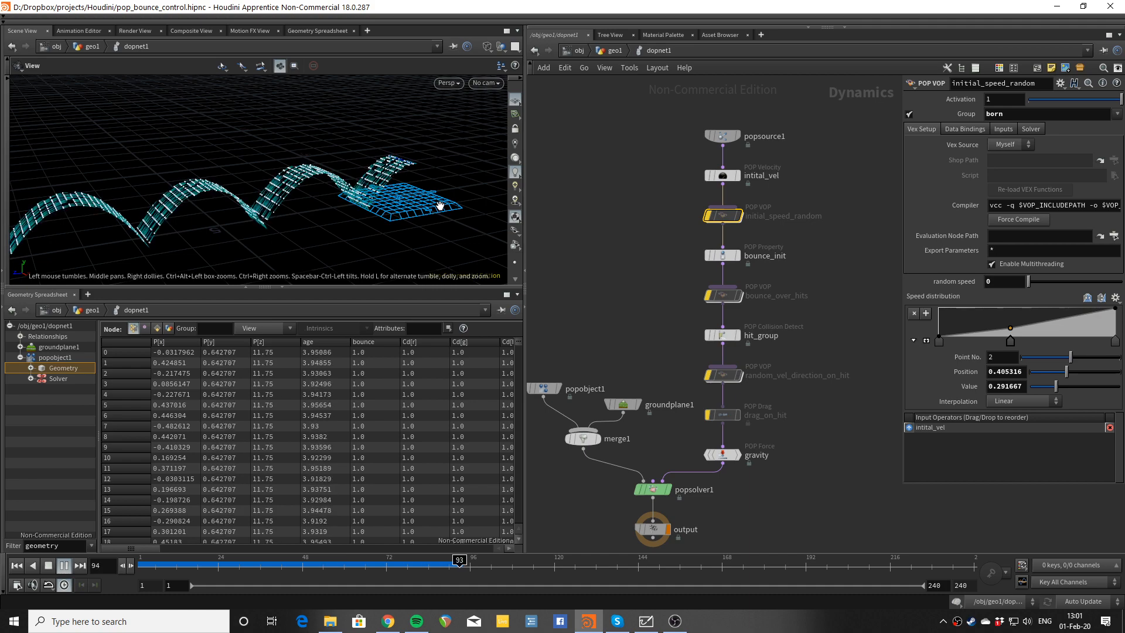
Step: Play the particle simulation from the first frame to about frame 91 to review the basic bouncing
{"action": "key", "text": "ctrl+Up"}
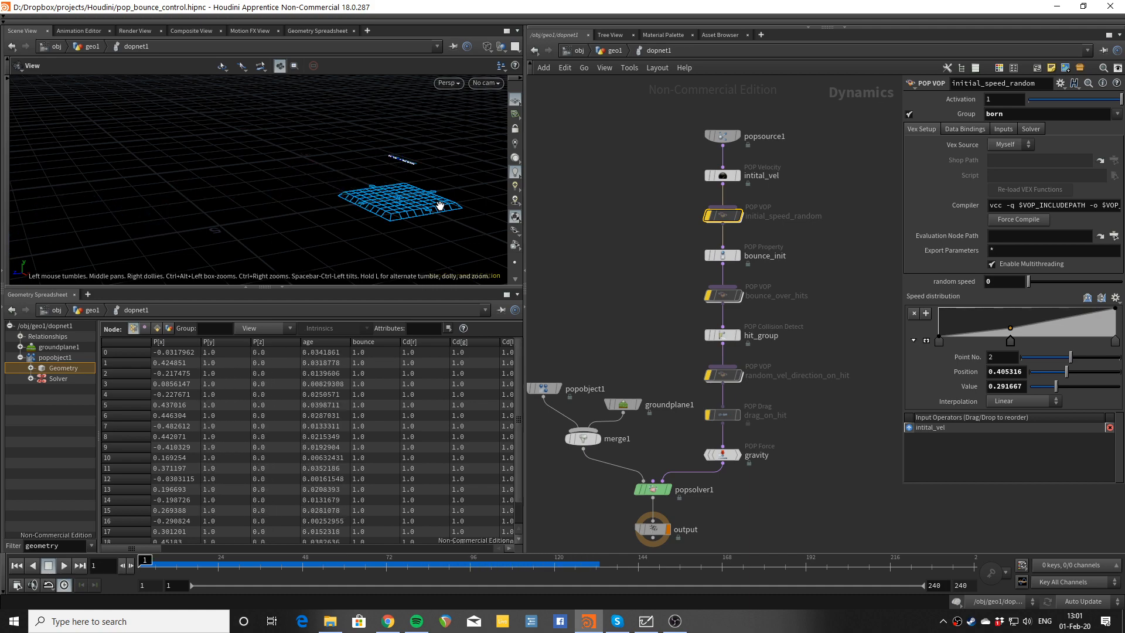
{"action": "middle_click_drag", "start_coordinate": [440, 206], "coordinate": [484, 200]}
{"action": "middle_click_drag", "start_coordinate": [433, 226], "coordinate": [447, 216]}
{"action": "key", "text": "Up"}
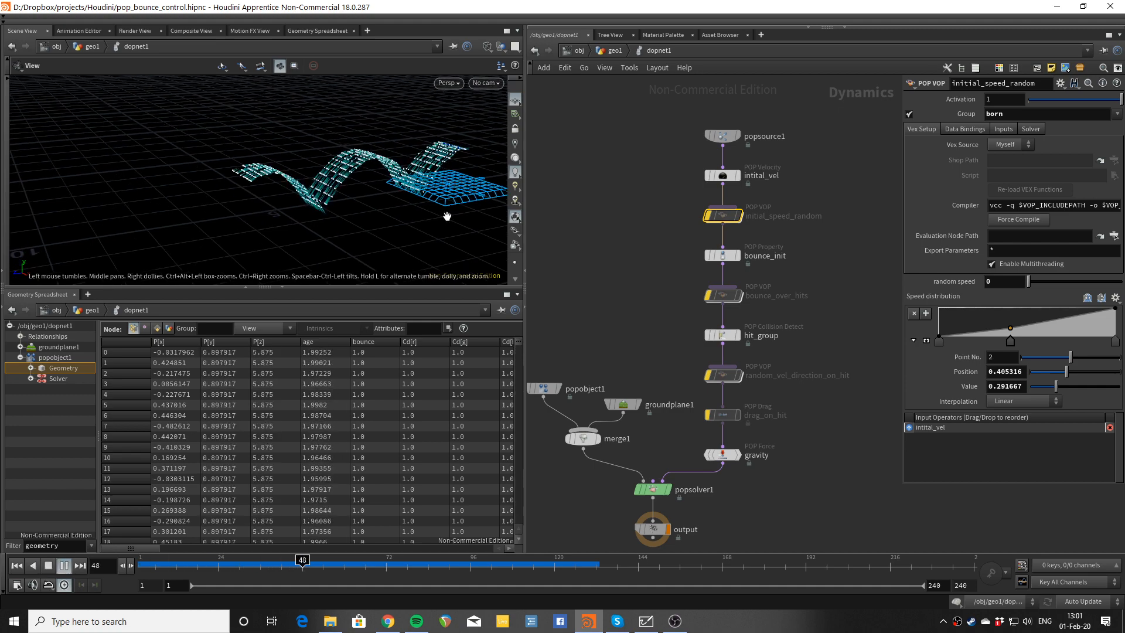
{"action": "key", "text": "Up"}
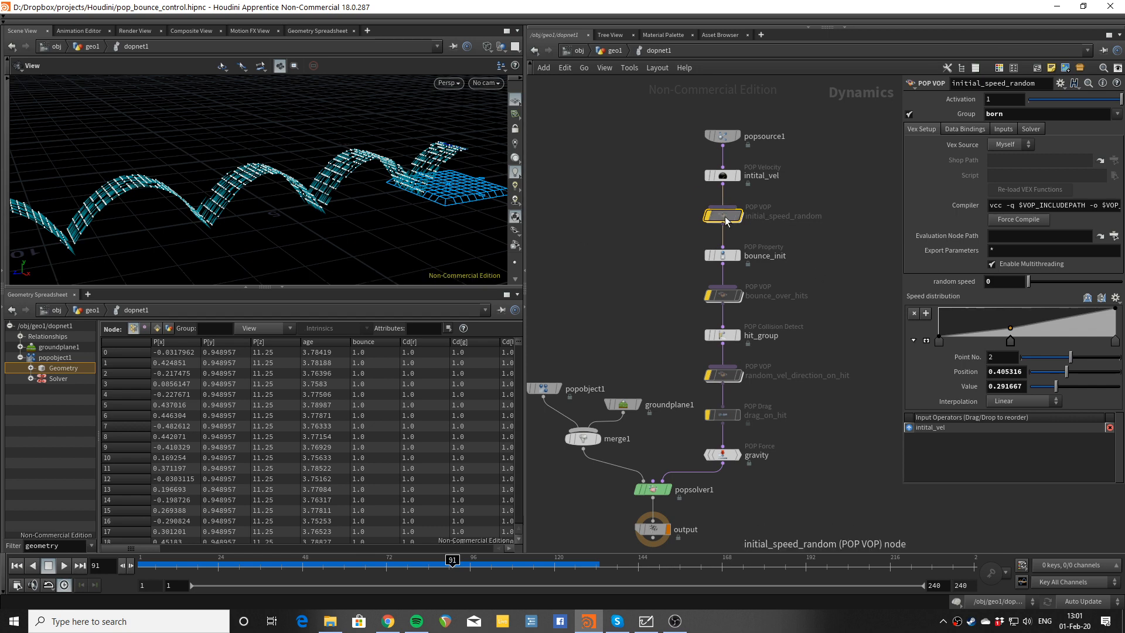
Step: Enable the initial_speed_random node with a random speed of 0.176 and replay the simulation
{"action": "key", "text": "ctrl+Up"}
{"action": "key", "text": "Up"}
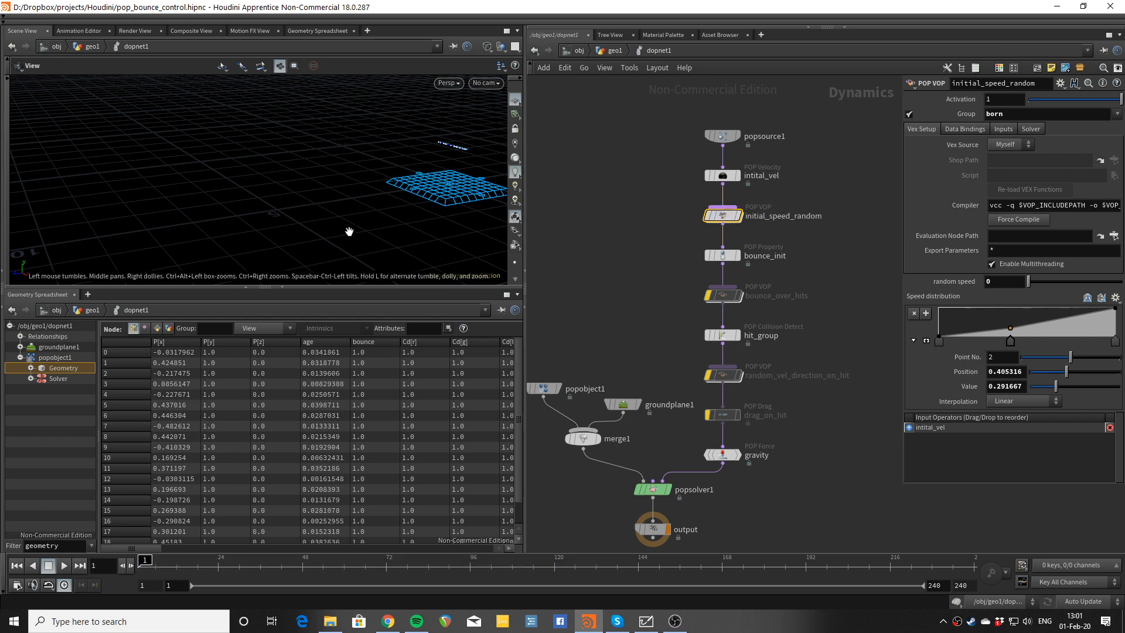
{"action": "mouse_move", "coordinate": [737, 223]}
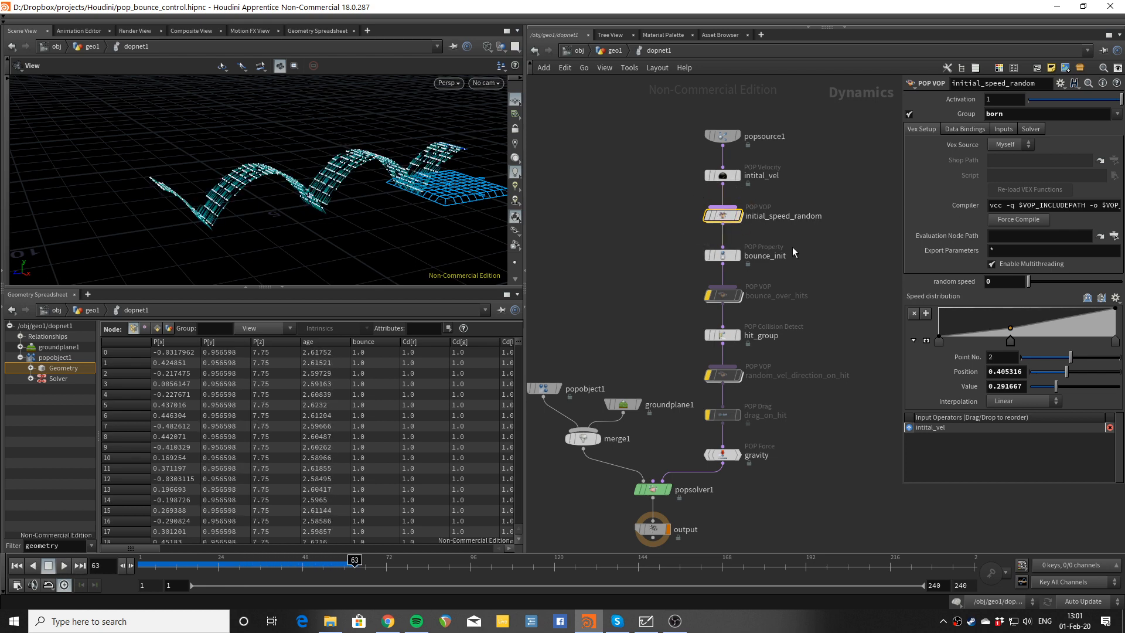
{"action": "left_click_drag", "start_coordinate": [1030, 282], "coordinate": [1046, 281]}
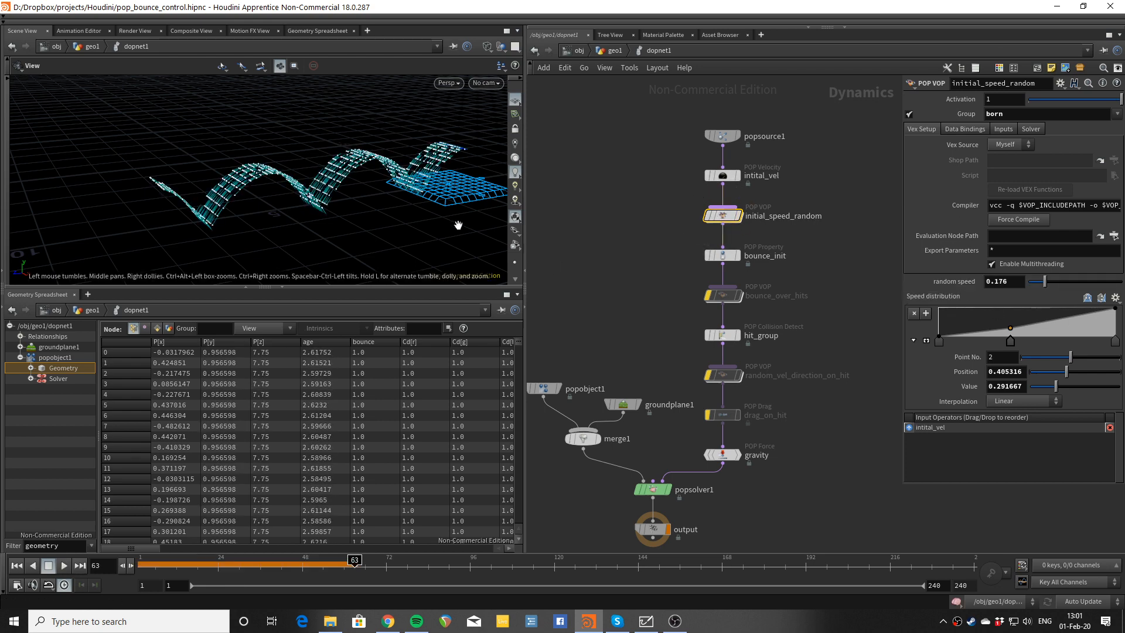
{"action": "key", "text": "ctrl+Up"}
{"action": "key", "text": "Up"}
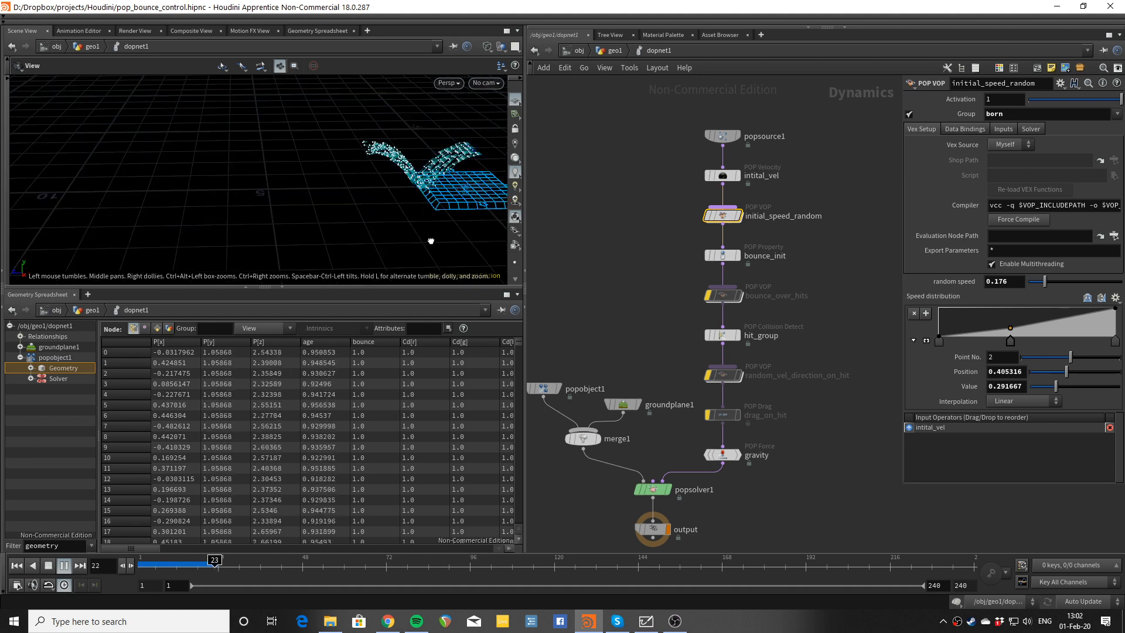
{"action": "key", "text": "Up"}
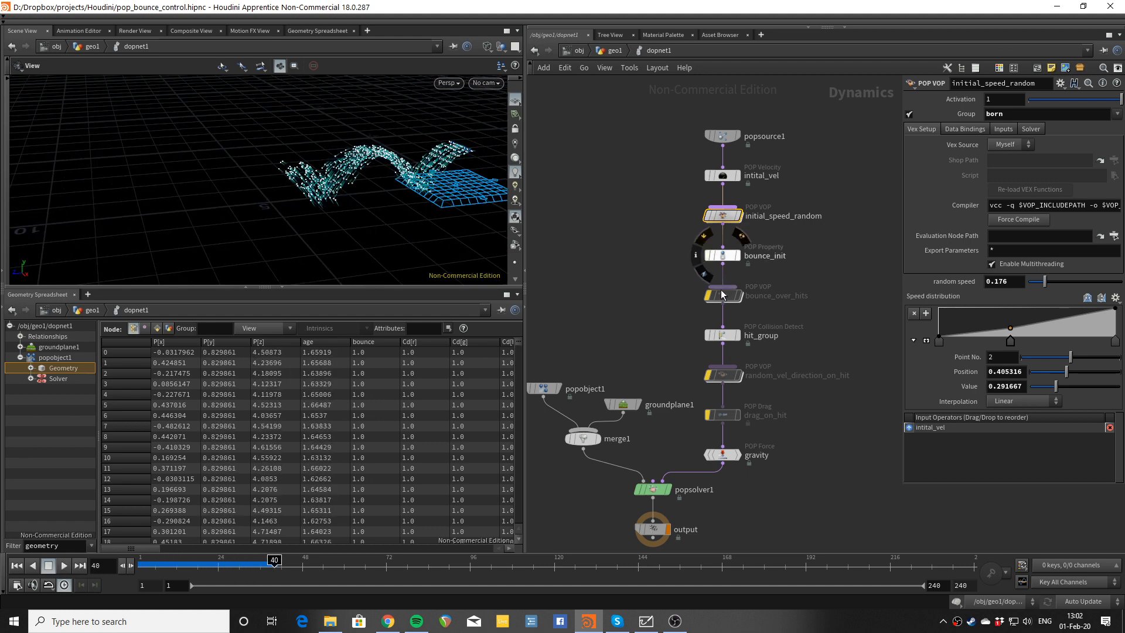
Step: Enable the drag_on_hit node and replay the particle simulation
{"action": "left_click", "coordinate": [723, 296]}
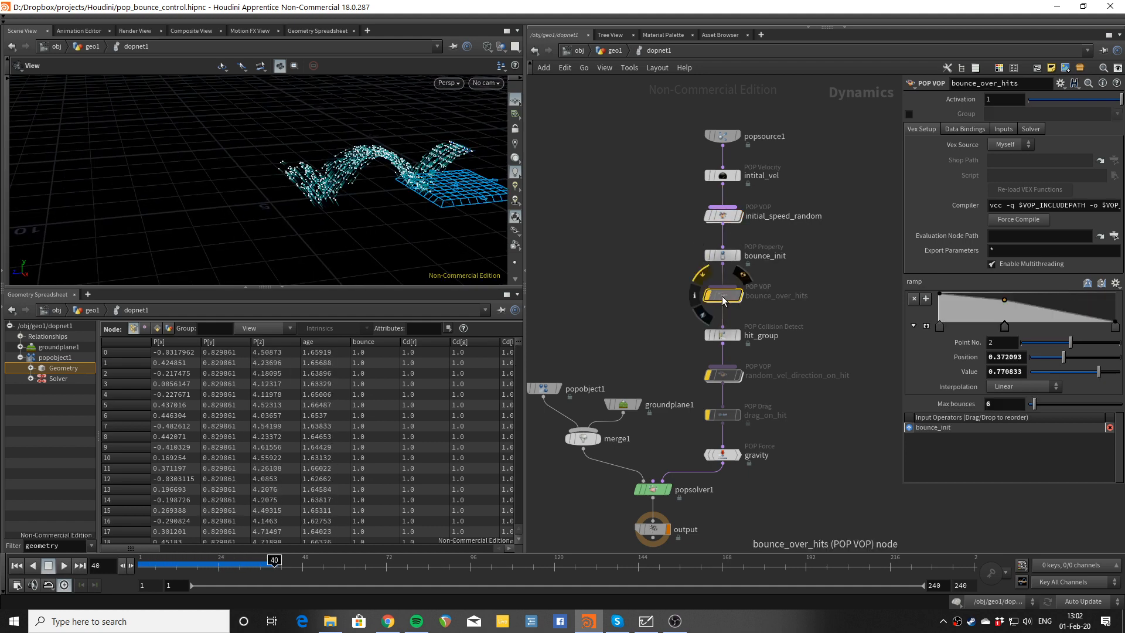
{"action": "left_click", "coordinate": [722, 415]}
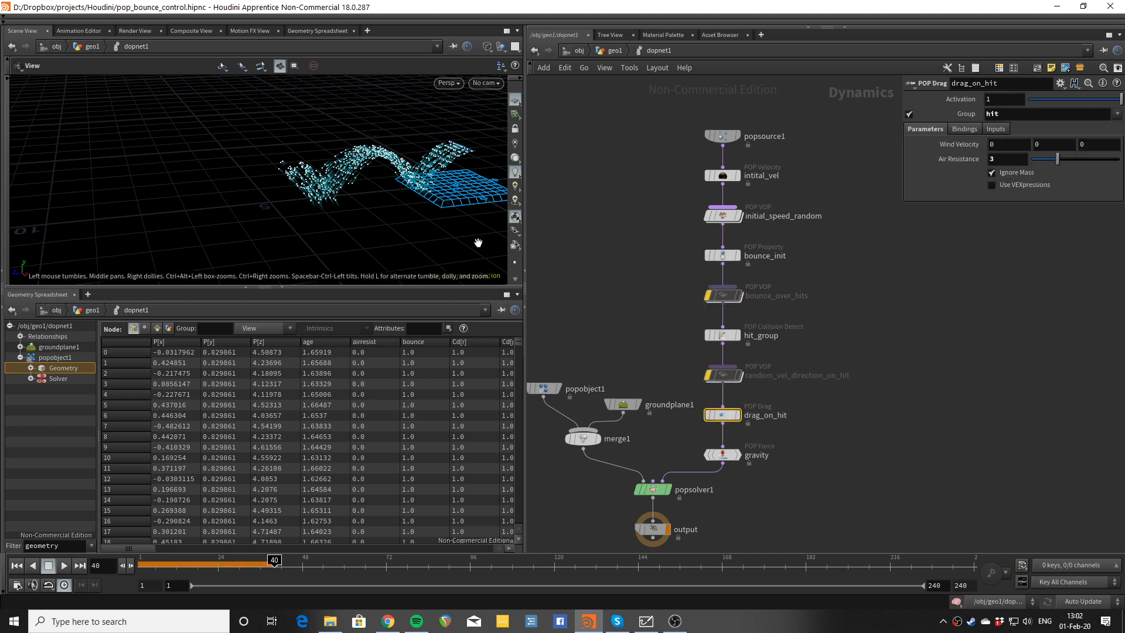
{"action": "key", "text": "Up"}
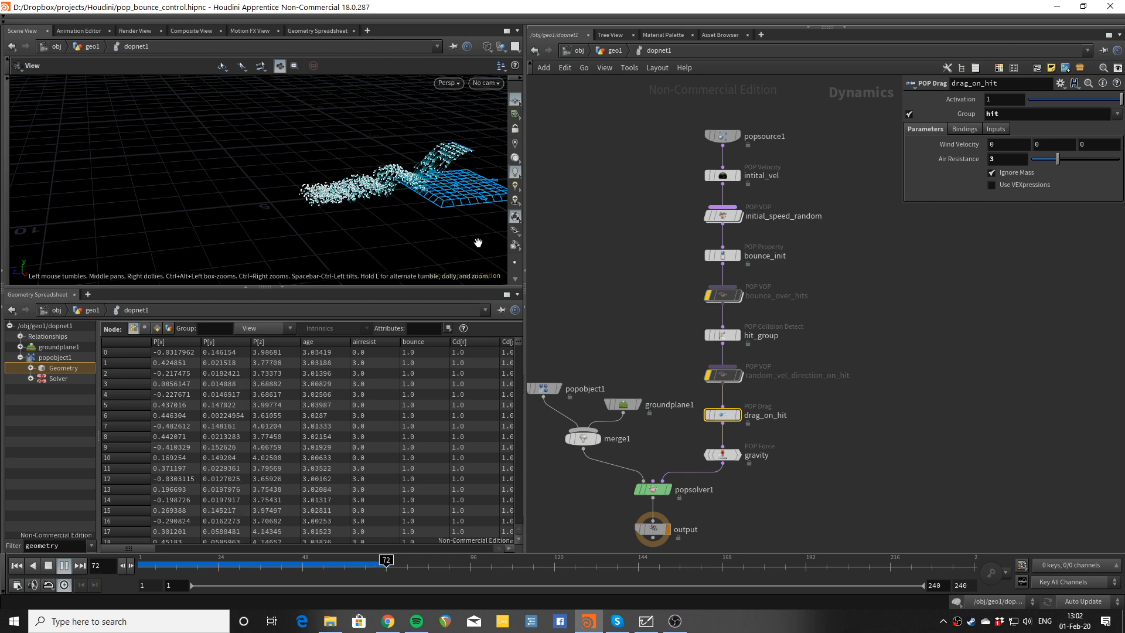
{"action": "key", "text": "Up"}
Step: Enable the bounce_over_hits node and replay the simulation from the first frame to about frame 60
{"action": "left_click", "coordinate": [727, 297]}
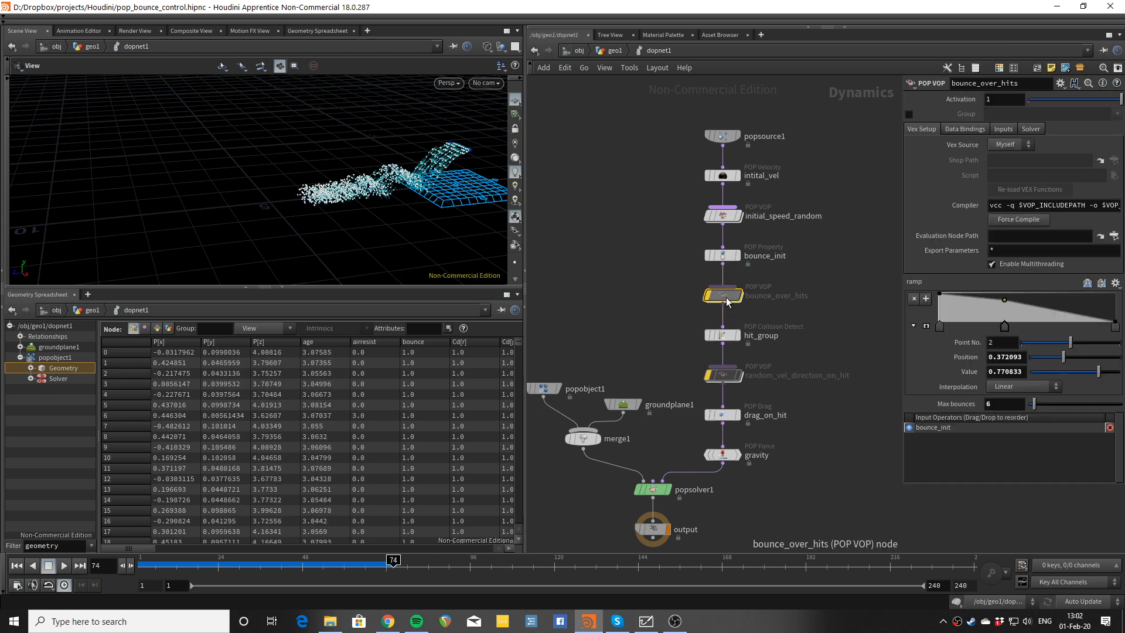
{"action": "key", "text": "b"}
{"action": "key", "text": "ctrl+Up"}
{"action": "key", "text": "Up"}
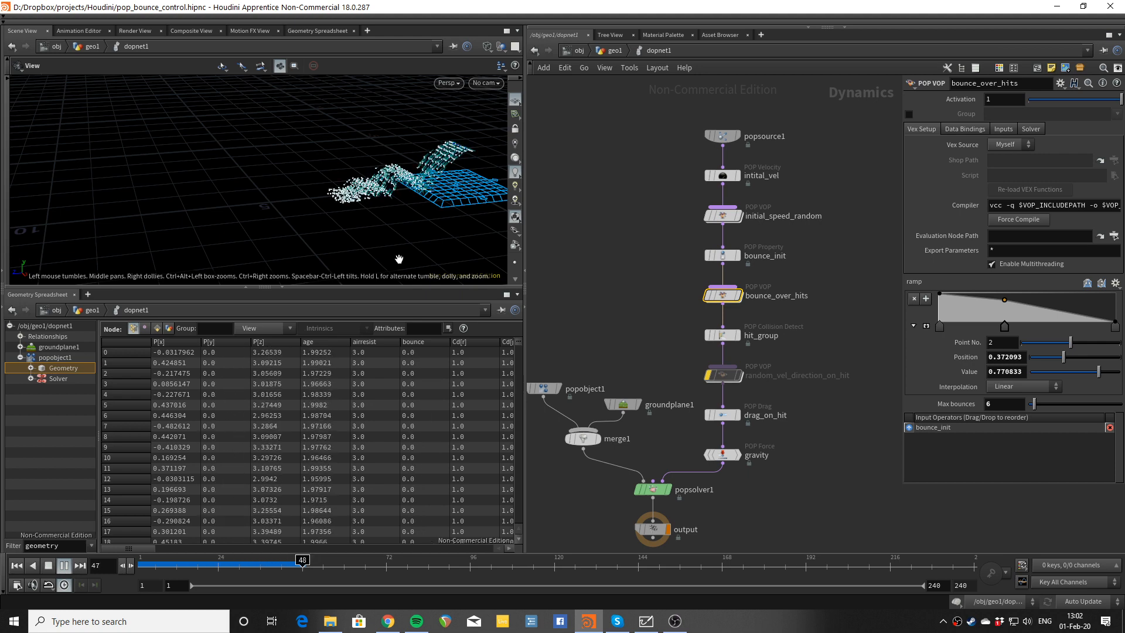
{"action": "key", "text": "Up"}
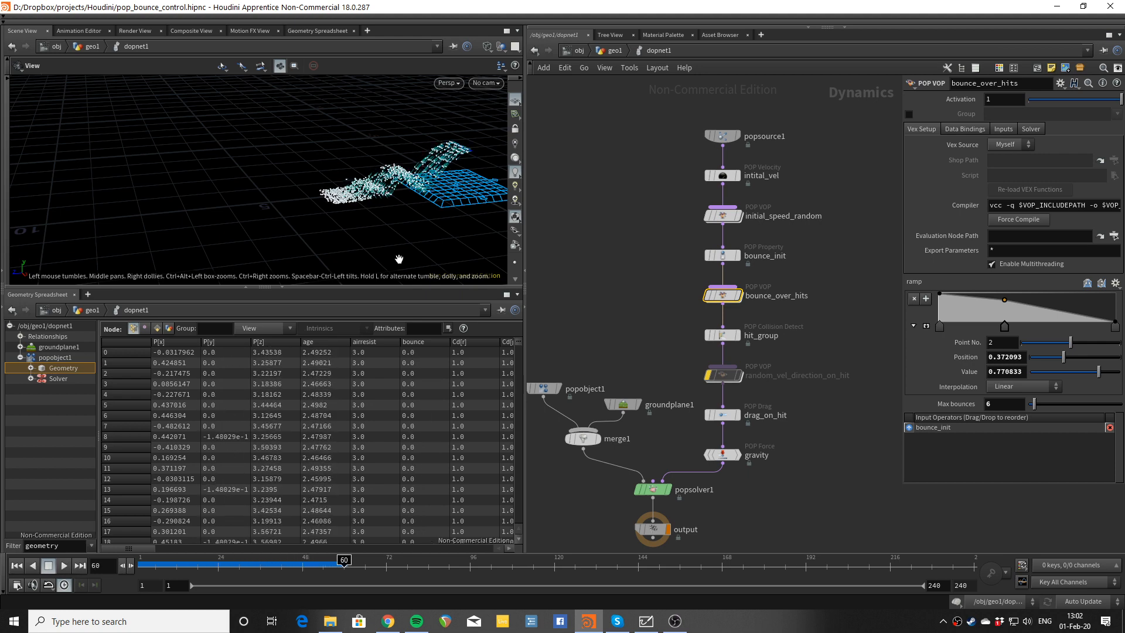
Step: Enable the random_vel_direction_on_hit node in the particle chain
{"action": "left_click", "coordinate": [730, 380]}
{"action": "key", "text": "b"}
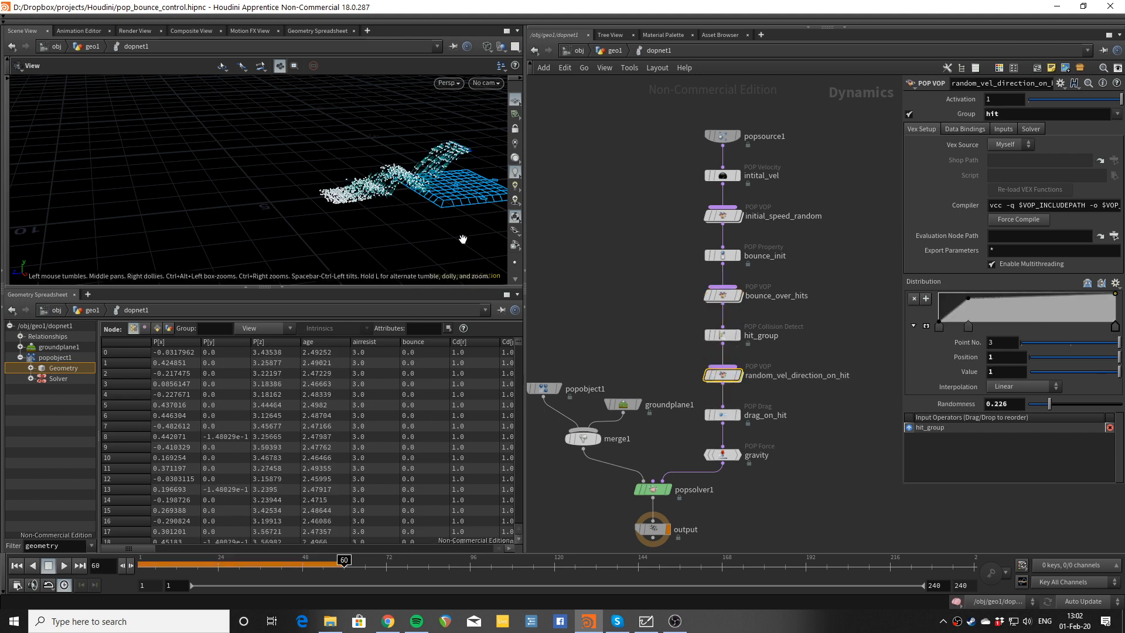
{"action": "scroll", "coordinate": [463, 239], "scroll_direction": "up", "scroll_amount": 3}
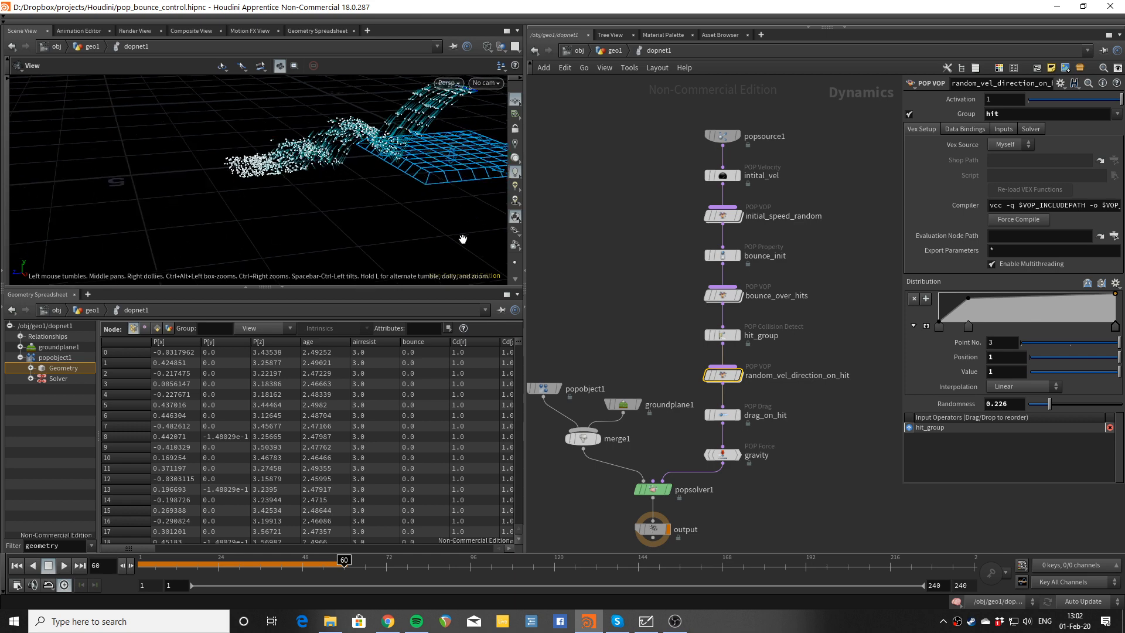
Step: Bypass the initial_speed_random node and replay the simulation from the first frame
{"action": "left_click", "coordinate": [719, 216]}
{"action": "key", "text": "b"}
{"action": "middle_click_drag", "start_coordinate": [442, 206], "coordinate": [420, 248]}
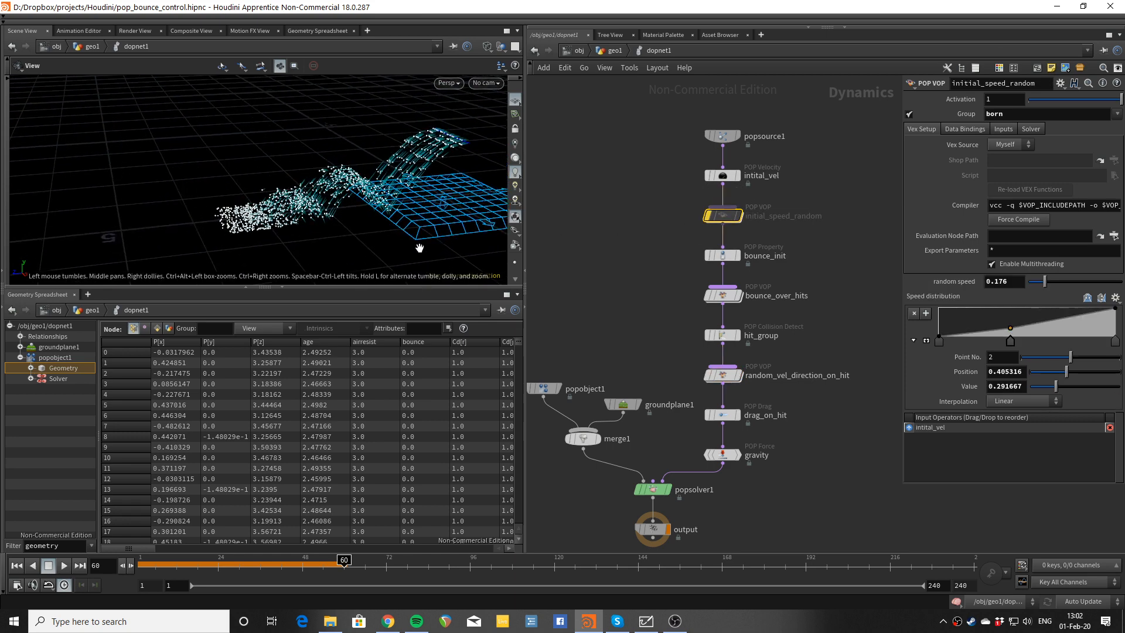
{"action": "key", "text": "ctrl+Up"}
{"action": "key", "text": "Up"}
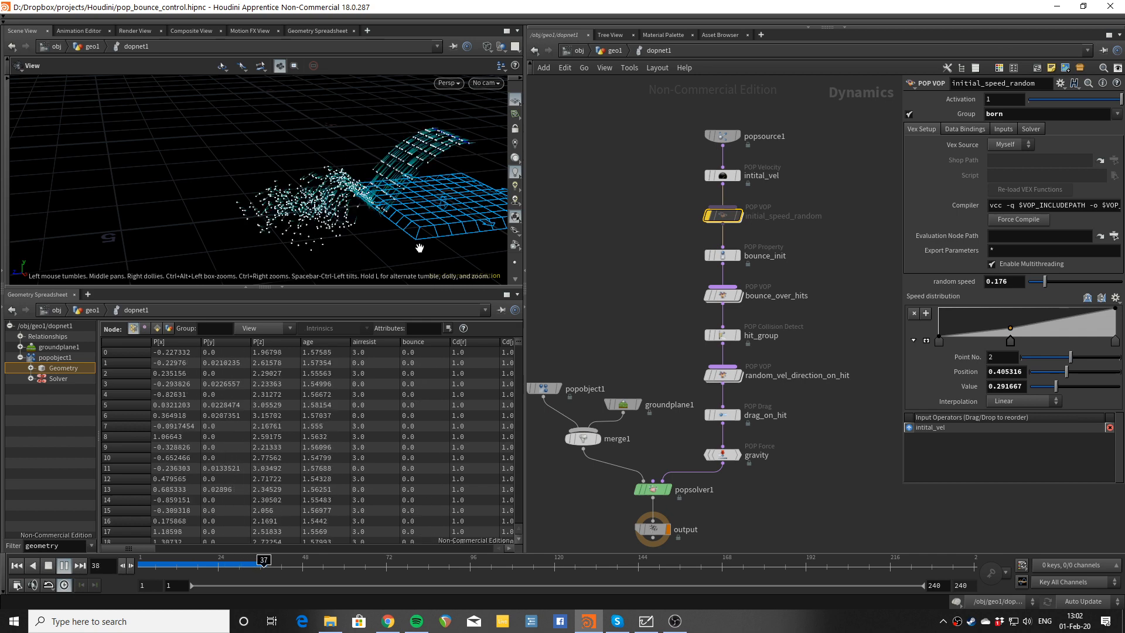
{"action": "key", "text": "Up"}
Step: Set the Randomness of random_vel_direction_on_hit to 0.352, replaying the simulation to compare values
{"action": "left_click", "coordinate": [725, 376]}
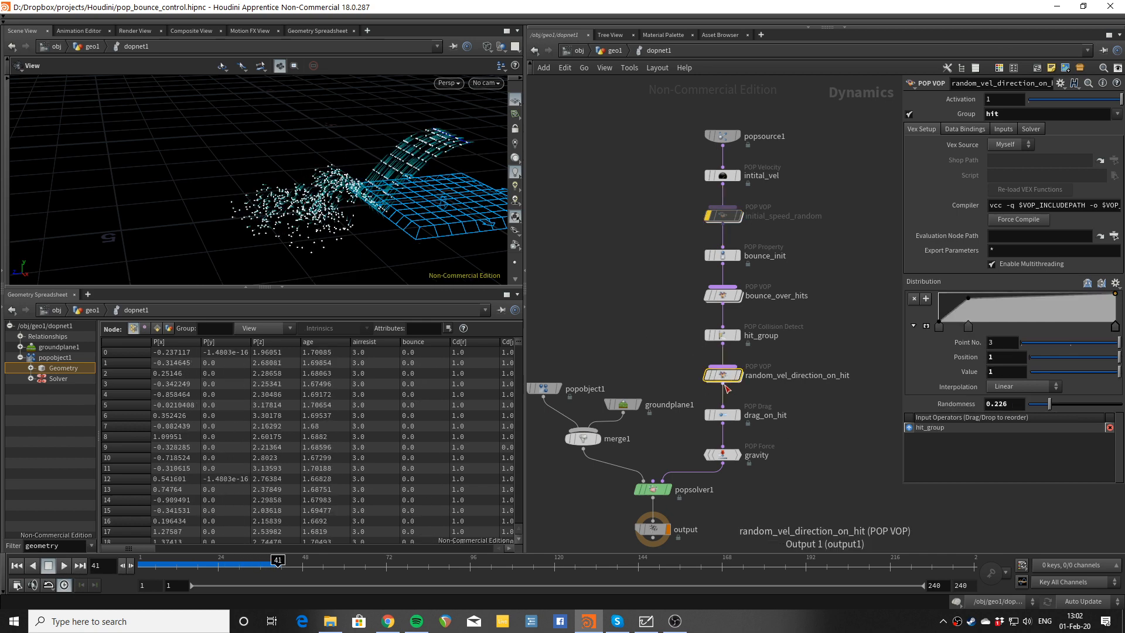
{"action": "left_click_drag", "start_coordinate": [1047, 404], "coordinate": [1076, 404]}
{"action": "key", "text": "Up"}
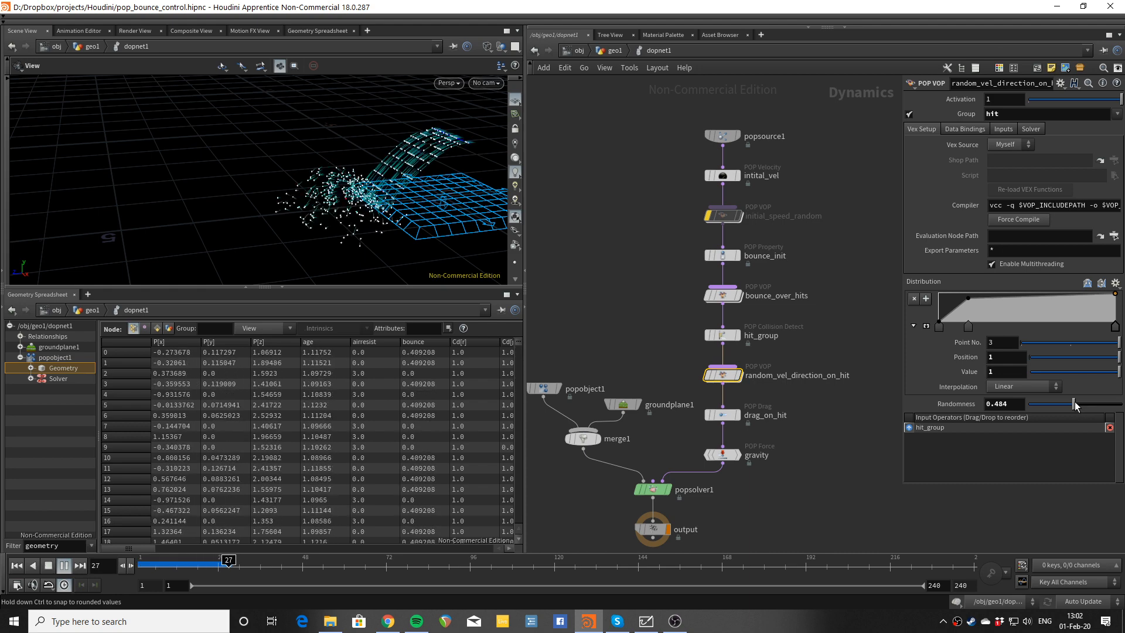
{"action": "key", "text": "Down"}
{"action": "left_click_drag", "start_coordinate": [1075, 405], "coordinate": [1061, 405]}
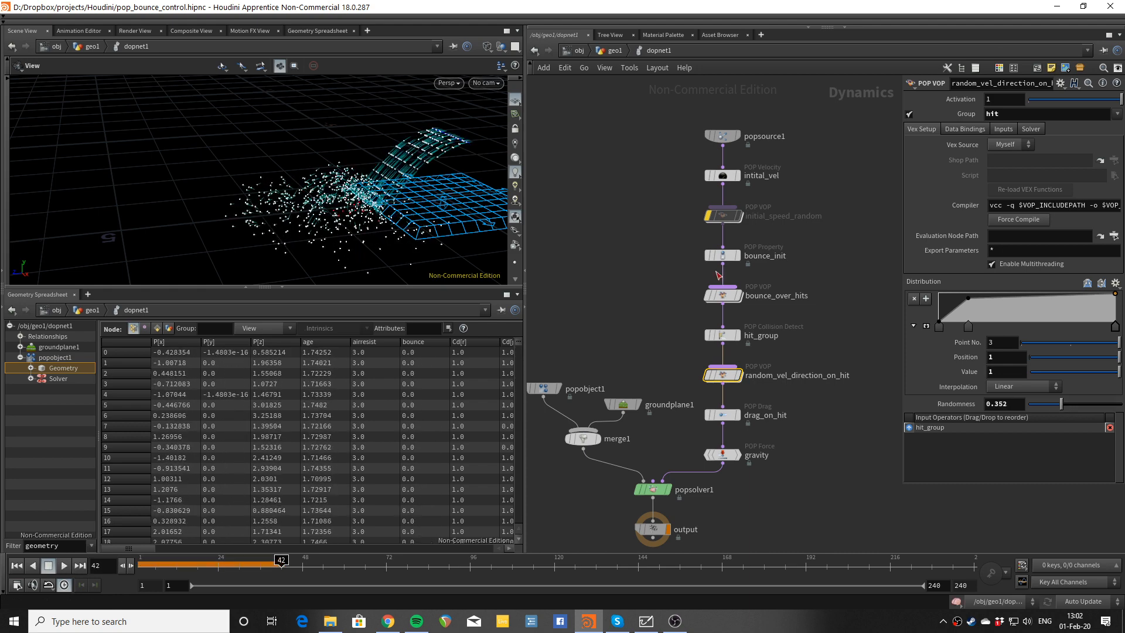
Step: Re-enable the initial_speed_random node, replay the simulation and return to the first frame
{"action": "left_click", "coordinate": [715, 216]}
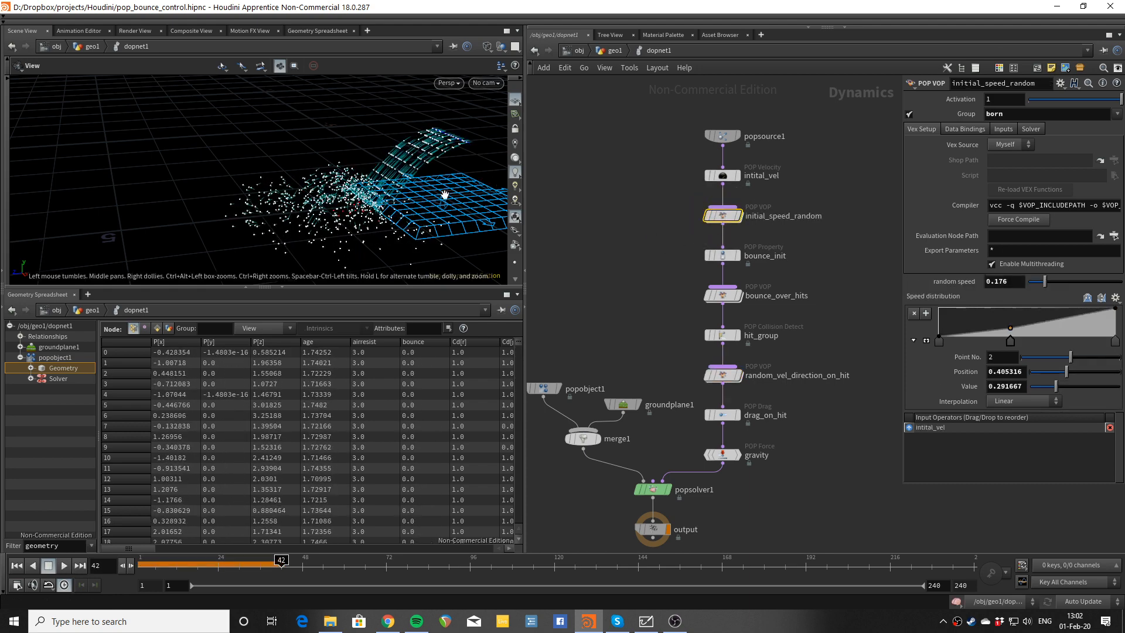
{"action": "key", "text": "Up"}
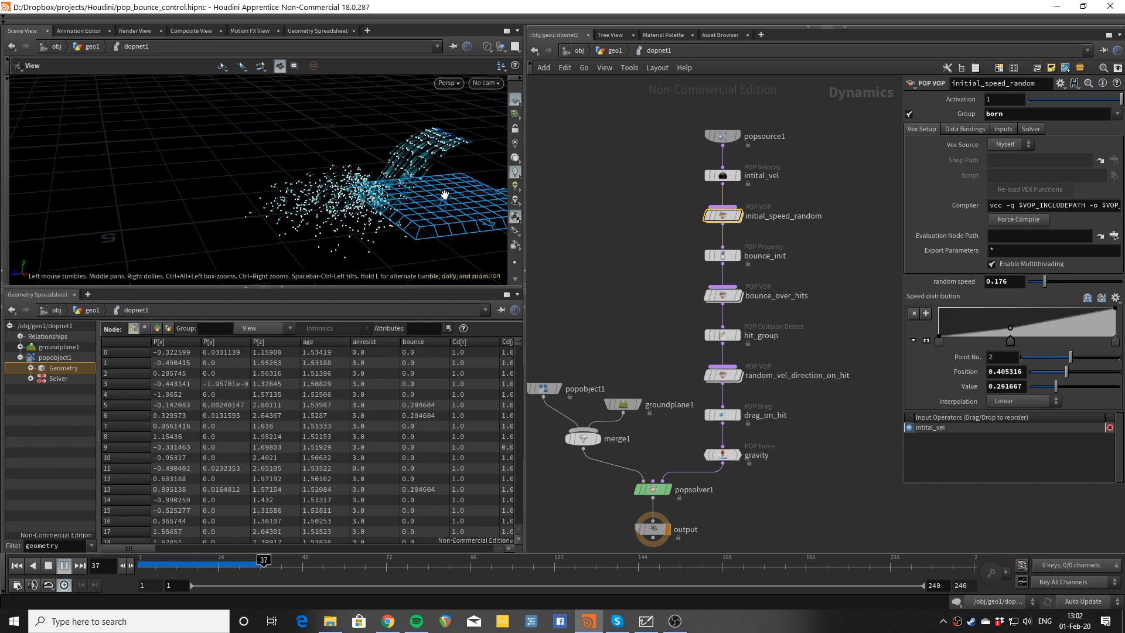
{"action": "key", "text": "ctrl+Up"}
Step: Add a new POP Solver node in the empty area beside the existing particle network
{"action": "scroll", "coordinate": [593, 208], "scroll_direction": "down", "scroll_amount": 2}
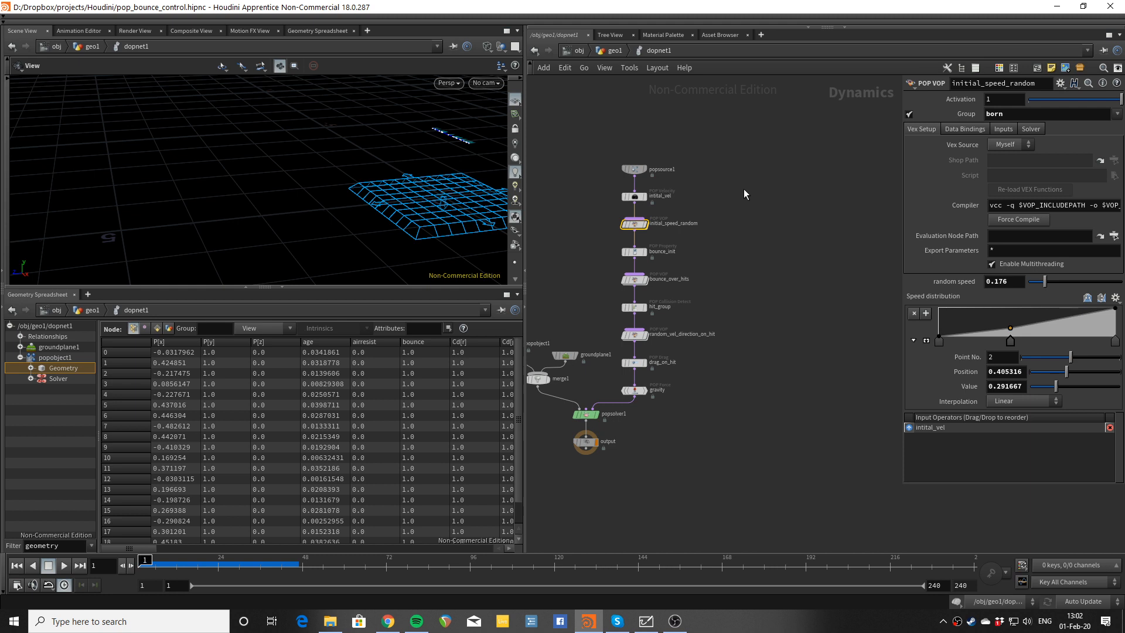
{"action": "middle_click_drag", "start_coordinate": [797, 214], "coordinate": [831, 233]}
{"action": "scroll", "coordinate": [783, 259], "scroll_direction": "down", "scroll_amount": 1}
{"action": "scroll", "coordinate": [783, 259], "scroll_direction": "up", "scroll_amount": 1}
{"action": "middle_click_drag", "start_coordinate": [794, 274], "coordinate": [806, 287]}
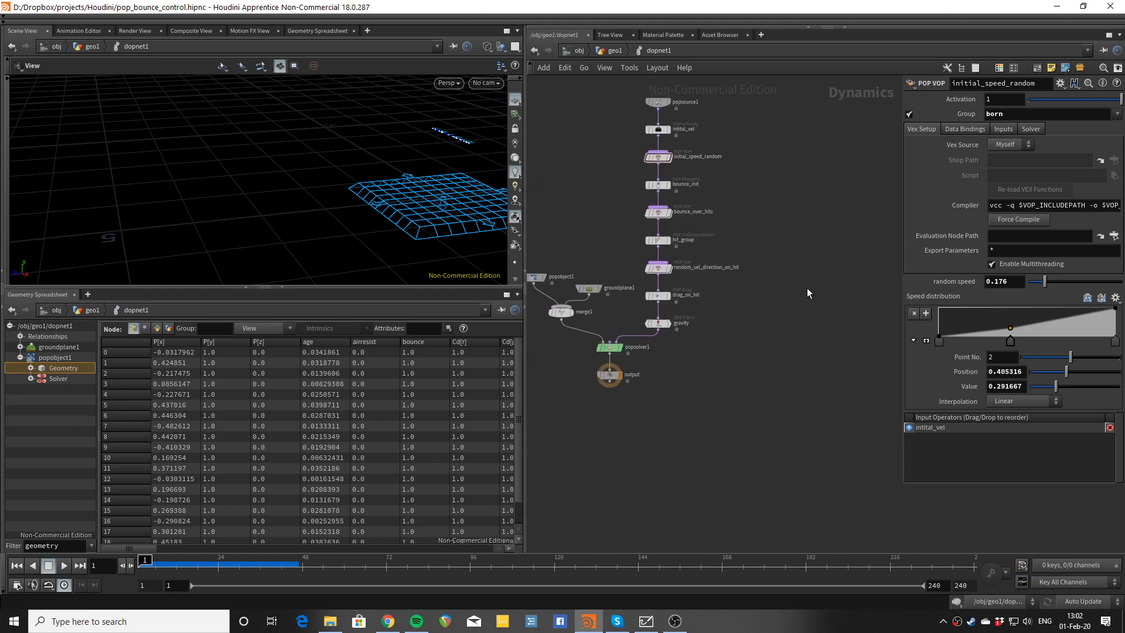
{"action": "middle_click_drag", "start_coordinate": [845, 392], "coordinate": [846, 396]}
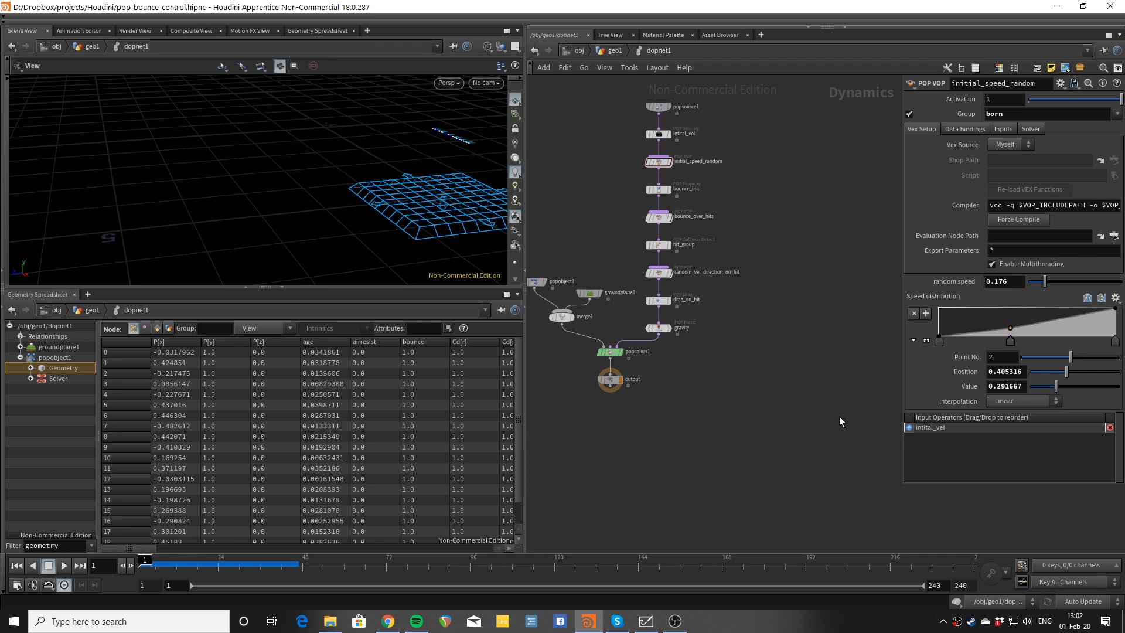
{"action": "key", "text": "Tab"}
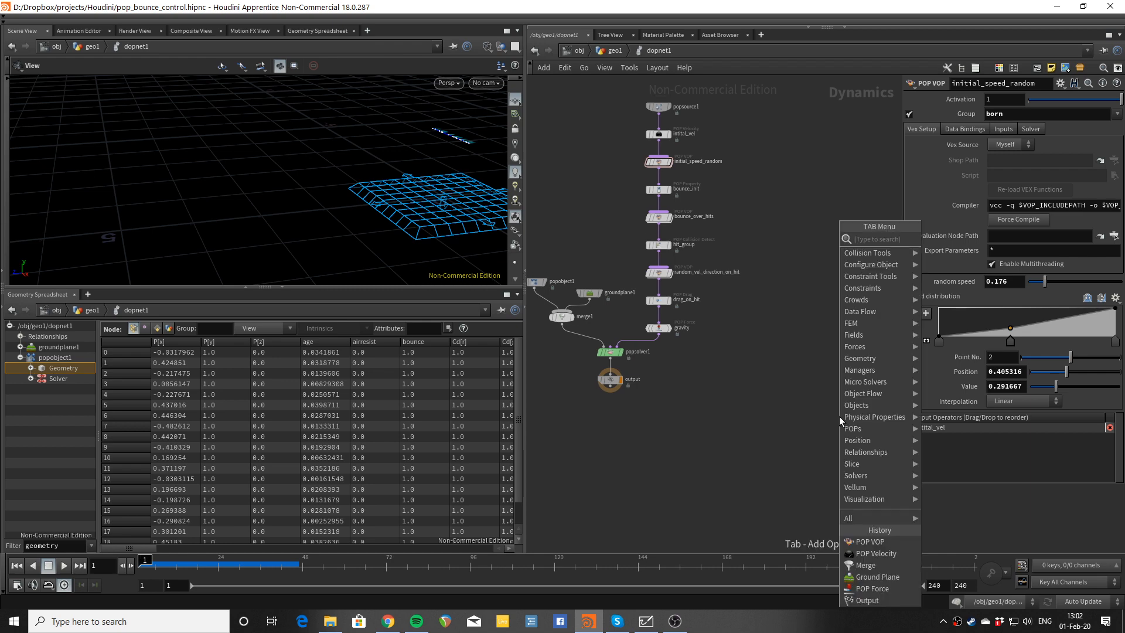
{"action": "type", "text": "popwr"}
{"action": "key", "text": "Return"}
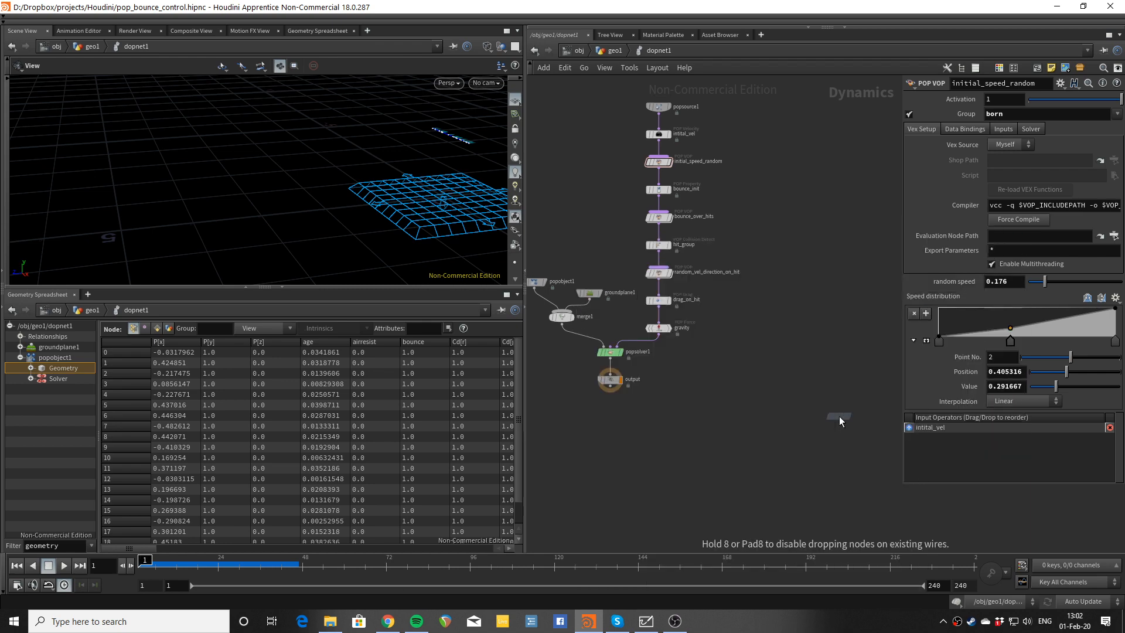
{"action": "left_click", "coordinate": [839, 416]}
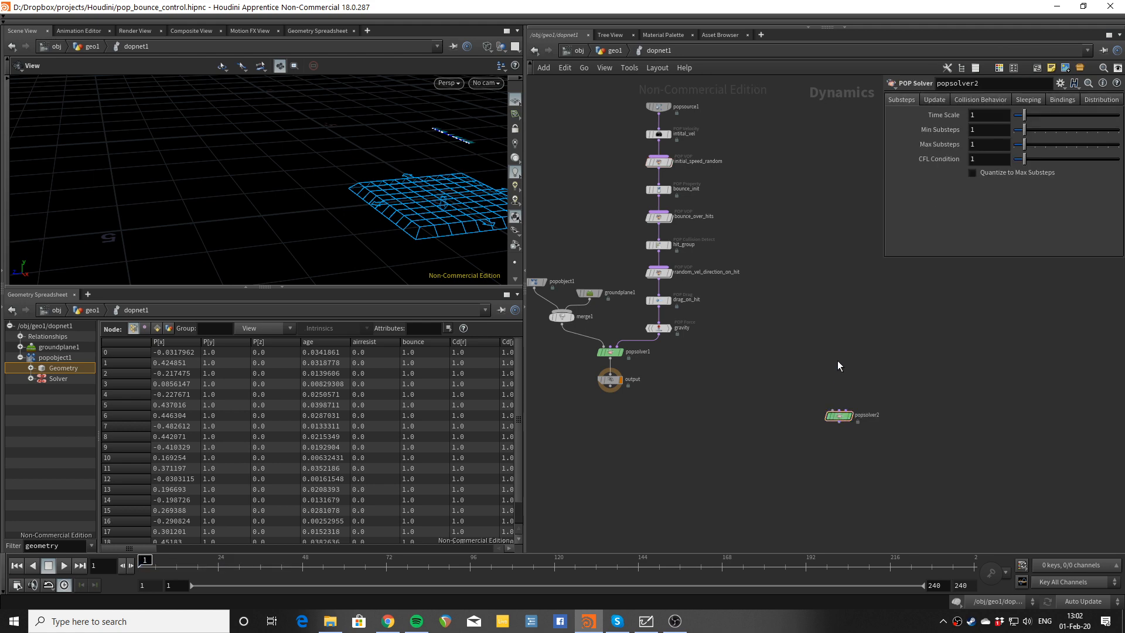
Step: Add a POP Source node above the new POP Solver and wire its output into the solver
{"action": "key", "text": "Tab"}
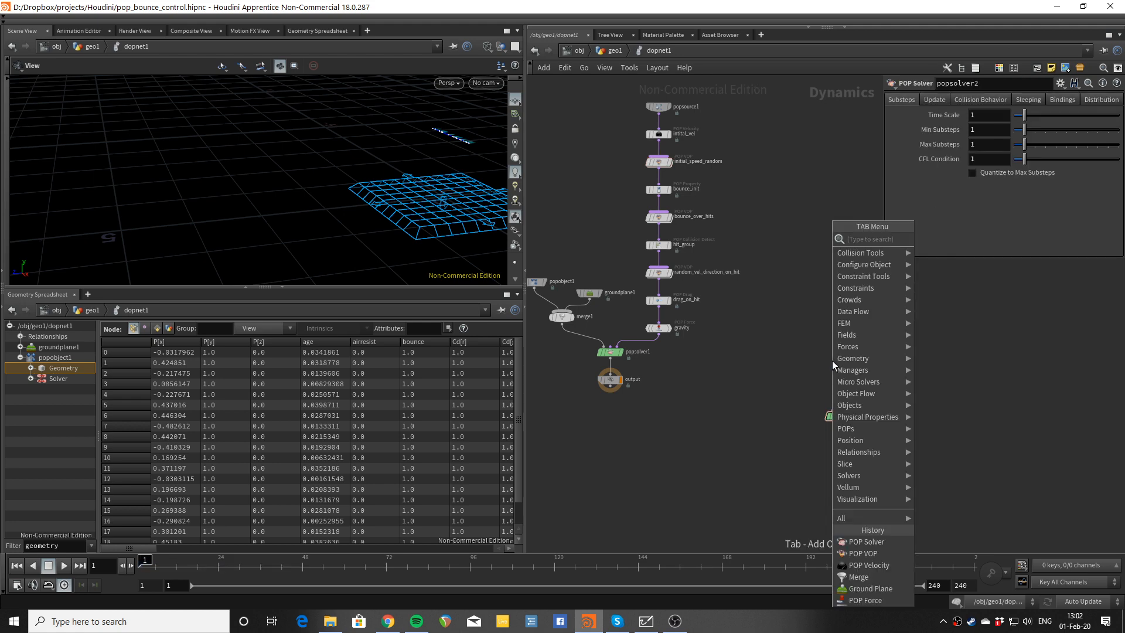
{"action": "type", "text": "pop sou"}
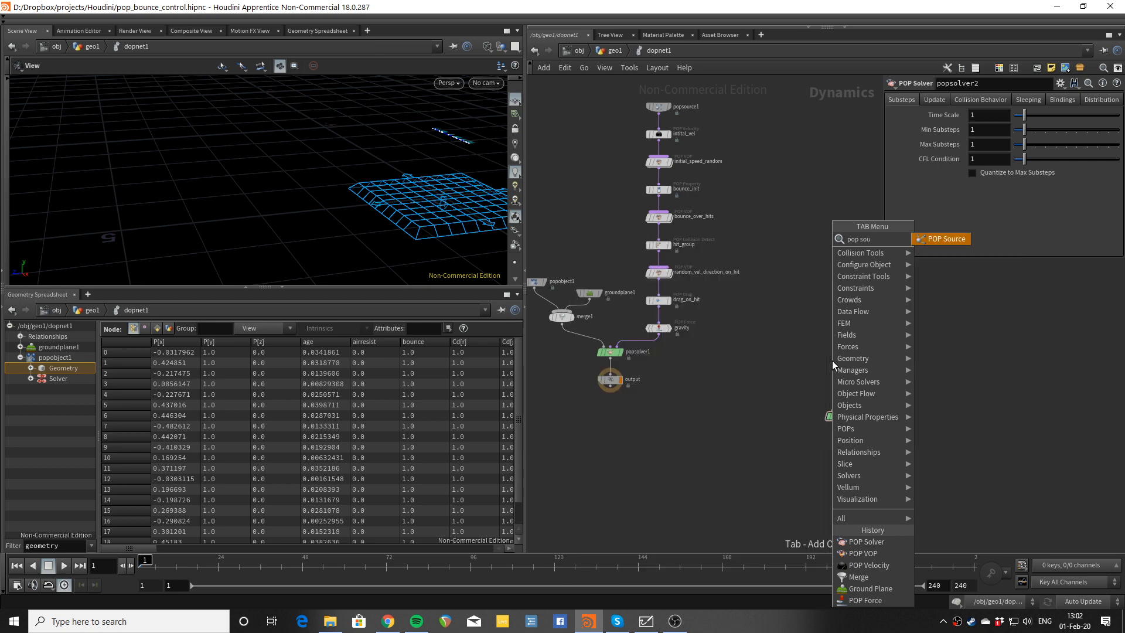
{"action": "key", "text": "Return"}
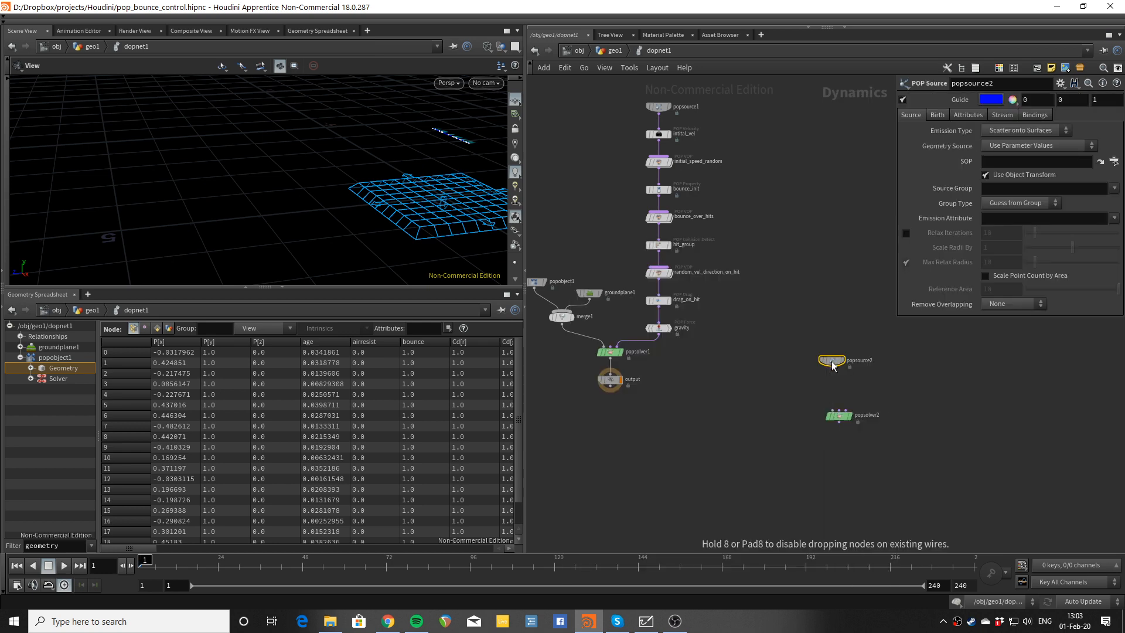
{"action": "left_click", "coordinate": [832, 373]}
{"action": "scroll", "coordinate": [832, 375], "scroll_direction": "up", "scroll_amount": 2}
{"action": "left_click_drag", "start_coordinate": [832, 364], "coordinate": [831, 426]}
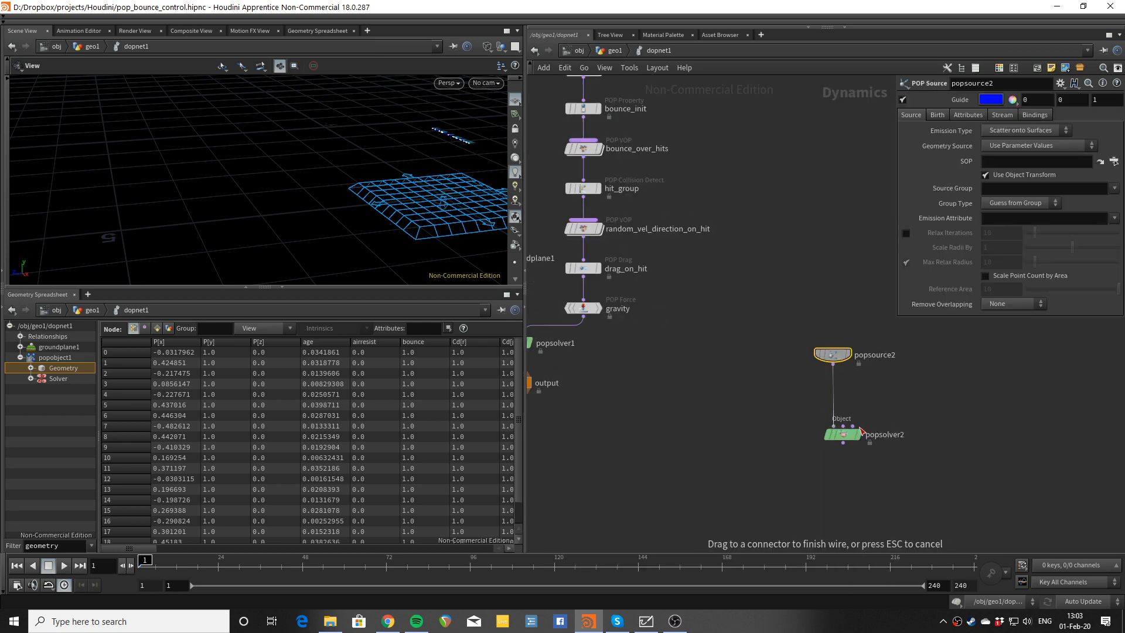
Step: Add a POP Object node beside the new POP Source and wire it into the new POP Solver's object input
{"action": "key", "text": "Tab"}
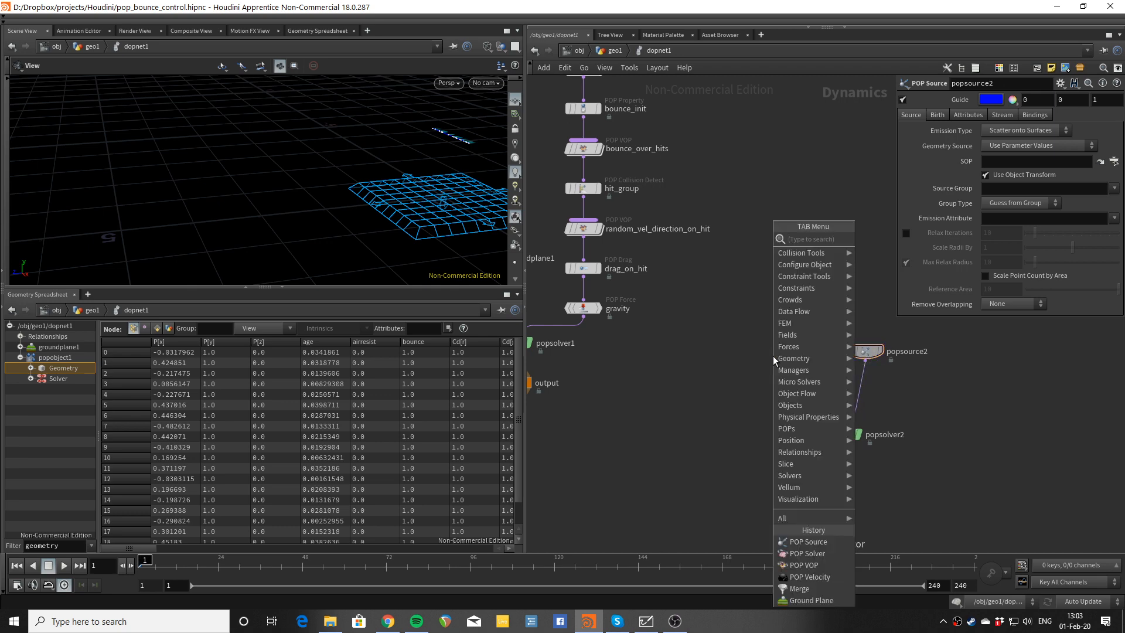
{"action": "type", "text": "pop ob"}
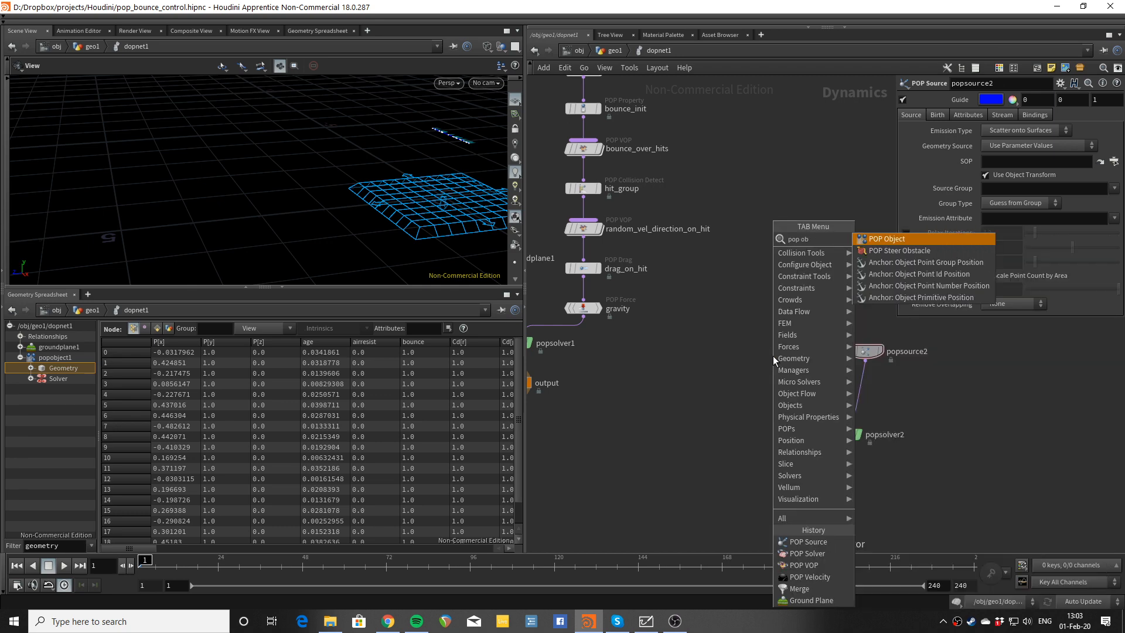
{"action": "key", "text": "Return"}
{"action": "left_click", "coordinate": [772, 356]}
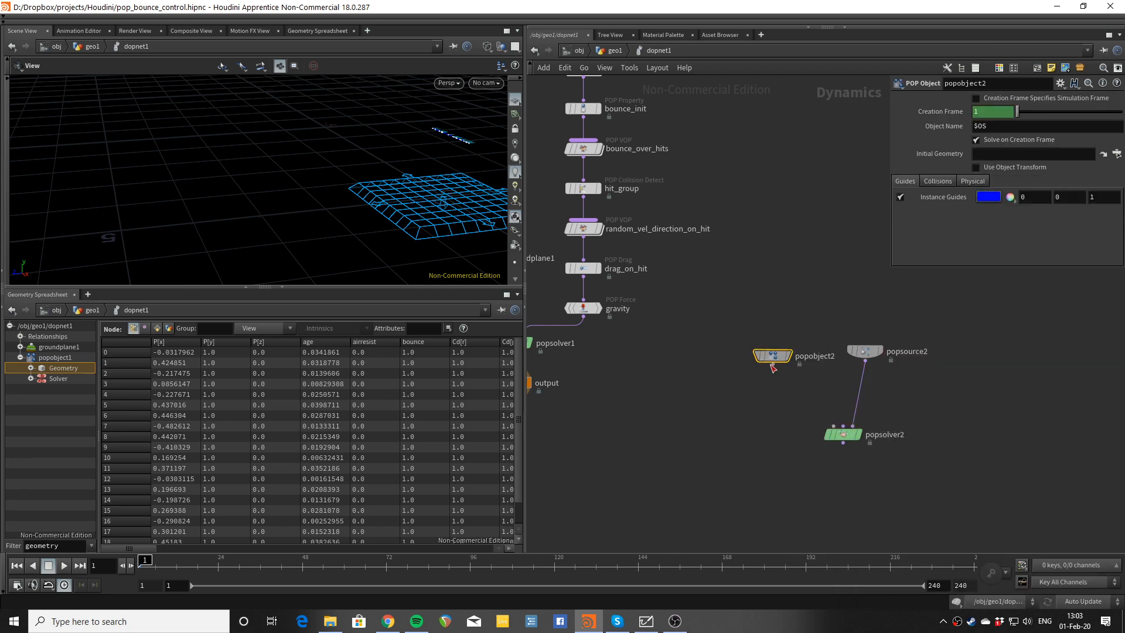
{"action": "left_click", "coordinate": [772, 363]}
Step: Add an Output node below the new POP Solver and connect it to the solver's output
{"action": "key", "text": "Tab"}
{"action": "type", "text": "out"}
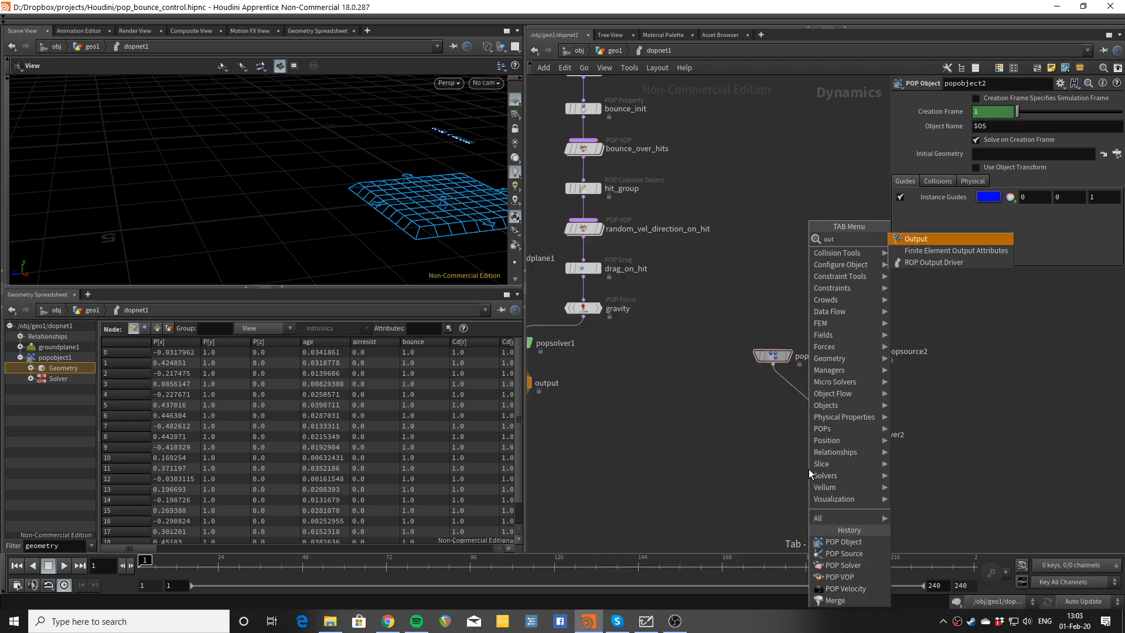
{"action": "key", "text": "Return"}
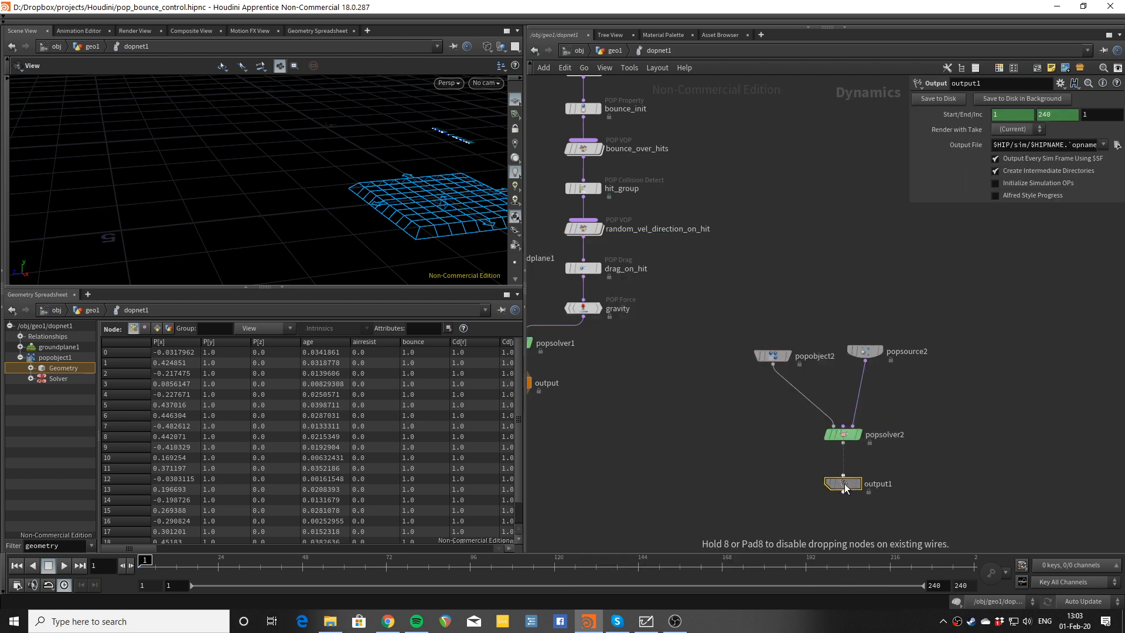
{"action": "left_click", "coordinate": [845, 488]}
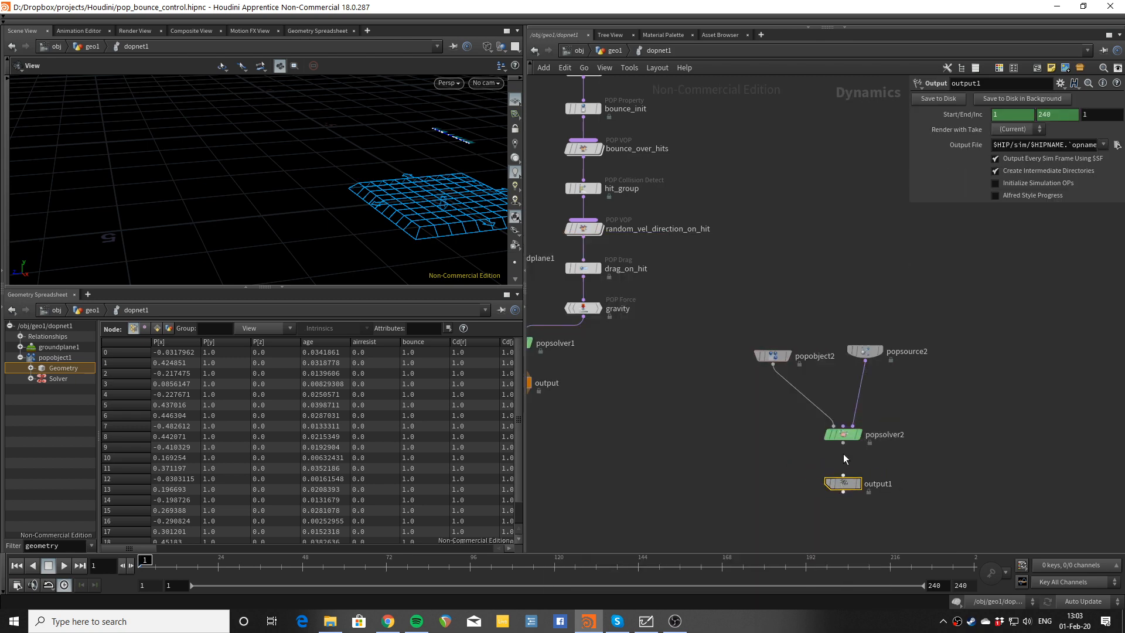
Step: Set the SOP path of popsource2 to ../../out_emitter/
{"action": "left_click", "coordinate": [865, 351]}
{"action": "left_click", "coordinate": [1001, 161]}
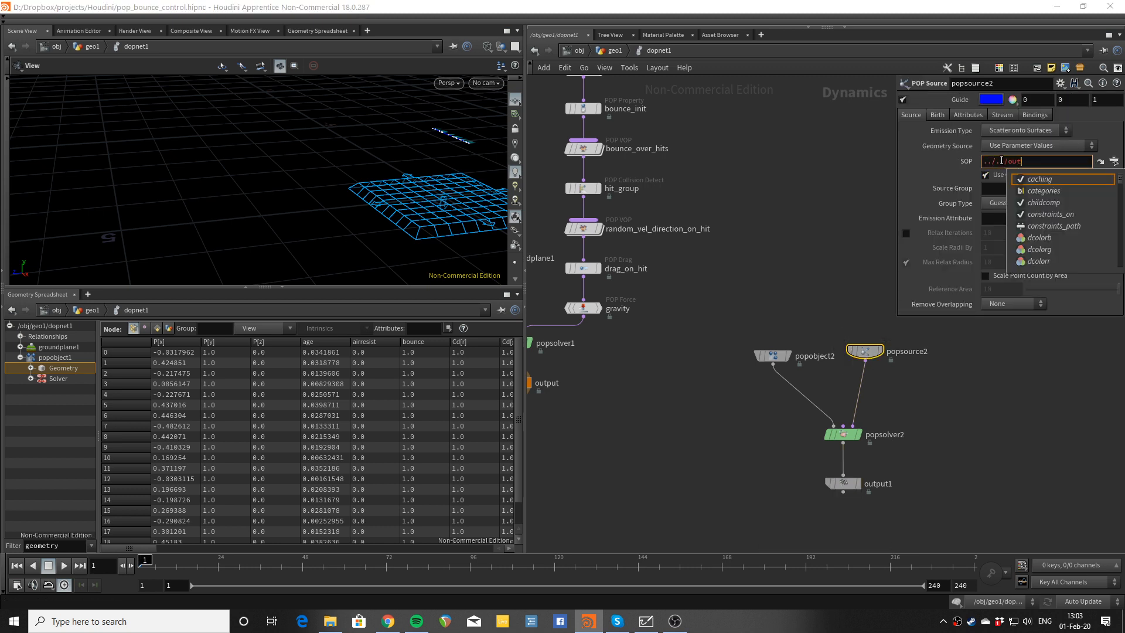
{"action": "type", "text": "../../out"}
{"action": "key", "text": "Return"}
{"action": "key", "text": "Return"}
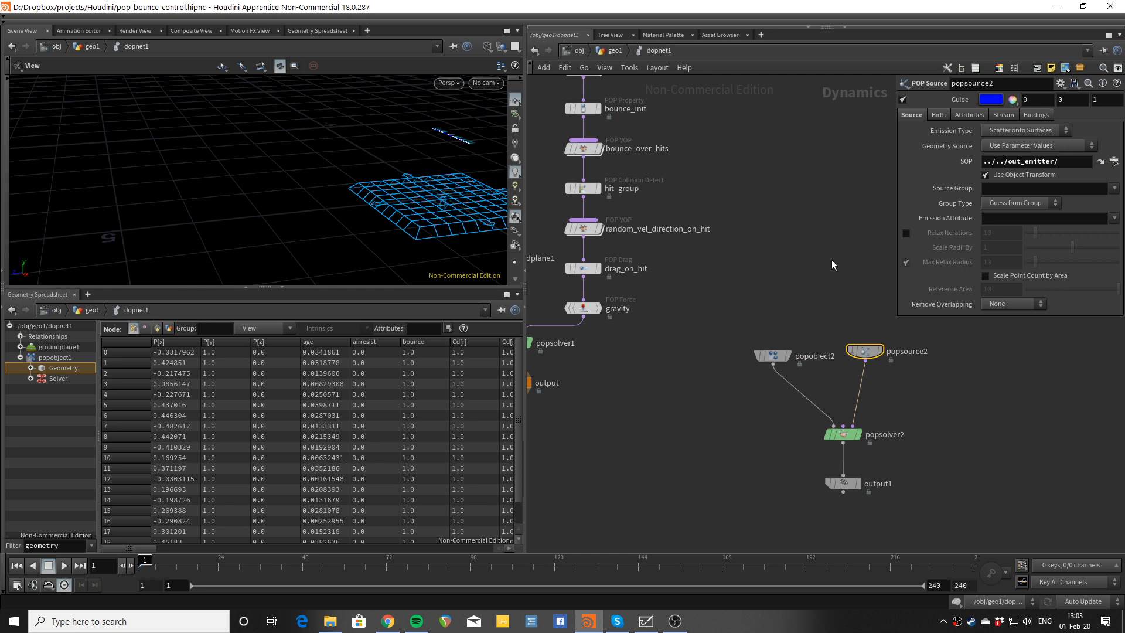
Step: Make output1 the displayed node, frame the emitter line in the viewport, play the simulation and return to the first frame
{"action": "middle_click_drag", "start_coordinate": [832, 259], "coordinate": [782, 262]}
{"action": "left_click", "coordinate": [805, 487]}
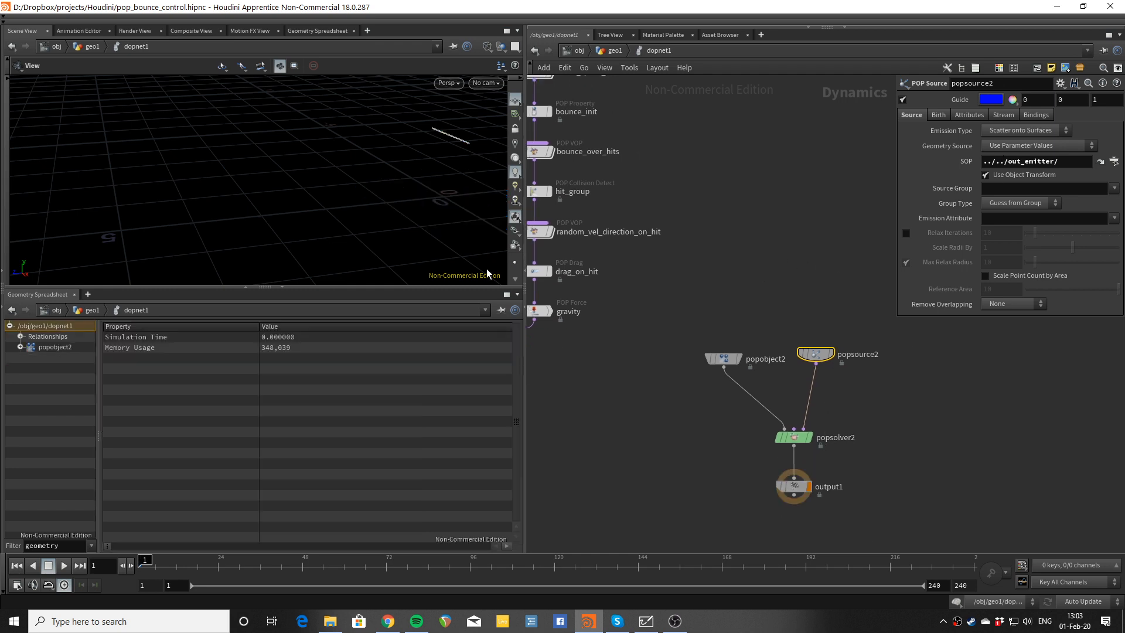
{"action": "key", "text": "f"}
{"action": "key", "text": "Up"}
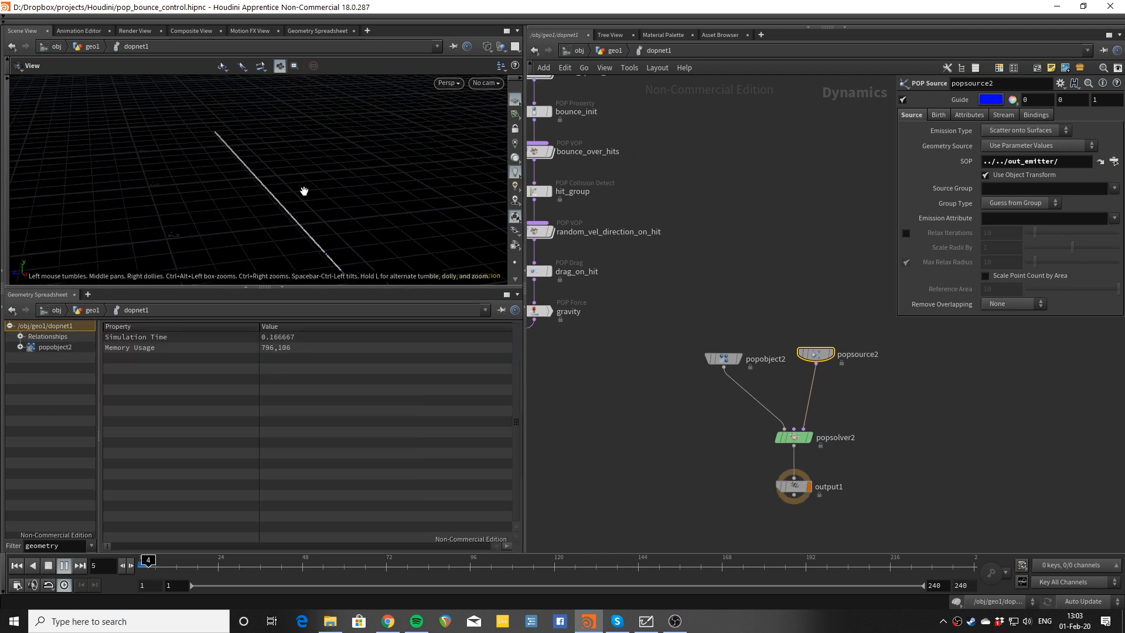
{"action": "key", "text": "Up"}
{"action": "key", "text": "ctrl+Up"}
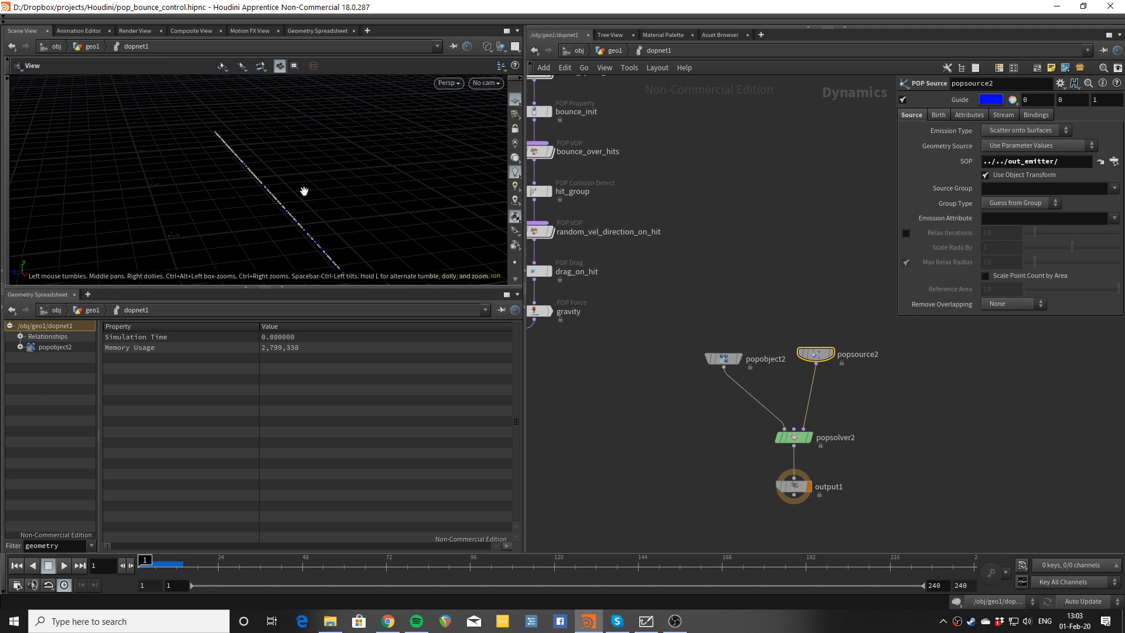
Step: Set the Const. Birth Rate of popsource2 to 500 and replay the simulation
{"action": "left_click", "coordinate": [949, 116]}
{"action": "key", "text": "BackSpace"}
{"action": "key", "text": "Return"}
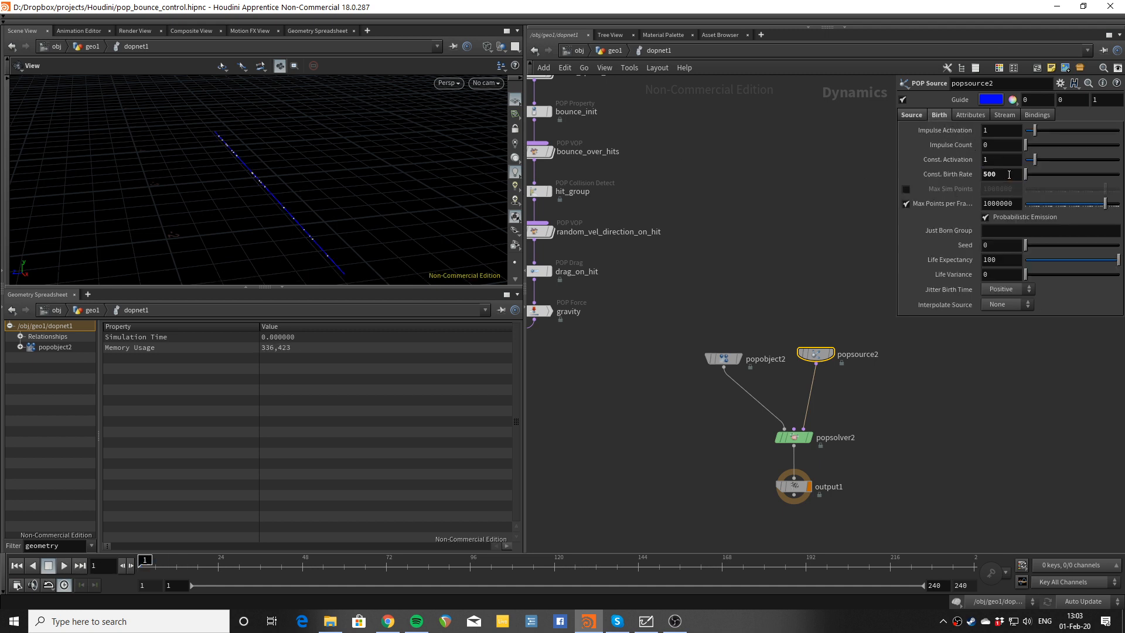
{"action": "left_click_drag", "start_coordinate": [1035, 131], "coordinate": [1013, 135]}
{"action": "left_click", "coordinate": [514, 216]}
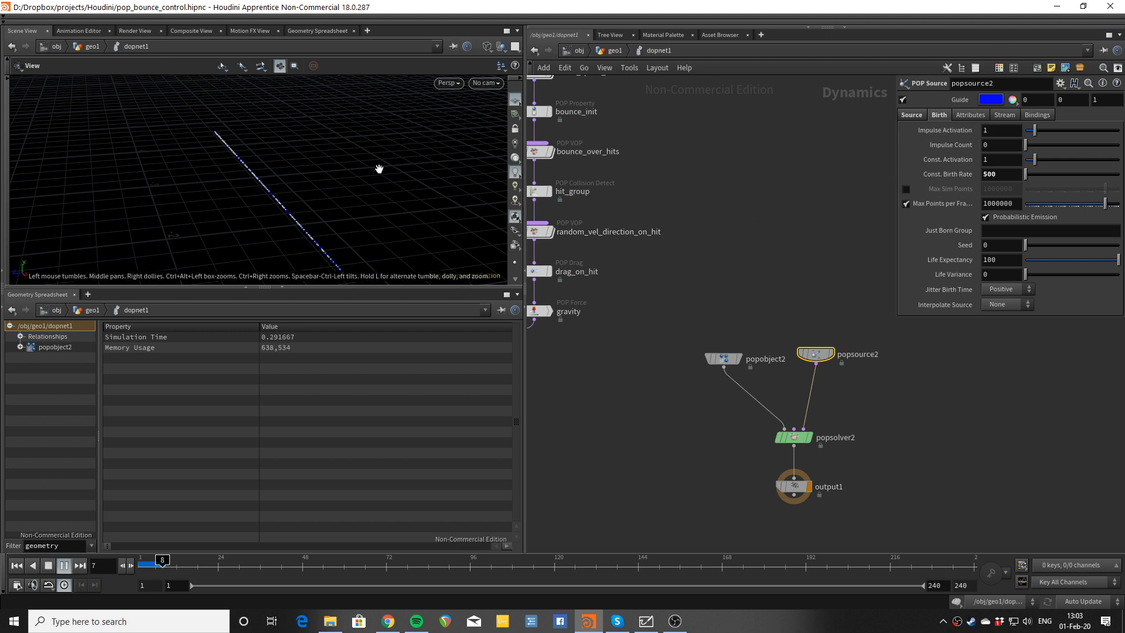
Step: Add a POP Force node and insert it on the wire between popsource2 and popsolver2
{"action": "middle_click_drag", "start_coordinate": [759, 289], "coordinate": [750, 241]}
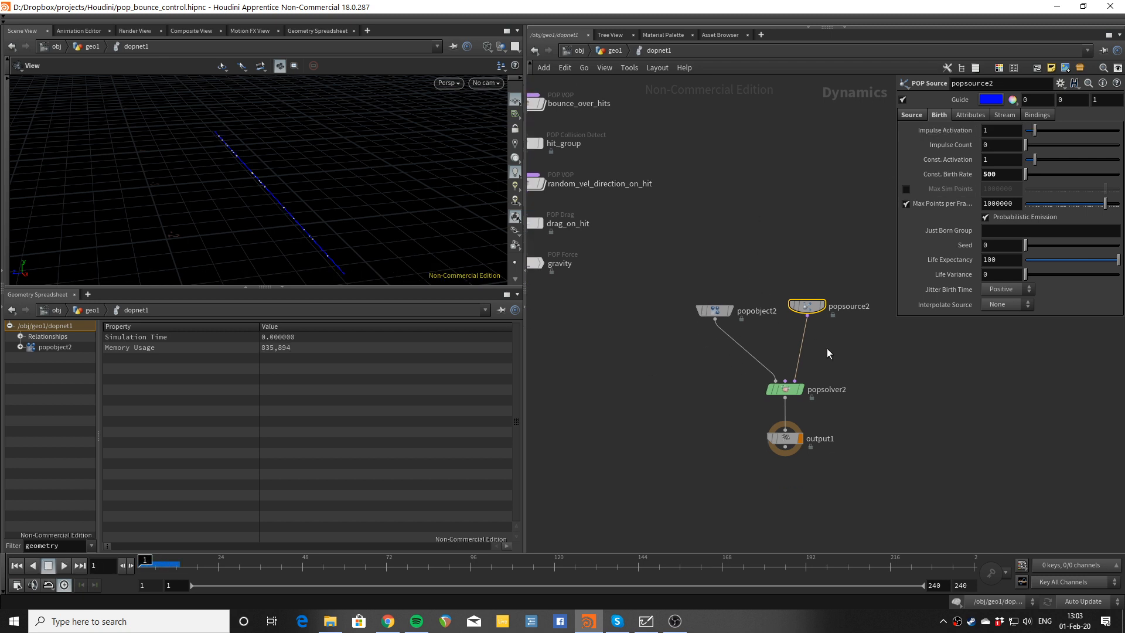
{"action": "key", "text": "Tab"}
{"action": "type", "text": "pop"}
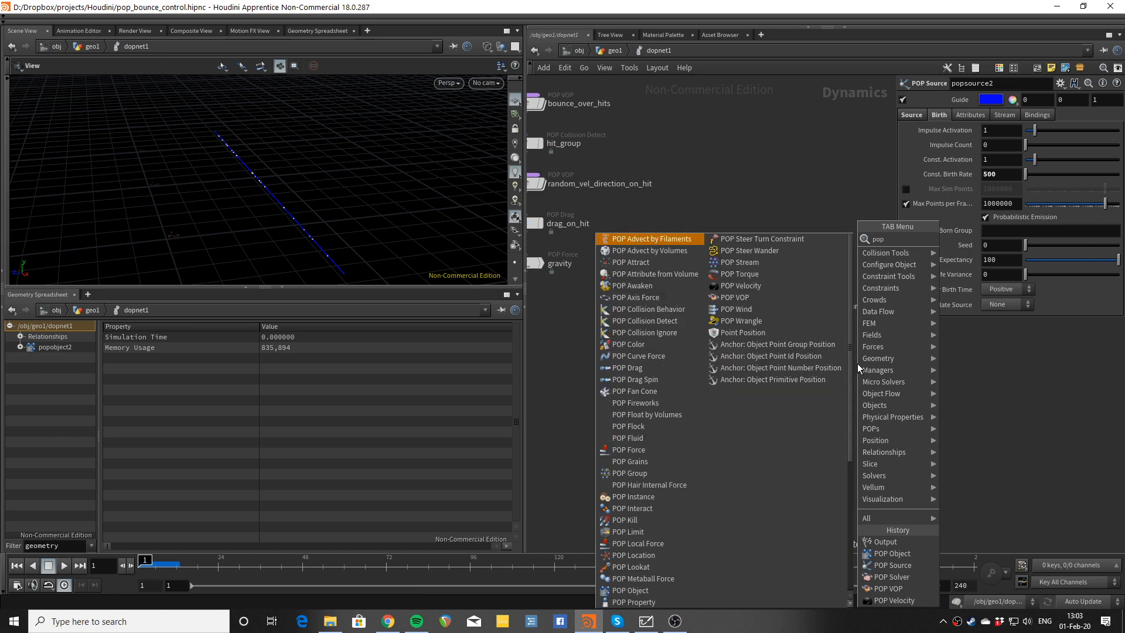
{"action": "type", "text": " force"}
{"action": "key", "text": "Return"}
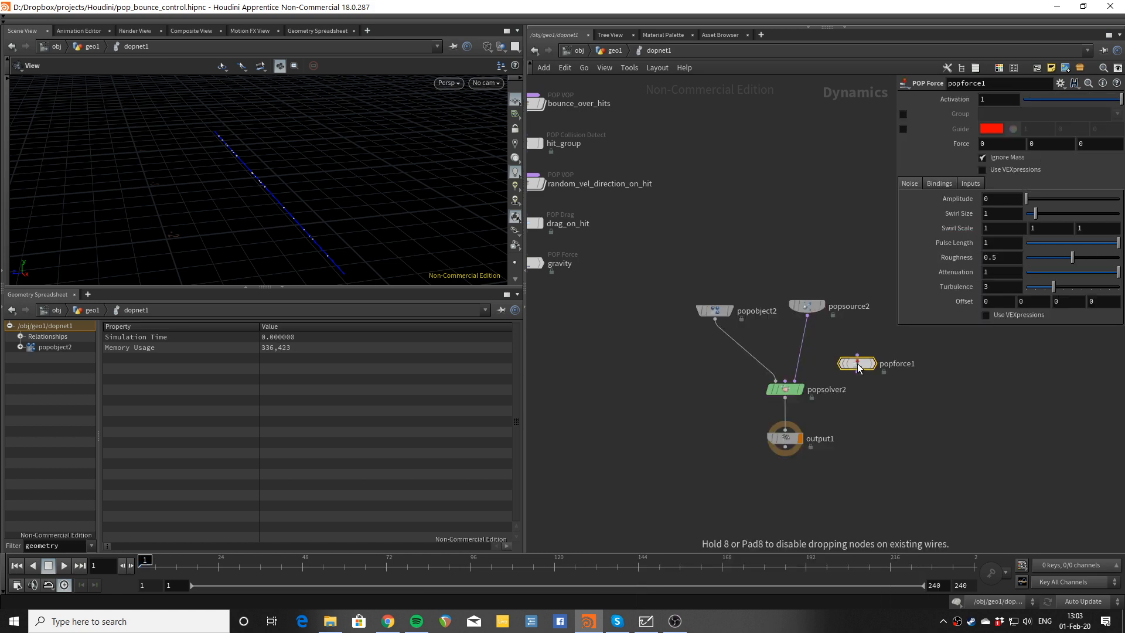
{"action": "left_click", "coordinate": [807, 350]}
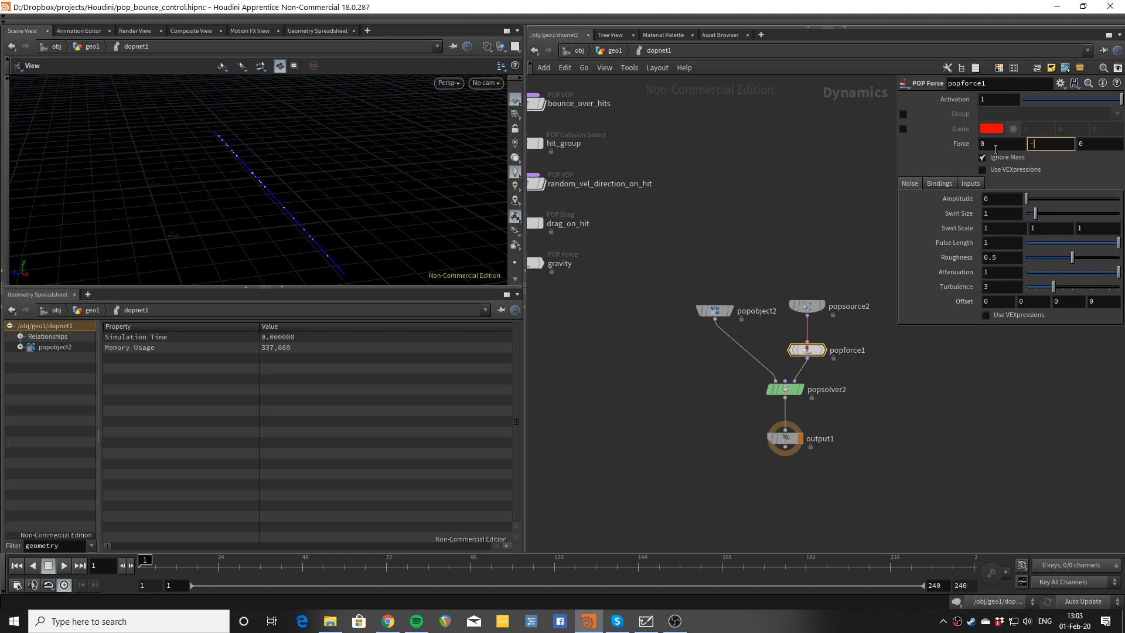
Step: Set the Y force of popforce1 to -9.8, play the simulation and return to the first frame
{"action": "key", "text": "Up"}
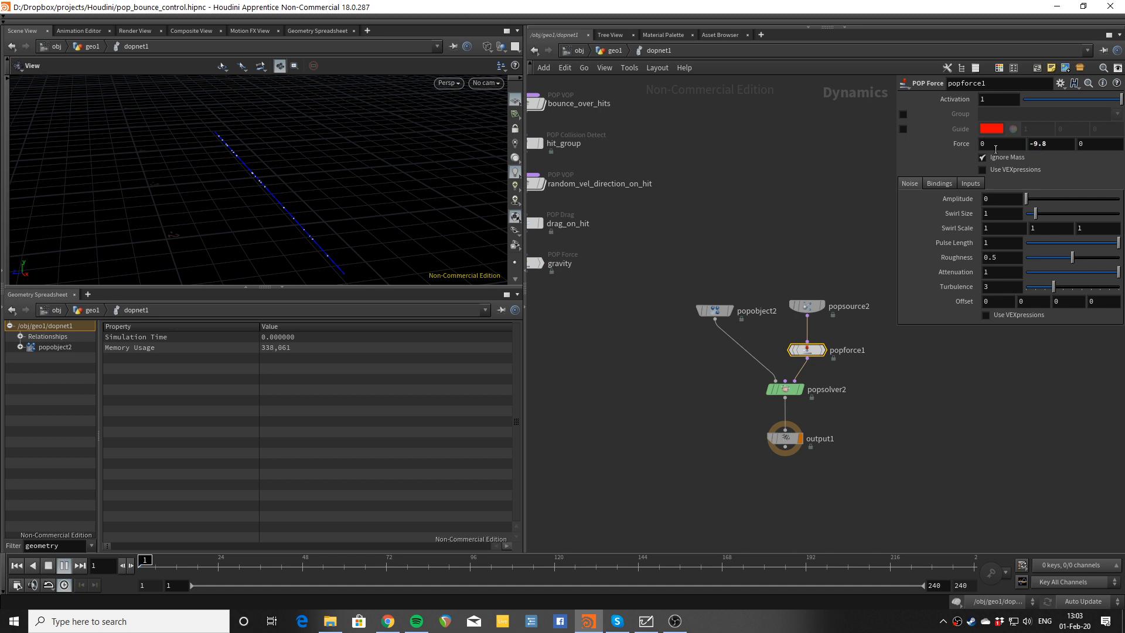
{"action": "key", "text": "ctrl+Up"}
{"action": "left_click_drag", "start_coordinate": [68, 91], "coordinate": [294, 184]}
{"action": "key", "text": "Up"}
{"action": "key", "text": "ctrl+Up"}
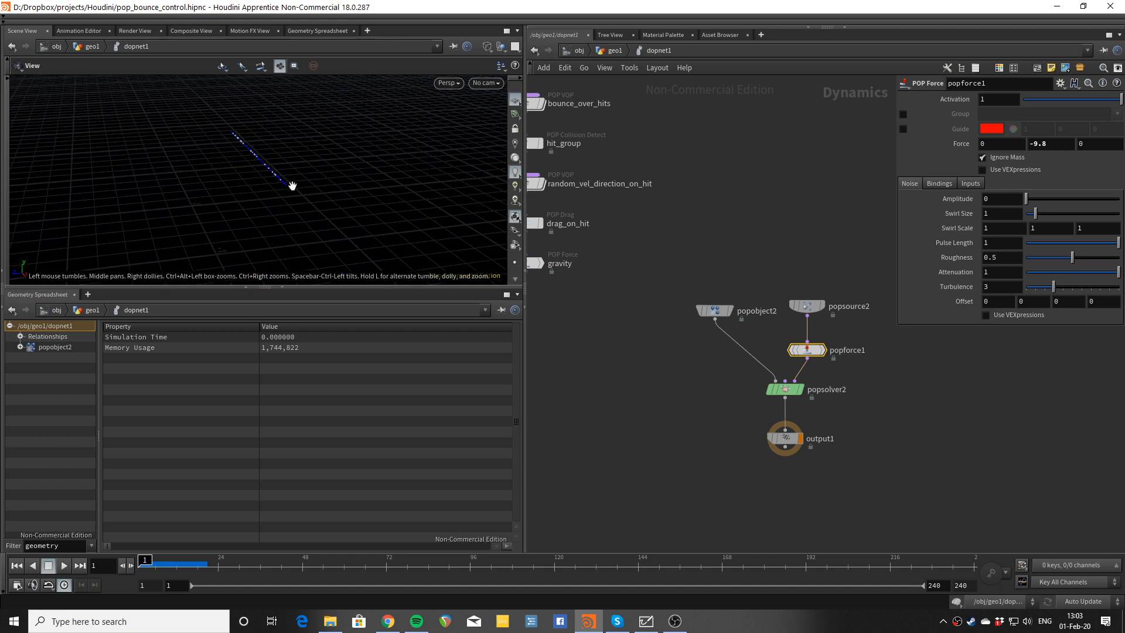
Step: Add a Ground Plane node beside popsolver2
{"action": "key", "text": "Tab"}
{"action": "type", "text": "grou"}
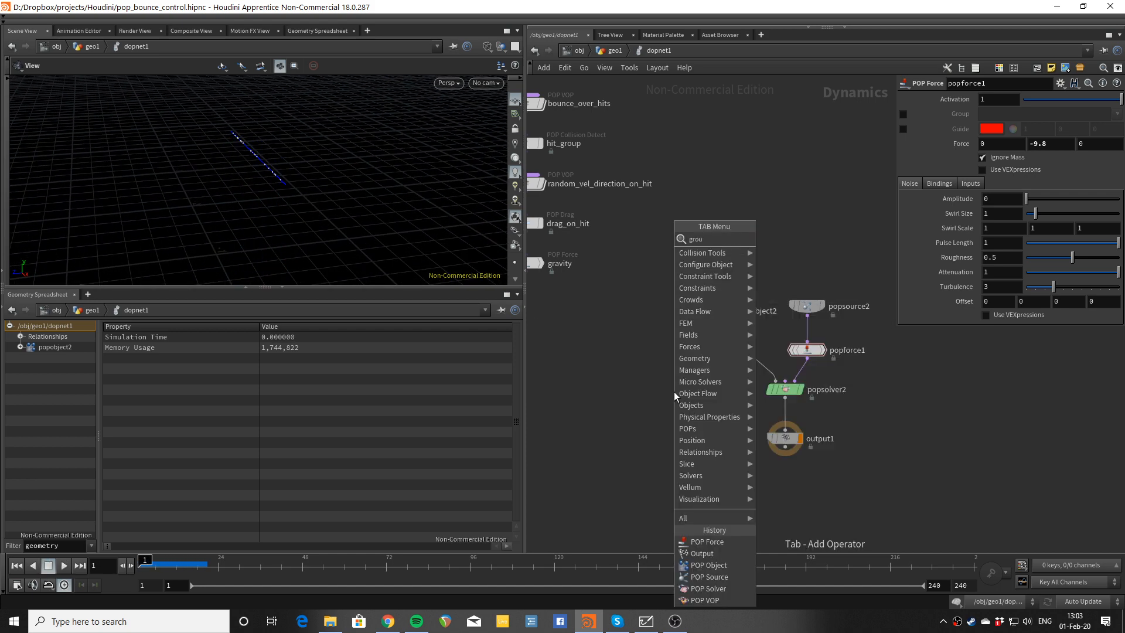
{"action": "key", "text": "Return"}
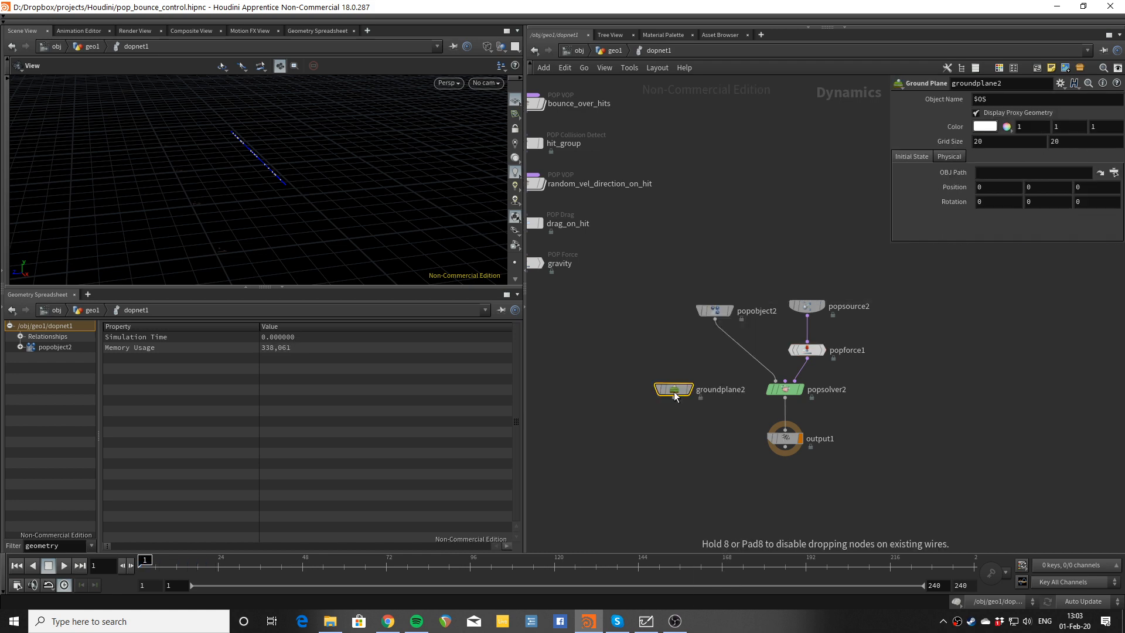
{"action": "left_click", "coordinate": [674, 391]}
Step: Insert a Merge node between popobject2 and popsolver2 and wire groundplane2 into it as the second input
{"action": "key", "text": "Tab"}
{"action": "type", "text": "merge"}
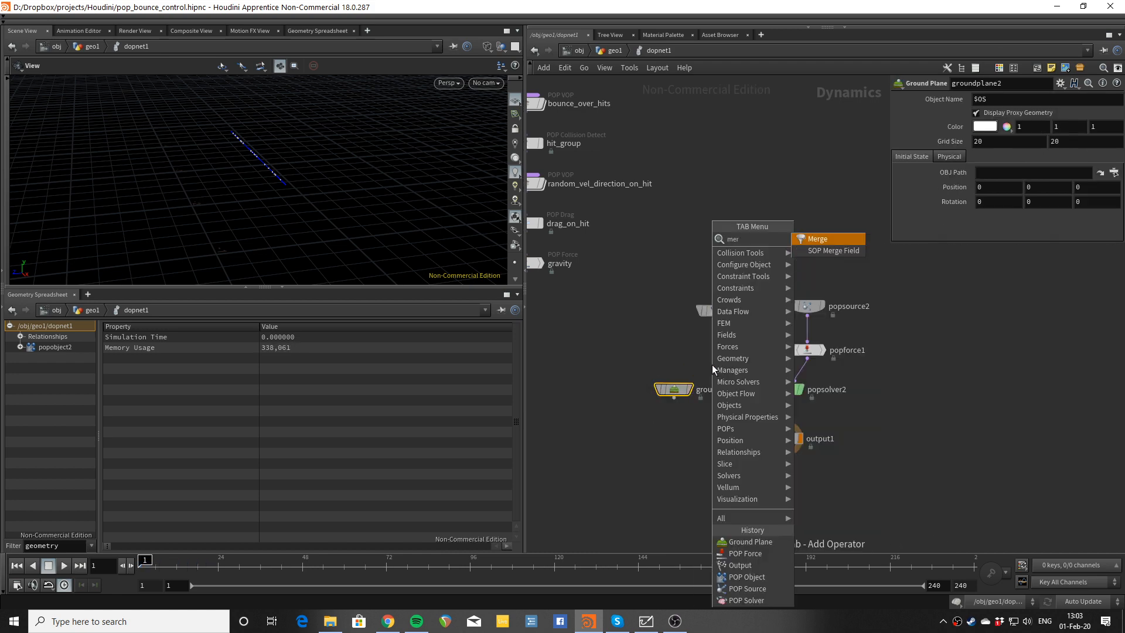
{"action": "key", "text": "Return"}
{"action": "left_click", "coordinate": [729, 358]}
{"action": "left_click_drag", "start_coordinate": [727, 358], "coordinate": [741, 354]}
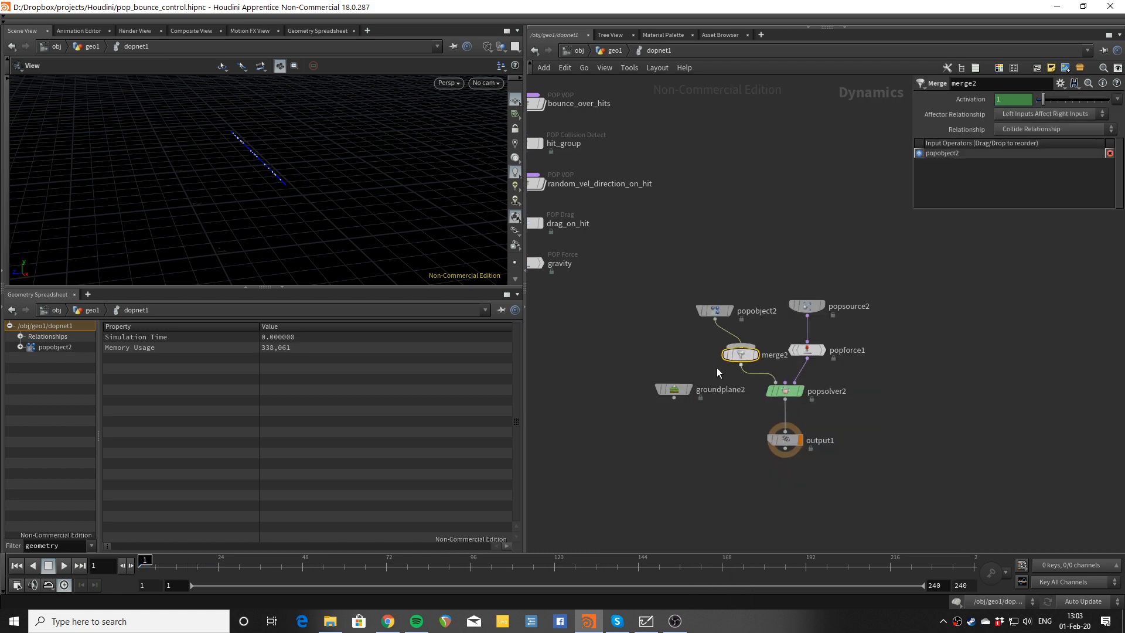
{"action": "left_click_drag", "start_coordinate": [674, 397], "coordinate": [739, 347]}
Step: Lay out all nodes automatically and move the new network away from the existing particle network
{"action": "key", "text": "l"}
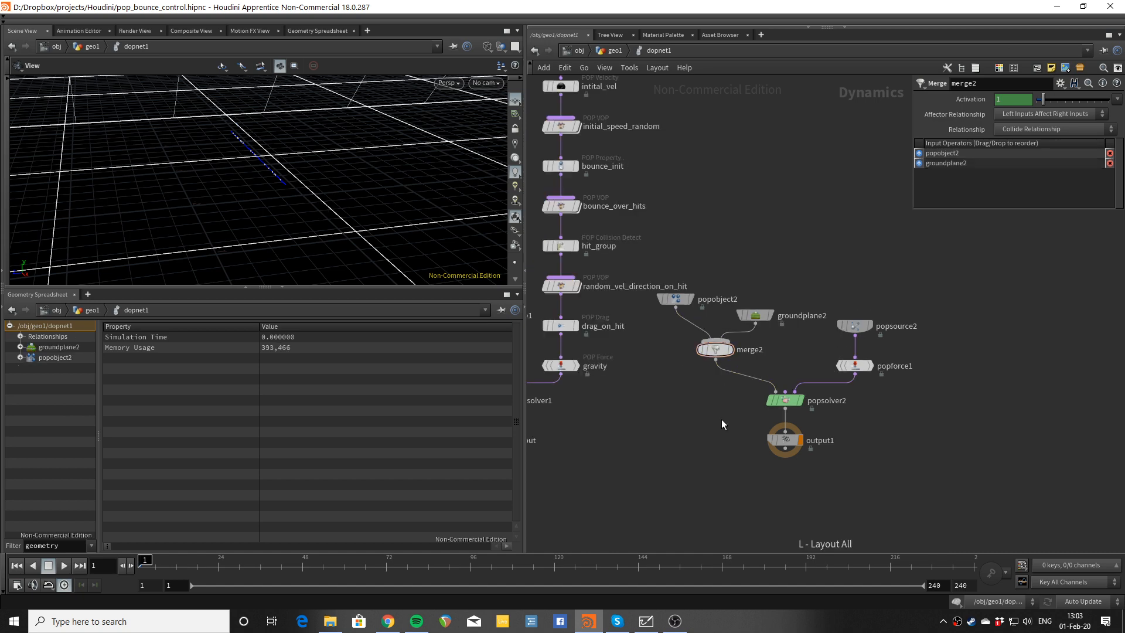
{"action": "middle_click_drag", "start_coordinate": [804, 278], "coordinate": [748, 283]}
{"action": "left_click_drag", "start_coordinate": [824, 262], "coordinate": [627, 454]}
{"action": "middle_click_drag", "start_coordinate": [885, 415], "coordinate": [793, 420]}
{"action": "left_click", "coordinate": [722, 472]}
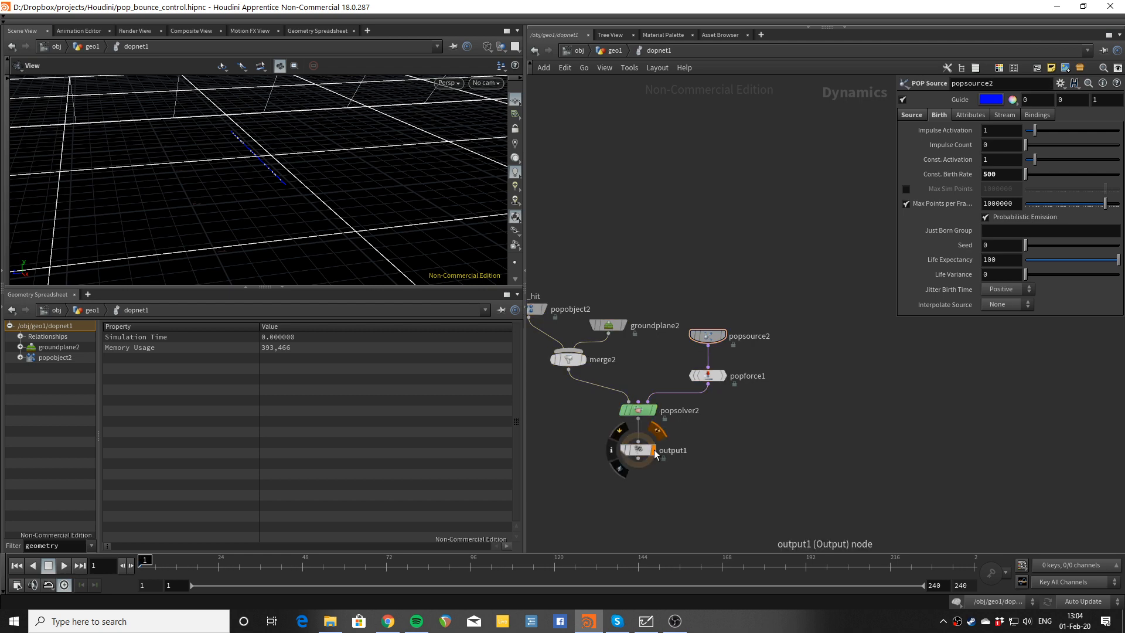
{"action": "left_click_drag", "start_coordinate": [644, 452], "coordinate": [841, 450], "text": "shift"}
{"action": "middle_click_drag", "start_coordinate": [869, 431], "coordinate": [838, 440]}
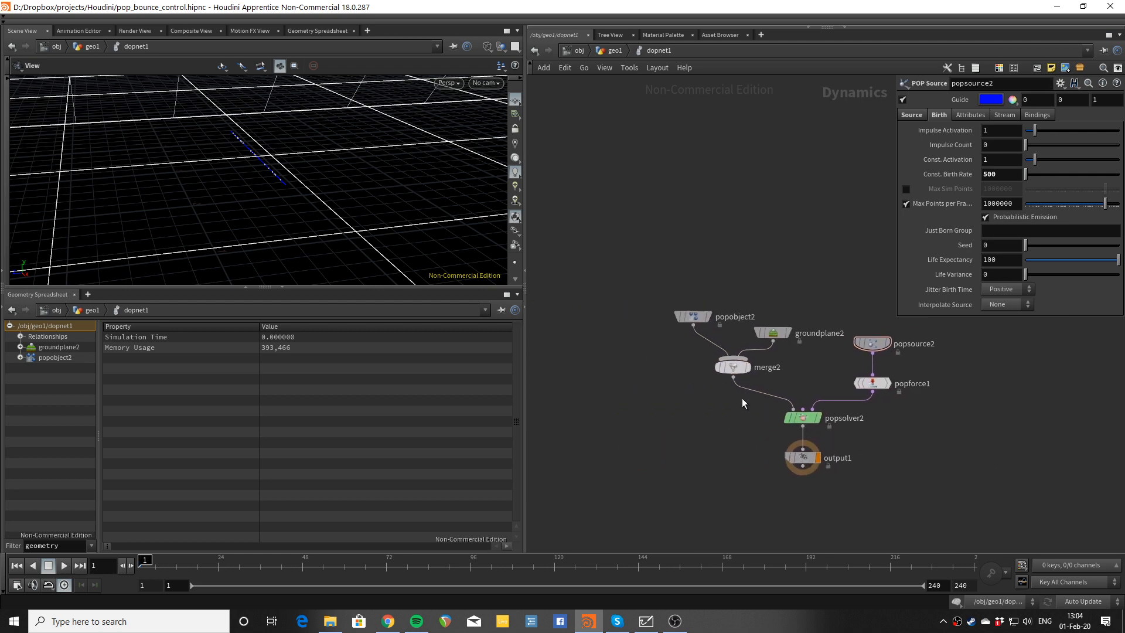
Step: Set the Grid Size of groundplane2 to 2 by 2
{"action": "left_click", "coordinate": [769, 333]}
{"action": "double_click", "coordinate": [1015, 142]}
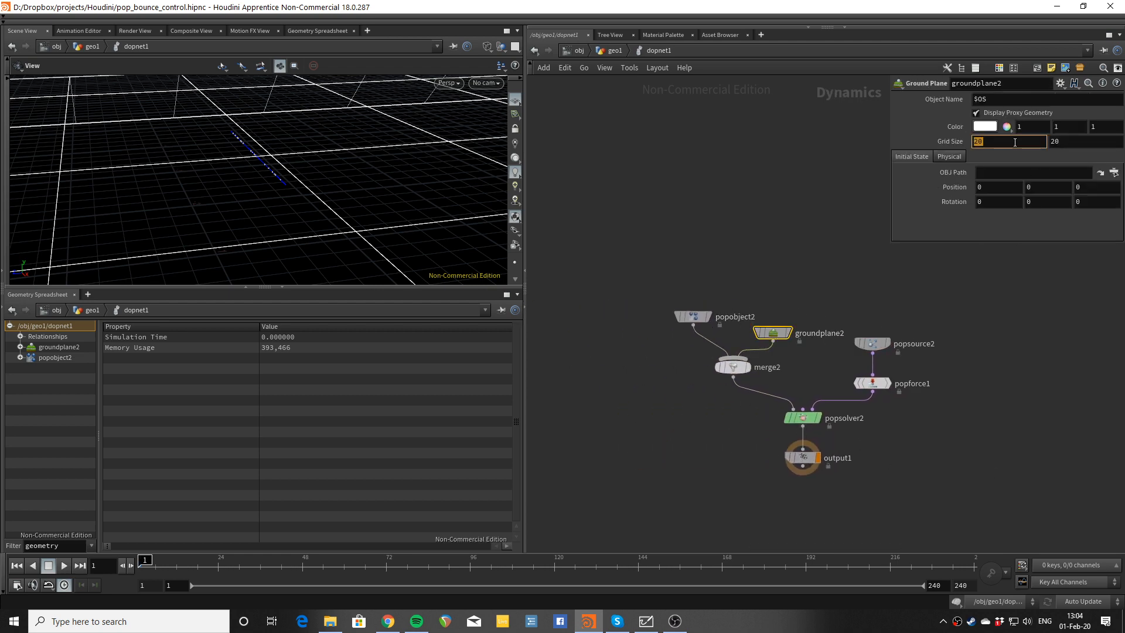
{"action": "type", "text": "2"}
{"action": "key", "text": "Tab"}
{"action": "type", "text": "2"}
{"action": "key", "text": "Tab"}
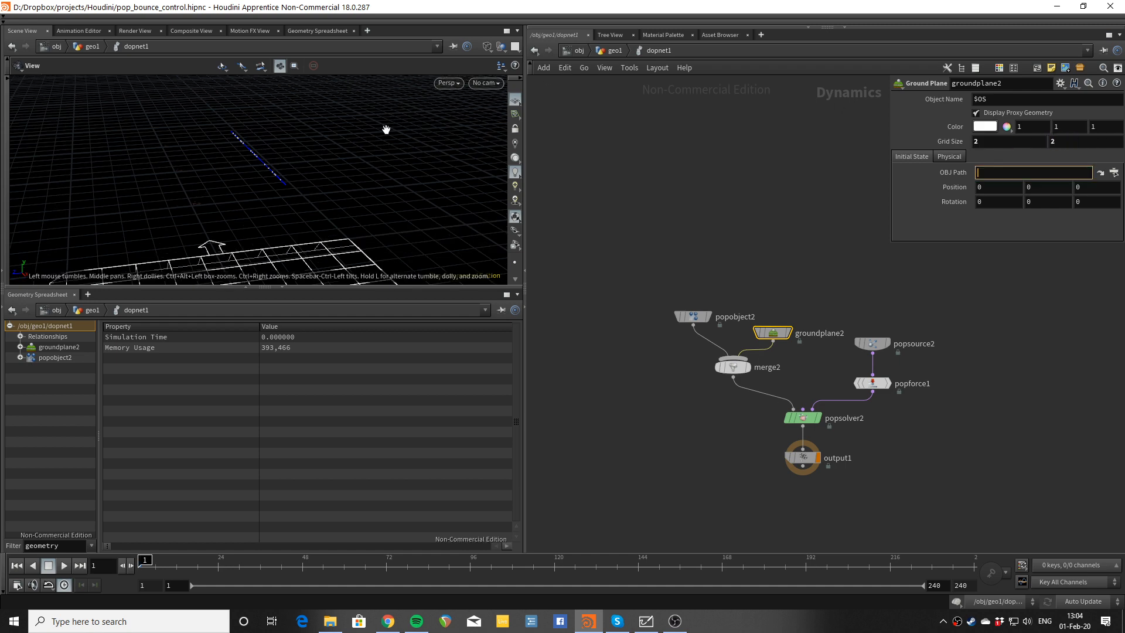
Step: Change the color of groundplane2 to dark grey (0.2, 0.2, 0.2)
{"action": "left_click_drag", "start_coordinate": [379, 208], "coordinate": [417, 146]}
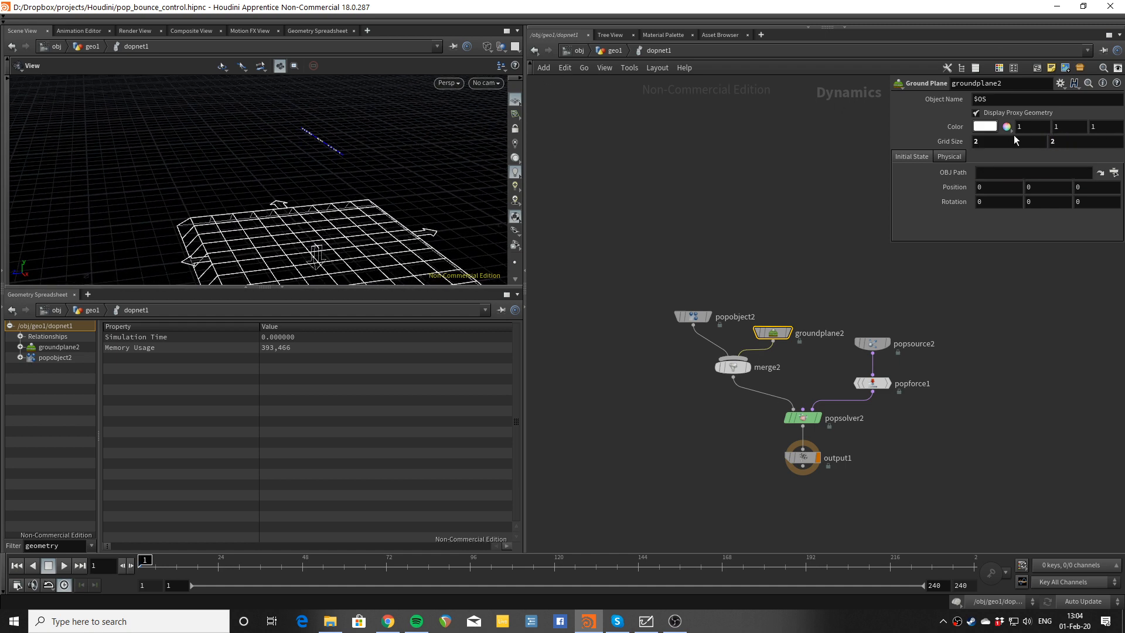
{"action": "left_click", "coordinate": [986, 126]}
{"action": "left_click", "coordinate": [891, 125]}
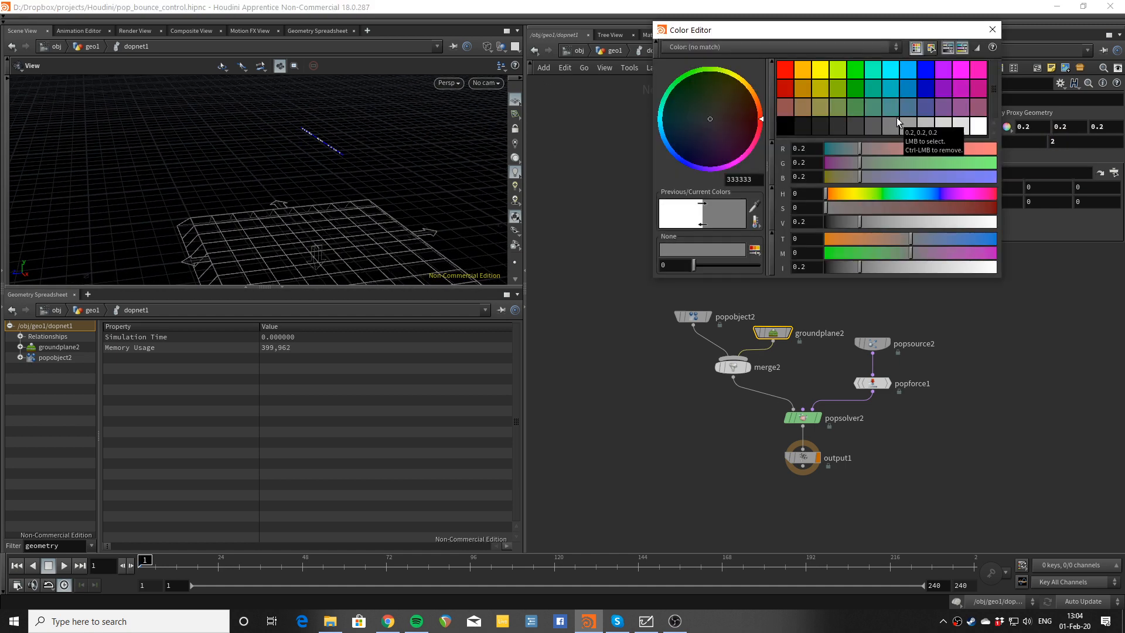
Step: Play the simulation to check how the particles collide with the ground plane, and return to the first frame
{"action": "key", "text": "Up"}
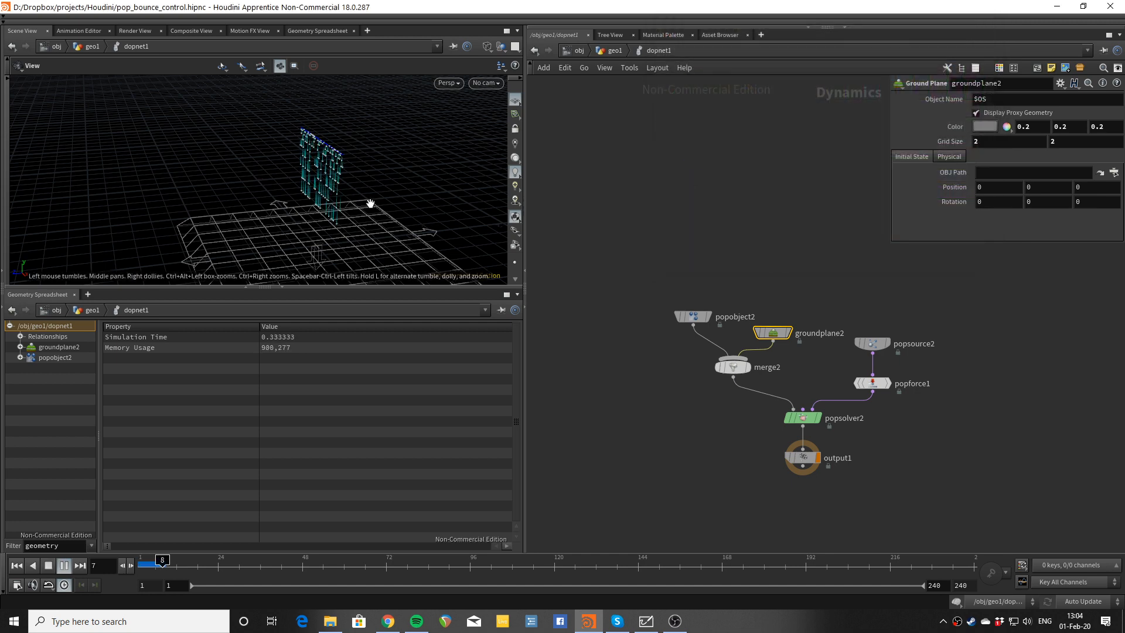
{"action": "key", "text": "Up"}
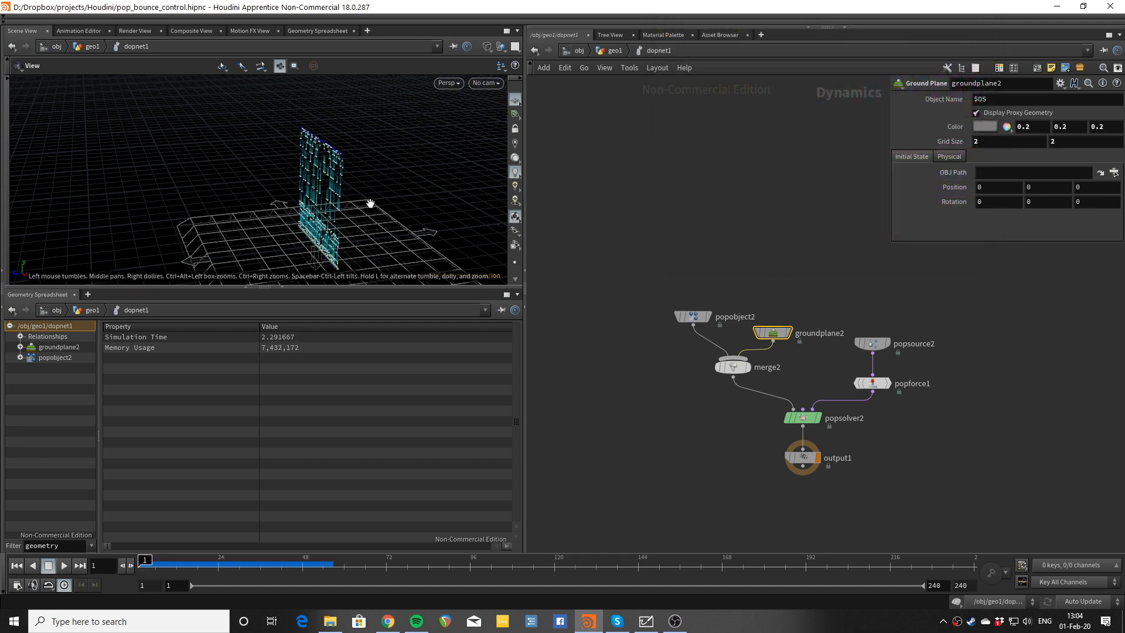
{"action": "key", "text": "ctrl+Up"}
{"action": "mouse_move", "coordinate": [388, 200]}
{"action": "left_mouse_down"}
{"action": "mouse_move", "coordinate": [364, 206]}
{"action": "mouse_move", "coordinate": [376, 199]}
{"action": "left_mouse_up"}
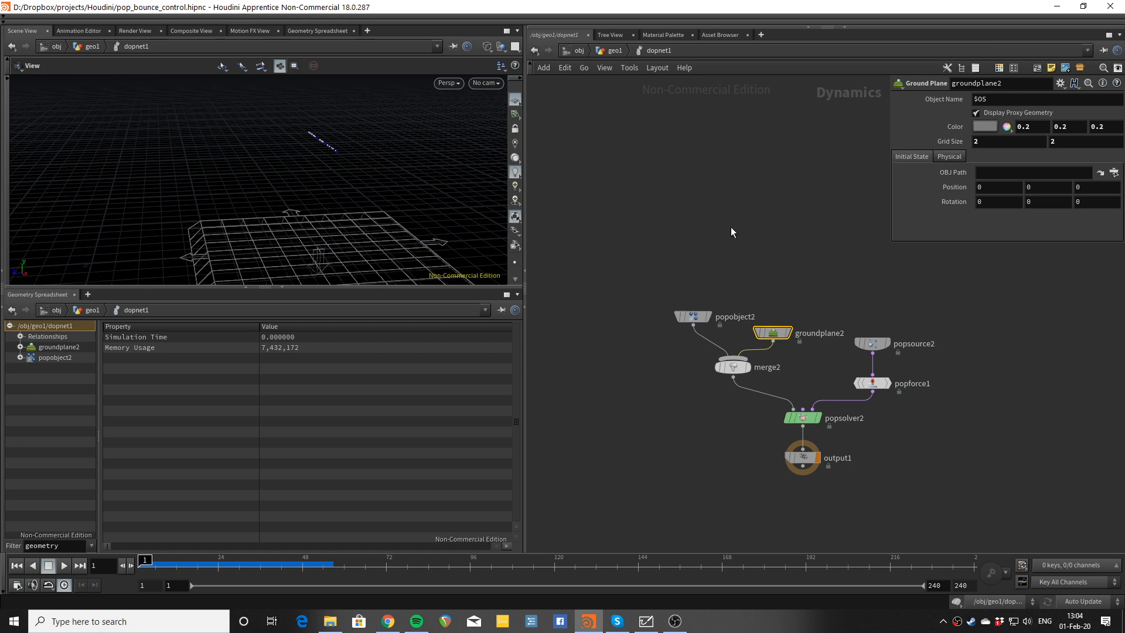
{"action": "middle_click_drag", "start_coordinate": [731, 228], "coordinate": [702, 247]}
{"action": "middle_click_drag", "start_coordinate": [778, 258], "coordinate": [742, 280]}
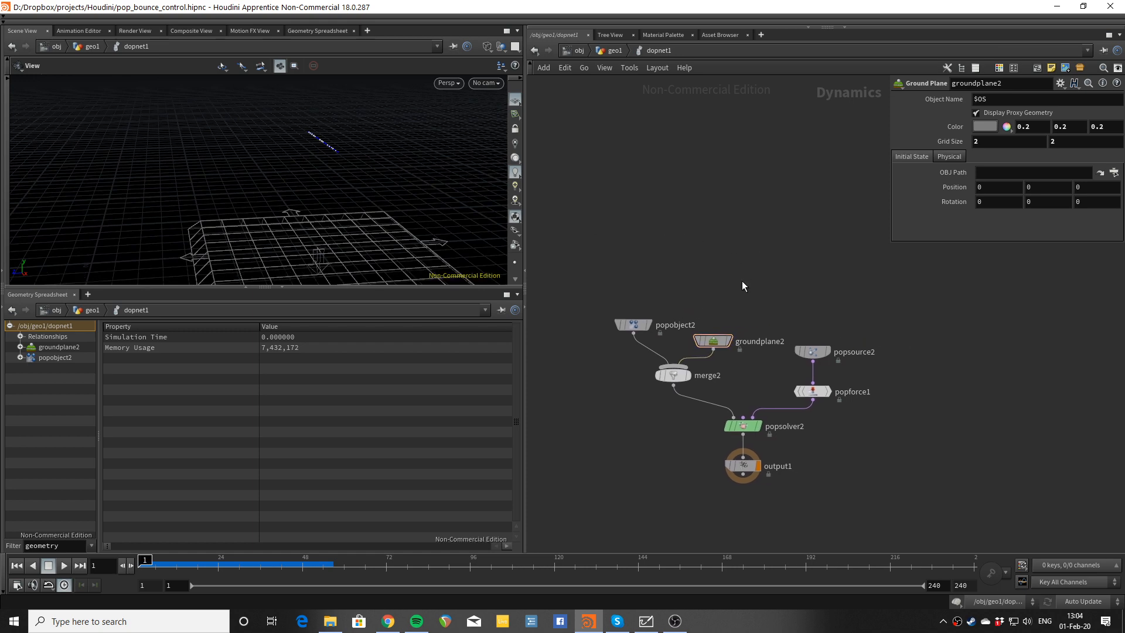
{"action": "scroll", "coordinate": [807, 301], "scroll_direction": "up", "scroll_amount": 2}
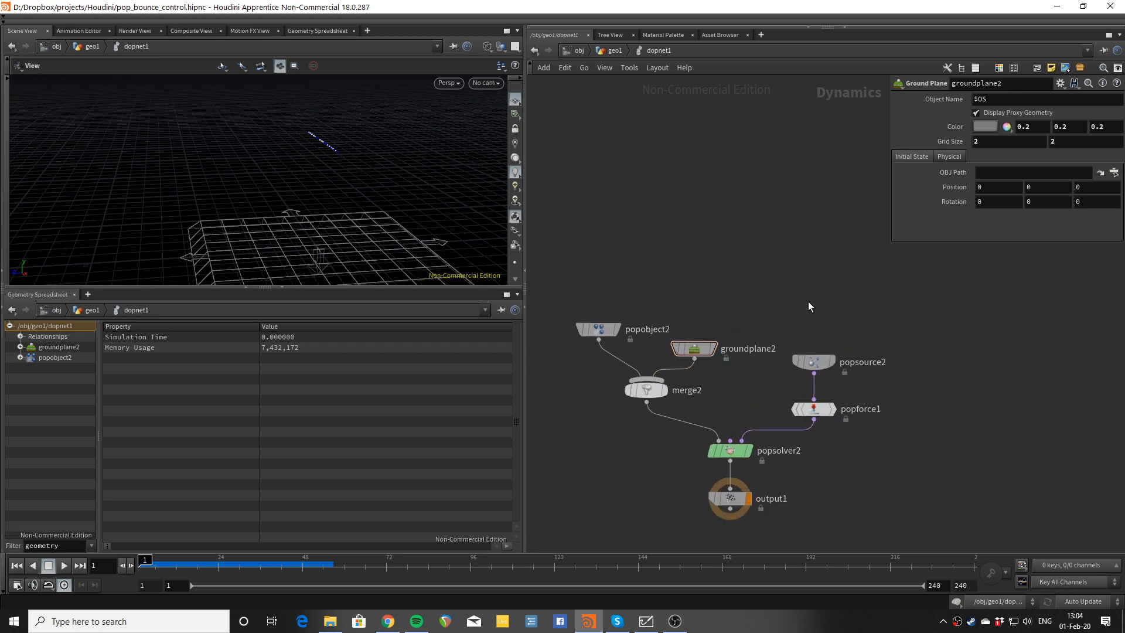
Step: Collapse the Geometry Spreadsheet pane to enlarge the viewport, and replay the simulation before returning to the first frame
{"action": "middle_click_drag", "start_coordinate": [318, 202], "coordinate": [304, 193]}
{"action": "left_click_drag", "start_coordinate": [294, 194], "coordinate": [308, 203]}
{"action": "middle_click_drag", "start_coordinate": [310, 203], "coordinate": [305, 194]}
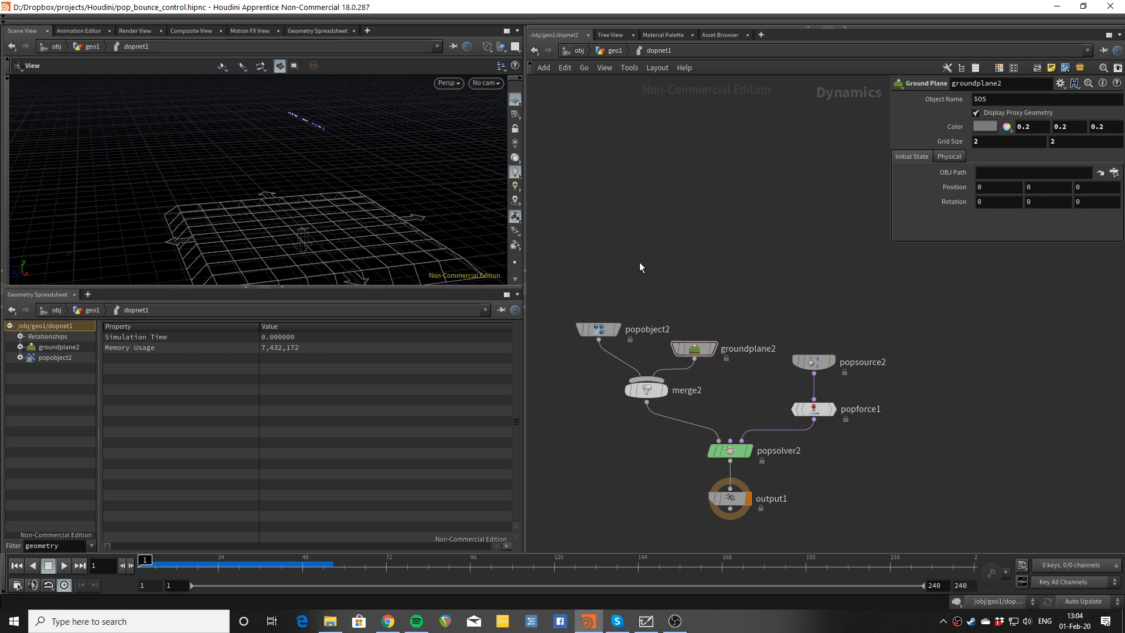
{"action": "mouse_move", "coordinate": [373, 183]}
{"action": "left_mouse_down"}
{"action": "mouse_move", "coordinate": [387, 185]}
{"action": "mouse_move", "coordinate": [364, 188]}
{"action": "left_mouse_up"}
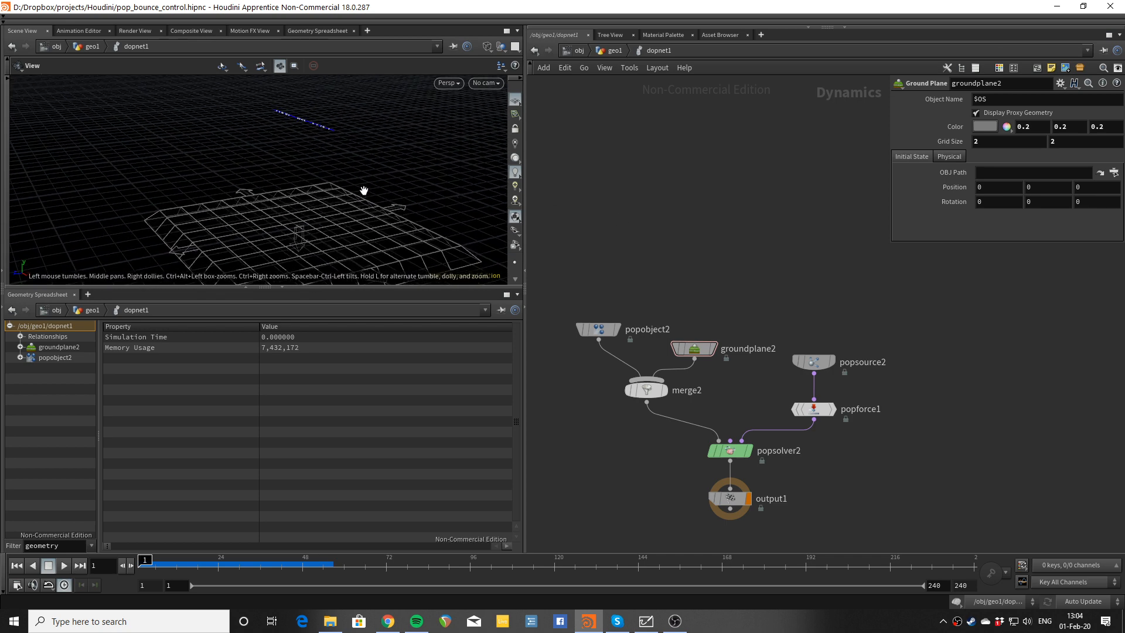
{"action": "middle_click_drag", "start_coordinate": [817, 291], "coordinate": [783, 298]}
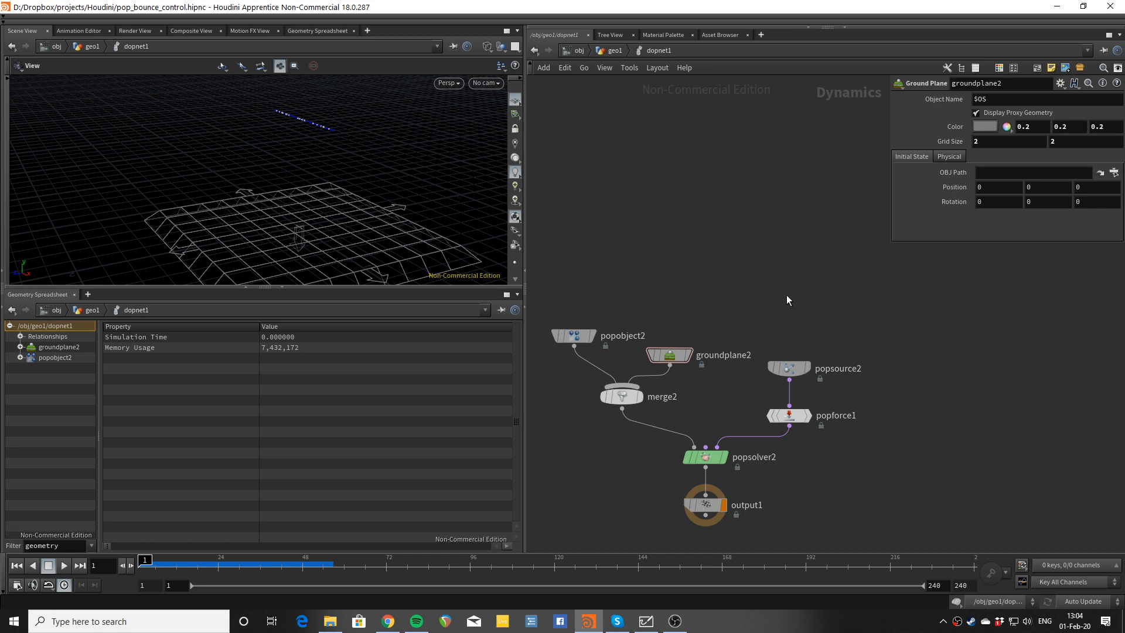
{"action": "left_click", "coordinate": [282, 287]}
{"action": "key", "text": "Up"}
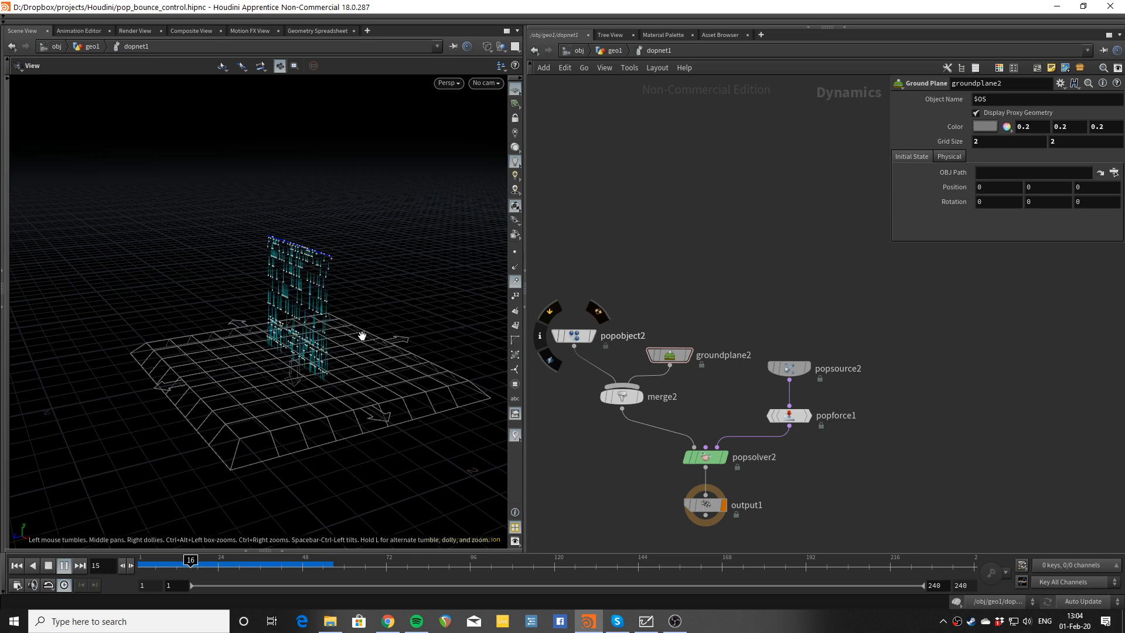
{"action": "key", "text": "ctrl+Up"}
Step: Add a POP Velocity node and insert it into the connection between popsource2 and popforce1
{"action": "key", "text": "Tab"}
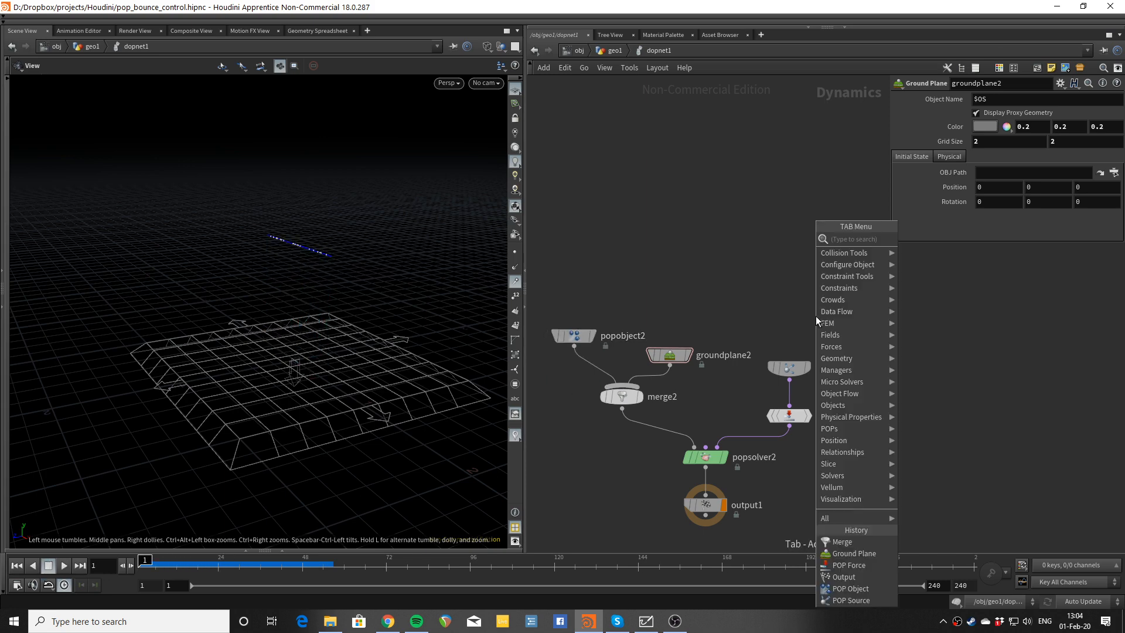
{"action": "type", "text": "pop vo"}
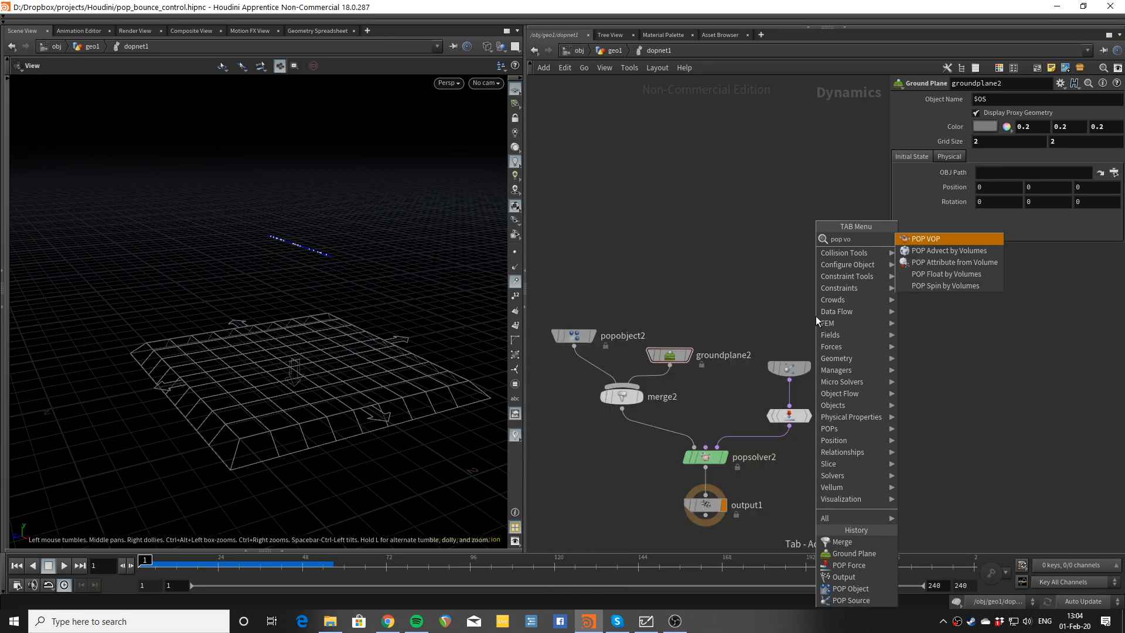
{"action": "type", "text": "p"}
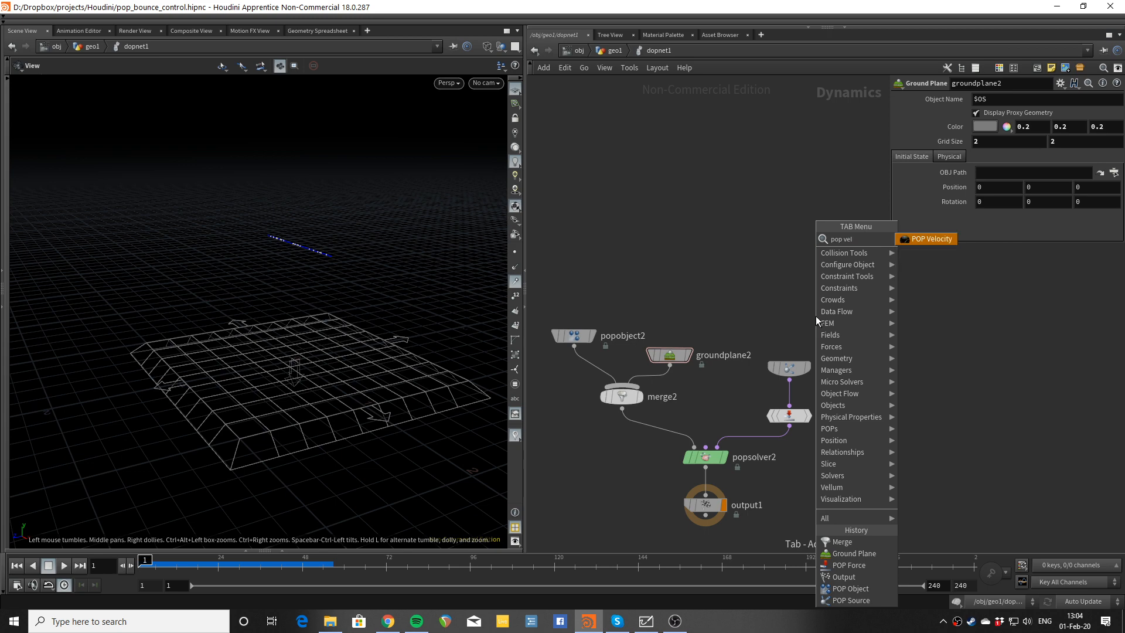
{"action": "key", "text": "Return"}
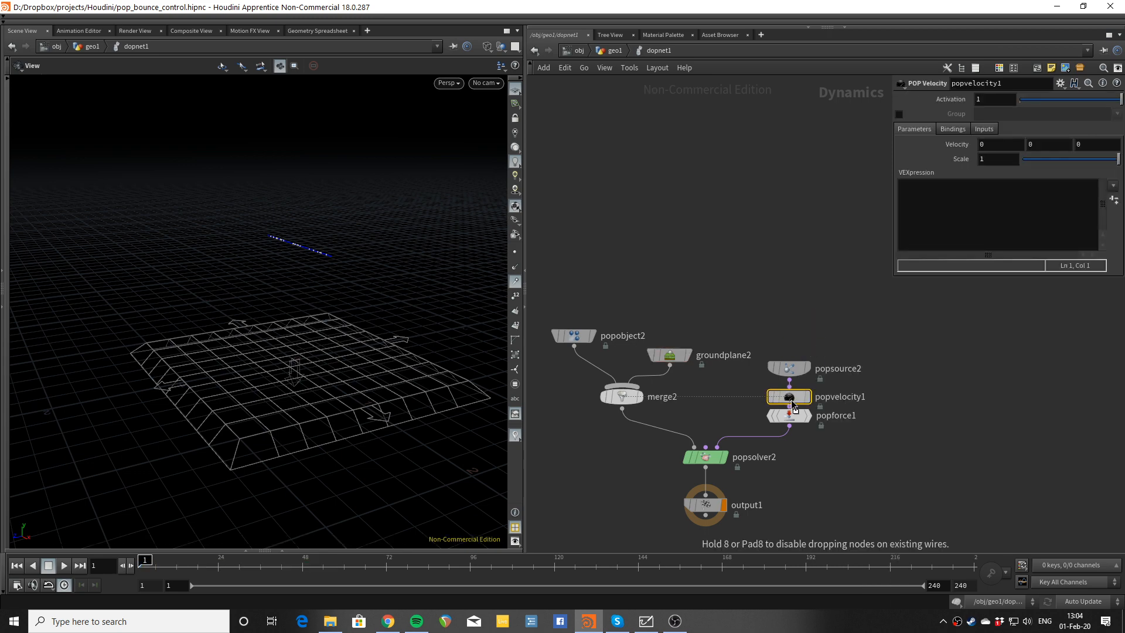
{"action": "left_click", "coordinate": [791, 403]}
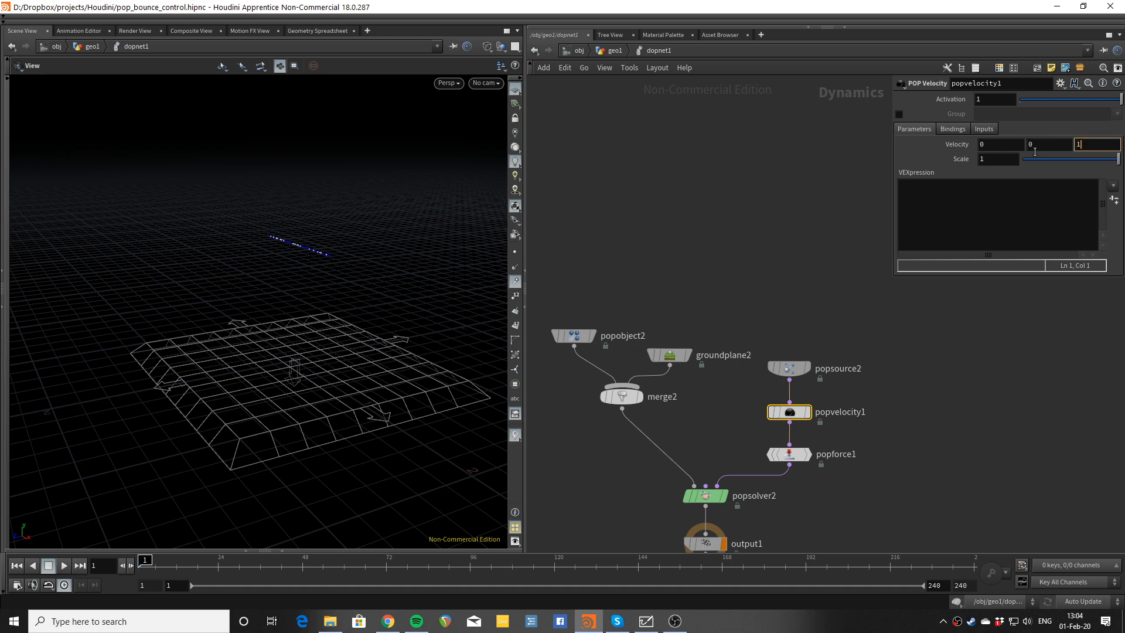
Step: Set popvelocity1's Velocity to 0, 0, 1 with a Scale of 2, and play the simulation to check the motion
{"action": "key", "text": "Return"}
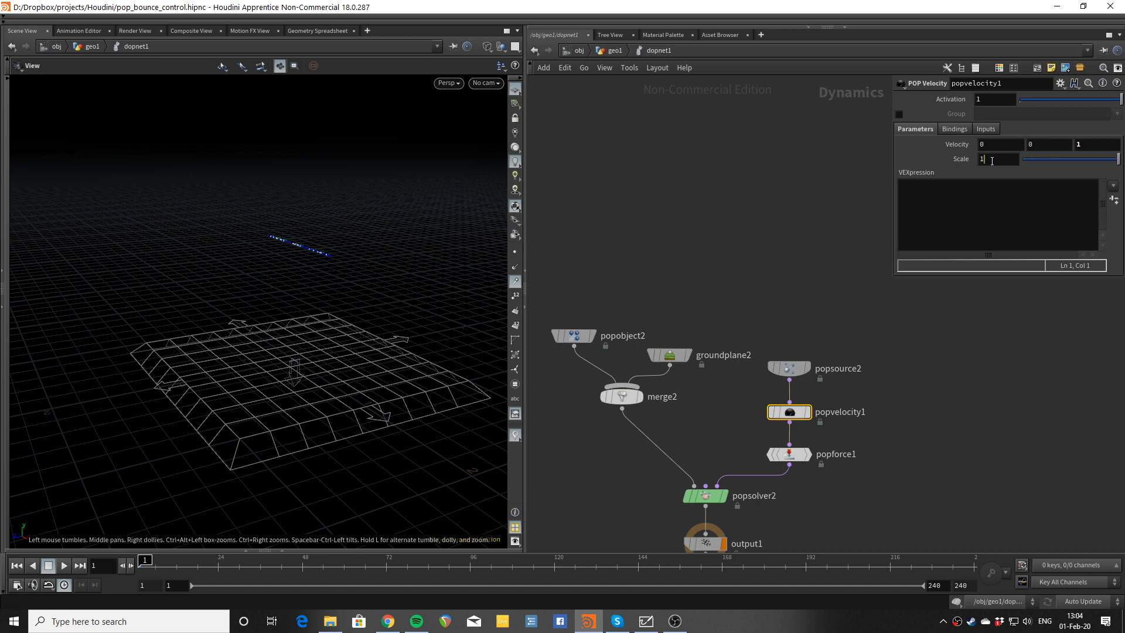
{"action": "left_click", "coordinate": [992, 161]}
{"action": "type", "text": "3"}
{"action": "key", "text": "Return"}
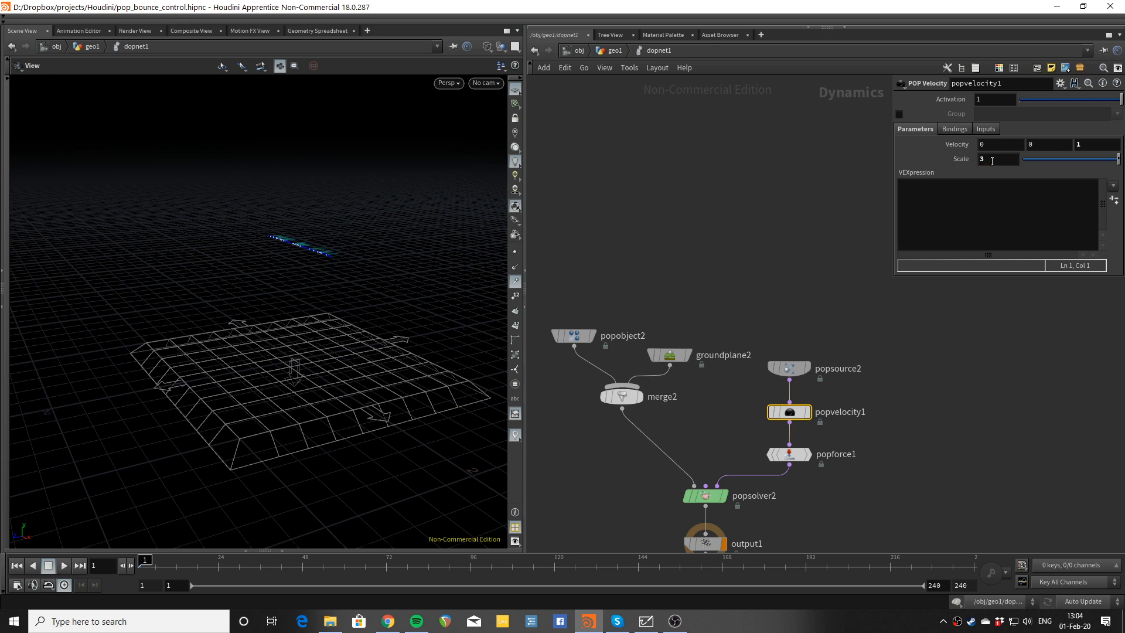
{"action": "key", "text": "Up"}
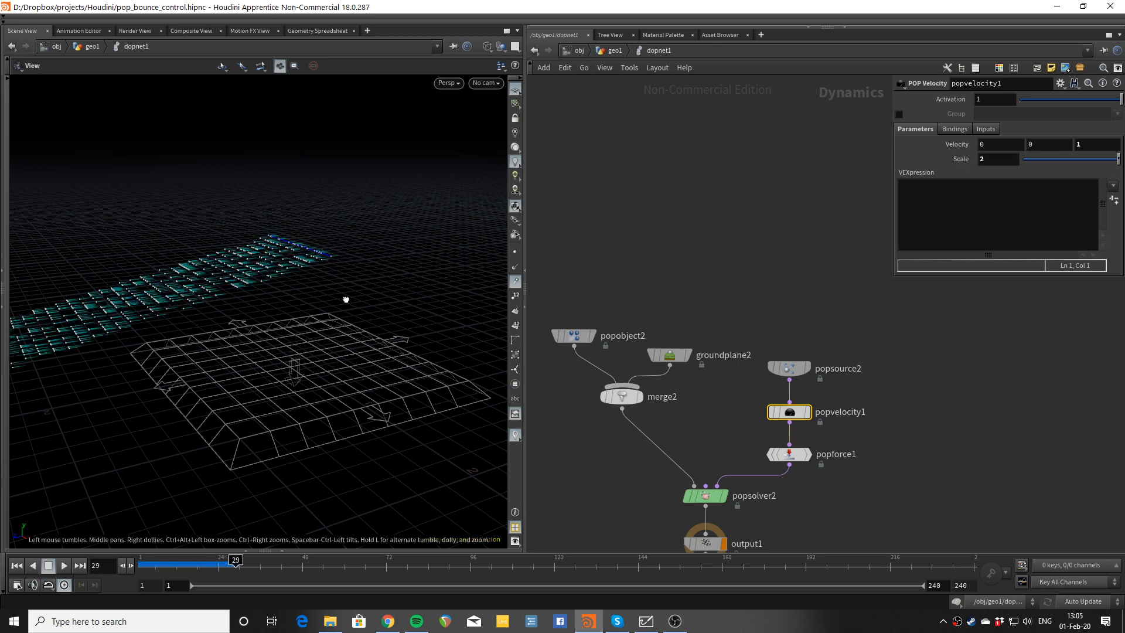
{"action": "left_click_drag", "start_coordinate": [347, 299], "coordinate": [339, 374]}
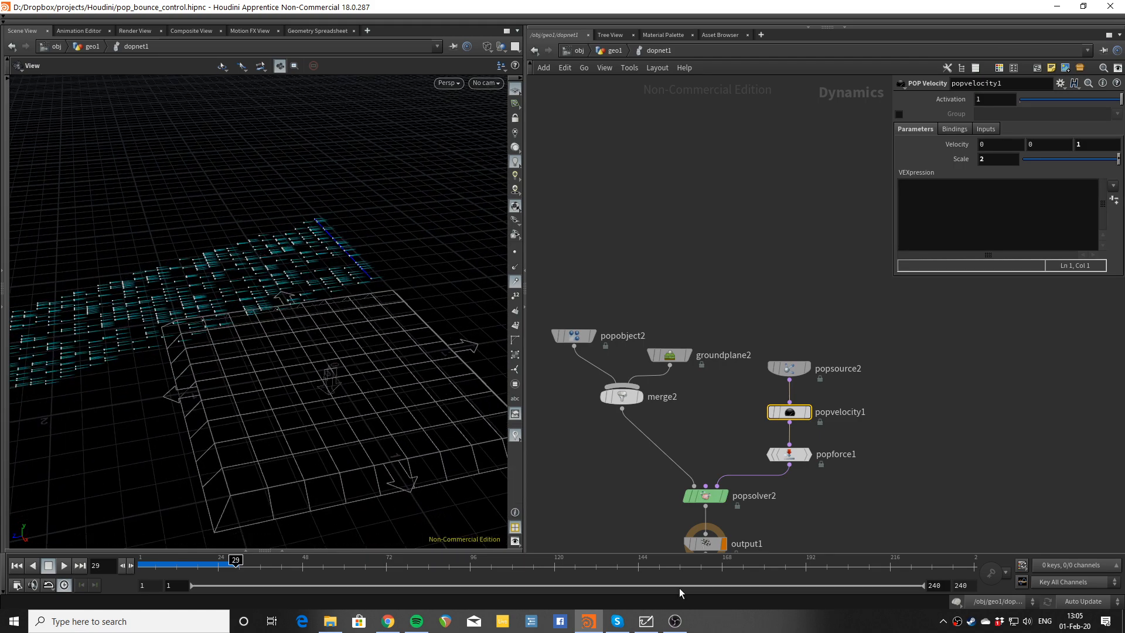
Step: In Microsoft Whiteboard, label the graph's origin 0, the x-axis mark 1 and the y-axis mark .5, and return to Houdini
{"action": "left_click", "coordinate": [646, 621]}
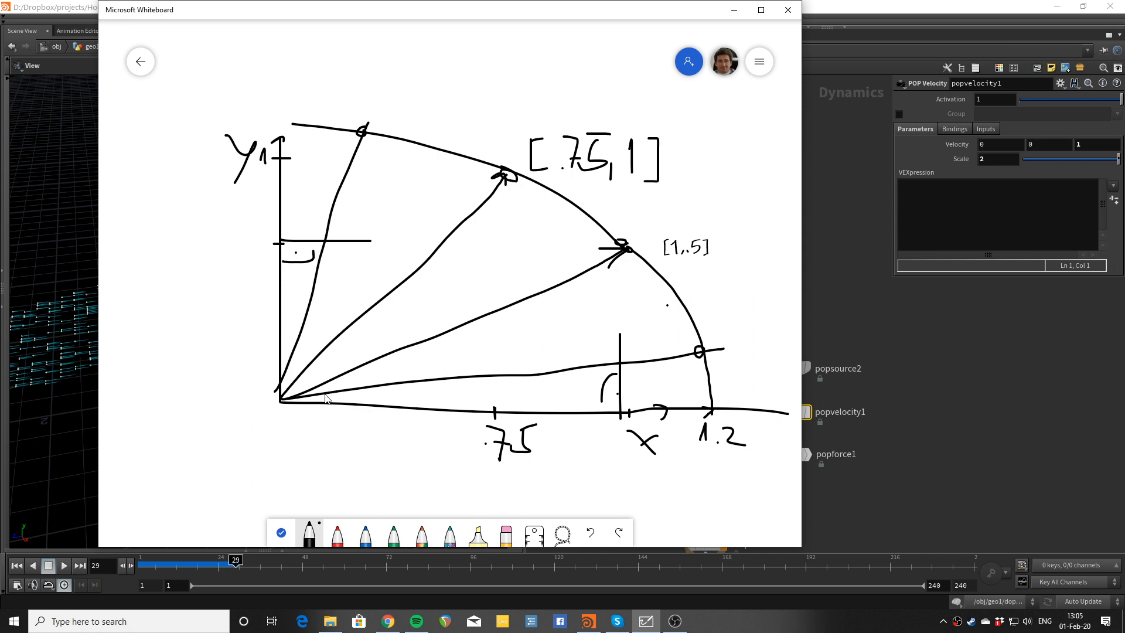
{"action": "left_click_drag", "start_coordinate": [272, 424], "coordinate": [271, 452]}
{"action": "left_click_drag", "start_coordinate": [620, 424], "coordinate": [622, 448]}
{"action": "left_click", "coordinate": [228, 250]}
{"action": "left_click", "coordinate": [231, 213]}
{"action": "mouse_move", "coordinate": [232, 213]}
{"action": "left_mouse_down"}
{"action": "mouse_move", "coordinate": [239, 240]}
{"action": "mouse_move", "coordinate": [273, 220]}
{"action": "left_mouse_up"}
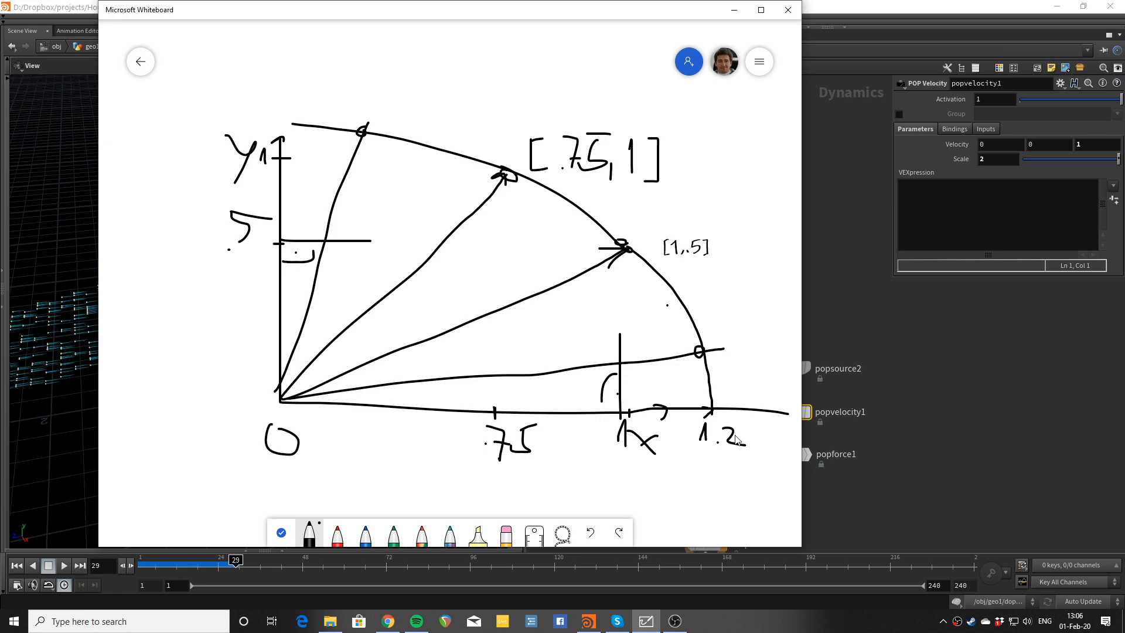
{"action": "left_click", "coordinate": [734, 10]}
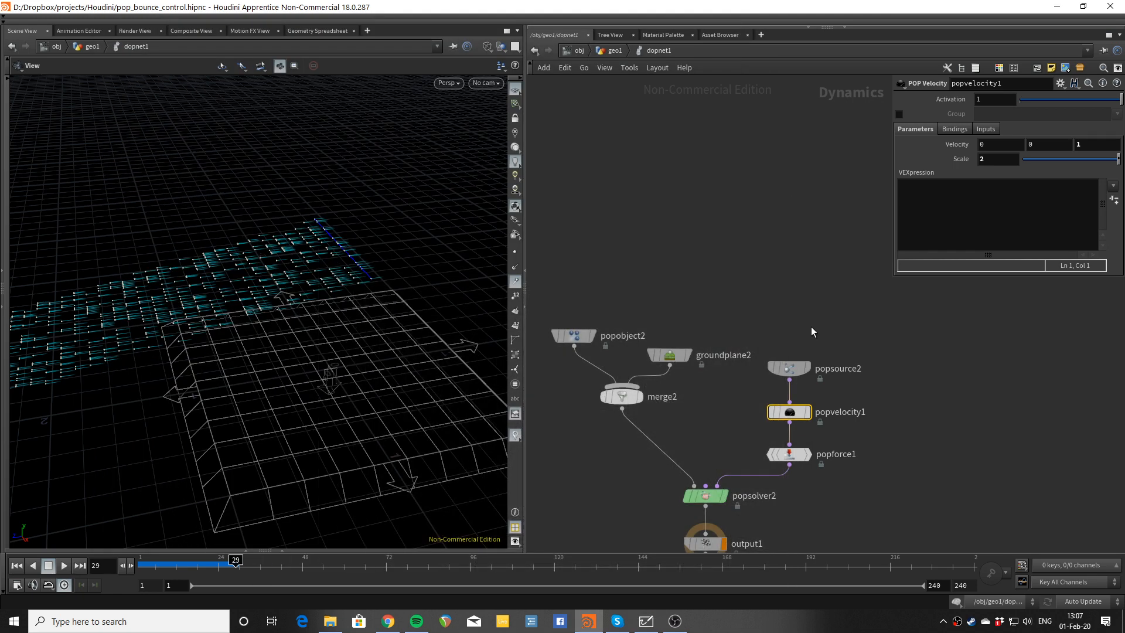
Step: Review popvelocity1's velocity values and replay the simulation to examine how the emitted particles travel relative to the ground plane
{"action": "middle_click_drag", "start_coordinate": [812, 327], "coordinate": [762, 233]}
{"action": "scroll", "coordinate": [760, 236], "scroll_direction": "up", "scroll_amount": 3}
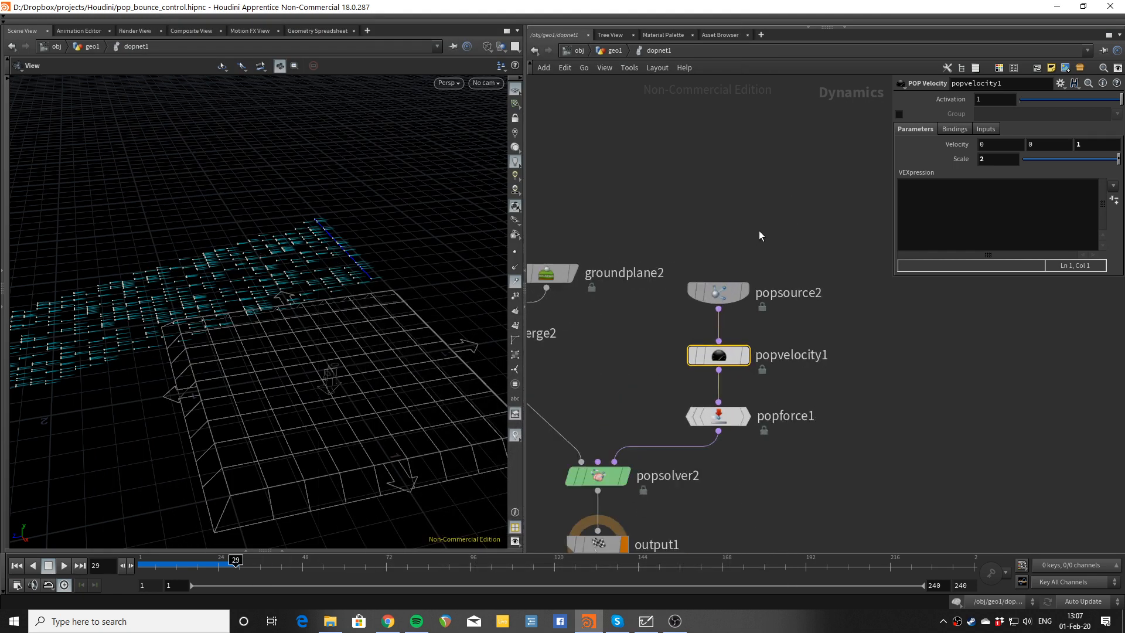
{"action": "key", "text": "Return"}
{"action": "left_click", "coordinate": [1086, 151]}
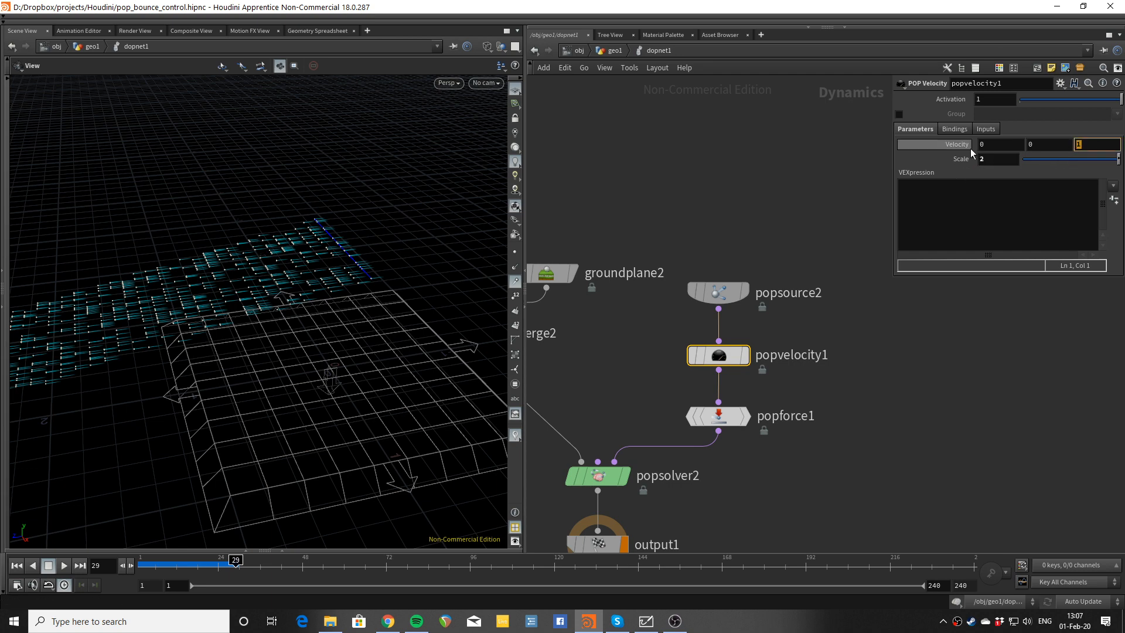
{"action": "left_click", "coordinate": [968, 168]}
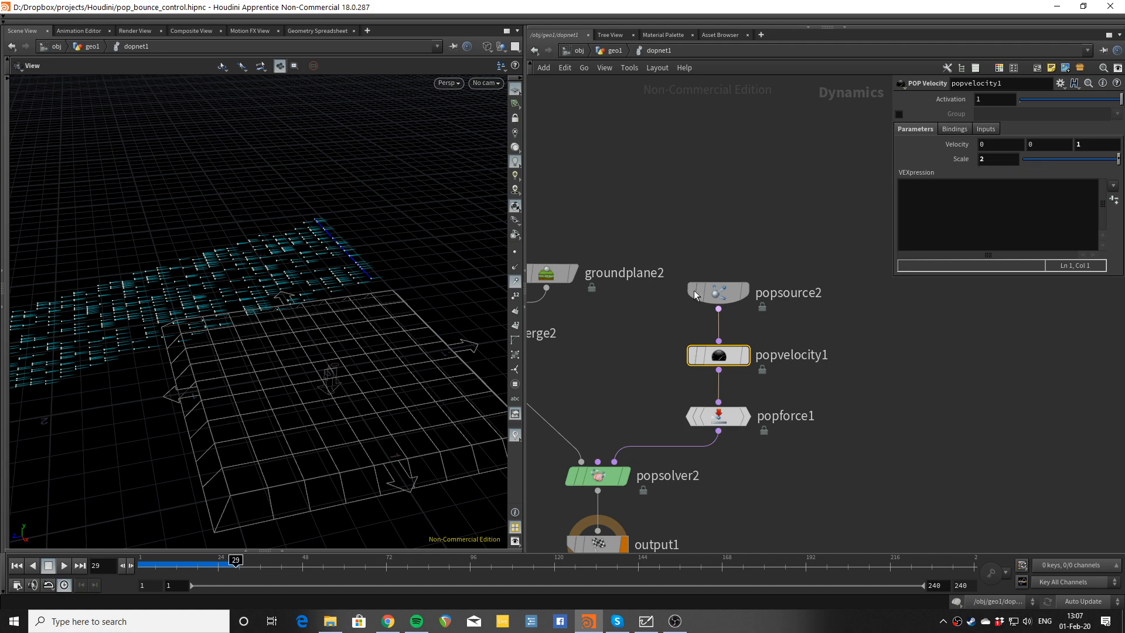
{"action": "left_click_drag", "start_coordinate": [396, 291], "coordinate": [393, 256]}
{"action": "key", "text": "Up"}
{"action": "key", "text": "ctrl+Up"}
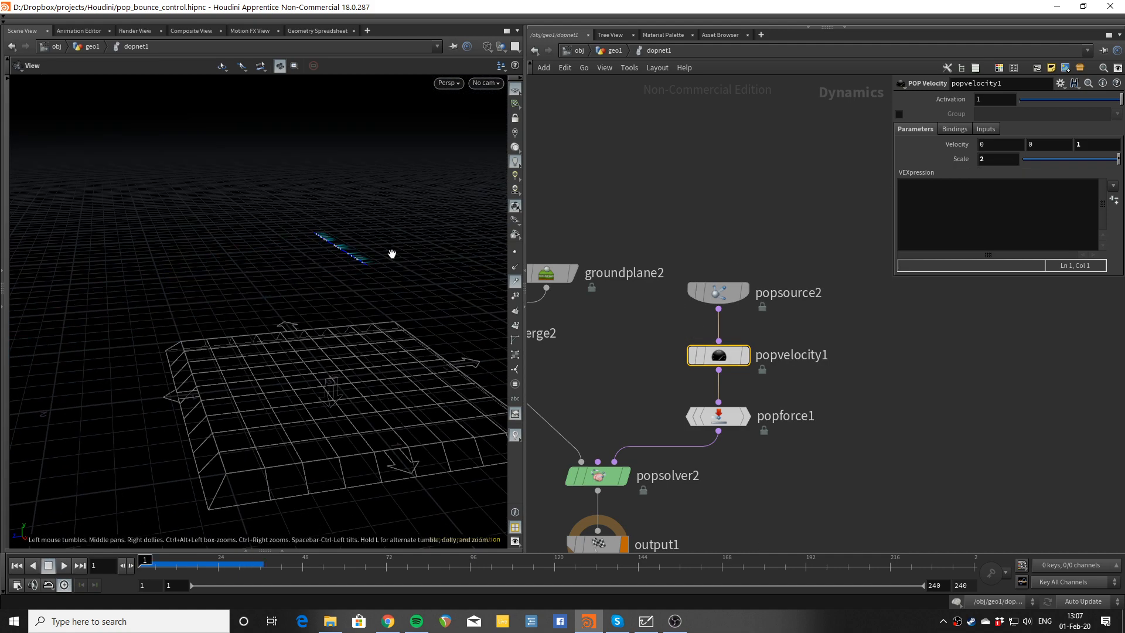
{"action": "key", "text": "Up"}
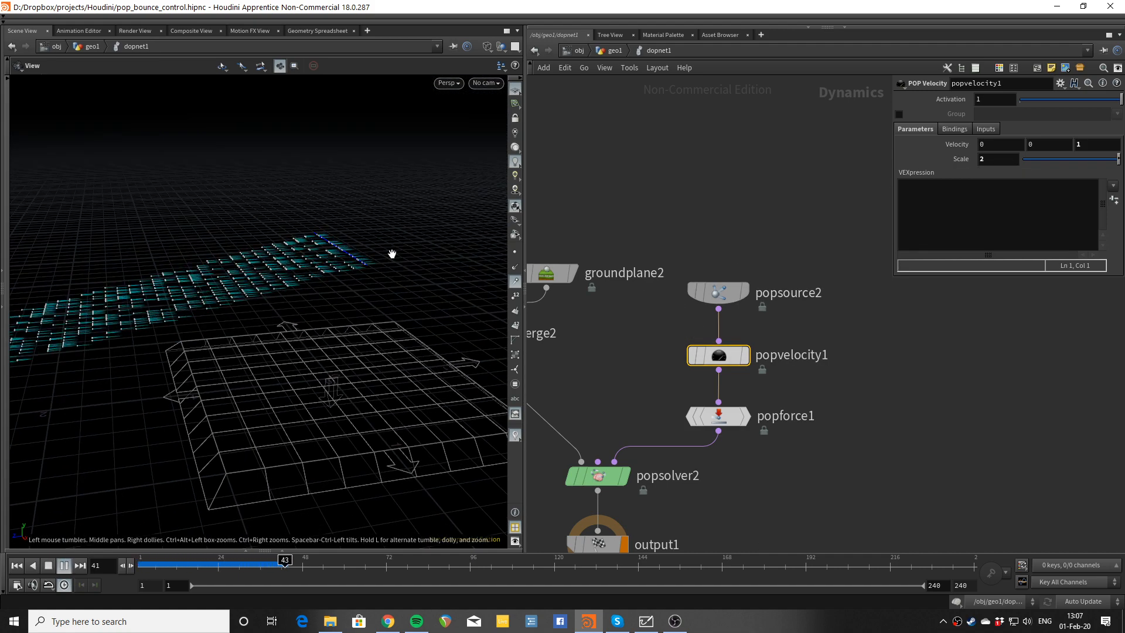
{"action": "key", "text": "Up"}
{"action": "left_click_drag", "start_coordinate": [389, 254], "coordinate": [367, 321]}
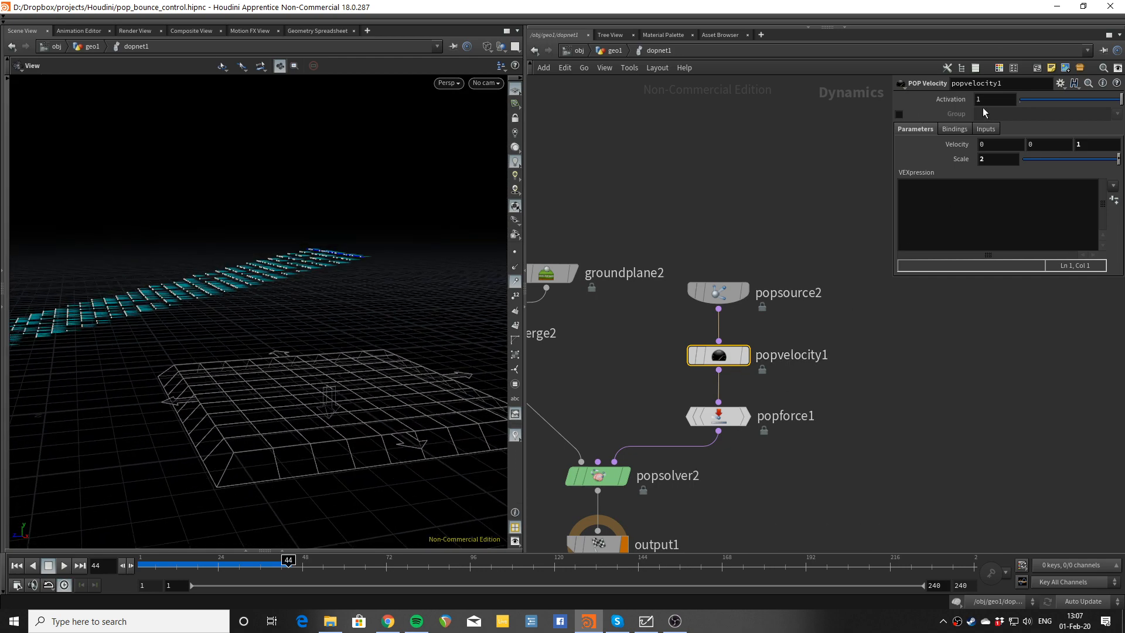
Step: Set the Just Born Group of popsource2 to born
{"action": "left_click", "coordinate": [730, 291]}
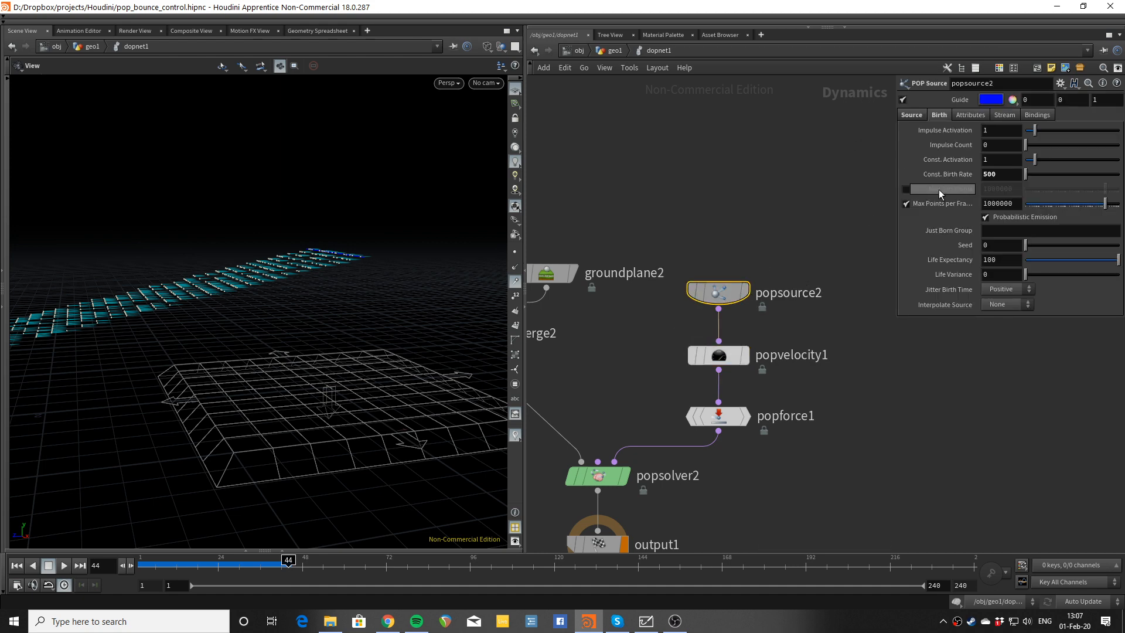
{"action": "left_click", "coordinate": [1015, 242]}
{"action": "left_click", "coordinate": [1012, 234]}
{"action": "type", "text": "born"}
{"action": "key", "text": "Return"}
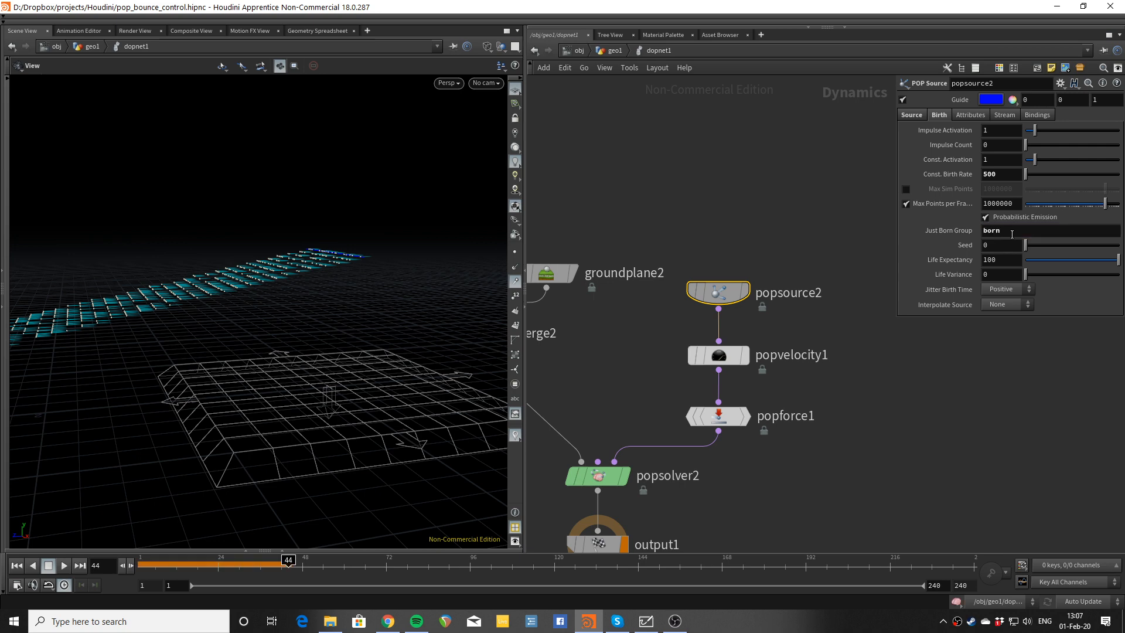
Step: Enable the Group option on popvelocity1 and restrict it to the group born
{"action": "left_click", "coordinate": [718, 355]}
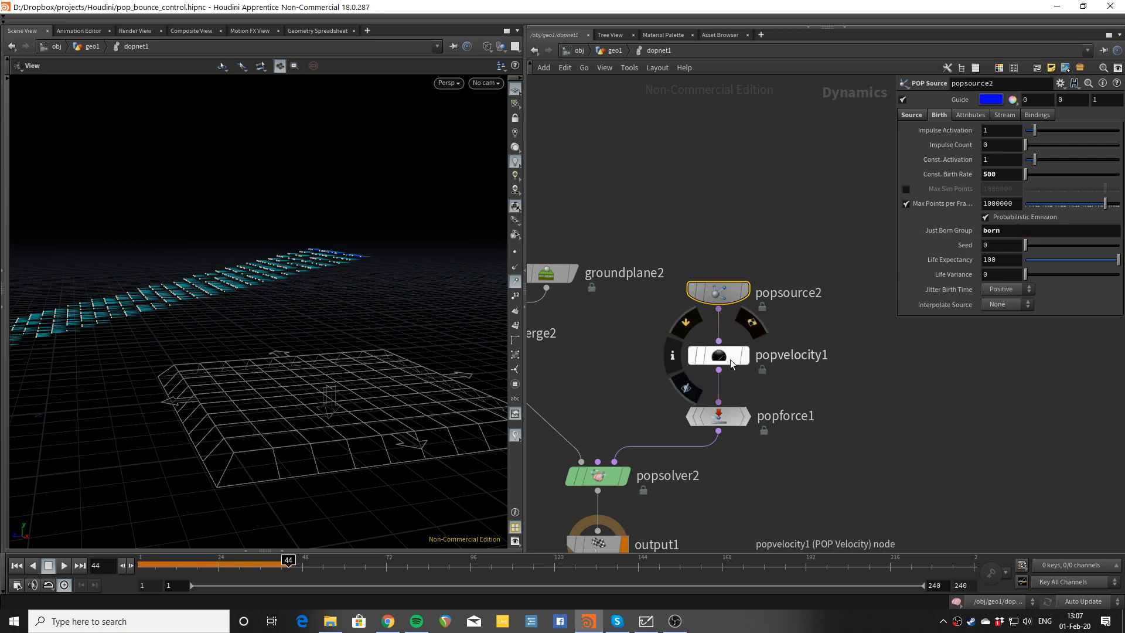
{"action": "left_click", "coordinate": [899, 113]}
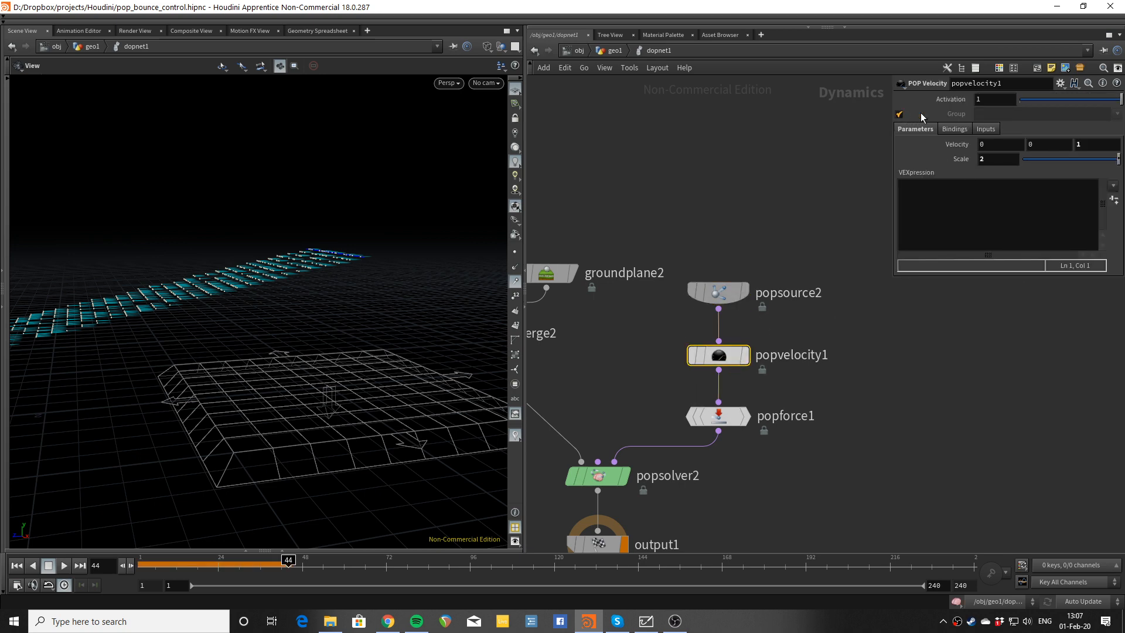
{"action": "left_click", "coordinate": [1010, 114]}
{"action": "key", "text": "Return"}
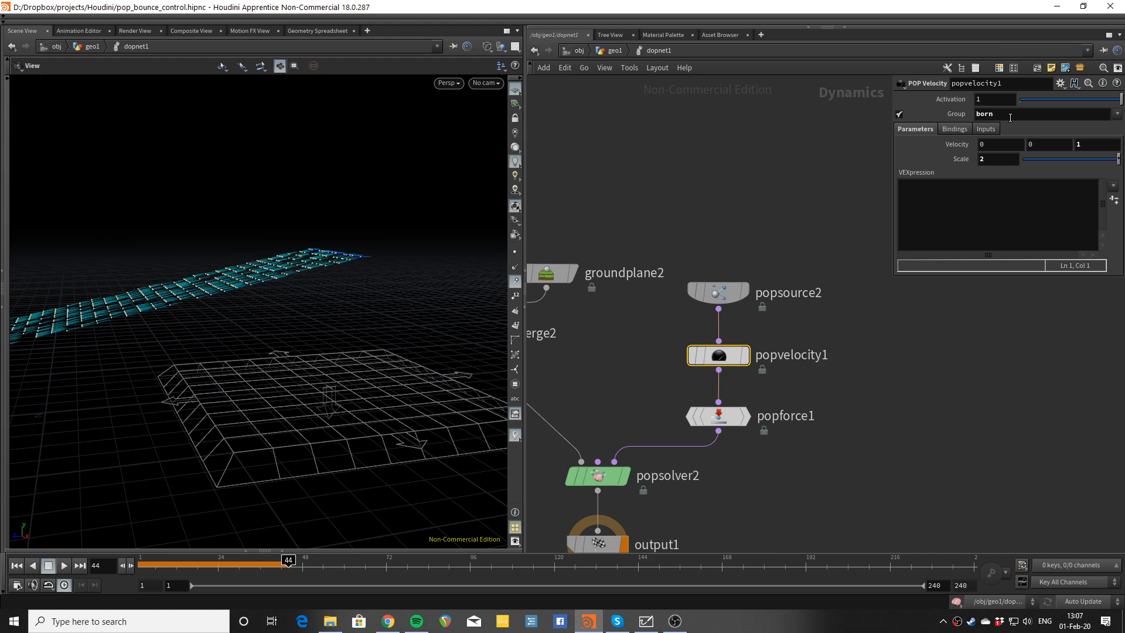
Step: Replay the simulation from the first frame and examine from several angles how the particles move and collide with the ground plane
{"action": "key", "text": "ctrl+Up"}
{"action": "key", "text": "Up"}
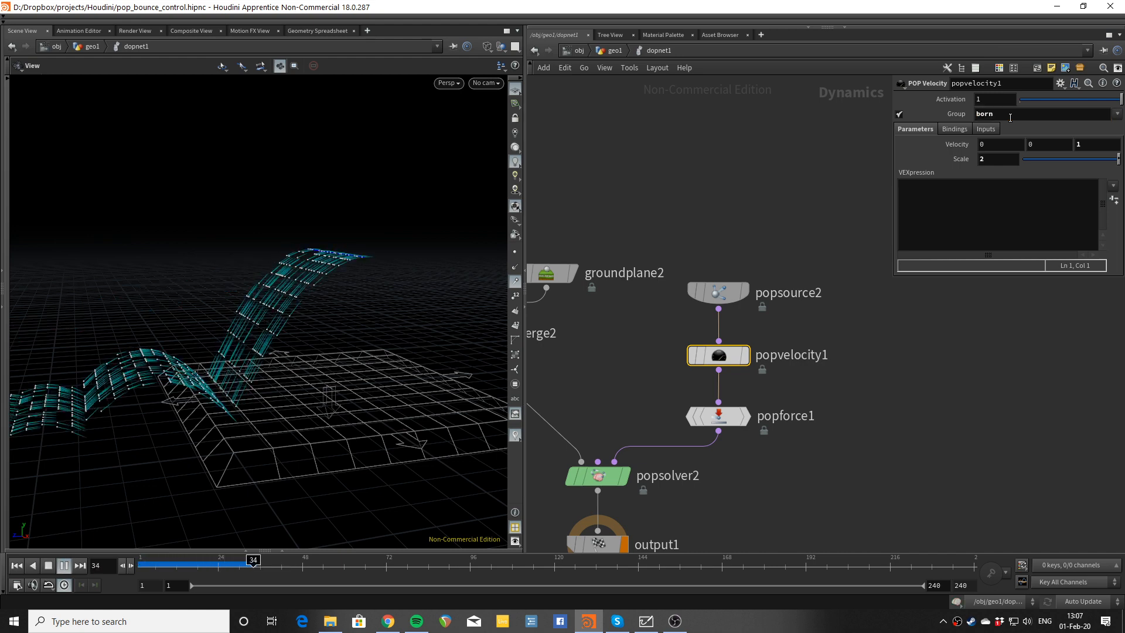
{"action": "key", "text": "ctrl+Up"}
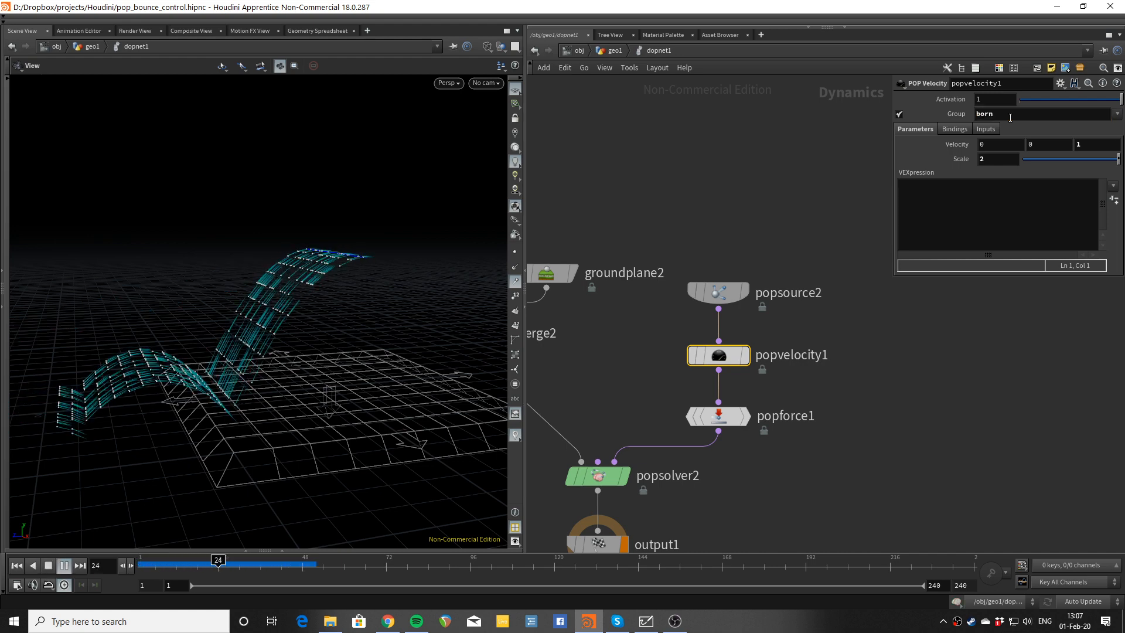
{"action": "key", "text": "Up"}
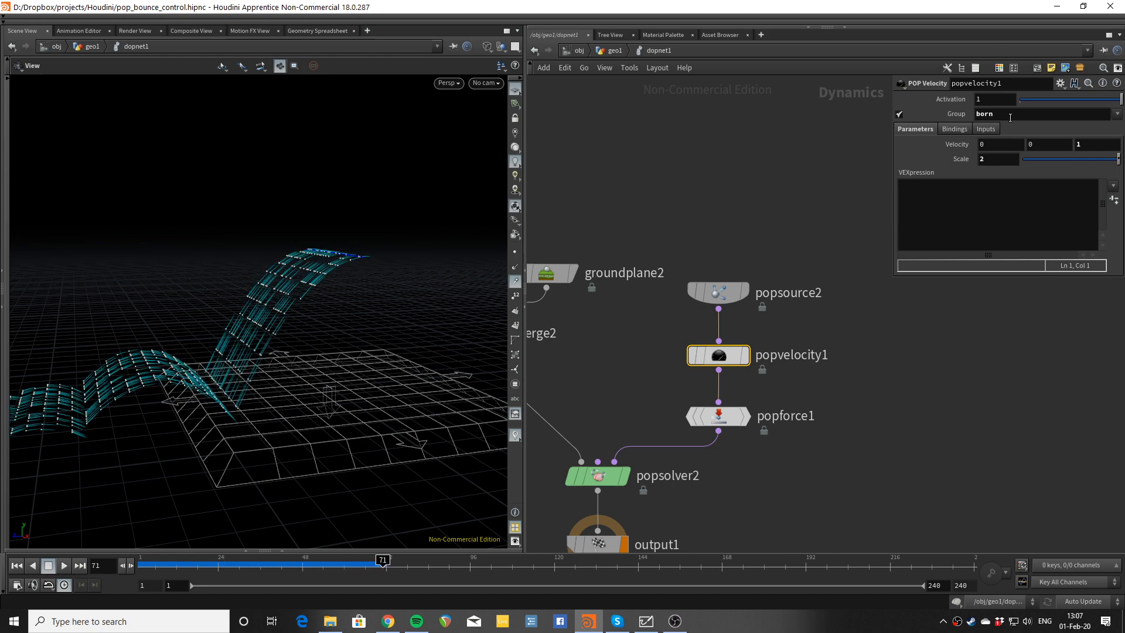
{"action": "left_click_drag", "start_coordinate": [246, 252], "coordinate": [308, 281]}
{"action": "left_click_drag", "start_coordinate": [253, 311], "coordinate": [271, 296]}
{"action": "scroll", "coordinate": [278, 271], "scroll_direction": "up", "scroll_amount": 3}
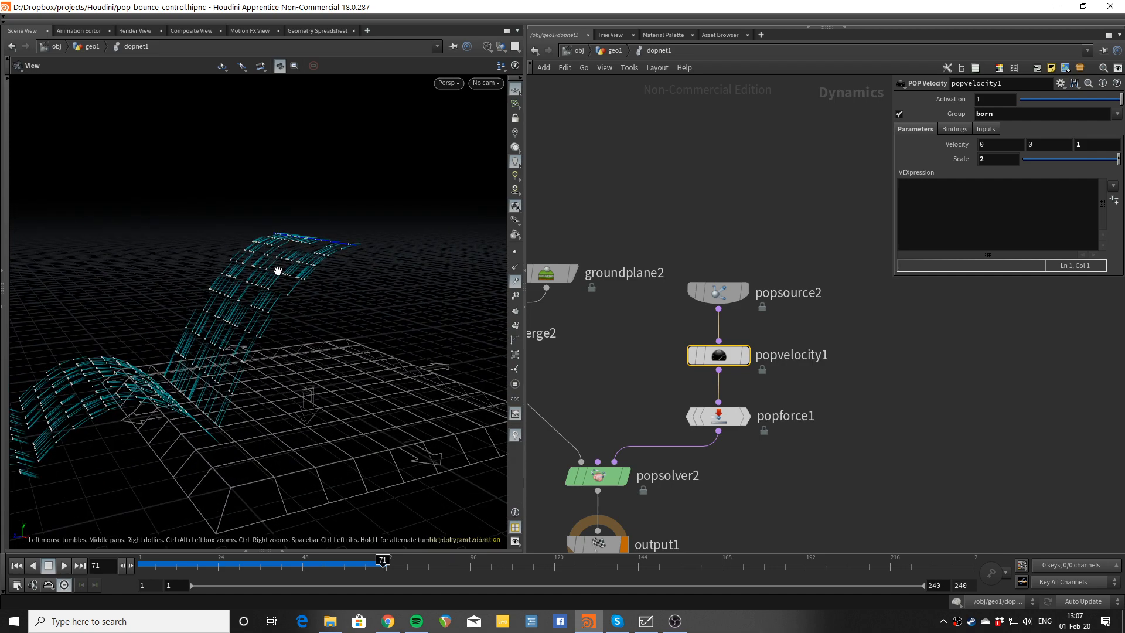
{"action": "key", "text": "Up"}
{"action": "key", "text": "ctrl+Up"}
{"action": "key", "text": "Up"}
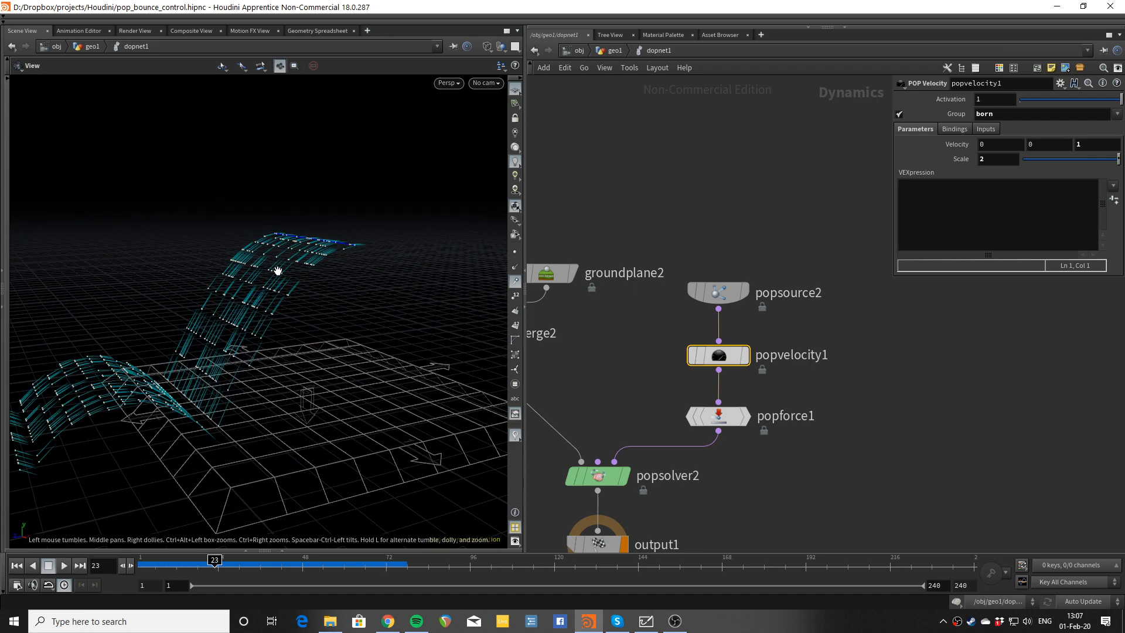
{"action": "left_click_drag", "start_coordinate": [277, 271], "coordinate": [246, 282]}
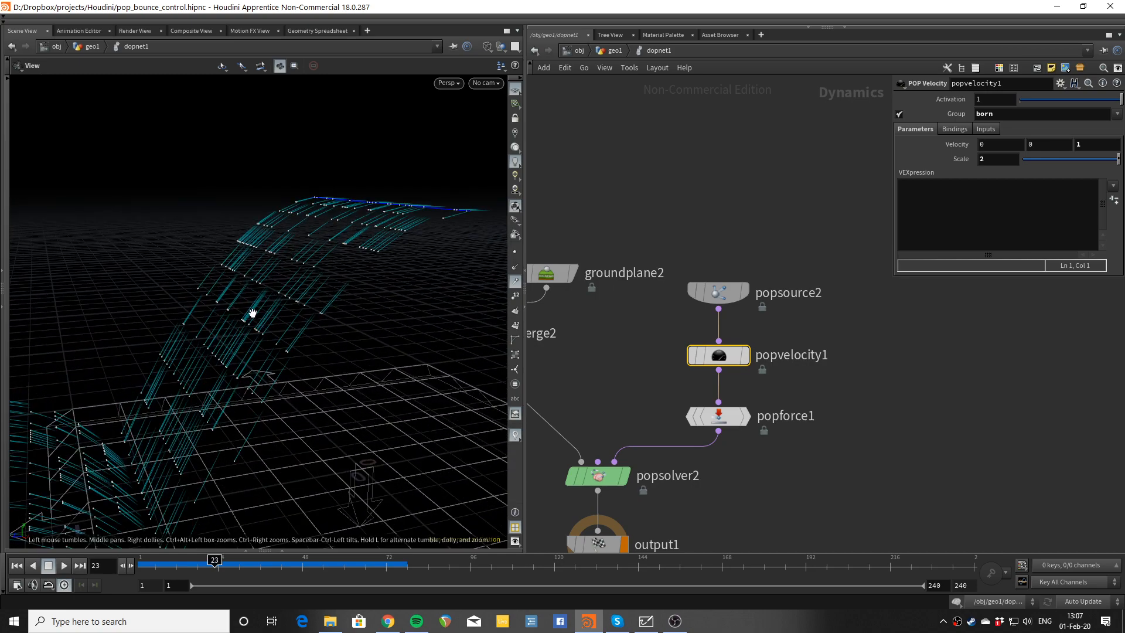
{"action": "left_click_drag", "start_coordinate": [317, 352], "coordinate": [272, 322]}
{"action": "key", "text": "ctrl+Up"}
{"action": "key", "text": "Up"}
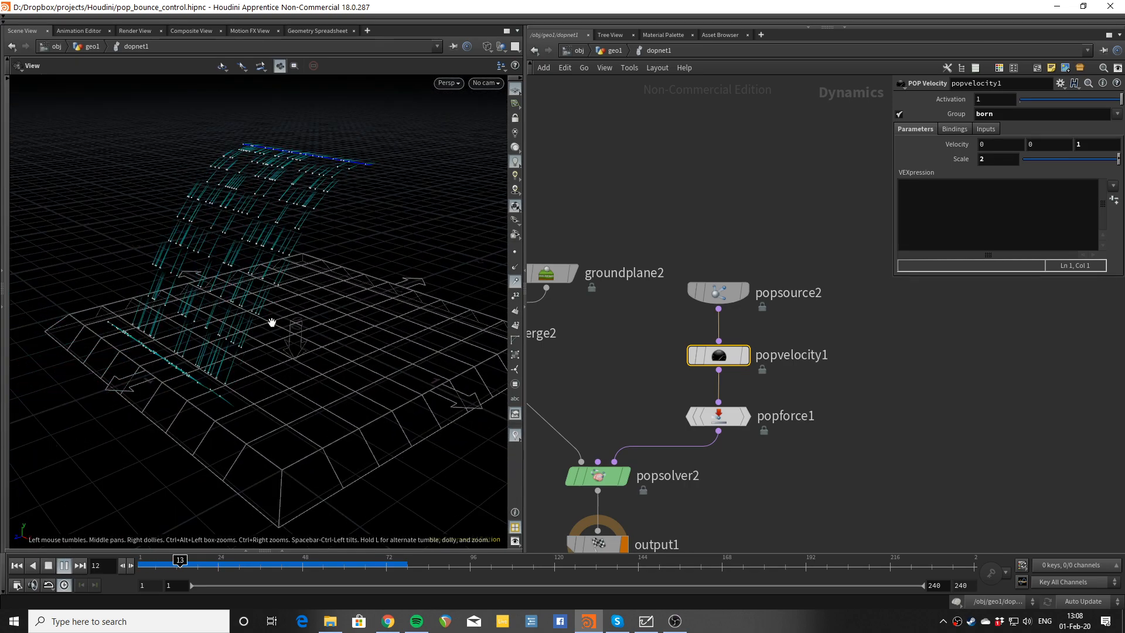
{"action": "key", "text": "Up"}
Step: Add a POP VOP node and insert it between popvelocity1 and popforce1
{"action": "key", "text": "Tab"}
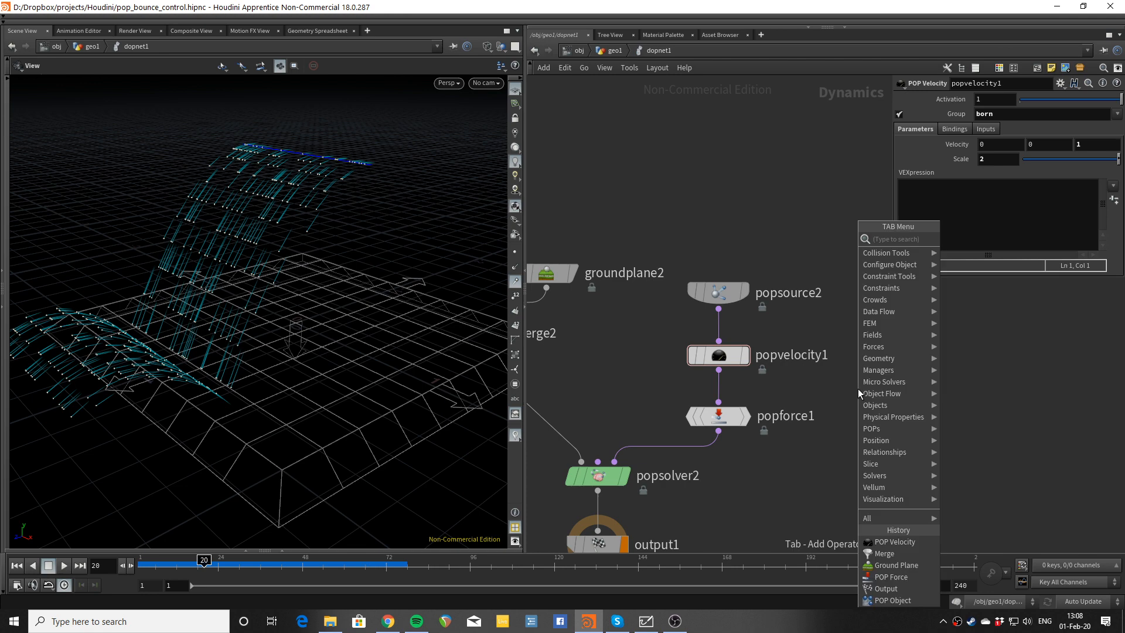
{"action": "type", "text": "pop"}
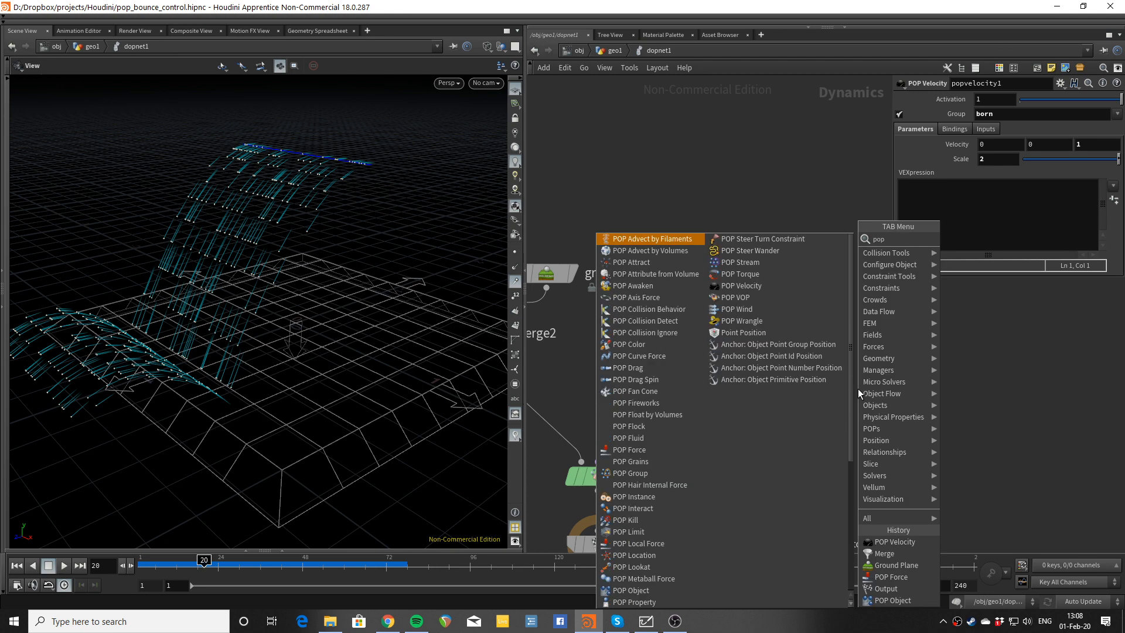
{"action": "type", "text": " vop"}
{"action": "key", "text": "Return"}
{"action": "left_click", "coordinate": [858, 389]}
{"action": "left_click_drag", "start_coordinate": [858, 388], "coordinate": [725, 425]}
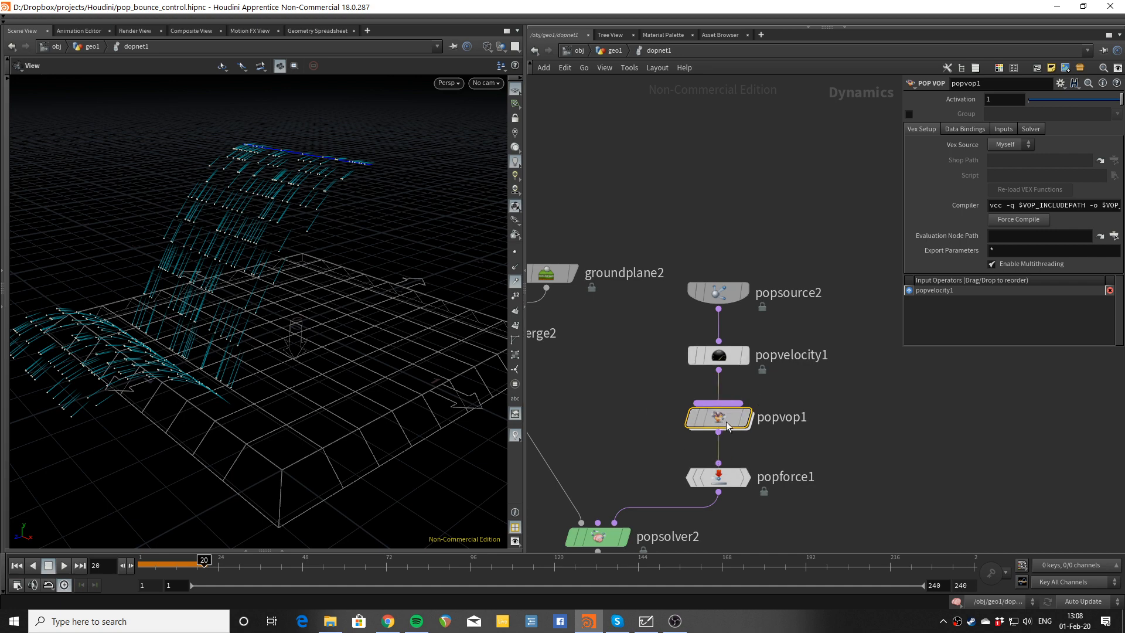
Step: Open the popvop1 network and wire the global v output into v on geometryvopoutput1
{"action": "double_click", "coordinate": [726, 421]}
{"action": "left_click_drag", "start_coordinate": [809, 237], "coordinate": [977, 322]}
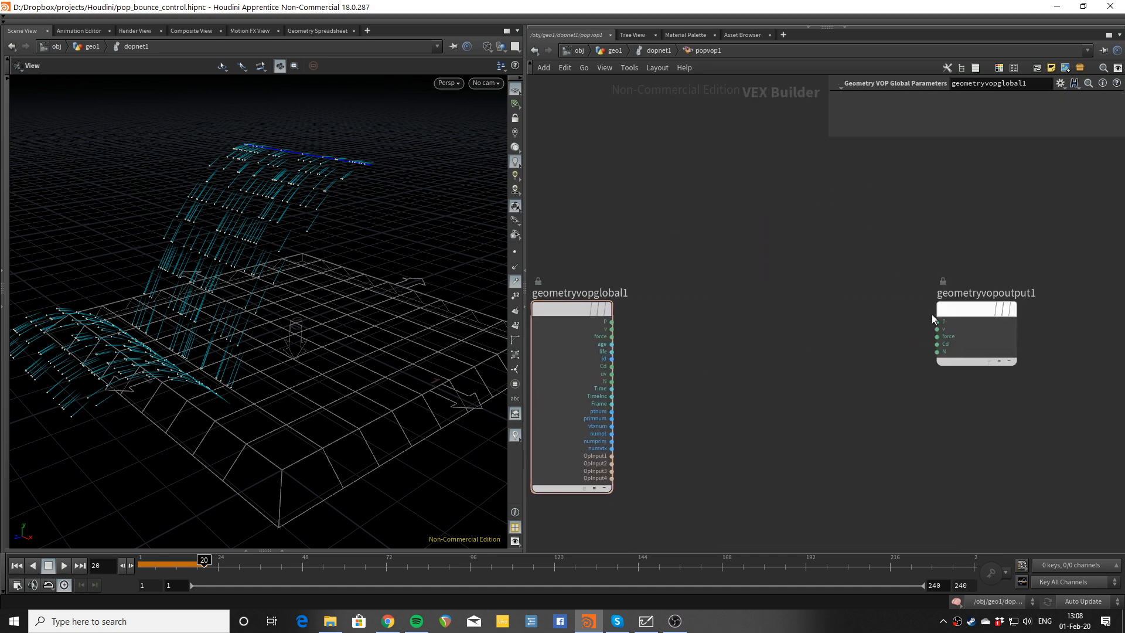
{"action": "left_click_drag", "start_coordinate": [612, 329], "coordinate": [938, 329]}
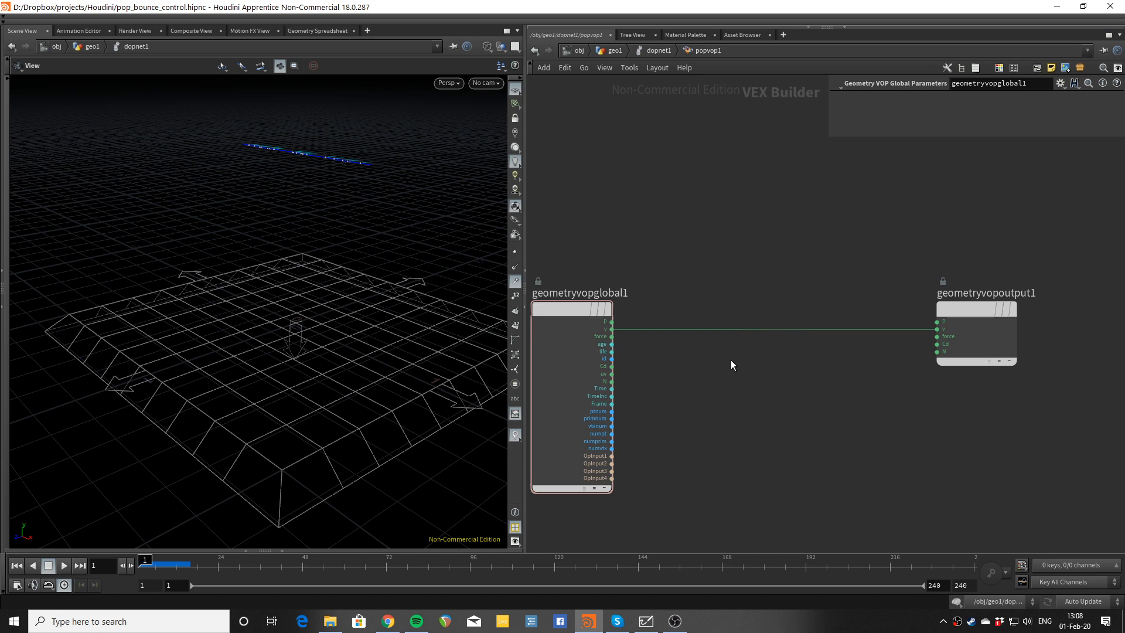
Step: Add a Length node and feed it the v output of geometryvopglobal1
{"action": "key", "text": "Tab"}
{"action": "scroll", "coordinate": [658, 291], "scroll_direction": "up", "scroll_amount": 1}
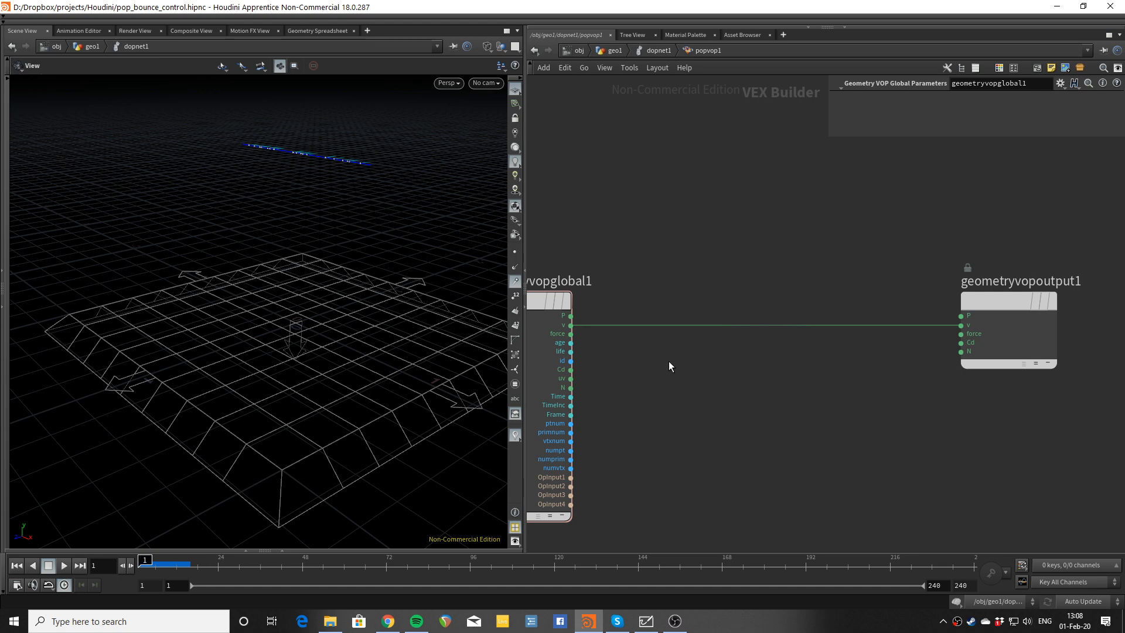
{"action": "key", "text": "Tab"}
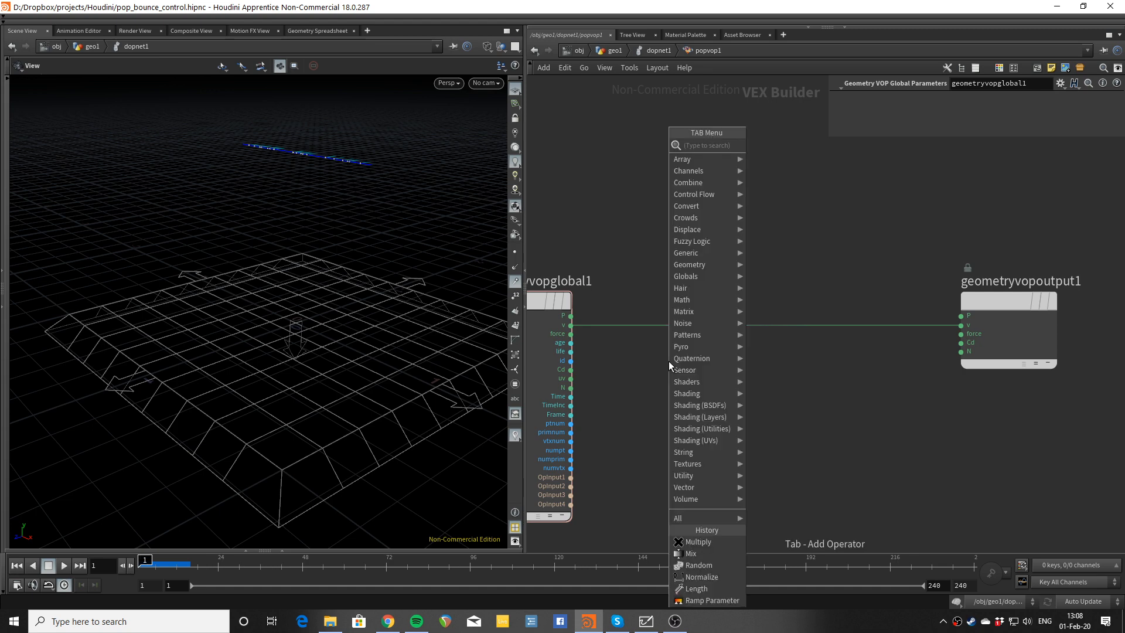
{"action": "type", "text": "len"}
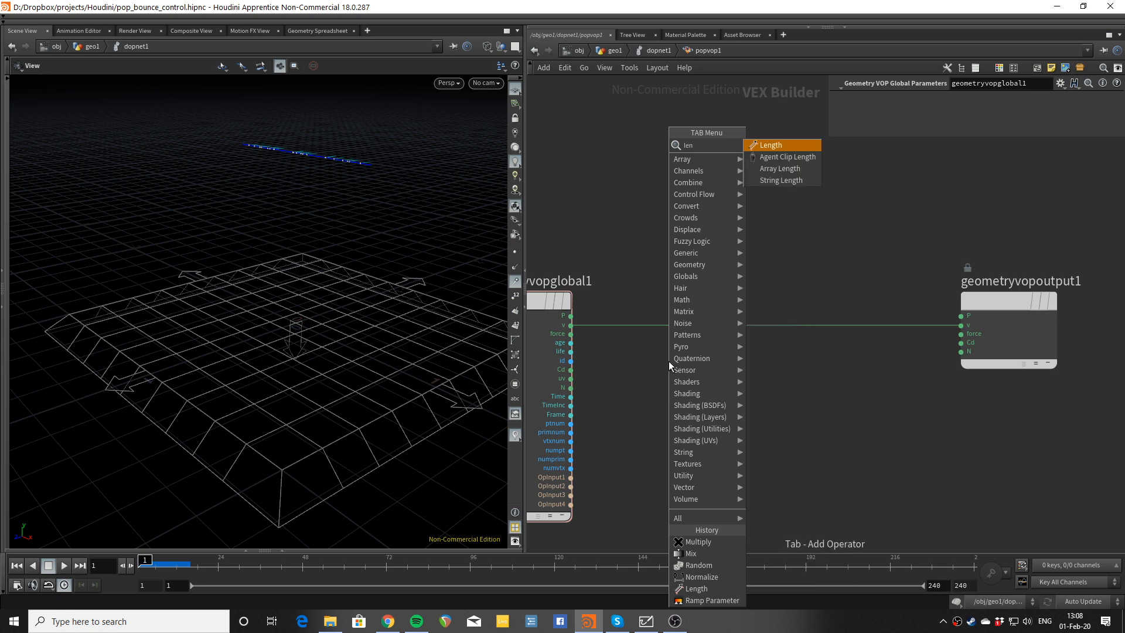
{"action": "key", "text": "Return"}
{"action": "left_click", "coordinate": [669, 361]}
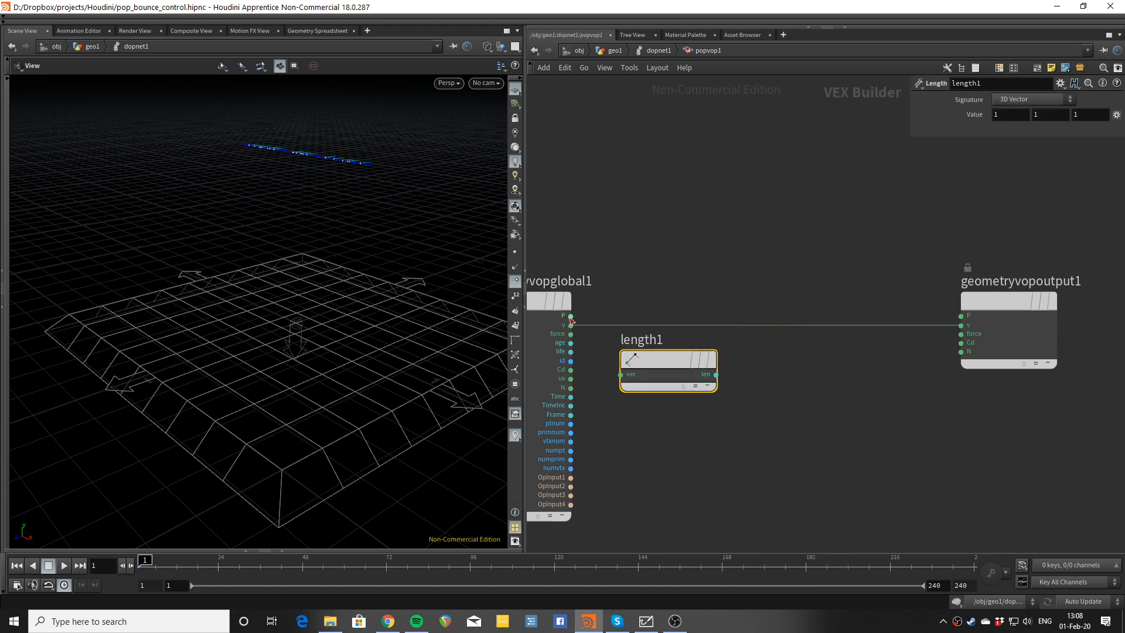
{"action": "left_click", "coordinate": [572, 327]}
{"action": "left_click", "coordinate": [650, 363]}
Step: Place the Length node above the v connection and rename it speed
{"action": "left_click_drag", "start_coordinate": [649, 364], "coordinate": [652, 199]}
{"action": "double_click", "coordinate": [657, 182]}
{"action": "type", "text": "s"}
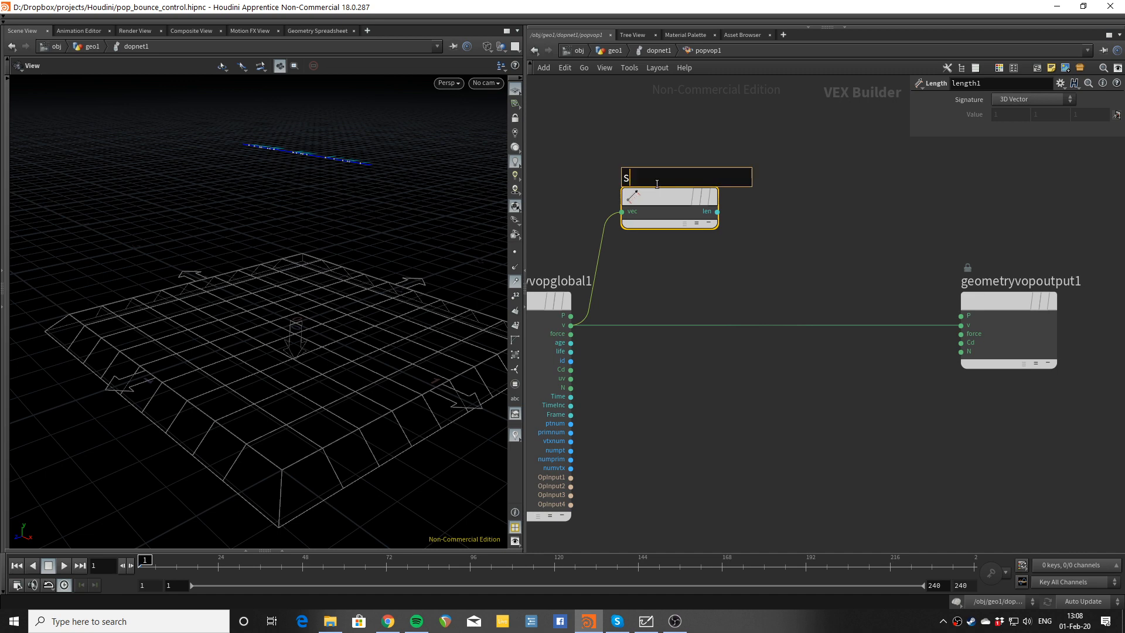
{"action": "type", "text": "peed"}
{"action": "key", "text": "Return"}
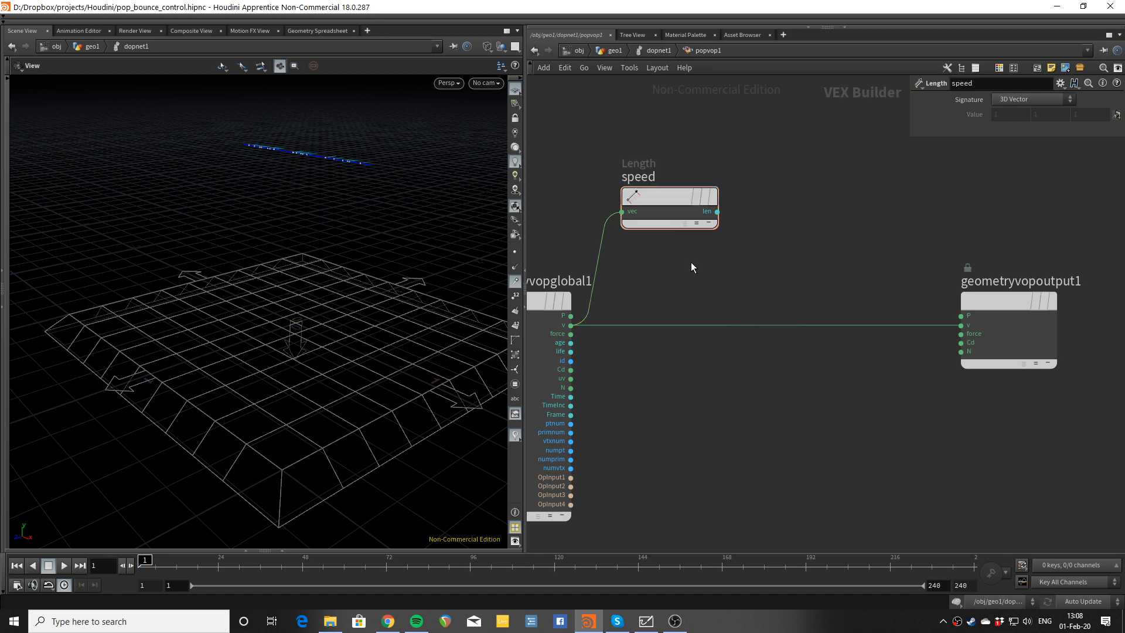
Step: Add a Normalize node below speed and feed it the global v output
{"action": "key", "text": "Tab"}
{"action": "type", "text": "norm"}
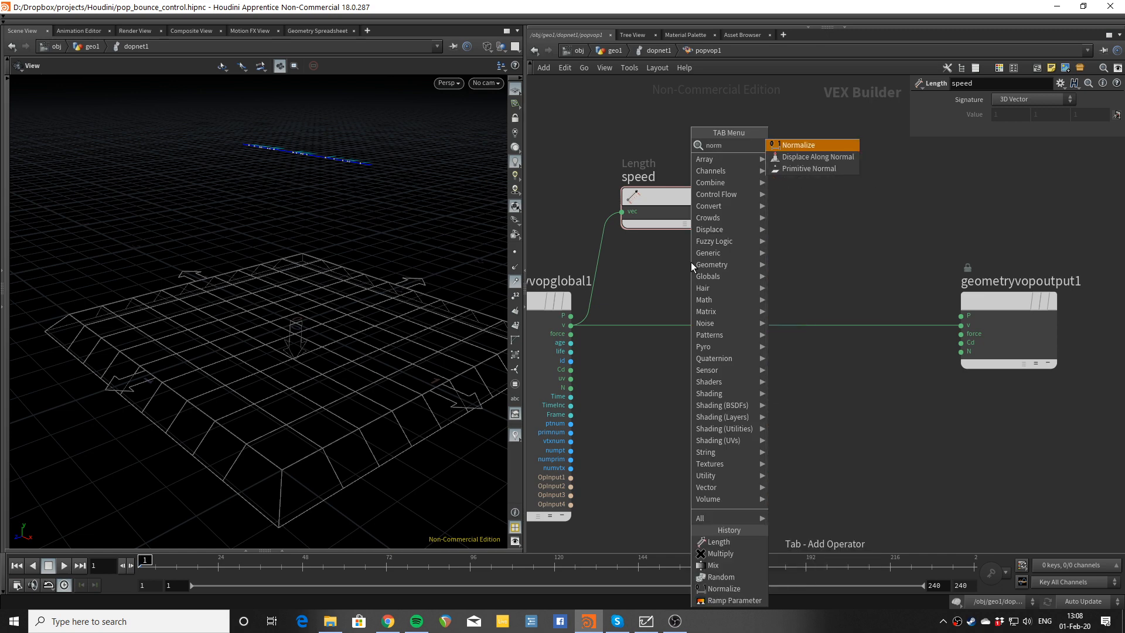
{"action": "key", "text": "Return"}
{"action": "left_click", "coordinate": [691, 263]}
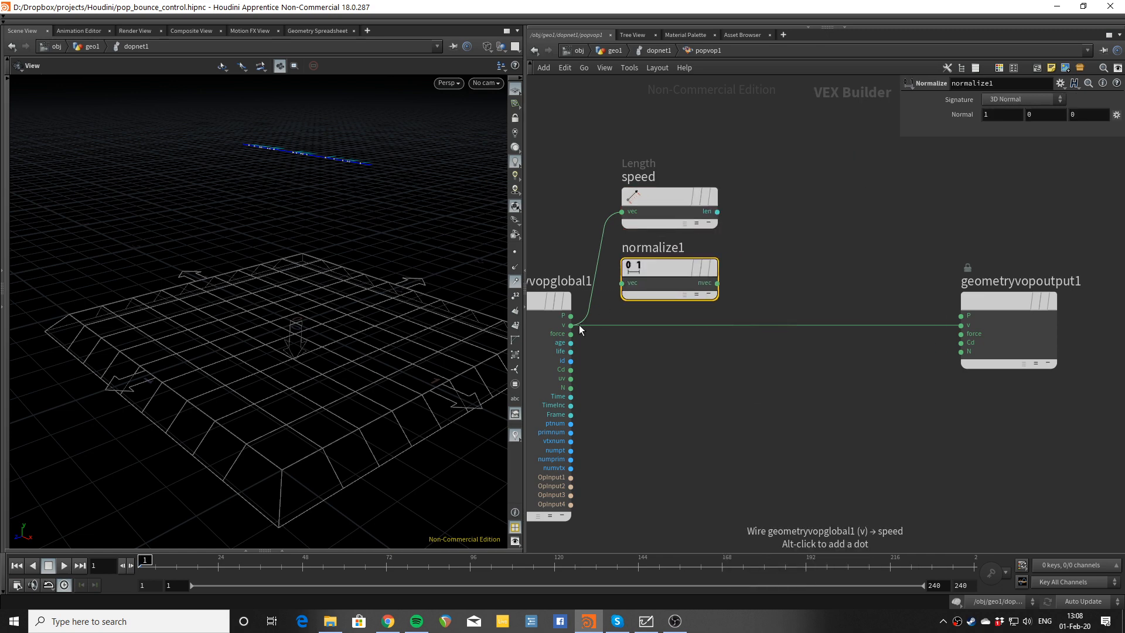
{"action": "left_click_drag", "start_coordinate": [572, 325], "coordinate": [622, 284]}
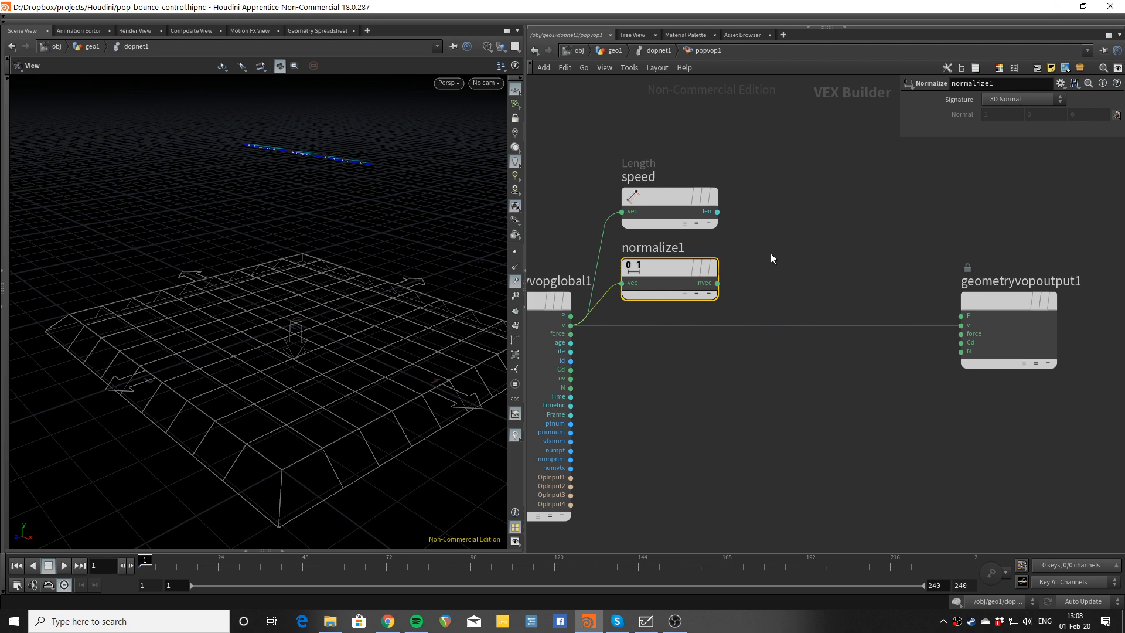
Step: Rename the Normalize node direction and move the speed node slightly higher above it
{"action": "double_click", "coordinate": [676, 250]}
{"action": "type", "text": "dires"}
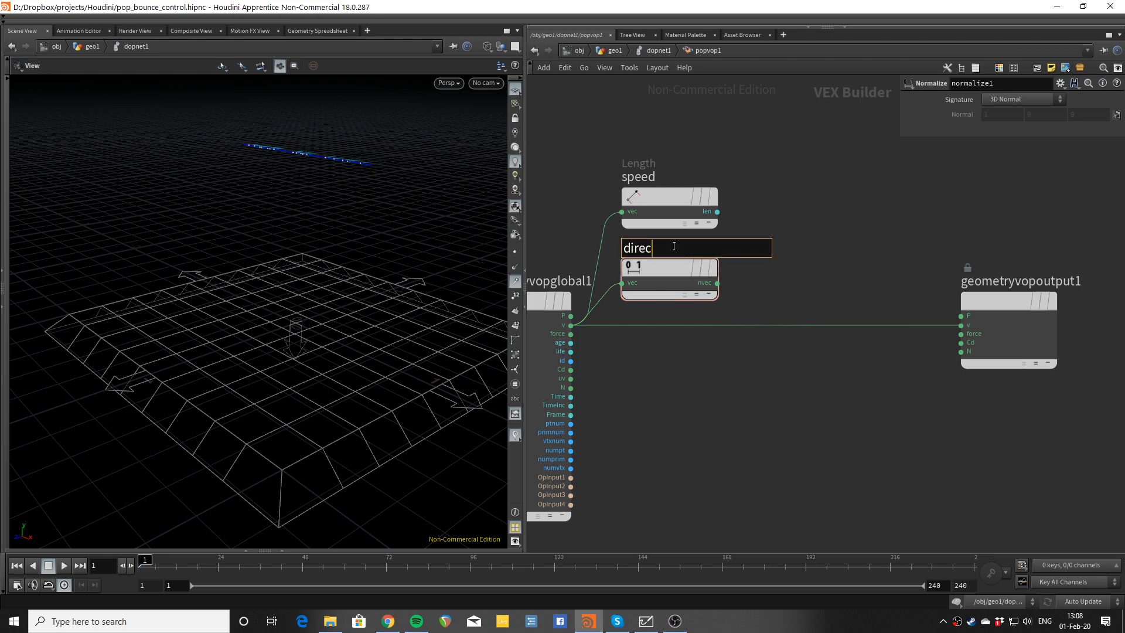
{"action": "type", "text": "tion"}
{"action": "key", "text": "Return"}
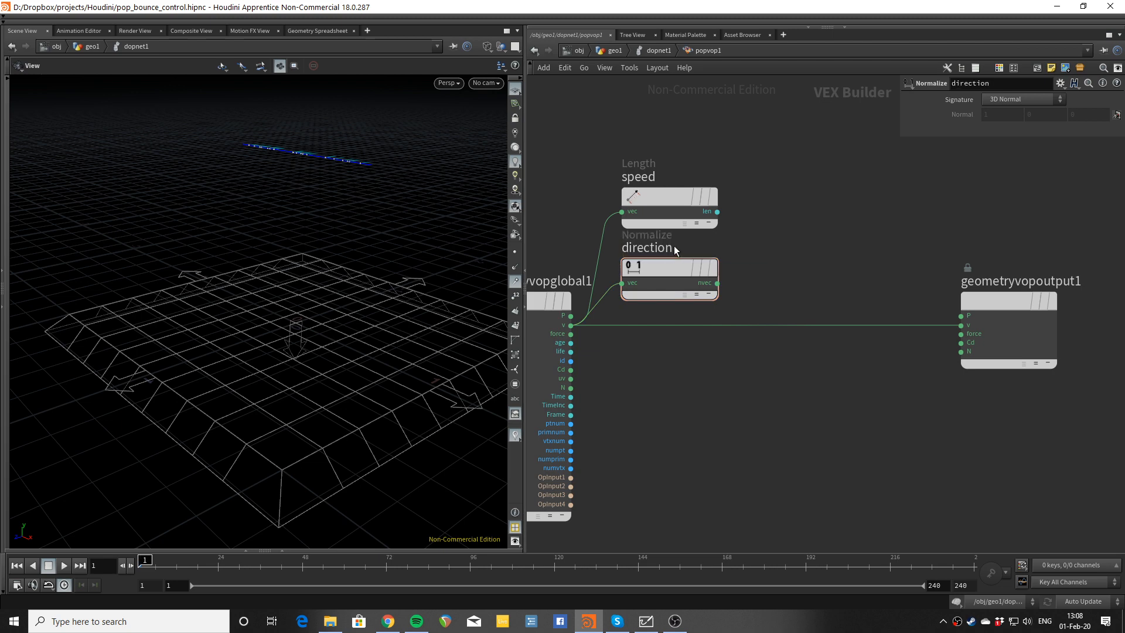
{"action": "left_click_drag", "start_coordinate": [670, 203], "coordinate": [661, 191]}
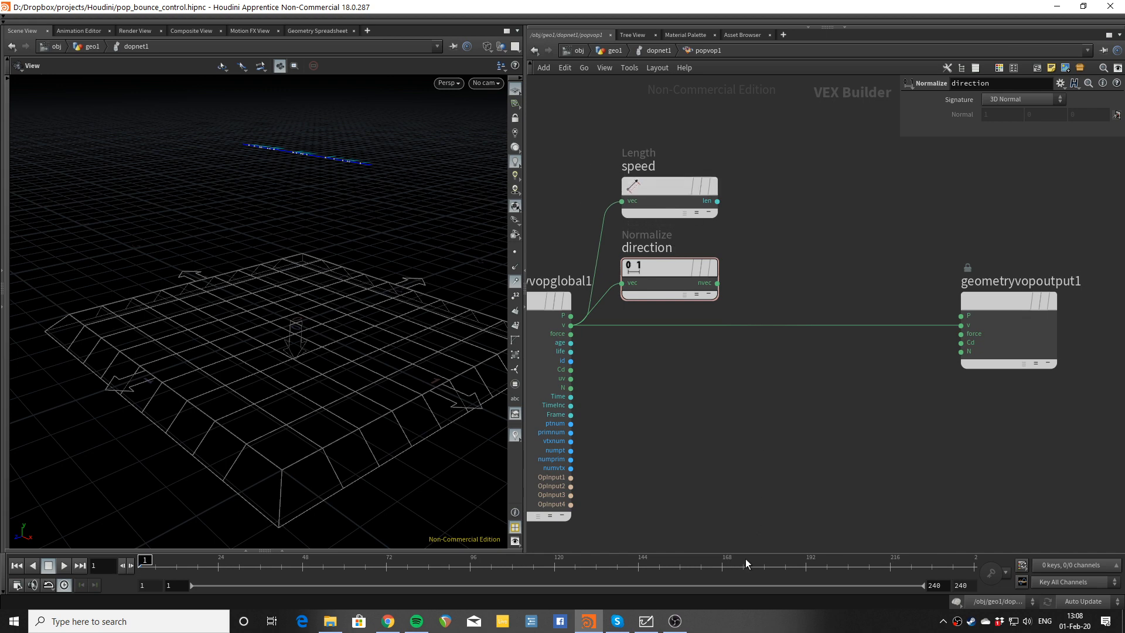
Step: Switch to Microsoft Whiteboard, open a new blank board and activate inking with the black pen
{"action": "left_click", "coordinate": [647, 621]}
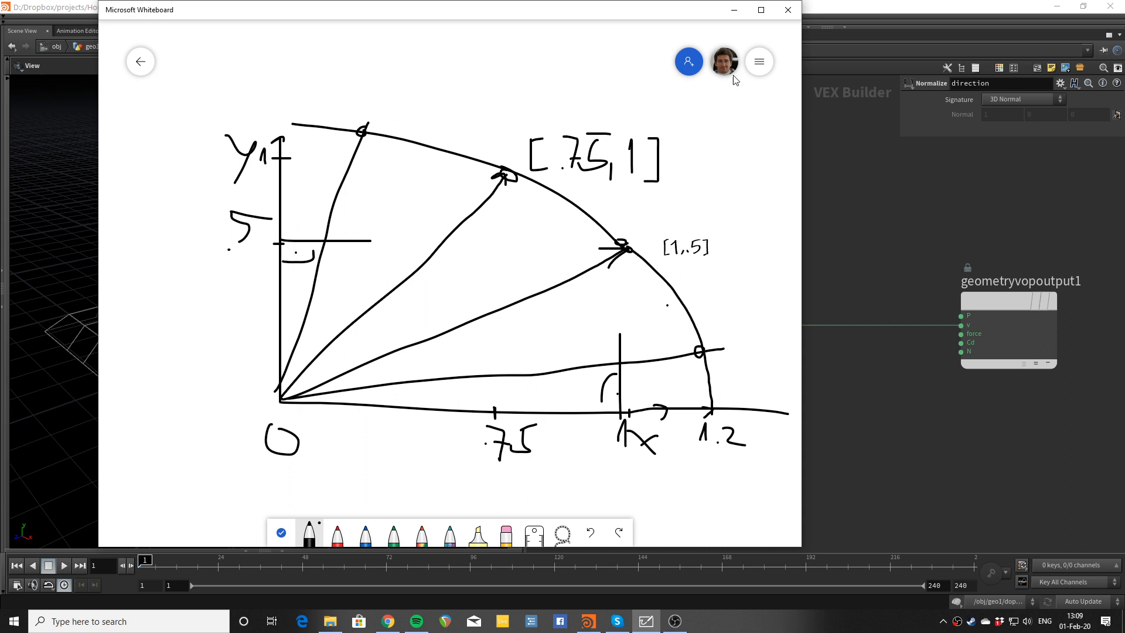
{"action": "left_click", "coordinate": [141, 61]}
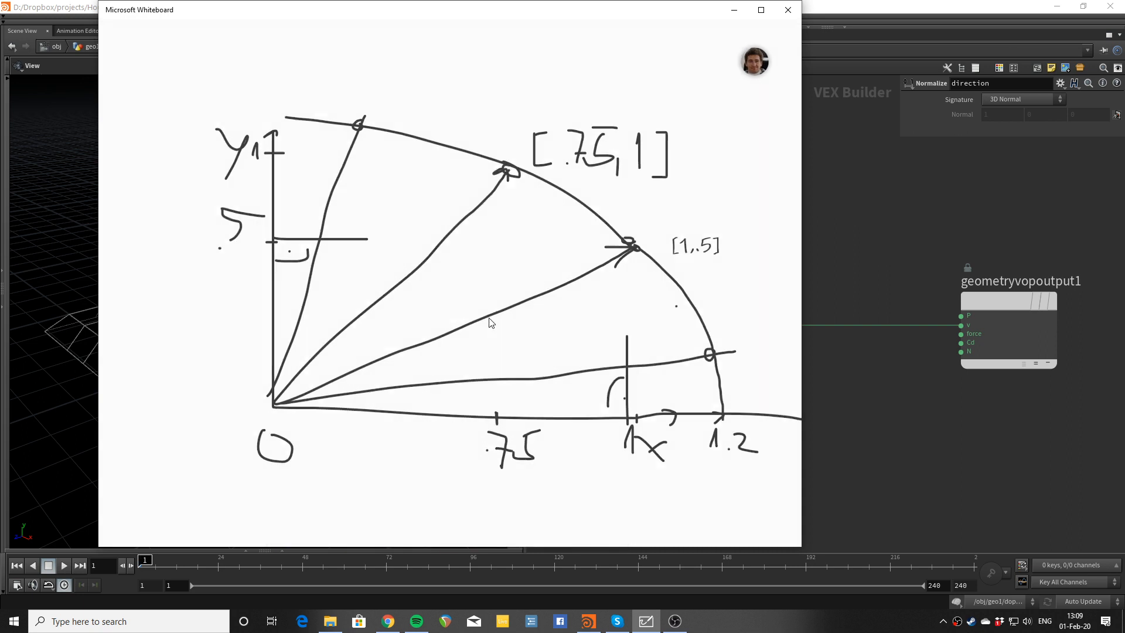
{"action": "left_click", "coordinate": [239, 191]}
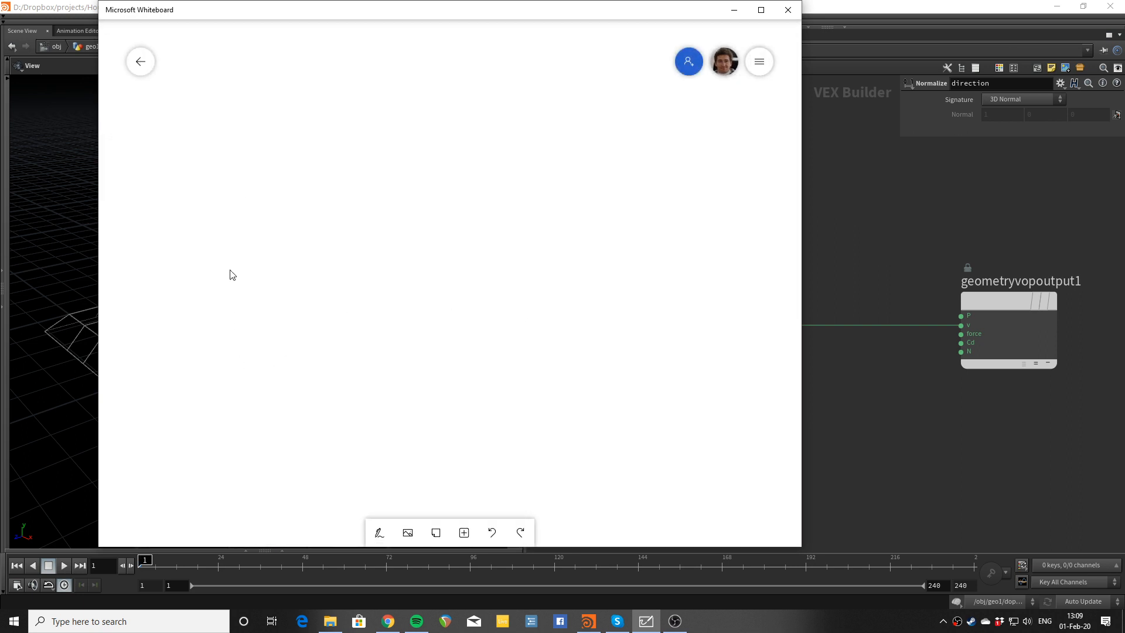
{"action": "left_click", "coordinate": [379, 532]}
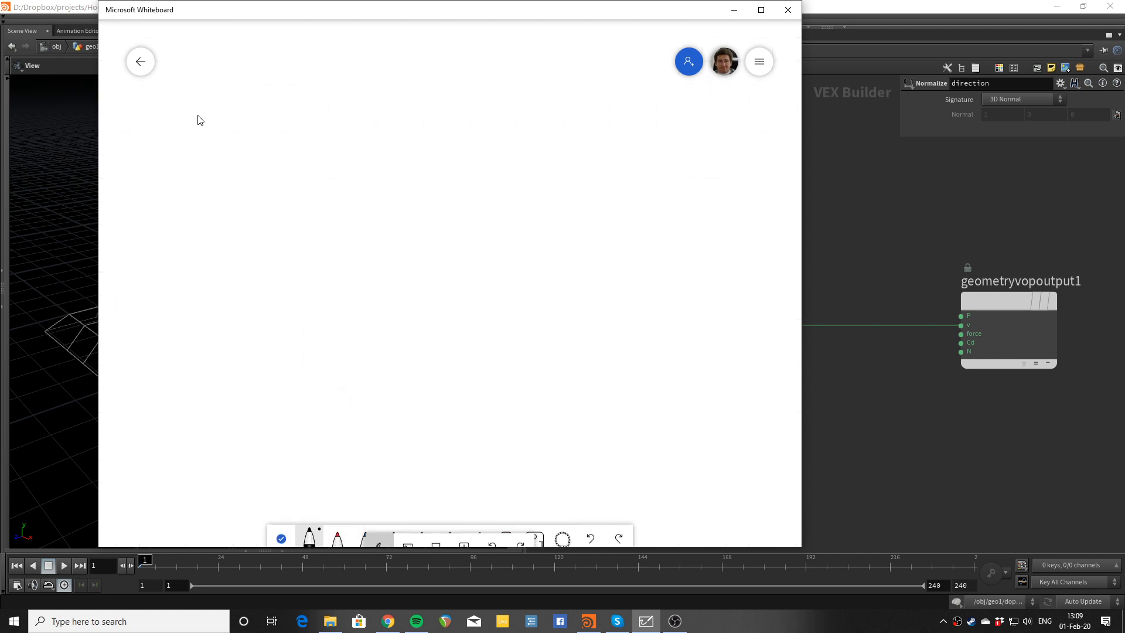
Step: Draw a pair of perpendicular axes and label them Y and X
{"action": "mouse_move", "coordinate": [235, 107]}
{"action": "left_mouse_down"}
{"action": "mouse_move", "coordinate": [233, 408]}
{"action": "mouse_move", "coordinate": [635, 408]}
{"action": "left_mouse_up"}
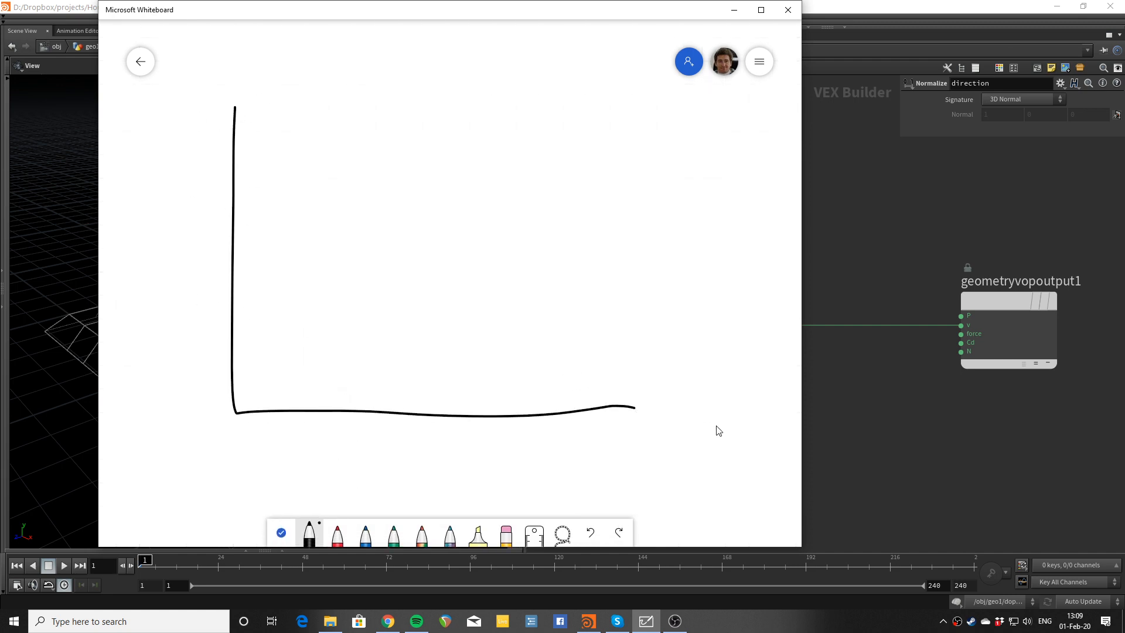
{"action": "left_click_drag", "start_coordinate": [207, 98], "coordinate": [199, 132]}
{"action": "mouse_move", "coordinate": [605, 425]}
{"action": "left_mouse_down"}
{"action": "mouse_move", "coordinate": [633, 439]}
{"action": "mouse_move", "coordinate": [614, 450]}
{"action": "left_mouse_up"}
Step: Draw five vectors of different lengths and directions starting from the origin
{"action": "left_click_drag", "start_coordinate": [236, 407], "coordinate": [668, 283]}
{"action": "left_click_drag", "start_coordinate": [233, 407], "coordinate": [618, 142]}
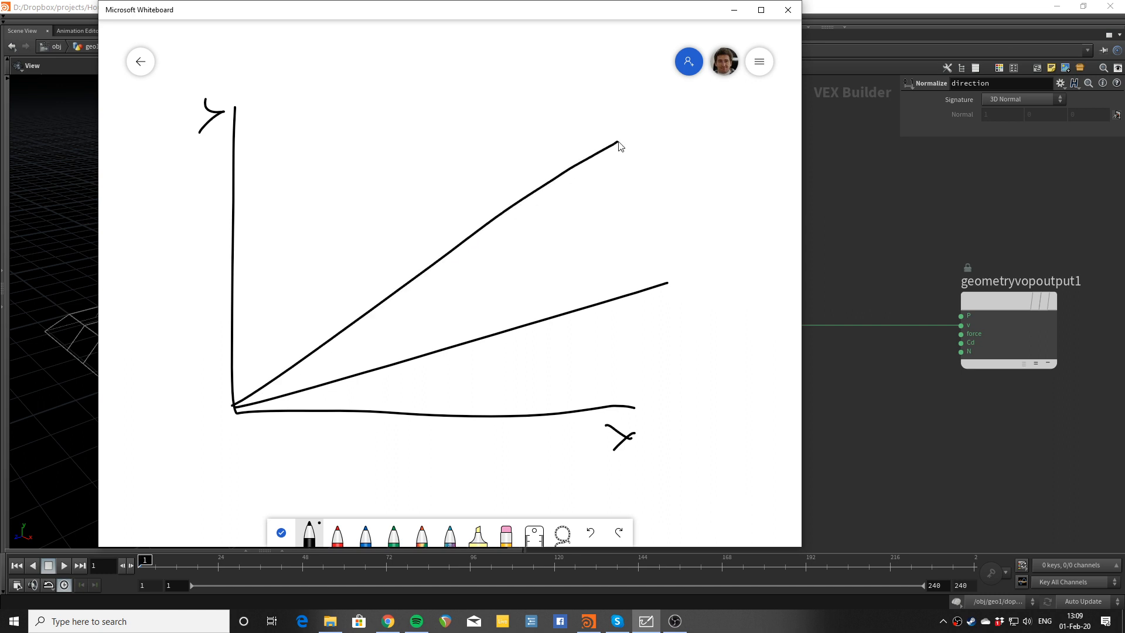
{"action": "left_click_drag", "start_coordinate": [234, 405], "coordinate": [270, 329]}
{"action": "left_click_drag", "start_coordinate": [234, 405], "coordinate": [300, 297]}
{"action": "left_click_drag", "start_coordinate": [234, 406], "coordinate": [528, 244]}
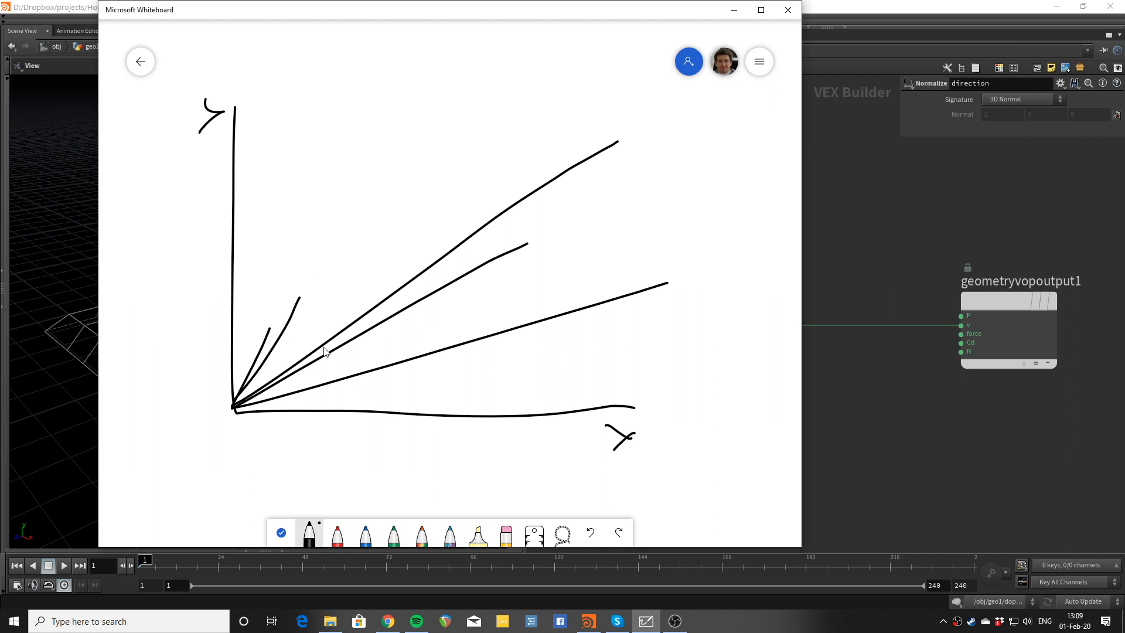
Step: Draw an arc from each vector's tip down towards the X axis, mark the crossings and extend the axis
{"action": "left_click_drag", "start_coordinate": [270, 330], "coordinate": [343, 407]}
{"action": "left_click_drag", "start_coordinate": [298, 300], "coordinate": [406, 413]}
{"action": "left_click_drag", "start_coordinate": [526, 245], "coordinate": [634, 407]}
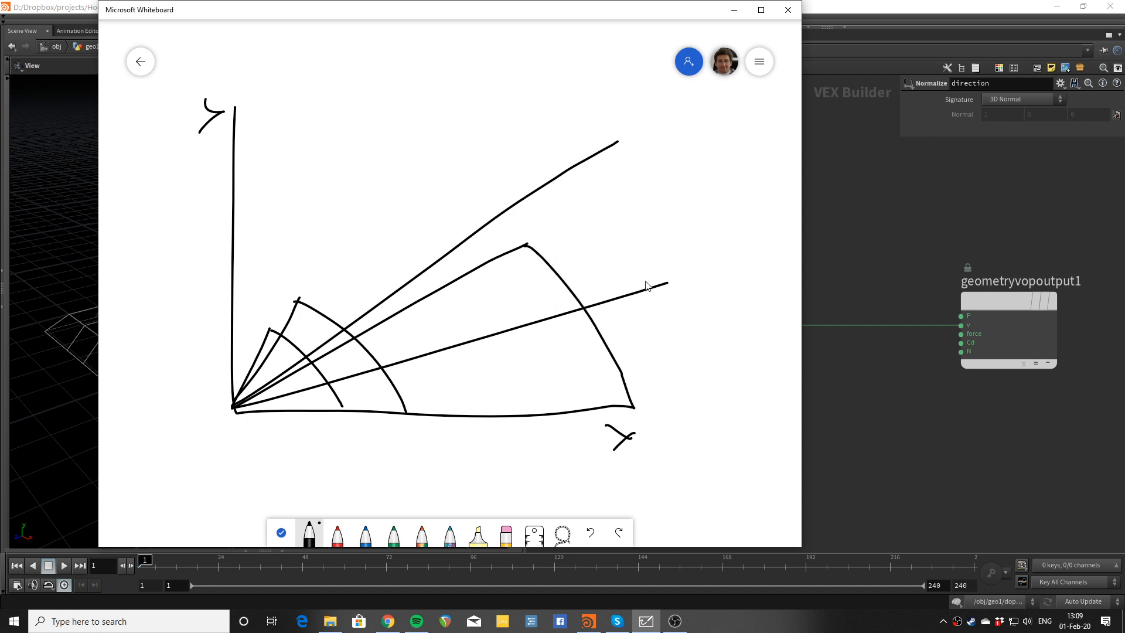
{"action": "left_click_drag", "start_coordinate": [670, 286], "coordinate": [714, 398]}
{"action": "left_click_drag", "start_coordinate": [615, 138], "coordinate": [810, 392]}
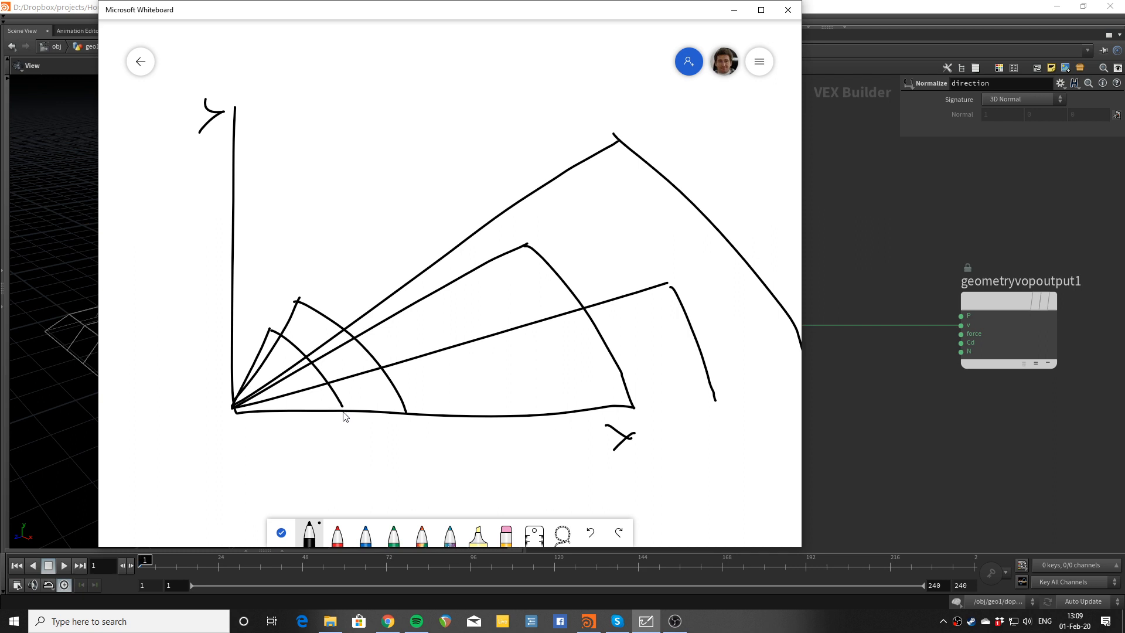
{"action": "left_click_drag", "start_coordinate": [344, 416], "coordinate": [407, 431]}
{"action": "mouse_move", "coordinate": [627, 418]}
{"action": "left_mouse_down"}
{"action": "mouse_move", "coordinate": [623, 427]}
{"action": "mouse_move", "coordinate": [802, 403]}
{"action": "left_mouse_up"}
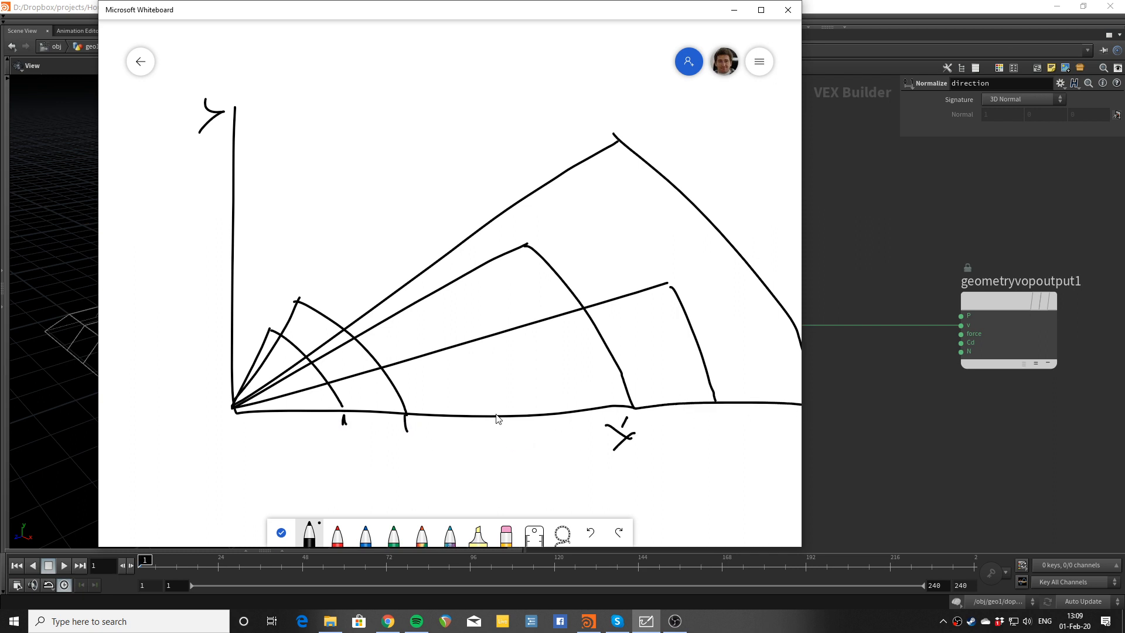
Step: Undo the crossing marks, the axis extension and the five arcs, keeping the axes and vectors
{"action": "key", "text": "ctrl+z"}
{"action": "key", "text": "ctrl+z"}
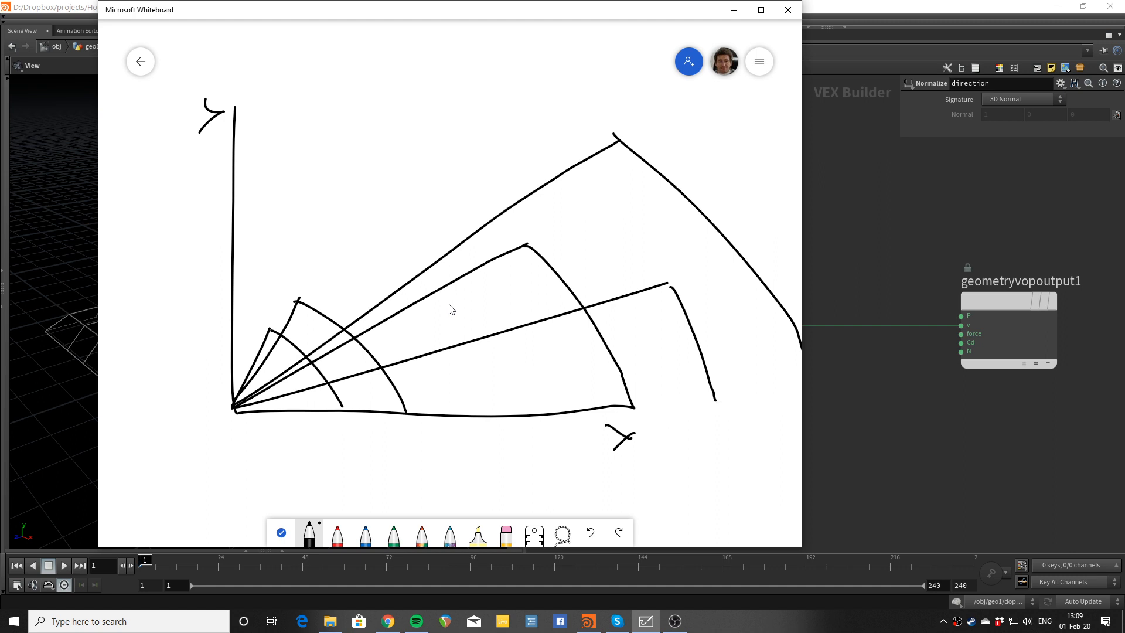
{"action": "key", "text": "ctrl+z"}
{"action": "key", "text": "ctrl+z"}
{"action": "key", "text": "ctrl+z"}
{"action": "key", "text": "ctrl+z"}
{"action": "key", "text": "ctrl+z"}
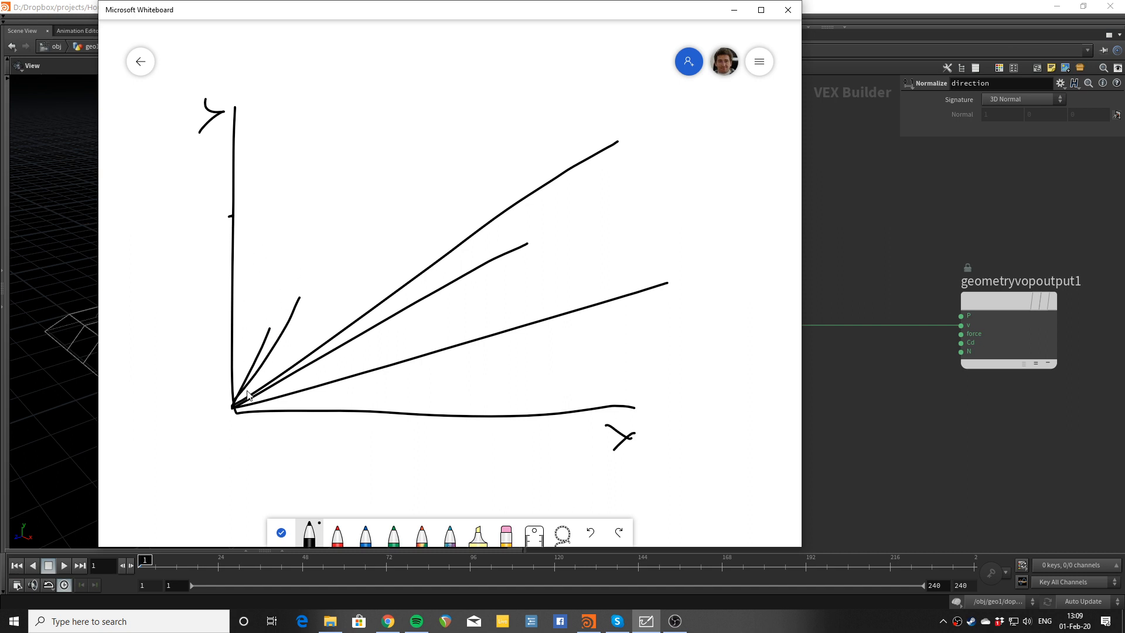
Step: Draw a quarter arc between the axes, extend the two short vectors across it and label its X-axis crossing 1
{"action": "mouse_move", "coordinate": [230, 216]}
{"action": "left_mouse_down"}
{"action": "mouse_move", "coordinate": [364, 254]}
{"action": "mouse_move", "coordinate": [459, 385]}
{"action": "mouse_move", "coordinate": [470, 419]}
{"action": "left_mouse_up"}
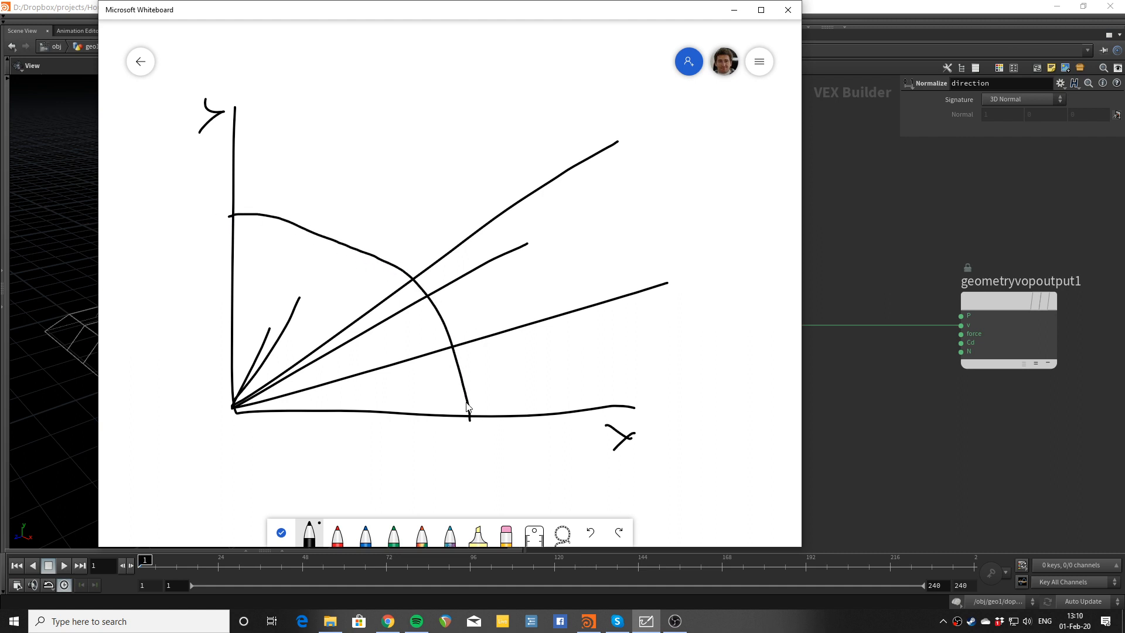
{"action": "left_click_drag", "start_coordinate": [265, 302], "coordinate": [338, 139]}
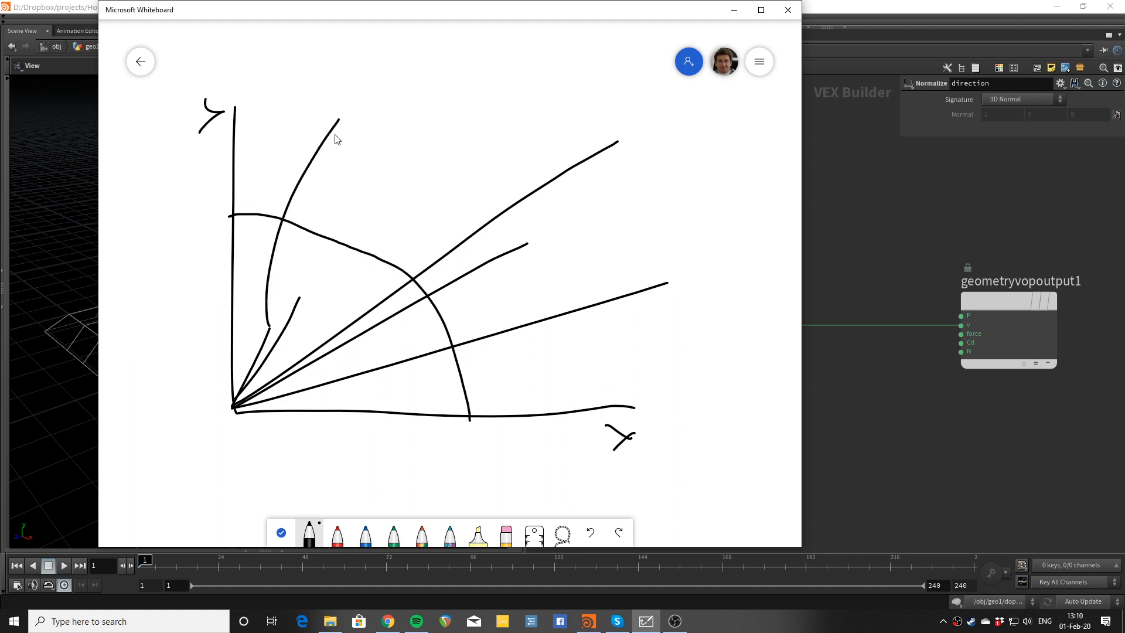
{"action": "key", "text": "ctrl+z"}
{"action": "left_click_drag", "start_coordinate": [269, 331], "coordinate": [343, 150]}
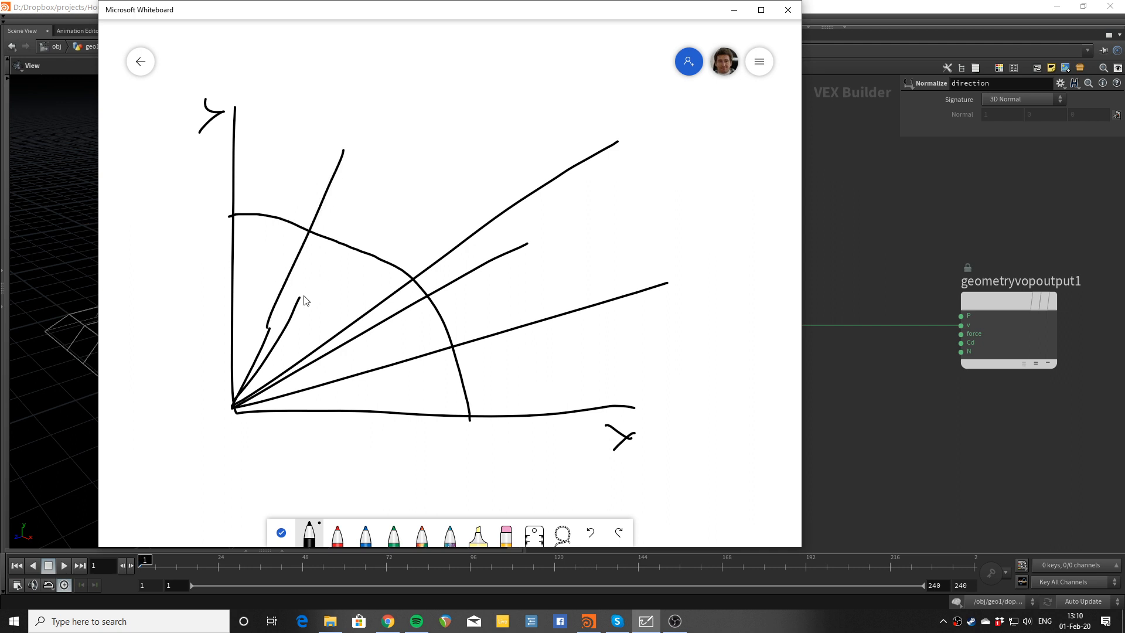
{"action": "left_click_drag", "start_coordinate": [300, 297], "coordinate": [374, 178]}
{"action": "left_click_drag", "start_coordinate": [470, 426], "coordinate": [472, 449]}
Step: Compare the unit-arc sketch with the speed and direction nodes, finishing back in Houdini
{"action": "key", "text": "alt+Tab"}
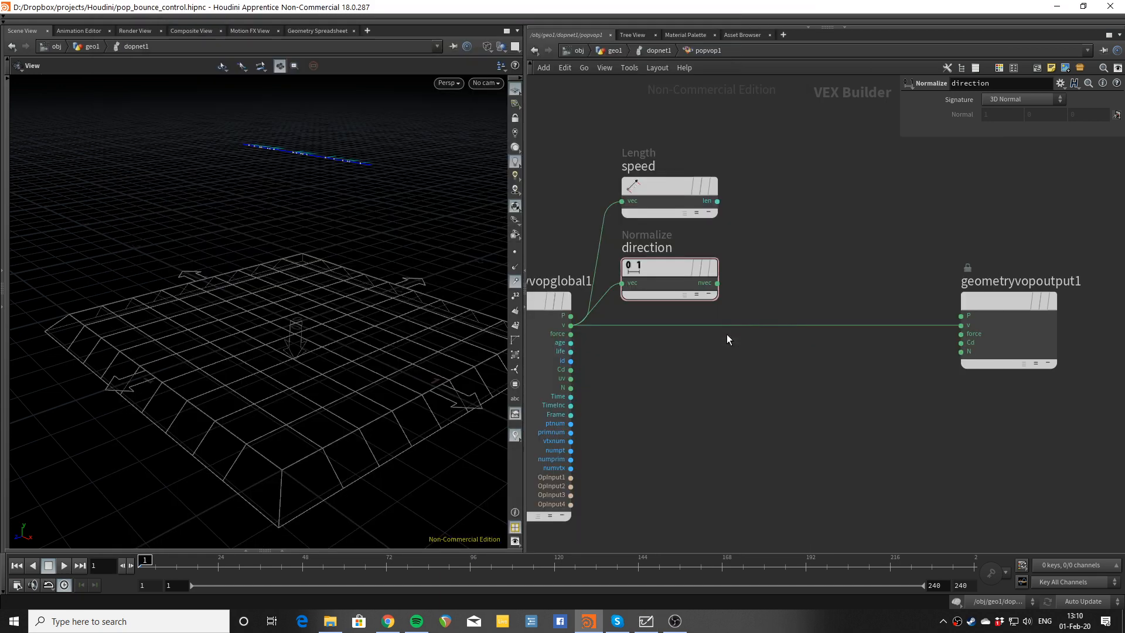
{"action": "key", "text": "alt+Tab"}
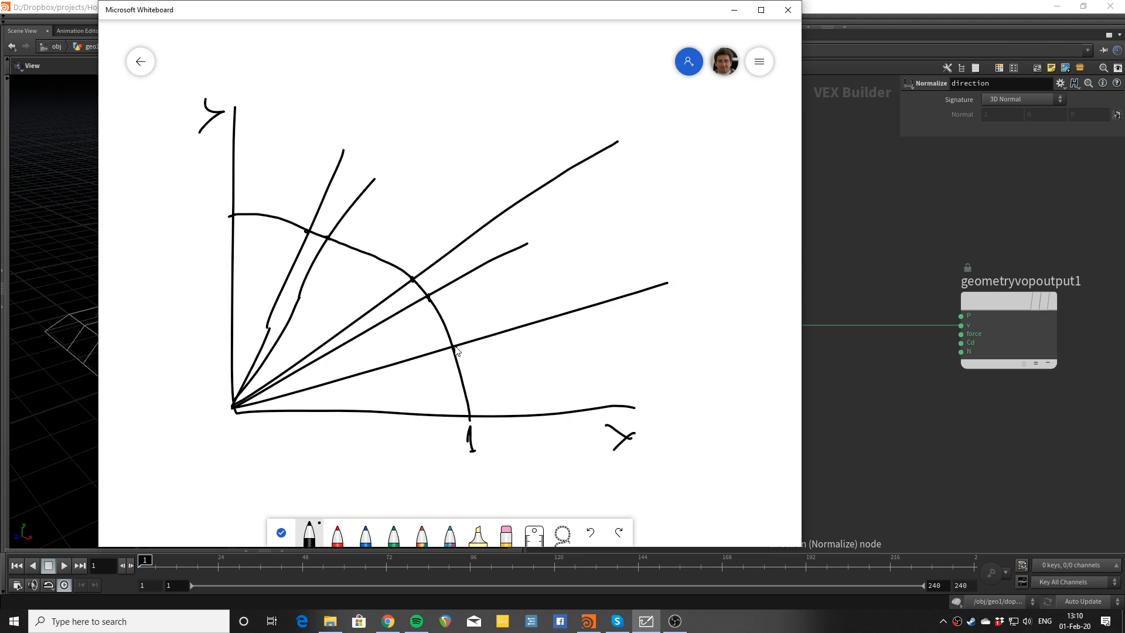
{"action": "key", "text": "alt+Tab"}
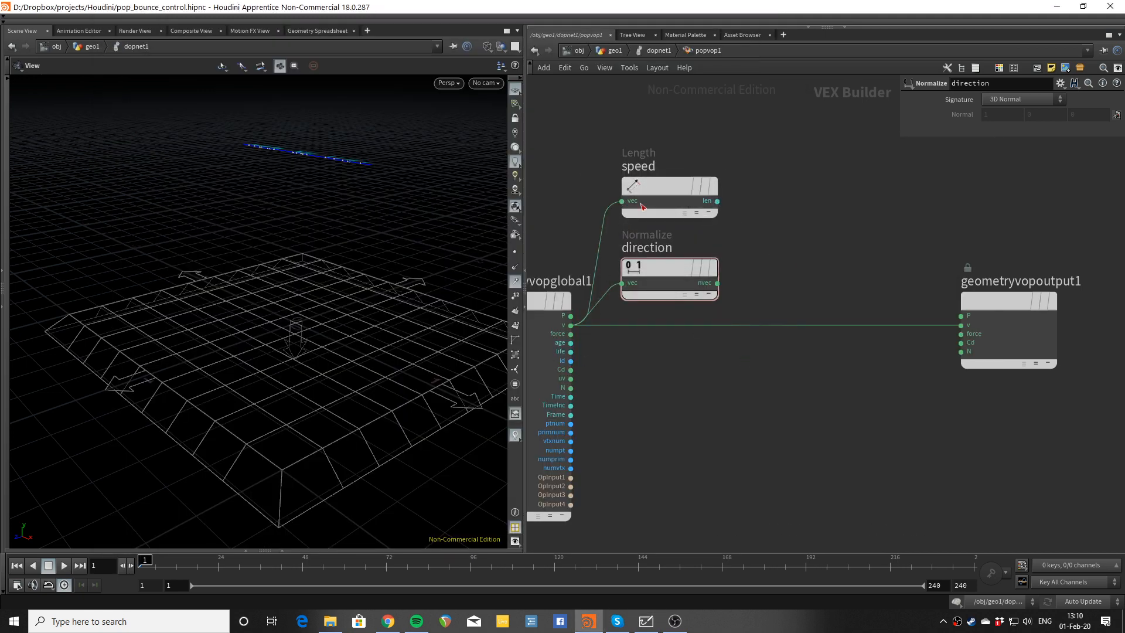
Step: Switch to Microsoft Whiteboard, draw an arc from the middle vector's tip down to the X axis, and return to Houdini
{"action": "left_click", "coordinate": [655, 194]}
{"action": "key", "text": "alt+Tab"}
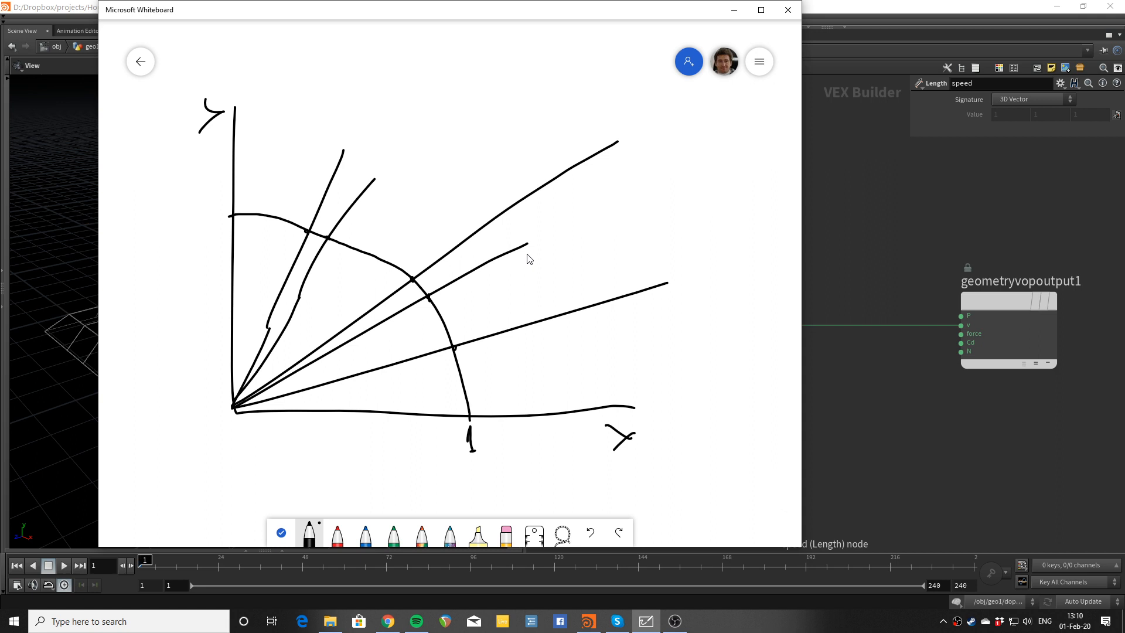
{"action": "left_click_drag", "start_coordinate": [525, 251], "coordinate": [592, 421]}
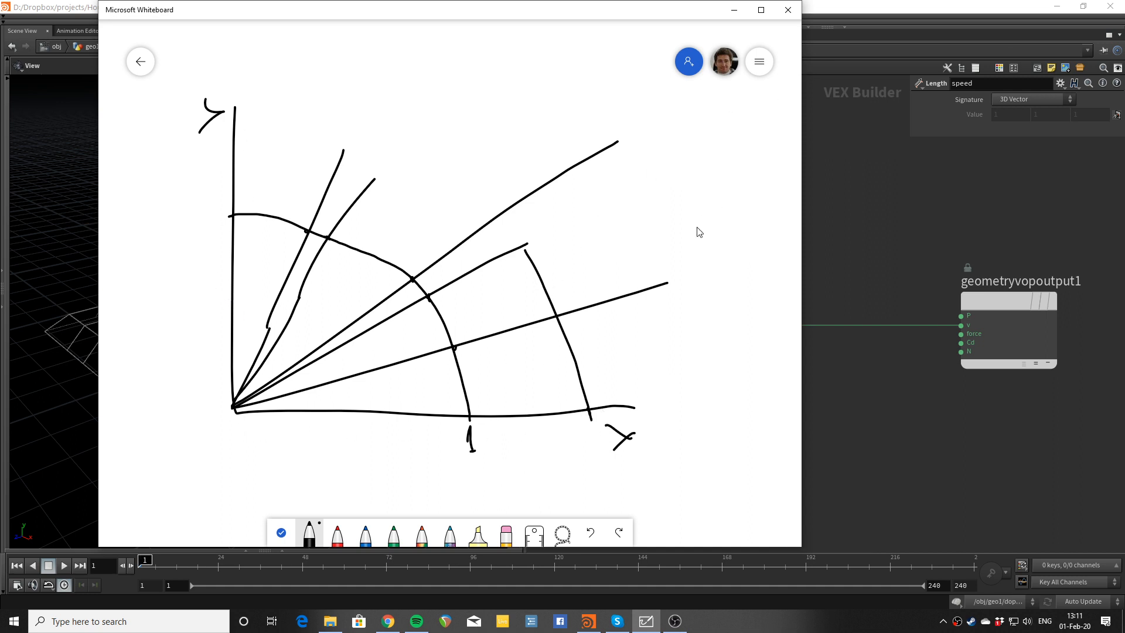
{"action": "left_click", "coordinate": [734, 10]}
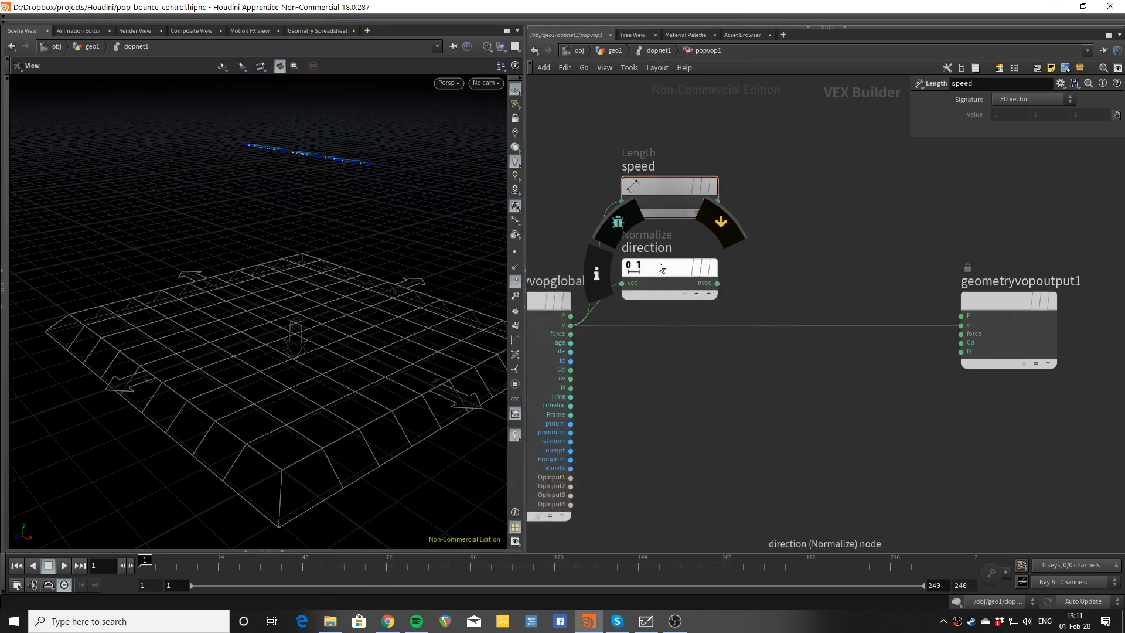
Step: Rearrange the nodes so direction sits above the velocity wire and speed sits well below it
{"action": "left_click", "coordinate": [658, 261]}
{"action": "left_click", "coordinate": [778, 232]}
{"action": "middle_click_drag", "start_coordinate": [794, 222], "coordinate": [783, 226]}
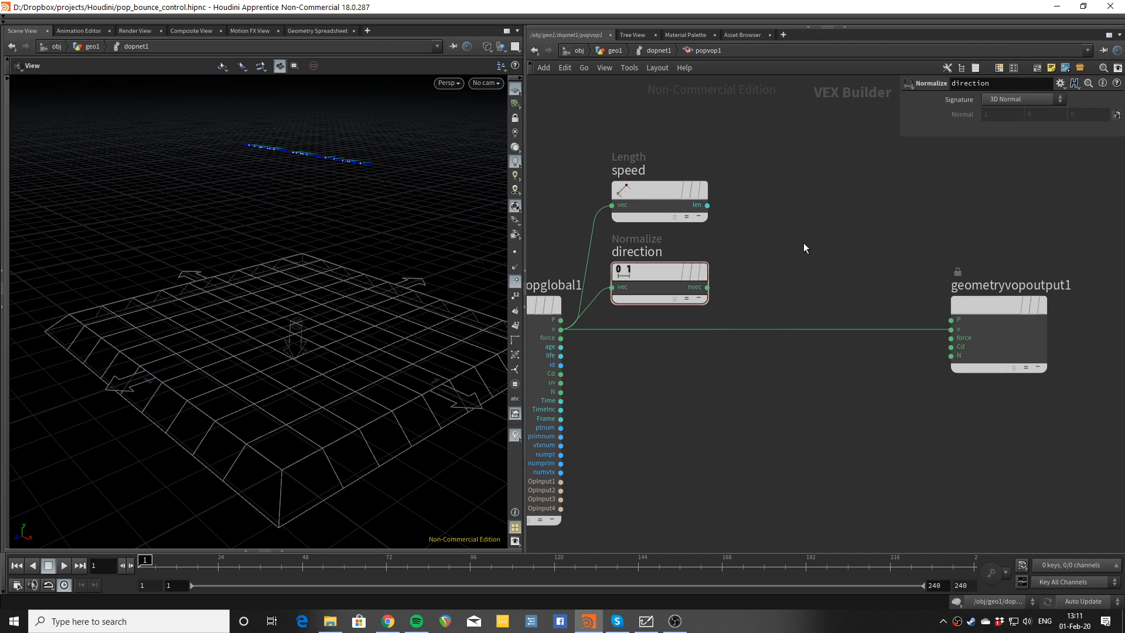
{"action": "key", "text": "Tab"}
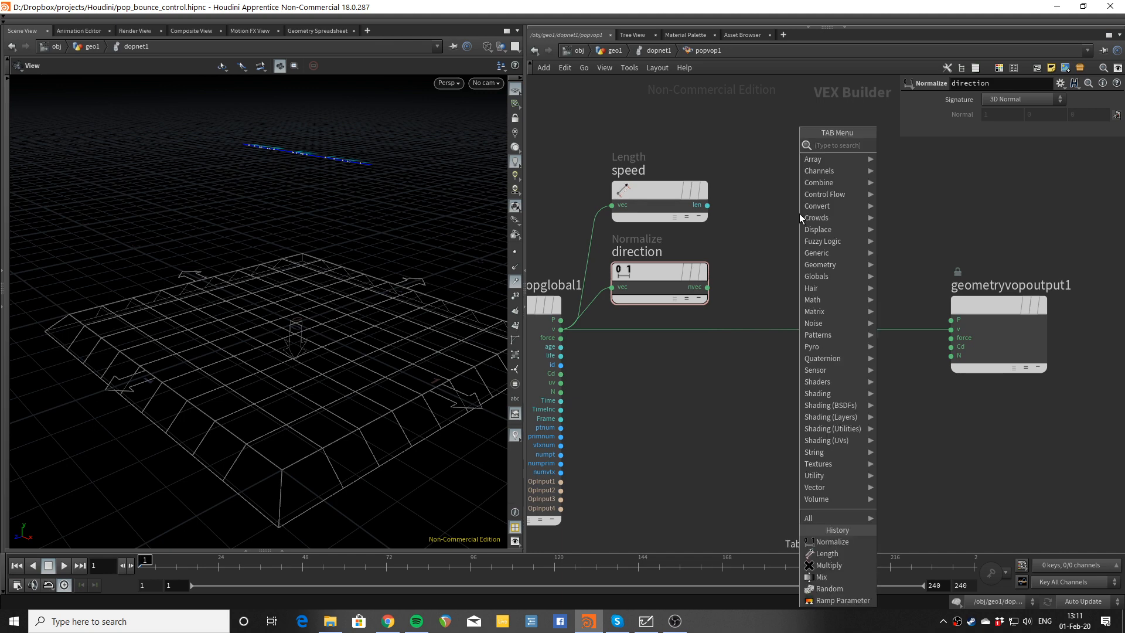
{"action": "key", "text": "Escape"}
{"action": "key", "text": "h"}
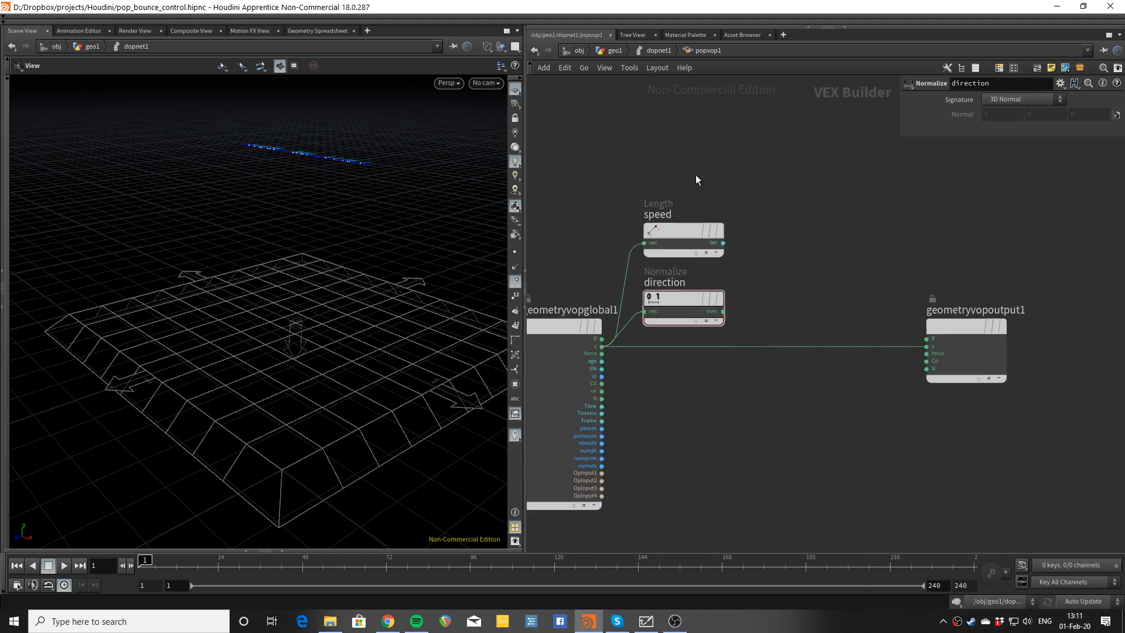
{"action": "left_click_drag", "start_coordinate": [684, 237], "coordinate": [697, 341]}
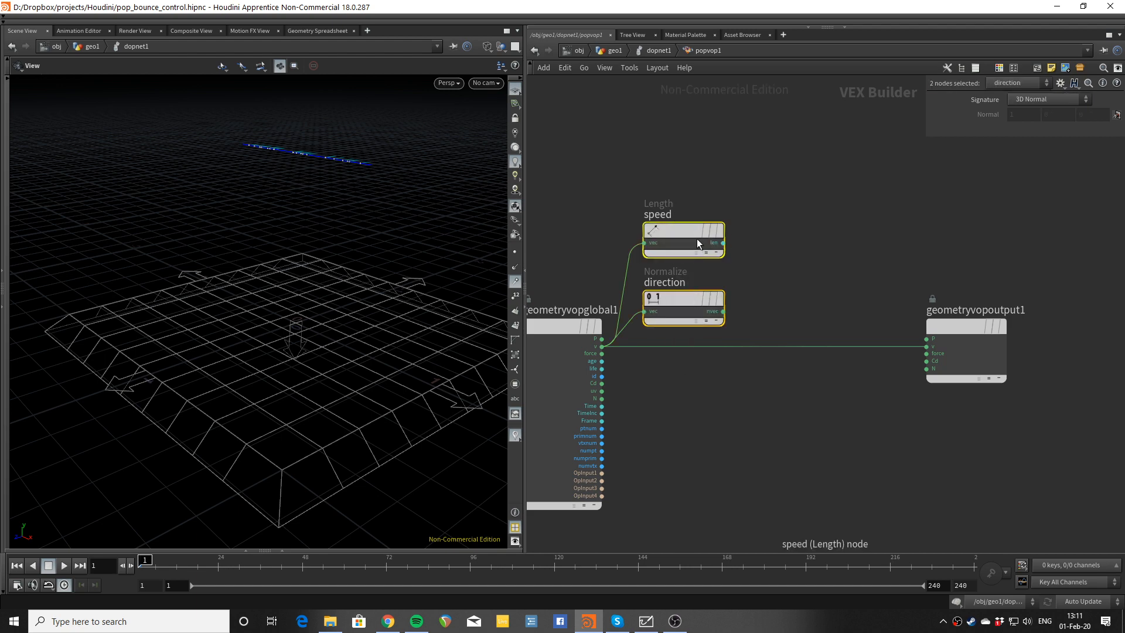
{"action": "left_click_drag", "start_coordinate": [708, 294], "coordinate": [704, 240]}
{"action": "left_click", "coordinate": [740, 216]}
{"action": "left_click_drag", "start_coordinate": [662, 187], "coordinate": [681, 441]}
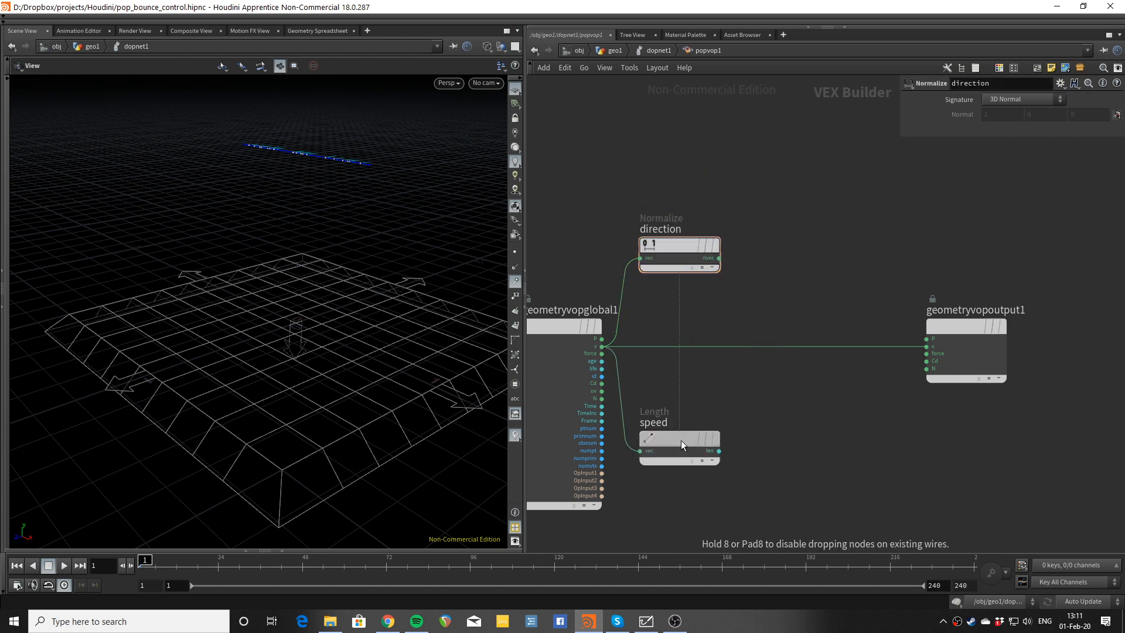
Step: Add a Random node below speed and wire the particle id into its pos input
{"action": "key", "text": "Tab"}
{"action": "type", "text": "random"}
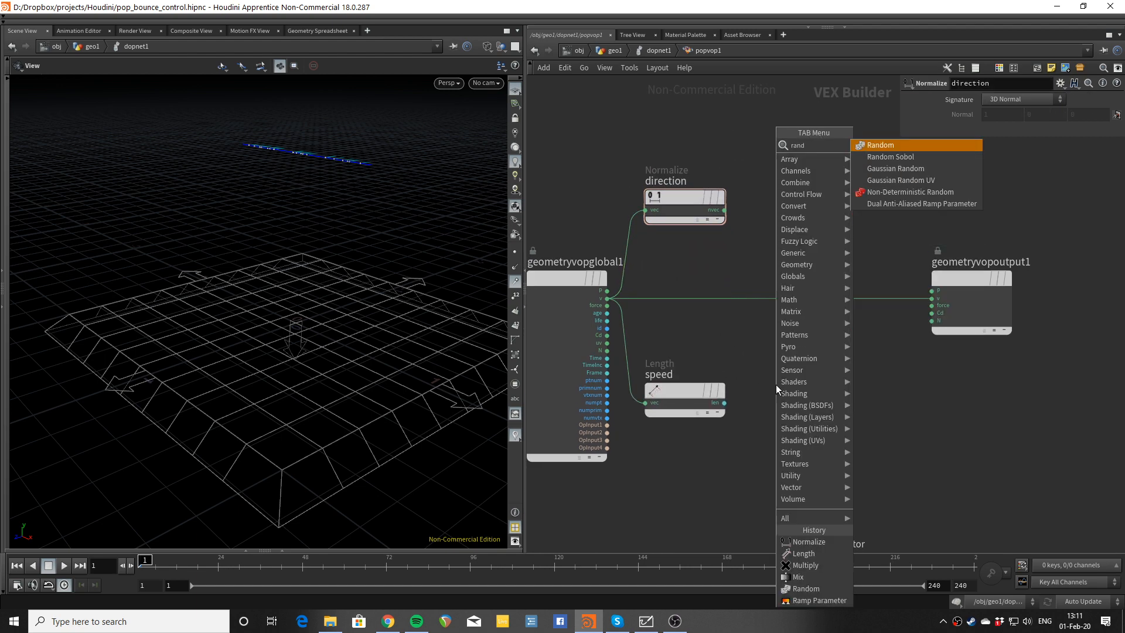
{"action": "key", "text": "Return"}
{"action": "left_click", "coordinate": [776, 385]}
{"action": "left_click_drag", "start_coordinate": [776, 384], "coordinate": [685, 447]}
{"action": "scroll", "coordinate": [762, 438], "scroll_direction": "up", "scroll_amount": 4}
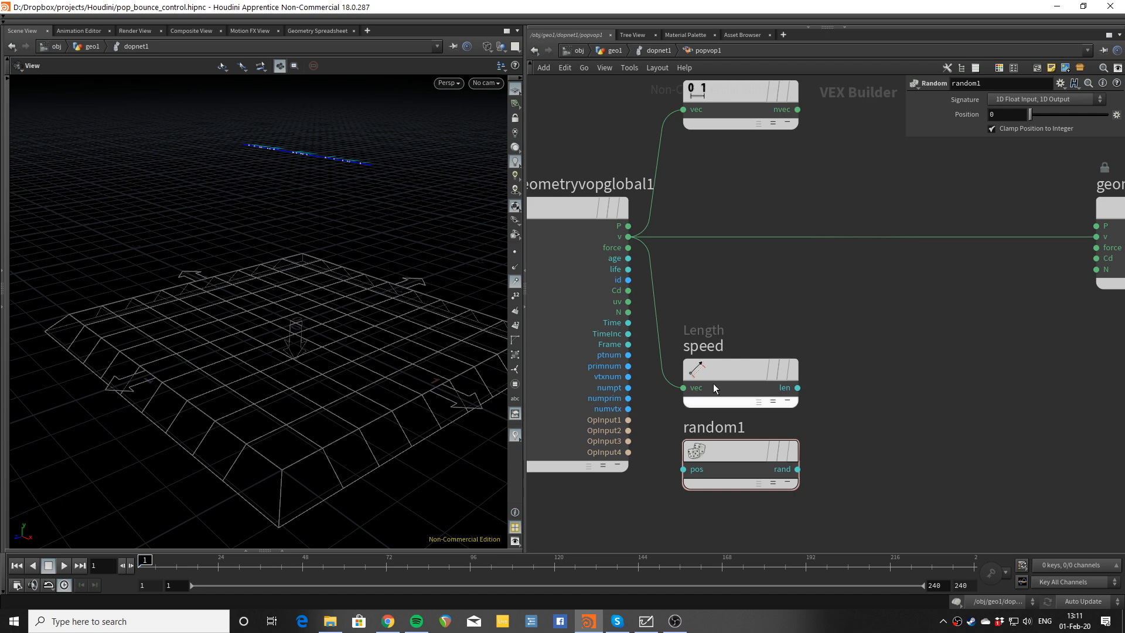
{"action": "left_click_drag", "start_coordinate": [628, 279], "coordinate": [683, 469]}
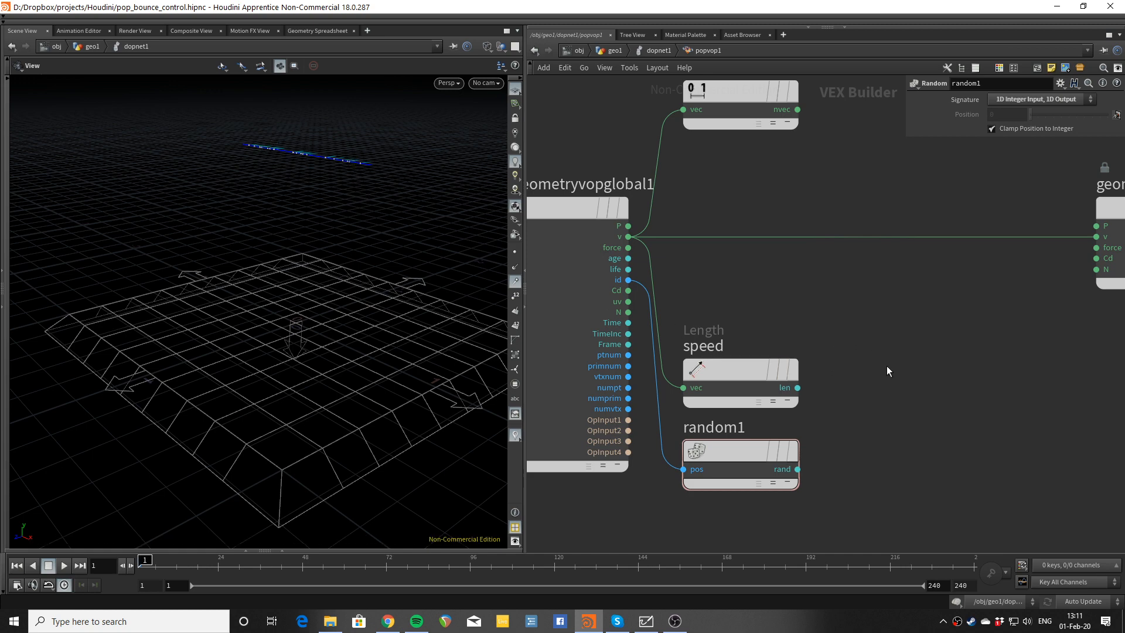
Step: Add a Multiply node beside speed and wire the speed len and random1 rand outputs into it
{"action": "middle_click_drag", "start_coordinate": [903, 356], "coordinate": [874, 356]}
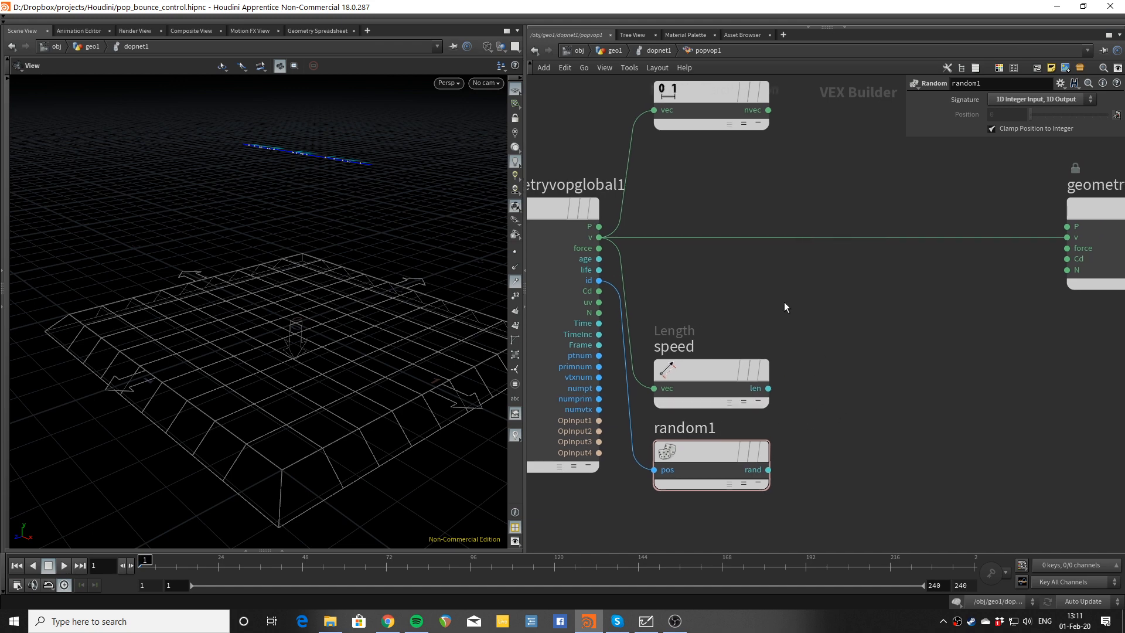
{"action": "key", "text": "Tab"}
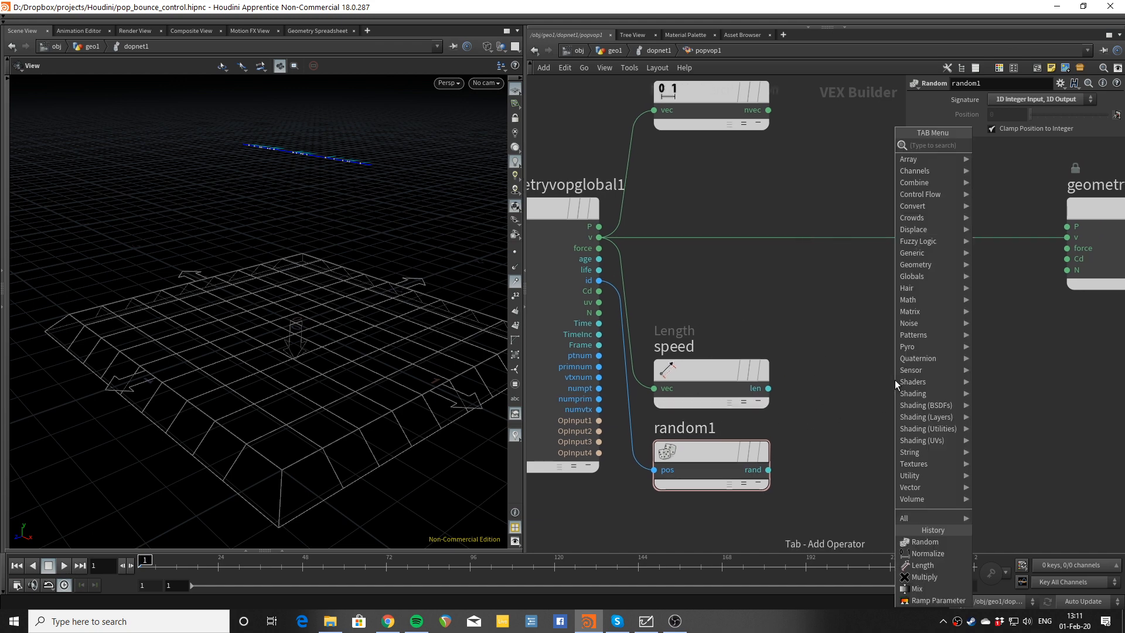
{"action": "type", "text": "mul"}
{"action": "key", "text": "Return"}
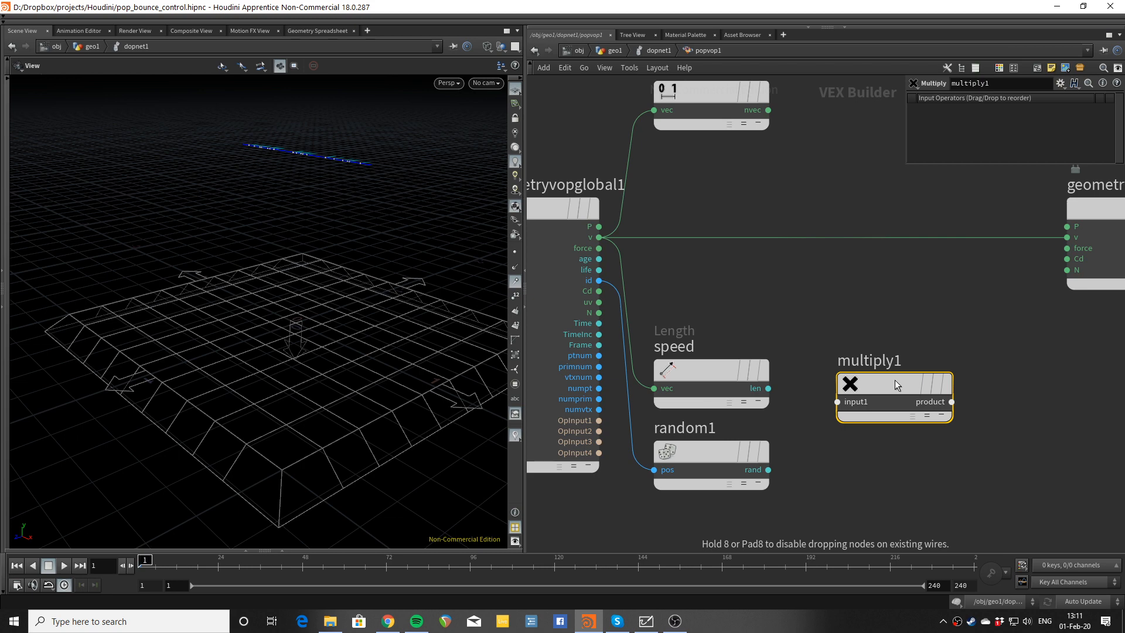
{"action": "left_click", "coordinate": [923, 364]}
{"action": "left_click_drag", "start_coordinate": [755, 388], "coordinate": [857, 394]}
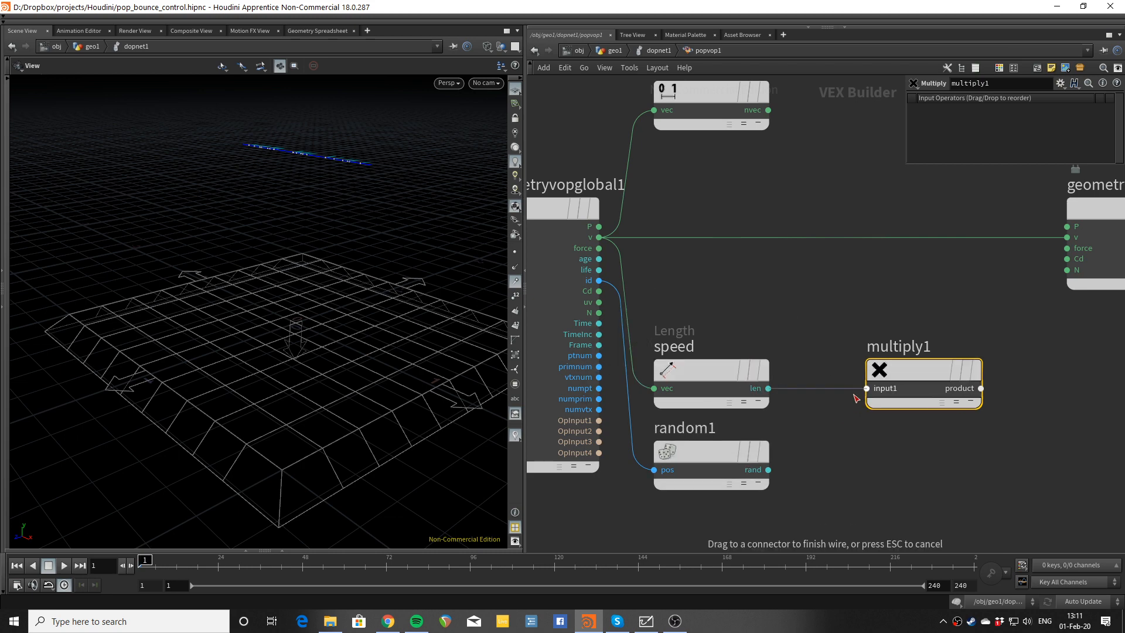
{"action": "left_click", "coordinate": [857, 398]}
{"action": "left_click", "coordinate": [768, 470]}
{"action": "left_click", "coordinate": [886, 423]}
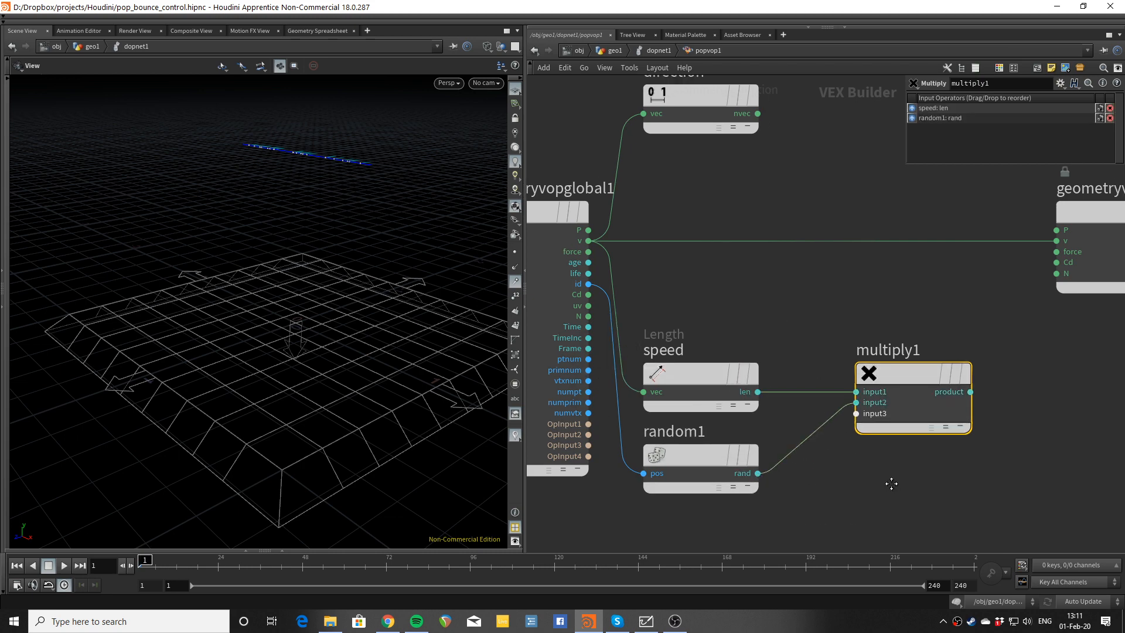
Step: Move the geometry output node farther from the network and place a second Multiply node in front of it
{"action": "scroll", "coordinate": [918, 329], "scroll_direction": "down", "scroll_amount": 2}
{"action": "scroll", "coordinate": [917, 329], "scroll_direction": "down", "scroll_amount": 1}
{"action": "middle_click_drag", "start_coordinate": [905, 325], "coordinate": [811, 326]}
{"action": "left_click_drag", "start_coordinate": [945, 262], "coordinate": [1033, 263]}
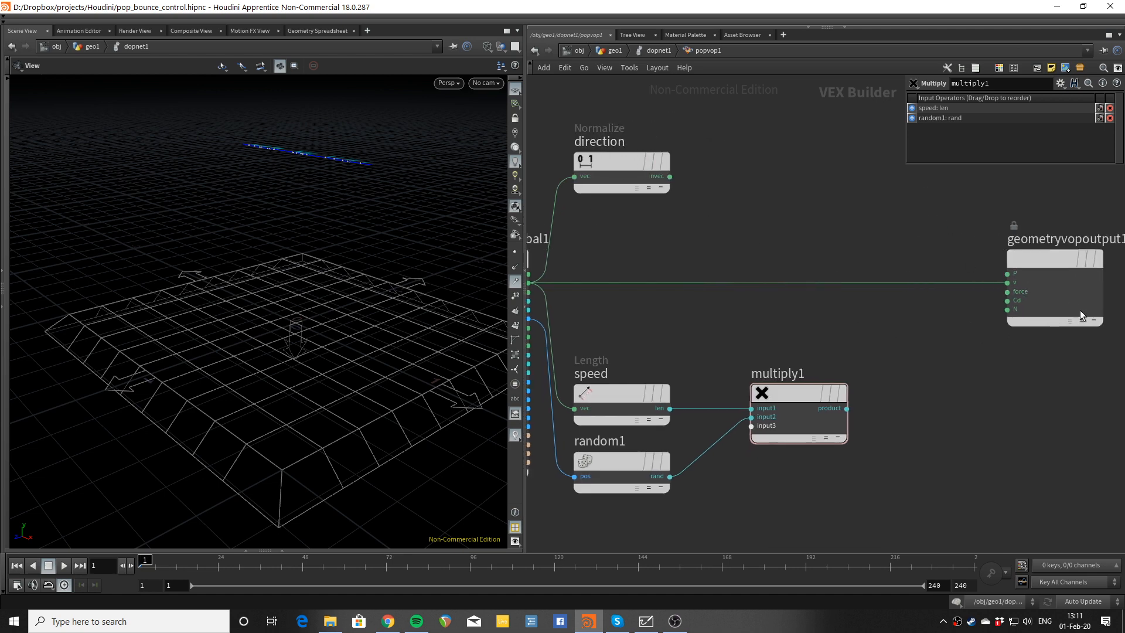
{"action": "middle_click_drag", "start_coordinate": [701, 338], "coordinate": [831, 348]}
{"action": "middle_click_drag", "start_coordinate": [1006, 316], "coordinate": [908, 323]}
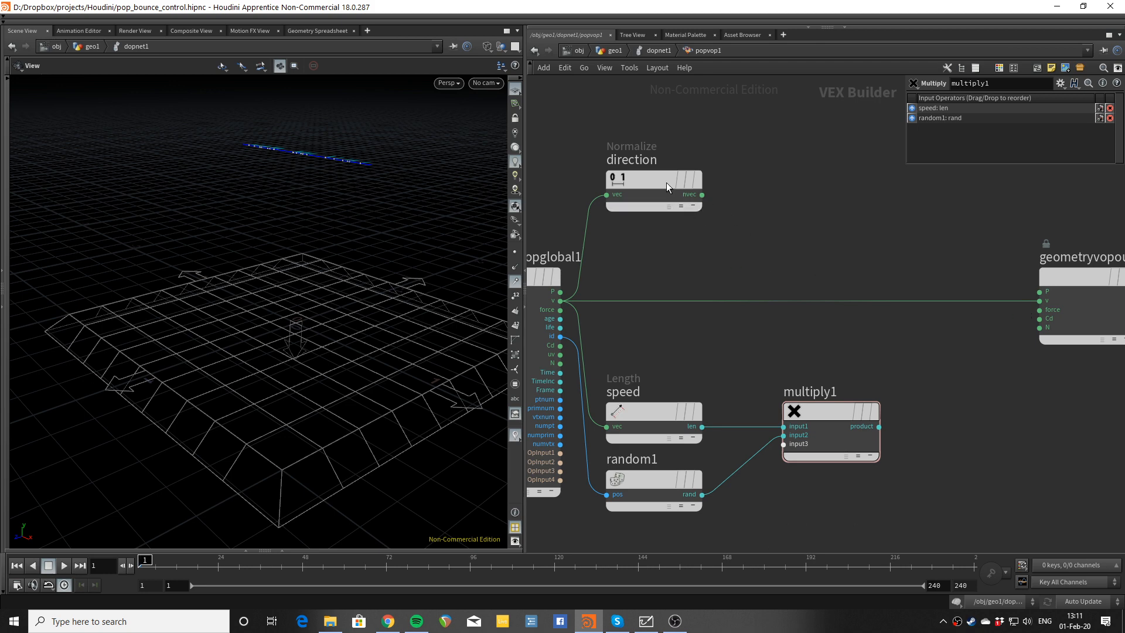
{"action": "mouse_move", "coordinate": [828, 415]}
{"action": "key", "text": "Tab"}
{"action": "type", "text": "mult"}
{"action": "key", "text": "Return"}
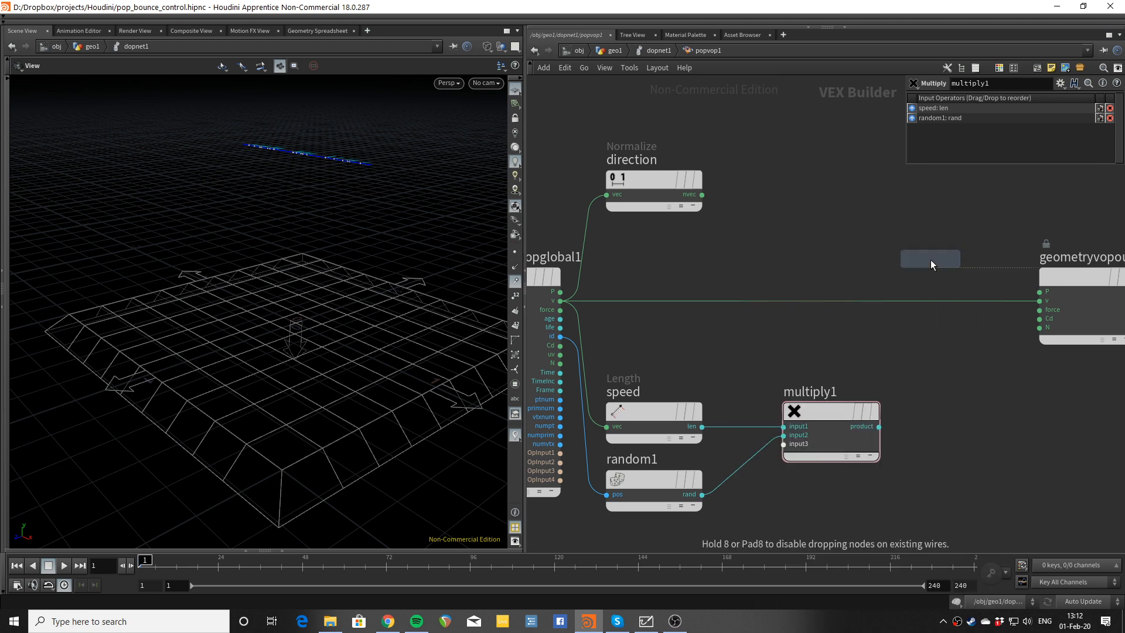
{"action": "left_click", "coordinate": [931, 261]}
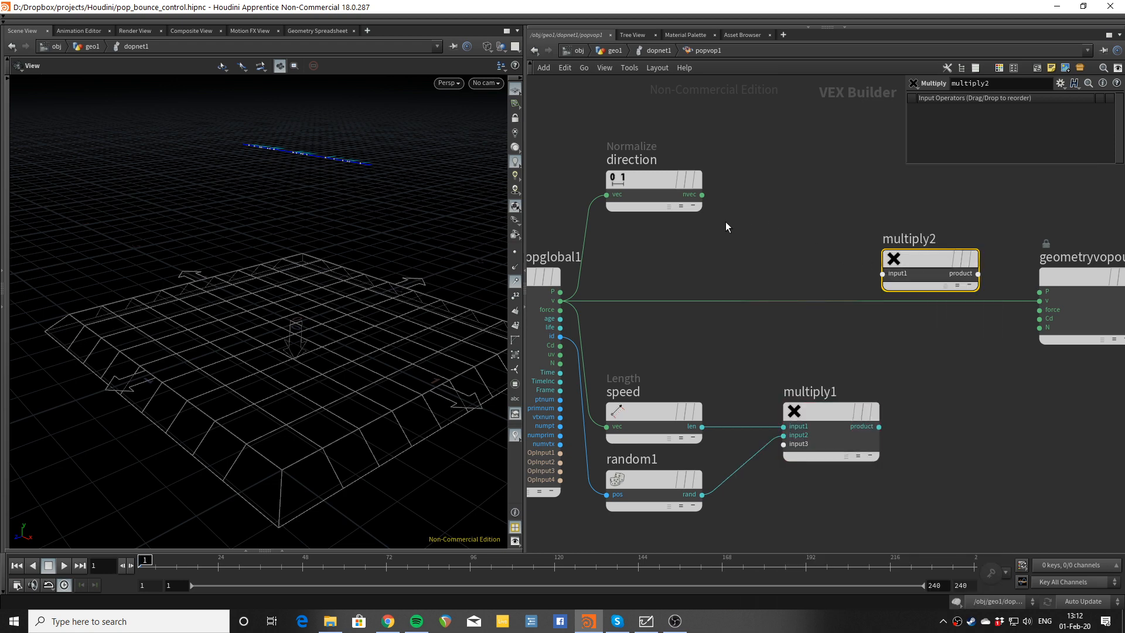
{"action": "scroll", "coordinate": [744, 225], "scroll_direction": "up", "scroll_amount": 3}
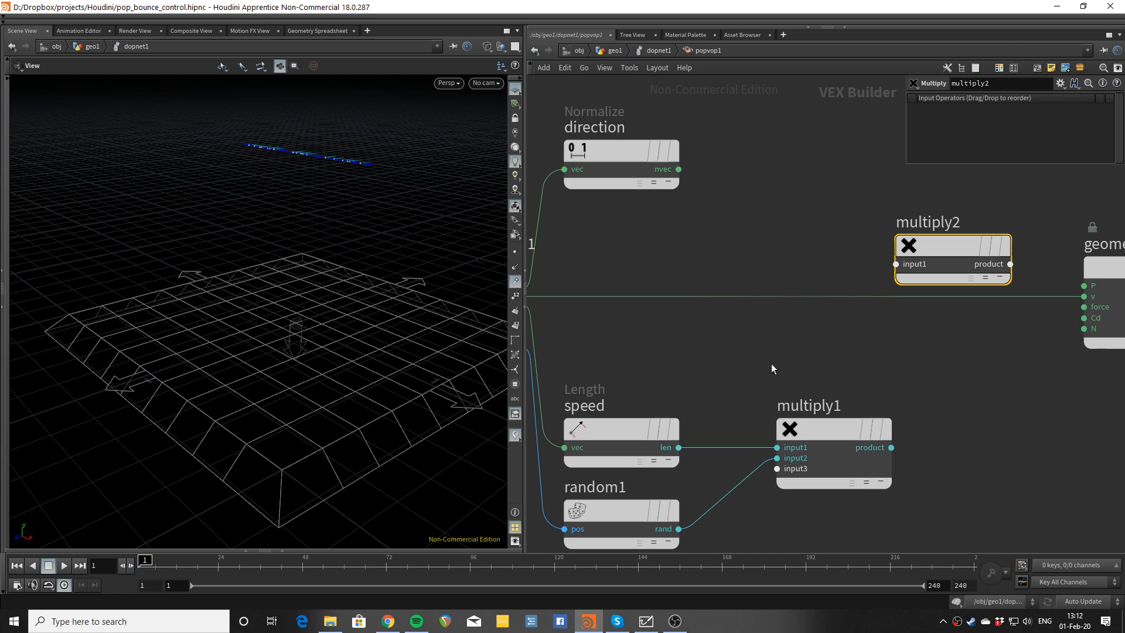
Step: In Whiteboard, draw five more arcs from the vector tips towards the X axis, extend the axis, and return to Houdini
{"action": "key", "text": "alt+Tab"}
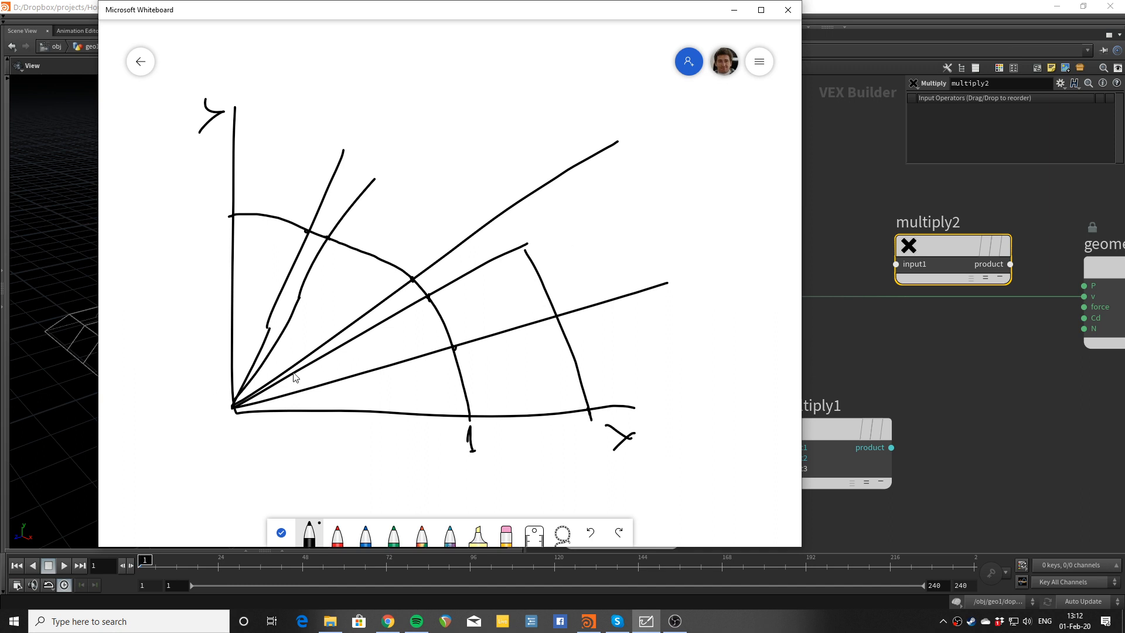
{"action": "left_click_drag", "start_coordinate": [667, 285], "coordinate": [705, 412]}
{"action": "mouse_move", "coordinate": [617, 141]}
{"action": "left_mouse_down"}
{"action": "mouse_move", "coordinate": [649, 181]}
{"action": "mouse_move", "coordinate": [745, 392]}
{"action": "left_mouse_up"}
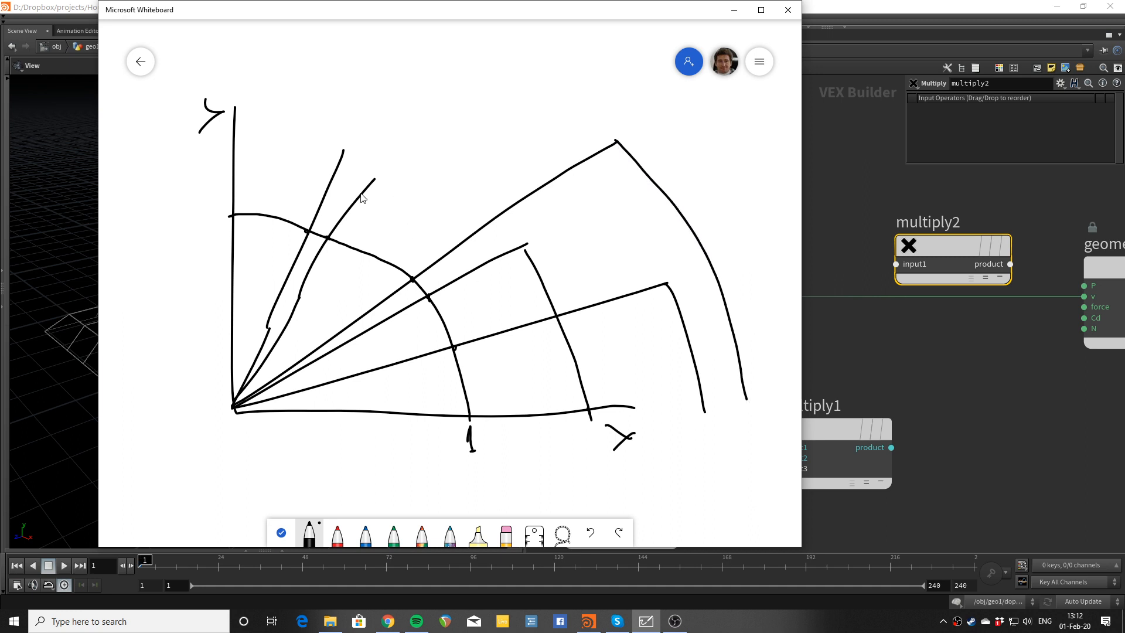
{"action": "mouse_move", "coordinate": [375, 178]}
{"action": "left_mouse_down"}
{"action": "mouse_move", "coordinate": [435, 227]}
{"action": "mouse_move", "coordinate": [517, 404]}
{"action": "left_mouse_up"}
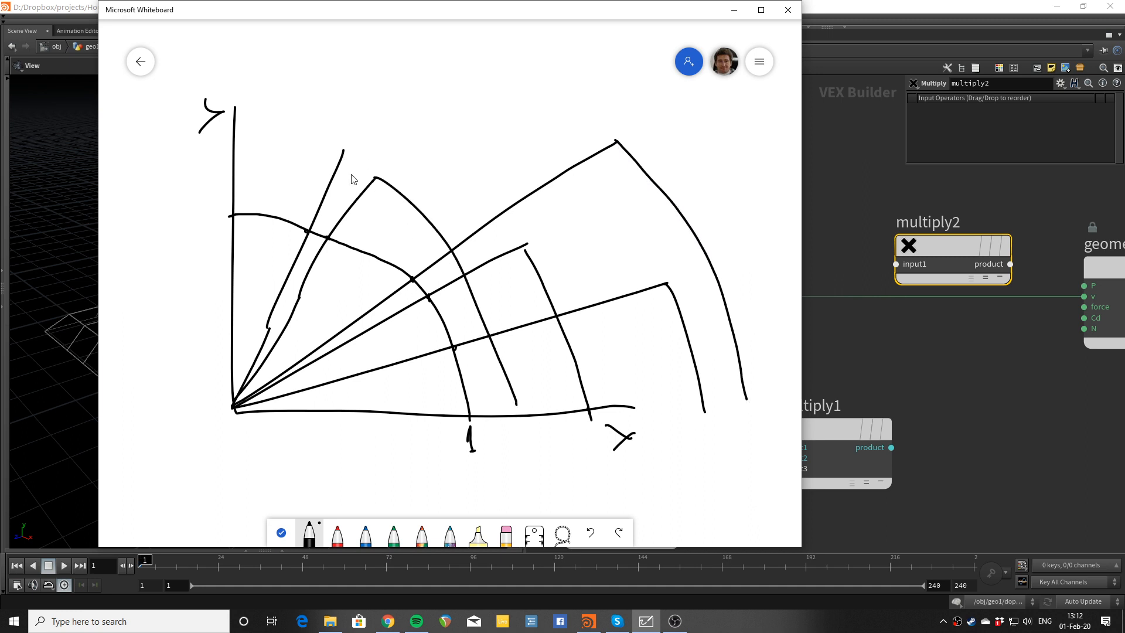
{"action": "left_click_drag", "start_coordinate": [269, 326], "coordinate": [318, 415]}
{"action": "left_click_drag", "start_coordinate": [300, 291], "coordinate": [376, 452]}
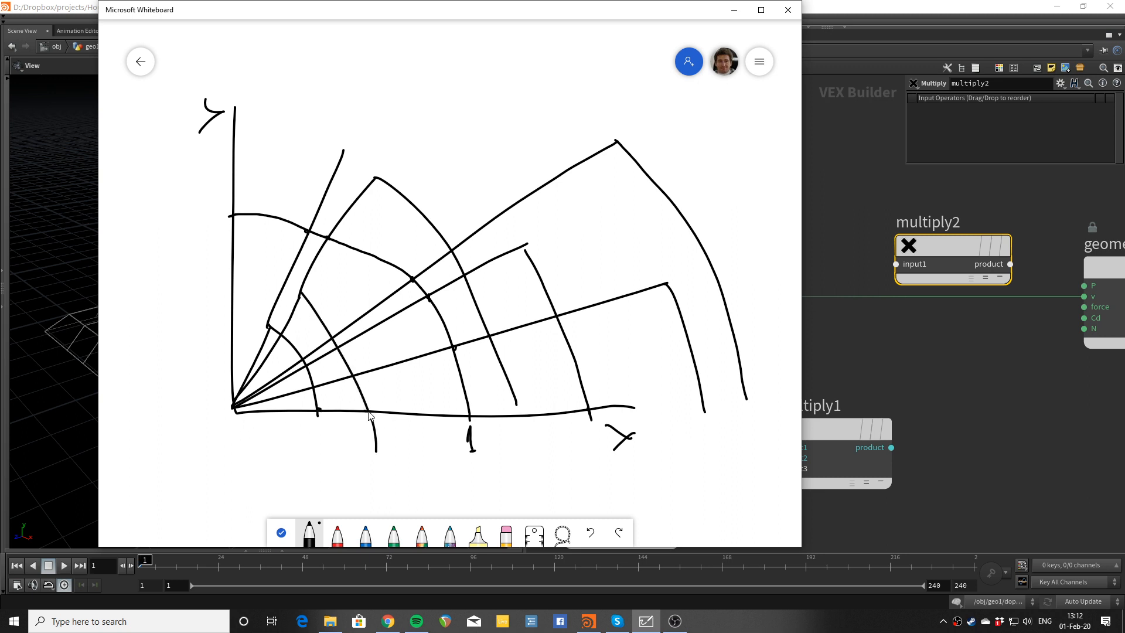
{"action": "left_click_drag", "start_coordinate": [369, 415], "coordinate": [375, 405]}
{"action": "left_click_drag", "start_coordinate": [629, 410], "coordinate": [797, 401]}
{"action": "left_click", "coordinate": [906, 12]}
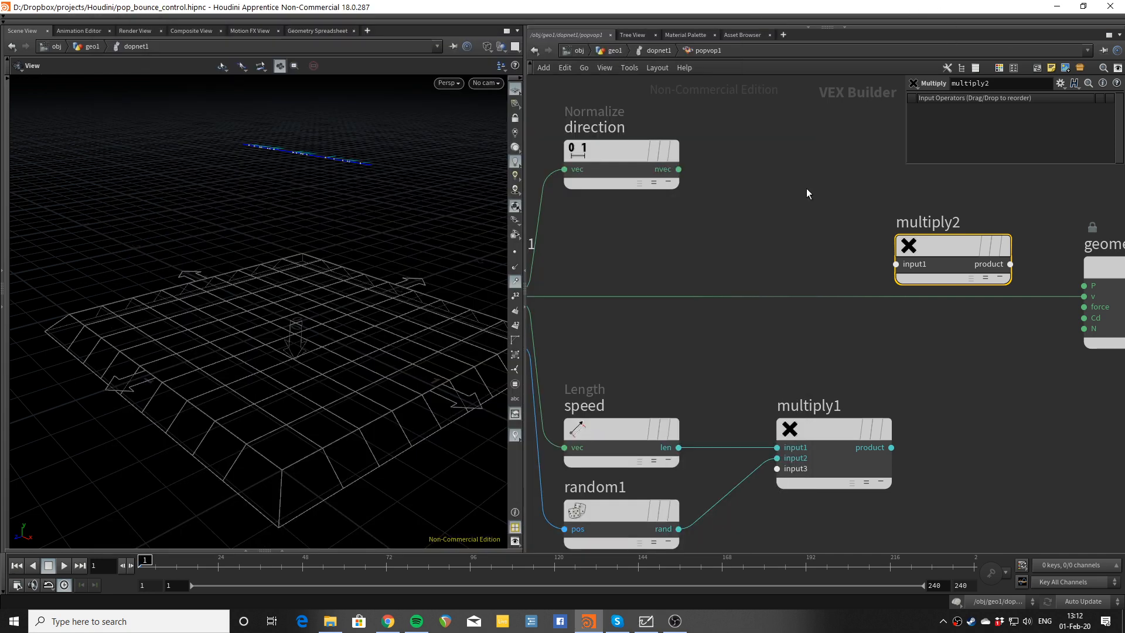
Step: Wire direction nvec and multiply1's product into multiply2, and connect multiply2's product to the output node's v input
{"action": "left_click", "coordinate": [725, 346]}
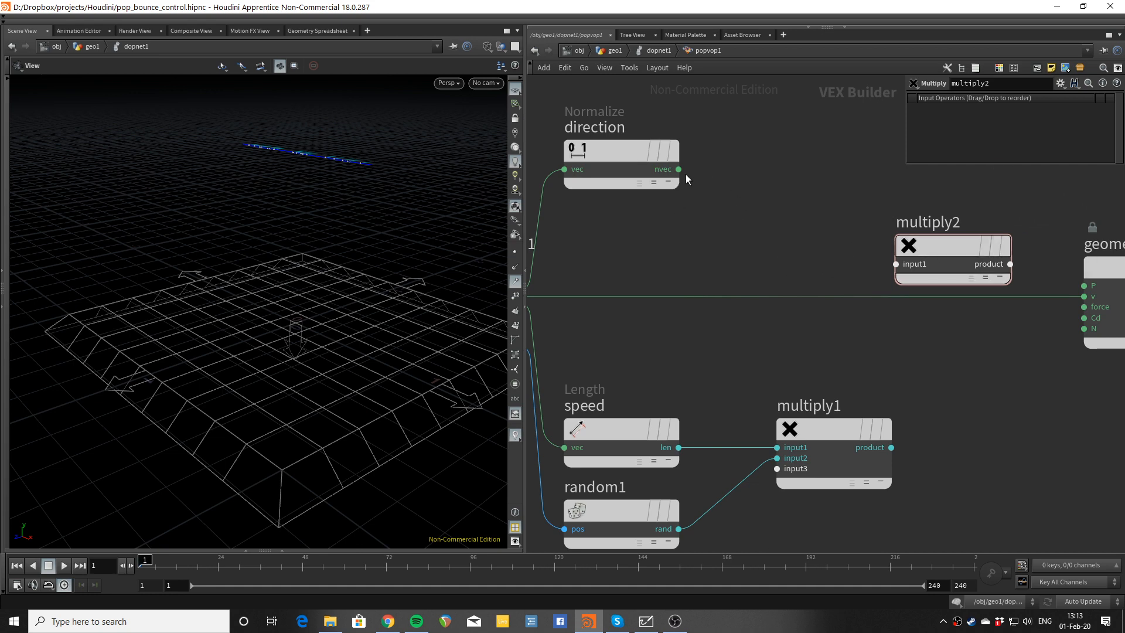
{"action": "left_click_drag", "start_coordinate": [678, 169], "coordinate": [896, 264]}
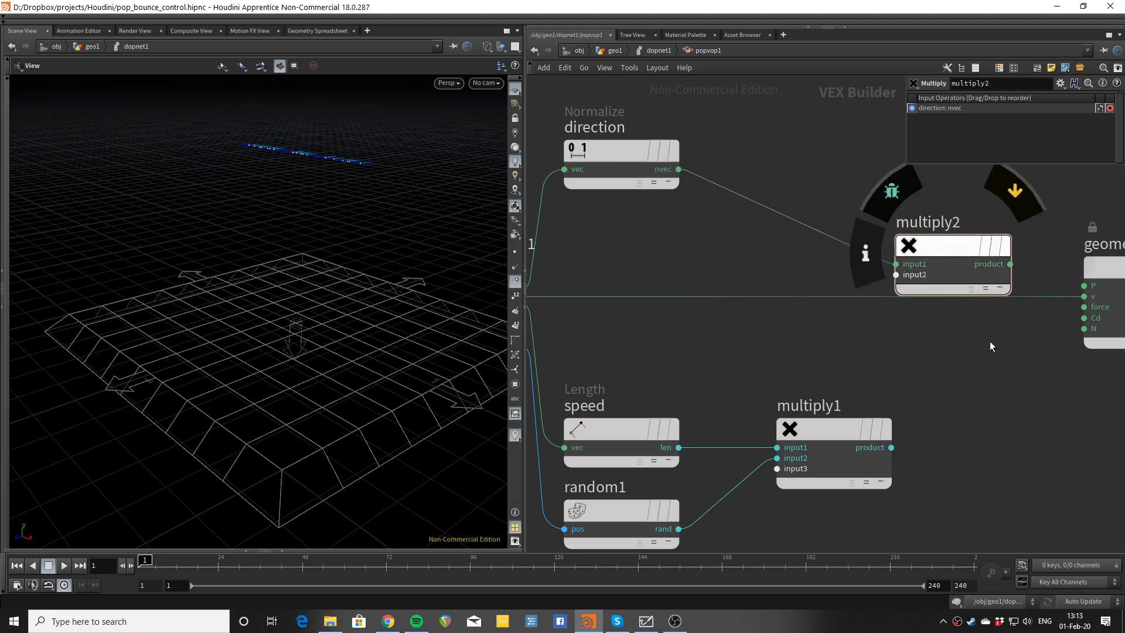
{"action": "middle_click_drag", "start_coordinate": [990, 342], "coordinate": [973, 344]}
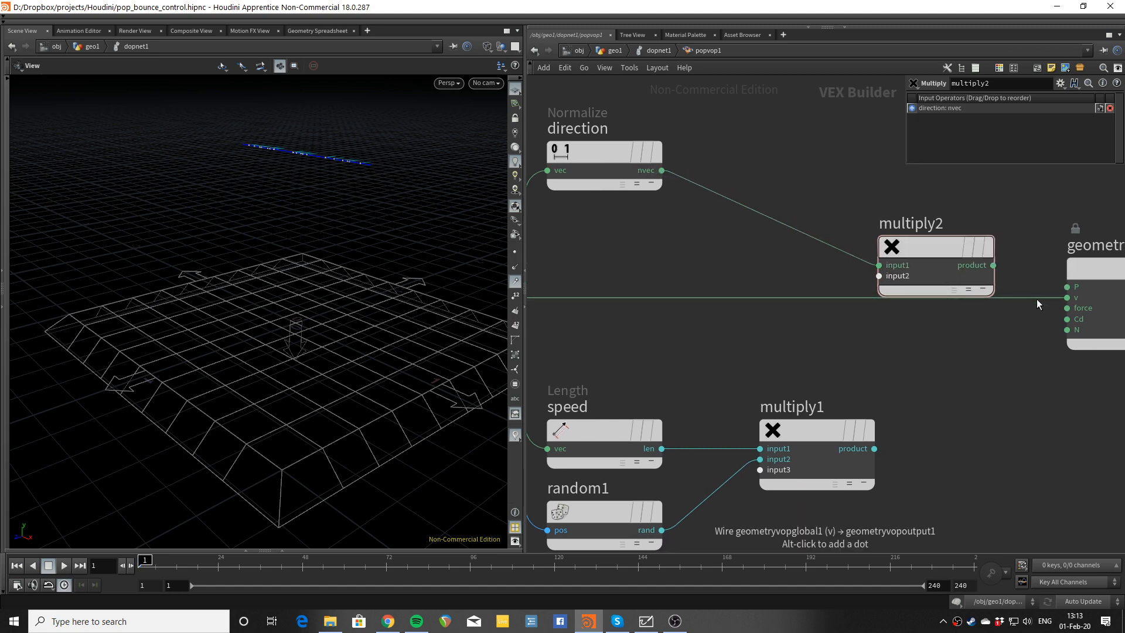
{"action": "middle_click_drag", "start_coordinate": [774, 308], "coordinate": [797, 311]}
{"action": "left_click_drag", "start_coordinate": [902, 276], "coordinate": [898, 450]}
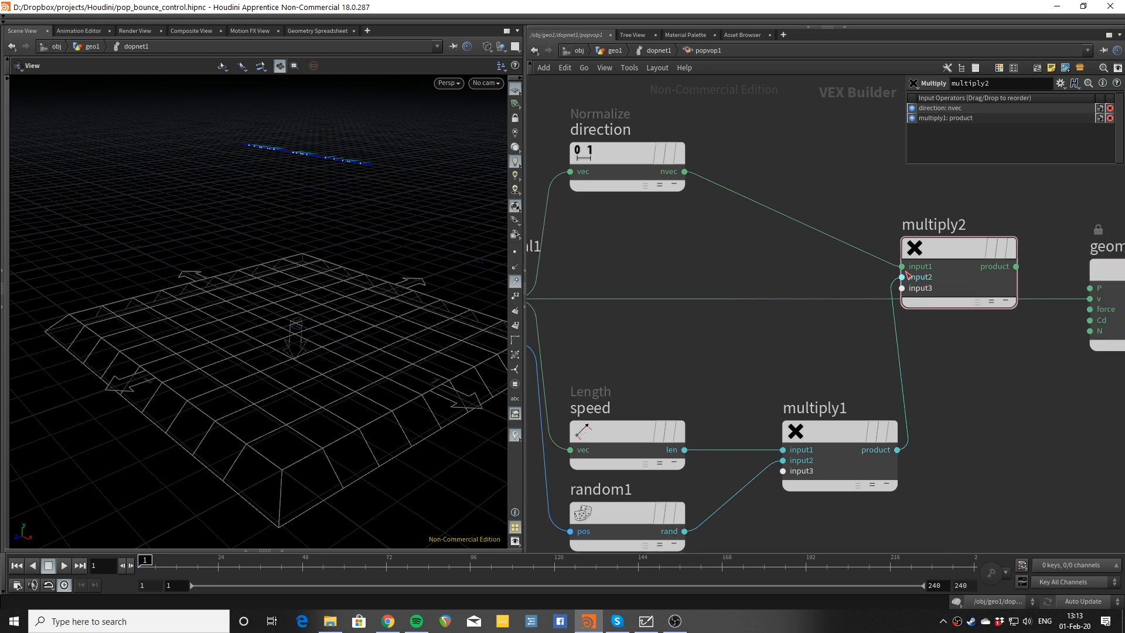
{"action": "left_click_drag", "start_coordinate": [1017, 266], "coordinate": [1089, 299]}
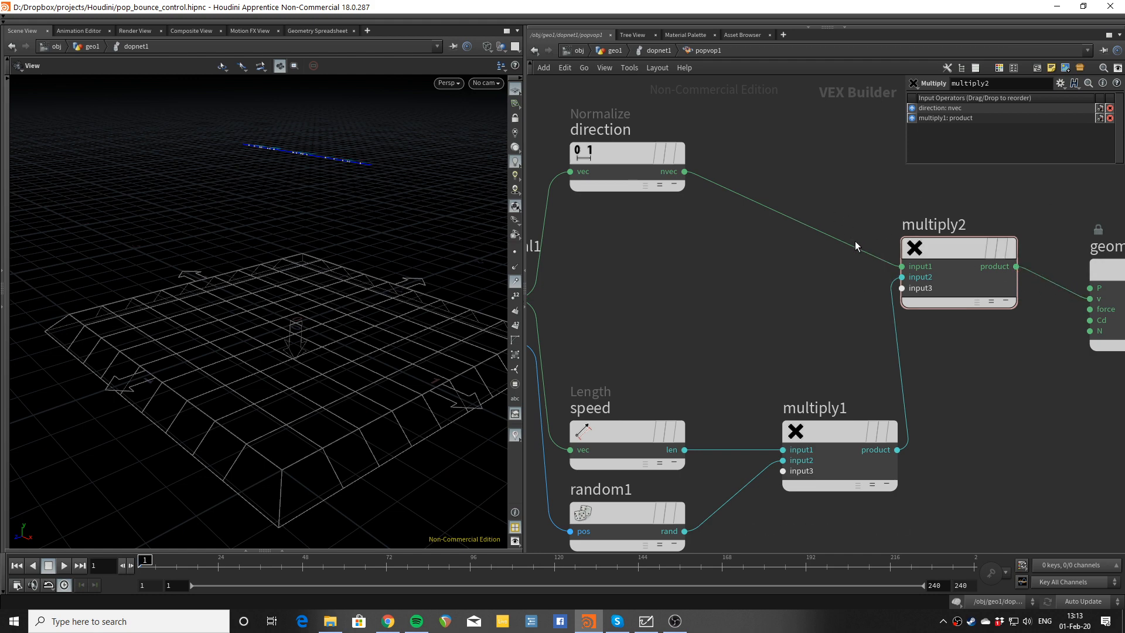
Step: Play the particle simulation to check the randomised speeds from another angle, and rewind to frame 1
{"action": "scroll", "coordinate": [788, 290], "scroll_direction": "down", "scroll_amount": 3}
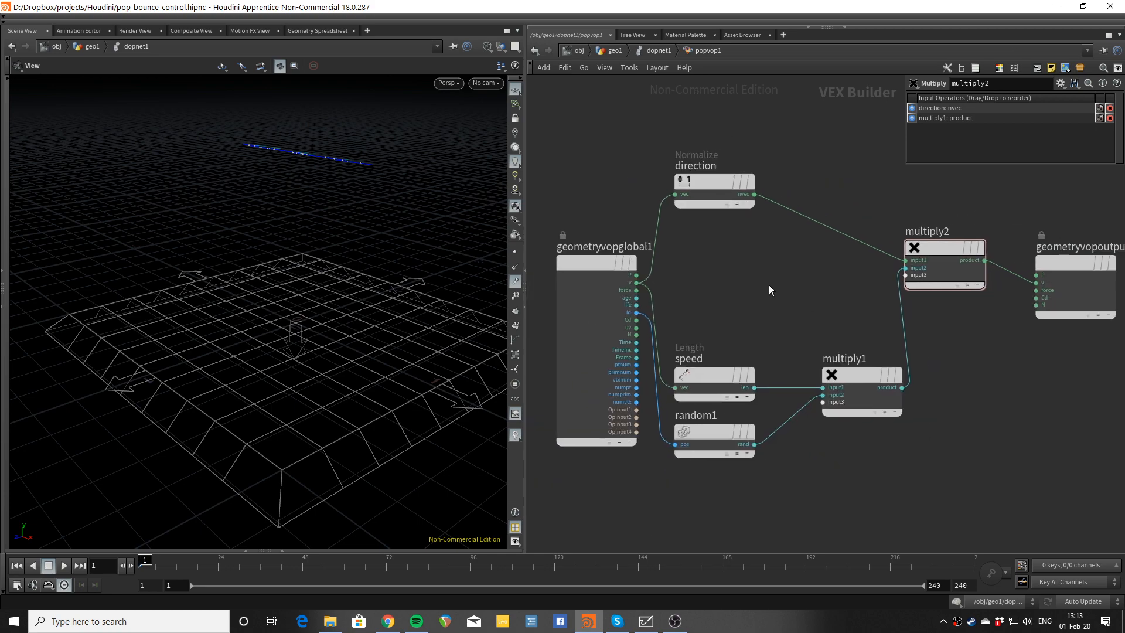
{"action": "key", "text": "Up"}
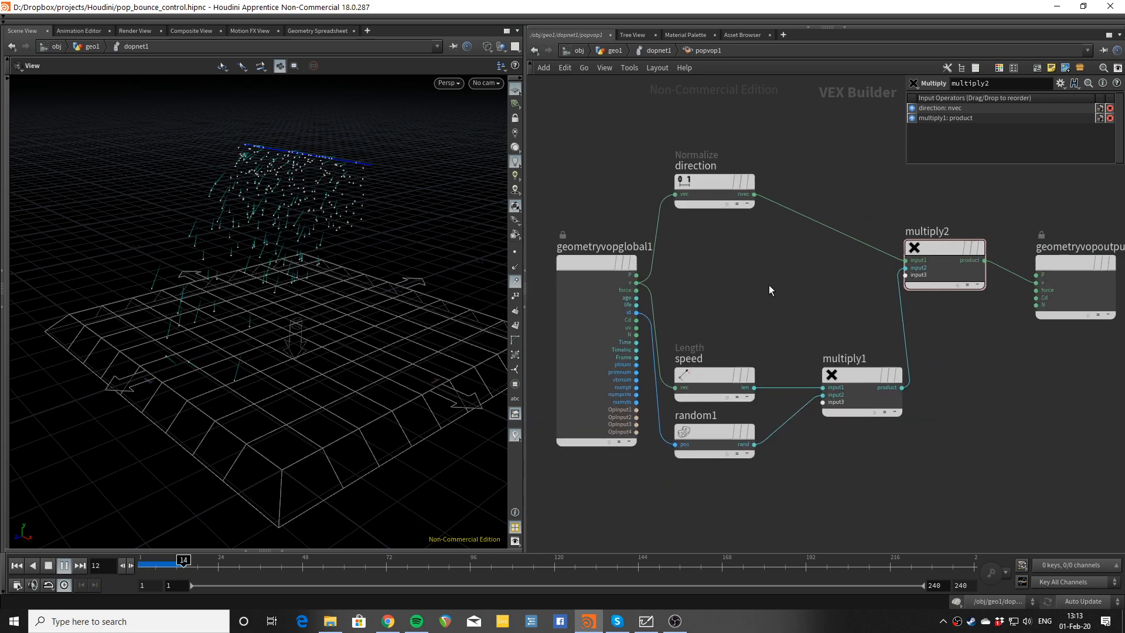
{"action": "left_click_drag", "start_coordinate": [289, 306], "coordinate": [252, 297]}
{"action": "key", "text": "ctrl+Up"}
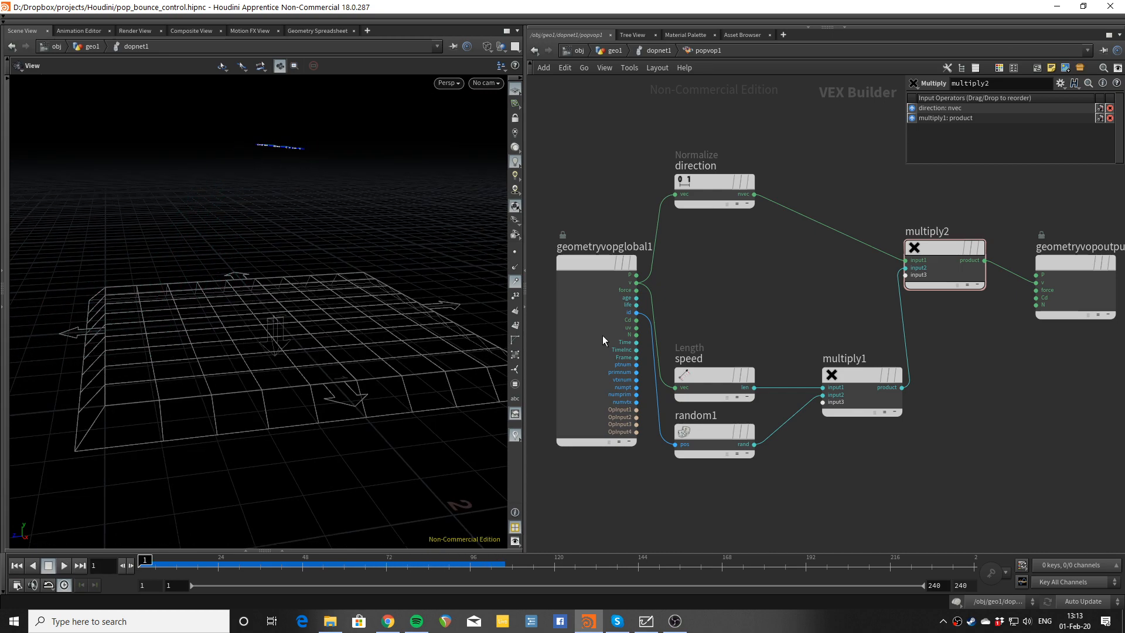
{"action": "middle_click_drag", "start_coordinate": [769, 337], "coordinate": [767, 326]}
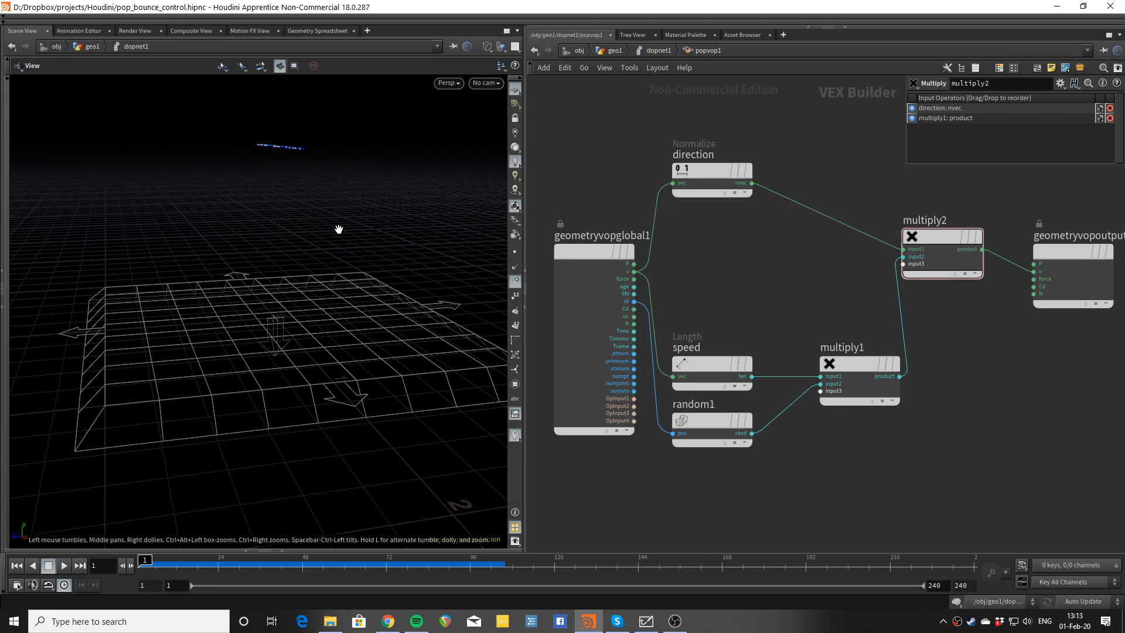
Step: Play the particle simulation twice from frame 1, rewinding it each time
{"action": "key", "text": "Up"}
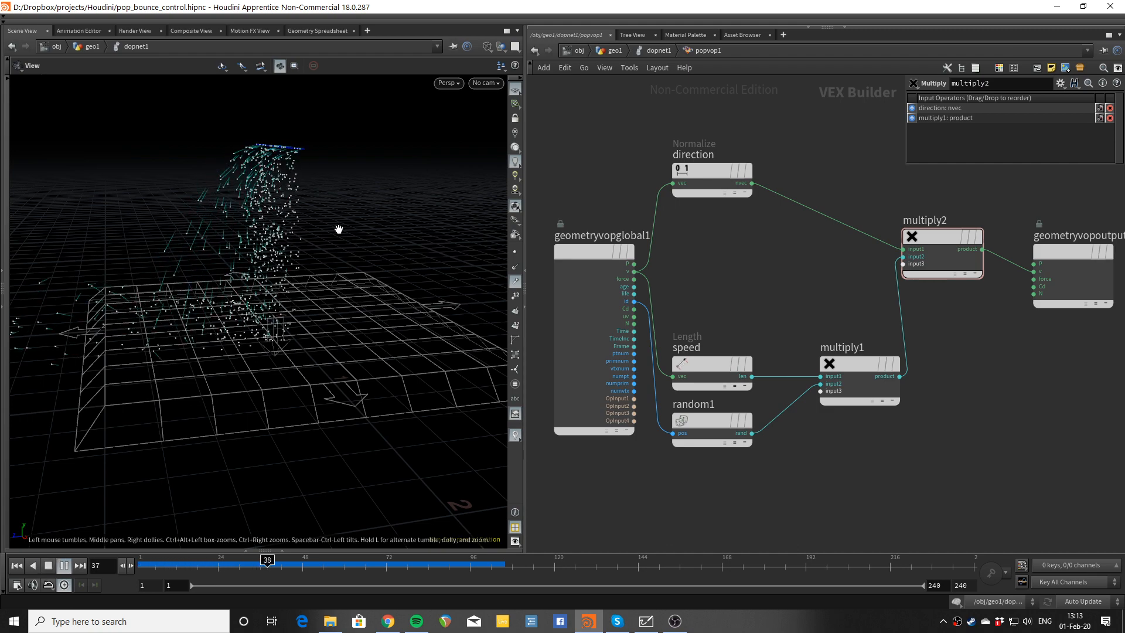
{"action": "key", "text": "ctrl+Up"}
{"action": "key", "text": "Up"}
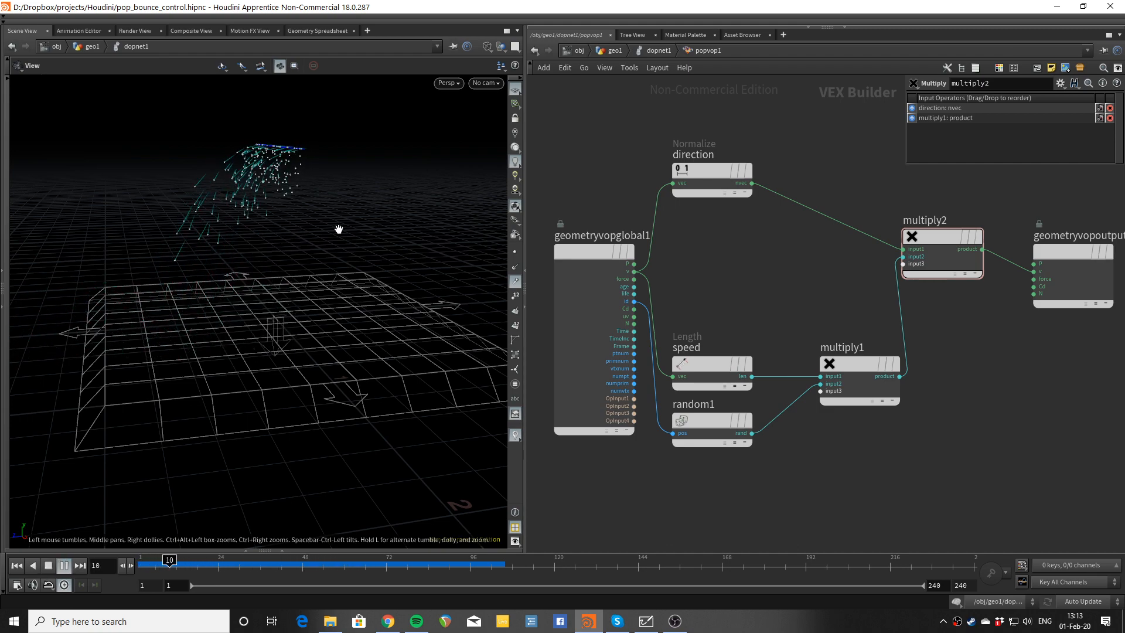
{"action": "key", "text": "ctrl+Up"}
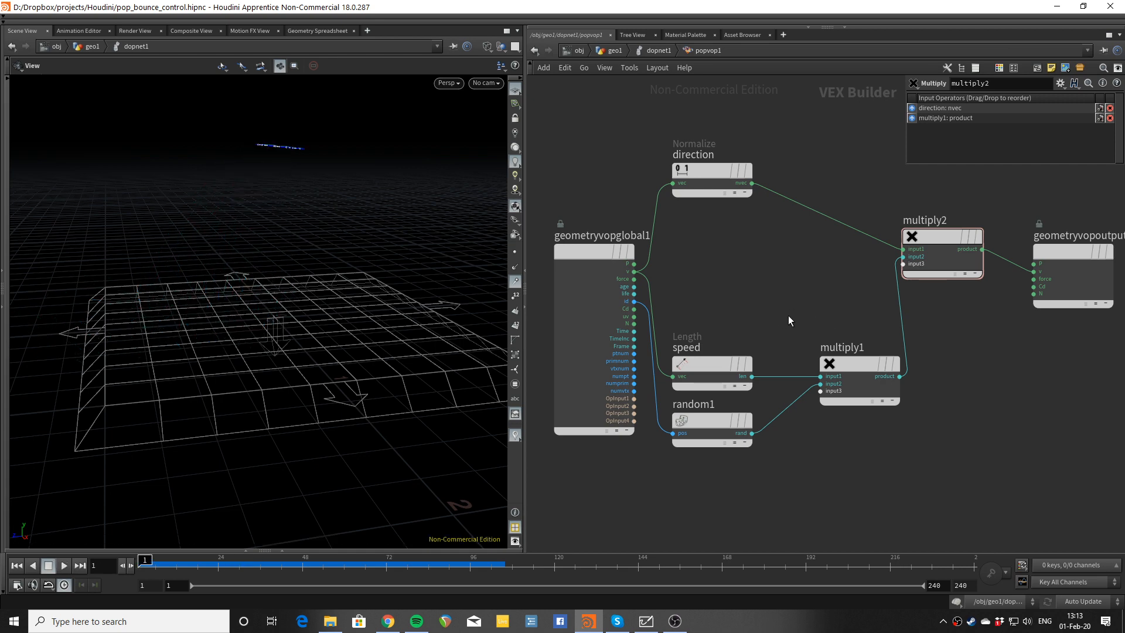
Step: Examine the speed, random1 and multiply1 nodes and how the length and random value feed the multiplication
{"action": "scroll", "coordinate": [795, 448], "scroll_direction": "up", "scroll_amount": 3}
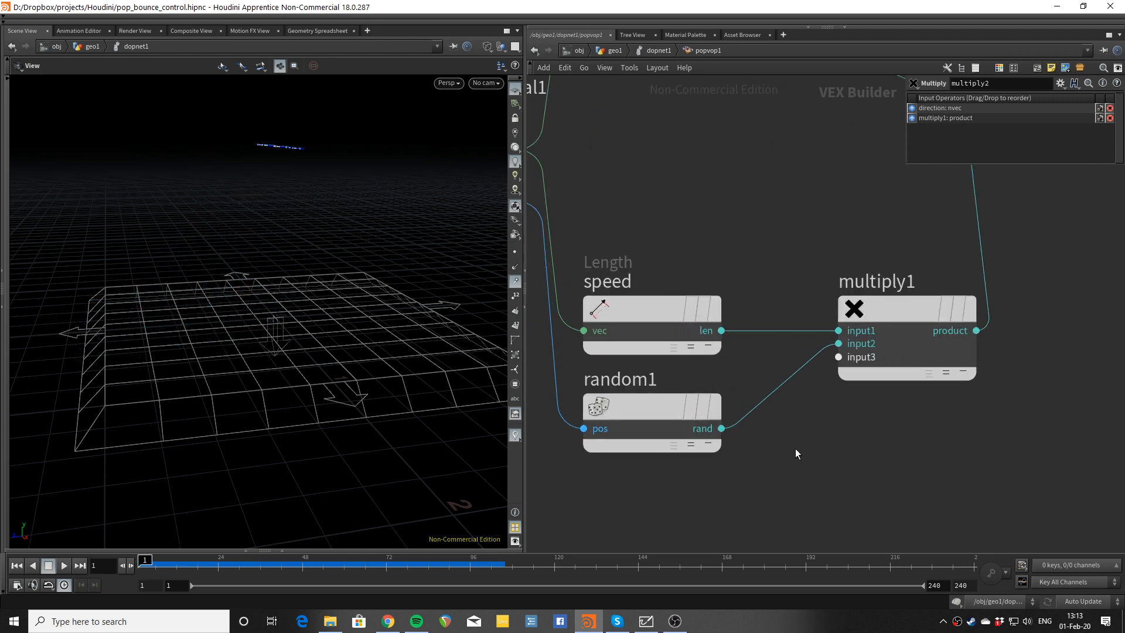
{"action": "left_click", "coordinate": [643, 308]}
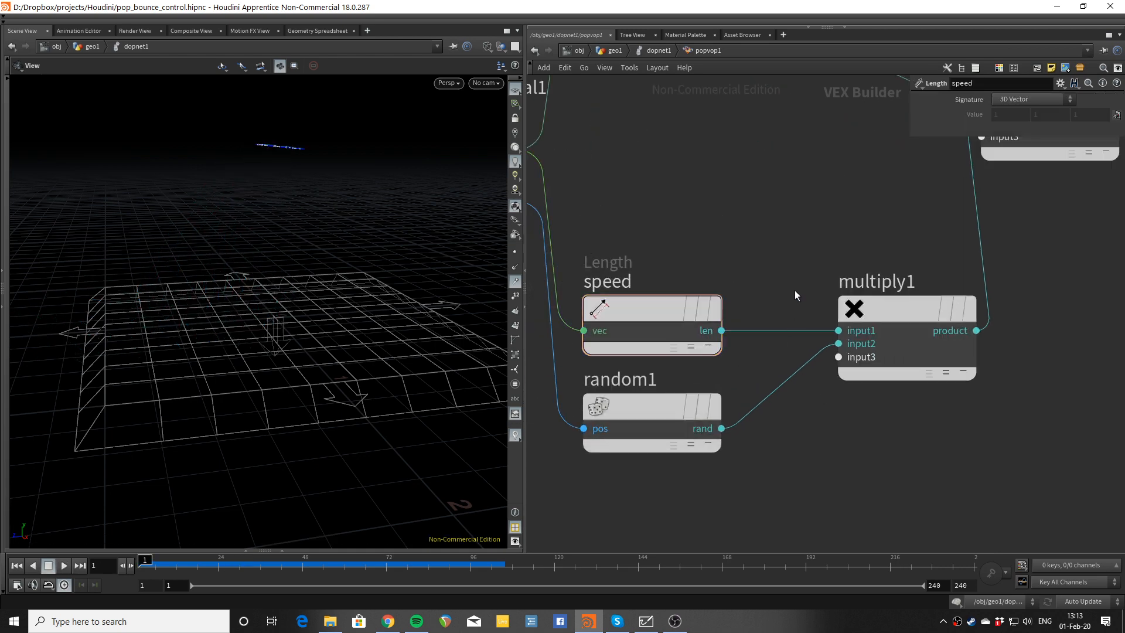
{"action": "scroll", "coordinate": [786, 283], "scroll_direction": "down", "scroll_amount": 2}
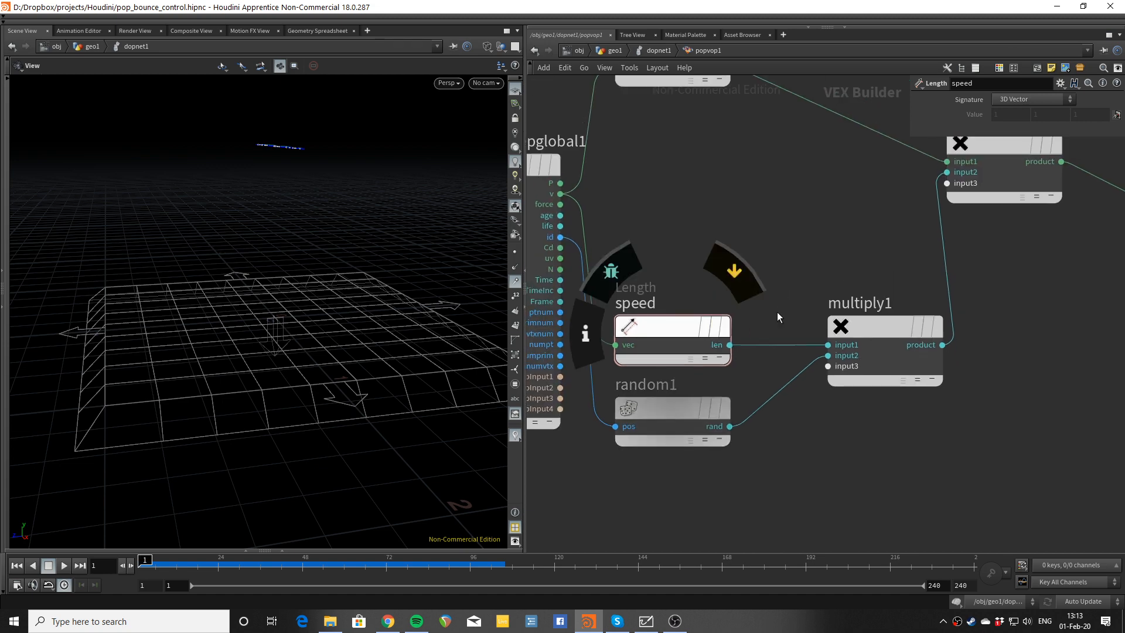
{"action": "left_click", "coordinate": [664, 404]}
{"action": "left_click", "coordinate": [665, 352]}
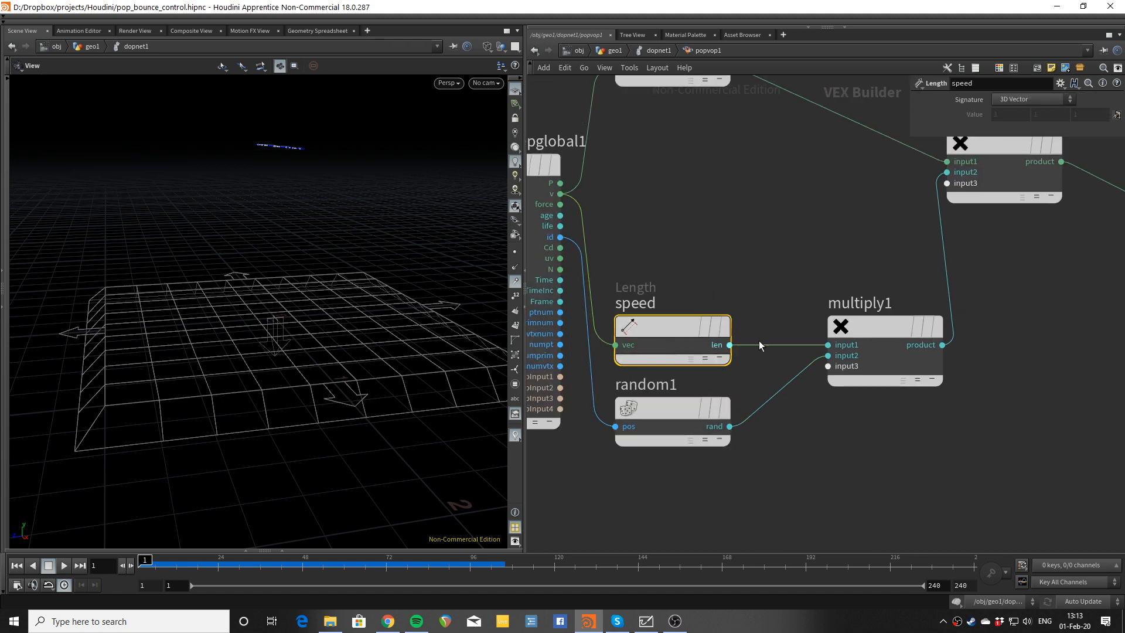
{"action": "left_click", "coordinate": [879, 330]}
{"action": "right_click", "coordinate": [511, 221]}
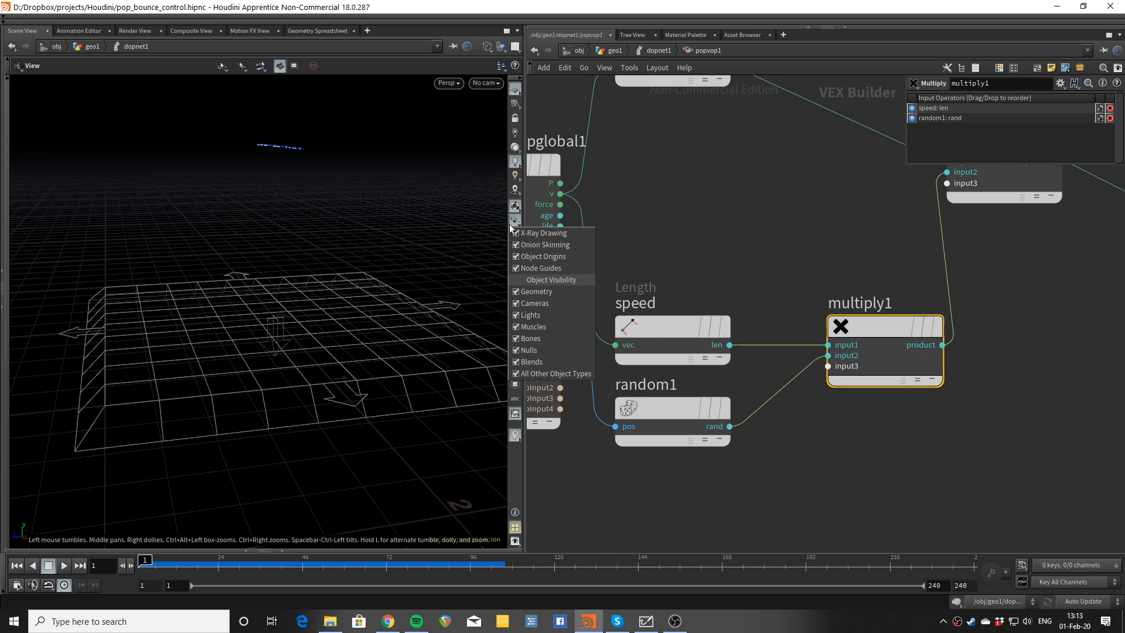
{"action": "left_click", "coordinate": [462, 219]}
Step: Play the particle simulation from a different angle and frame the whole VOP network
{"action": "key", "text": "Up"}
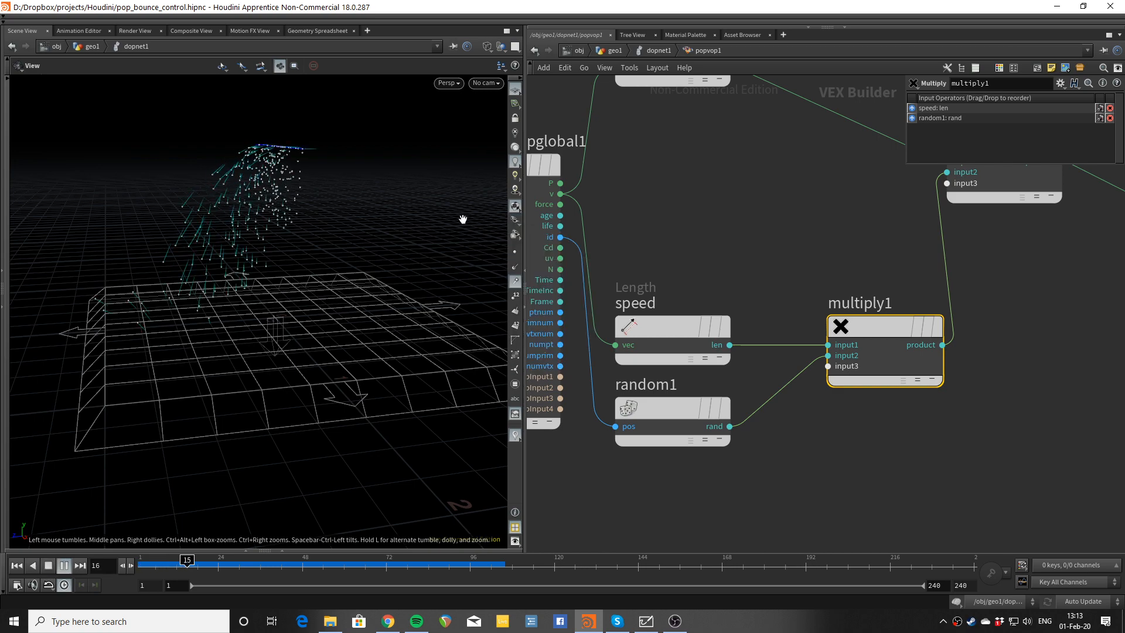
{"action": "left_click_drag", "start_coordinate": [463, 219], "coordinate": [431, 205]}
{"action": "left_click_drag", "start_coordinate": [216, 188], "coordinate": [240, 186]}
{"action": "key", "text": "h"}
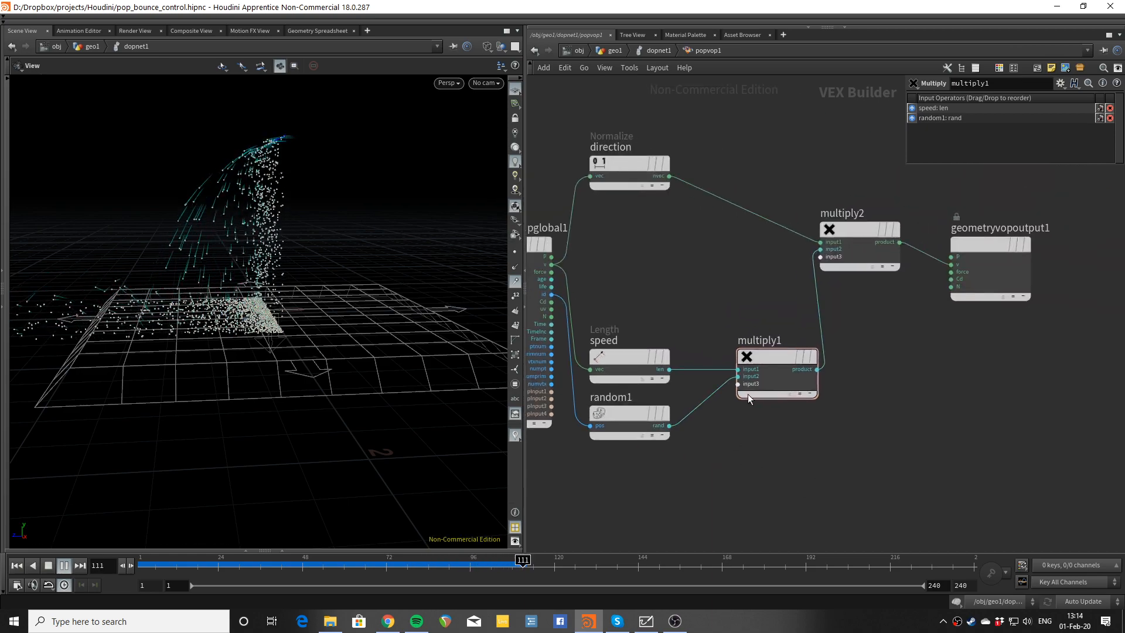
Step: Move multiply1 closer to speed and multiply2 with the output node farther away, and replay the simulation from frame 1
{"action": "left_click_drag", "start_coordinate": [752, 173], "coordinate": [1028, 499]}
{"action": "left_click_drag", "start_coordinate": [776, 358], "coordinate": [748, 353]}
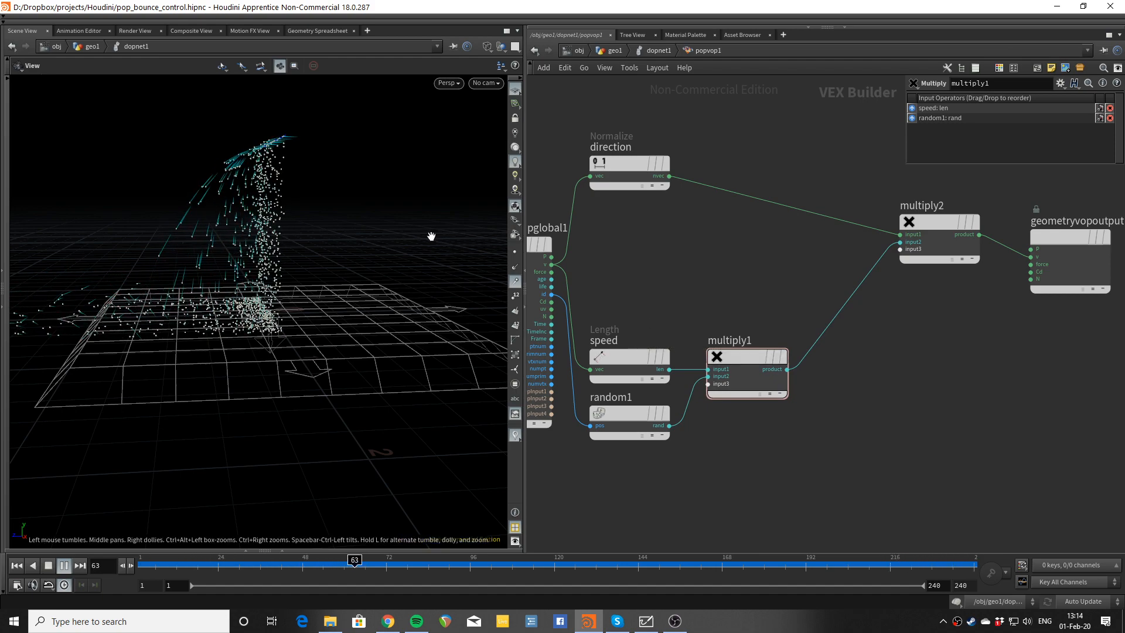
{"action": "key", "text": "ctrl+Up"}
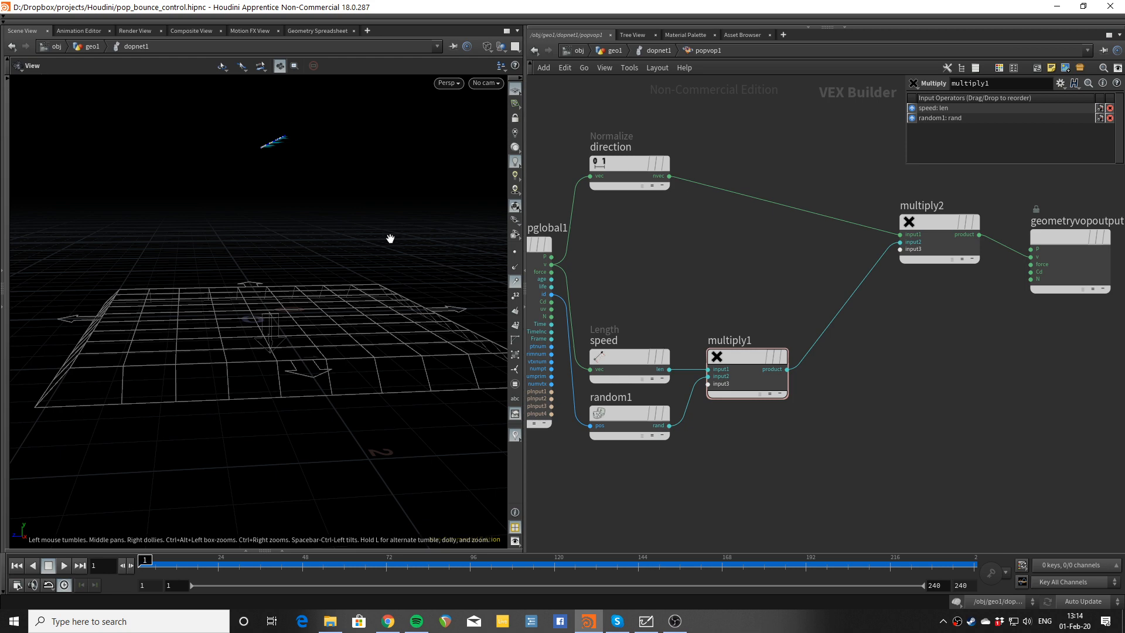
{"action": "key", "text": "Up"}
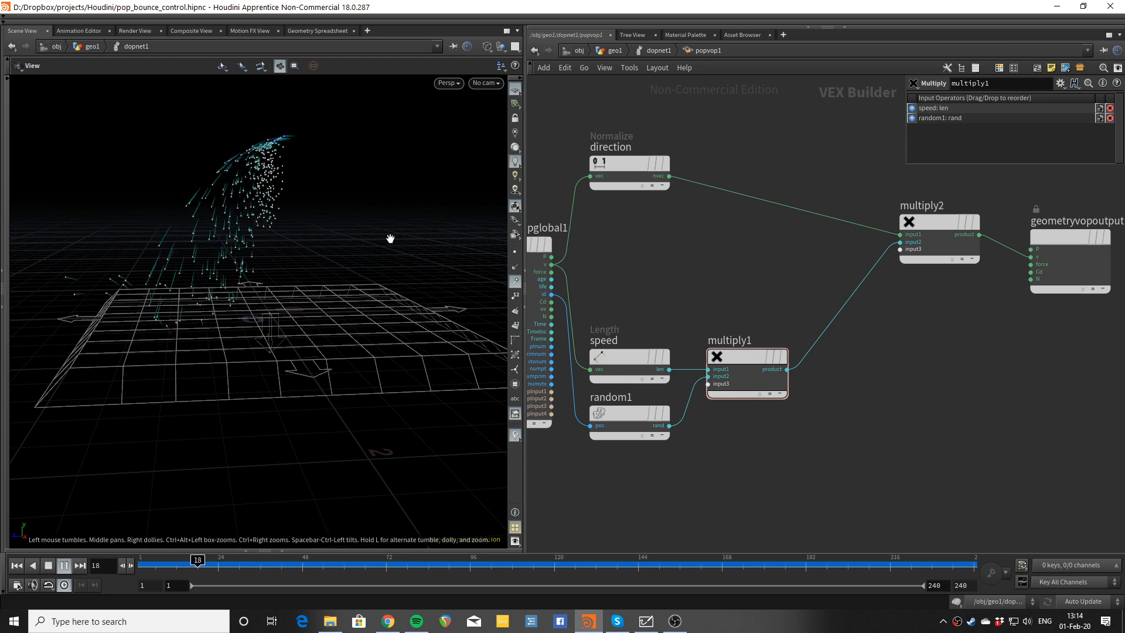
{"action": "key", "text": "ctrl+Up"}
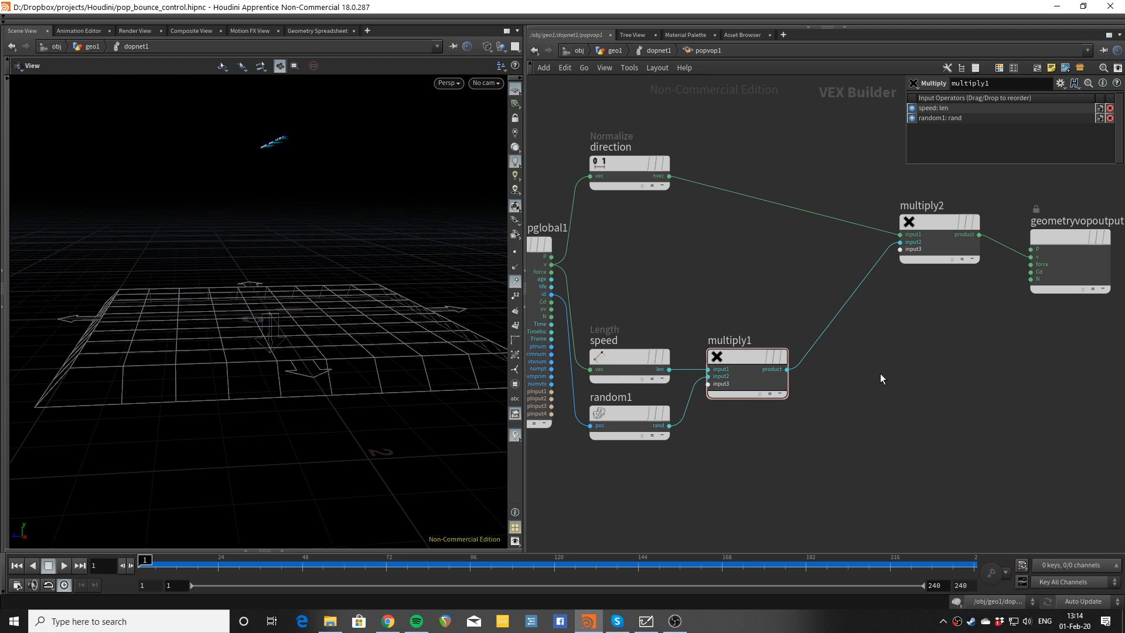
Step: Add a Mix node beyond multiply1 and move multiply1 lower to clear a path from speed to the Mix node
{"action": "key", "text": "Tab"}
{"action": "type", "text": "mix"}
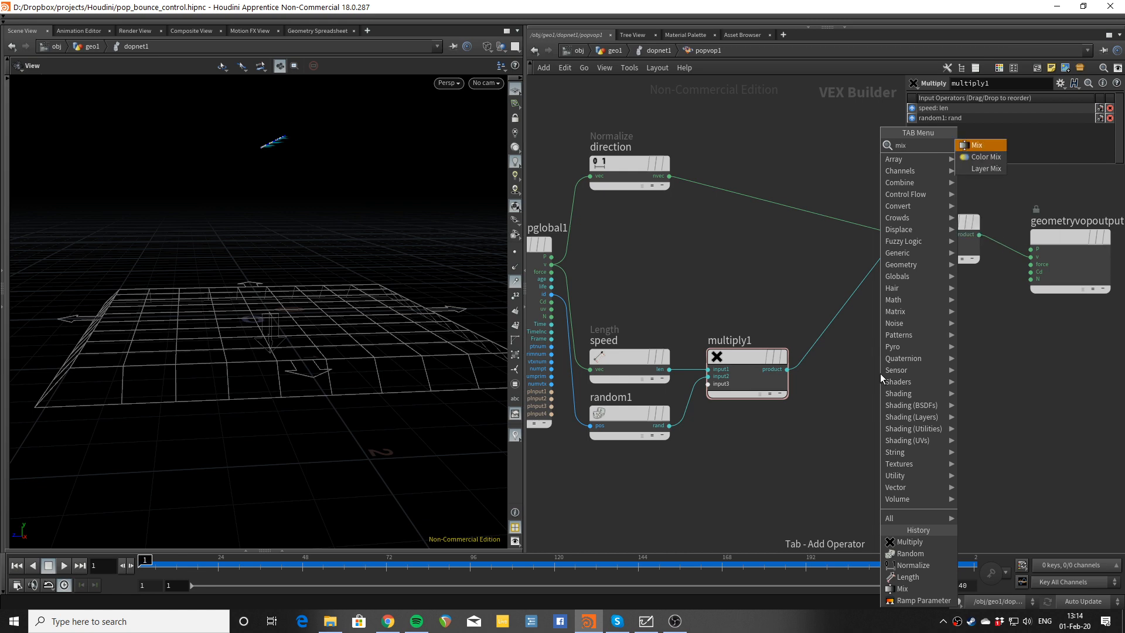
{"action": "key", "text": "Return"}
{"action": "left_click", "coordinate": [876, 399]}
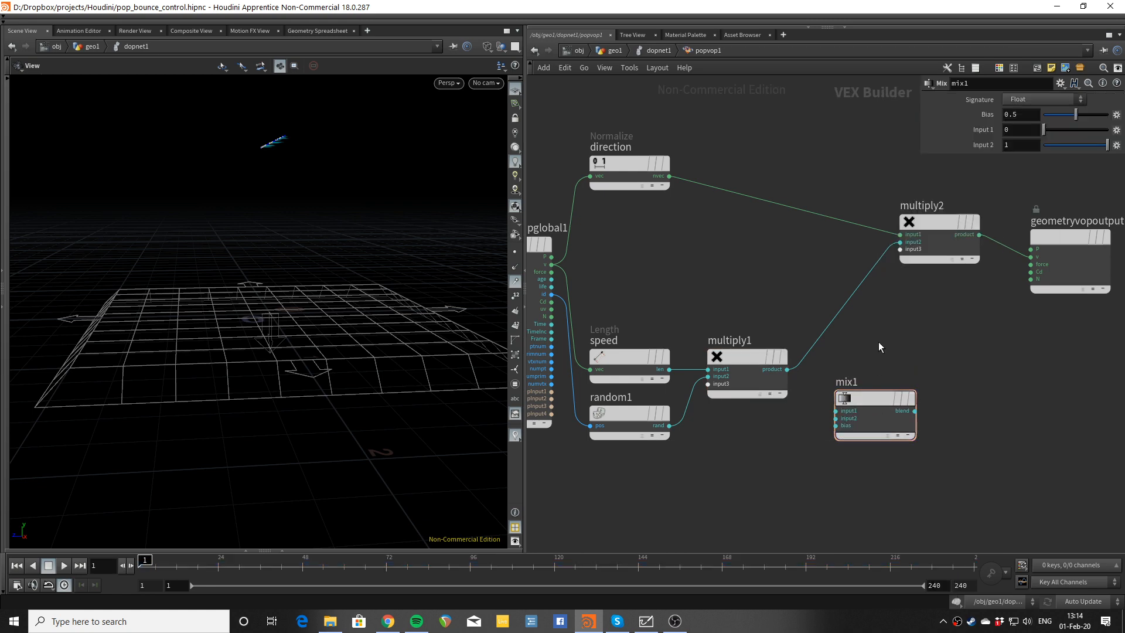
{"action": "scroll", "coordinate": [878, 342], "scroll_direction": "up", "scroll_amount": 3}
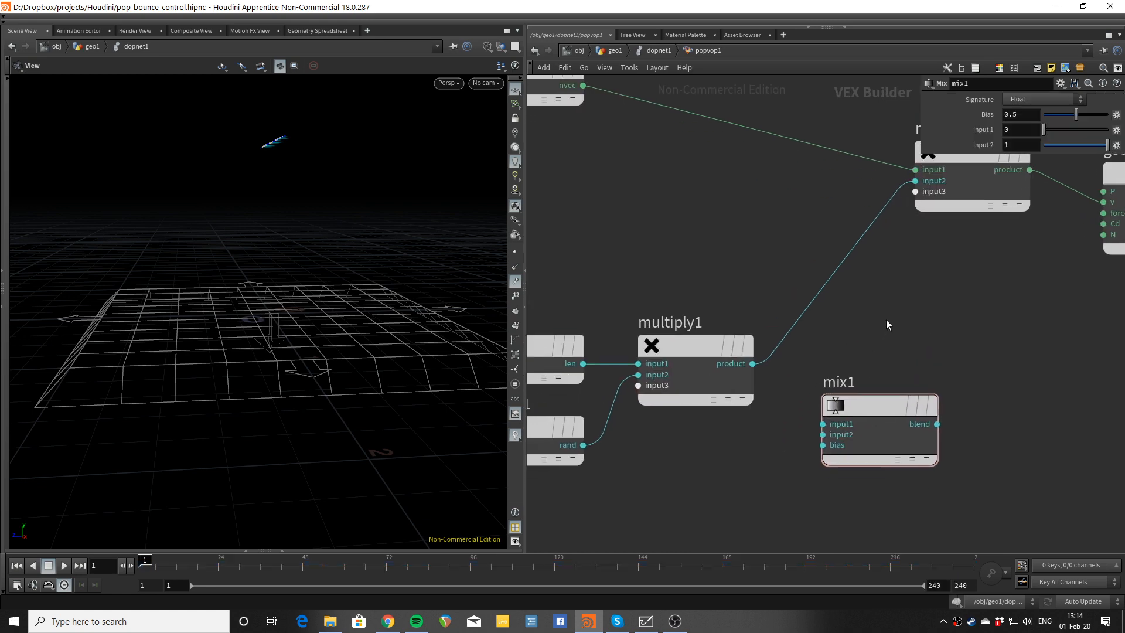
{"action": "middle_click_drag", "start_coordinate": [886, 324], "coordinate": [907, 295]}
{"action": "middle_click_drag", "start_coordinate": [719, 487], "coordinate": [758, 415]}
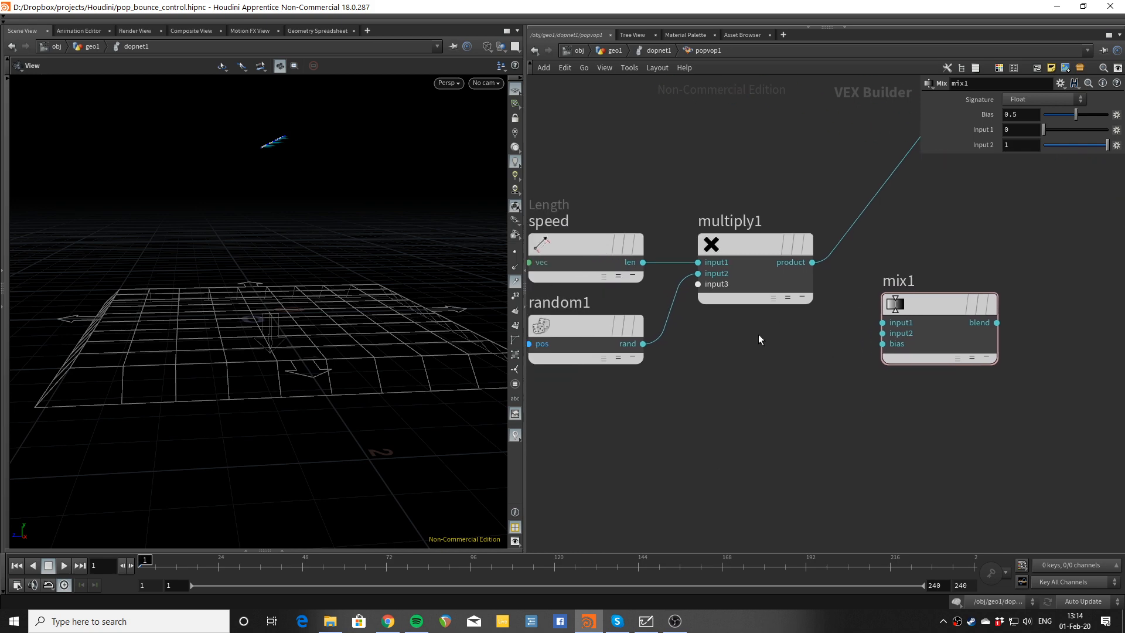
{"action": "left_click_drag", "start_coordinate": [761, 247], "coordinate": [756, 366]}
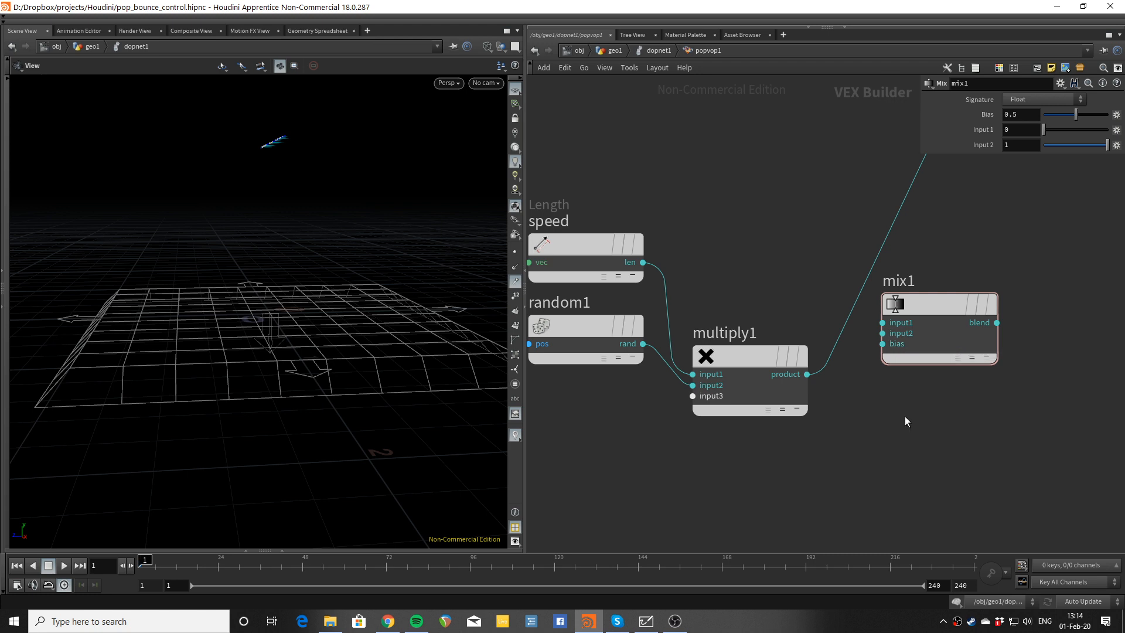
{"action": "middle_click_drag", "start_coordinate": [823, 299], "coordinate": [809, 329]}
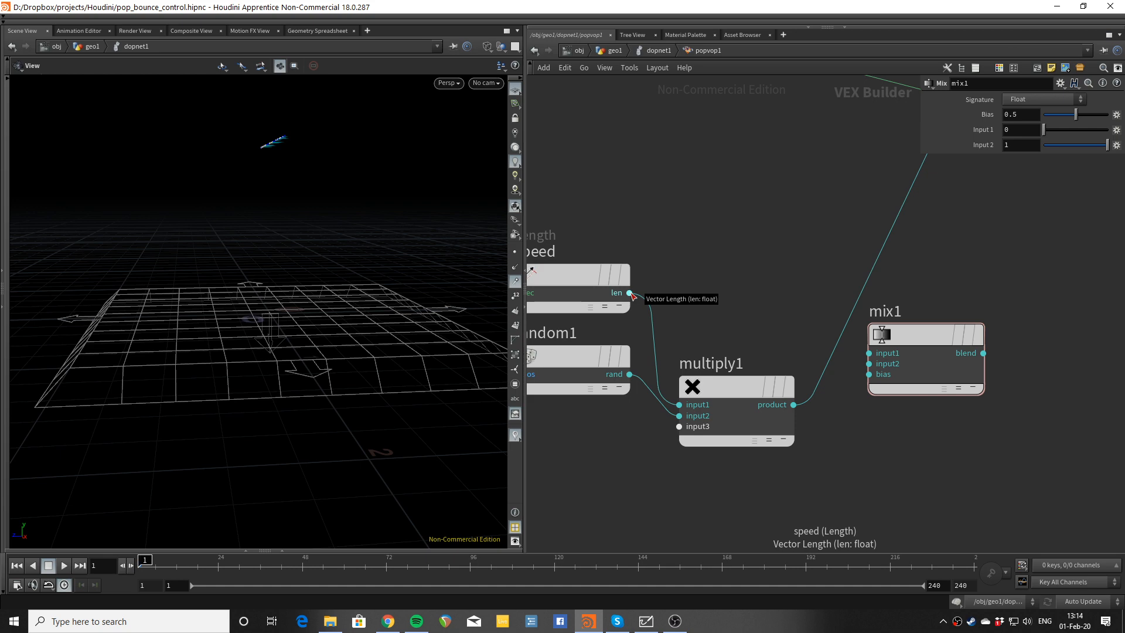
Step: Wire speed's len and multiply1's product into mix1's input1 and input2, and mix1's blend into multiply2's input2
{"action": "left_click_drag", "start_coordinate": [630, 293], "coordinate": [870, 354]}
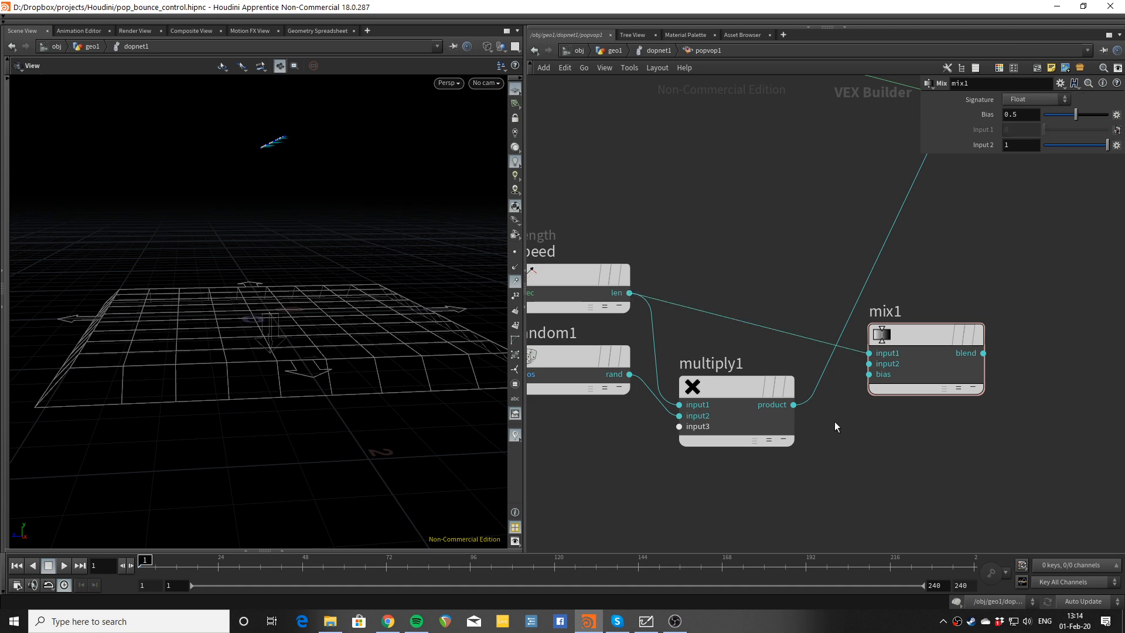
{"action": "left_click_drag", "start_coordinate": [793, 405], "coordinate": [870, 364]}
{"action": "scroll", "coordinate": [864, 437], "scroll_direction": "down", "scroll_amount": 3}
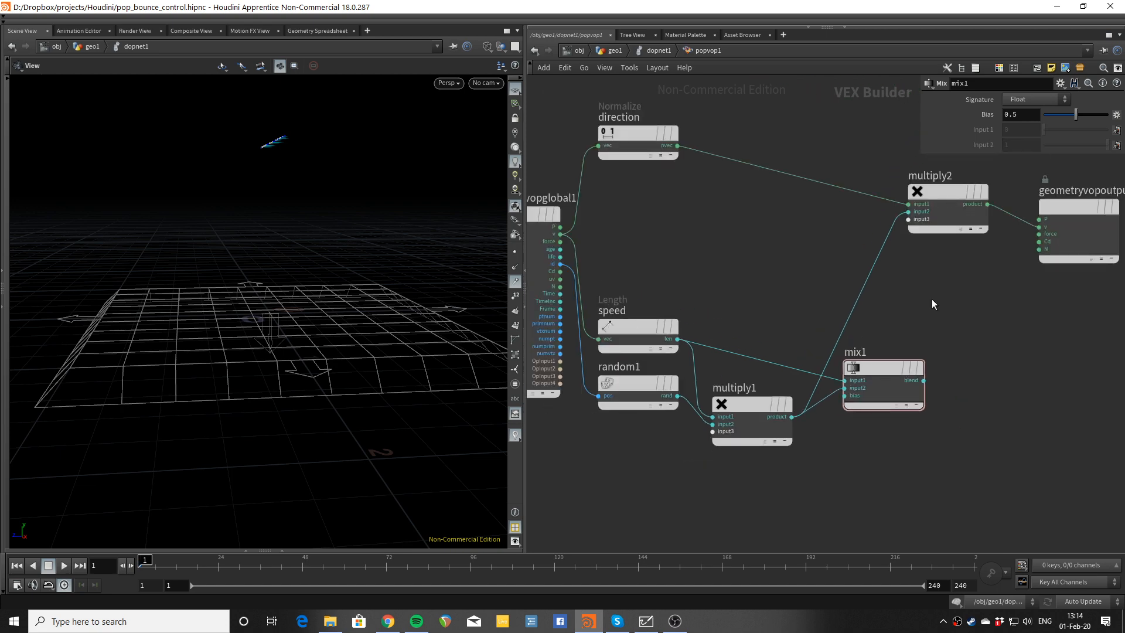
{"action": "left_click_drag", "start_coordinate": [908, 212], "coordinate": [920, 381]}
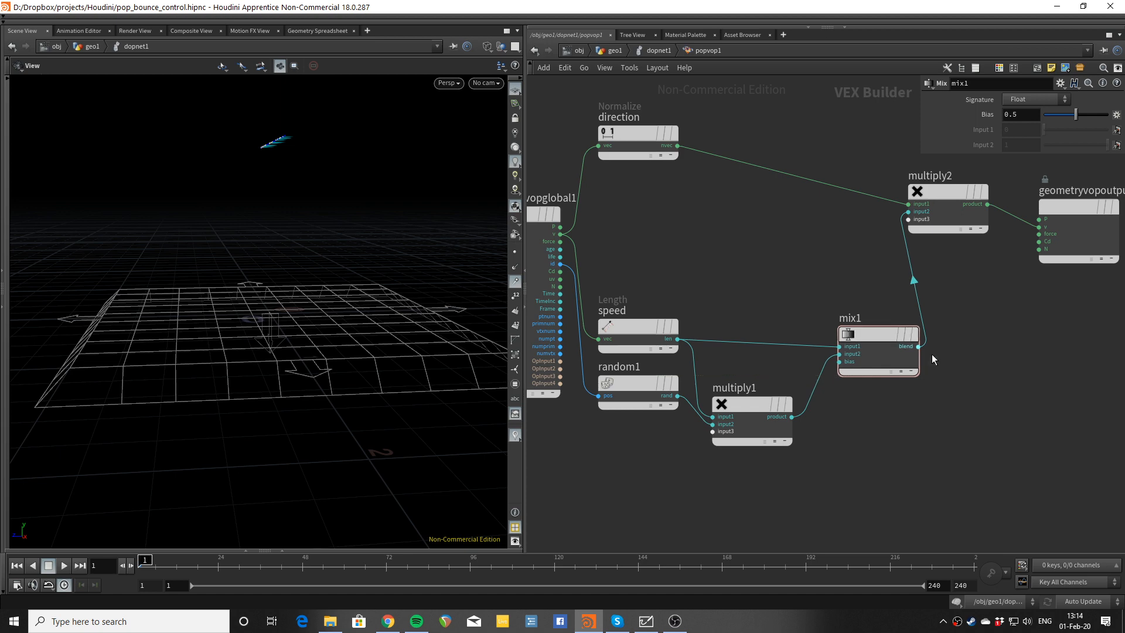
Step: Move multiply2 and the geometry output node farther away from mix1
{"action": "middle_click_drag", "start_coordinate": [948, 355], "coordinate": [856, 376]}
{"action": "left_click_drag", "start_coordinate": [843, 184], "coordinate": [1077, 352]}
{"action": "mouse_move", "coordinate": [895, 226]}
{"action": "left_mouse_down"}
{"action": "mouse_move", "coordinate": [924, 226]}
{"action": "mouse_move", "coordinate": [874, 216]}
{"action": "mouse_move", "coordinate": [909, 213]}
{"action": "left_mouse_up"}
{"action": "left_click", "coordinate": [809, 293]}
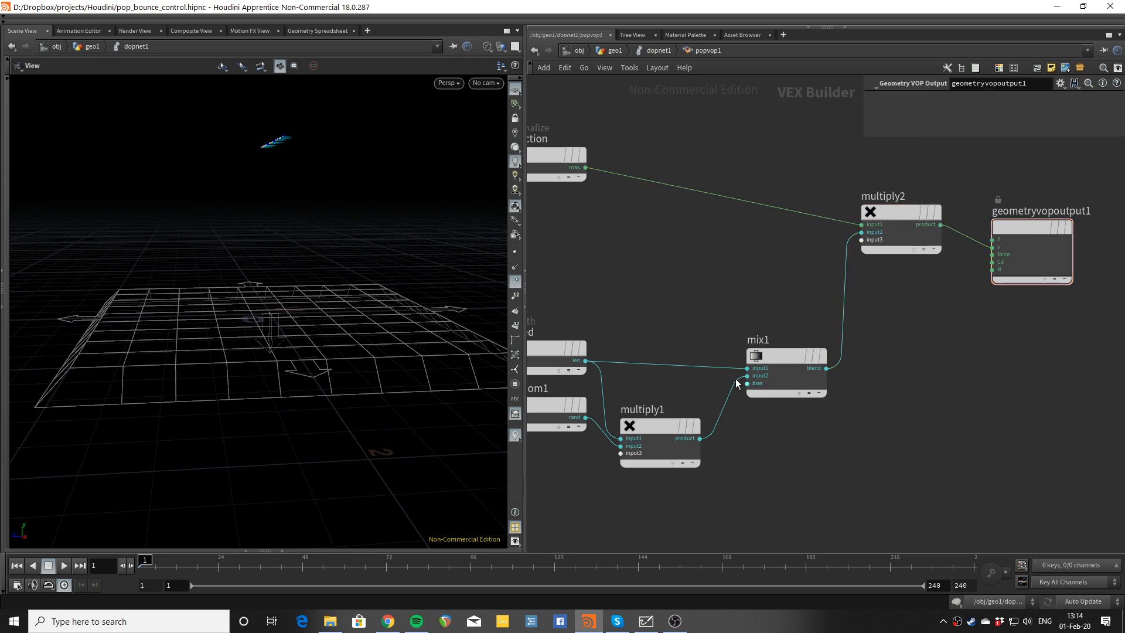
Step: Play the simulation, try mix1's Bias at 0, and set the Bias to 0.376
{"action": "left_click", "coordinate": [793, 356]}
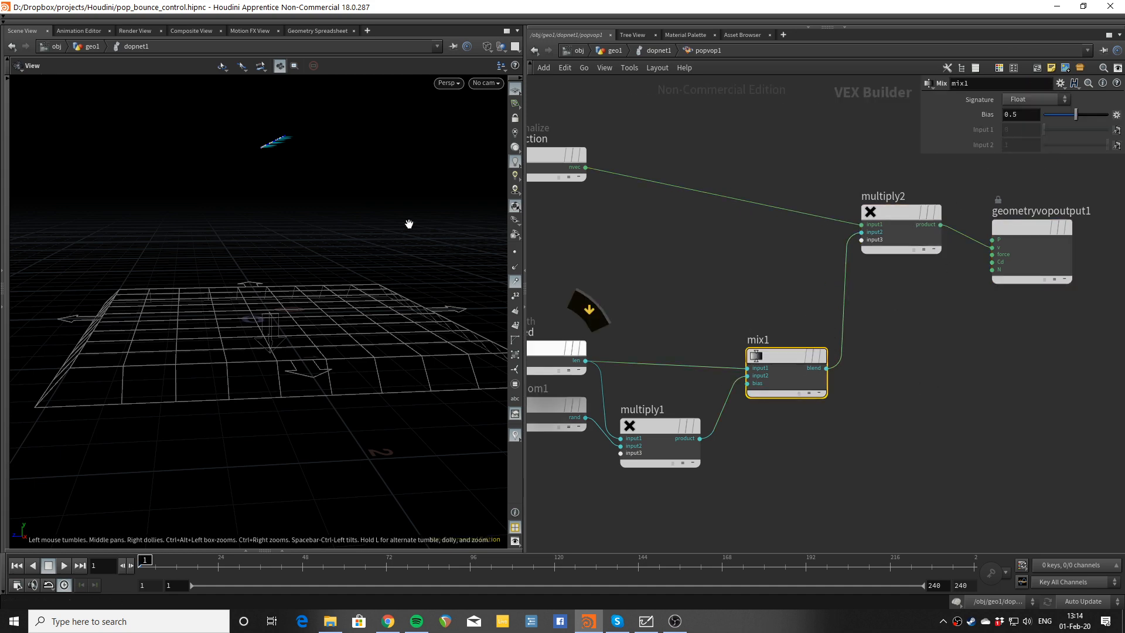
{"action": "key", "text": "Up"}
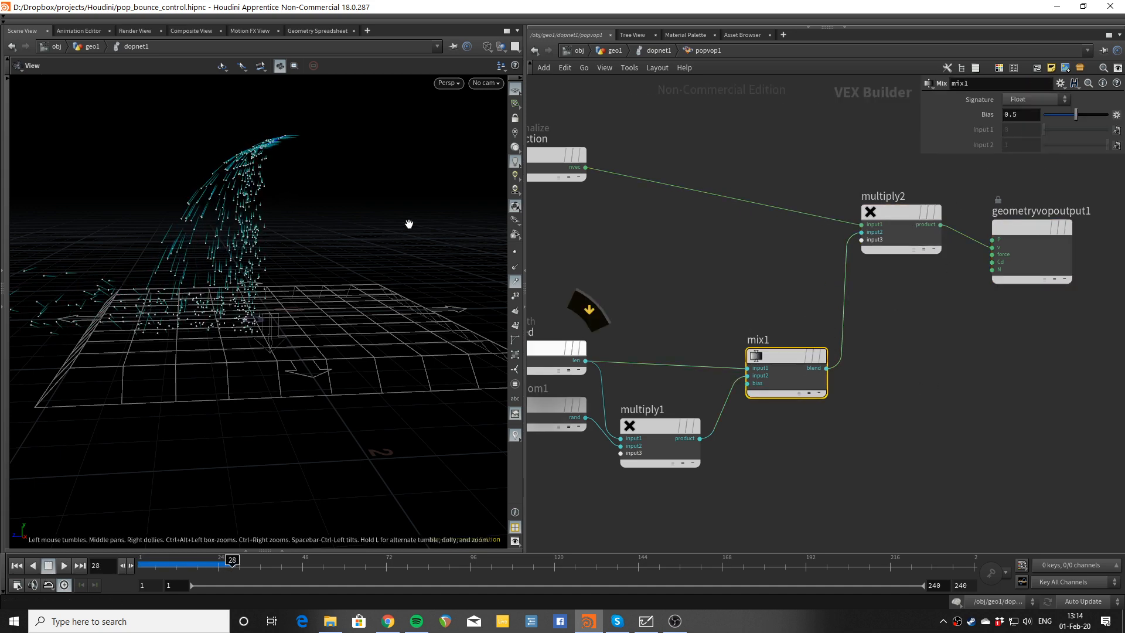
{"action": "left_click_drag", "start_coordinate": [1057, 116], "coordinate": [1034, 118]}
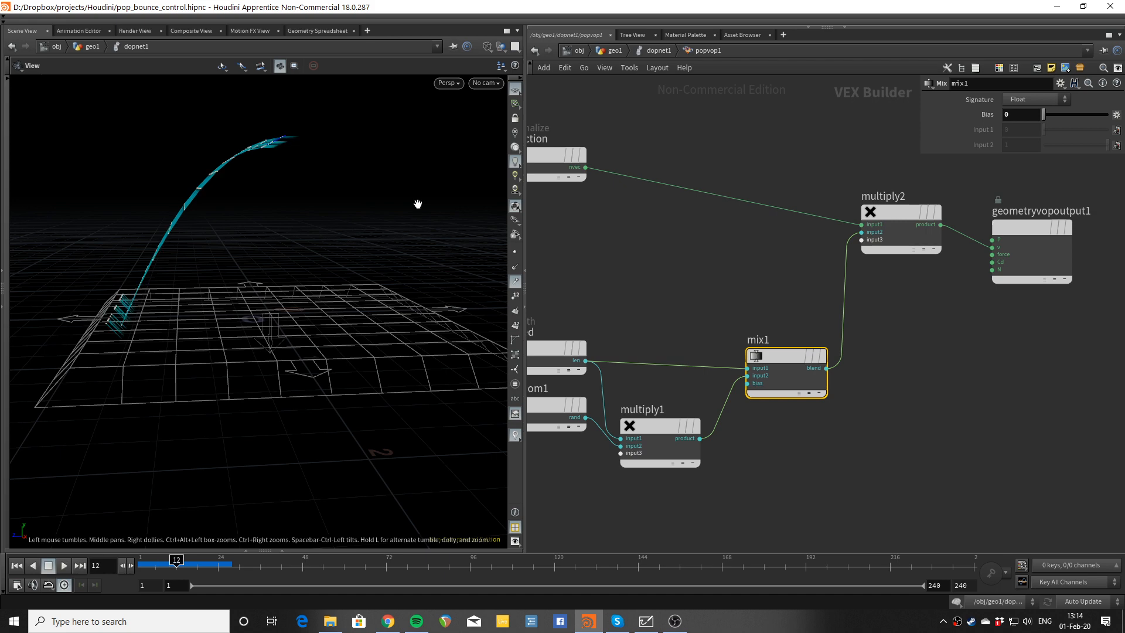
{"action": "left_click_drag", "start_coordinate": [1045, 114], "coordinate": [1098, 116]}
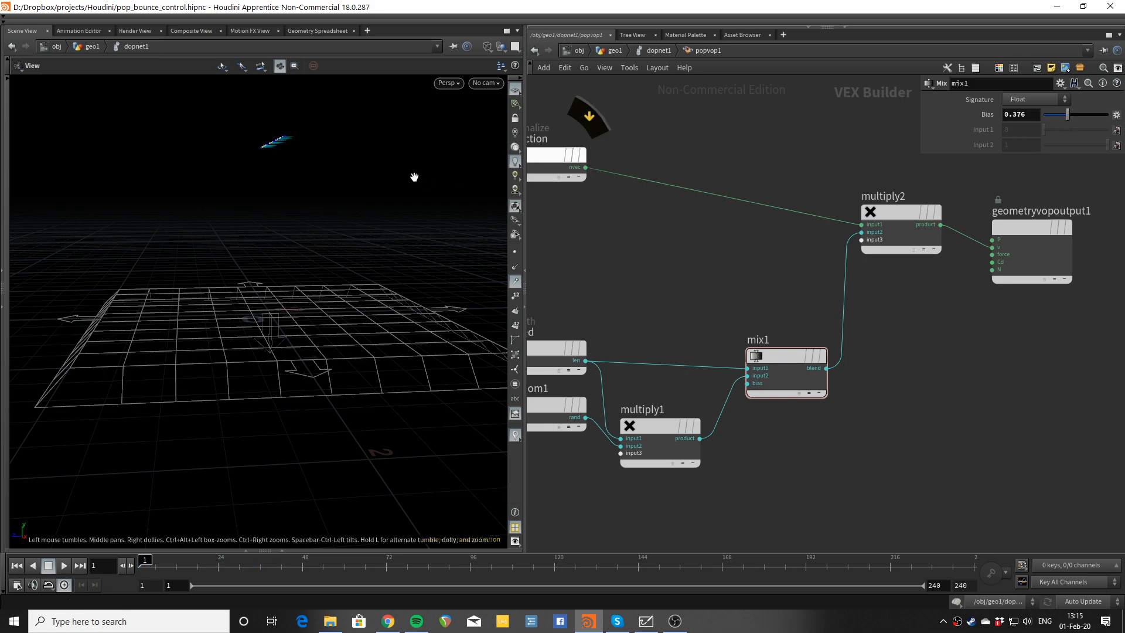
Step: Play the simulation with the adjusted mix Bias, viewing it from a slightly different angle, and replay it from the start
{"action": "key", "text": "Up"}
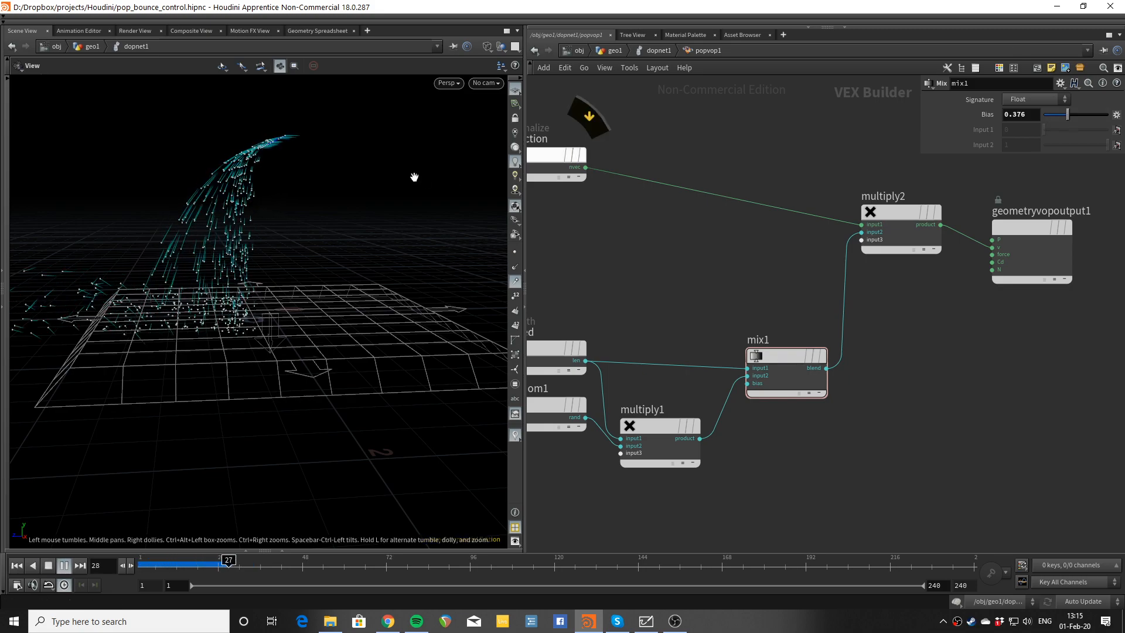
{"action": "mouse_move", "coordinate": [318, 226]}
{"action": "left_mouse_down"}
{"action": "mouse_move", "coordinate": [389, 254]}
{"action": "mouse_move", "coordinate": [291, 244]}
{"action": "mouse_move", "coordinate": [390, 233]}
{"action": "mouse_move", "coordinate": [325, 228]}
{"action": "left_mouse_up"}
{"action": "key", "text": "ctrl+Left"}
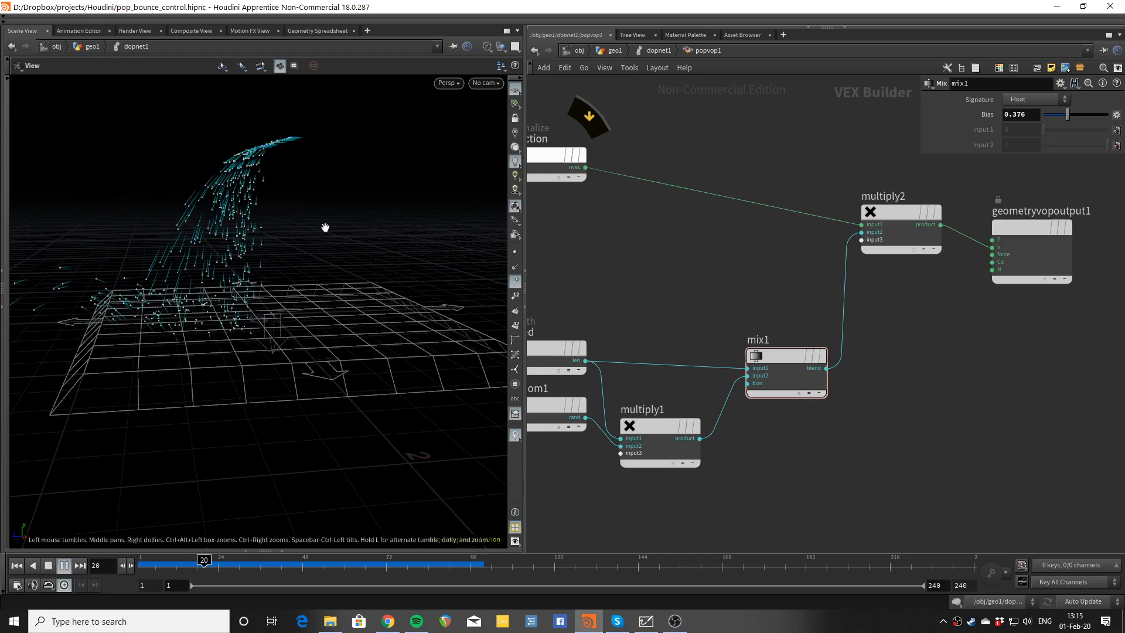
{"action": "key", "text": "Up"}
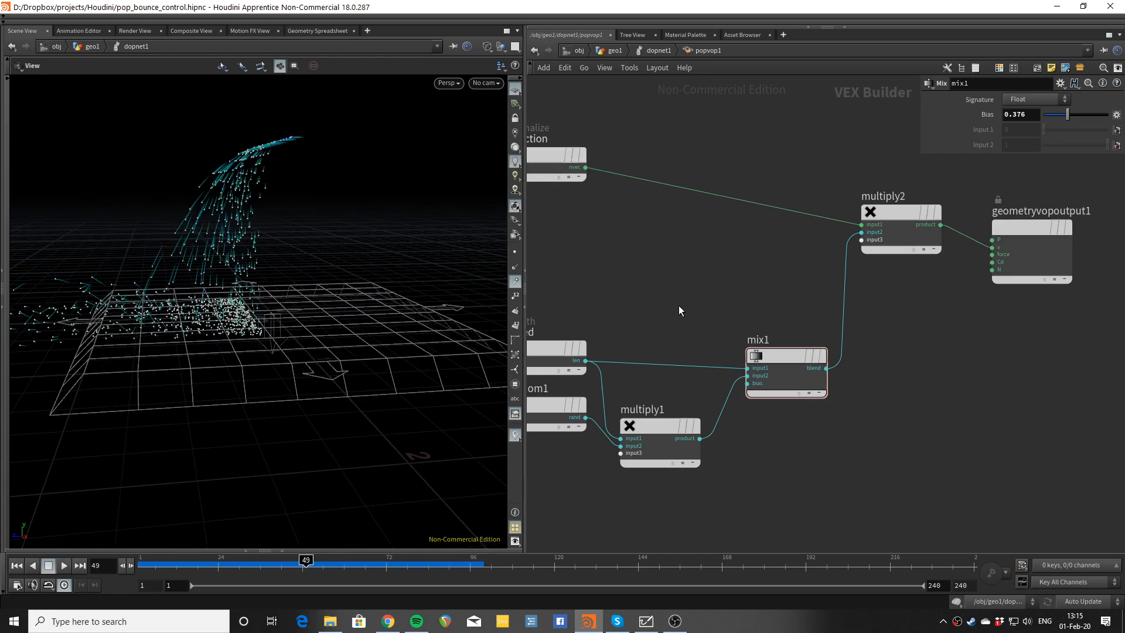
Step: Move random1 lower, in line with multiply1's input2
{"action": "middle_click_drag", "start_coordinate": [683, 306], "coordinate": [729, 258]}
{"action": "middle_click_drag", "start_coordinate": [656, 258], "coordinate": [687, 250]}
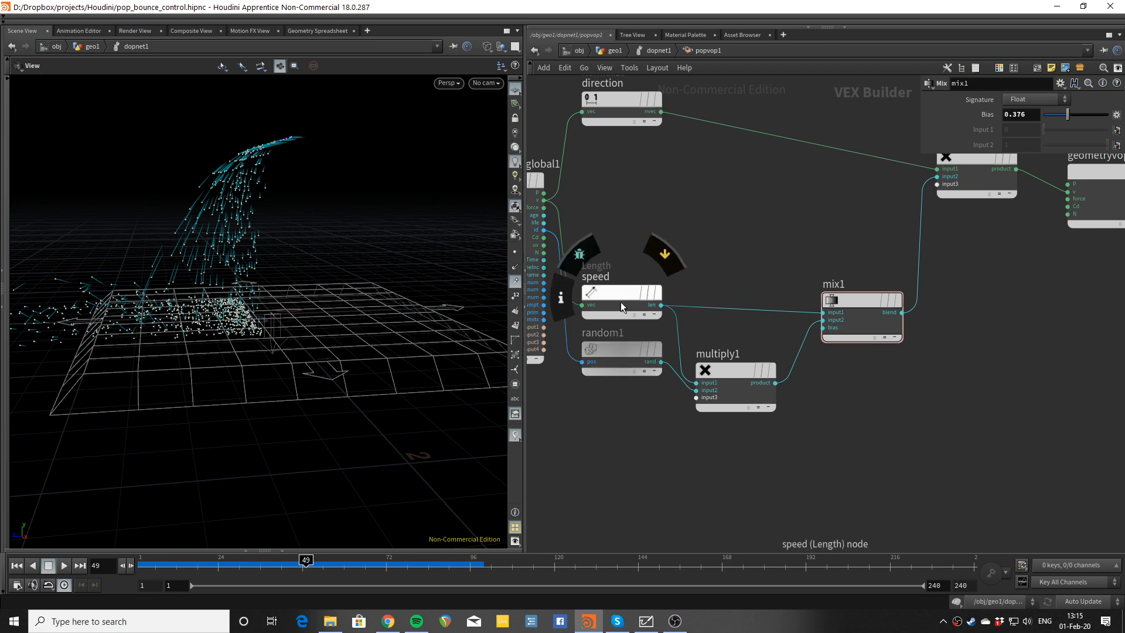
{"action": "scroll", "coordinate": [650, 275], "scroll_direction": "up", "scroll_amount": 3}
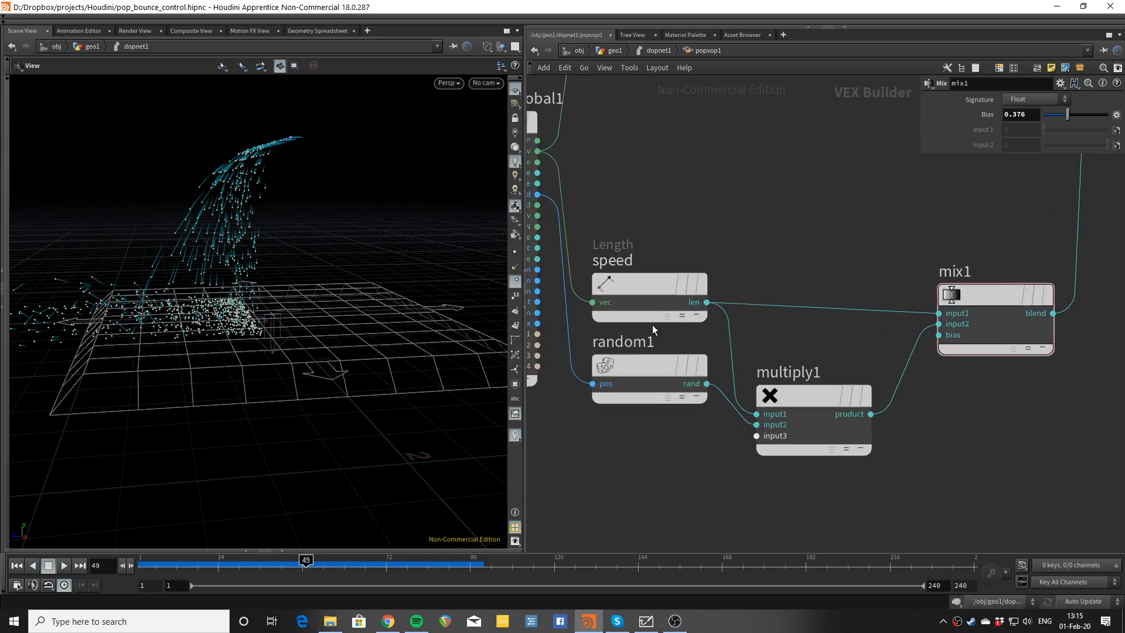
{"action": "left_click_drag", "start_coordinate": [655, 353], "coordinate": [659, 400]}
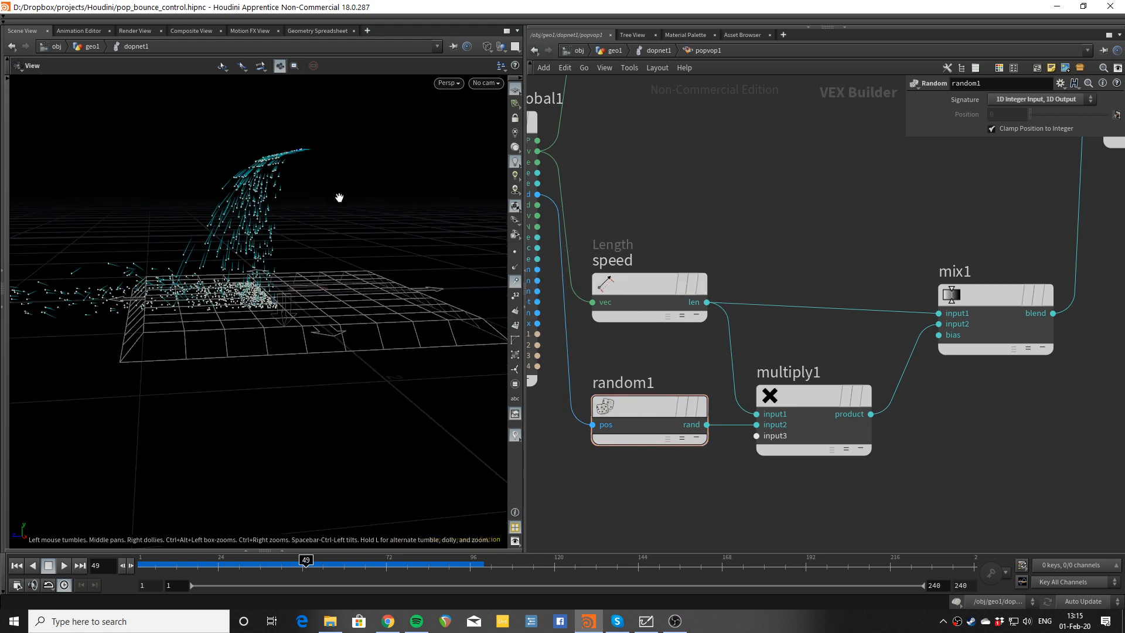
{"action": "left_click_drag", "start_coordinate": [340, 196], "coordinate": [337, 269]}
{"action": "left_click", "coordinate": [646, 395]}
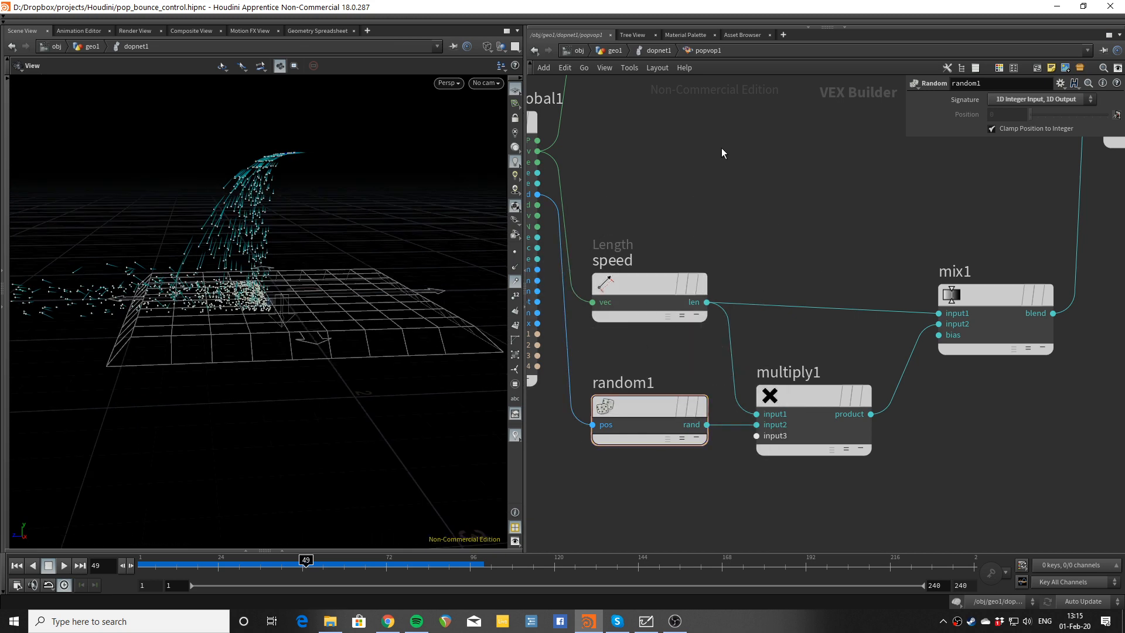
Step: In dopnet1, set popvelocity1's Scale to 6 and play the simulation from a slightly different angle
{"action": "left_click", "coordinate": [658, 51]}
{"action": "left_click", "coordinate": [720, 289]}
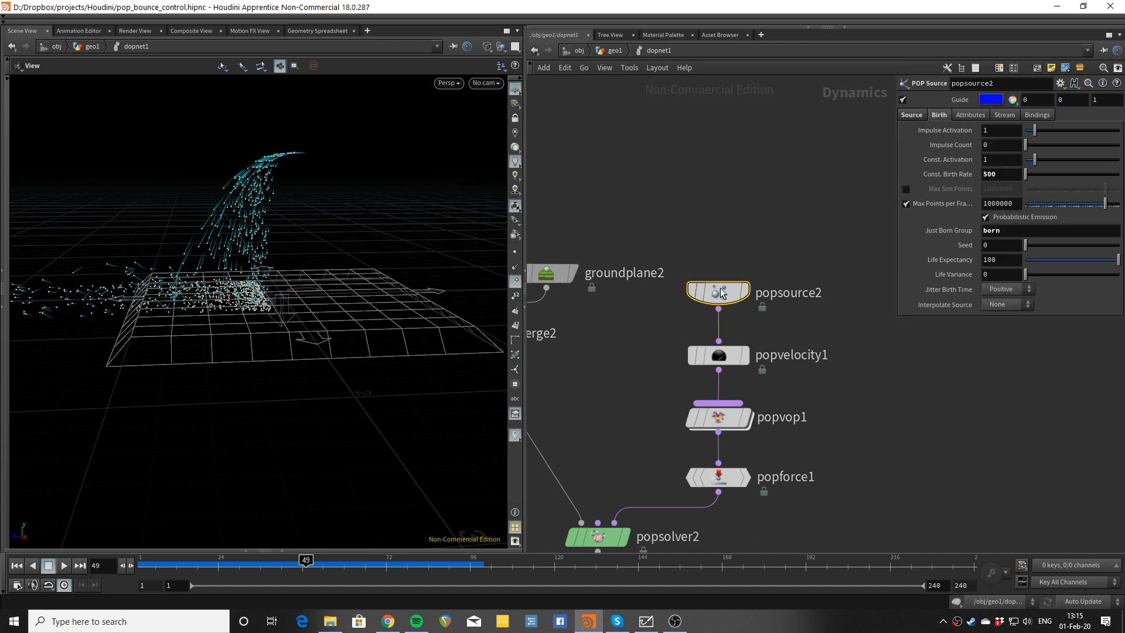
{"action": "left_click", "coordinate": [720, 356]}
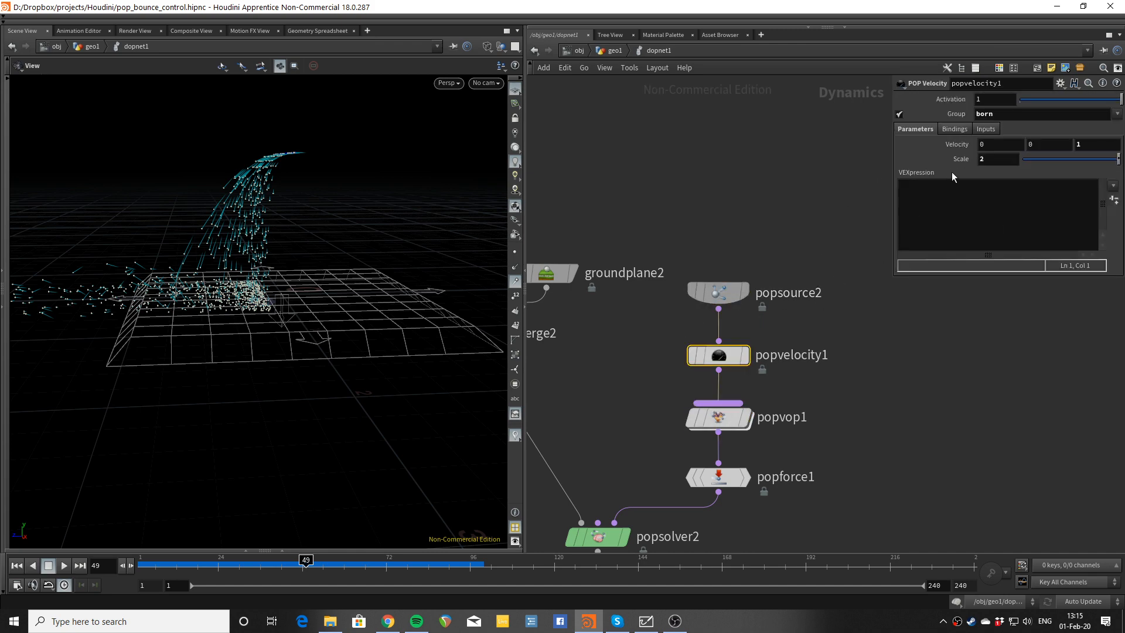
{"action": "left_click", "coordinate": [988, 161]}
{"action": "type", "text": "6"}
{"action": "key", "text": "Return"}
{"action": "key", "text": "Up"}
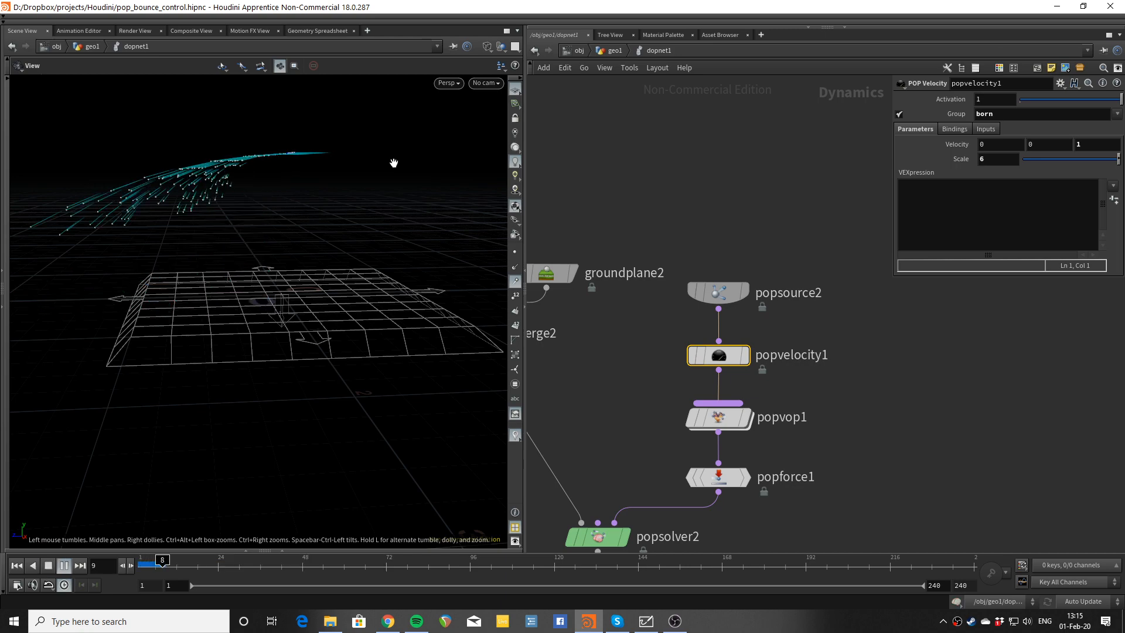
{"action": "left_click_drag", "start_coordinate": [394, 161], "coordinate": [252, 205]}
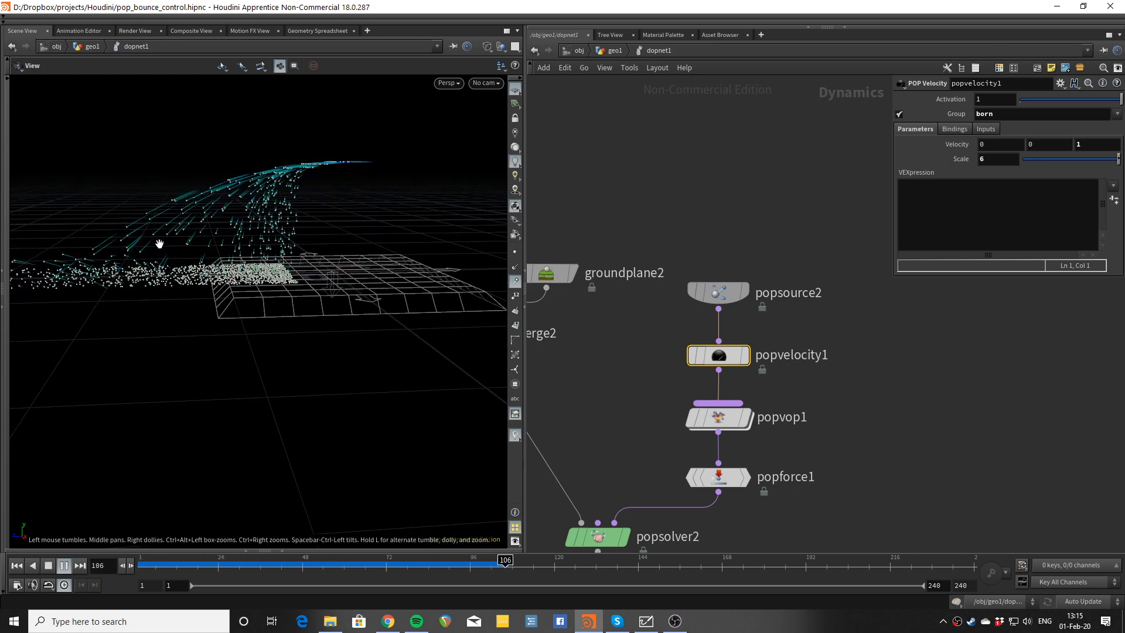
{"action": "key", "text": "Up"}
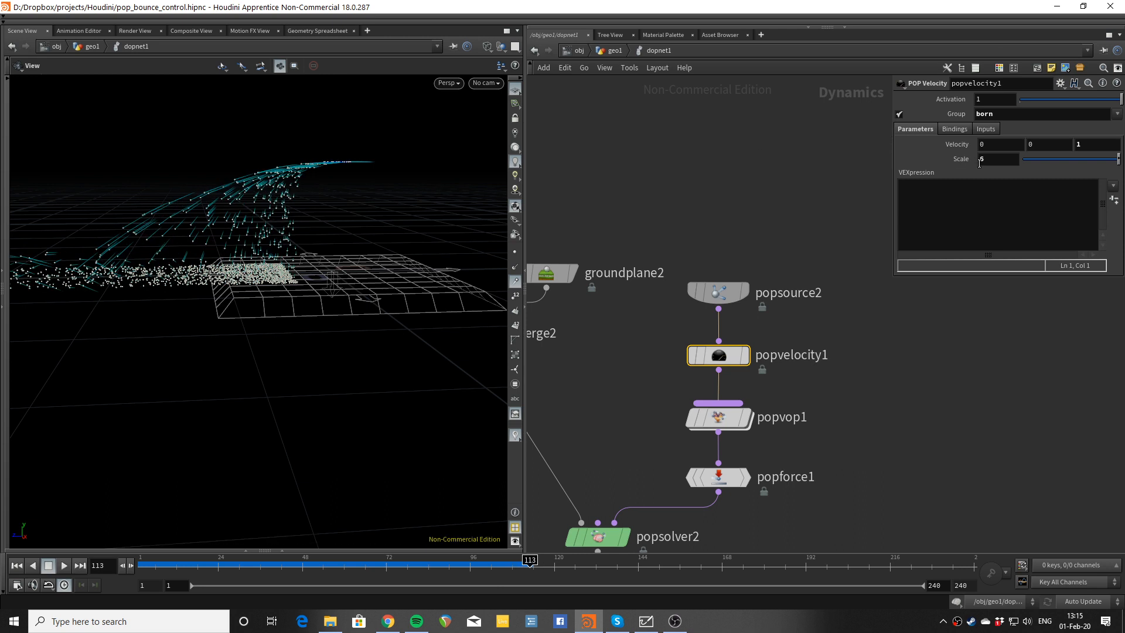
Step: Replay the simulation from the start with popvelocity1's Scale kept at 6, and rewind to the first frame
{"action": "type", "text": "6"}
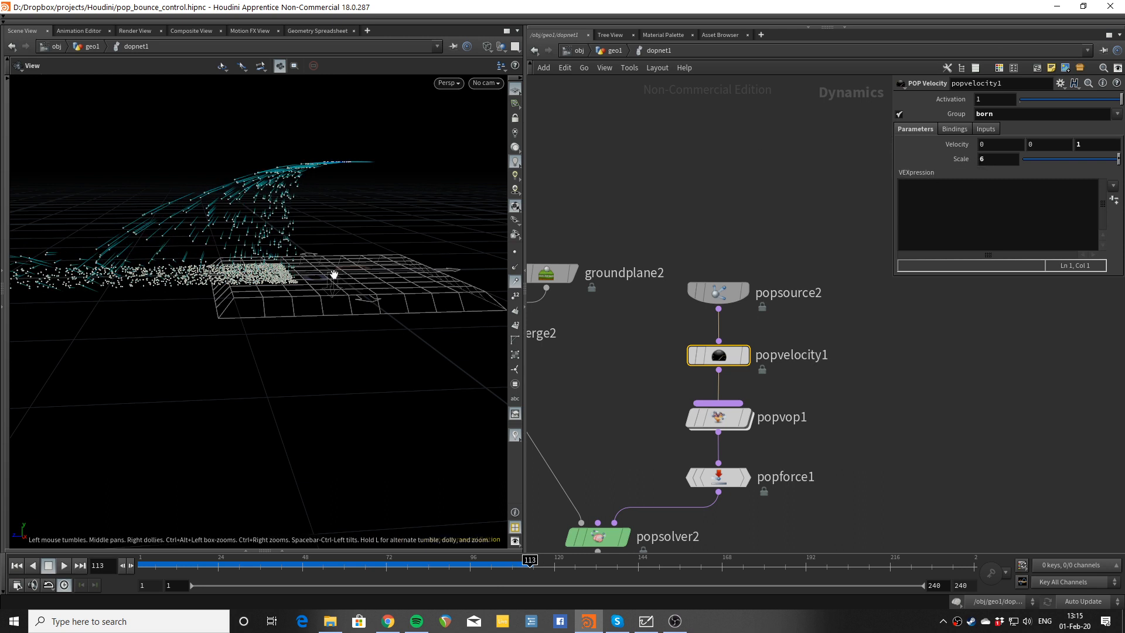
{"action": "key", "text": "ctrl+Up"}
{"action": "key", "text": "Up"}
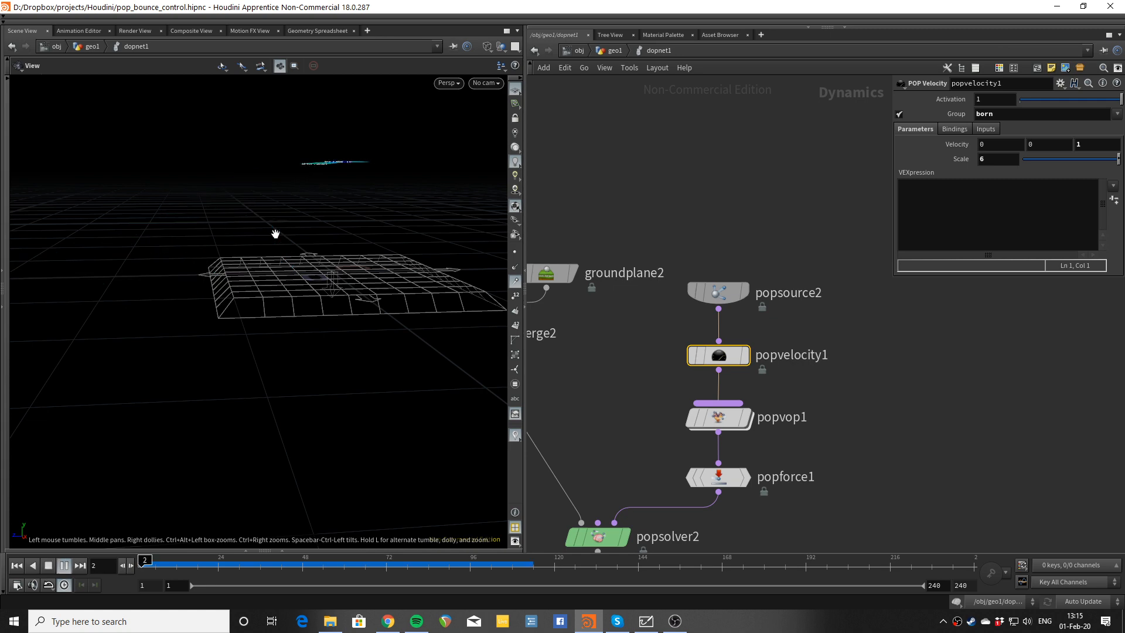
{"action": "key", "text": "ctrl+Up"}
Step: Inside popvop1, cut the wire from speed's len output to multiply1 so only random1 feeds the multiply
{"action": "double_click", "coordinate": [718, 355]}
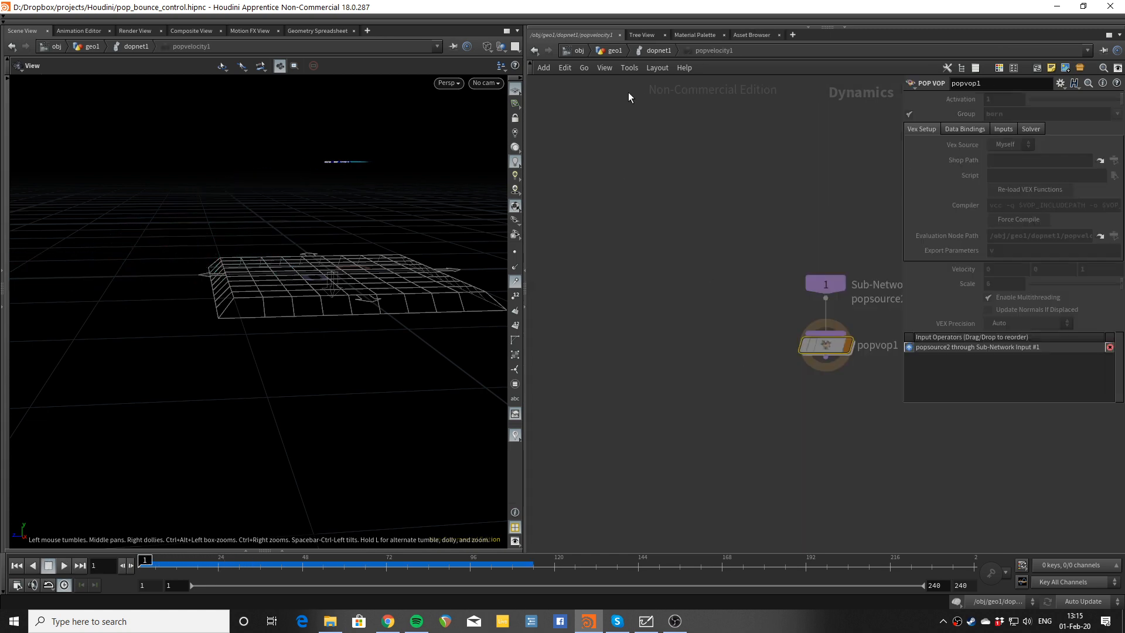
{"action": "left_click", "coordinate": [650, 51]}
{"action": "double_click", "coordinate": [723, 411]}
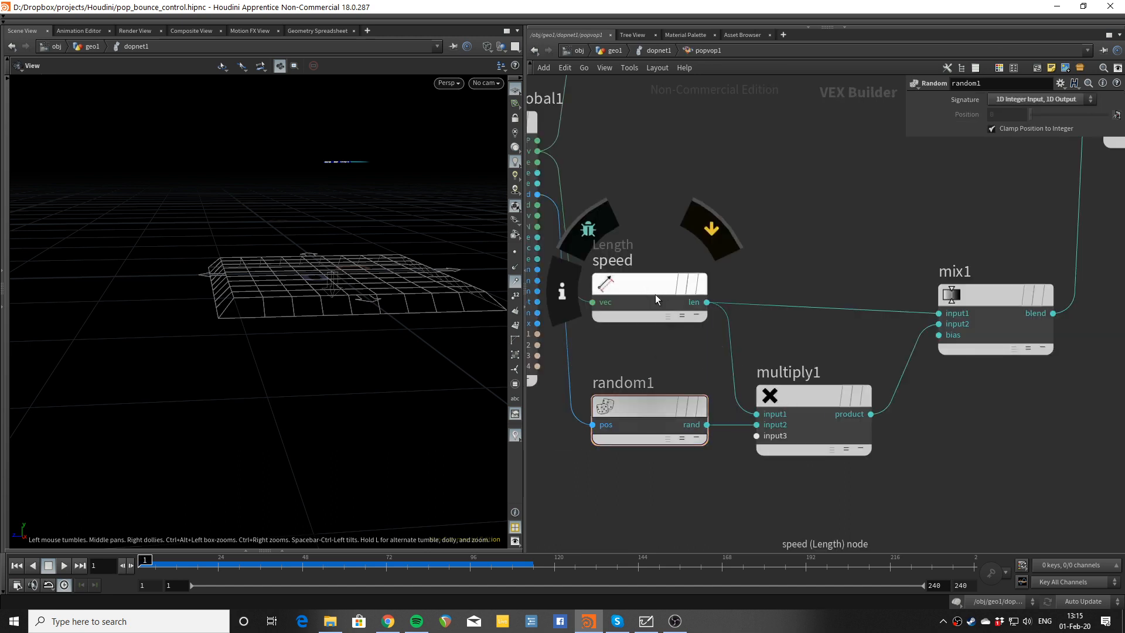
{"action": "left_click", "coordinate": [762, 346]}
{"action": "key", "text": "y"}
{"action": "left_click_drag", "start_coordinate": [759, 344], "coordinate": [707, 354]}
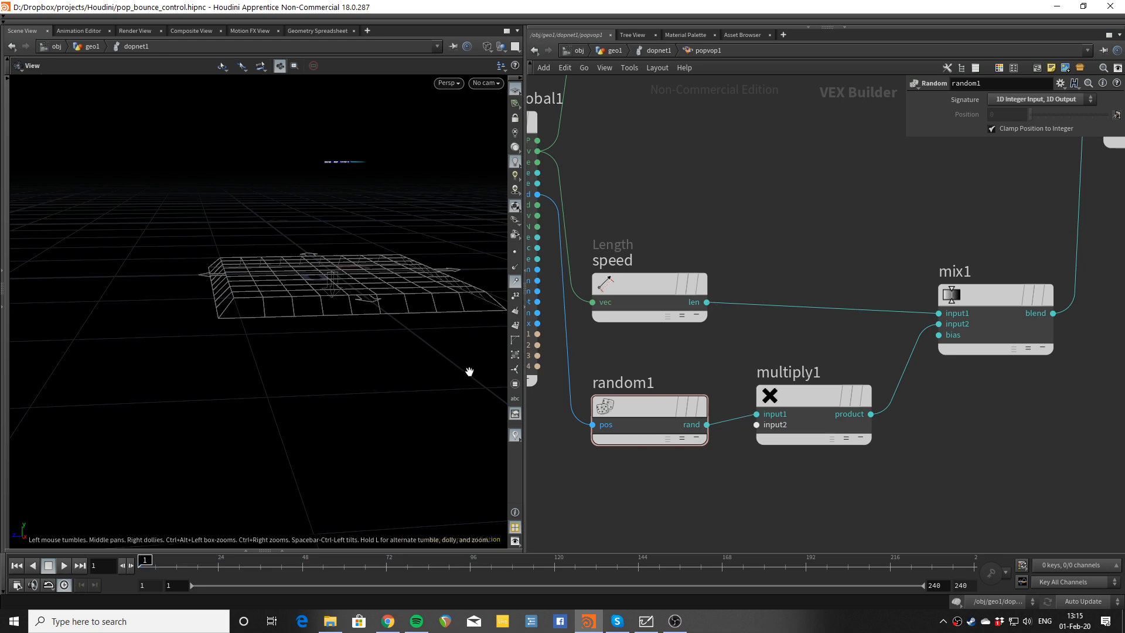
Step: Play the simulation with speed disconnected from multiply1, and replay it from the start
{"action": "key", "text": "Up"}
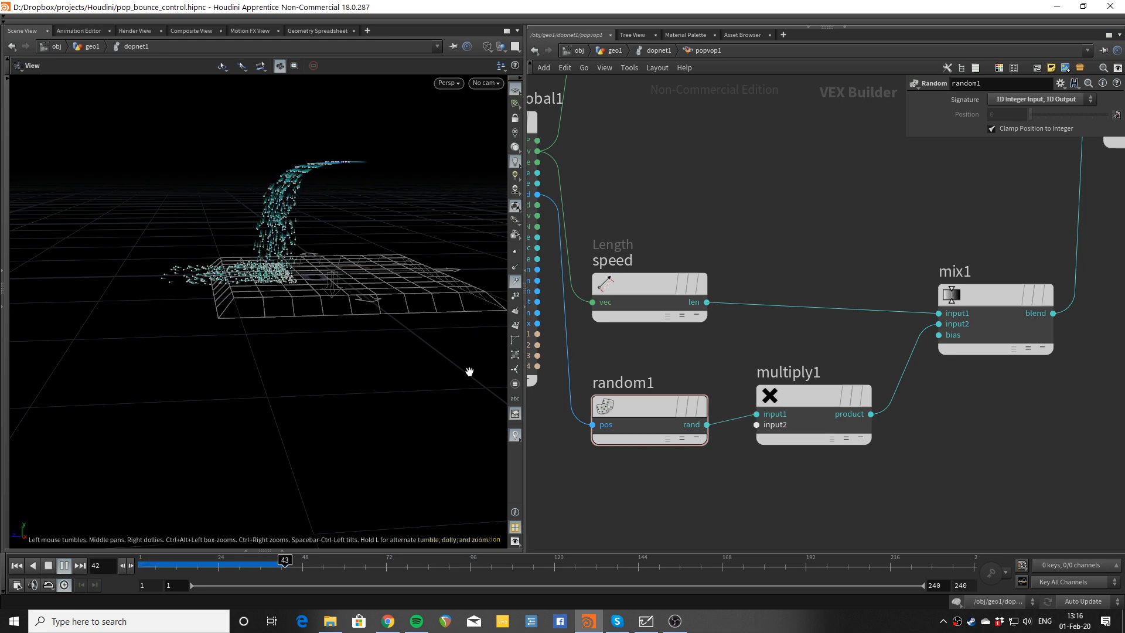
{"action": "key", "text": "ctrl+Up"}
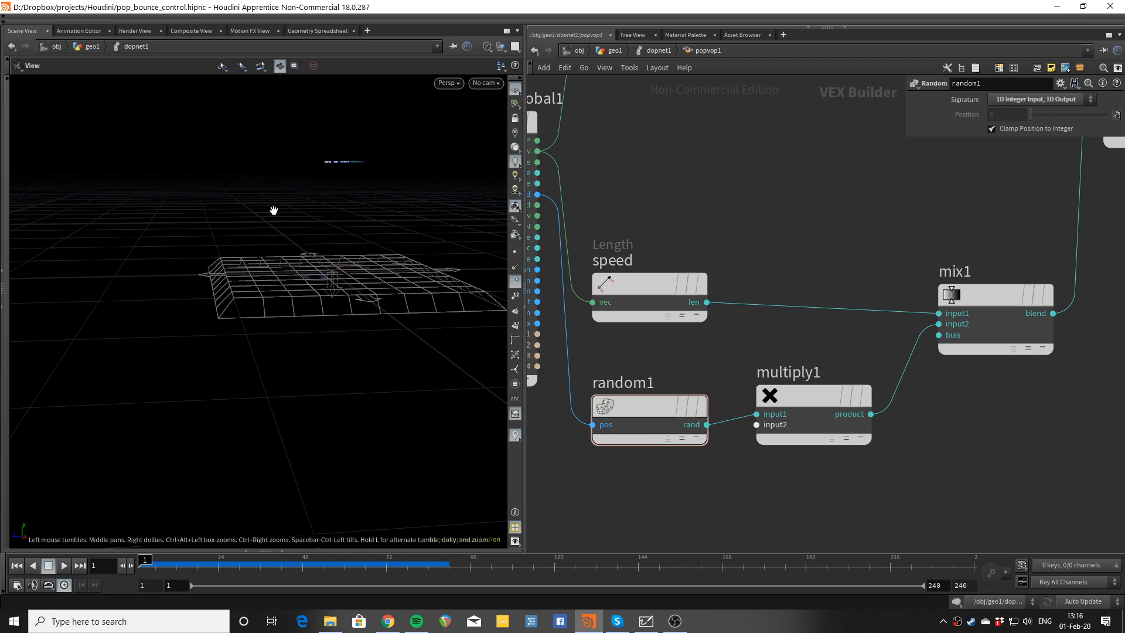
{"action": "key", "text": "Up"}
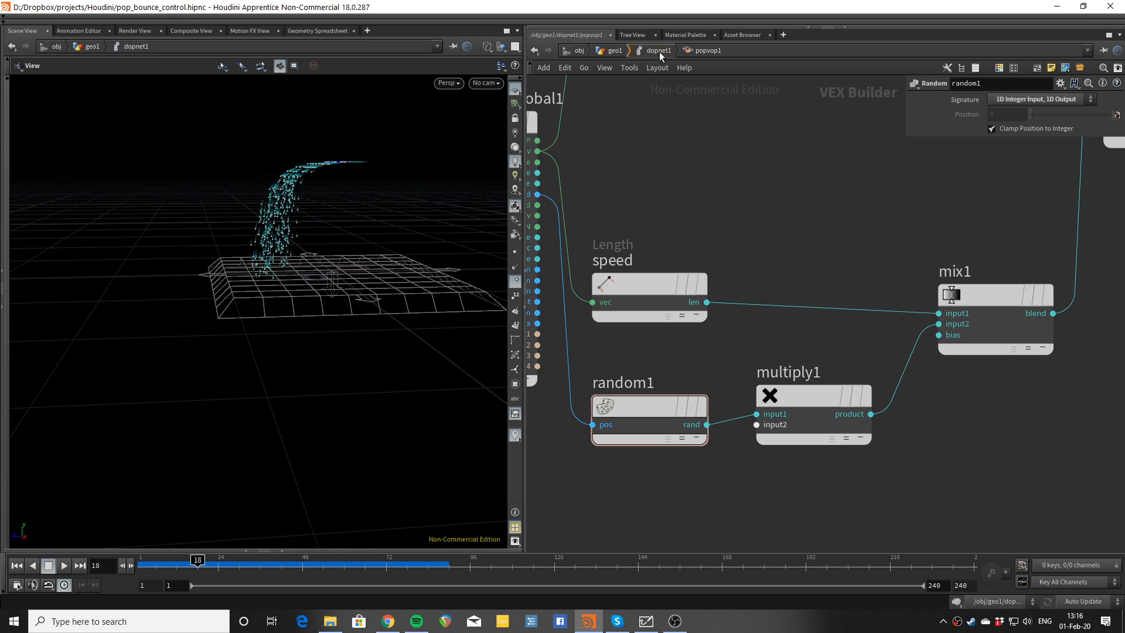
Step: Back in dopnet1, set popvelocity1's Scale to 12, play the simulation, and rewind to the first frame
{"action": "left_click", "coordinate": [660, 52]}
{"action": "left_click", "coordinate": [735, 354]}
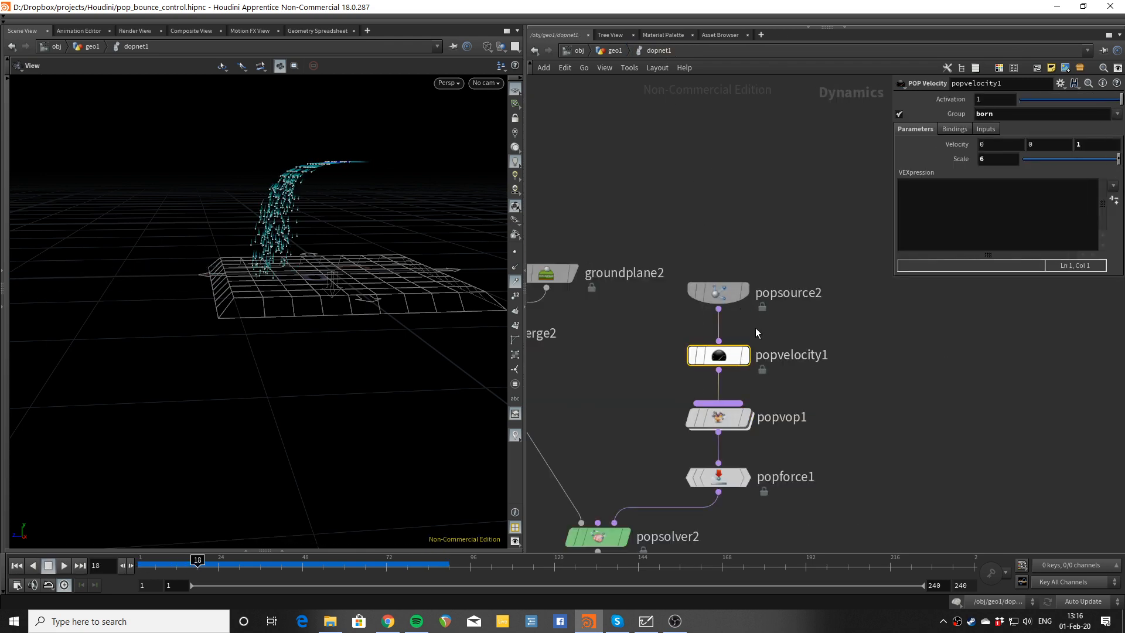
{"action": "left_click", "coordinate": [989, 157]}
{"action": "type", "text": "12"}
{"action": "key", "text": "Return"}
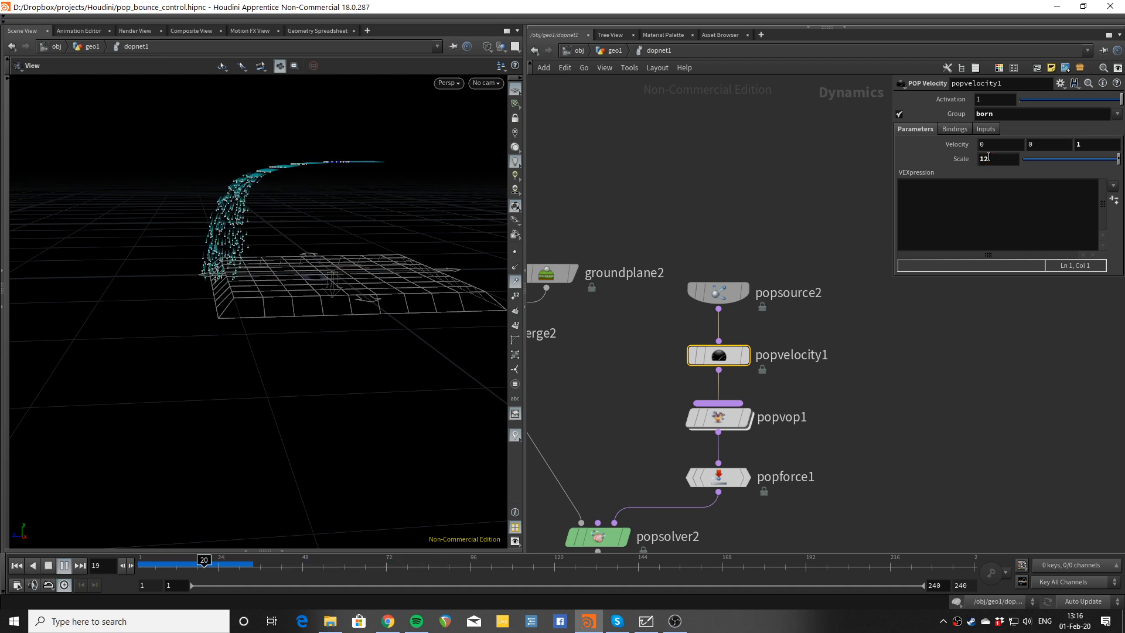
{"action": "key", "text": "ctrl+Up"}
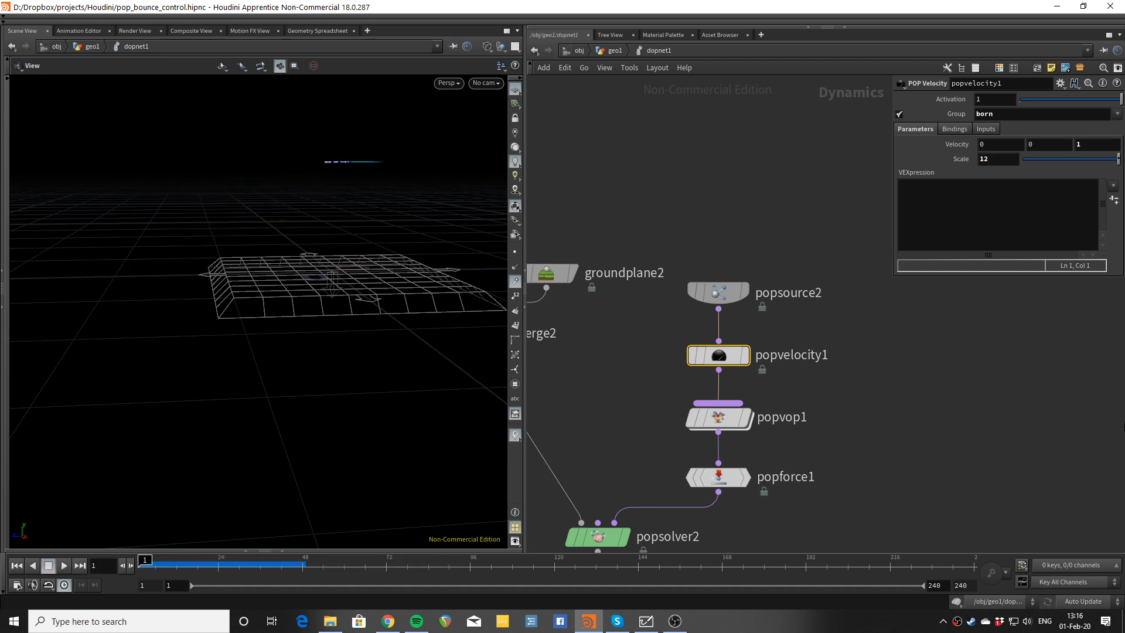
Step: Return to the network inside popvop1 and play the simulation with the higher velocity scale
{"action": "double_click", "coordinate": [729, 360]}
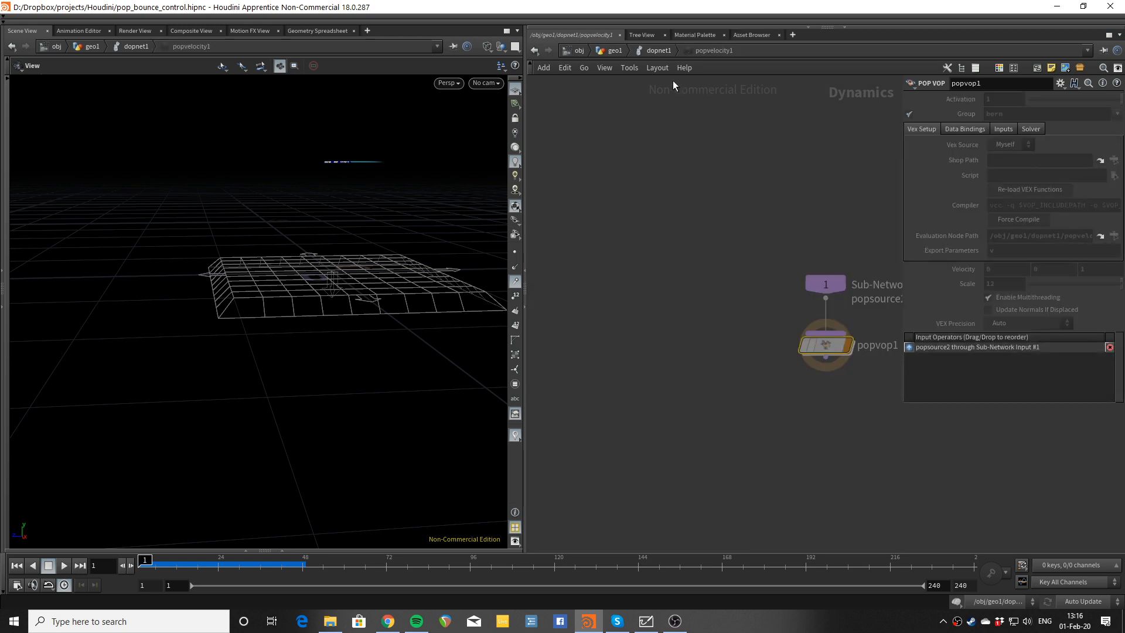
{"action": "left_click", "coordinate": [650, 52]}
{"action": "double_click", "coordinate": [721, 419]}
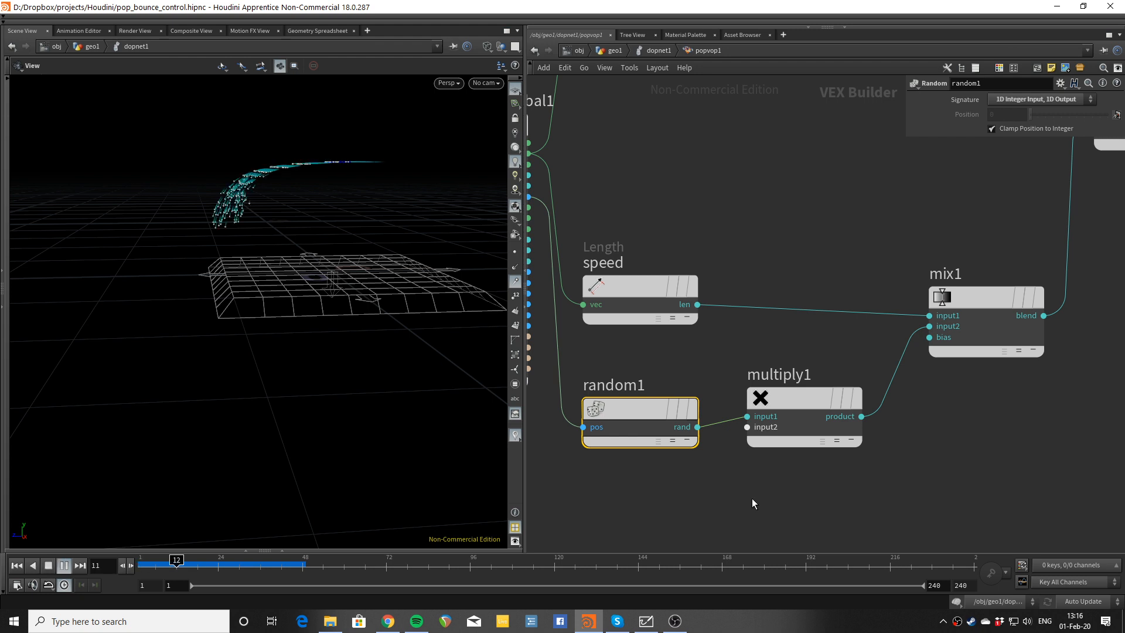
{"action": "key", "text": "Up"}
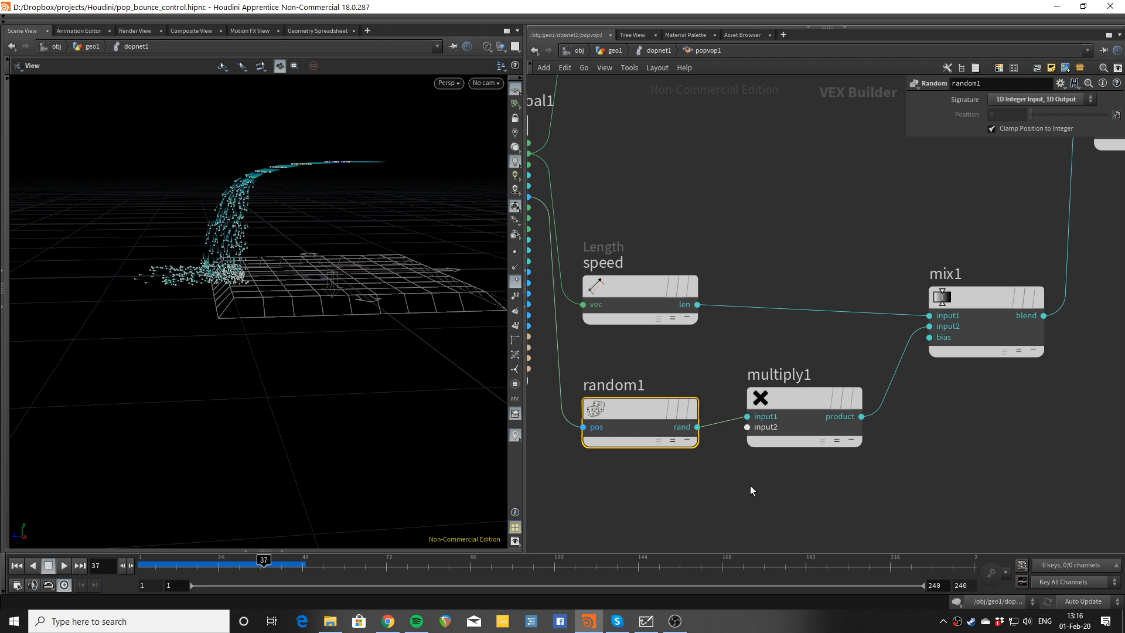
Step: Set mix1's Bias to 1, play the simulation, and rewind to the first frame
{"action": "left_click", "coordinate": [967, 309]}
{"action": "left_click_drag", "start_coordinate": [1031, 119], "coordinate": [1123, 114]}
{"action": "key", "text": "Up"}
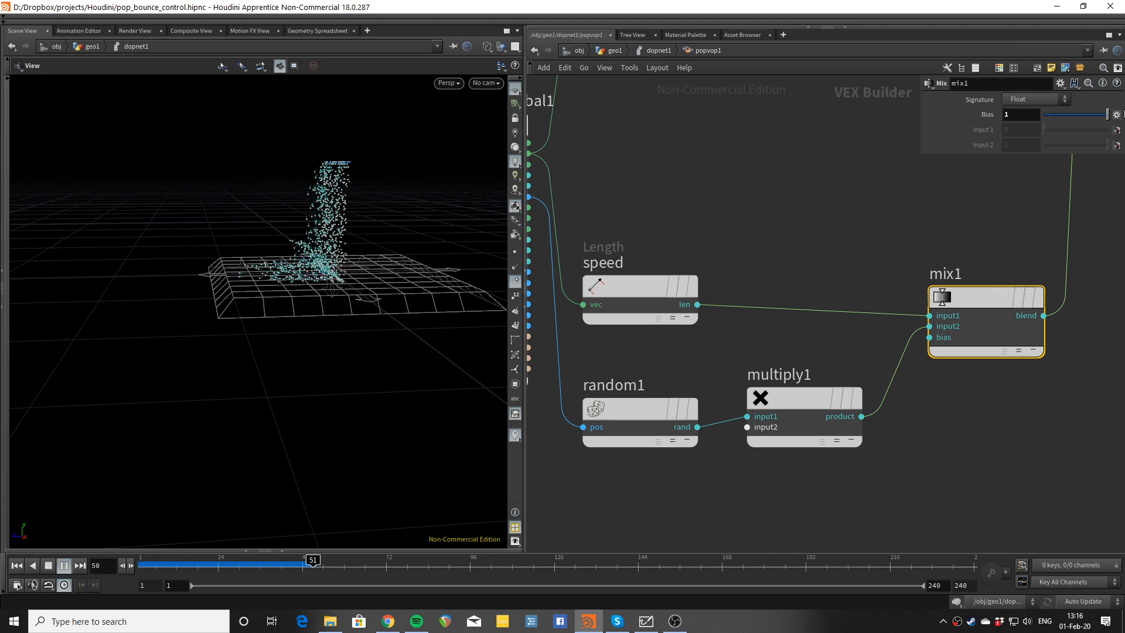
{"action": "key", "text": "ctrl+Up"}
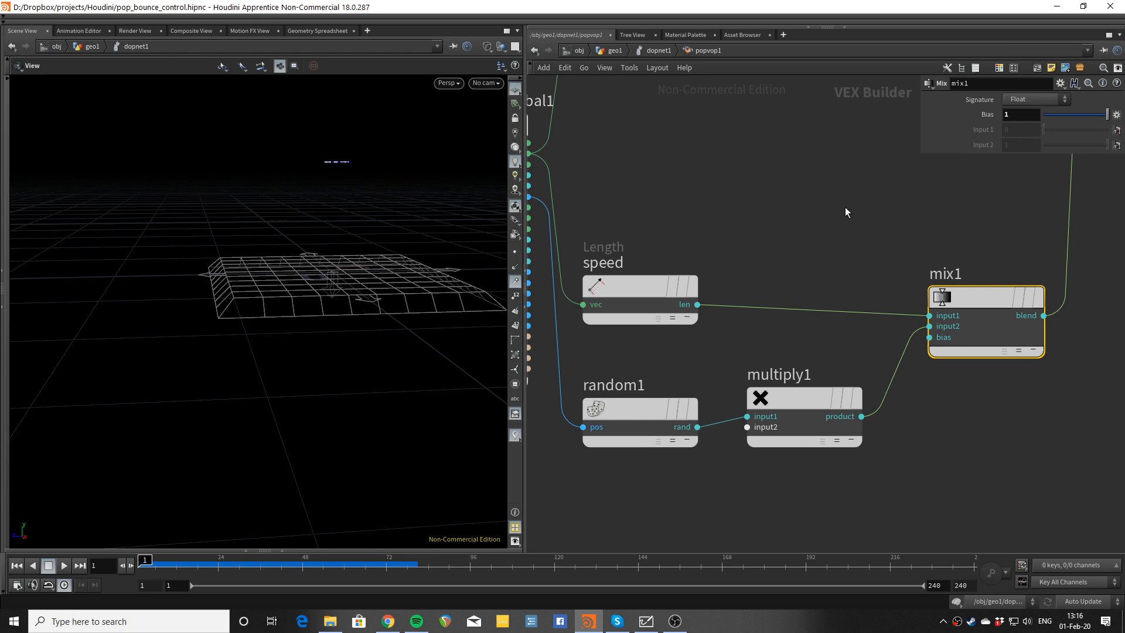
Step: Connect speed's len output to multiply1's input2, return mix1's Bias to 1, and play the simulation
{"action": "left_click_drag", "start_coordinate": [697, 305], "coordinate": [749, 428]}
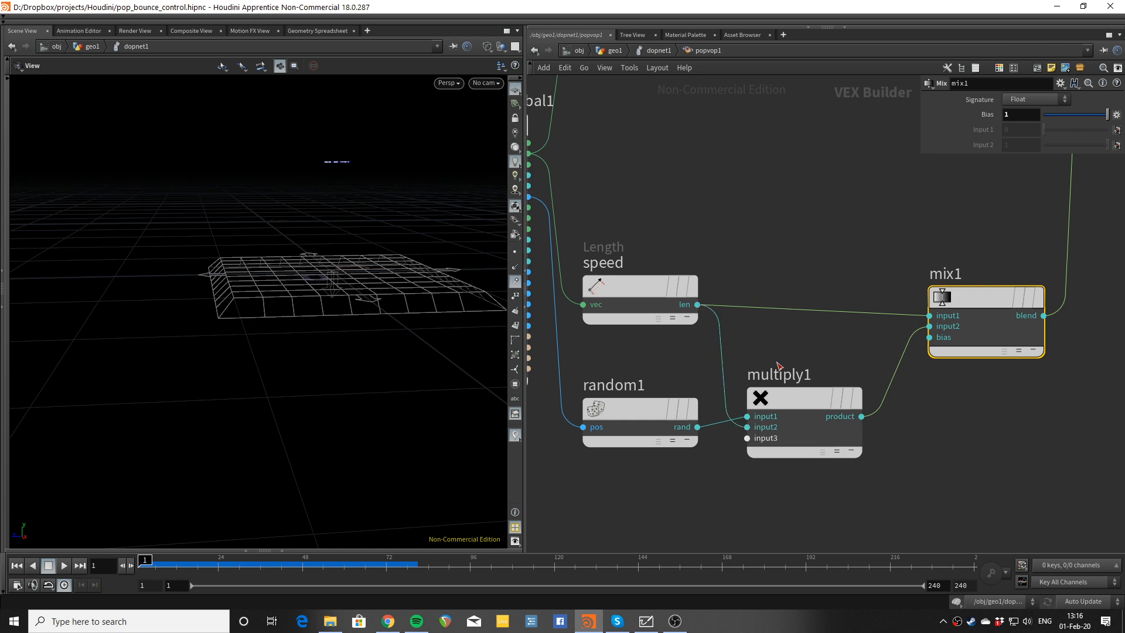
{"action": "left_click", "coordinate": [942, 306]}
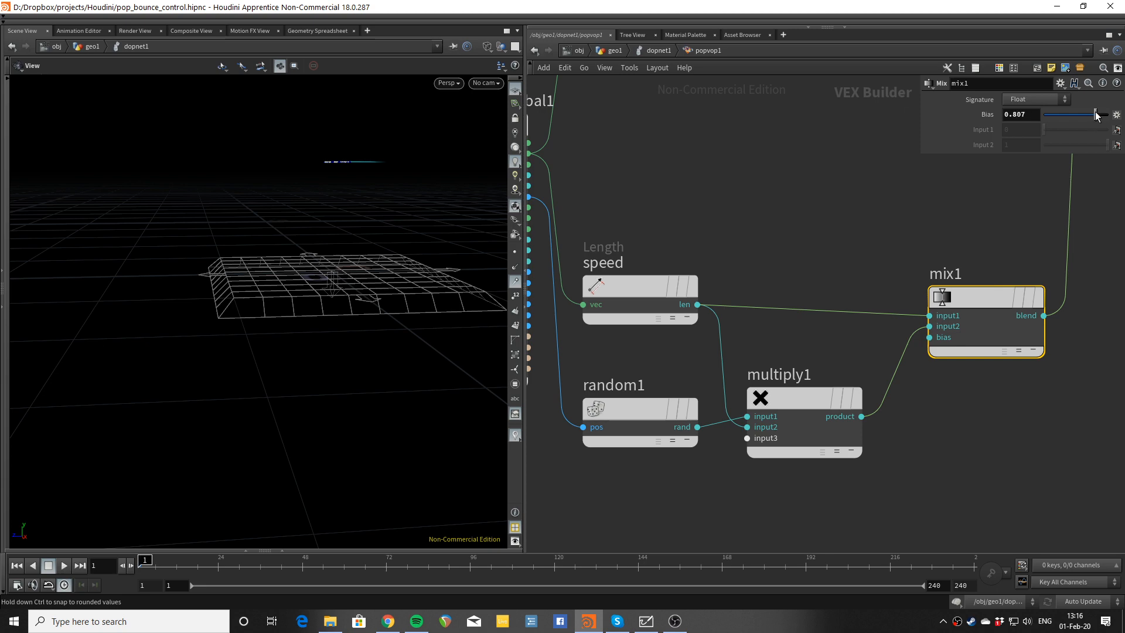
{"action": "left_click_drag", "start_coordinate": [1121, 115], "coordinate": [1122, 116]}
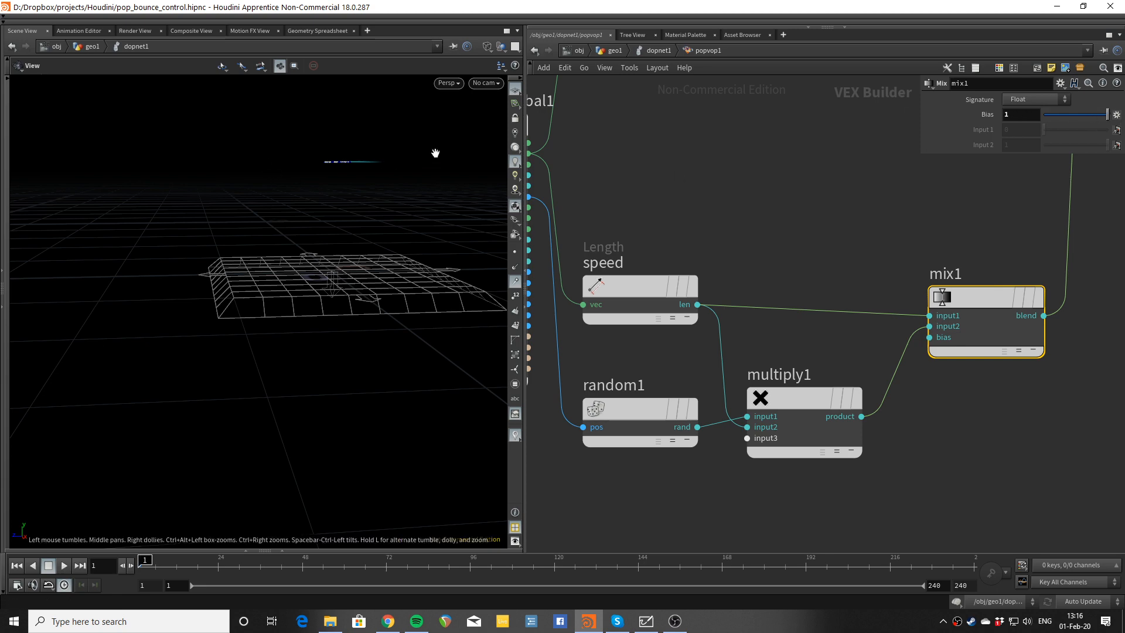
{"action": "key", "text": "Up"}
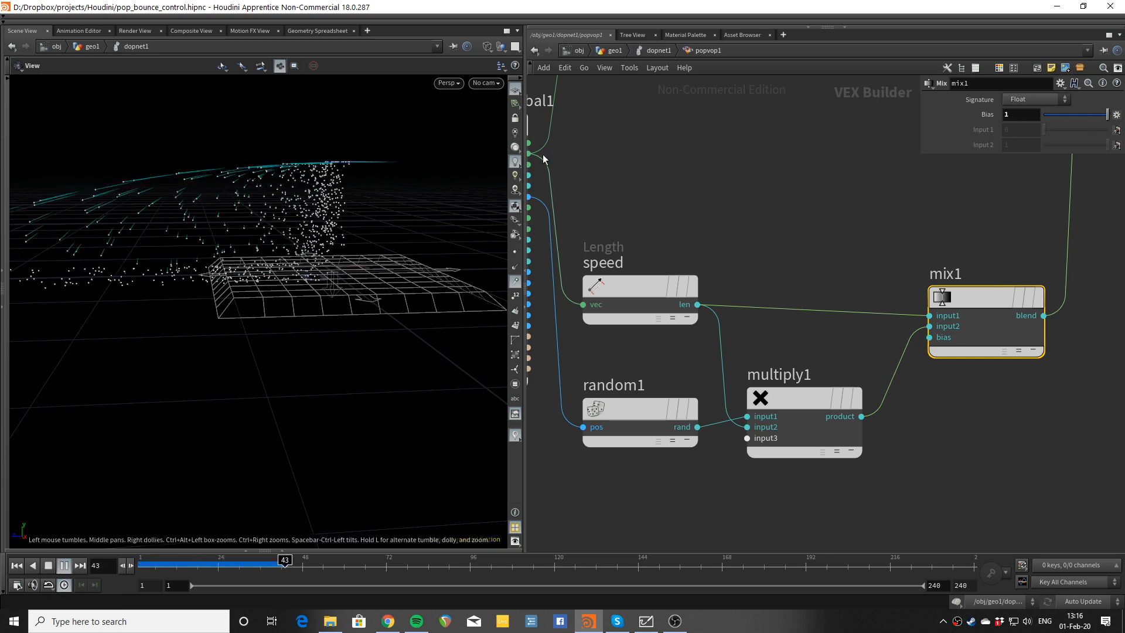
Step: Watch the reconnected simulation from farther away, replaying it from the start and rewinding it
{"action": "scroll", "coordinate": [373, 180], "scroll_direction": "down", "scroll_amount": 4}
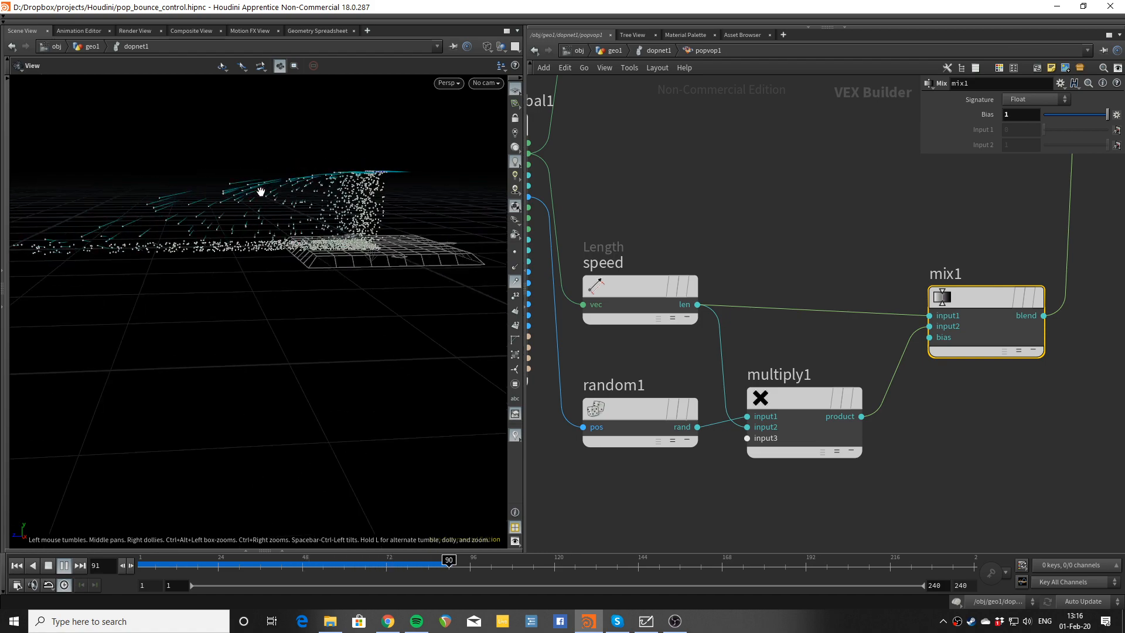
{"action": "scroll", "coordinate": [335, 192], "scroll_direction": "up", "scroll_amount": 1}
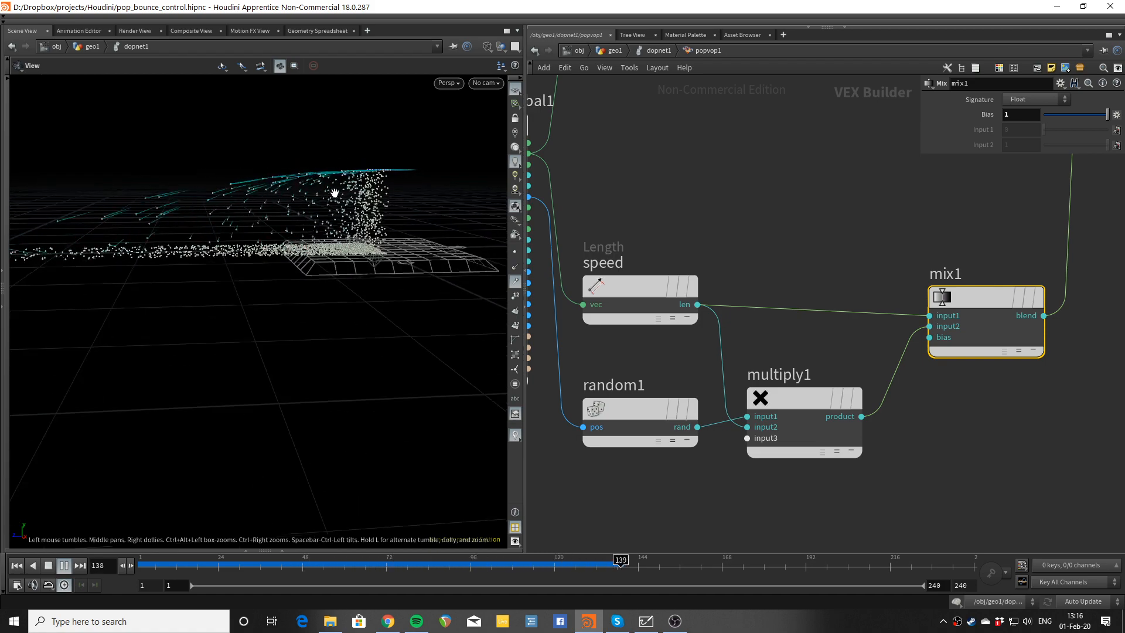
{"action": "key", "text": "ctrl+Up"}
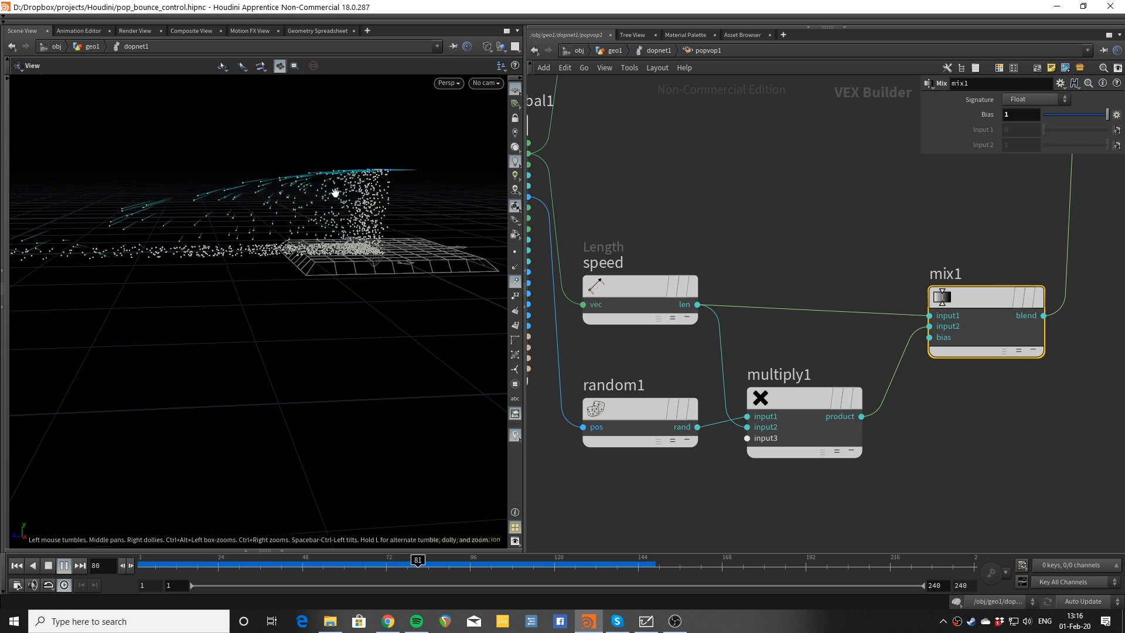
{"action": "key", "text": "ctrl+Up"}
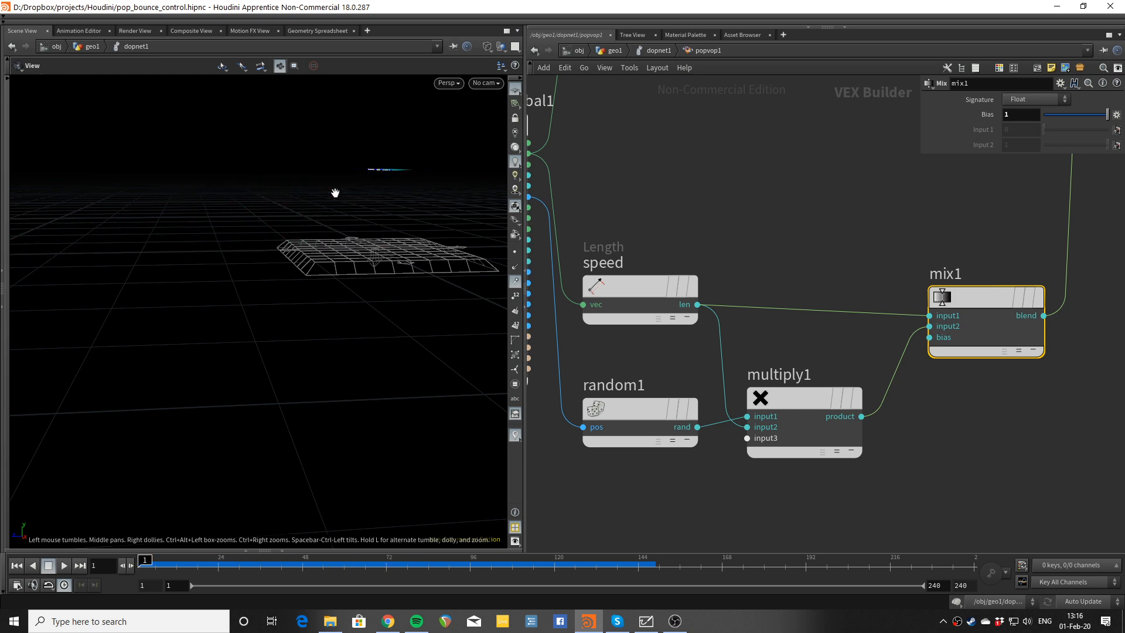
Step: Set mix1's Bias to 0.67, play the simulation, and replay it from the start
{"action": "left_click", "coordinate": [1087, 116]}
{"action": "left_click", "coordinate": [834, 244]}
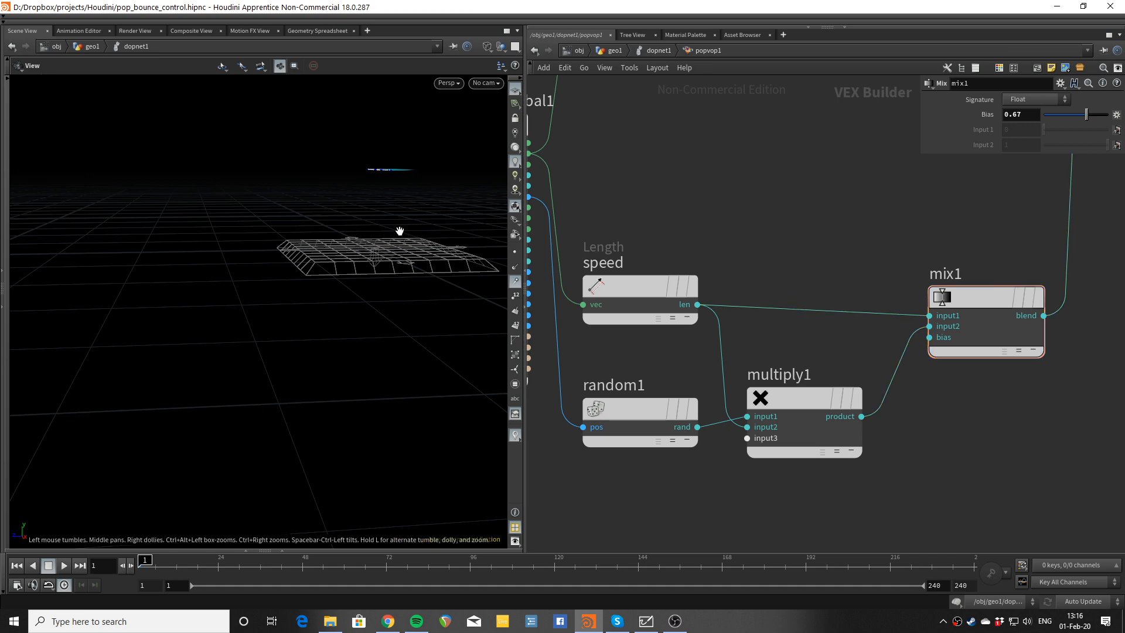
{"action": "key", "text": "Up"}
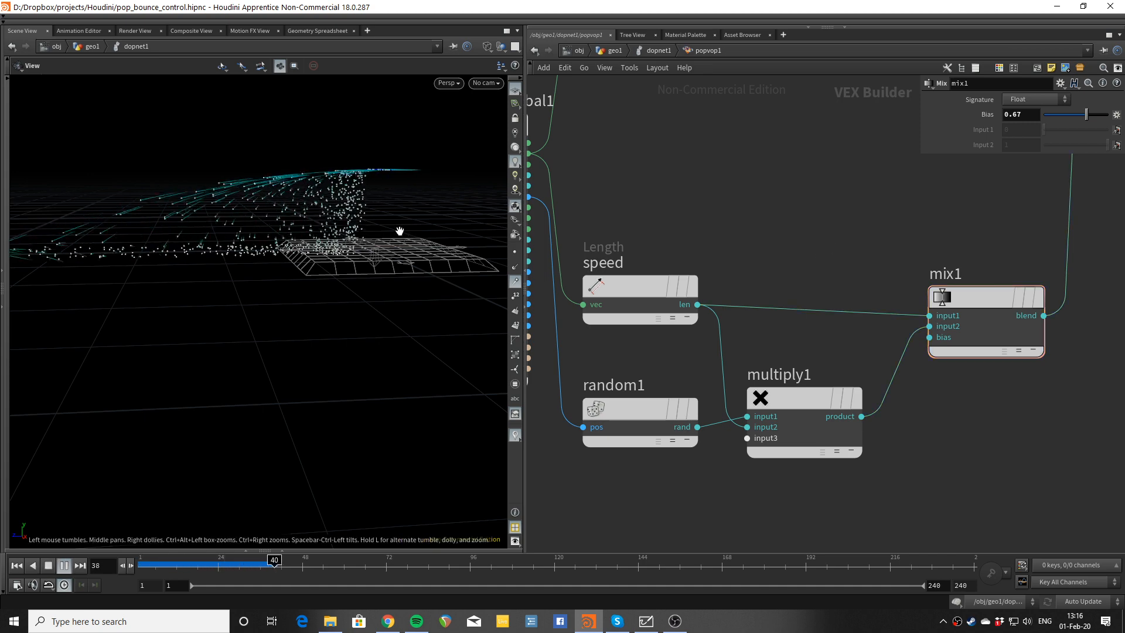
{"action": "key", "text": "ctrl+Up"}
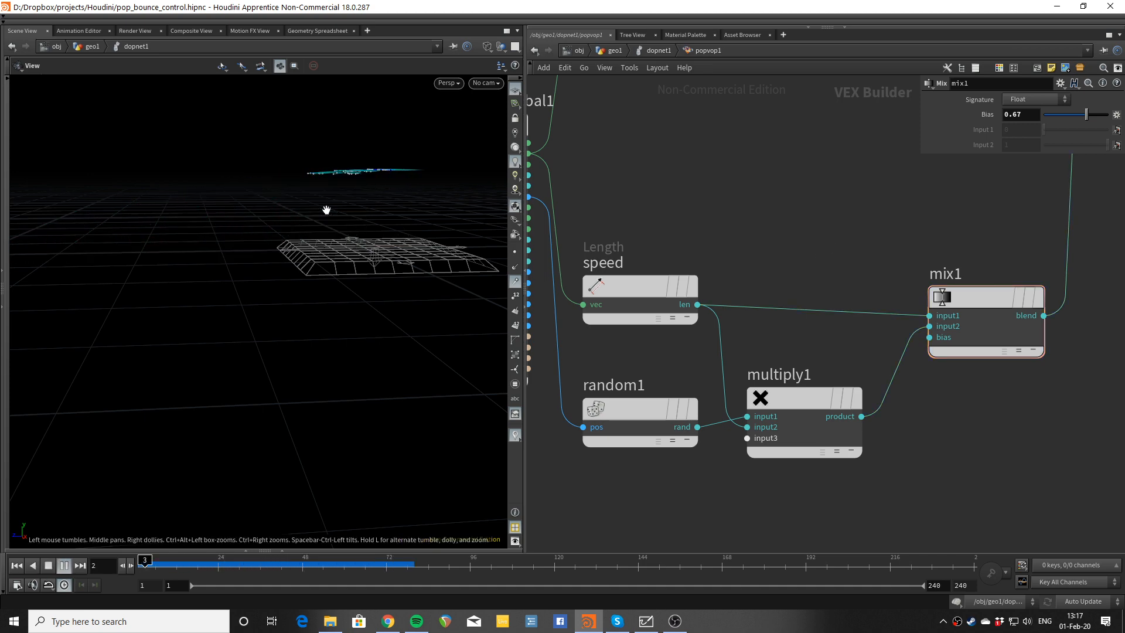
{"action": "key", "text": "Up"}
Step: Lower mix1's Bias to 0.294 and play the simulation from the first frame
{"action": "left_click_drag", "start_coordinate": [1087, 115], "coordinate": [1065, 120]}
{"action": "key", "text": "ctrl+Up"}
{"action": "key", "text": "Up"}
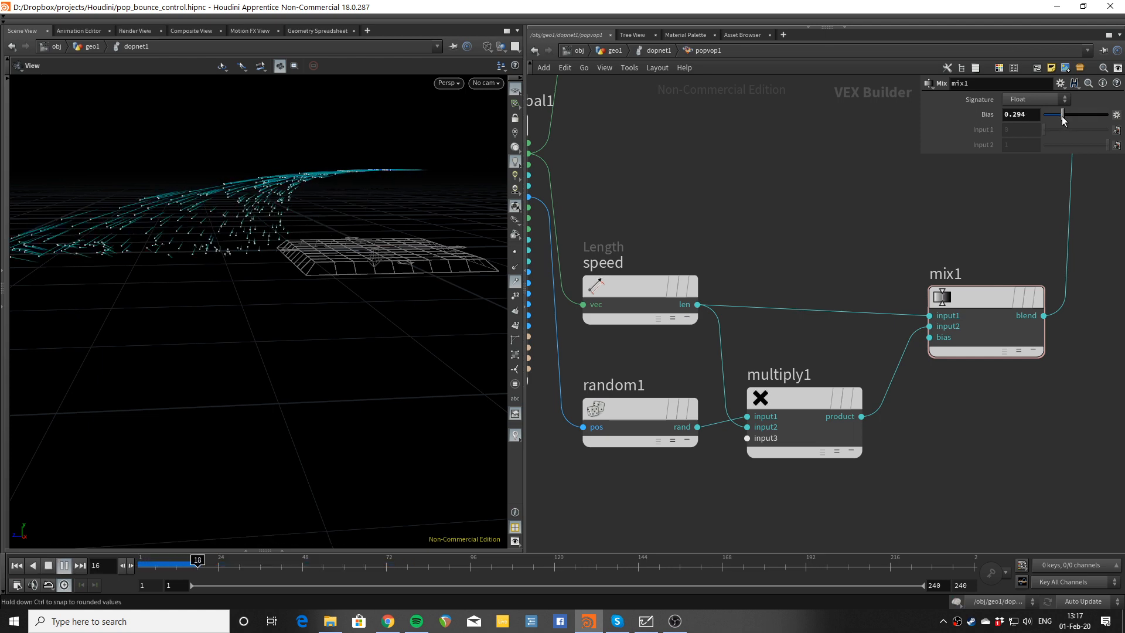
Step: Rewind, reduce mix1's Bias to 0.092, and play the simulation
{"action": "key", "text": "ctrl+Up"}
{"action": "left_click_drag", "start_coordinate": [1064, 120], "coordinate": [1049, 124]}
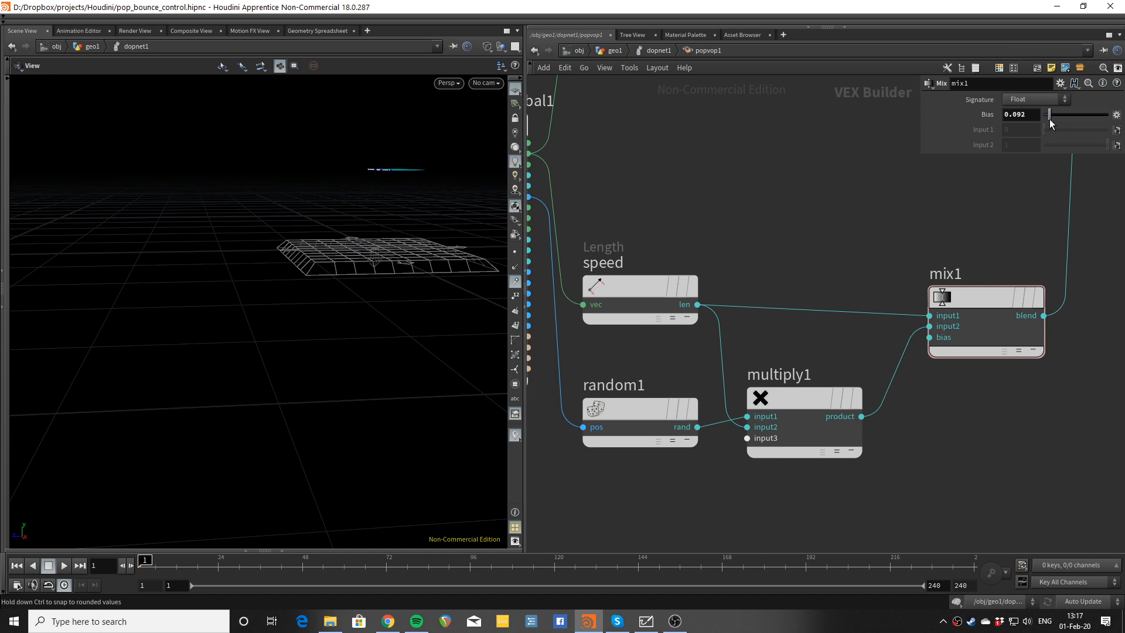
{"action": "key", "text": "Up"}
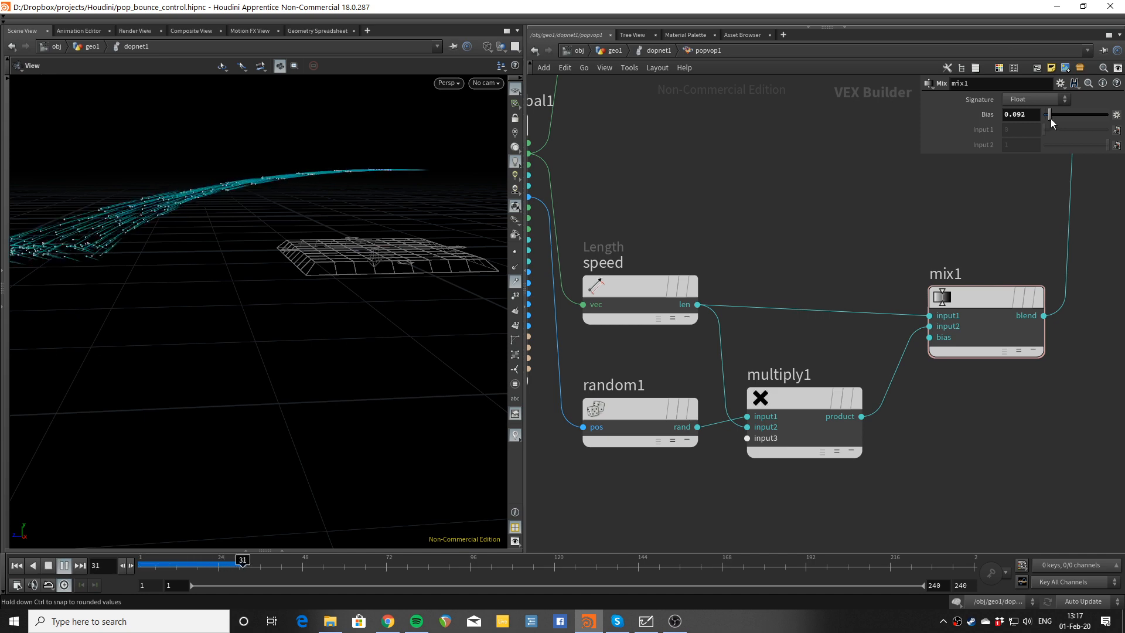
Step: Set mix1's Bias to 0.183, watch the particle simulation play from several angles, and rewind it to the first frame
{"action": "left_click_drag", "start_coordinate": [1053, 119], "coordinate": [1056, 119]}
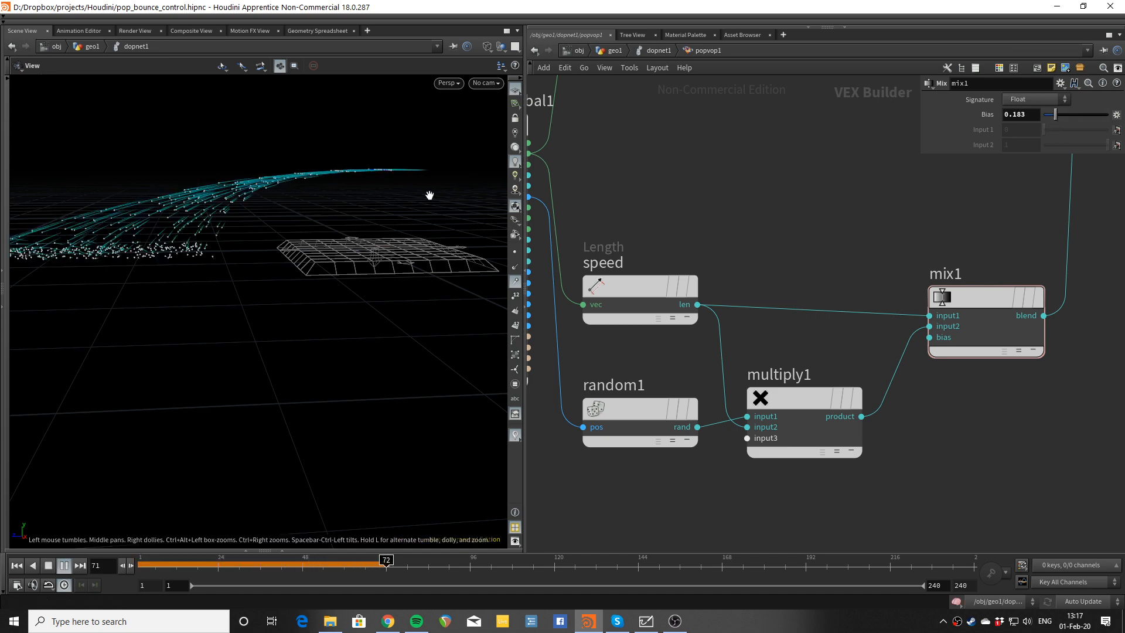
{"action": "left_click_drag", "start_coordinate": [303, 237], "coordinate": [277, 257]}
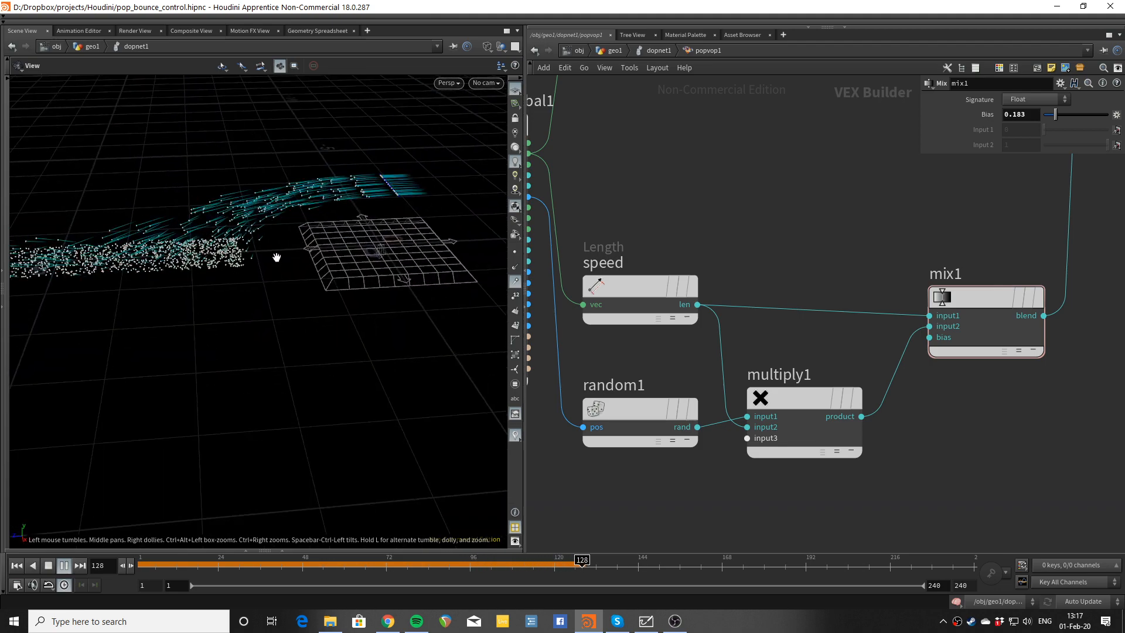
{"action": "key", "text": "ctrl+Up"}
{"action": "scroll", "coordinate": [782, 245], "scroll_direction": "down", "scroll_amount": 5}
{"action": "scroll", "coordinate": [781, 245], "scroll_direction": "up", "scroll_amount": 3}
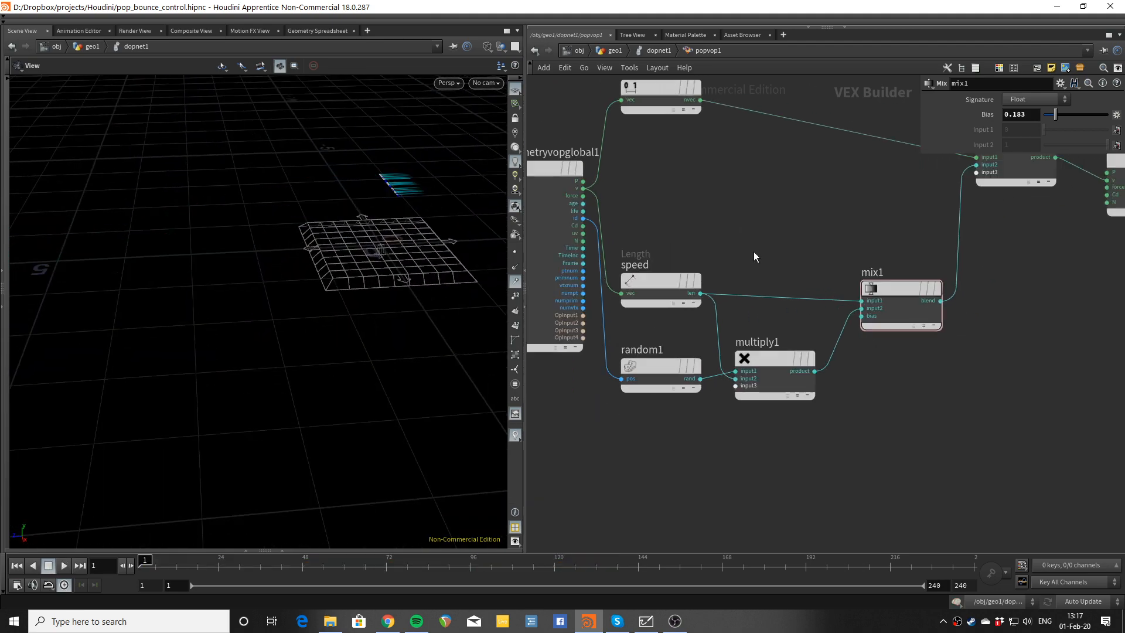
{"action": "left_click_drag", "start_coordinate": [334, 212], "coordinate": [383, 187]}
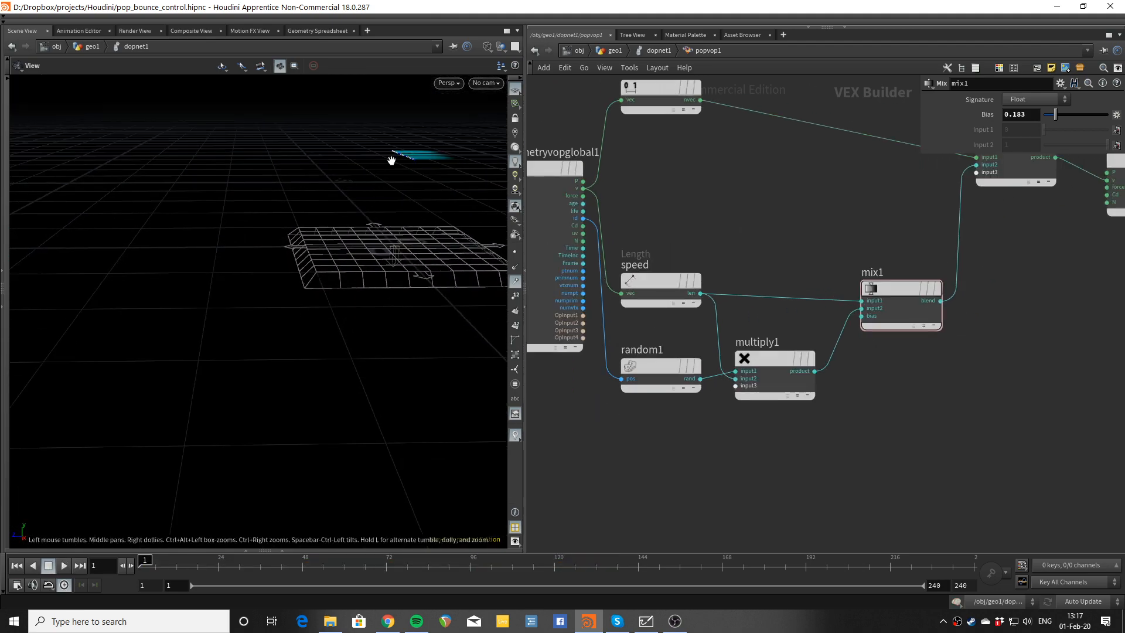
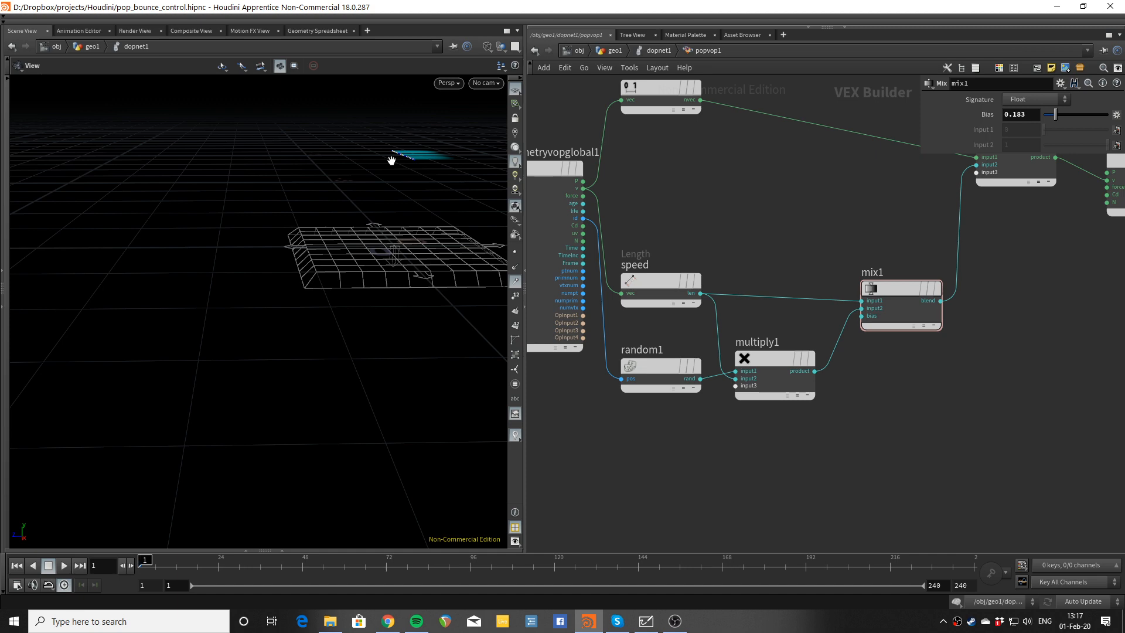
{"action": "left_click_drag", "start_coordinate": [377, 196], "coordinate": [339, 182]}
Step: Move multiply1 and mix1 together away from random1 to make room, and add a Ramp Parameter node below them
{"action": "left_click_drag", "start_coordinate": [754, 241], "coordinate": [900, 433]}
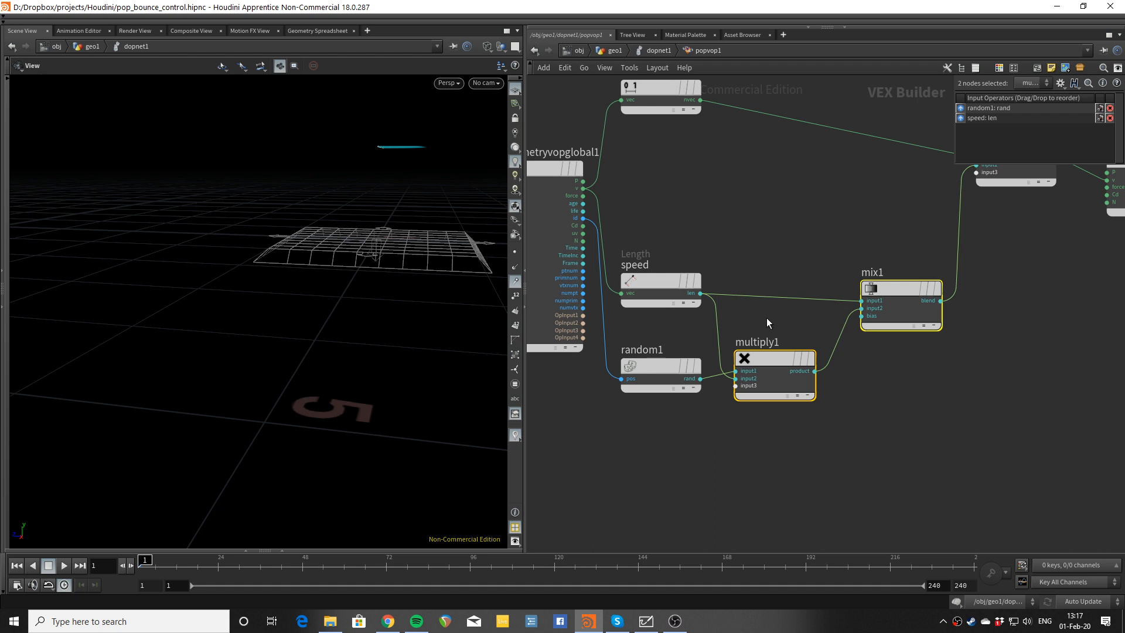
{"action": "left_click_drag", "start_coordinate": [780, 362], "coordinate": [860, 362]}
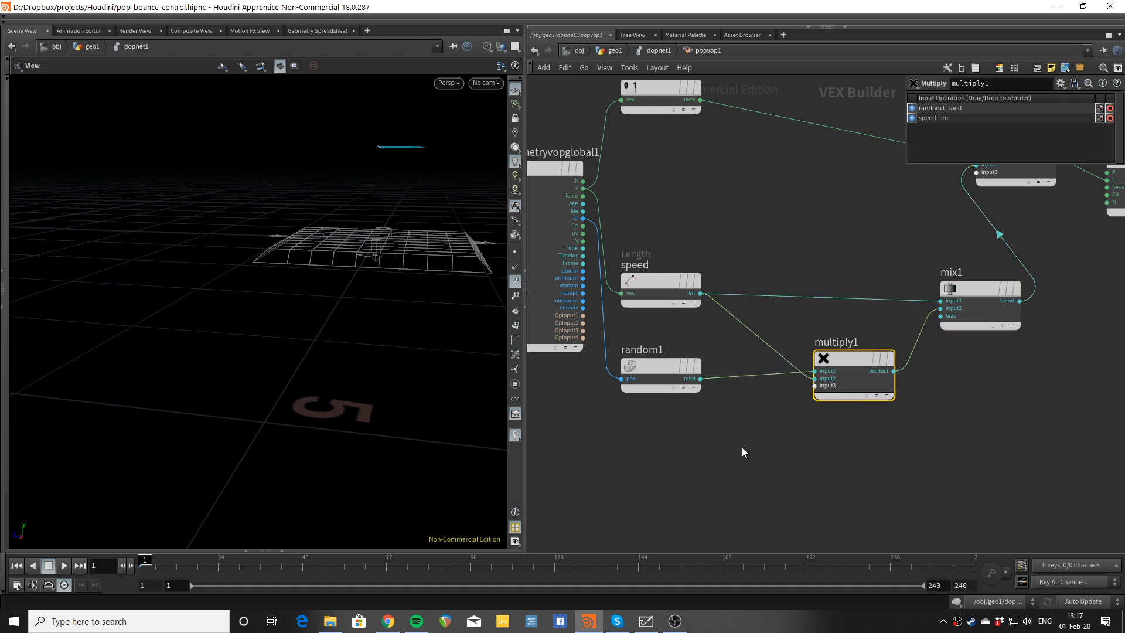
{"action": "key", "text": "Tab"}
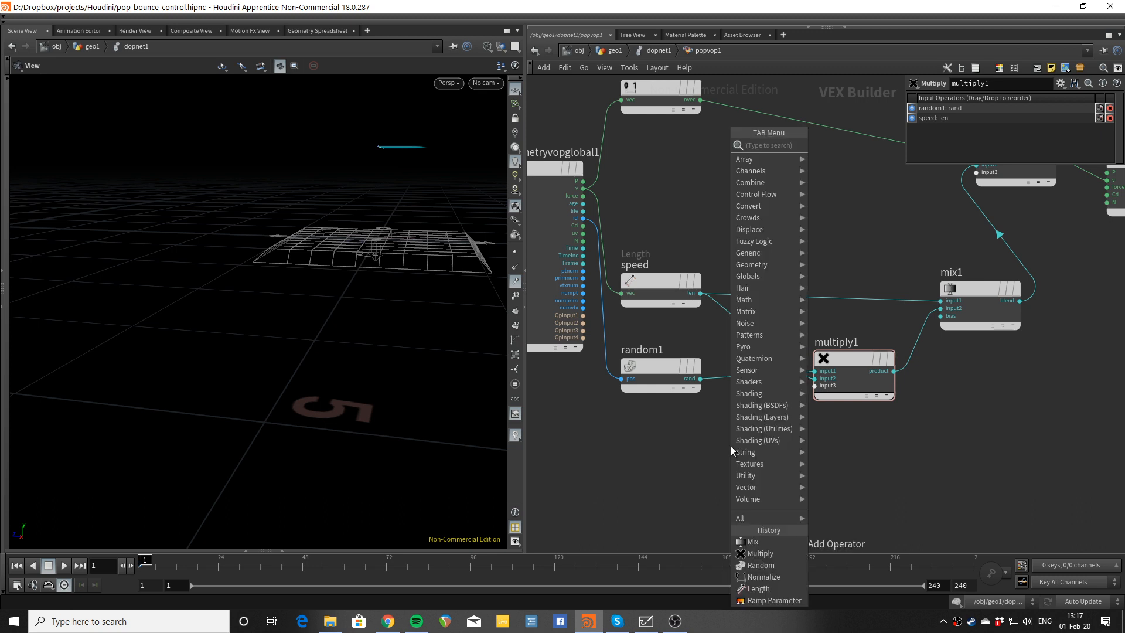
{"action": "type", "text": "ram"}
{"action": "key", "text": "Down"}
{"action": "key", "text": "Down"}
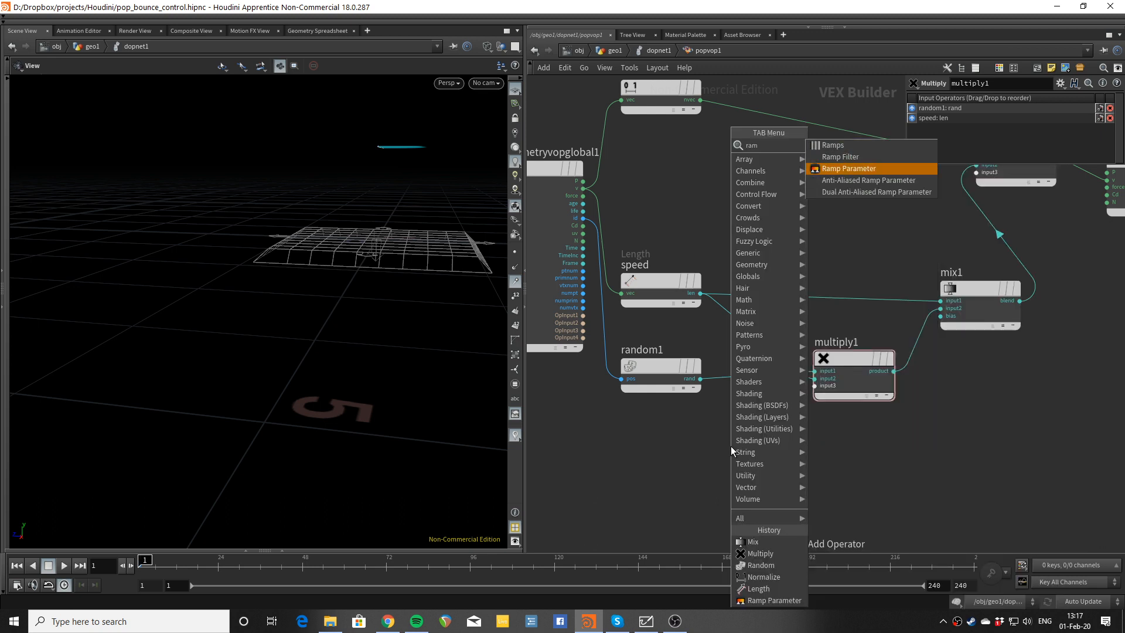
{"action": "key", "text": "Return"}
{"action": "left_click", "coordinate": [730, 445]}
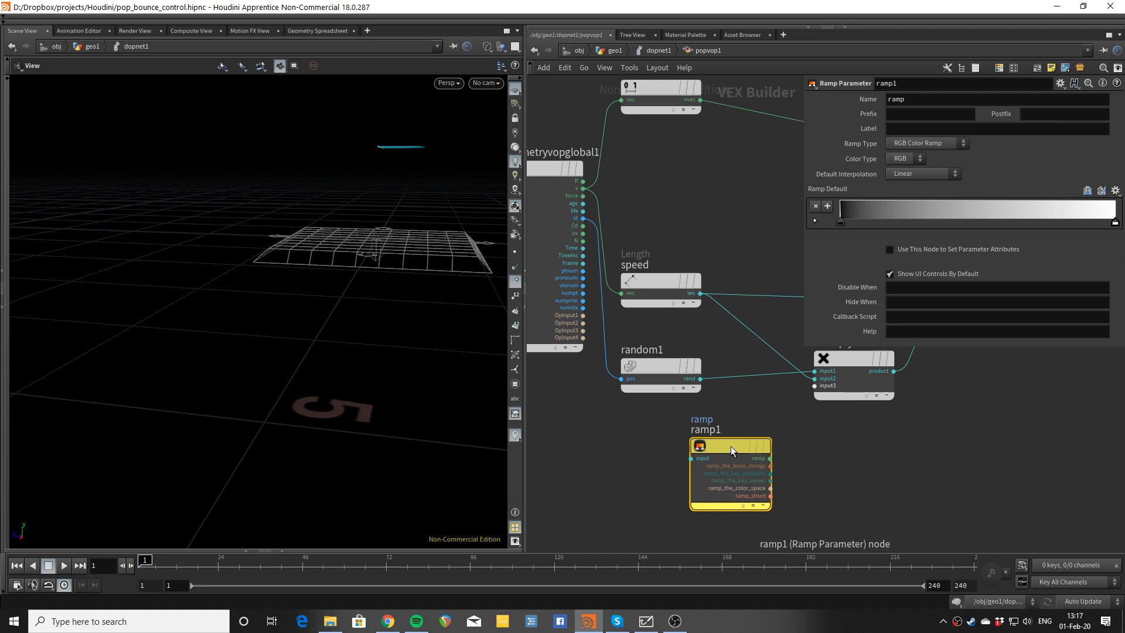
Step: Set the ramp node's Ramp Type to Spline Ramp (float) and insert the node between random1 and multiply1's first input
{"action": "left_click", "coordinate": [926, 143]}
{"action": "left_click", "coordinate": [931, 163]}
{"action": "middle_click_drag", "start_coordinate": [743, 364], "coordinate": [725, 339]}
{"action": "left_click_drag", "start_coordinate": [670, 428], "coordinate": [730, 353]}
{"action": "middle_click_drag", "start_coordinate": [800, 485], "coordinate": [778, 487]}
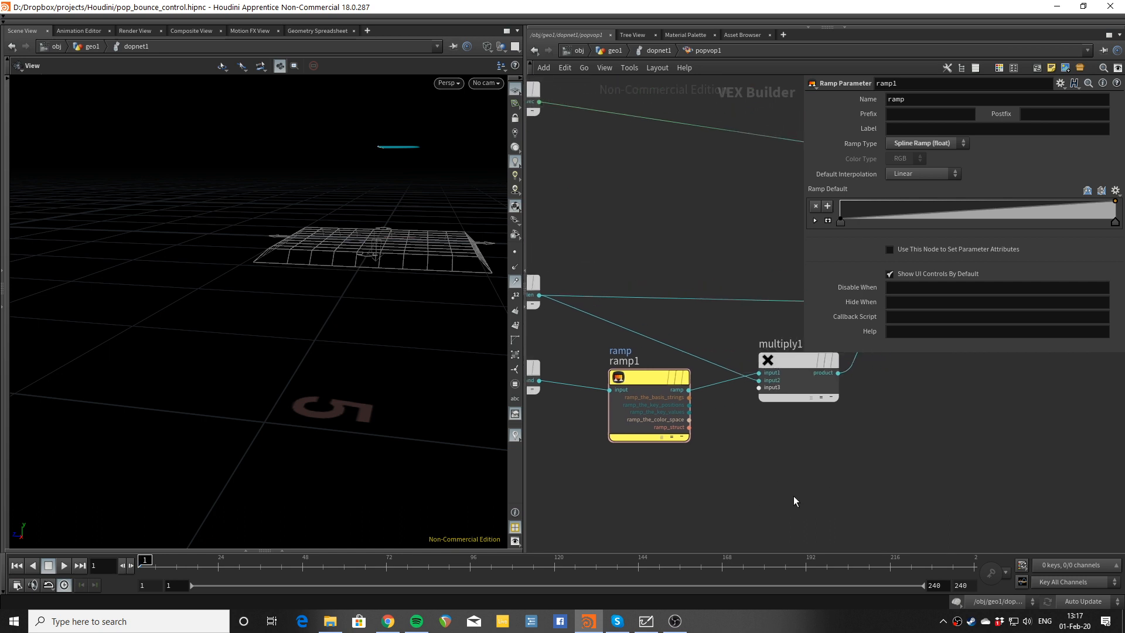
{"action": "middle_click_drag", "start_coordinate": [711, 498], "coordinate": [782, 499]}
{"action": "middle_click_drag", "start_coordinate": [604, 461], "coordinate": [687, 508]}
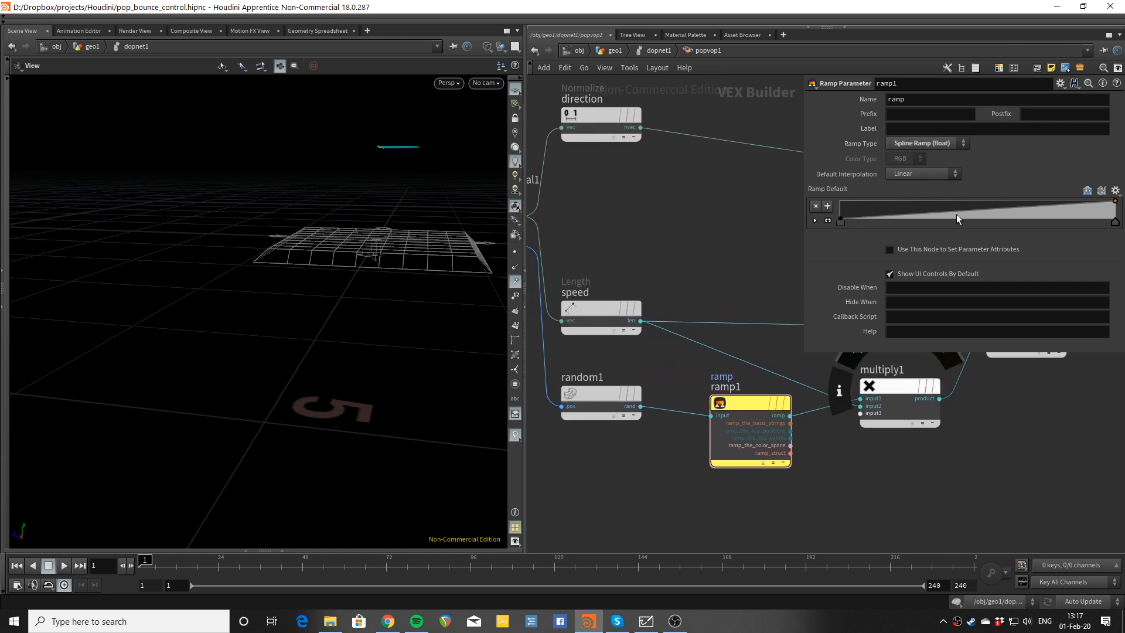
Step: Label the ramp parameter "distribution" and go back up to the dopnet1 network
{"action": "left_click", "coordinate": [904, 130]}
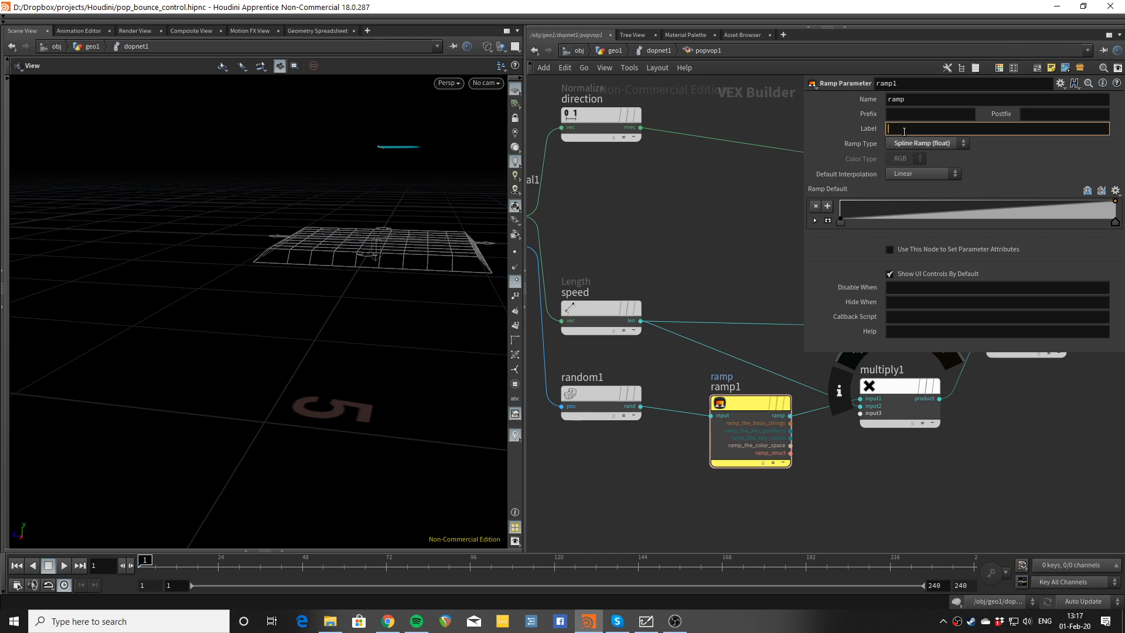
{"action": "type", "text": "distribution"}
{"action": "key", "text": "Return"}
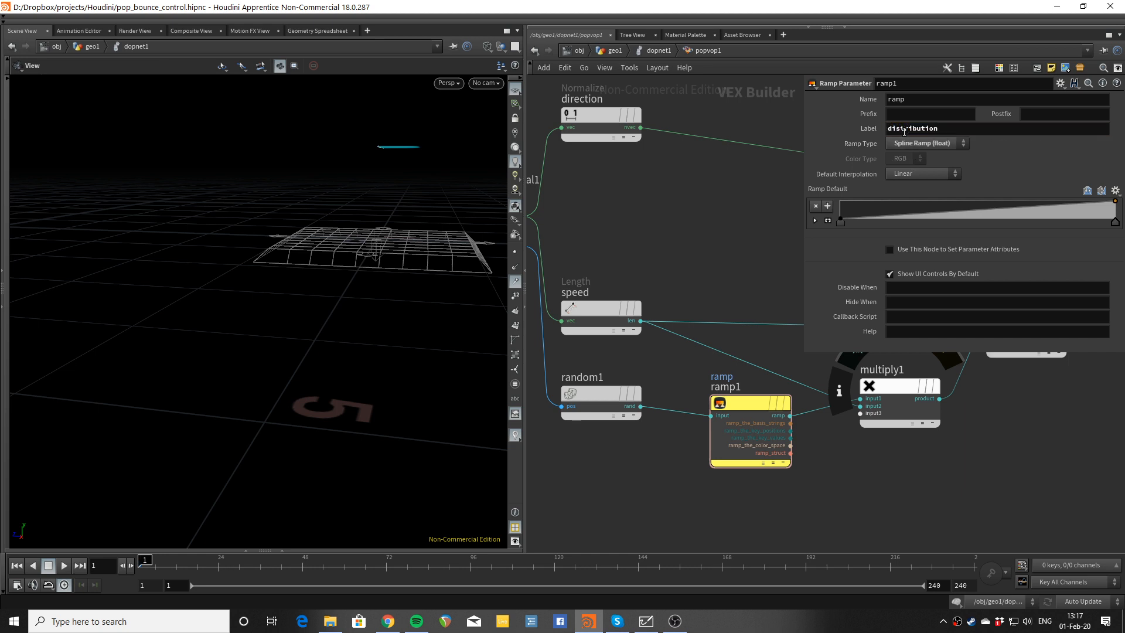
{"action": "left_click", "coordinate": [656, 50]}
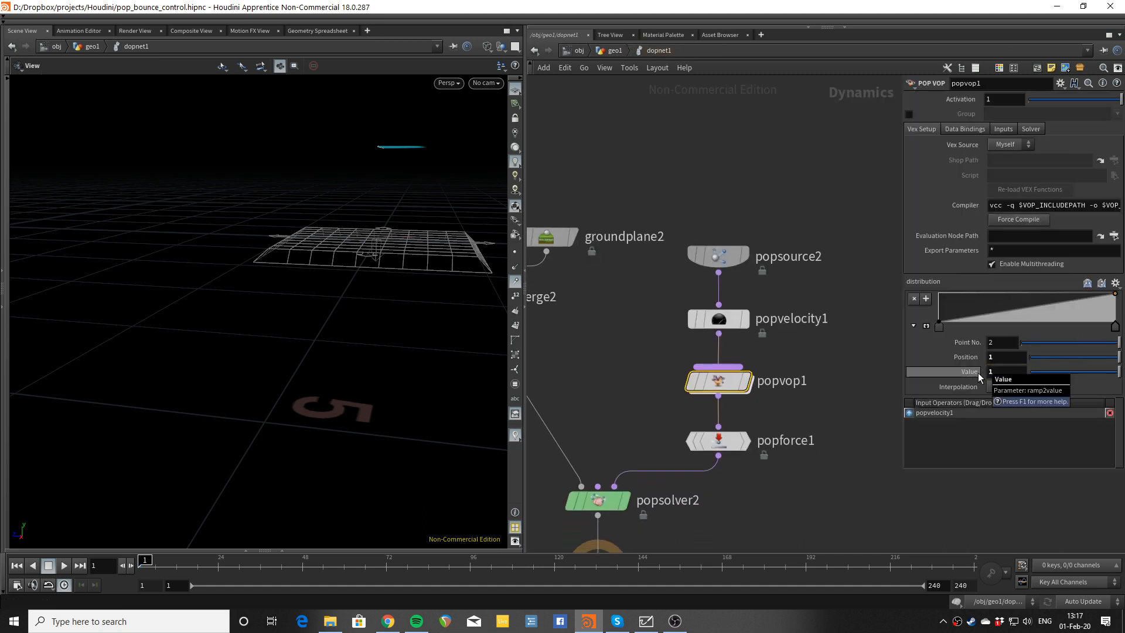
Step: Play the simulation with the linear distribution ramp, examine the particles from another angle, and stop playback
{"action": "key", "text": "Return"}
{"action": "mouse_move", "coordinate": [415, 345]}
{"action": "left_mouse_down"}
{"action": "mouse_move", "coordinate": [373, 347]}
{"action": "mouse_move", "coordinate": [323, 318]}
{"action": "mouse_move", "coordinate": [330, 287]}
{"action": "mouse_move", "coordinate": [329, 357]}
{"action": "mouse_move", "coordinate": [321, 297]}
{"action": "mouse_move", "coordinate": [399, 299]}
{"action": "mouse_move", "coordinate": [373, 310]}
{"action": "left_mouse_up"}
{"action": "key", "text": "Up"}
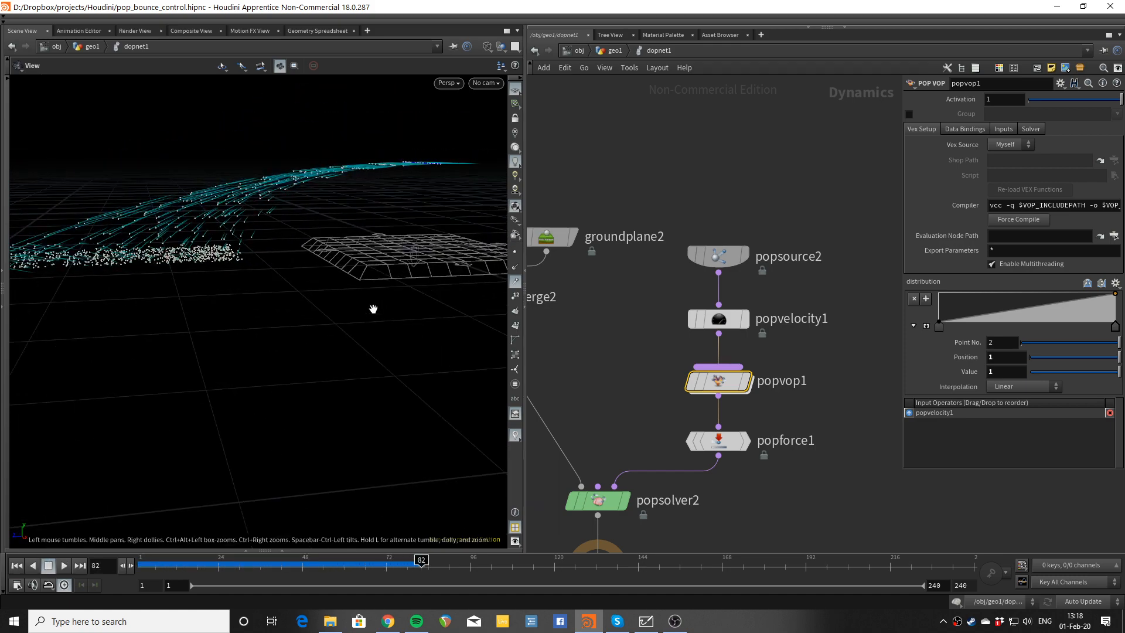
Step: Add a point to popvop1's distribution ramp at position 0.116279 and value 0.770833, and play the simulation from the start
{"action": "left_click_drag", "start_coordinate": [1012, 308], "coordinate": [959, 300]}
{"action": "key", "text": "ctrl+Up"}
{"action": "key", "text": "Up"}
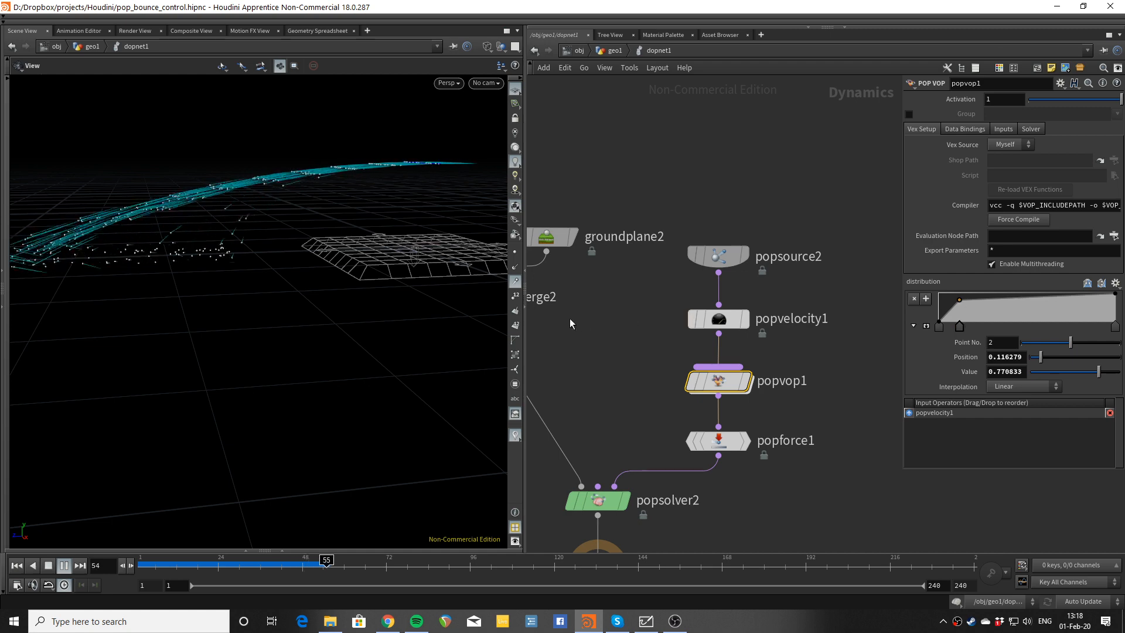
{"action": "key", "text": "Up"}
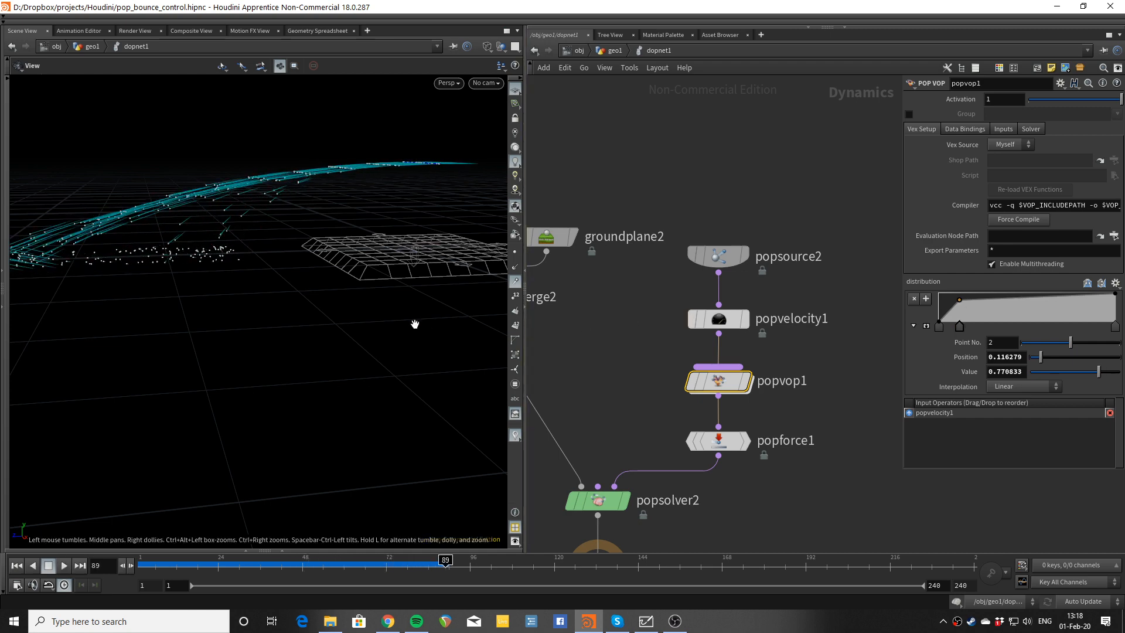
Step: Replay the simulation twice from the first frame to examine how the raised distribution ramp spreads the particle speeds
{"action": "scroll", "coordinate": [273, 283], "scroll_direction": "down", "scroll_amount": 2}
{"action": "scroll", "coordinate": [274, 283], "scroll_direction": "up", "scroll_amount": 1}
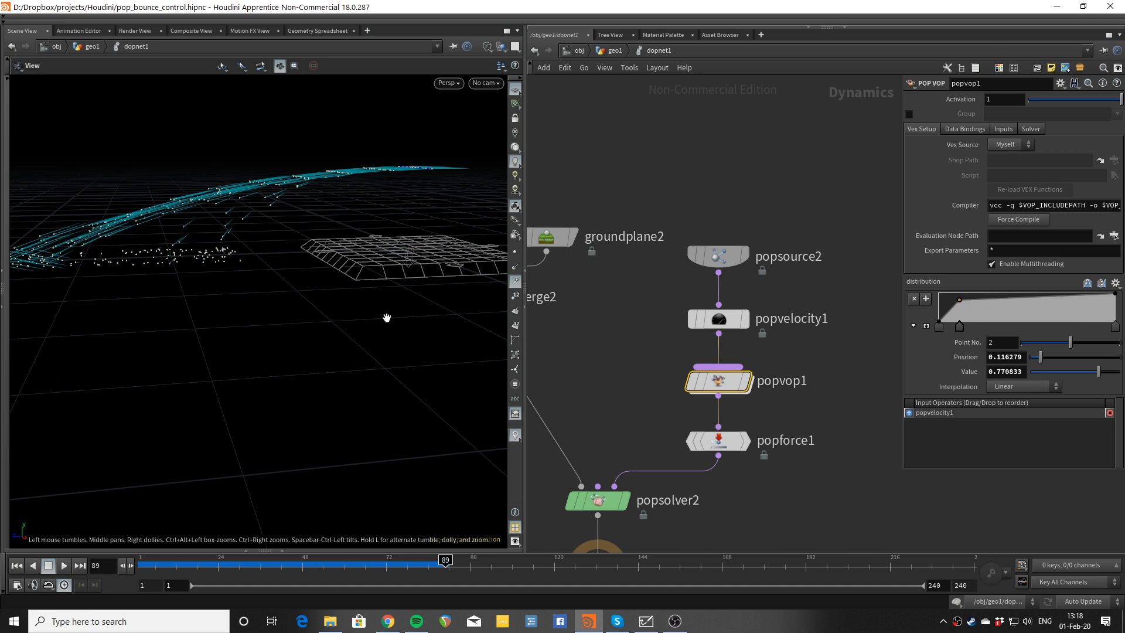
{"action": "key", "text": "ctrl+Up"}
{"action": "key", "text": "Up"}
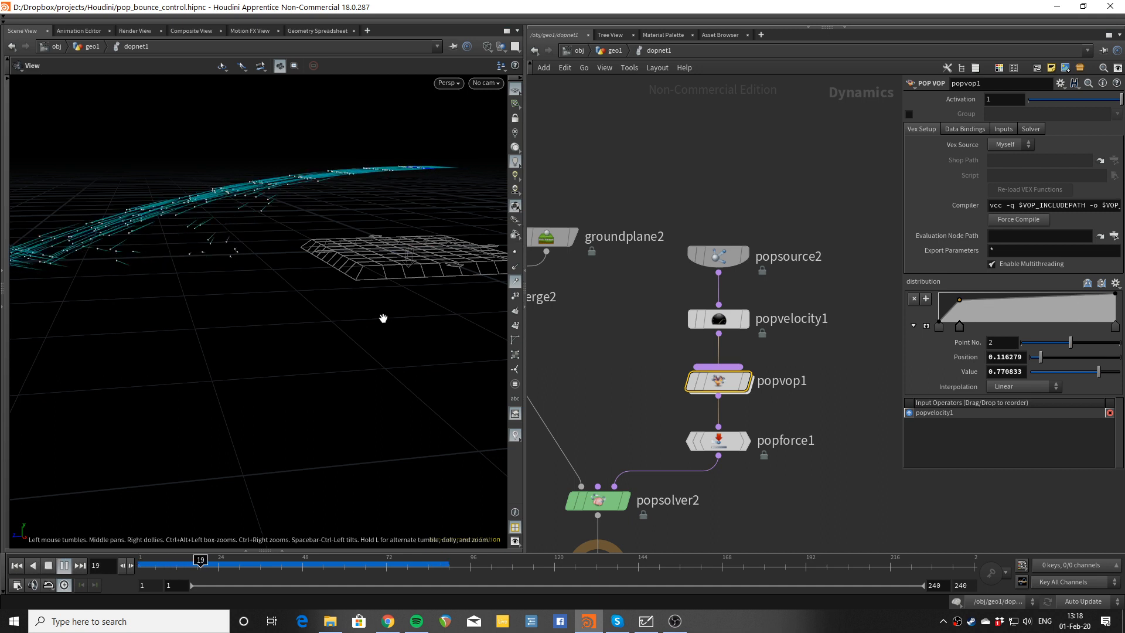
{"action": "key", "text": "Up"}
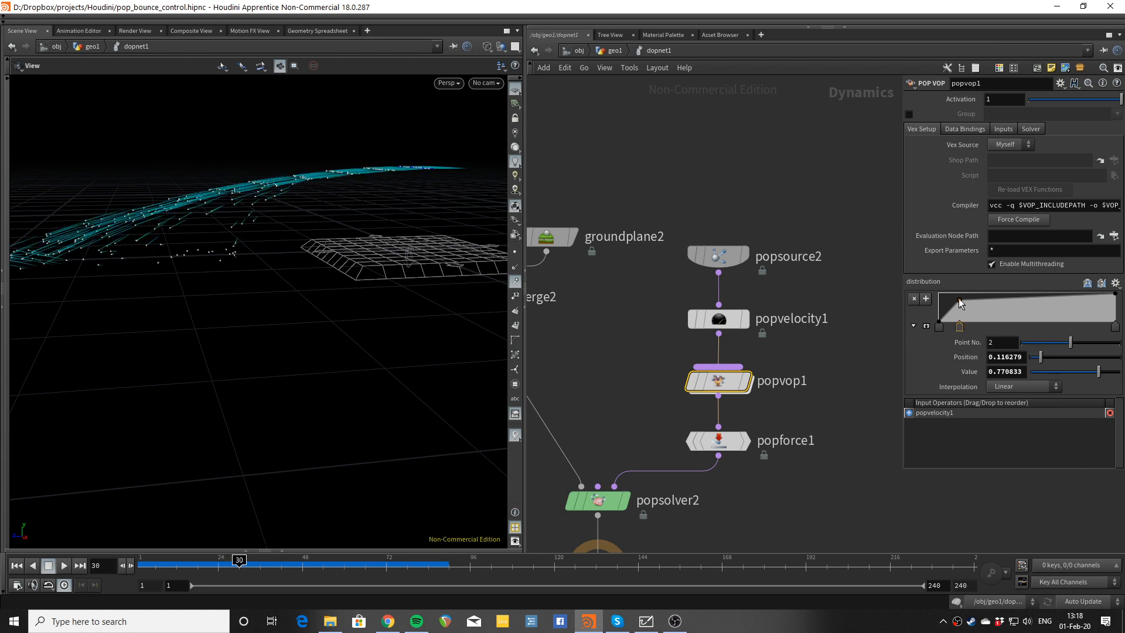
{"action": "key", "text": "ctrl+Up"}
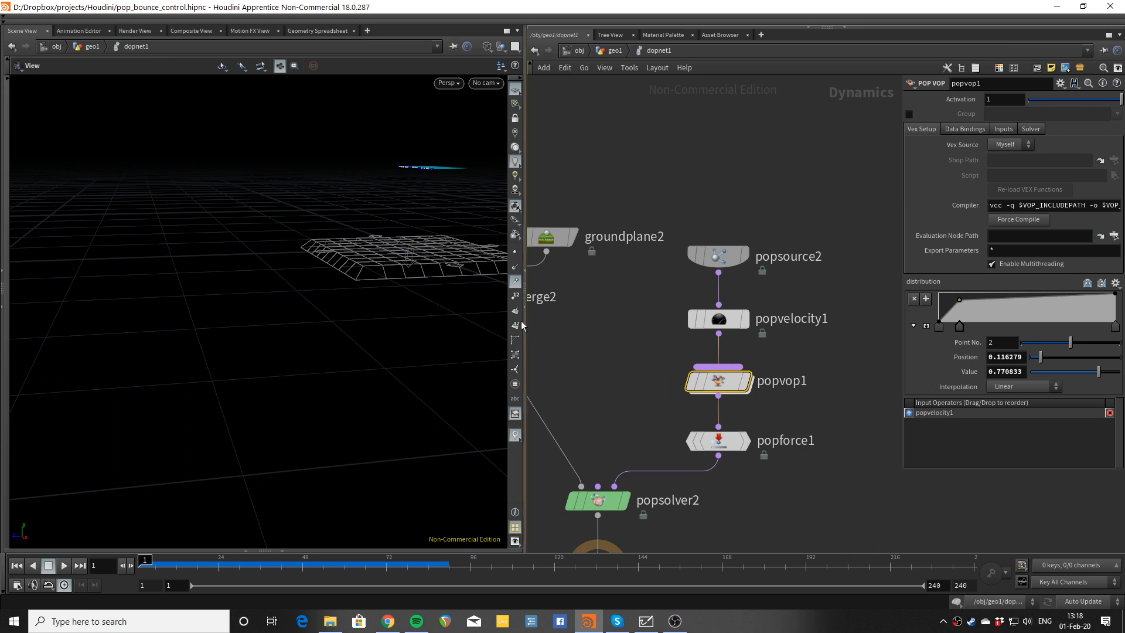
{"action": "key", "text": "Up"}
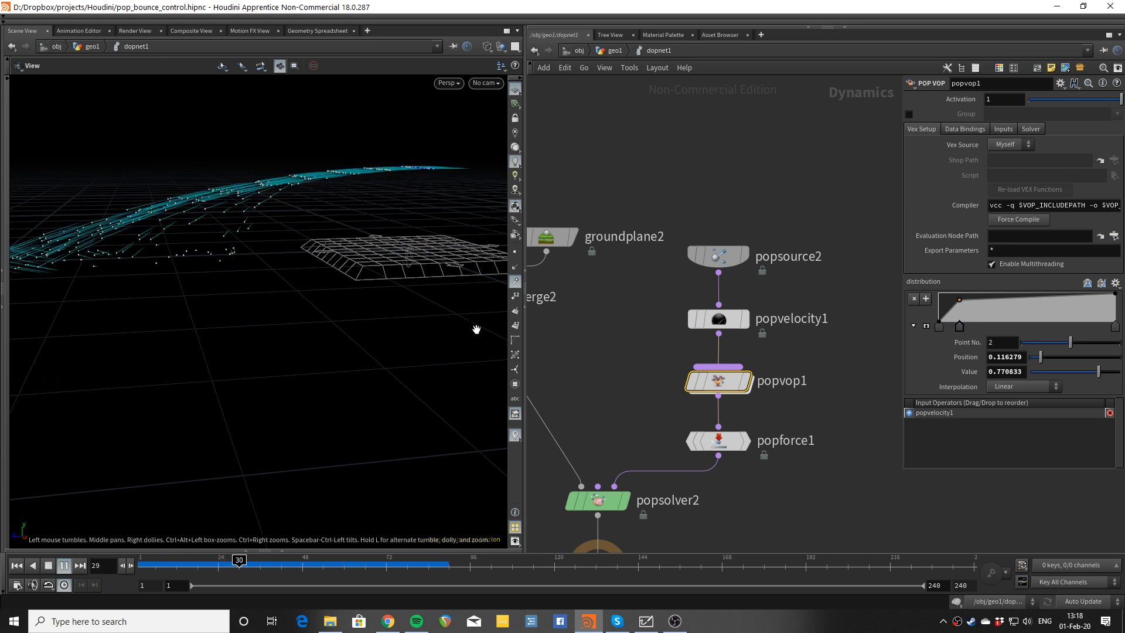
{"action": "key", "text": "Down"}
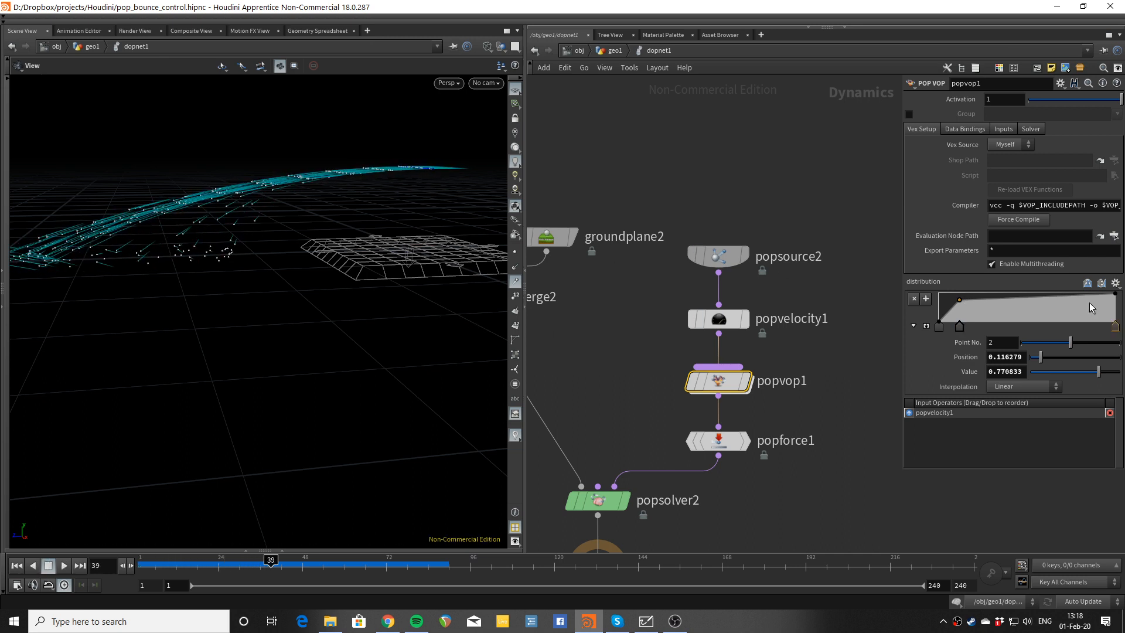
Step: Try the distribution ramp's middle point at position 0.903654 and value 0.270833, playing and replaying the simulation from different angles
{"action": "left_click_drag", "start_coordinate": [961, 302], "coordinate": [1099, 314]}
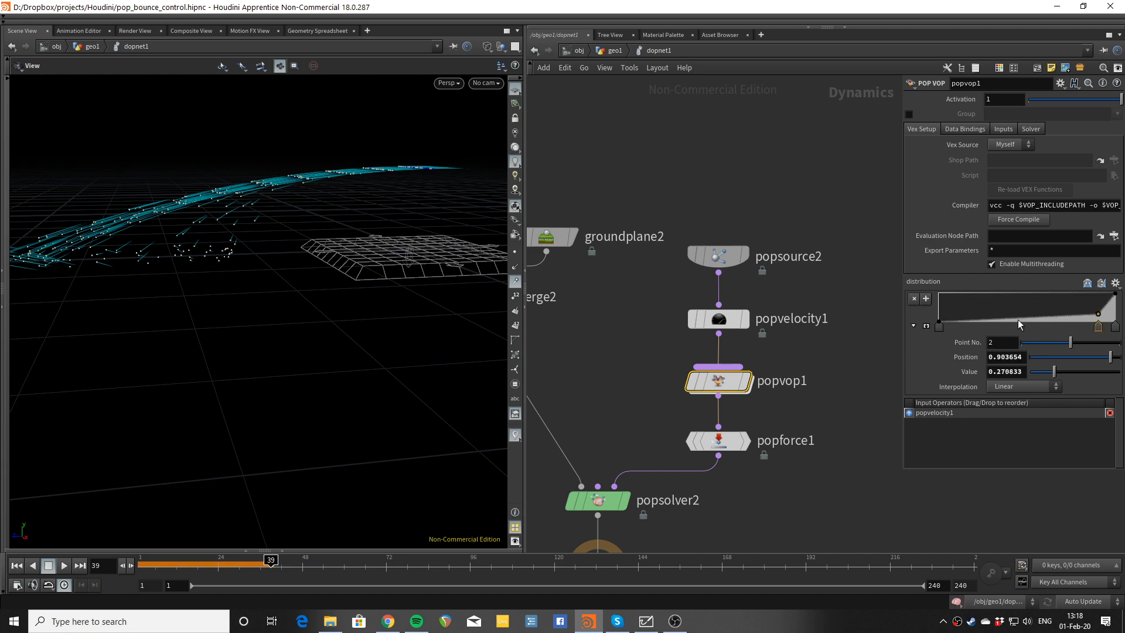
{"action": "key", "text": "Up"}
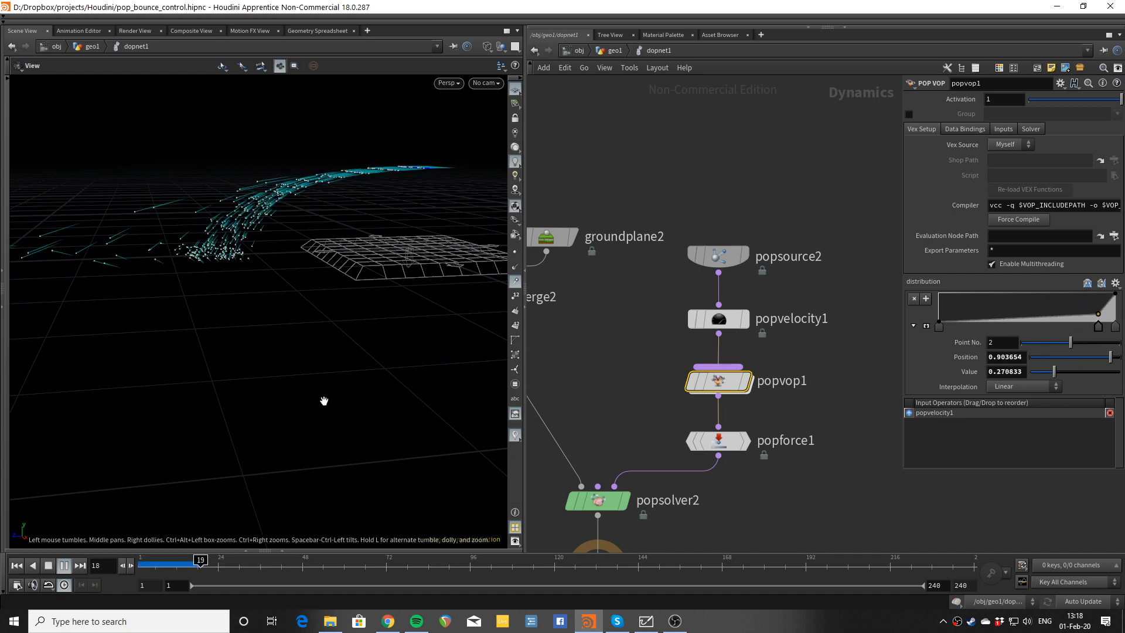
{"action": "left_click_drag", "start_coordinate": [256, 297], "coordinate": [258, 256]}
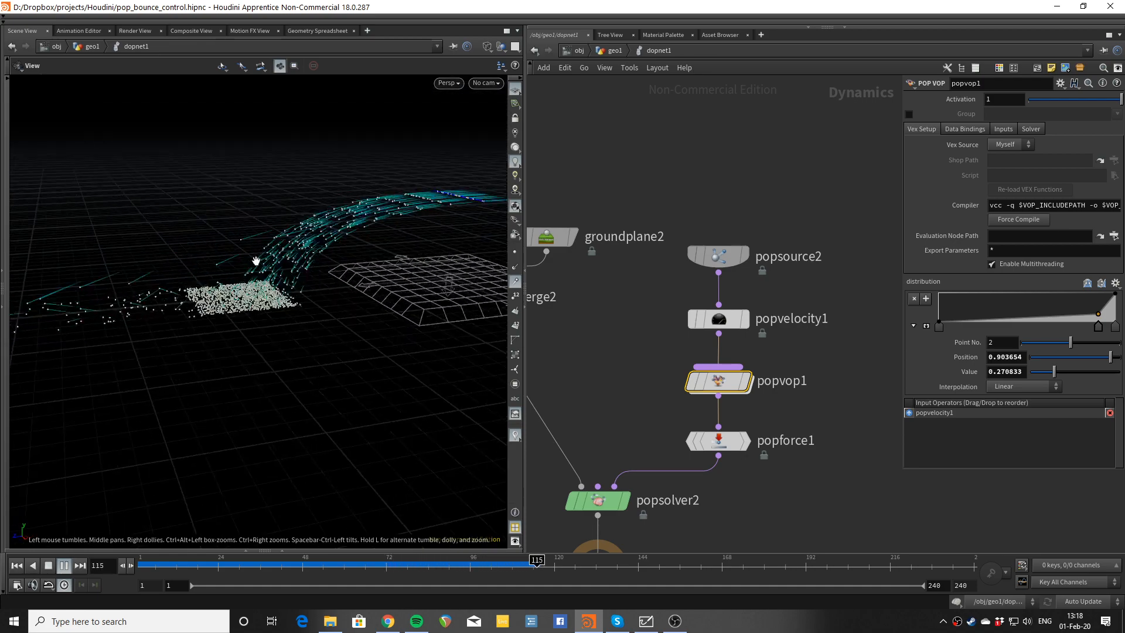
{"action": "left_click_drag", "start_coordinate": [221, 298], "coordinate": [272, 249]}
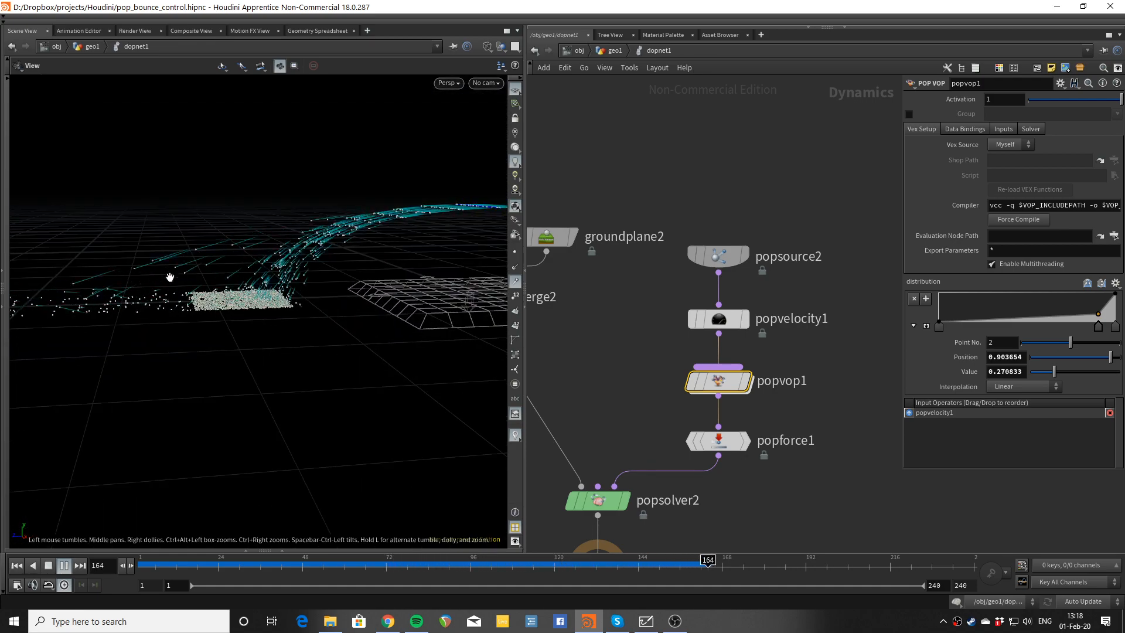
{"action": "mouse_move", "coordinate": [168, 276]}
{"action": "left_mouse_down"}
{"action": "mouse_move", "coordinate": [194, 275]}
{"action": "mouse_move", "coordinate": [161, 283]}
{"action": "left_mouse_up"}
{"action": "key", "text": "ctrl+Up"}
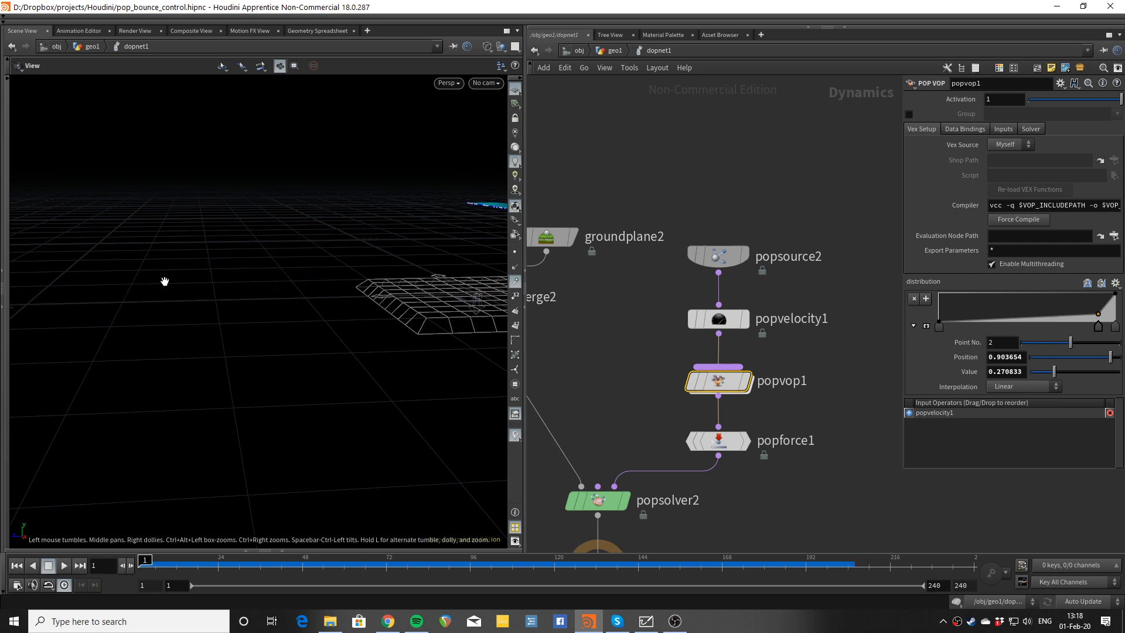
{"action": "key", "text": "Up"}
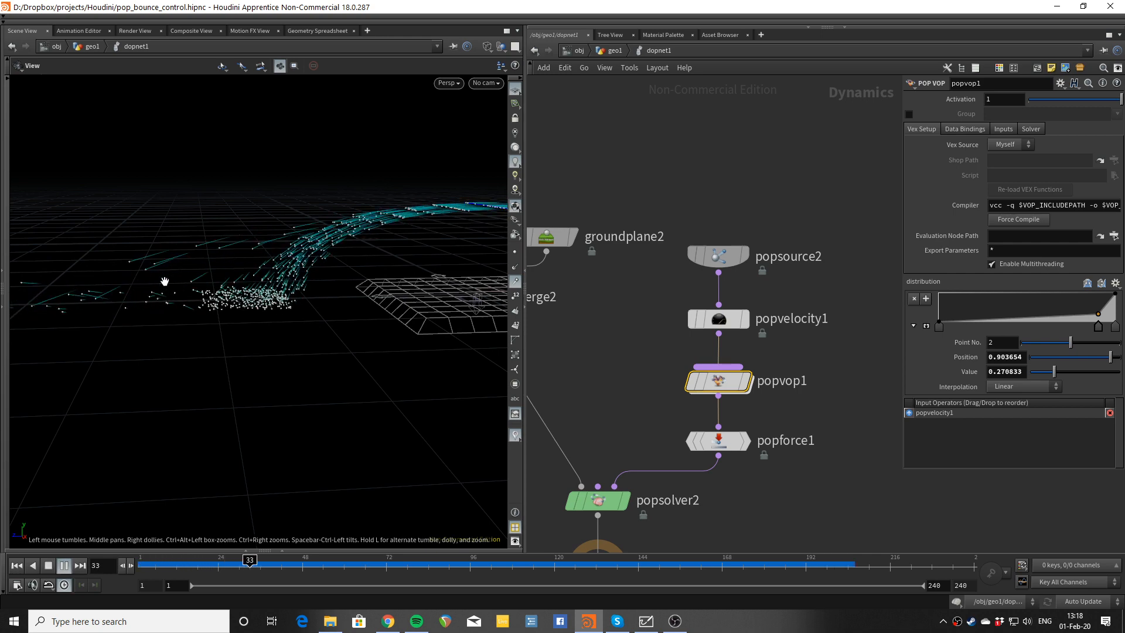
Step: Move the distribution ramp's middle point to position 0.249169 and value 0.520833, with the simulation rewound to frame 1
{"action": "left_click_drag", "start_coordinate": [1098, 313], "coordinate": [983, 307]}
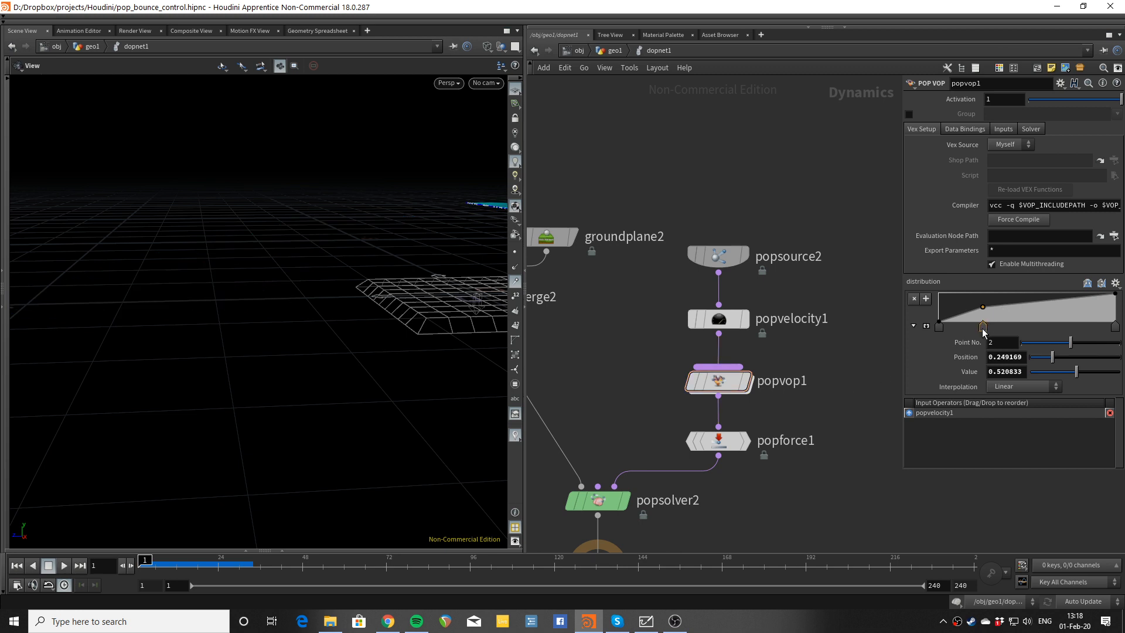
{"action": "right_click", "coordinate": [982, 328]}
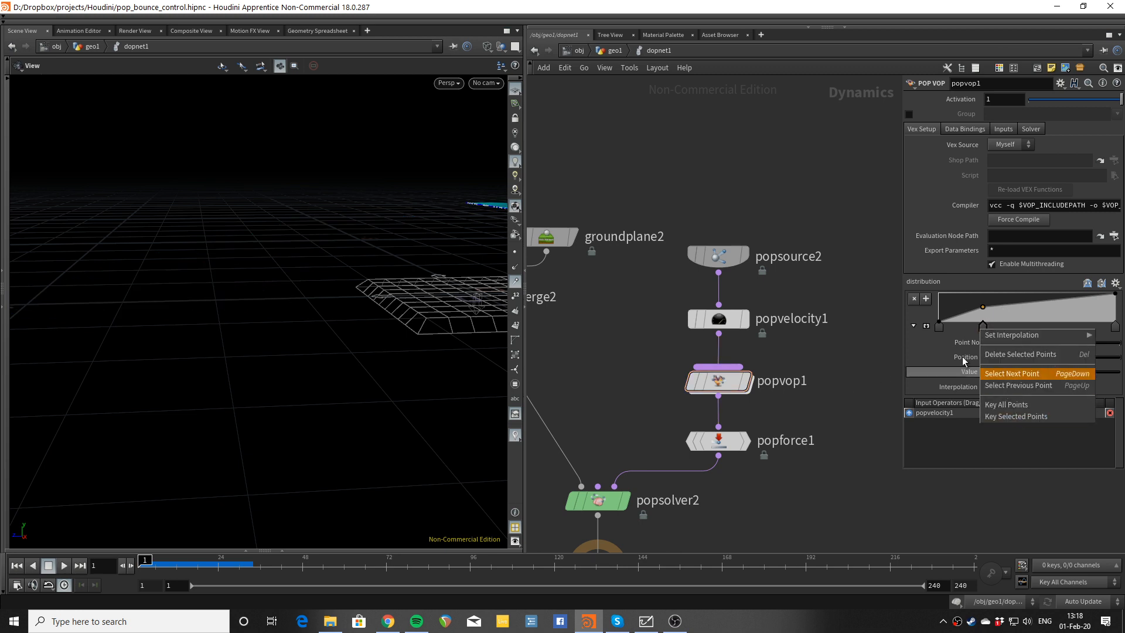
{"action": "left_click", "coordinate": [835, 482]}
Step: Rename the popvop1 node to speed_random
{"action": "middle_click_drag", "start_coordinate": [808, 403], "coordinate": [732, 307]}
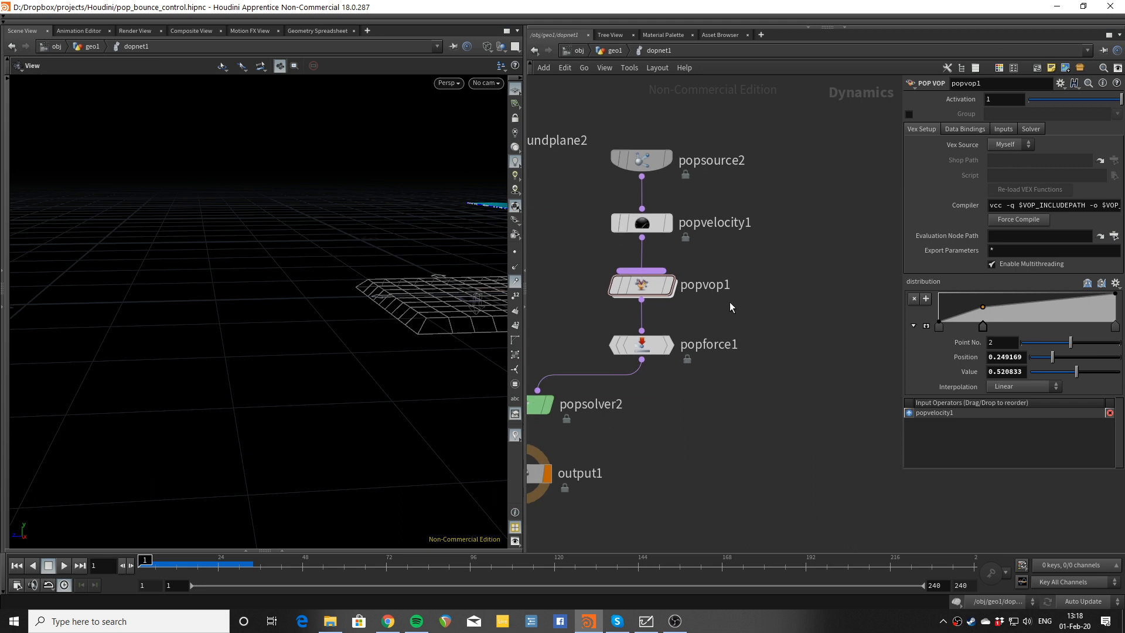
{"action": "left_click", "coordinate": [694, 281]}
{"action": "type", "text": "spee"}
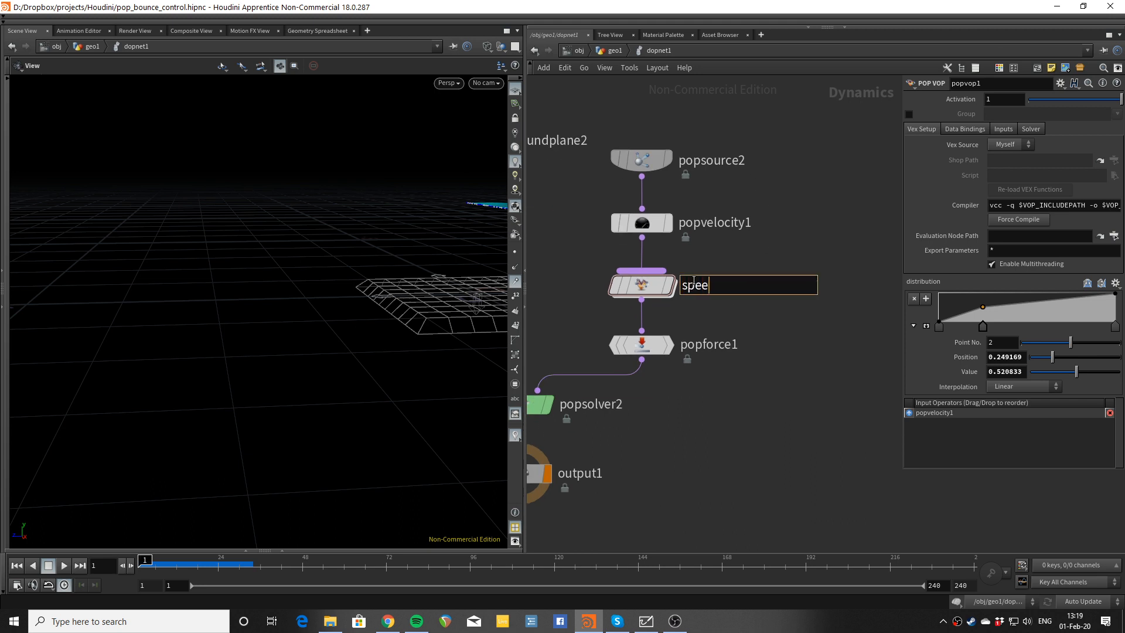
{"action": "type", "text": "d_random"}
{"action": "key", "text": "Return"}
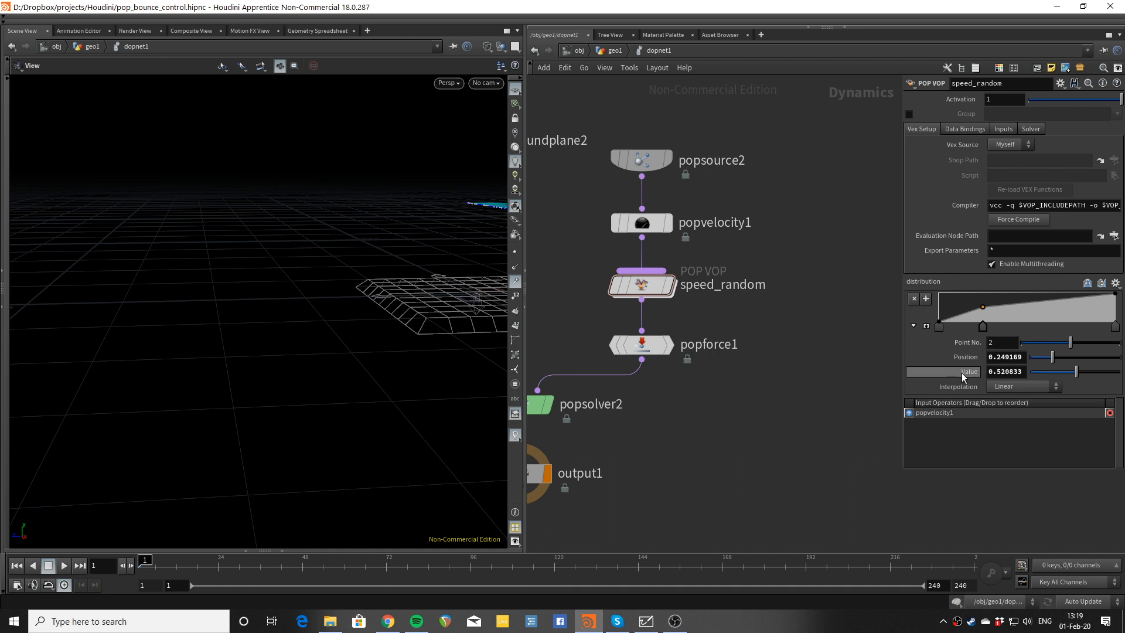
Step: Promote the bias input of the mix1 node inside speed_random to a parameter
{"action": "left_click", "coordinate": [649, 292]}
{"action": "double_click", "coordinate": [649, 292]}
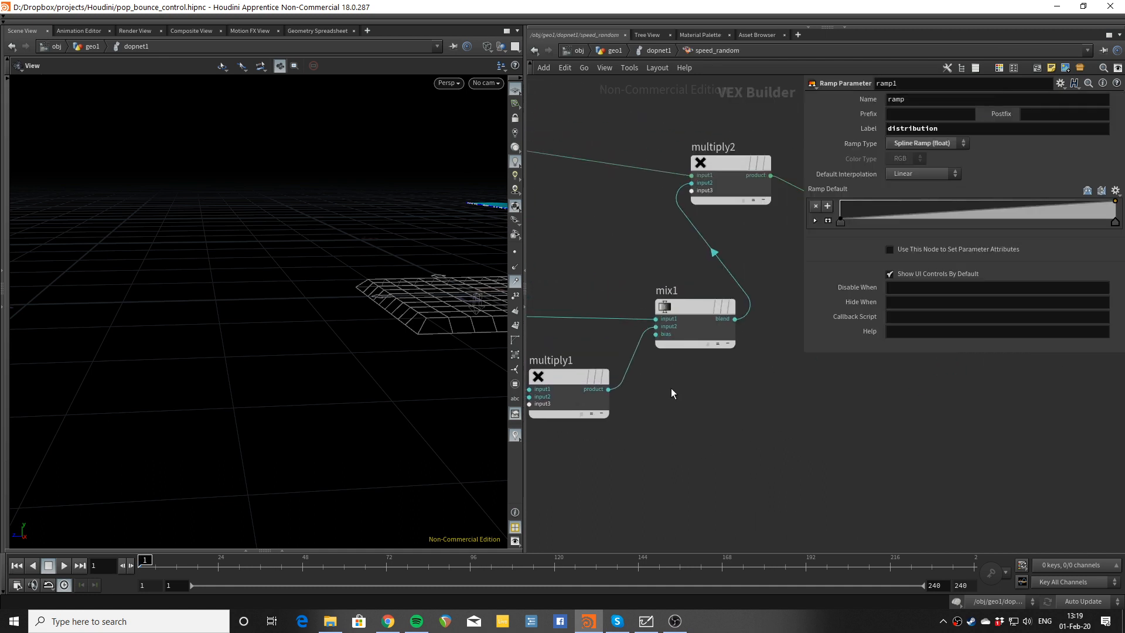
{"action": "right_click", "coordinate": [650, 314]}
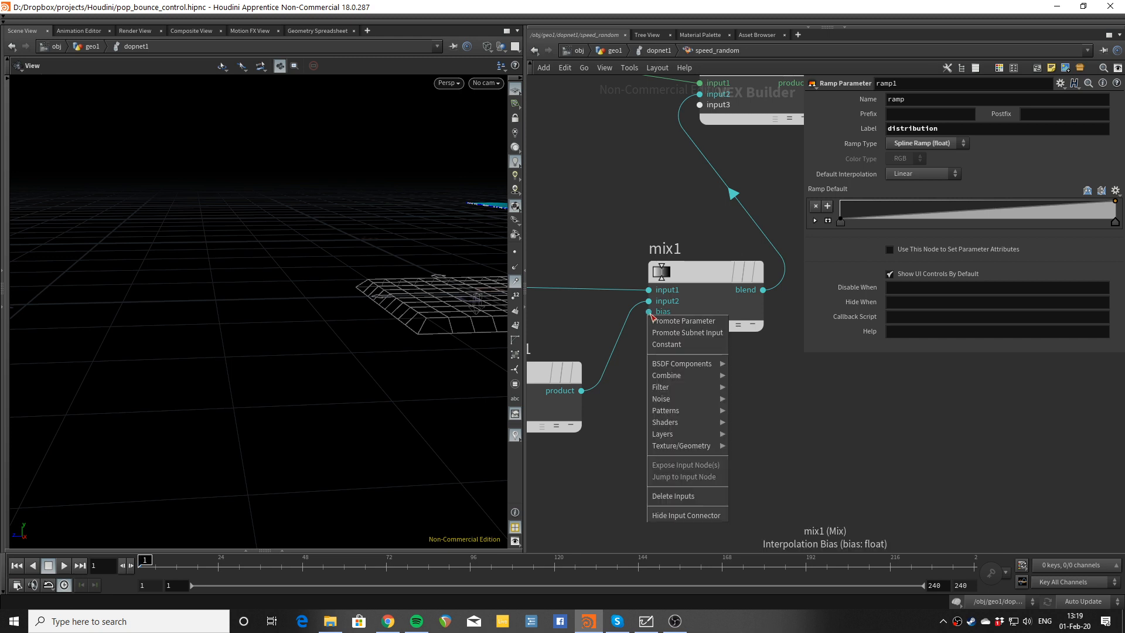
{"action": "left_click", "coordinate": [654, 321]}
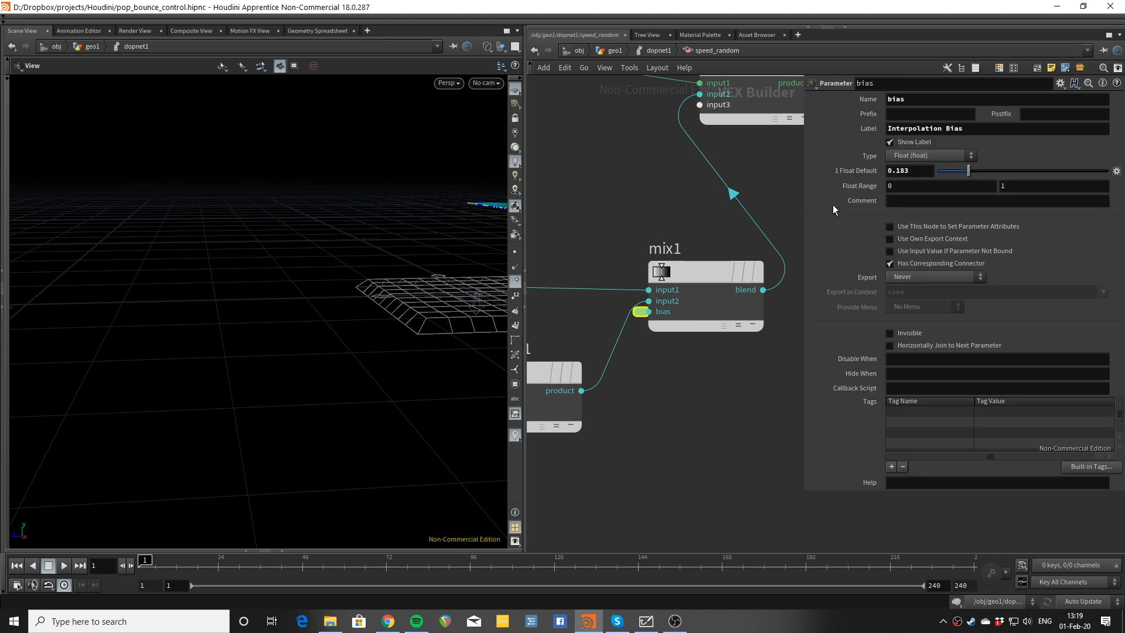
Step: Label the promoted bias parameter "random amount" and return to the dopnet1 network
{"action": "left_click", "coordinate": [939, 128]}
{"action": "type", "text": "ran"}
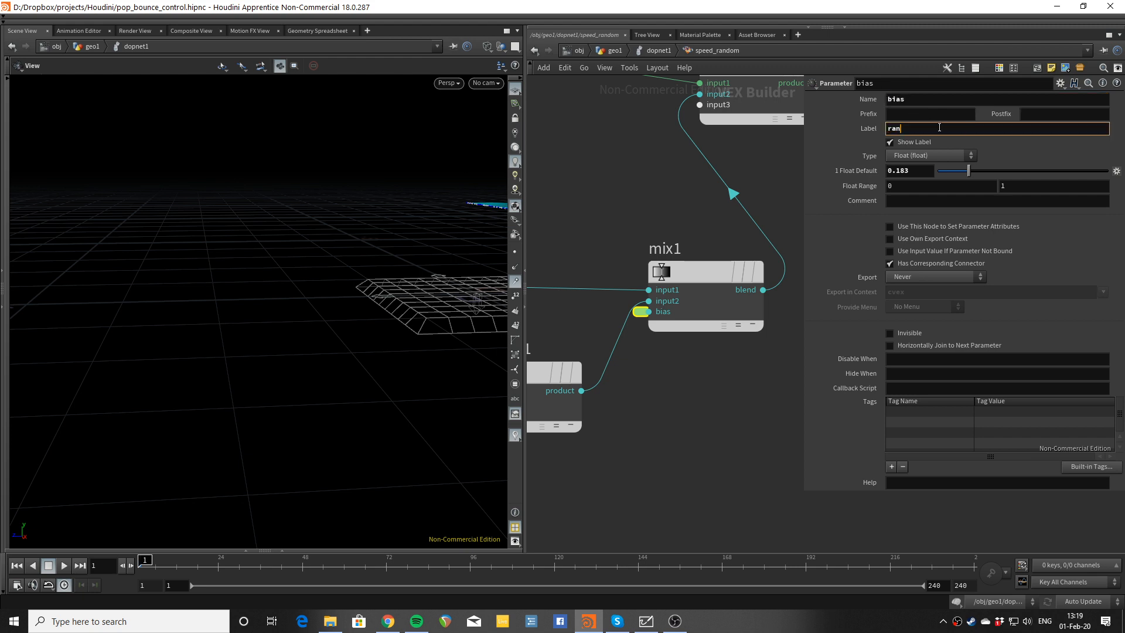
{"action": "type", "text": "dom amount"}
{"action": "key", "text": "Return"}
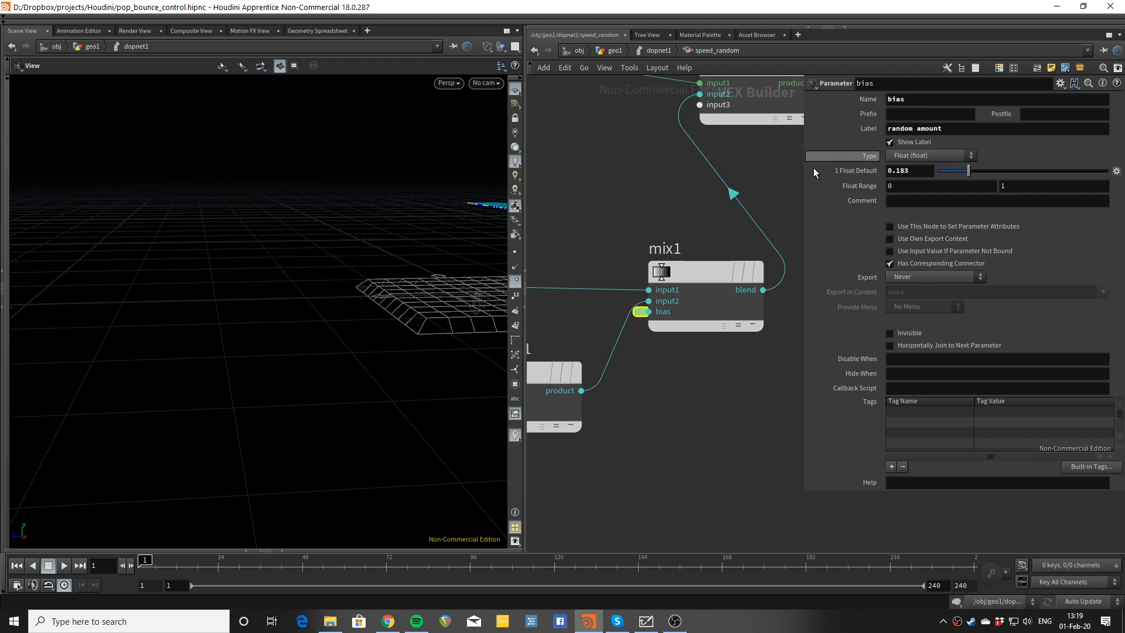
{"action": "scroll", "coordinate": [688, 209], "scroll_direction": "down", "scroll_amount": 5}
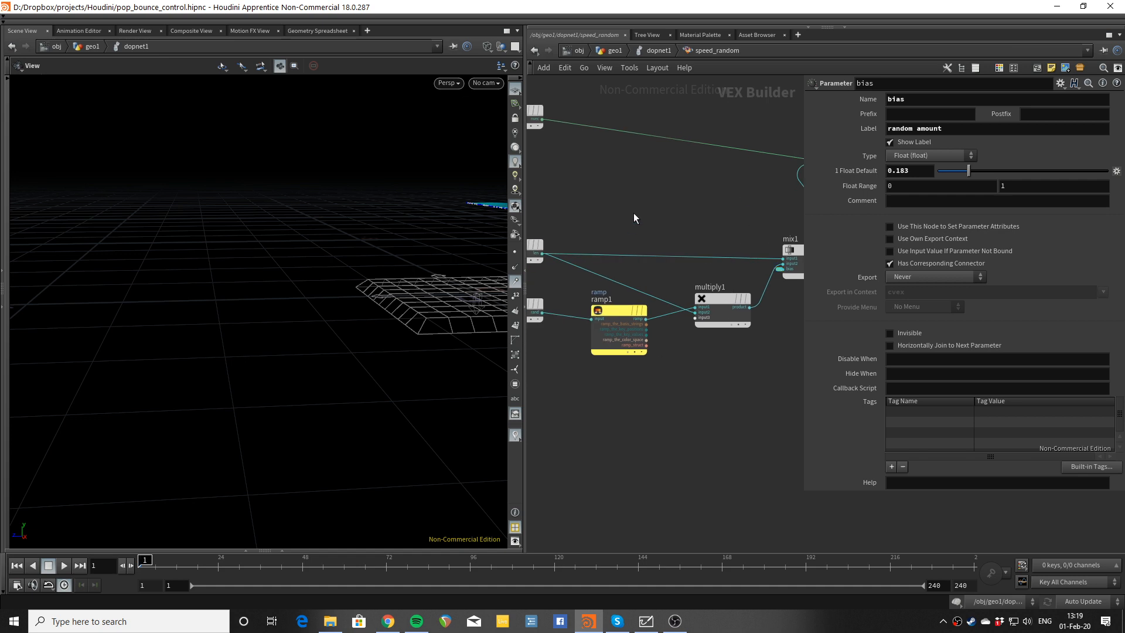
{"action": "key", "text": "u"}
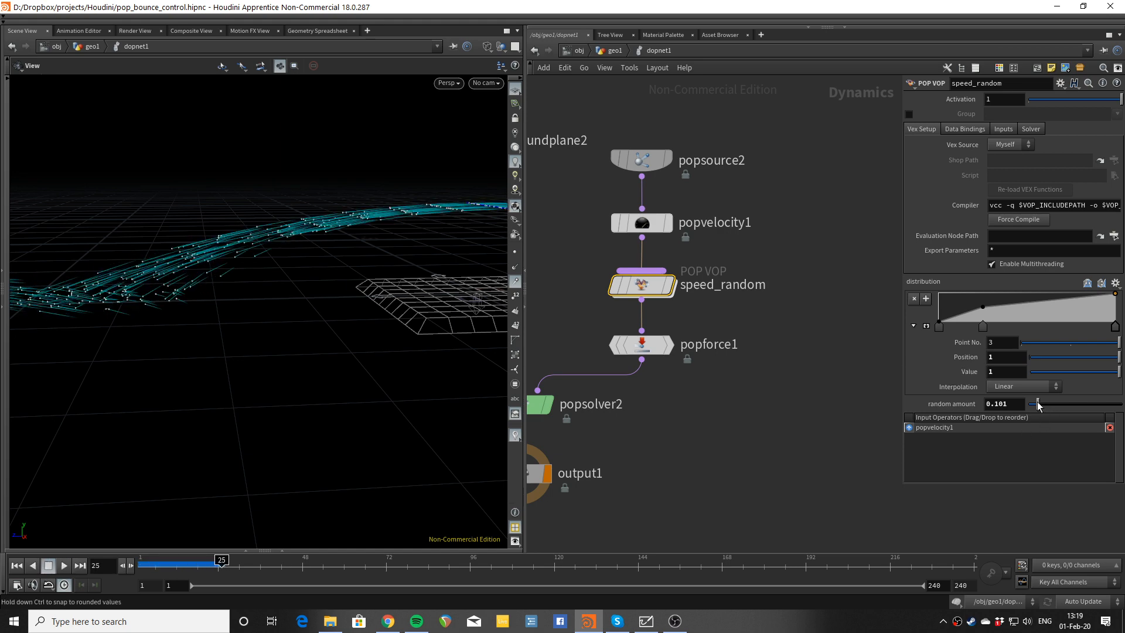
Step: Raise speed_random's random amount to 0.195 and set popvelocity1's scale to 3, playing the simulation and rewinding it to frame 1
{"action": "left_click_drag", "start_coordinate": [1037, 404], "coordinate": [1045, 405]}
{"action": "left_click", "coordinate": [641, 223]}
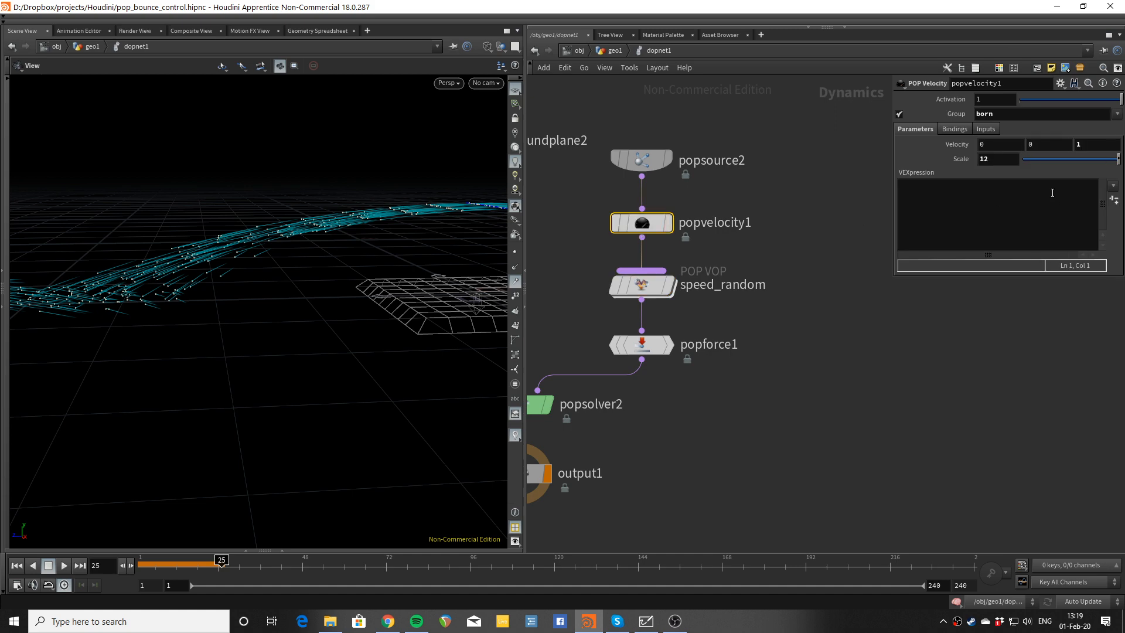
{"action": "key", "text": "ctrl+Up"}
{"action": "key", "text": "Up"}
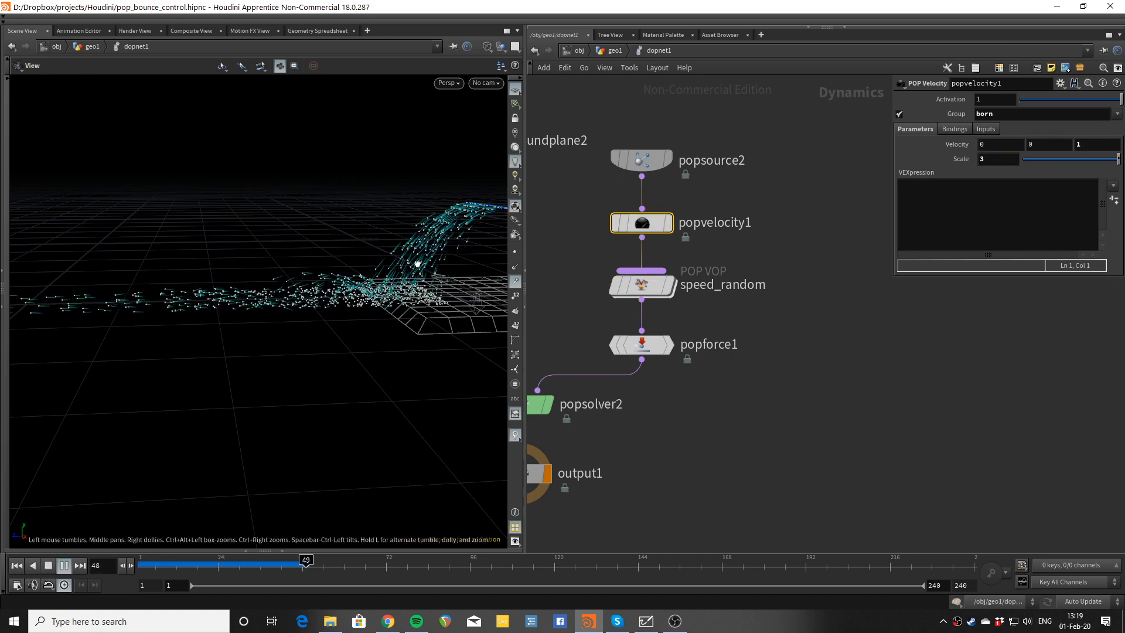
{"action": "left_click_drag", "start_coordinate": [417, 264], "coordinate": [367, 280]}
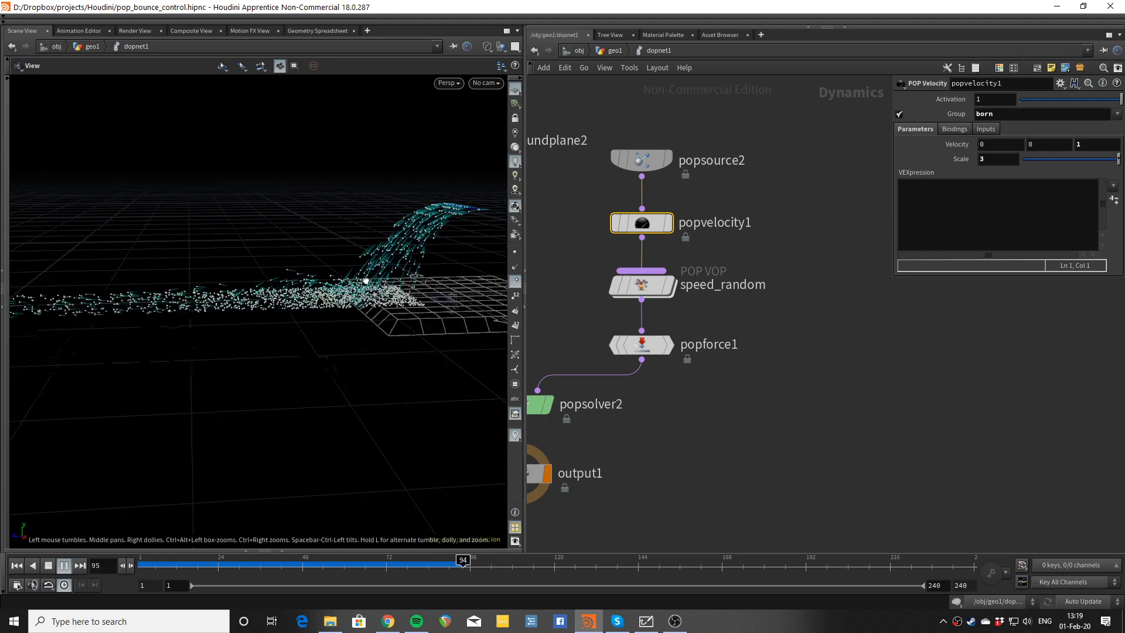
{"action": "key", "text": "ctrl+Up"}
{"action": "key", "text": "h"}
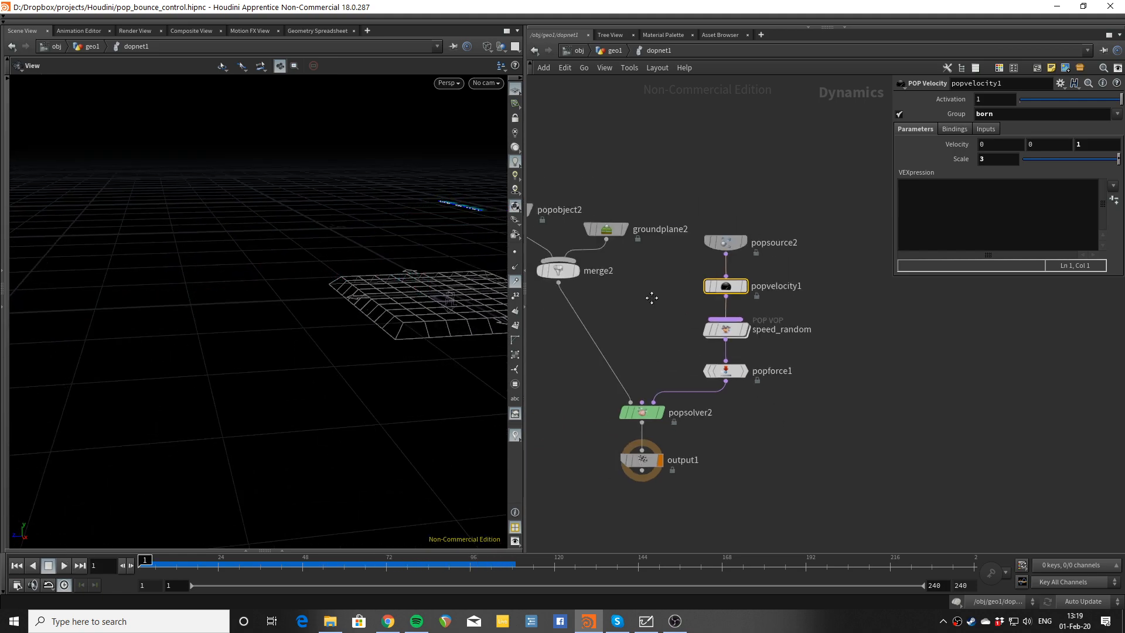
Step: Set speed_random's random amount to 0 and play the simulation to frame 40, viewing the particle stream from the side
{"action": "scroll", "coordinate": [696, 262], "scroll_direction": "up", "scroll_amount": 3}
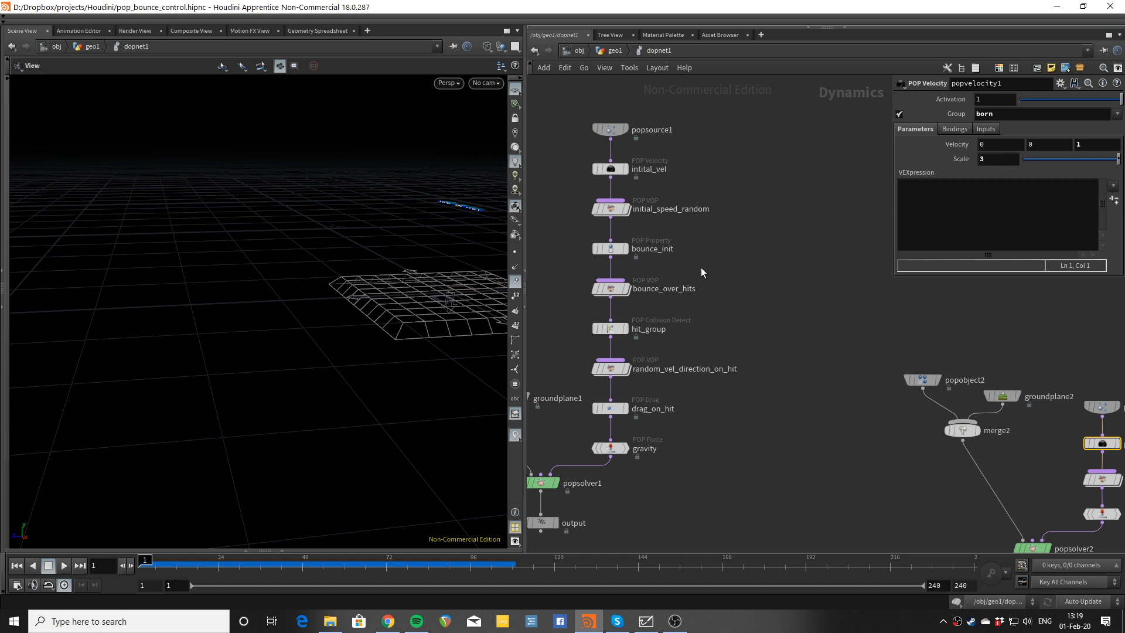
{"action": "middle_click_drag", "start_coordinate": [734, 396], "coordinate": [579, 249]}
{"action": "middle_click_drag", "start_coordinate": [731, 411], "coordinate": [607, 360]}
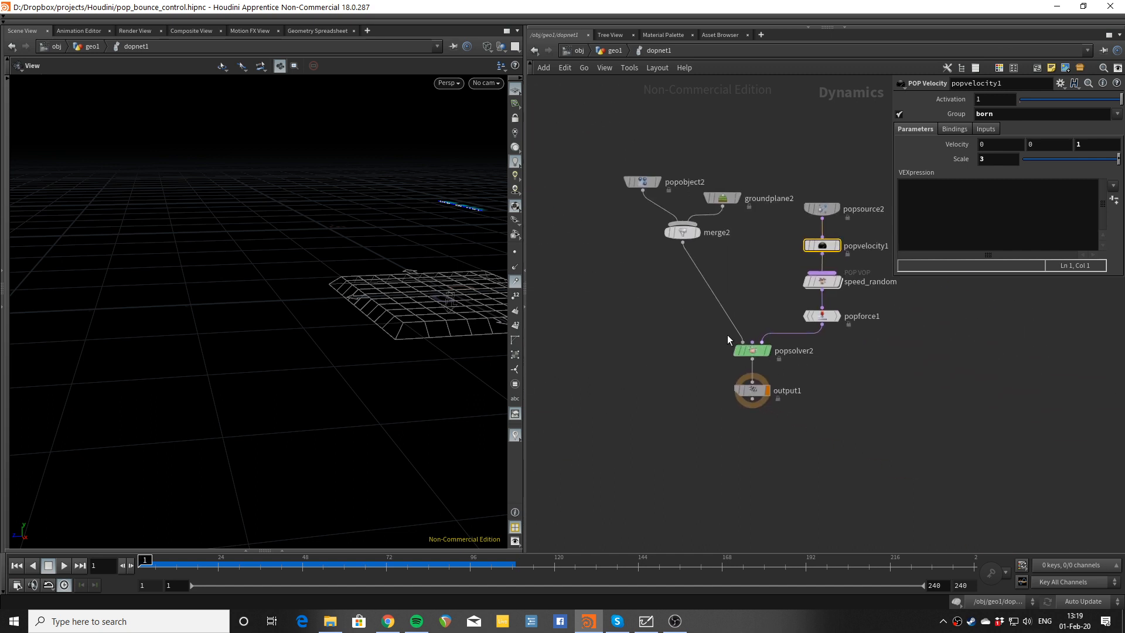
{"action": "middle_click_drag", "start_coordinate": [452, 296], "coordinate": [377, 294]}
{"action": "scroll", "coordinate": [869, 335], "scroll_direction": "up", "scroll_amount": 2}
{"action": "middle_click_drag", "start_coordinate": [887, 356], "coordinate": [846, 364]}
{"action": "left_click", "coordinate": [772, 278]}
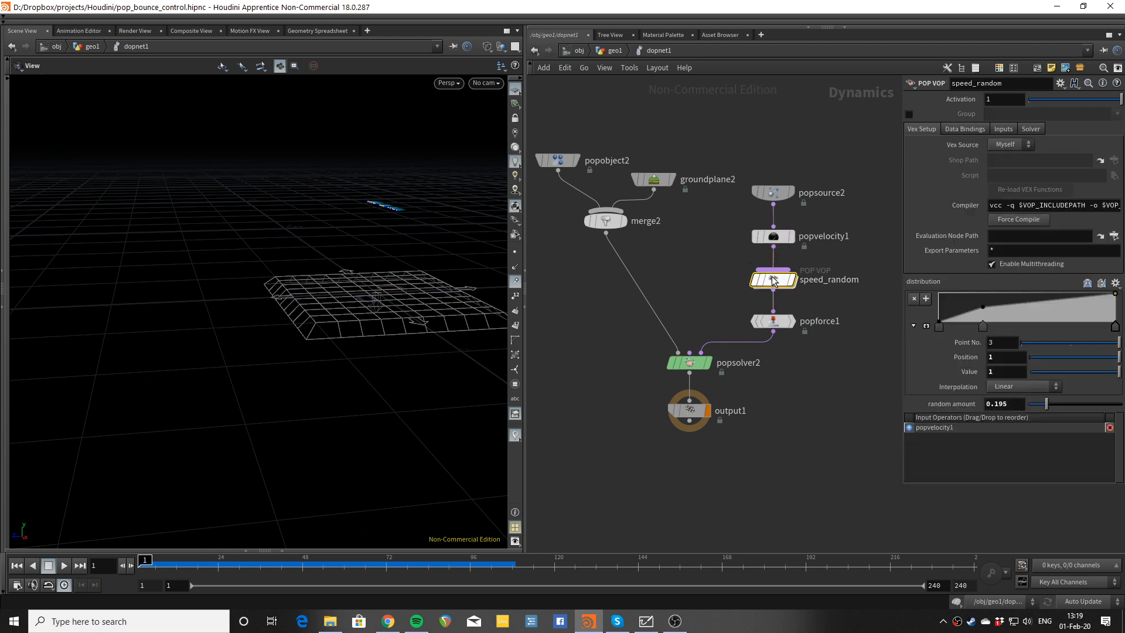
{"action": "left_click_drag", "start_coordinate": [1041, 408], "coordinate": [902, 425]}
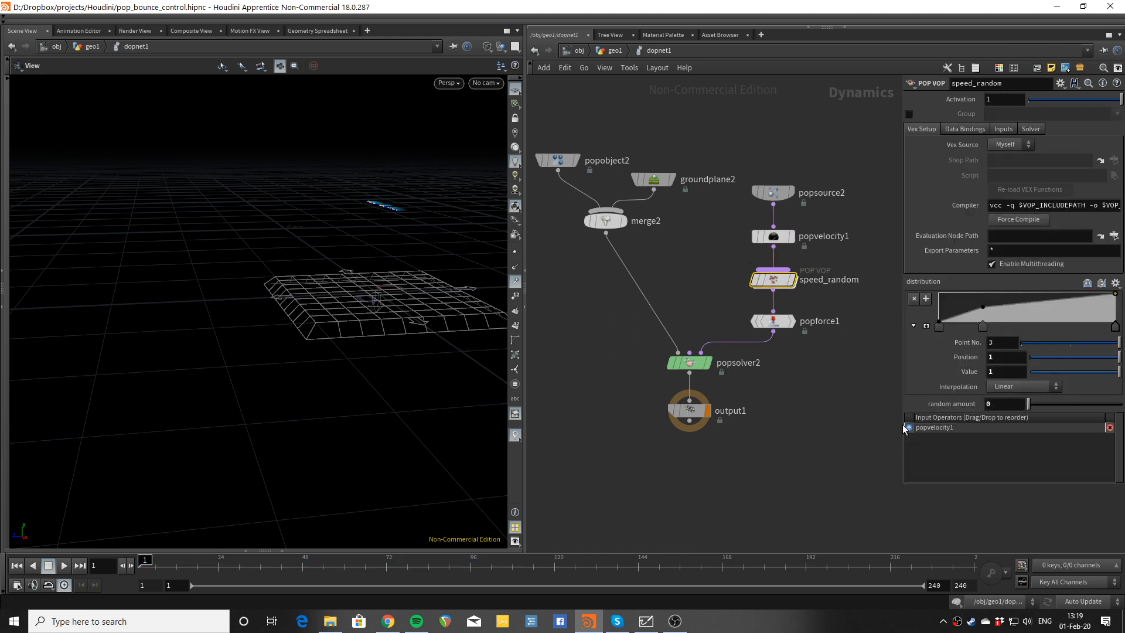
{"action": "key", "text": "Up"}
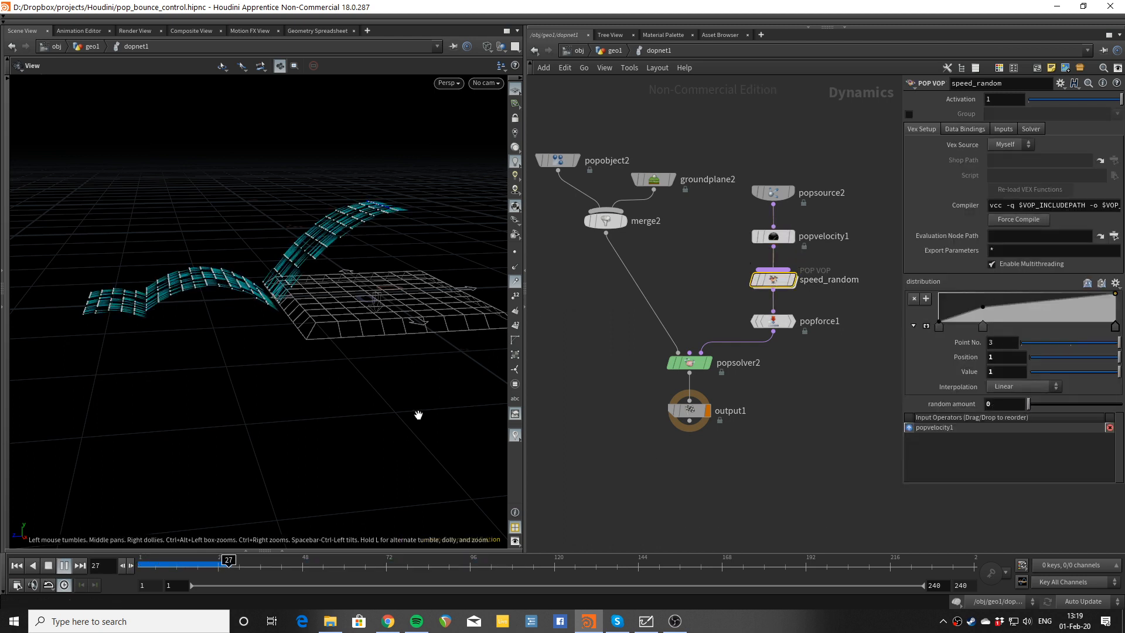
{"action": "key", "text": "Up"}
{"action": "left_click_drag", "start_coordinate": [415, 415], "coordinate": [319, 375]}
{"action": "left_click_drag", "start_coordinate": [200, 337], "coordinate": [218, 333]}
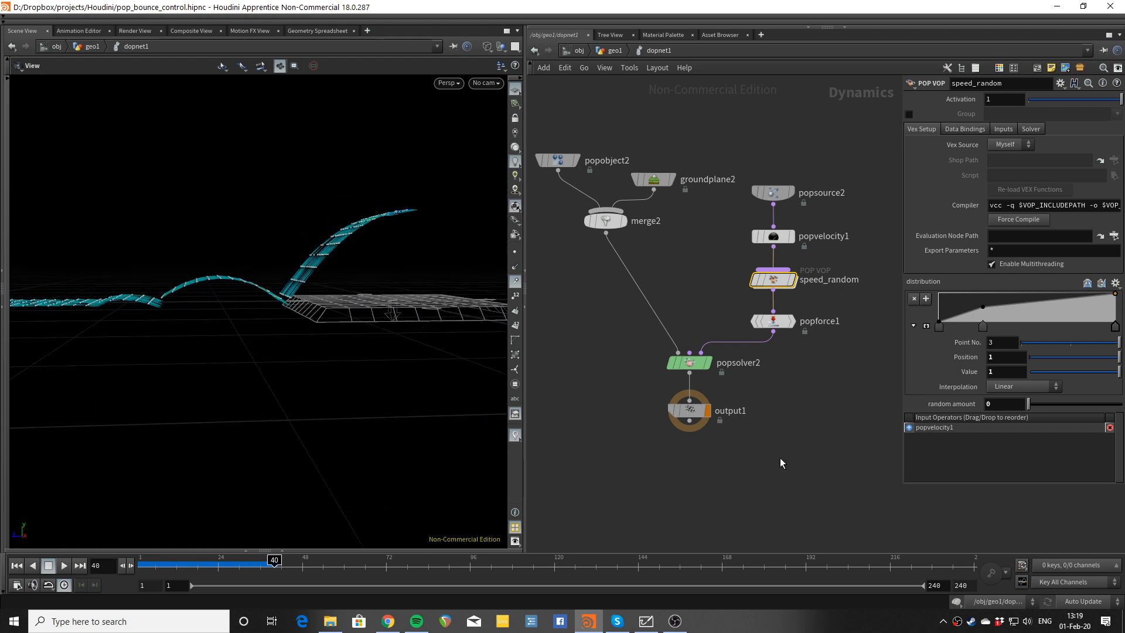
Step: Restore the Geometry Spreadsheet below the viewport and display popobject2's Geometry data in it
{"action": "middle_click_drag", "start_coordinate": [661, 274], "coordinate": [653, 300]}
{"action": "left_click", "coordinate": [765, 262]}
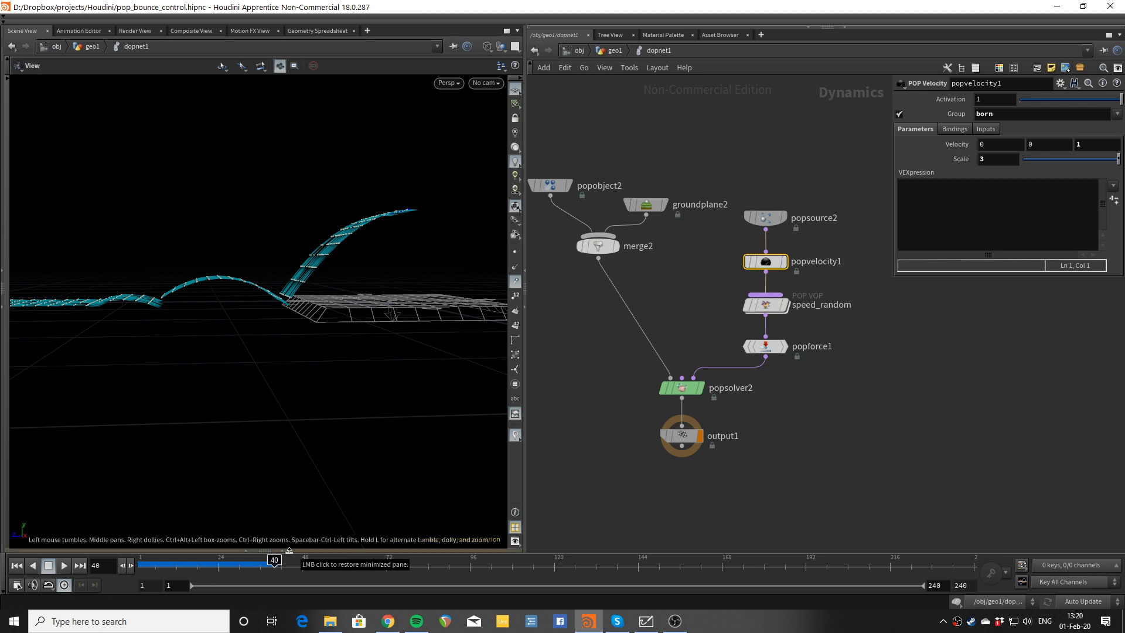
{"action": "left_click", "coordinate": [289, 550]}
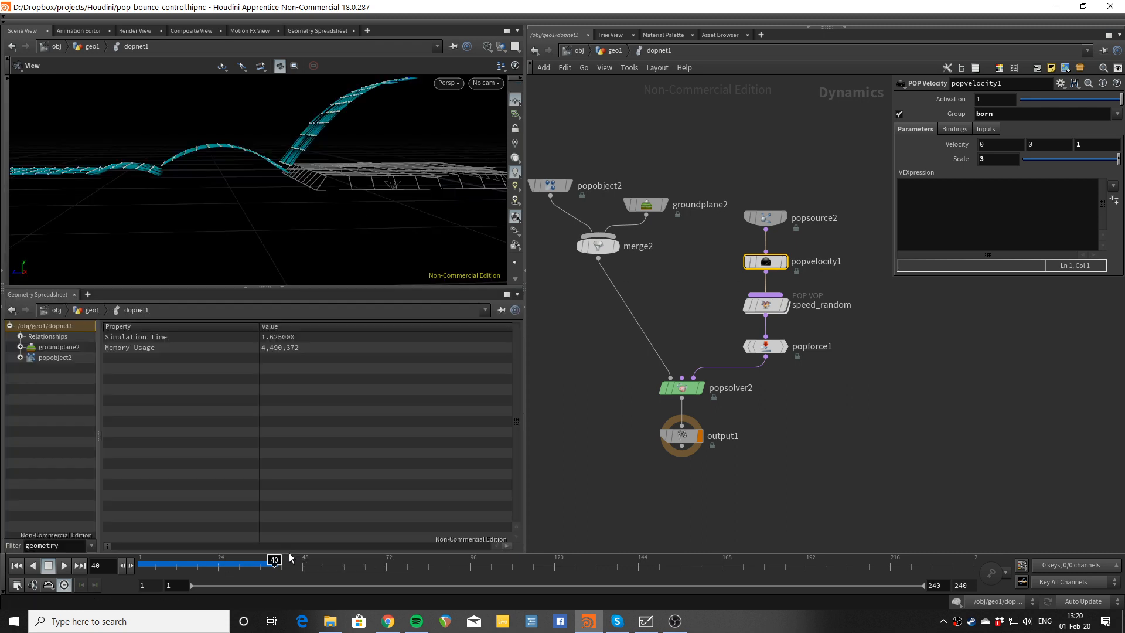
{"action": "left_click", "coordinate": [54, 369]}
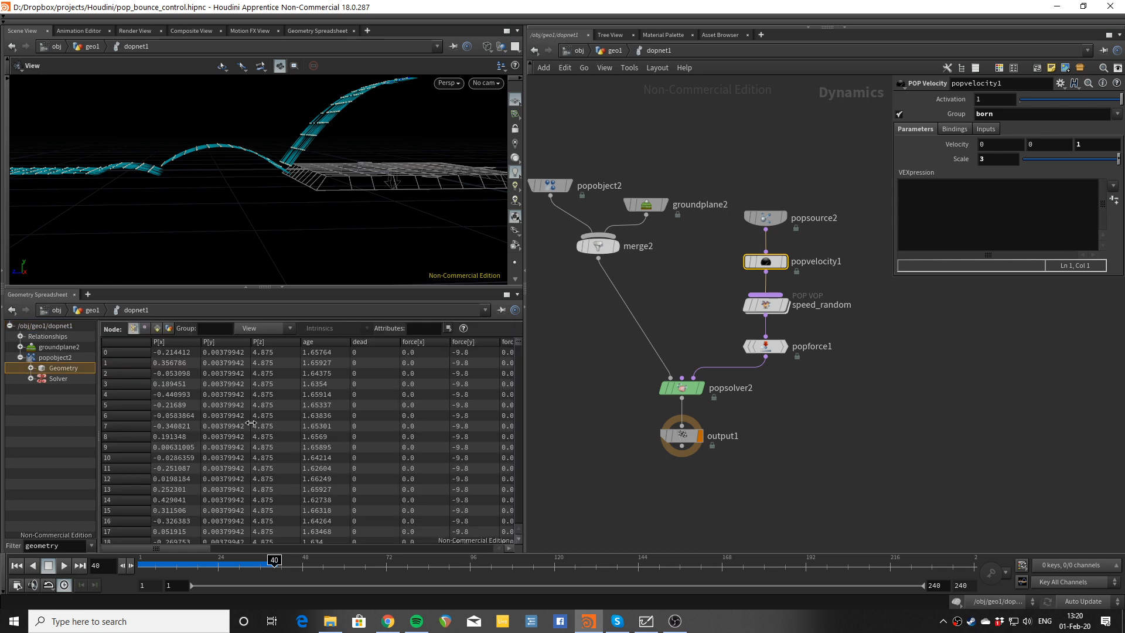
Step: Filter the Geometry Spreadsheet's attributes by "bounce" and clear the filter again
{"action": "left_click", "coordinate": [411, 324]}
{"action": "type", "text": "bounce"}
{"action": "key", "text": "Return"}
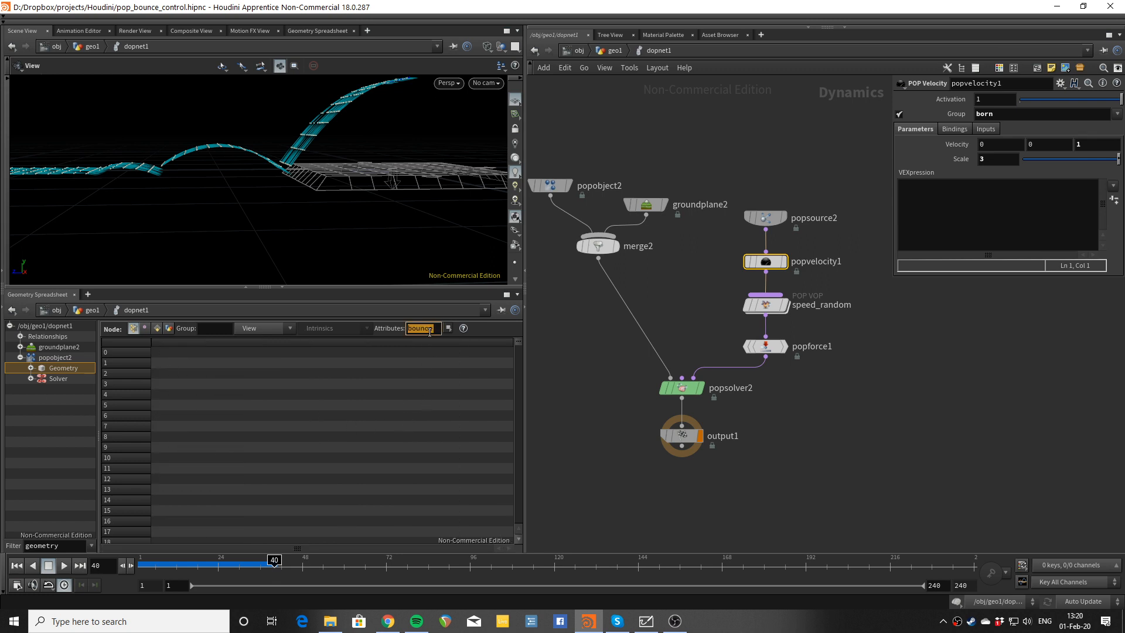
{"action": "key", "text": "BackSpace"}
{"action": "key", "text": "Return"}
Step: Move popobject2, groundplane2 and merge2 together down closer to popsolver2 in the network
{"action": "left_click", "coordinate": [644, 204]}
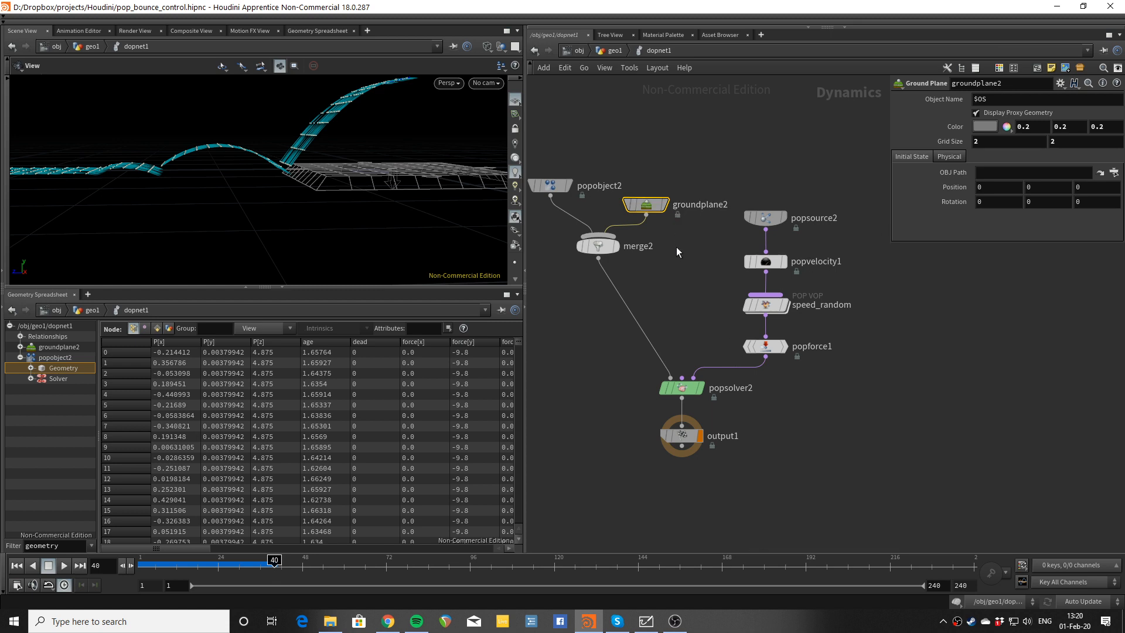
{"action": "middle_click_drag", "start_coordinate": [677, 247], "coordinate": [719, 253]}
{"action": "left_click_drag", "start_coordinate": [572, 124], "coordinate": [674, 287], "text": "shift"}
{"action": "left_click_drag", "start_coordinate": [681, 207], "coordinate": [650, 272]}
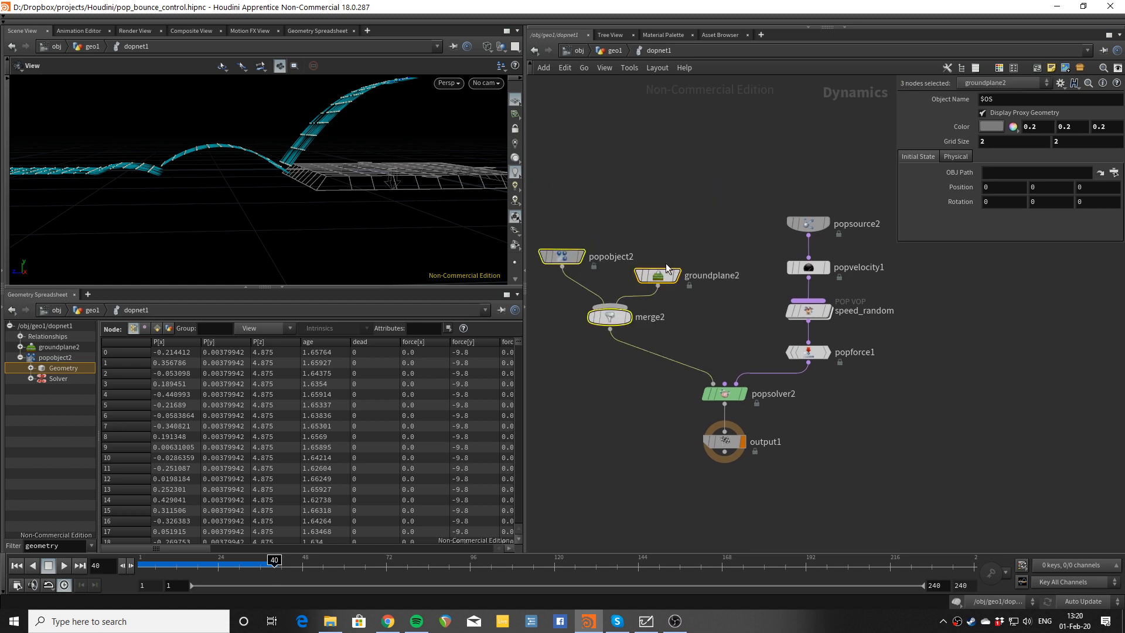
Step: Try a bounce of 1 in groundplane2's physical properties and play the simulation from frame 1
{"action": "left_click", "coordinate": [651, 273]}
{"action": "left_click", "coordinate": [950, 157]}
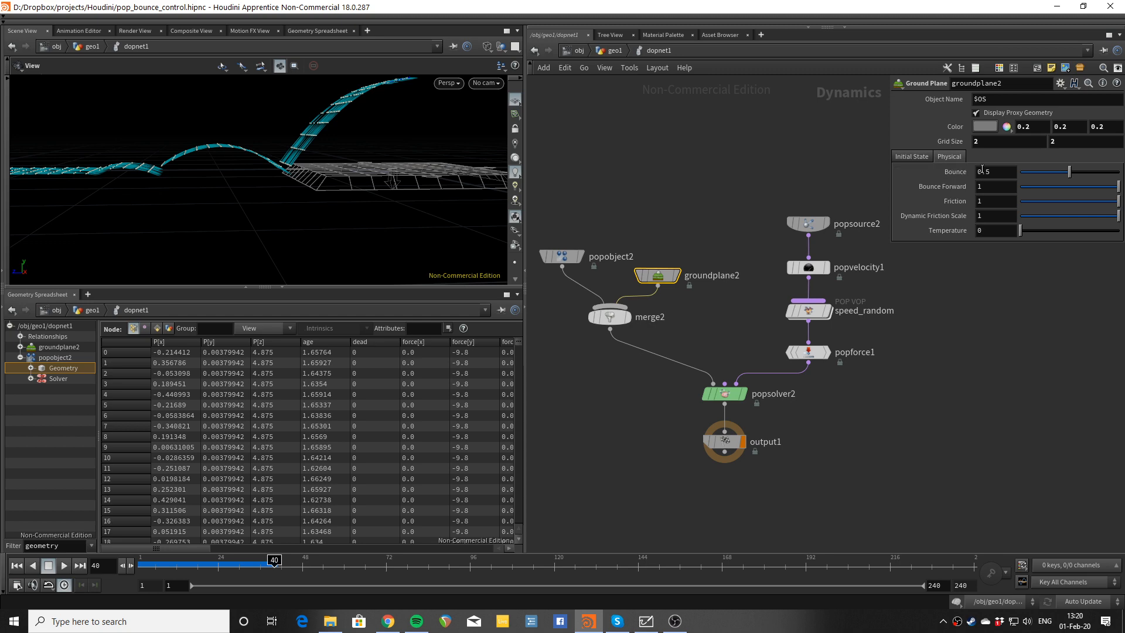
{"action": "key", "text": "Return"}
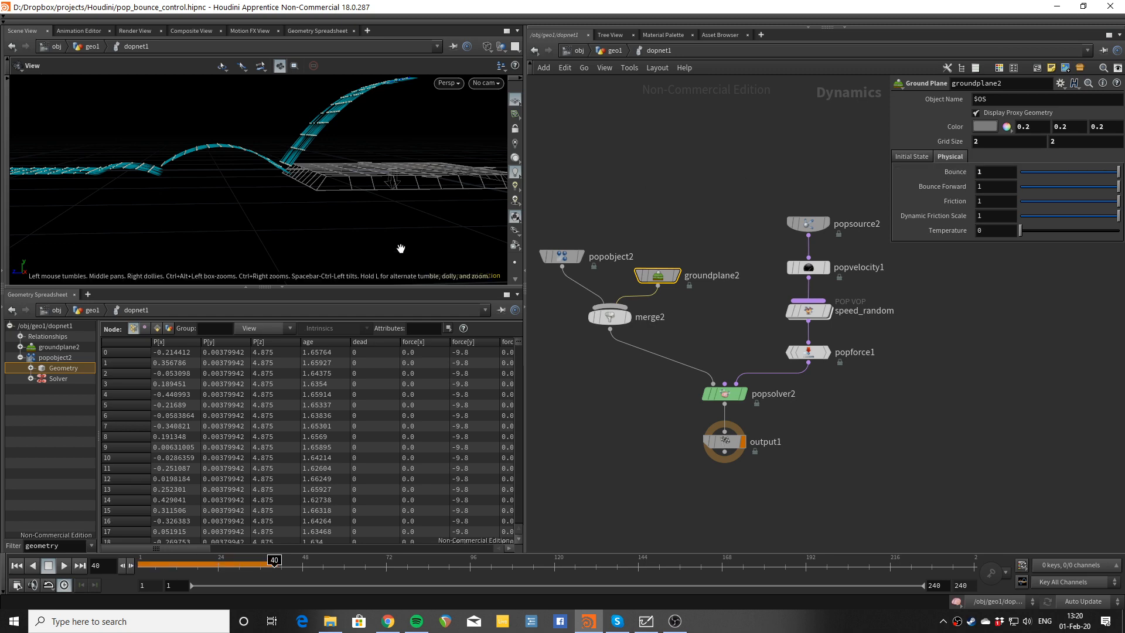
{"action": "scroll", "coordinate": [401, 248], "scroll_direction": "down", "scroll_amount": 4}
{"action": "key", "text": "ctrl+Up"}
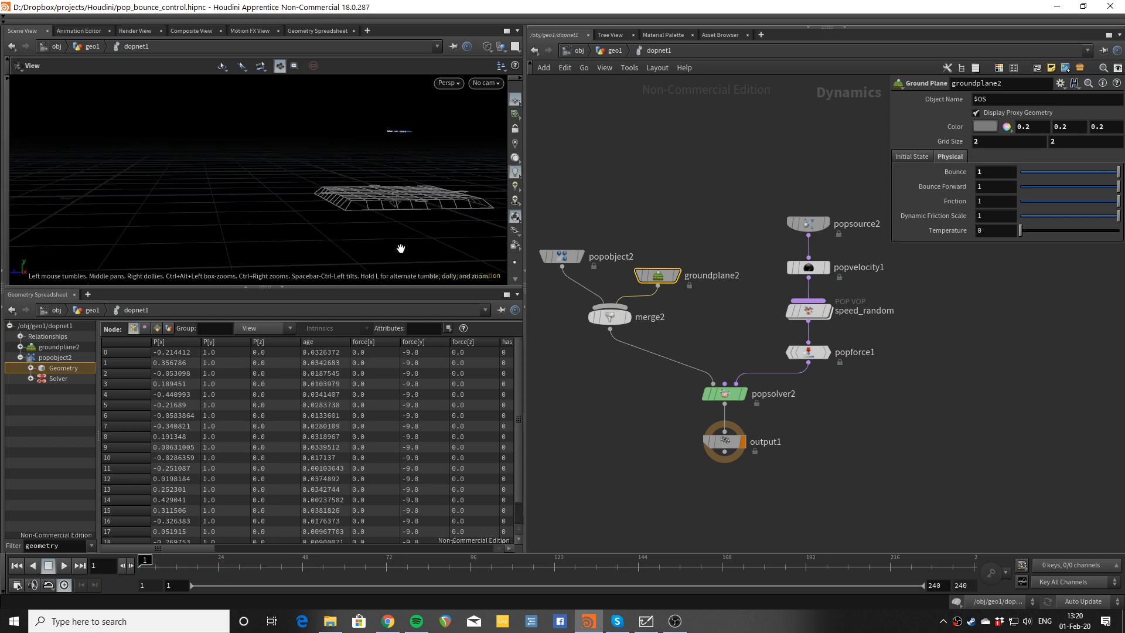
{"action": "key", "text": "Up"}
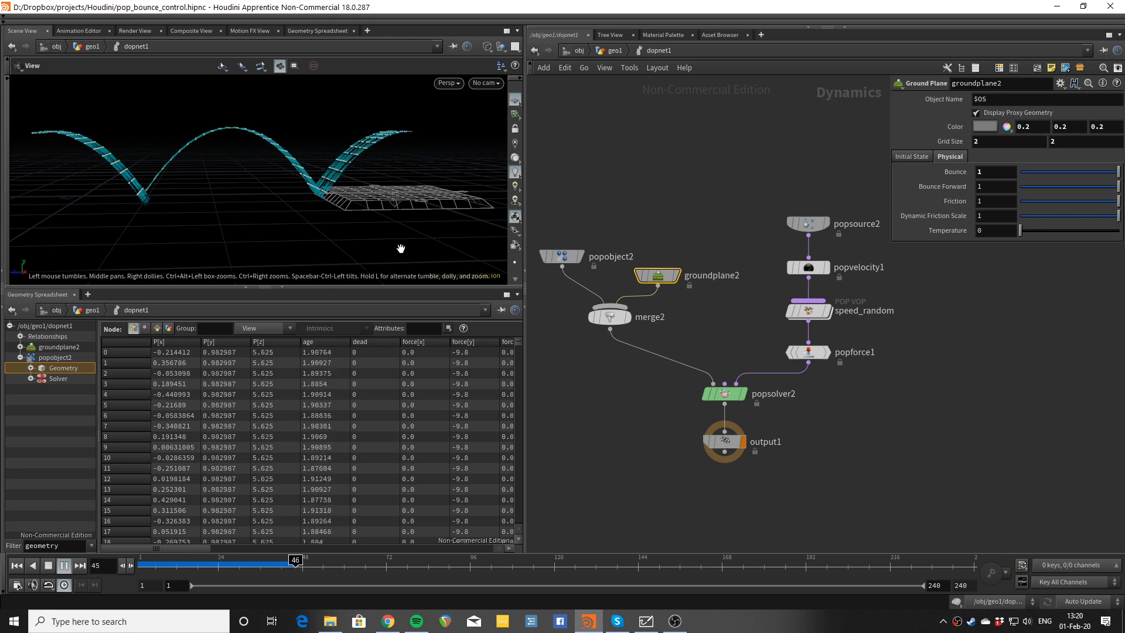
Step: Replay the simulation from different viewing angles to examine how high the particles rebound from the ground, pausing at frame 57
{"action": "left_click_drag", "start_coordinate": [402, 248], "coordinate": [320, 219]}
{"action": "key", "text": "Up"}
{"action": "key", "text": "Up"}
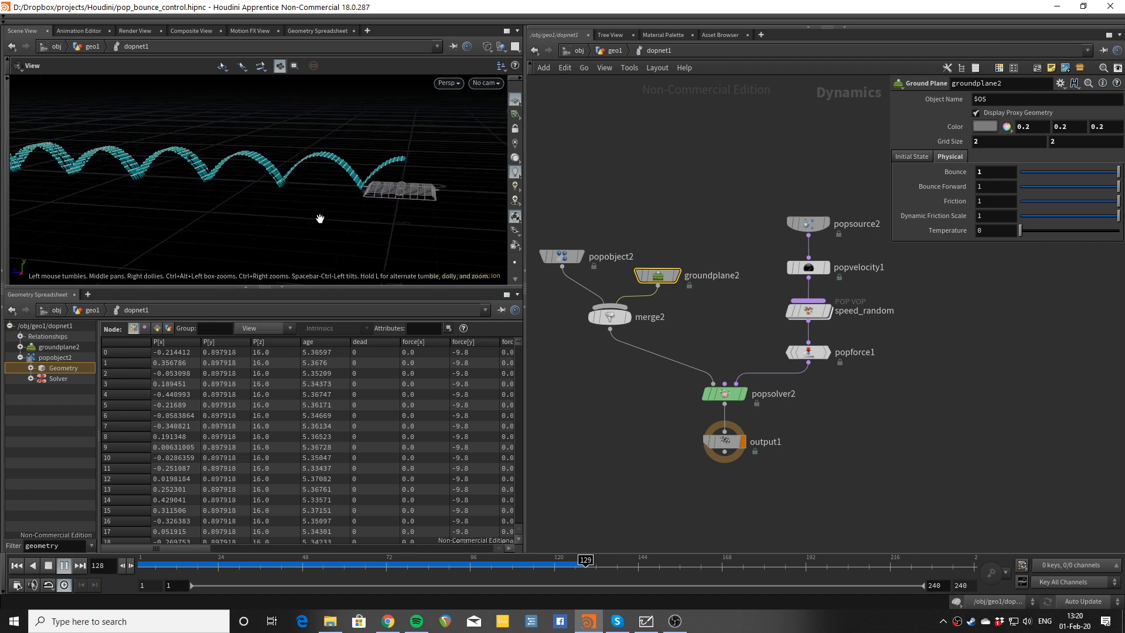
{"action": "key", "text": "ctrl+Up"}
{"action": "key", "text": "Up"}
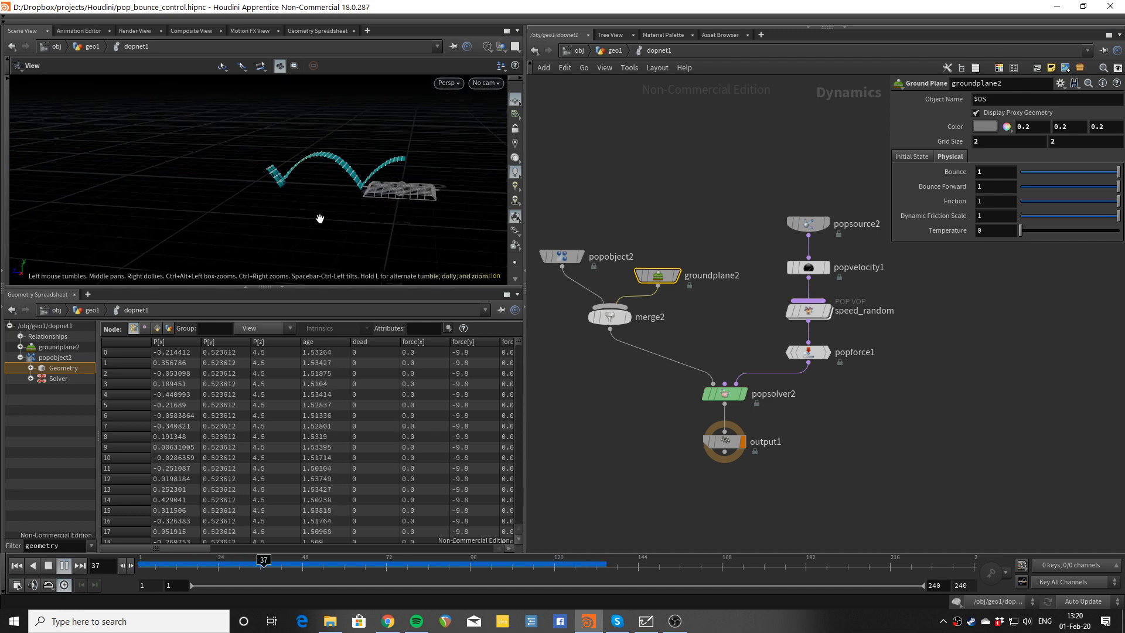
{"action": "key", "text": "Up"}
{"action": "left_click_drag", "start_coordinate": [320, 219], "coordinate": [342, 216]}
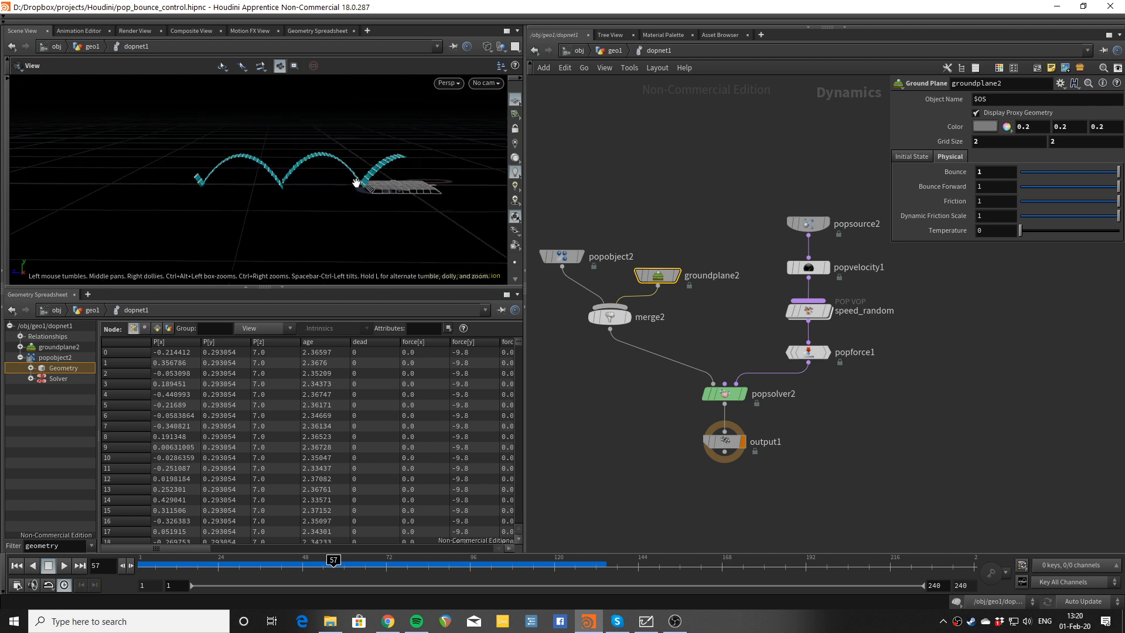
{"action": "scroll", "coordinate": [356, 183], "scroll_direction": "up", "scroll_amount": 4}
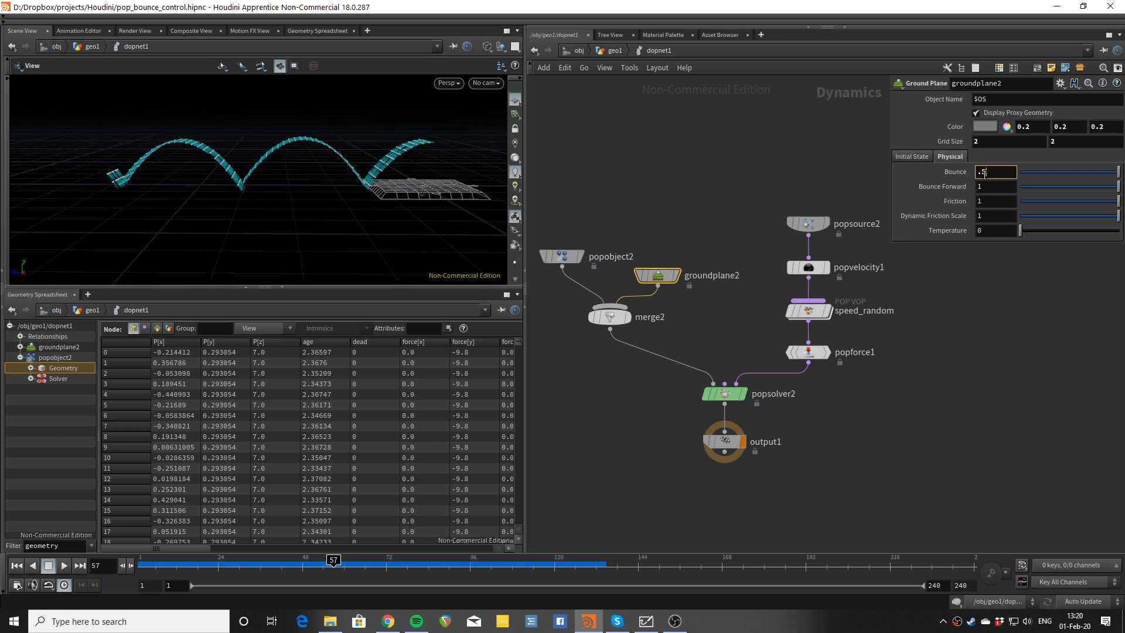
Step: Set groundplane2's bounce to .5 and replay the simulation from another angle, rewinding it to frame 1
{"action": "left_click", "coordinate": [984, 174]}
{"action": "type", "text": ".5"}
{"action": "key", "text": "Return"}
{"action": "key", "text": "ctrl+Up"}
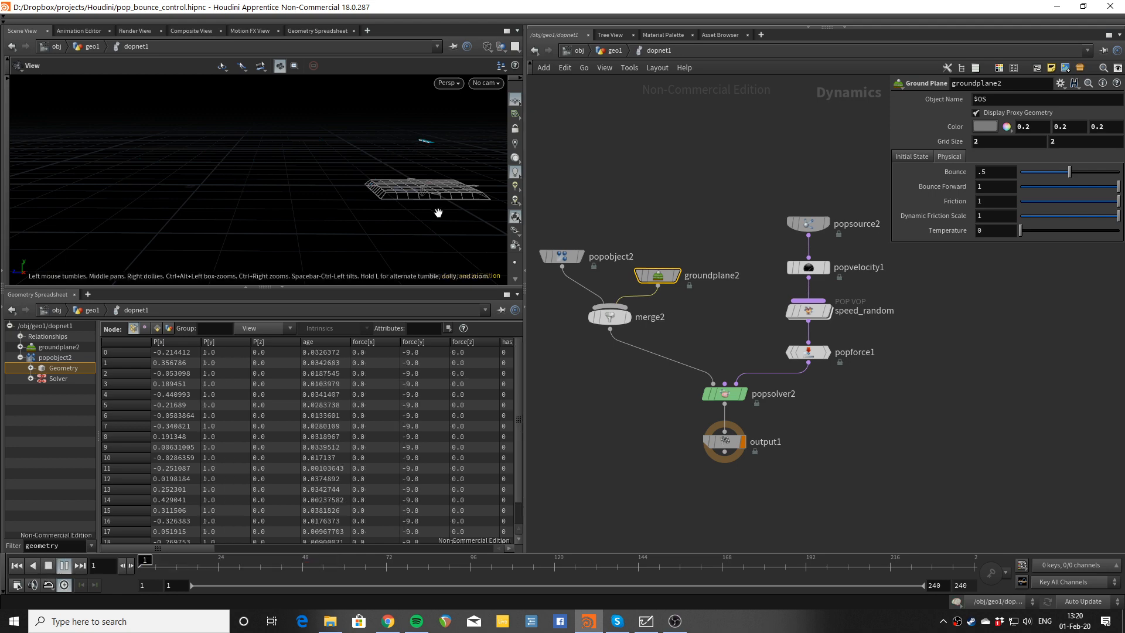
{"action": "key", "text": "Up"}
{"action": "scroll", "coordinate": [237, 203], "scroll_direction": "up", "scroll_amount": 3}
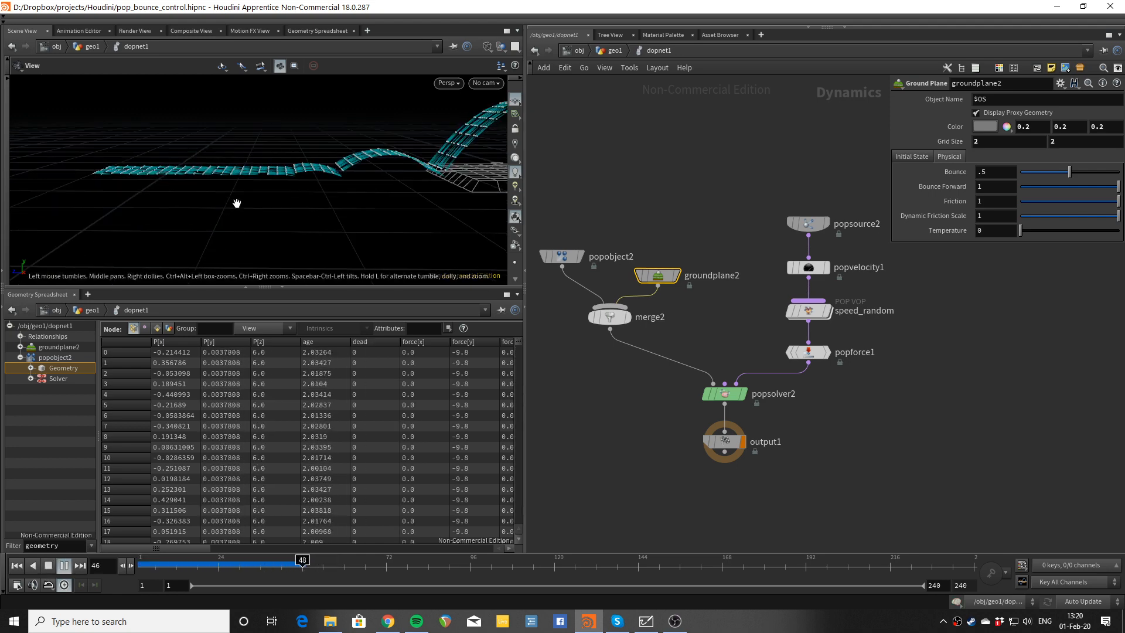
{"action": "left_click_drag", "start_coordinate": [236, 203], "coordinate": [265, 203]}
{"action": "key", "text": "ctrl+Up"}
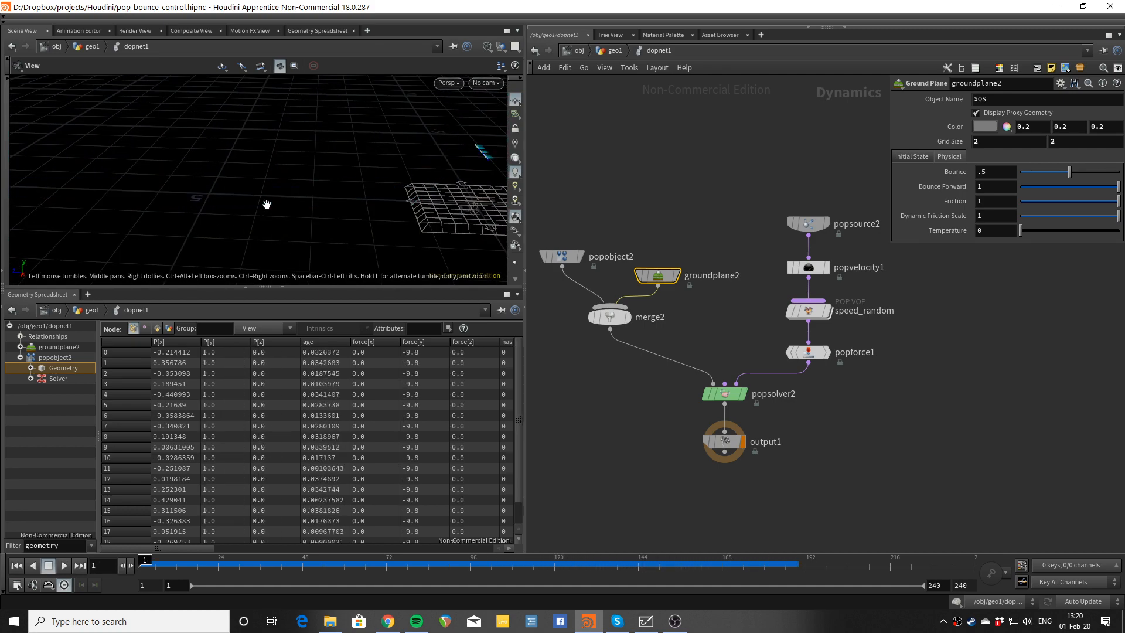
Step: Add a POP Drag node and insert it between popforce1 and popsolver2
{"action": "key", "text": "Tab"}
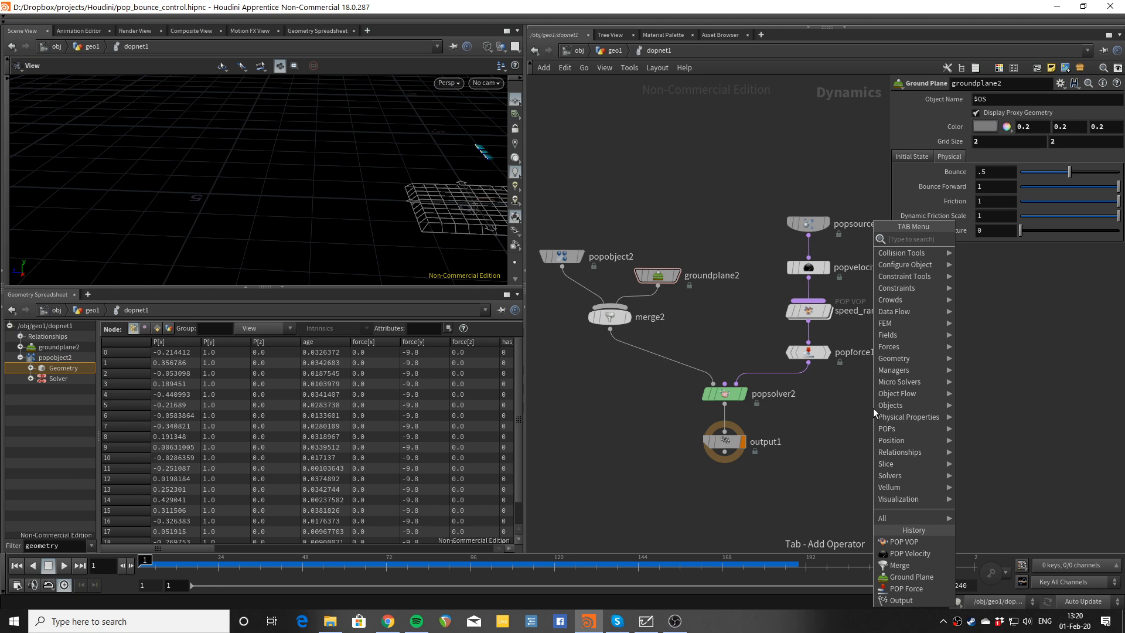
{"action": "type", "text": "pop dra"}
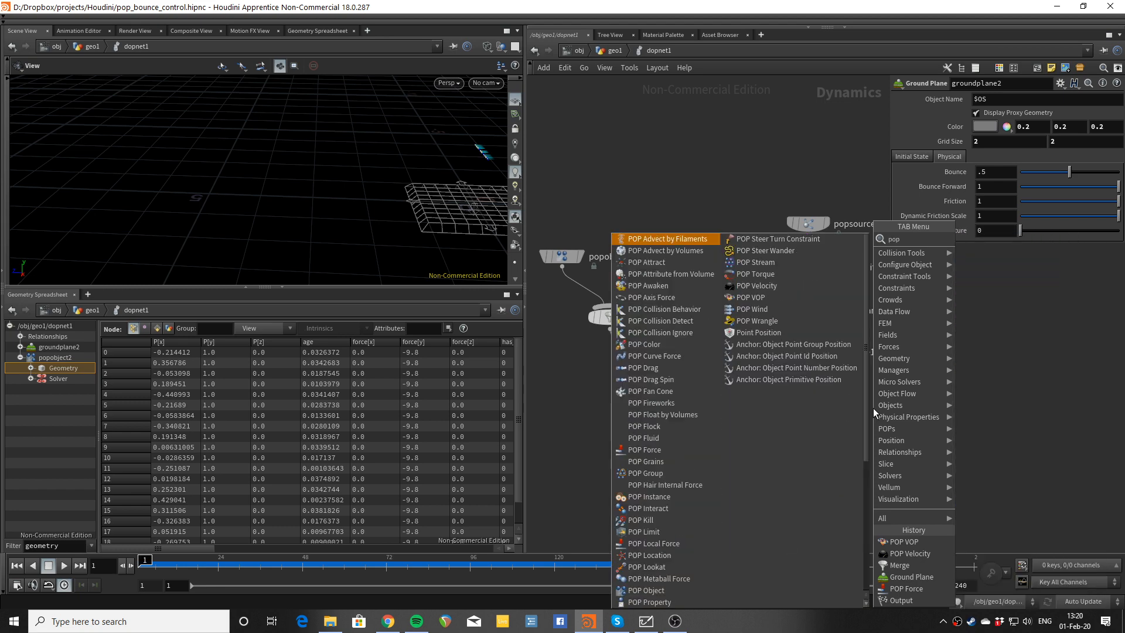
{"action": "key", "text": "Return"}
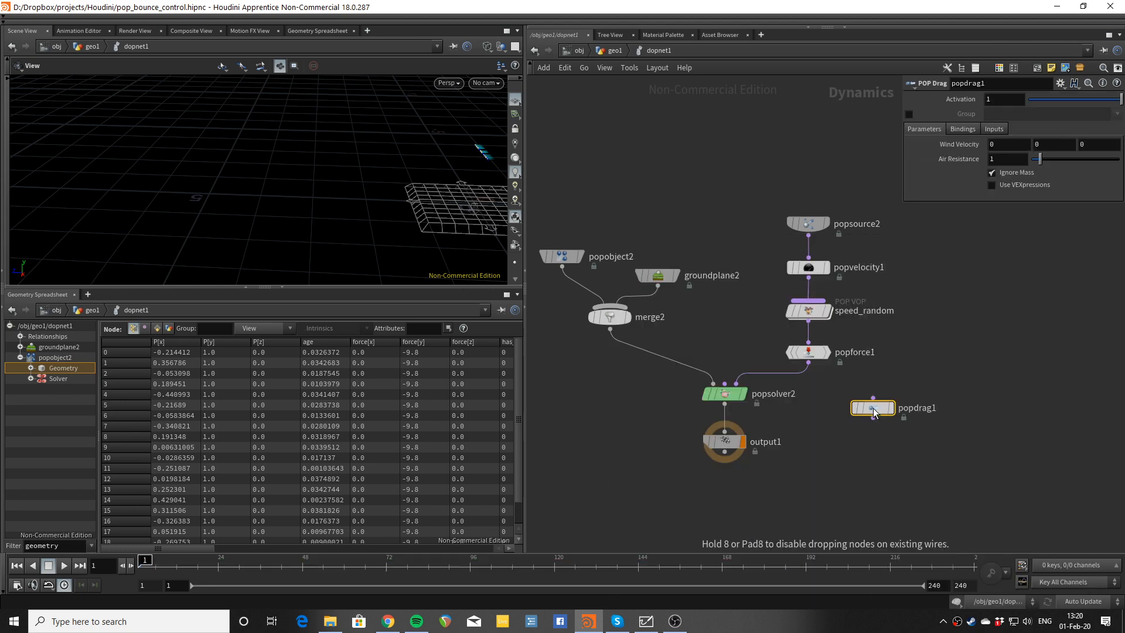
{"action": "left_click", "coordinate": [794, 387]}
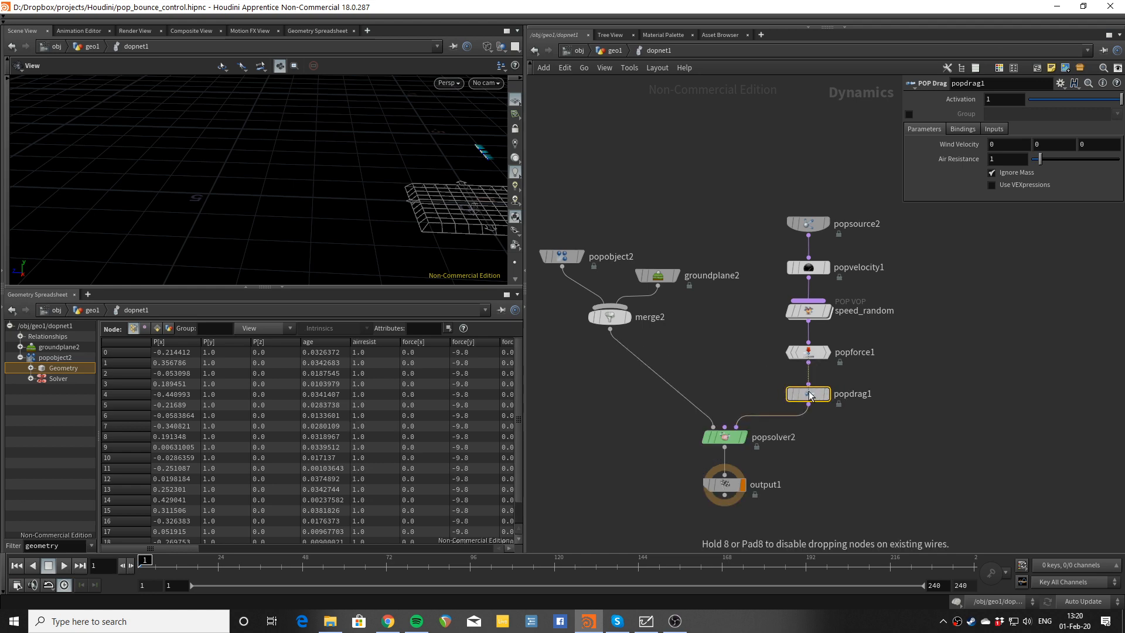
Step: Play the simulation from a lower viewing angle to examine how the drag affects the particles' bounce, rewinding to frame 1
{"action": "left_click", "coordinate": [660, 280]}
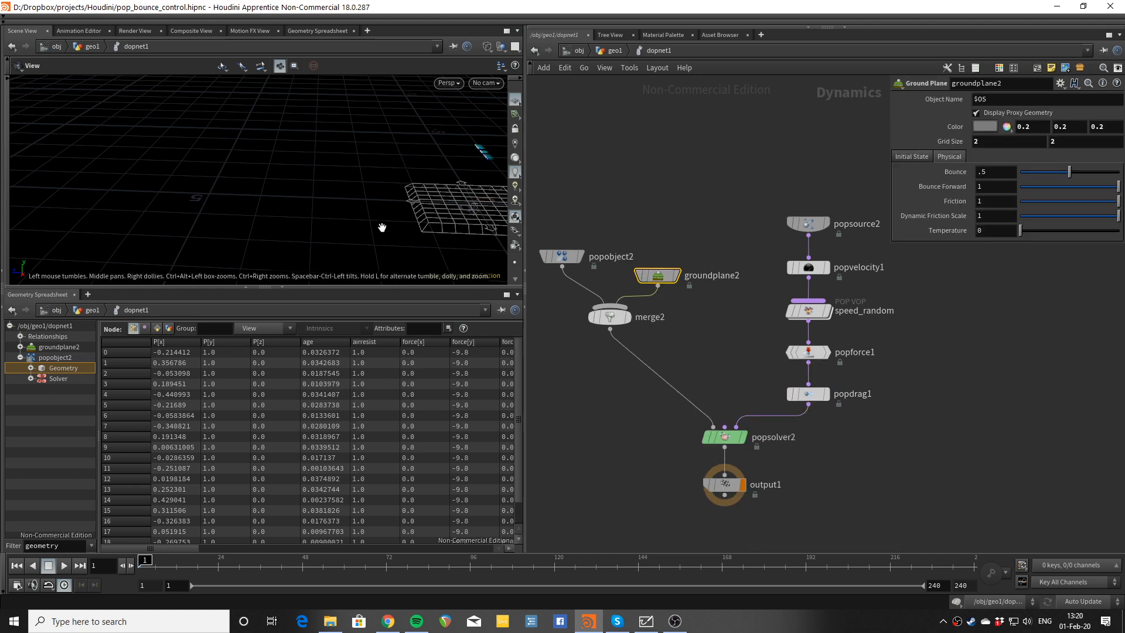
{"action": "key", "text": "Up"}
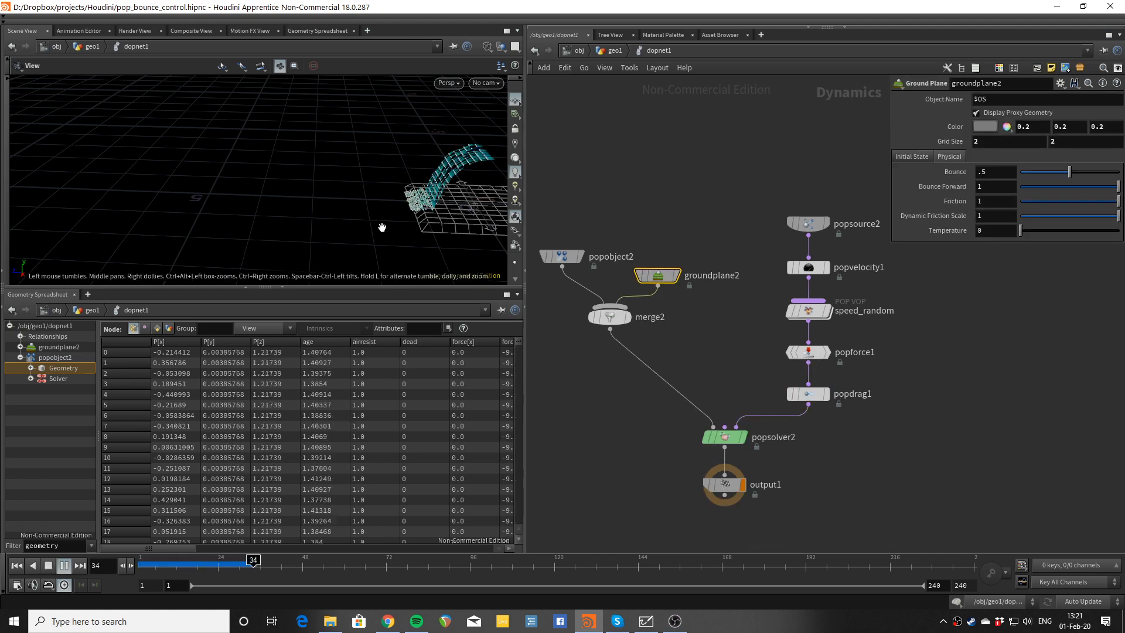
{"action": "left_click_drag", "start_coordinate": [382, 227], "coordinate": [336, 183]}
{"action": "key", "text": "ctrl+Up"}
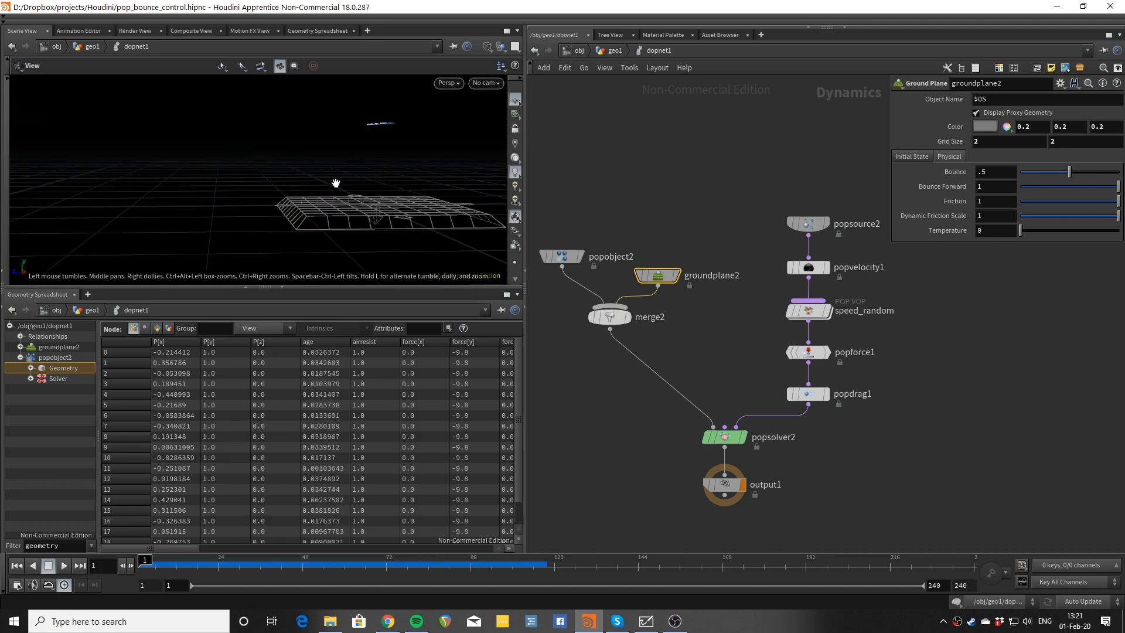
{"action": "key", "text": "Up"}
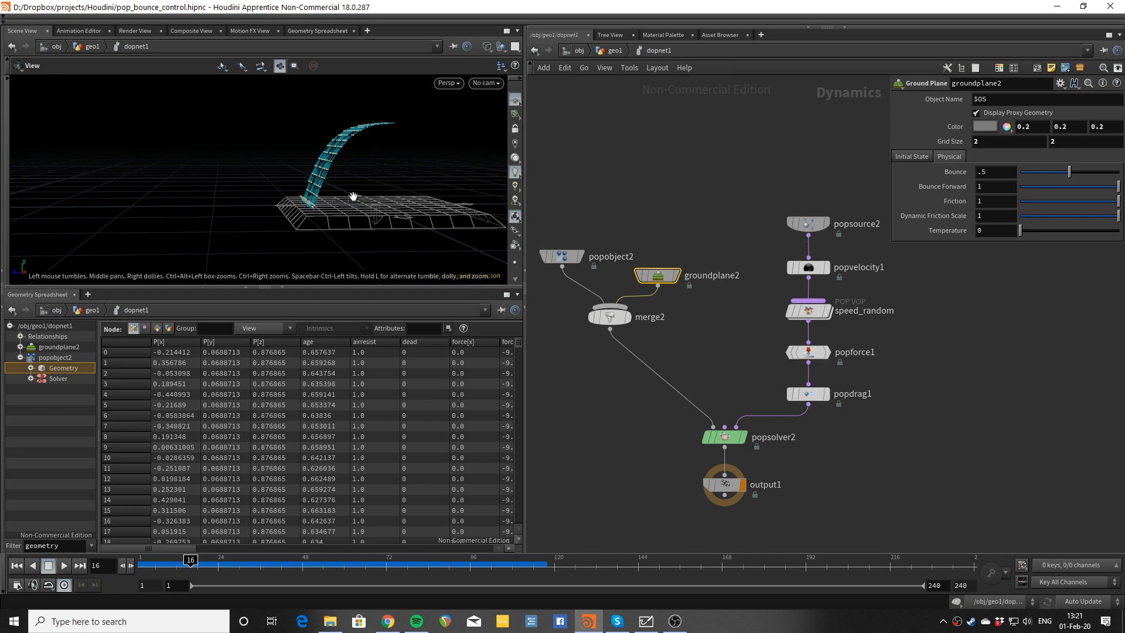
{"action": "left_click_drag", "start_coordinate": [353, 197], "coordinate": [332, 208]}
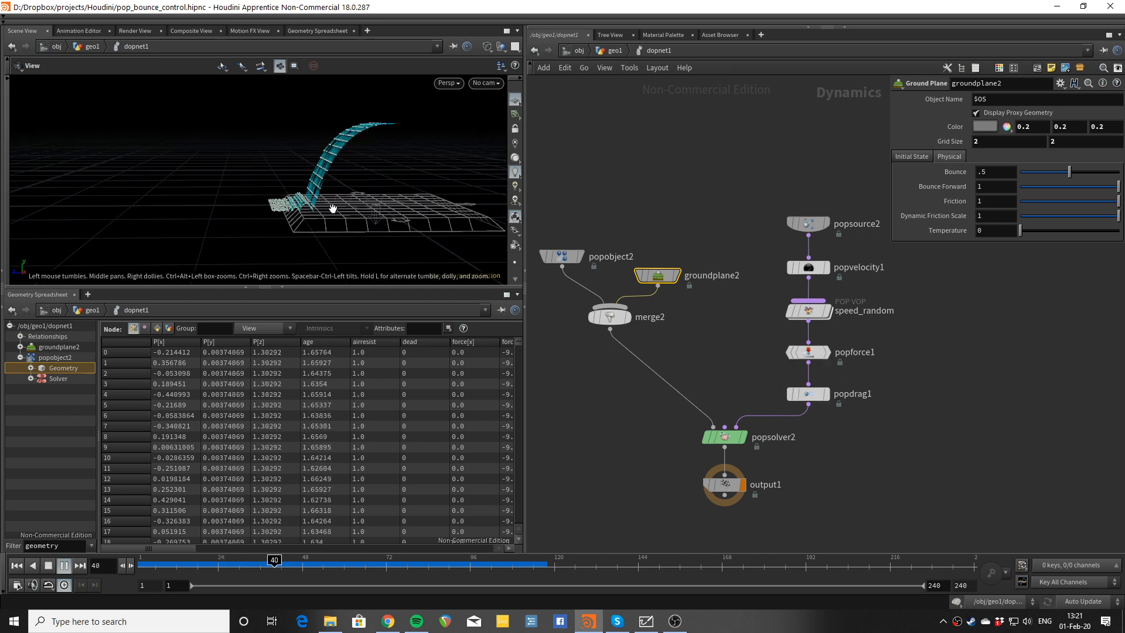
{"action": "key", "text": "ctrl+Up"}
{"action": "left_click", "coordinate": [808, 397]}
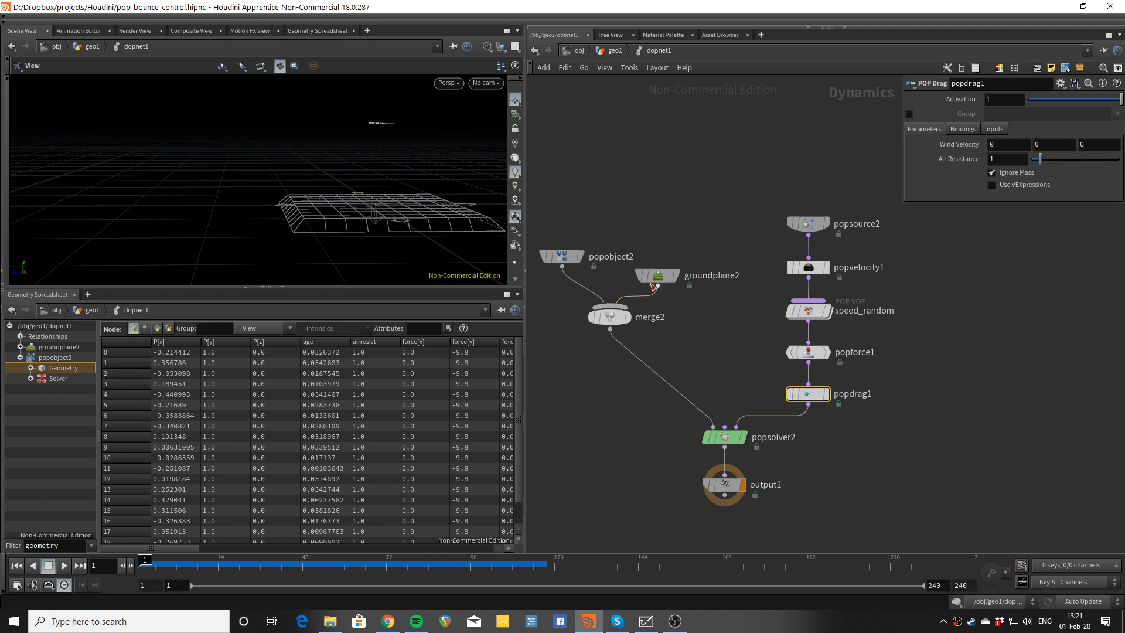
{"action": "left_click", "coordinate": [654, 284]}
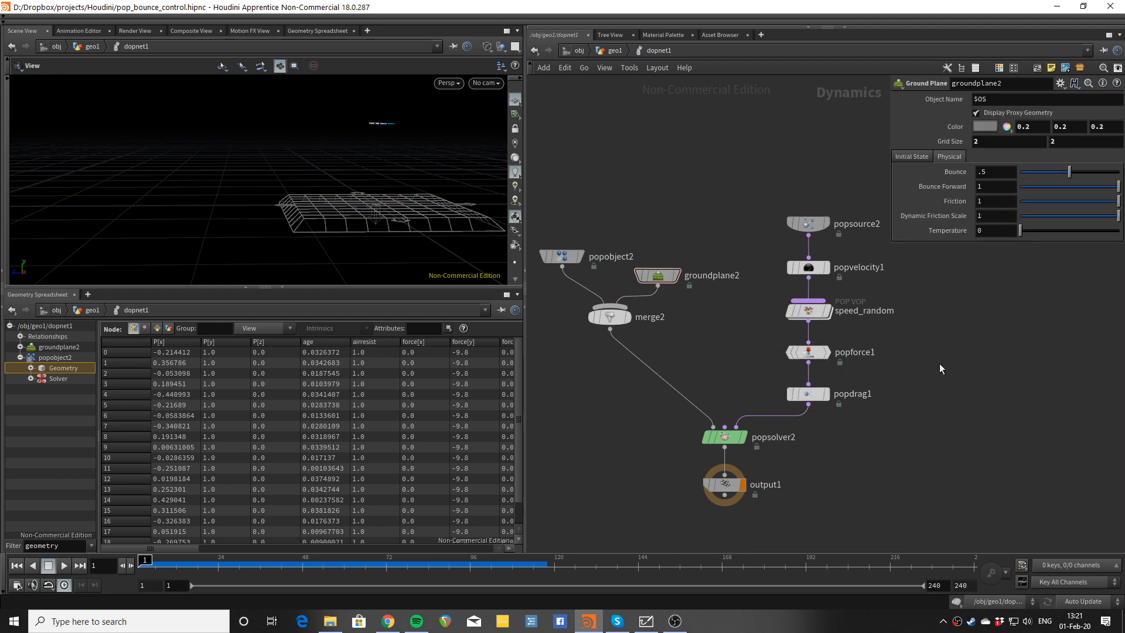
Step: Add a POP Collision Detect node and insert it between popforce1 and popdrag1
{"action": "key", "text": "Tab"}
{"action": "type", "text": "col"}
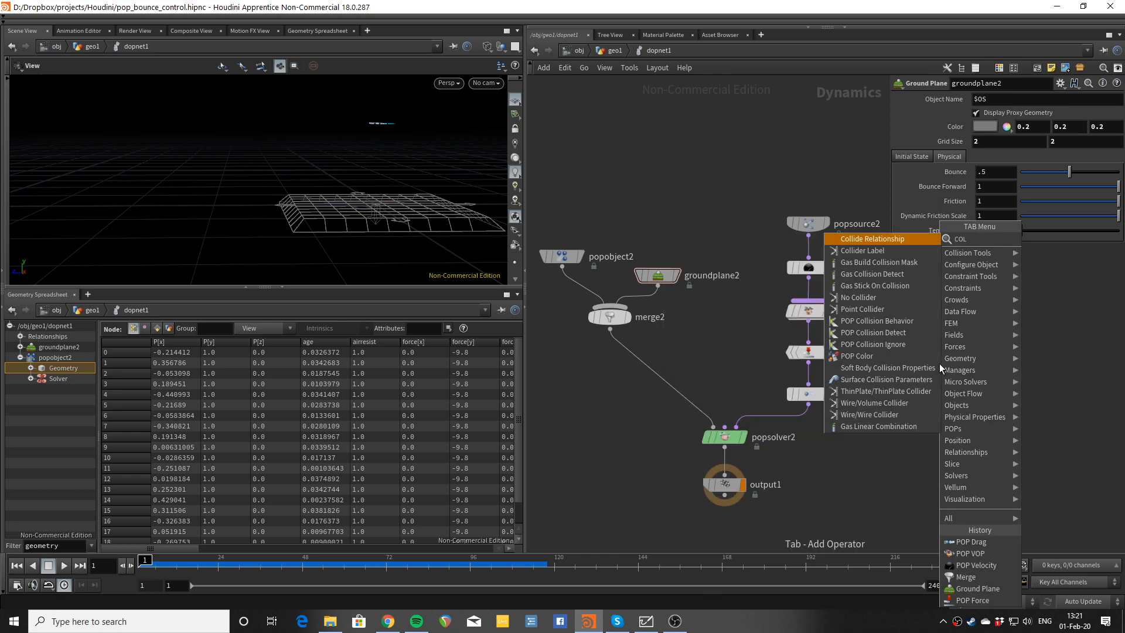
{"action": "key", "text": "BackSpace"}
{"action": "key", "text": "BackSpace"}
{"action": "key", "text": "BackSpace"}
{"action": "type", "text": "pop coll"}
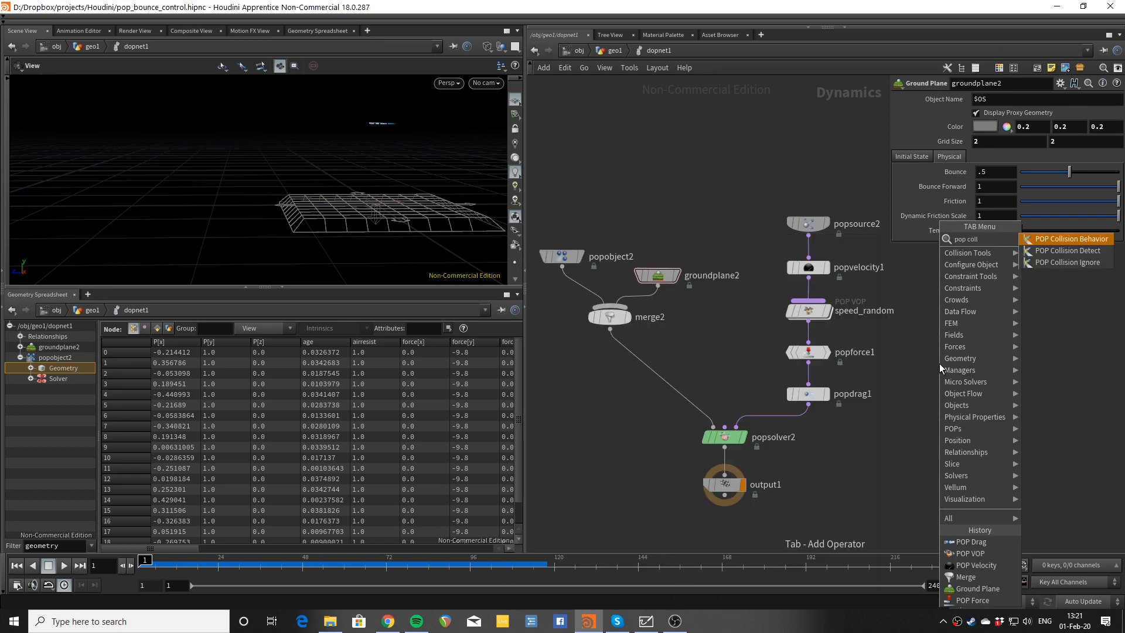
{"action": "key", "text": "Down"}
{"action": "key", "text": "Return"}
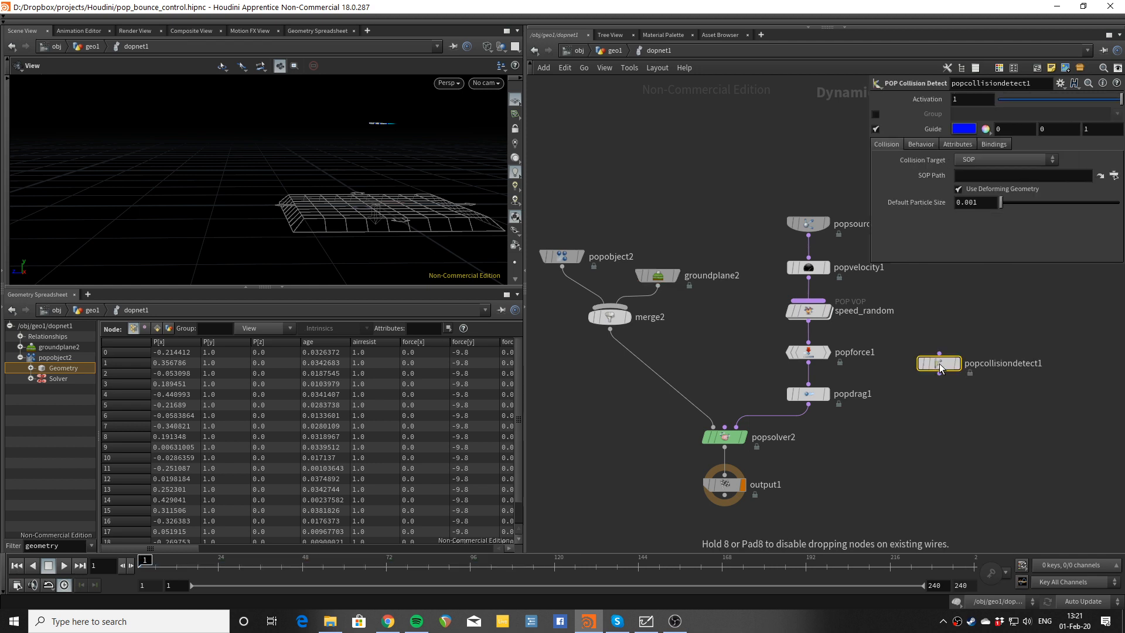
{"action": "left_click", "coordinate": [940, 363]}
{"action": "left_click_drag", "start_coordinate": [937, 364], "coordinate": [814, 377]}
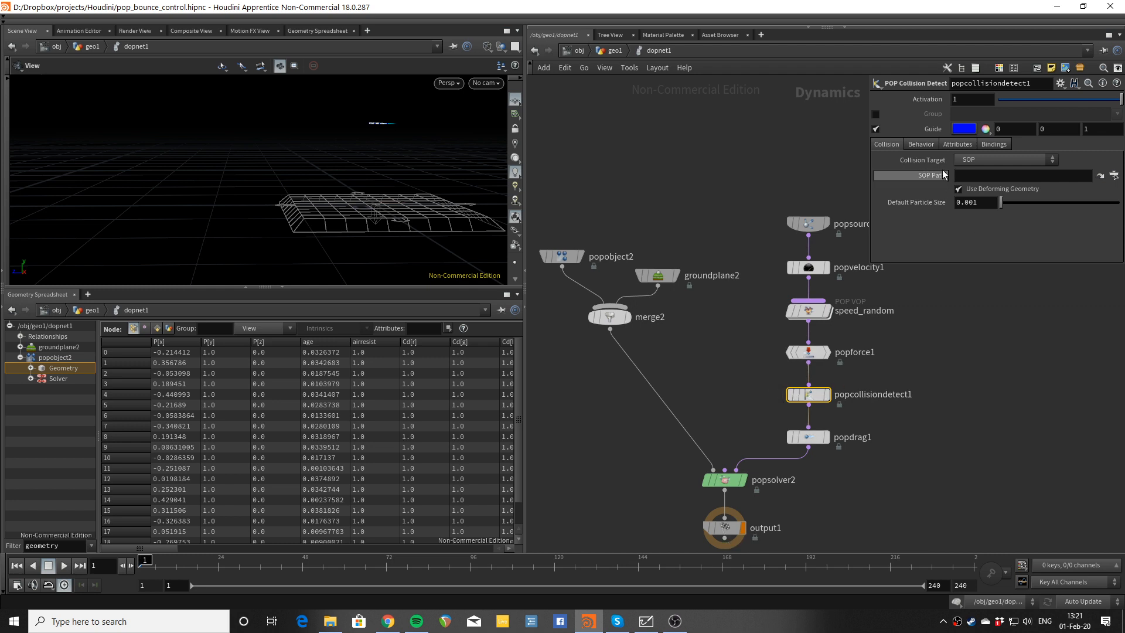
Step: Enable a collision group named hit in popcollisiondetect1's behavior settings and play the simulation to frame 27
{"action": "left_click", "coordinate": [923, 146]}
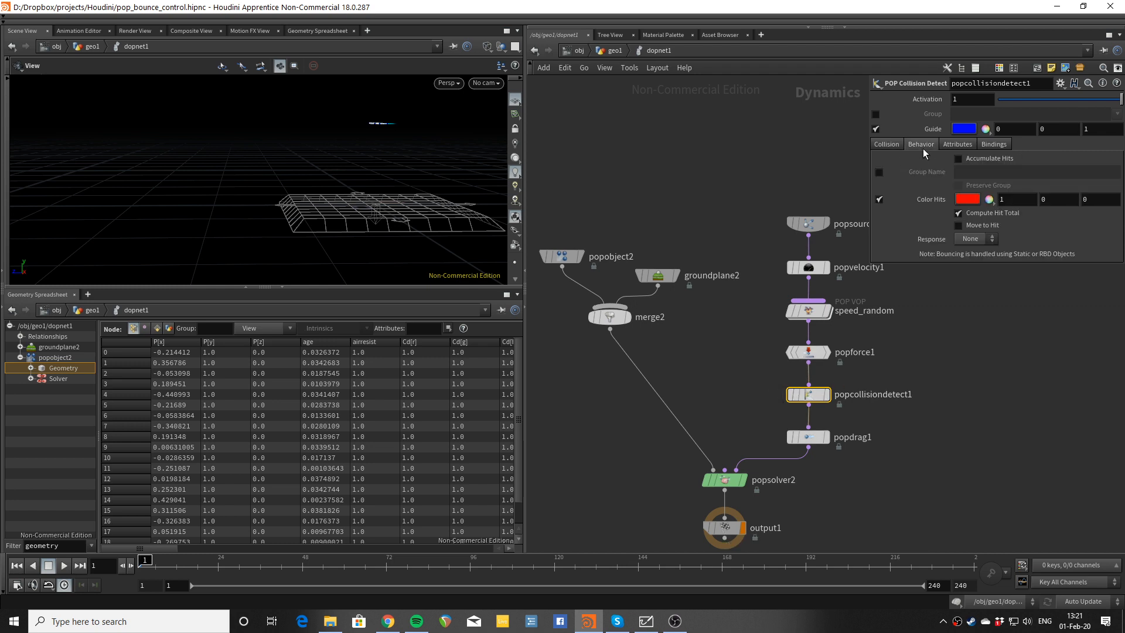
{"action": "left_click", "coordinate": [879, 172]}
{"action": "left_click", "coordinate": [985, 172]}
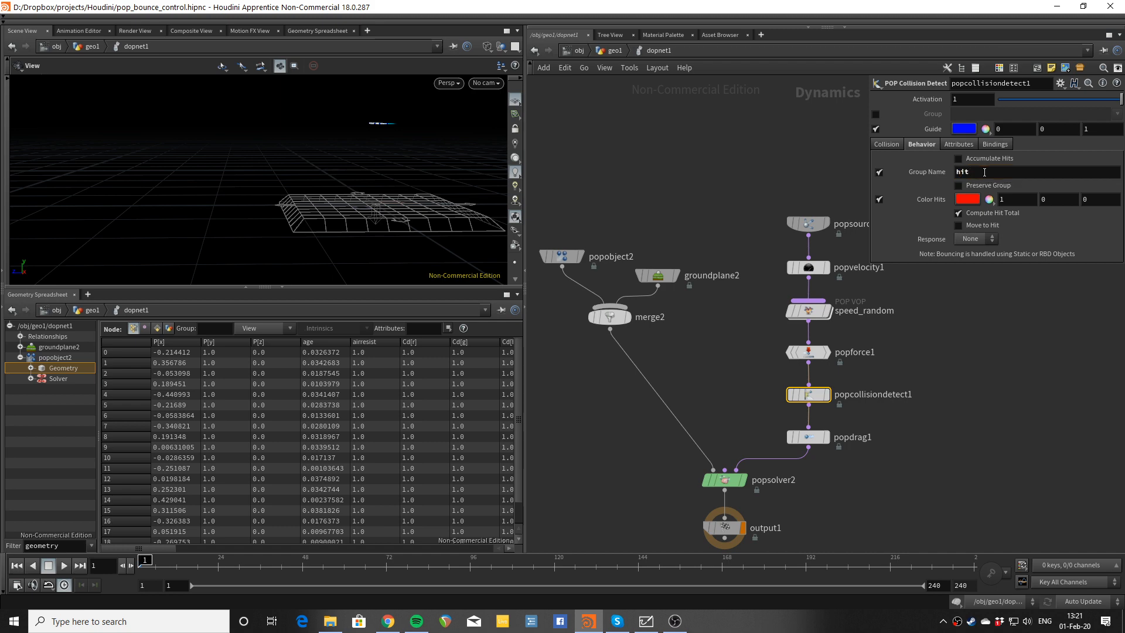
{"action": "key", "text": "Up"}
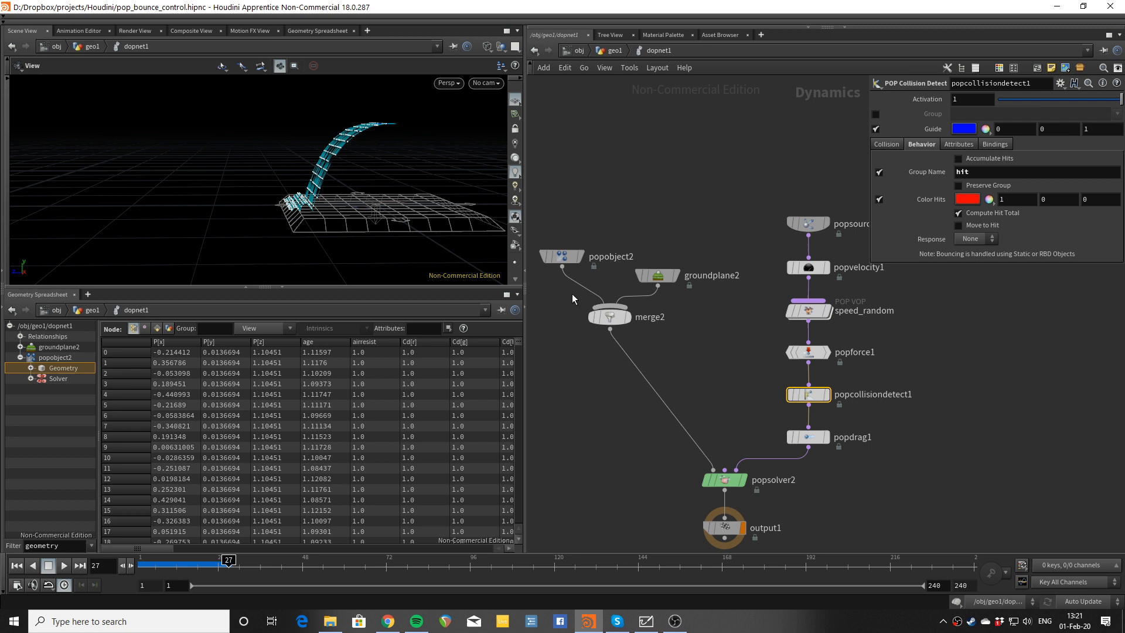
Step: Restrict popdrag1 to the hit group
{"action": "left_click", "coordinate": [808, 437]}
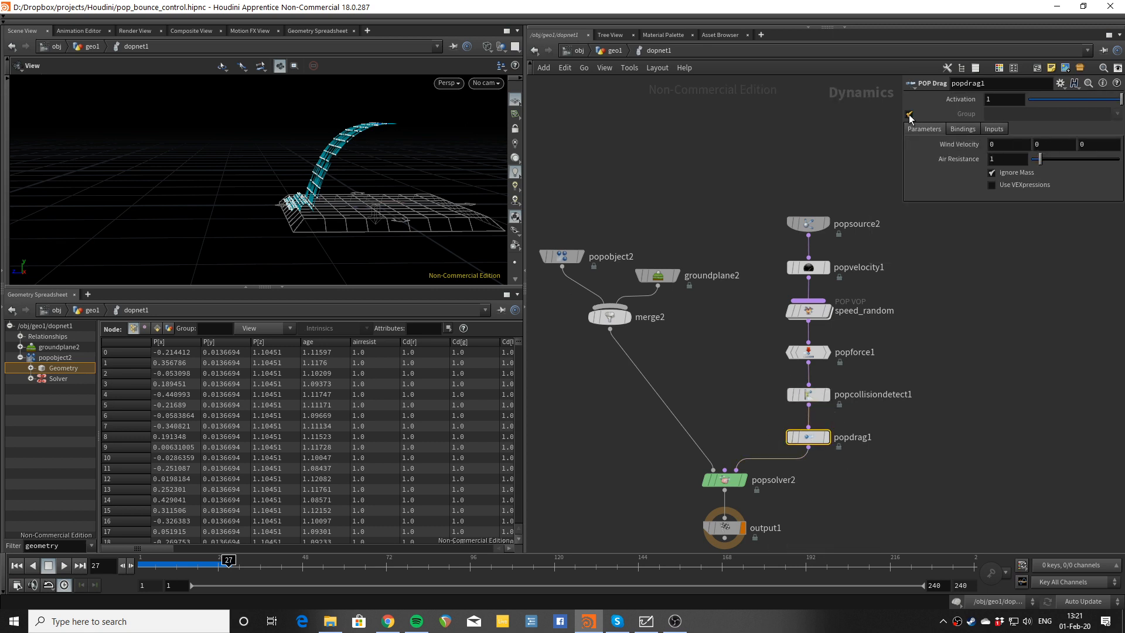
{"action": "left_click", "coordinate": [909, 114]}
{"action": "left_click", "coordinate": [1014, 115]}
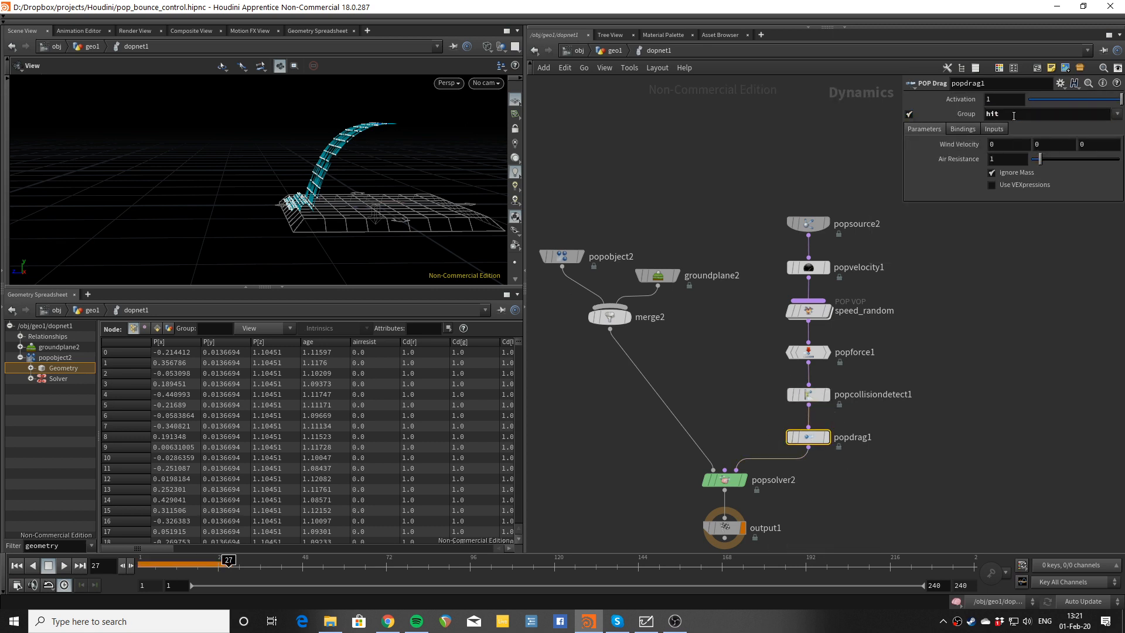
Step: Replay the simulation from frame 1 and examine the particle trail beyond the ground plane from a wider, higher view
{"action": "key", "text": "ctrl+Up"}
{"action": "key", "text": "Up"}
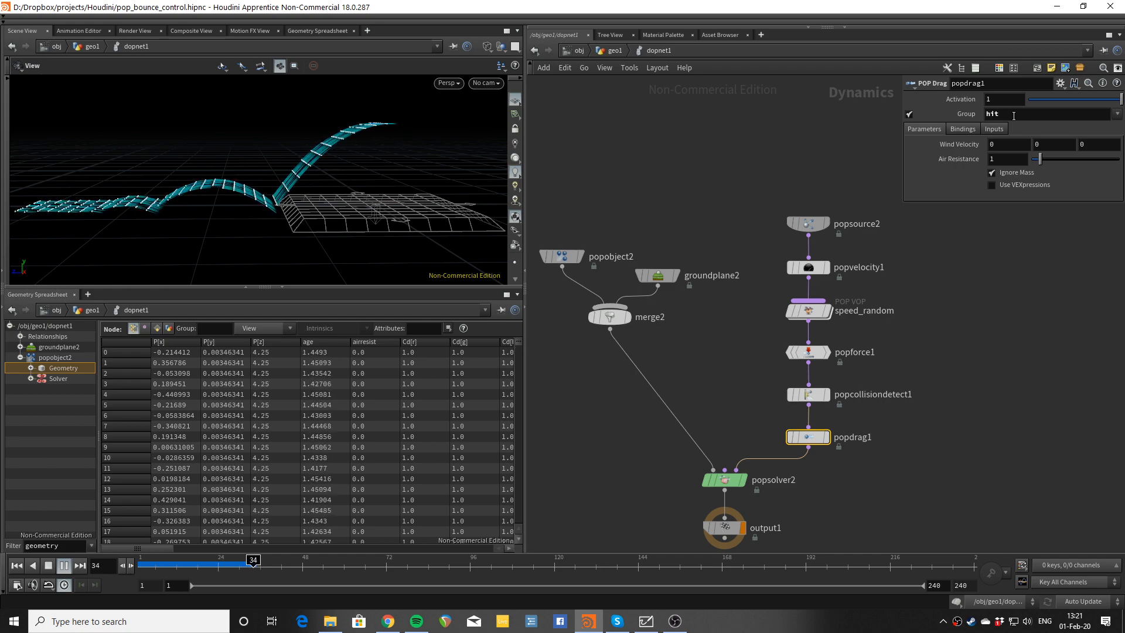
{"action": "scroll", "coordinate": [180, 219], "scroll_direction": "down", "scroll_amount": 5}
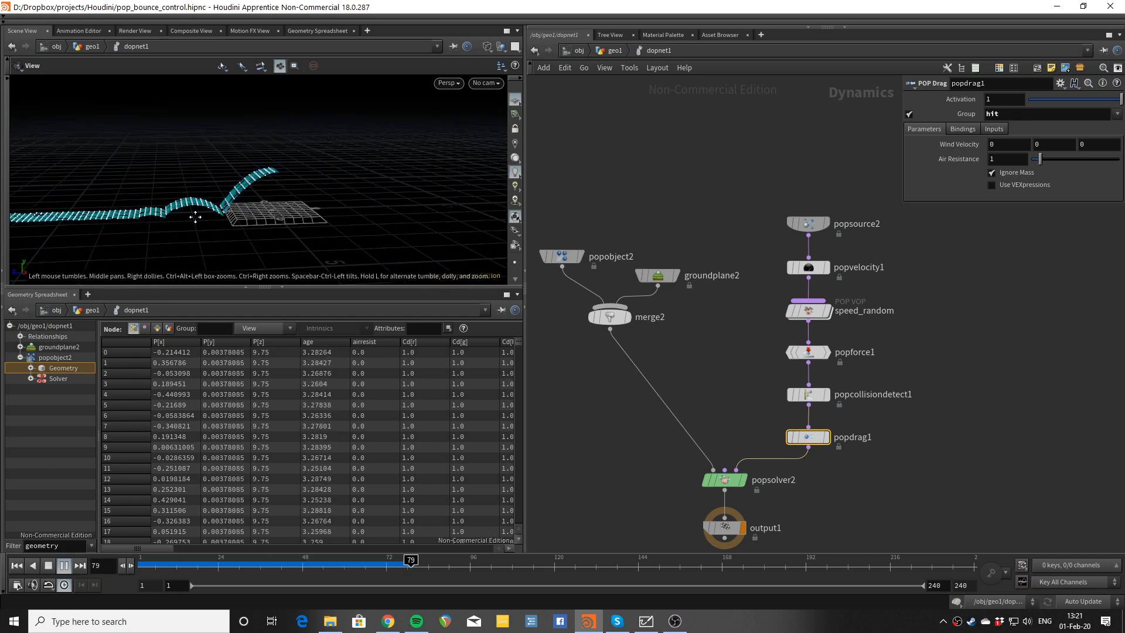
{"action": "middle_click_drag", "start_coordinate": [195, 216], "coordinate": [320, 205]}
{"action": "left_click_drag", "start_coordinate": [231, 229], "coordinate": [156, 254]}
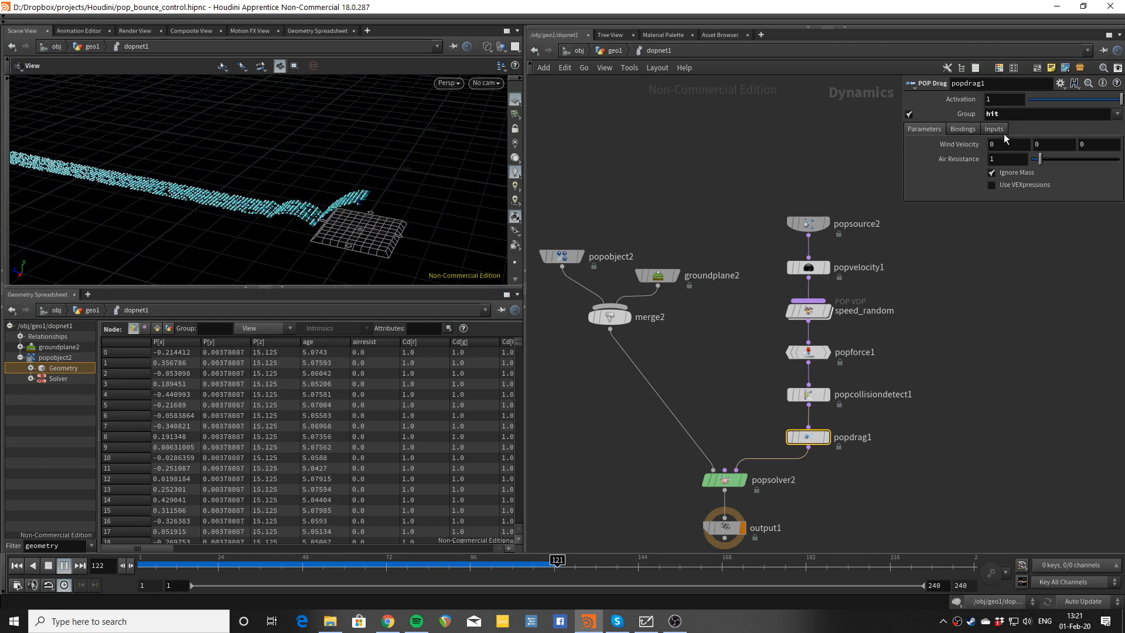
Step: Set popdrag1's air resistance to 10 and replay the simulation, stopping at frame 67
{"action": "left_click", "coordinate": [1005, 160]}
{"action": "type", "text": "10"}
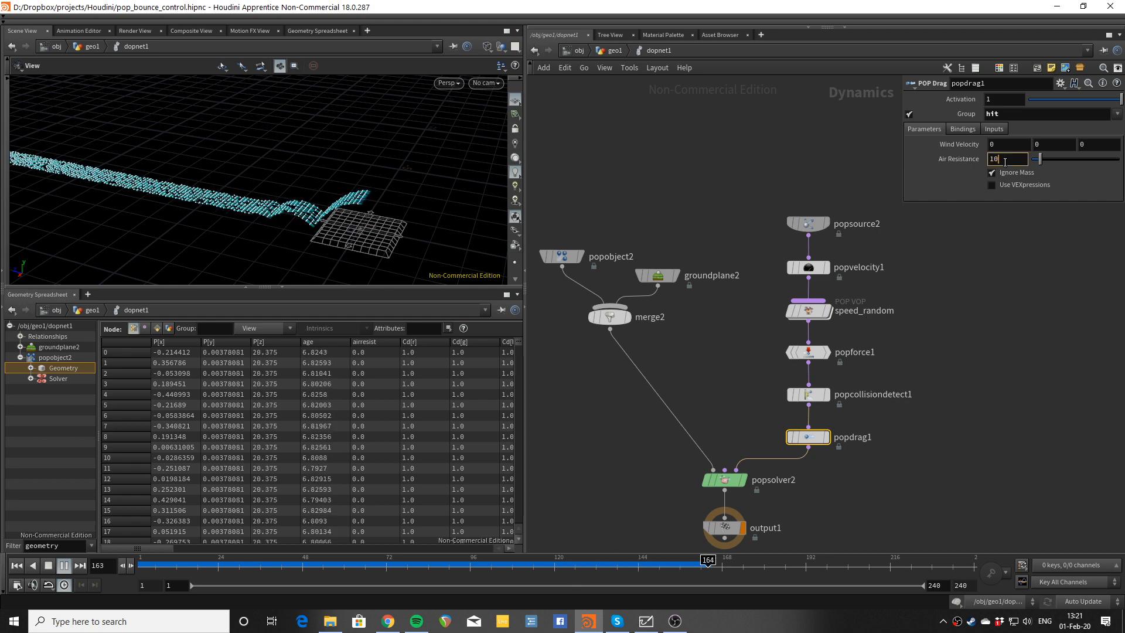
{"action": "key", "text": "Return"}
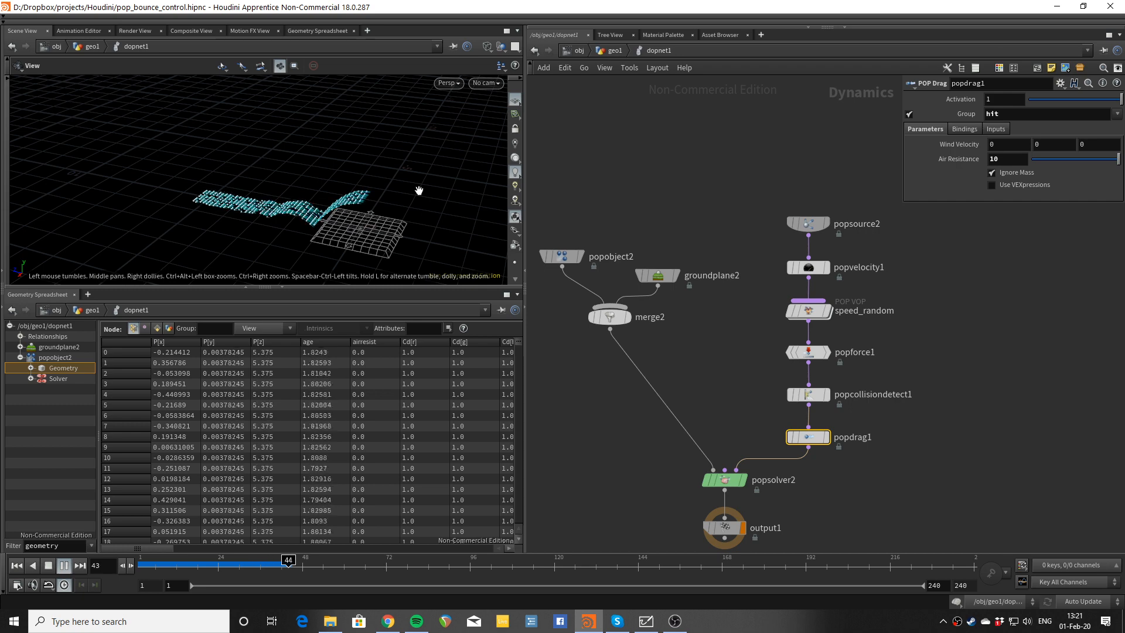
{"action": "key", "text": "Escape"}
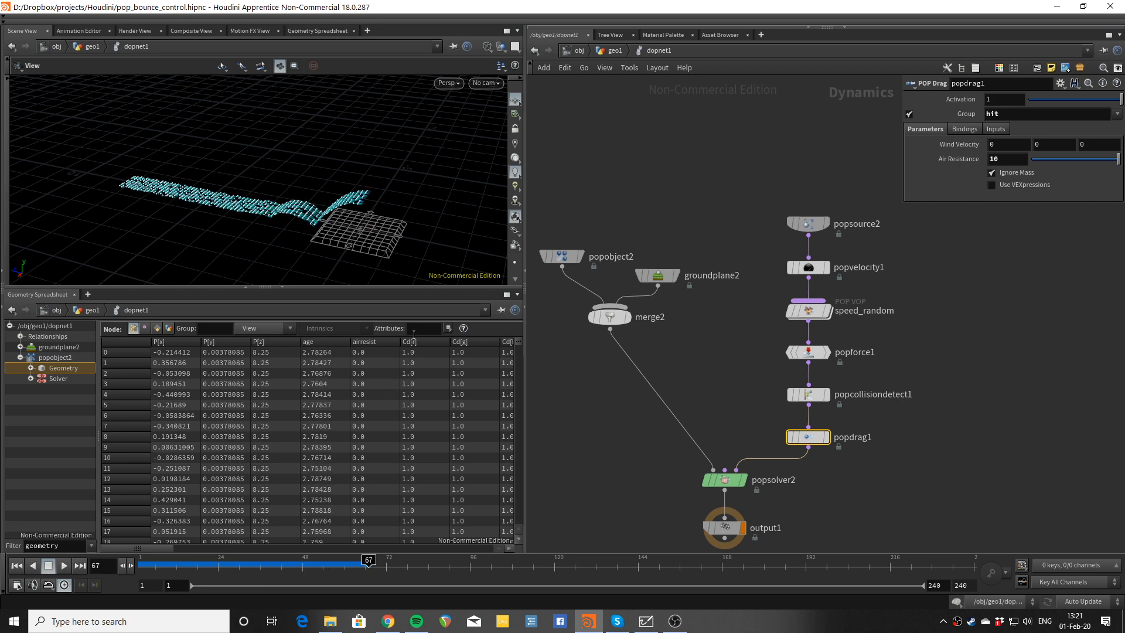
Step: Filter the geometry spreadsheet by the hit group and replay the simulation to frame 53 to check for particles in it
{"action": "left_click", "coordinate": [217, 328]}
{"action": "type", "text": "hit"}
{"action": "key", "text": "Return"}
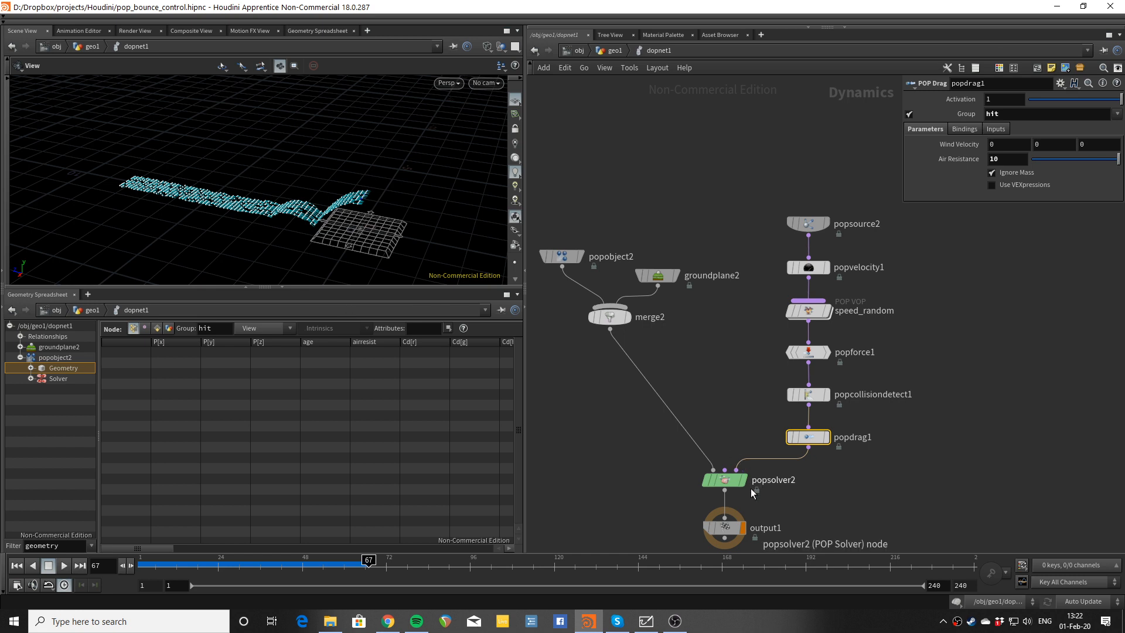
{"action": "left_click", "coordinate": [729, 525]}
{"action": "key", "text": "ctrl+Up"}
{"action": "key", "text": "Up"}
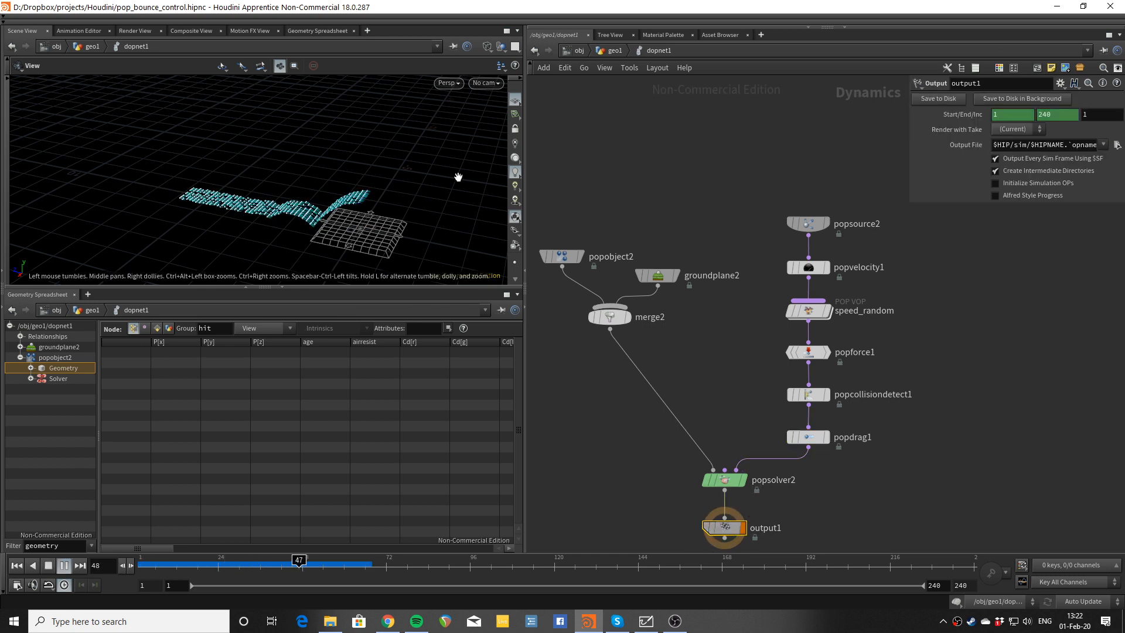
{"action": "key", "text": "Up"}
Step: Set popcollisiondetect1's collision target to Relationship and replay the simulation, rewinding it to frame 1
{"action": "scroll", "coordinate": [882, 382], "scroll_direction": "up", "scroll_amount": 3}
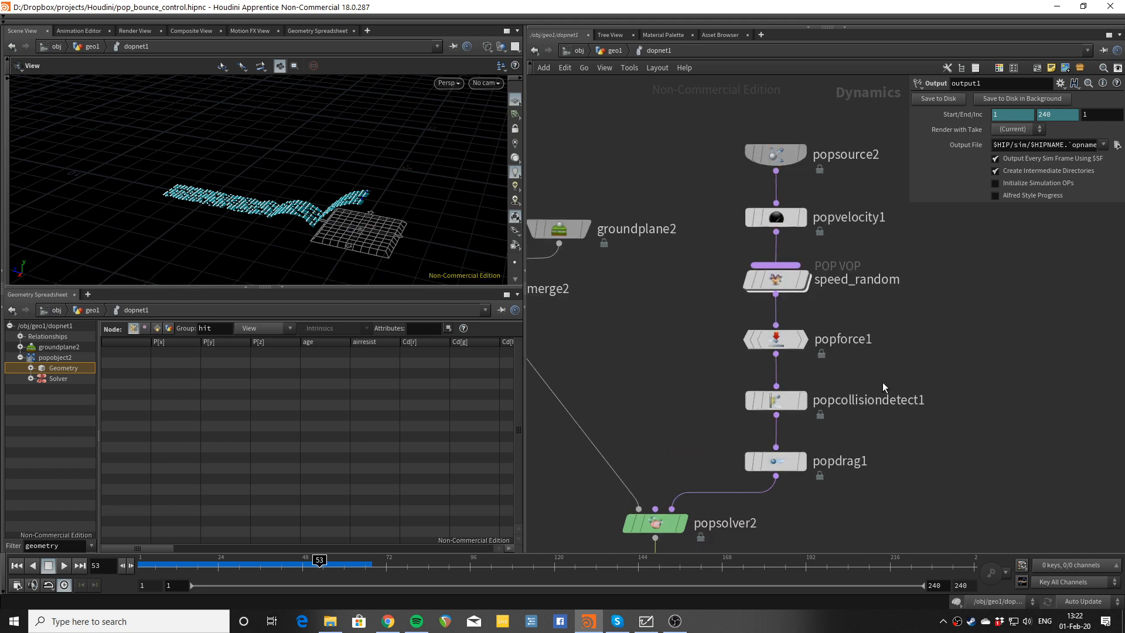
{"action": "left_click", "coordinate": [779, 400]}
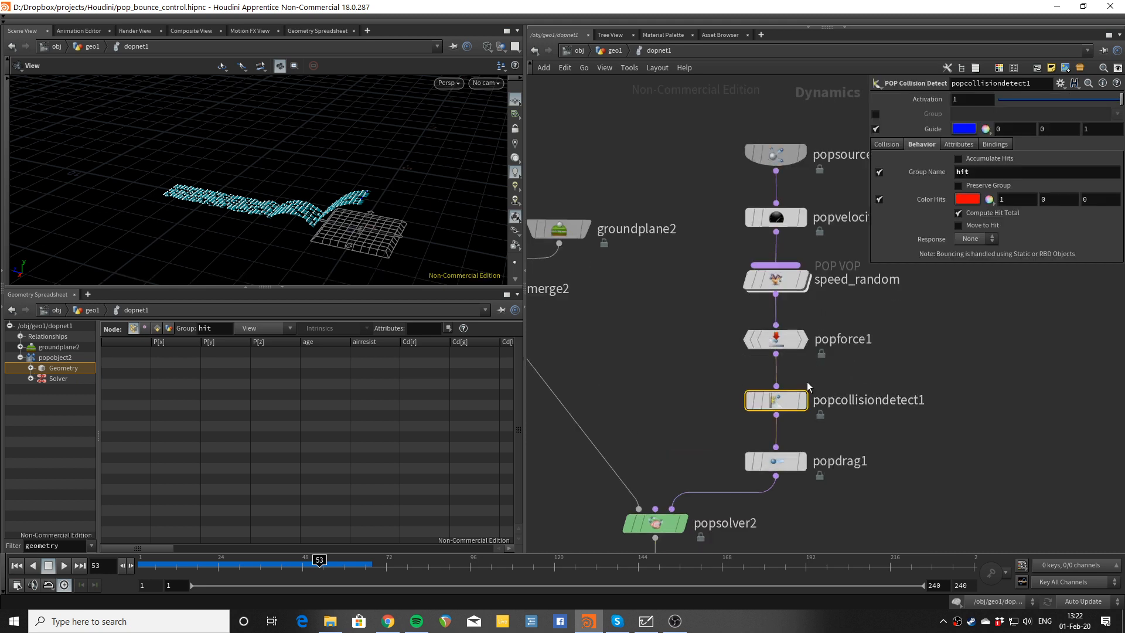
{"action": "left_click", "coordinate": [899, 146]}
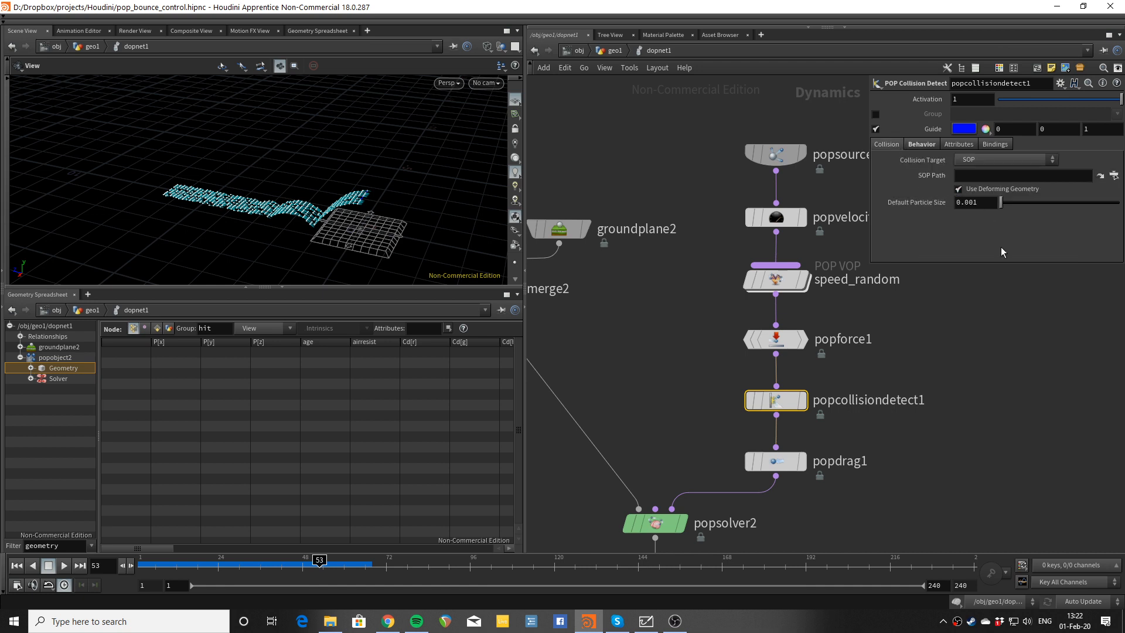
{"action": "left_click", "coordinate": [991, 160]}
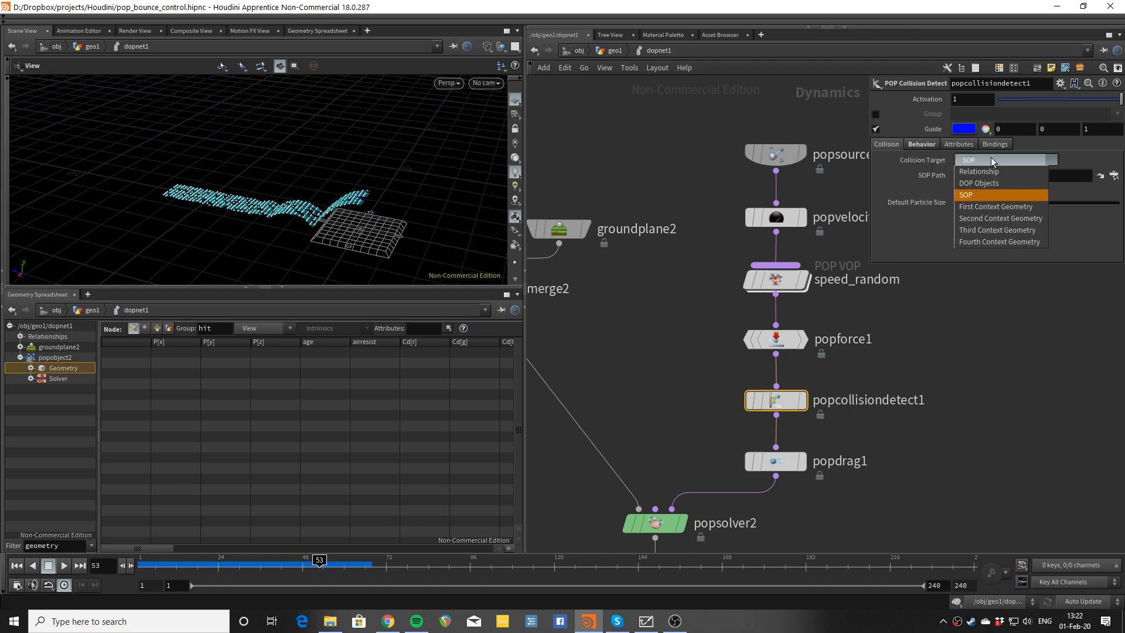
{"action": "left_click", "coordinate": [983, 171]}
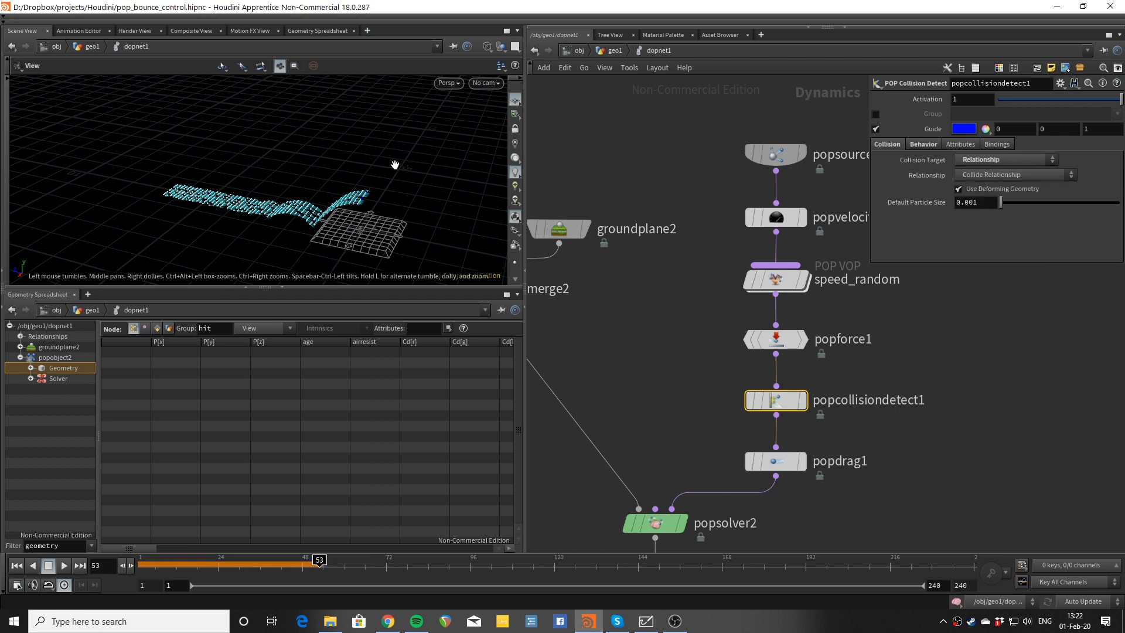
{"action": "key", "text": "ctrl+Up"}
{"action": "key", "text": "Up"}
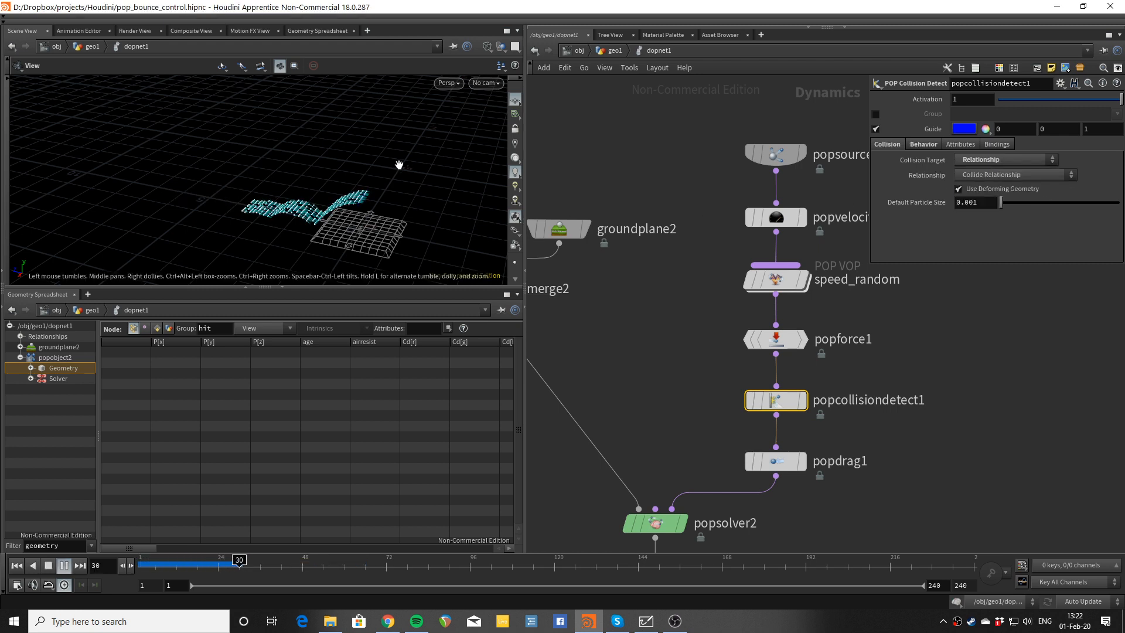
{"action": "key", "text": "ctrl+Up"}
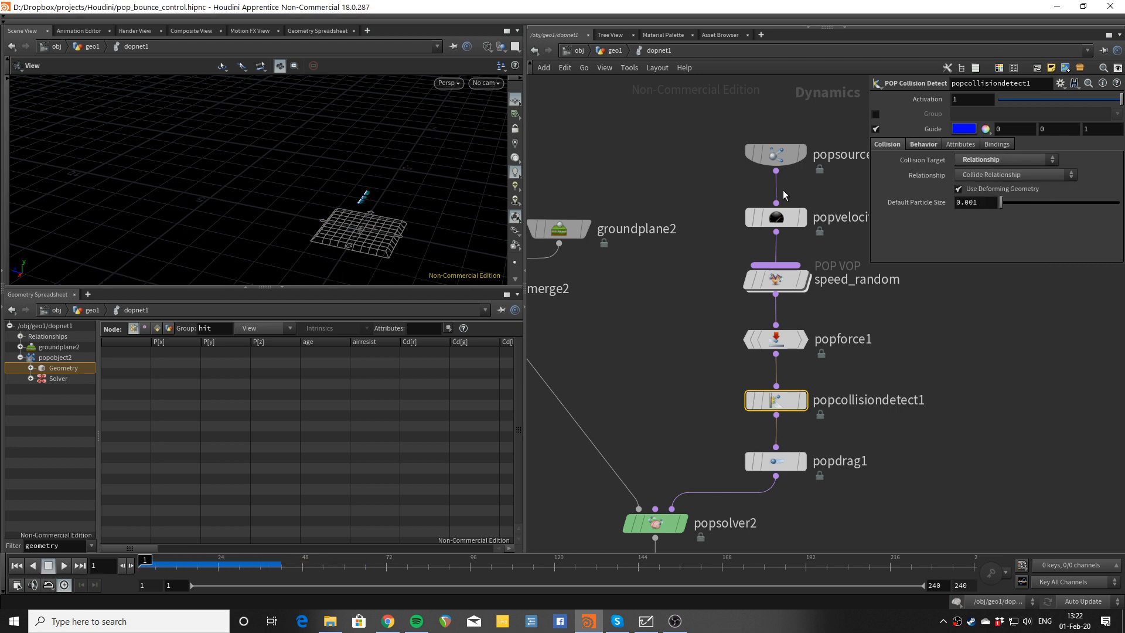
Step: Set popcollisiondetect1's collision target back to SOP and bypass the node
{"action": "left_click", "coordinate": [972, 165]}
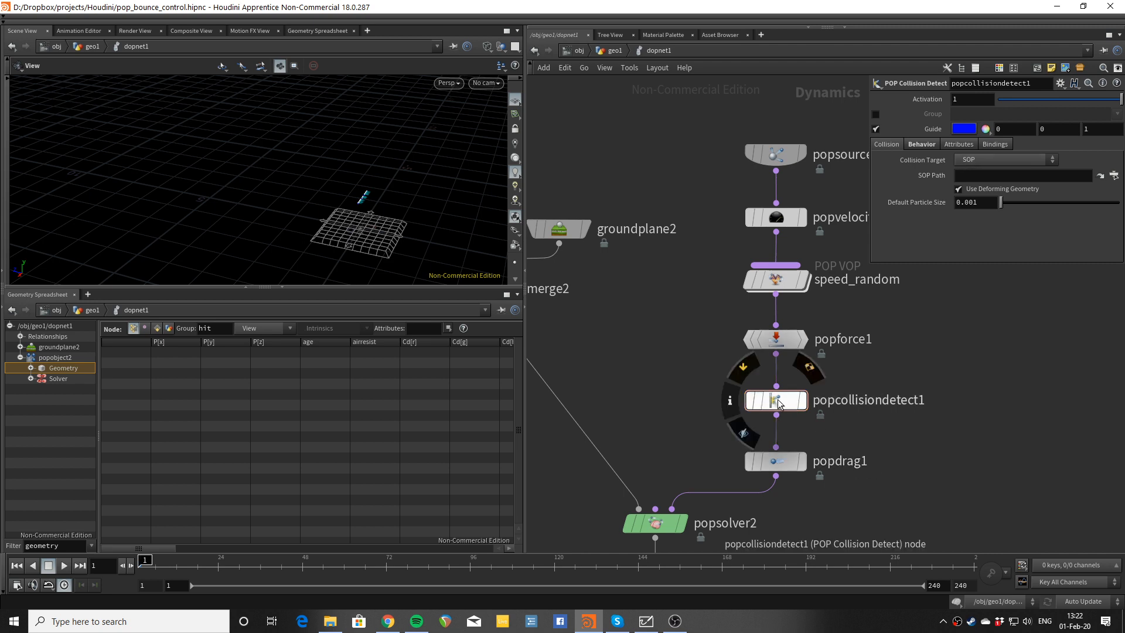
{"action": "left_click", "coordinate": [749, 401]}
{"action": "middle_click_drag", "start_coordinate": [699, 392], "coordinate": [749, 316]}
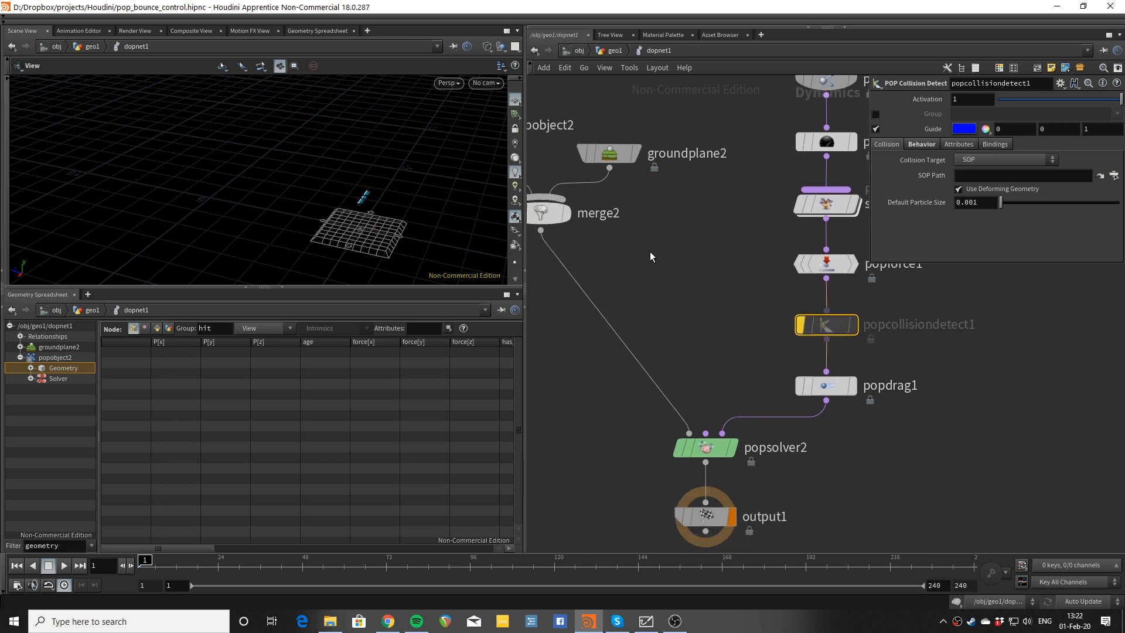
Step: In popsolver2's collision behavior, enable Add Hit Attributes with the collide group hit, and replay the simulation
{"action": "middle_click_drag", "start_coordinate": [651, 252], "coordinate": [684, 252]}
{"action": "left_click", "coordinate": [740, 451]}
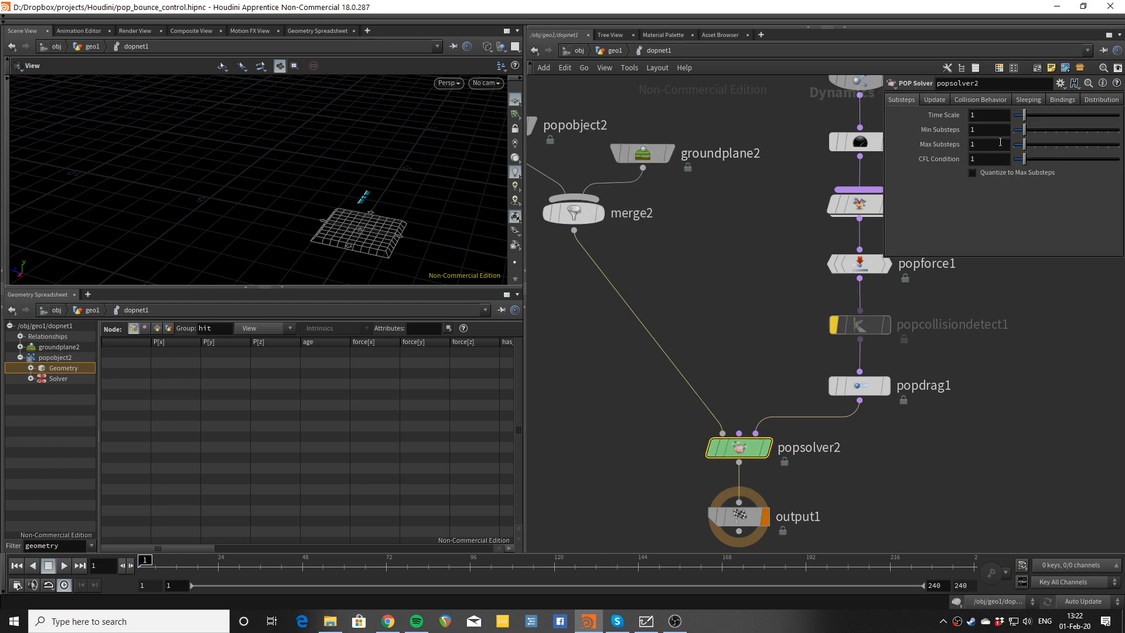
{"action": "left_click", "coordinate": [992, 101]}
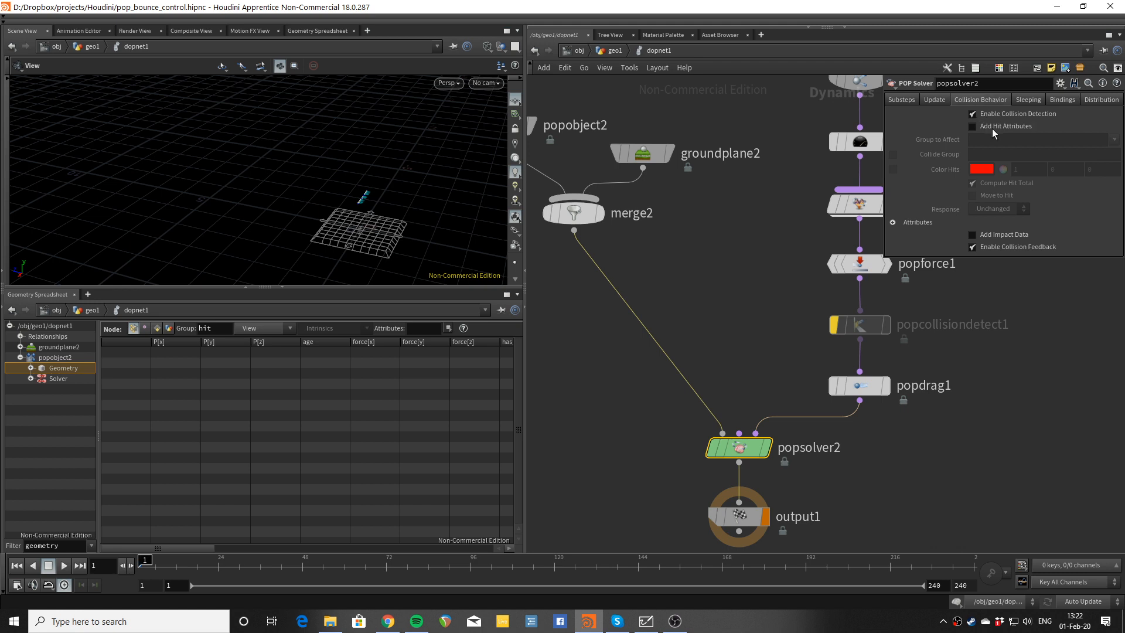
{"action": "left_click", "coordinate": [992, 129]}
{"action": "left_click", "coordinate": [890, 155]}
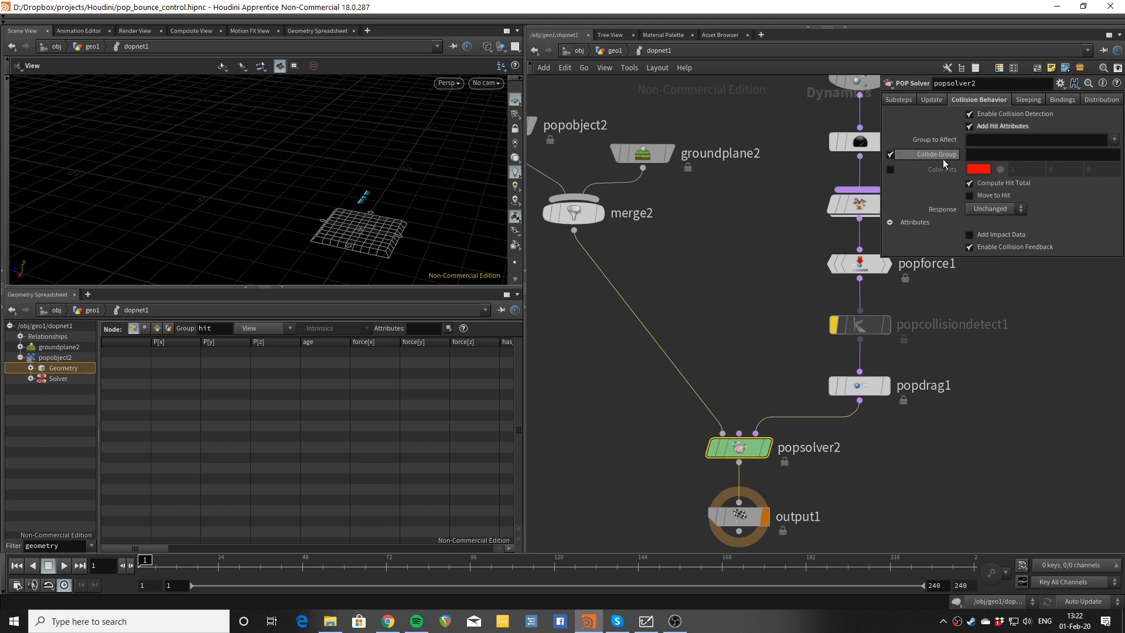
{"action": "left_click", "coordinate": [970, 155]}
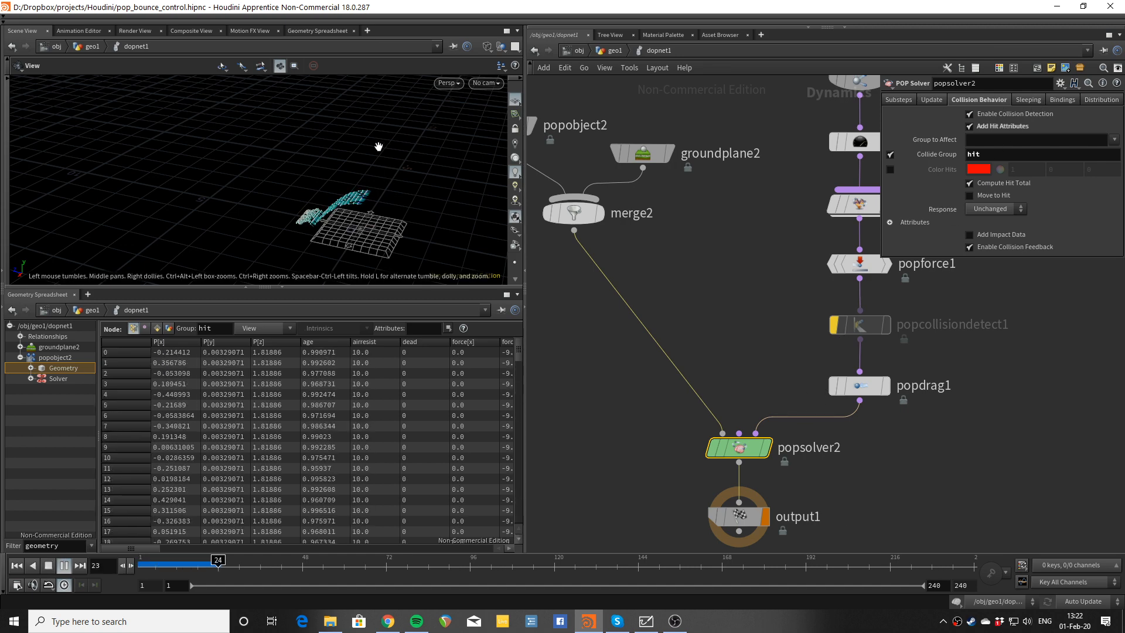
{"action": "left_click_drag", "start_coordinate": [385, 145], "coordinate": [319, 223]}
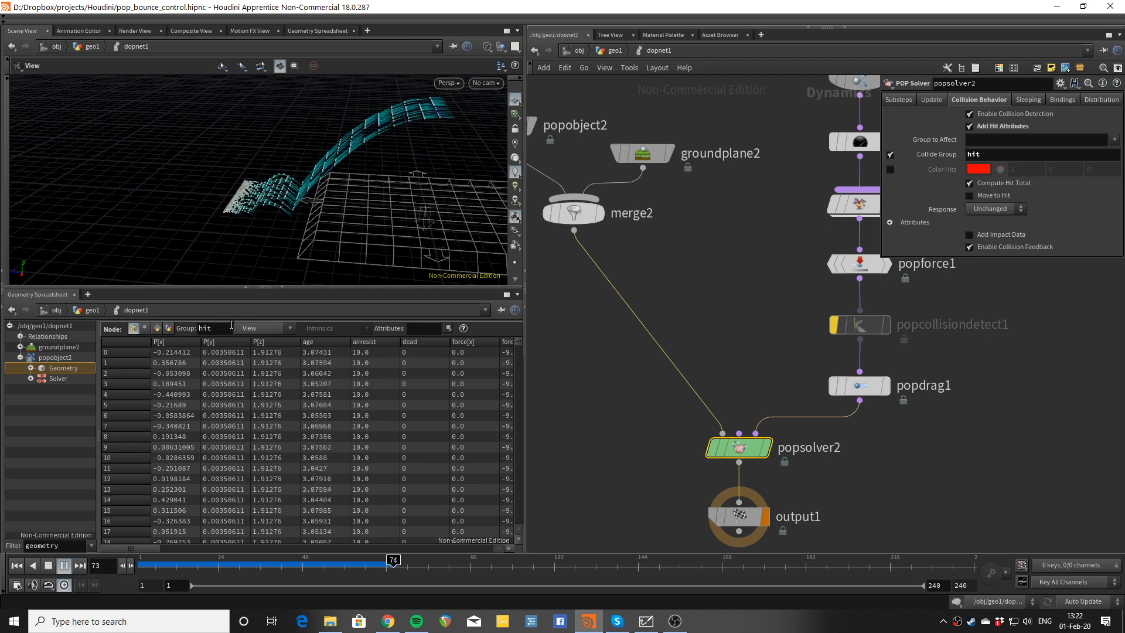
Step: Delete the popcollisiondetect1 node and examine the particle bounces during playback from a low, close view
{"action": "middle_click_drag", "start_coordinate": [720, 321], "coordinate": [653, 330]}
{"action": "left_click_drag", "start_coordinate": [730, 311], "coordinate": [840, 343]}
{"action": "key", "text": "Delete"}
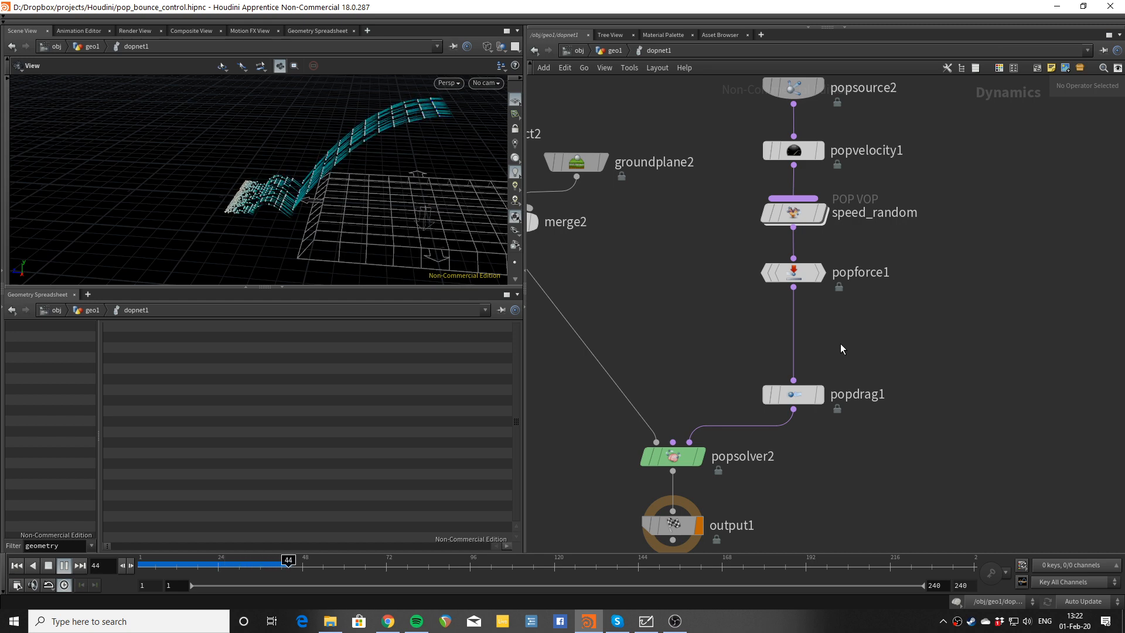
{"action": "scroll", "coordinate": [262, 223], "scroll_direction": "up", "scroll_amount": 8}
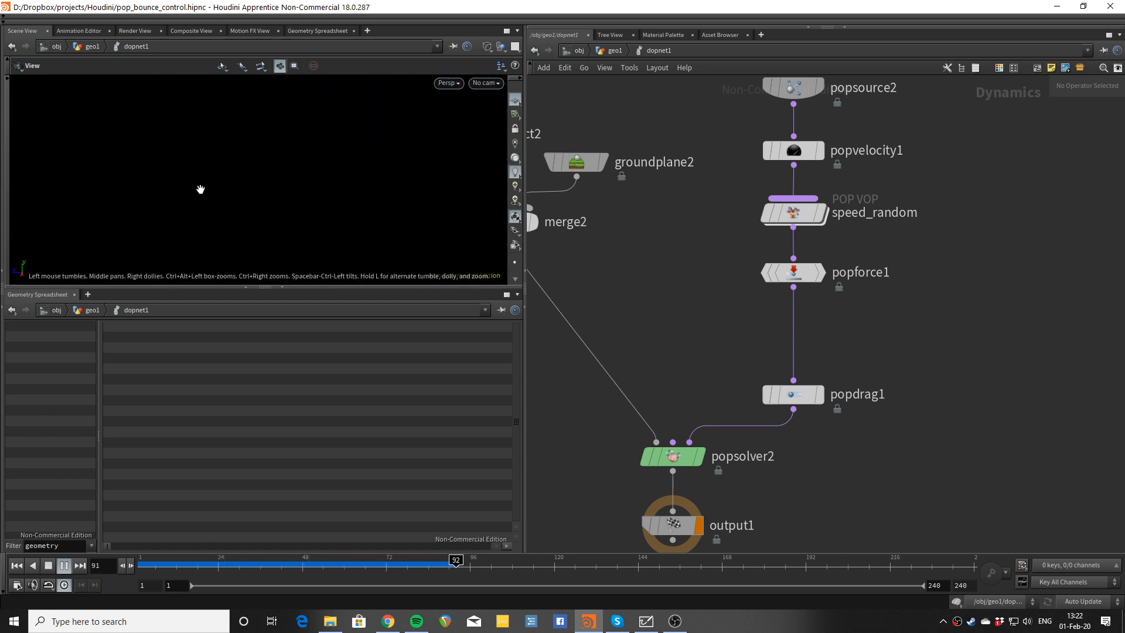
{"action": "key", "text": "f"}
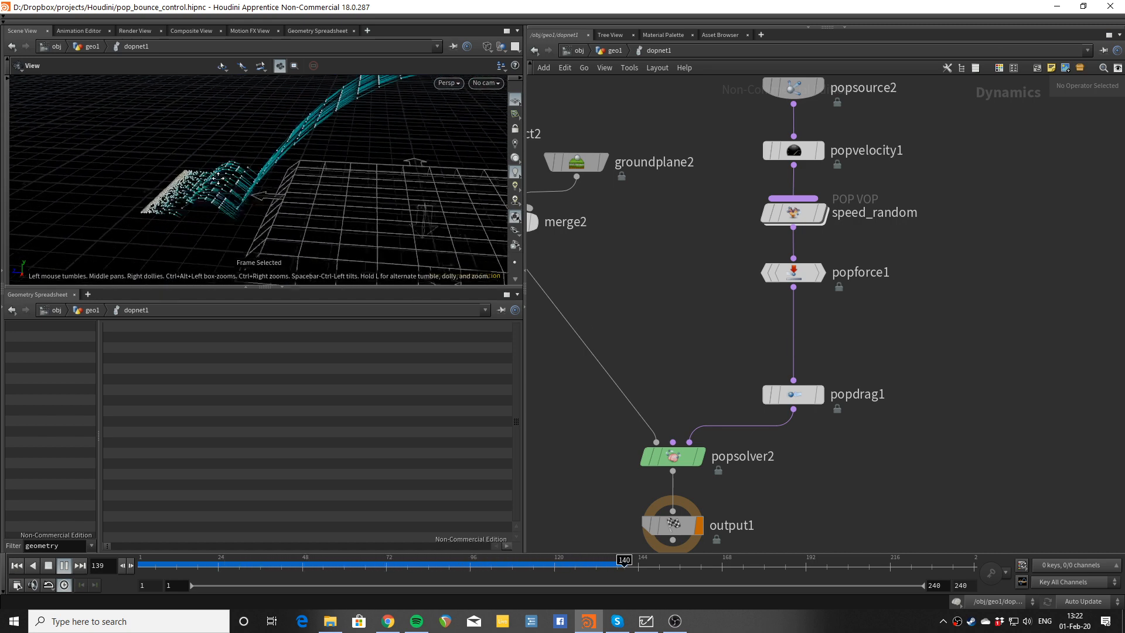
{"action": "mouse_move", "coordinate": [203, 195]}
{"action": "left_mouse_down"}
{"action": "mouse_move", "coordinate": [213, 193]}
{"action": "mouse_move", "coordinate": [192, 193]}
{"action": "left_mouse_up"}
{"action": "scroll", "coordinate": [711, 287], "scroll_direction": "down", "scroll_amount": 2}
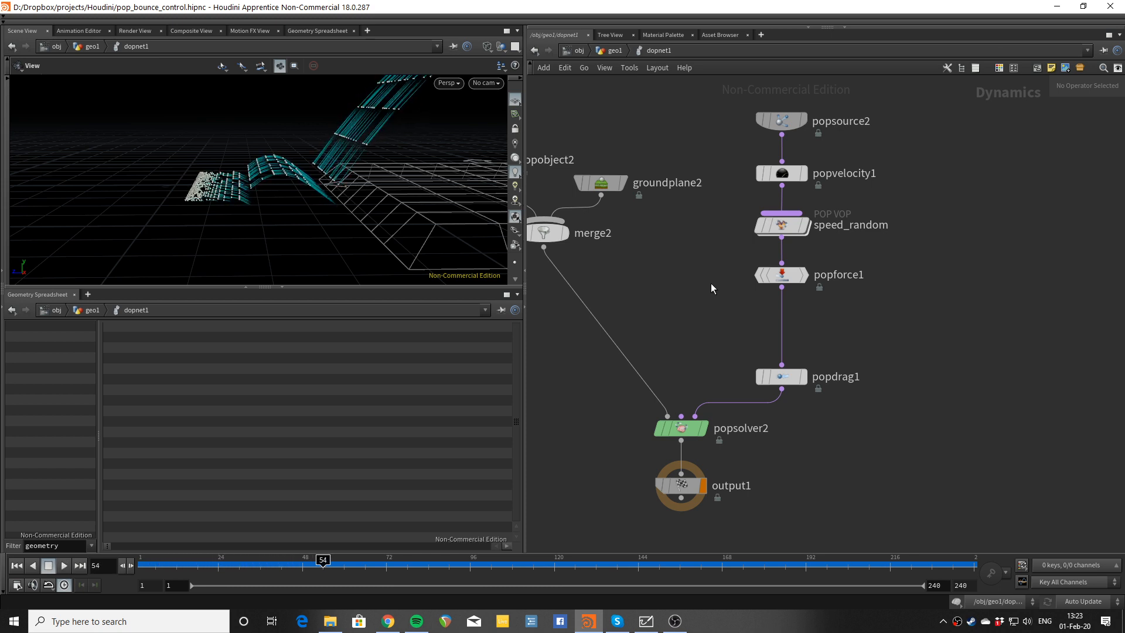
Step: Enable auto sleep and the red sleeping color on popsolver2, replaying the simulation from frame 1
{"action": "left_click", "coordinate": [688, 425]}
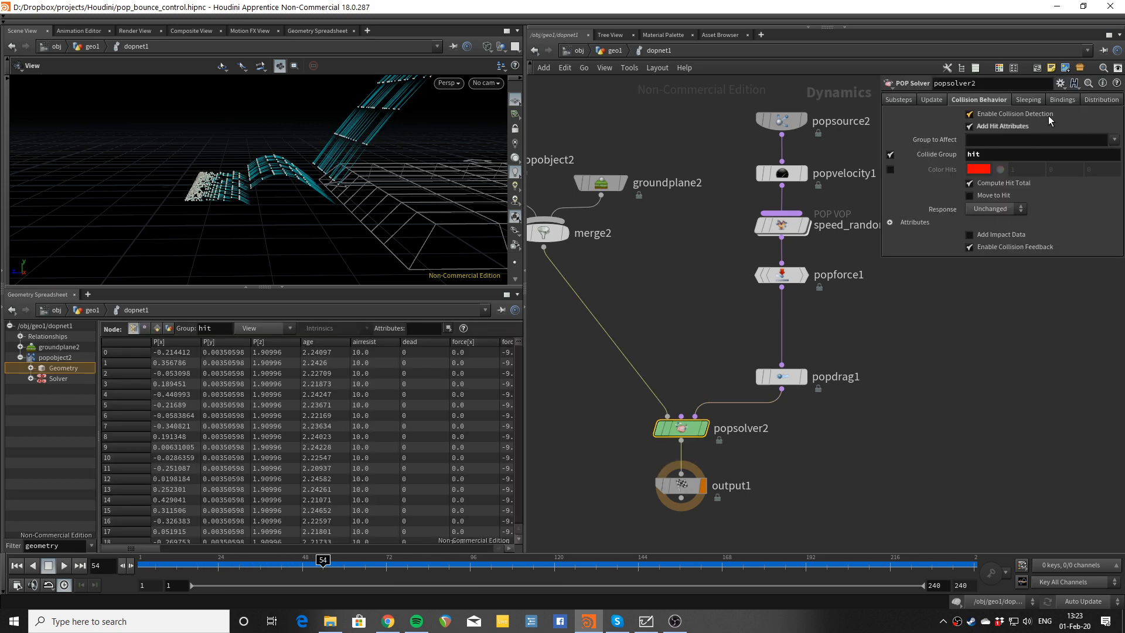
{"action": "left_click", "coordinate": [1037, 102]}
{"action": "left_click", "coordinate": [991, 113]}
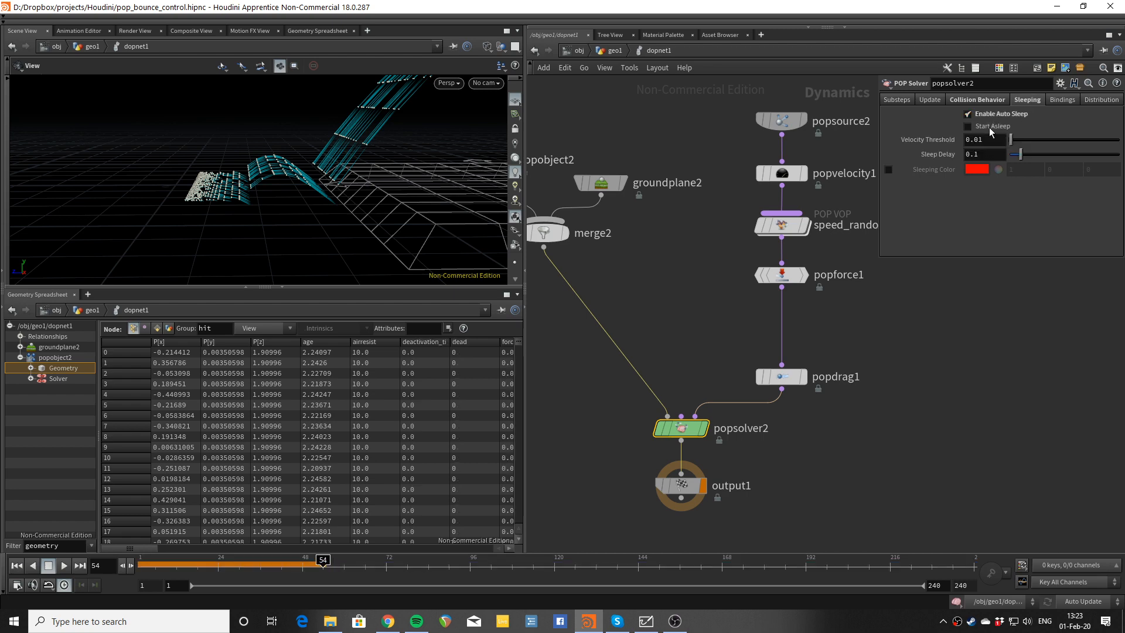
{"action": "key", "text": "ctrl+Up"}
{"action": "key", "text": "Up"}
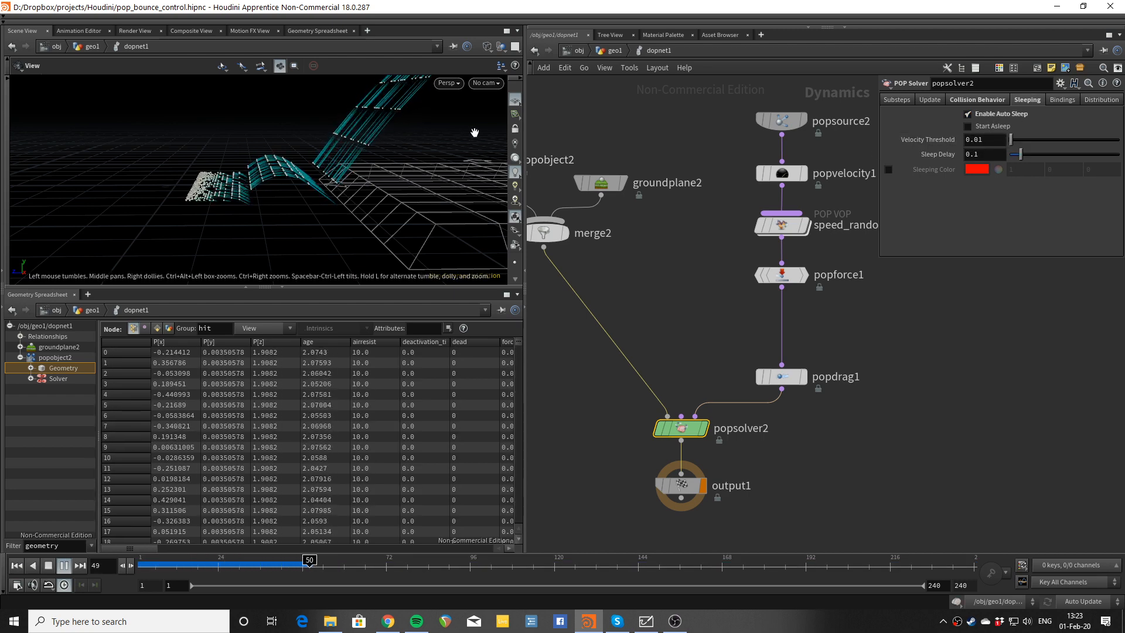
{"action": "left_click", "coordinate": [888, 169]}
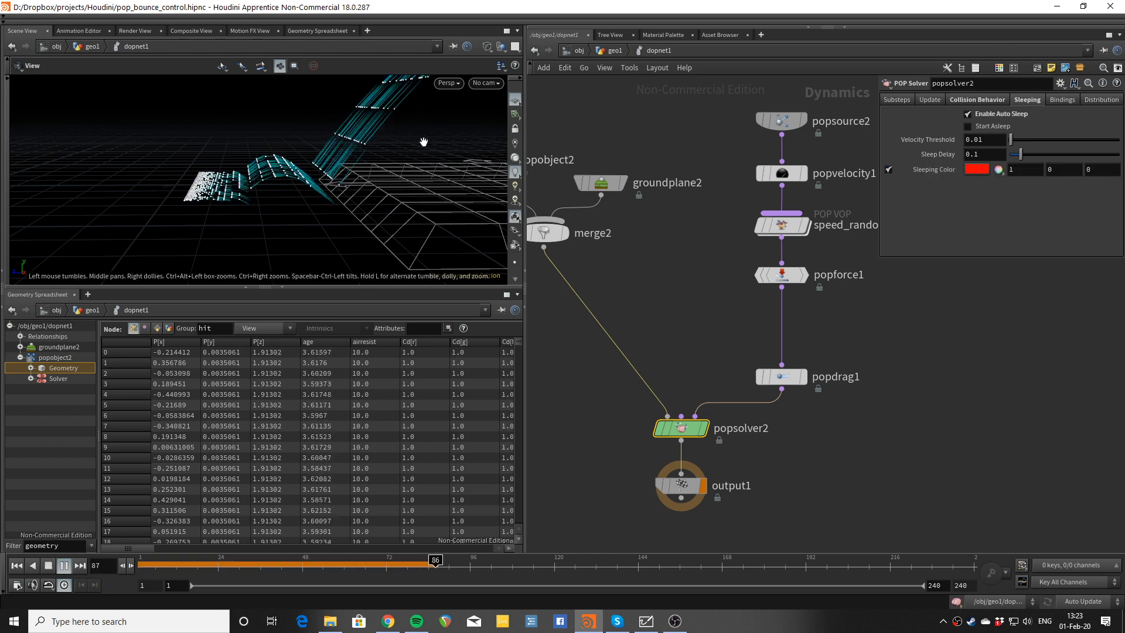
Step: Set popdrag1's air resistance to 12
{"action": "left_click", "coordinate": [785, 375]}
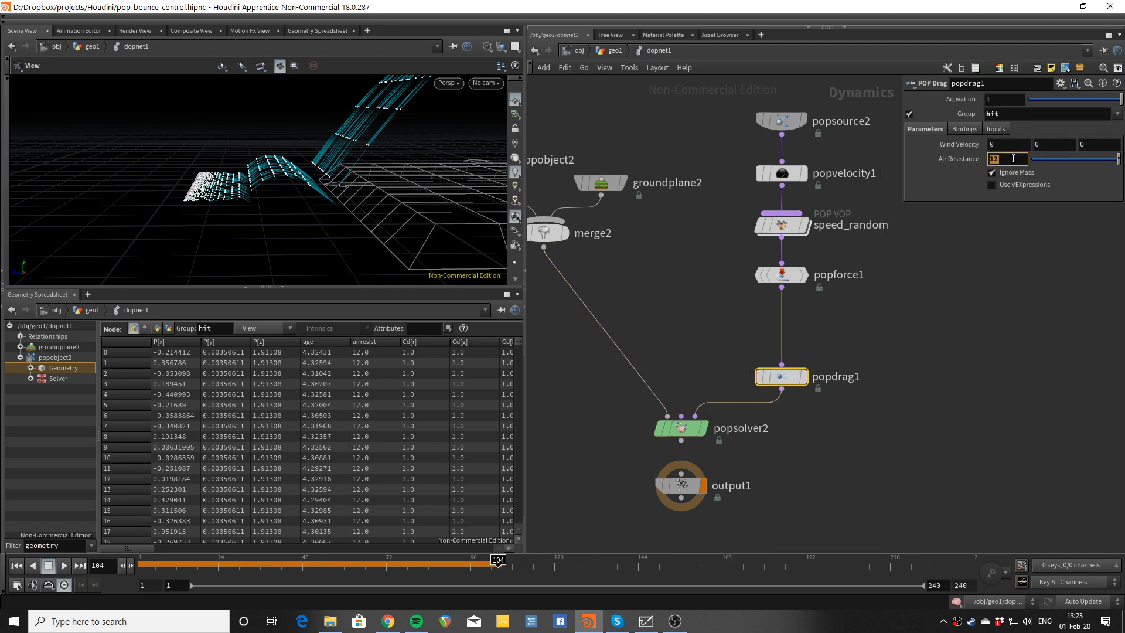
Step: Set the air resistance of popdrag1 to 2 and replay the simulation from the first frame
{"action": "key", "text": "ctrl+Up"}
{"action": "key", "text": "Up"}
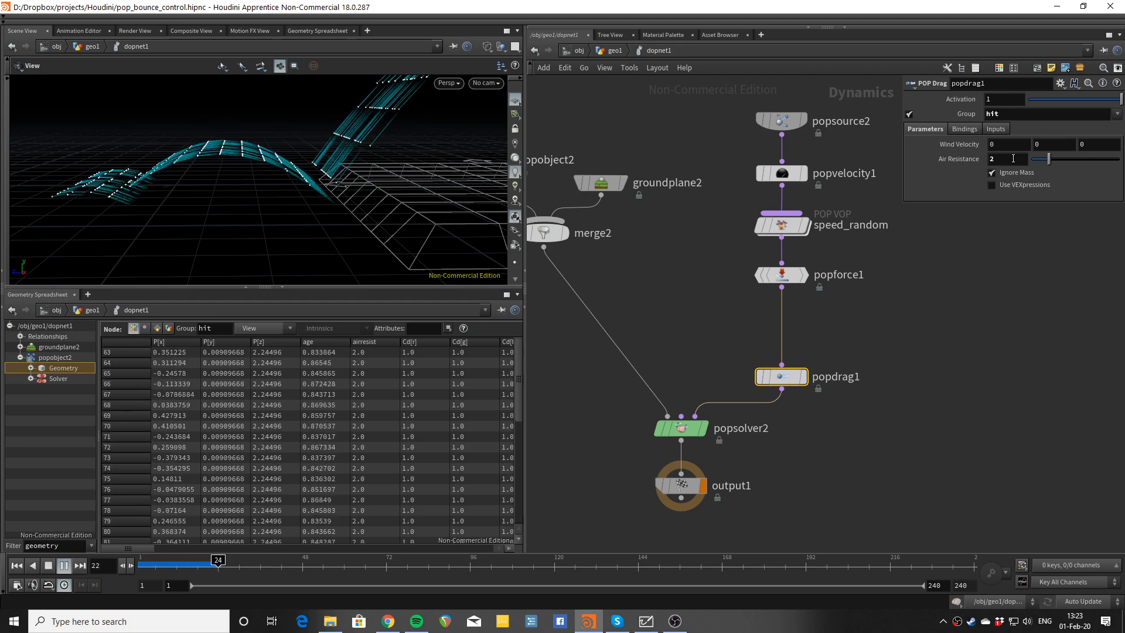
{"action": "scroll", "coordinate": [351, 176], "scroll_direction": "down", "scroll_amount": 6}
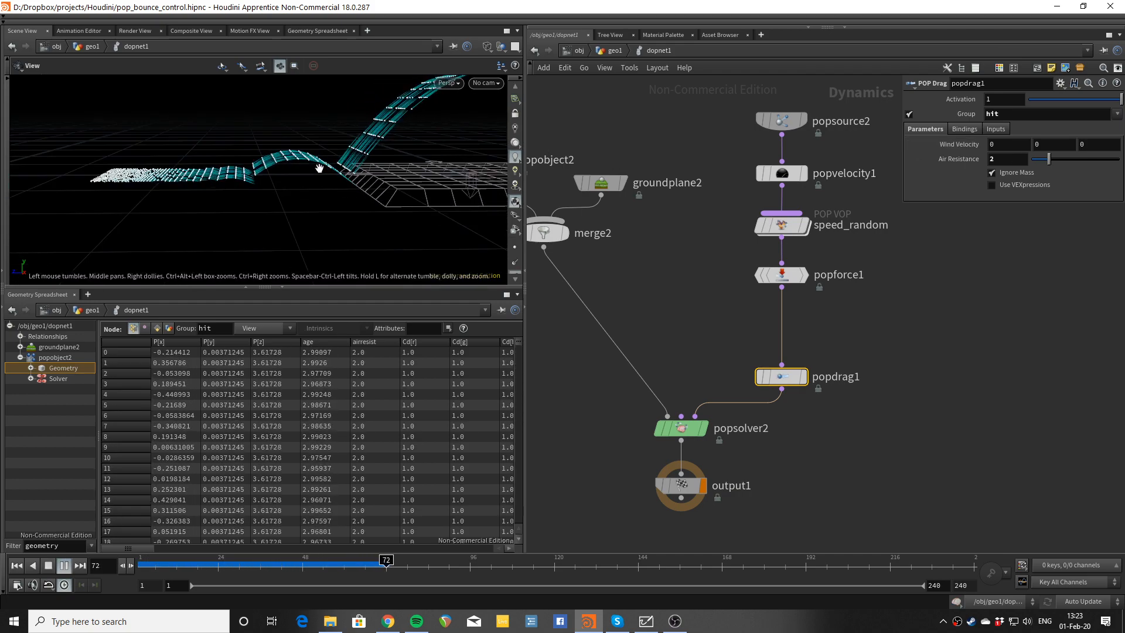
{"action": "left_click_drag", "start_coordinate": [183, 175], "coordinate": [199, 213]}
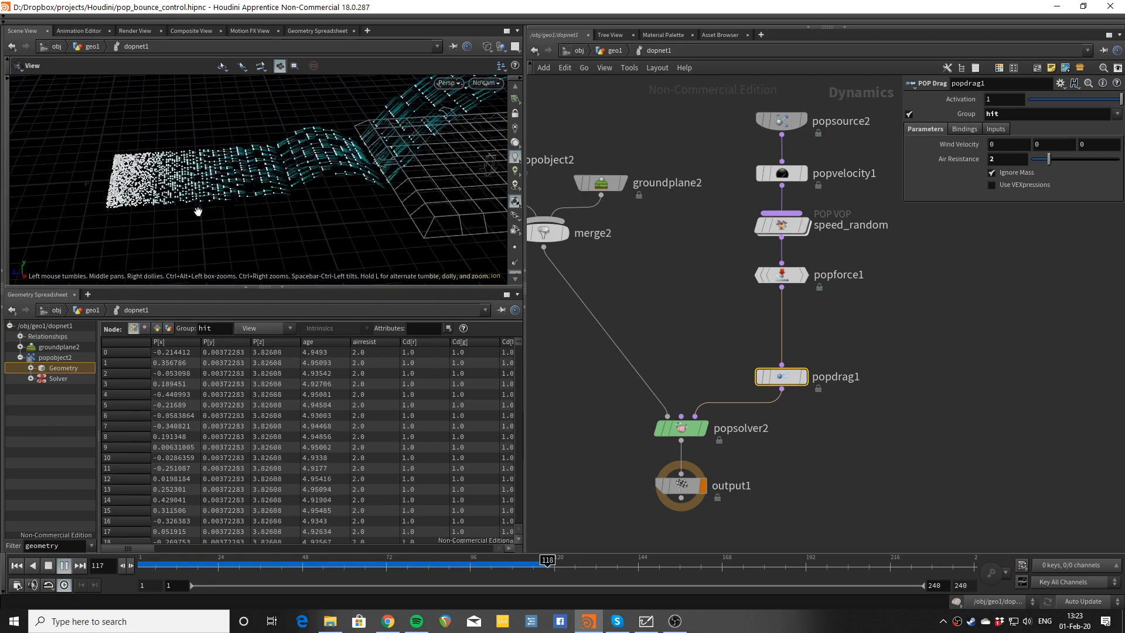
Step: Set the air resistance of popdrag1 to 10 and replay the simulation from the first frame
{"action": "double_click", "coordinate": [1007, 158]}
{"action": "type", "text": "100"}
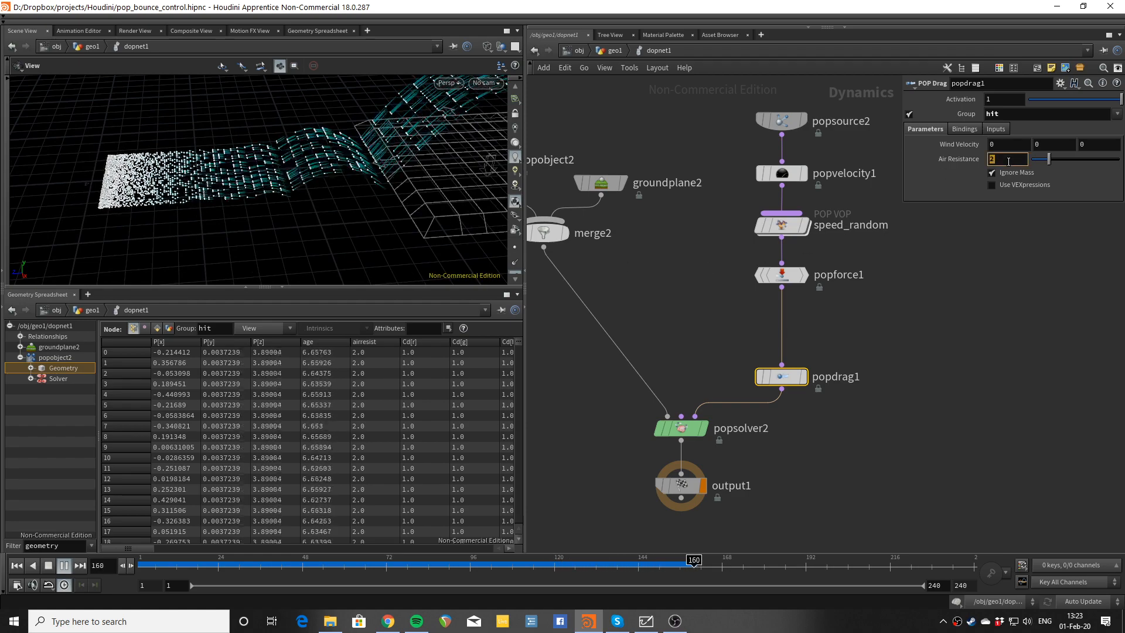
{"action": "key", "text": "BackSpace"}
{"action": "key", "text": "Return"}
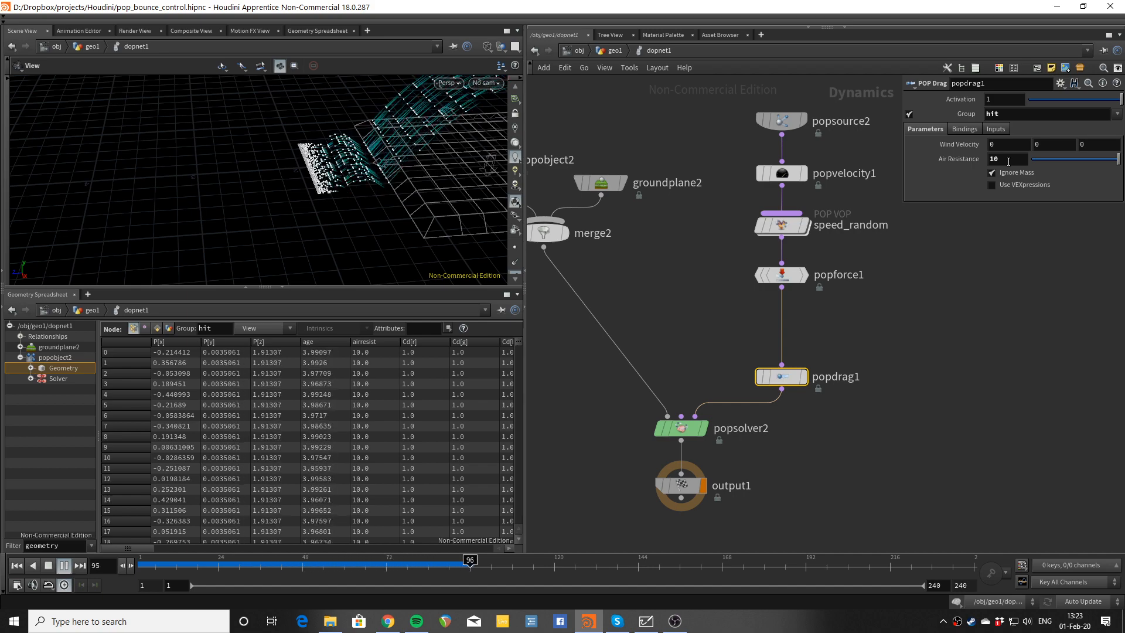
{"action": "key", "text": "ctrl+Up"}
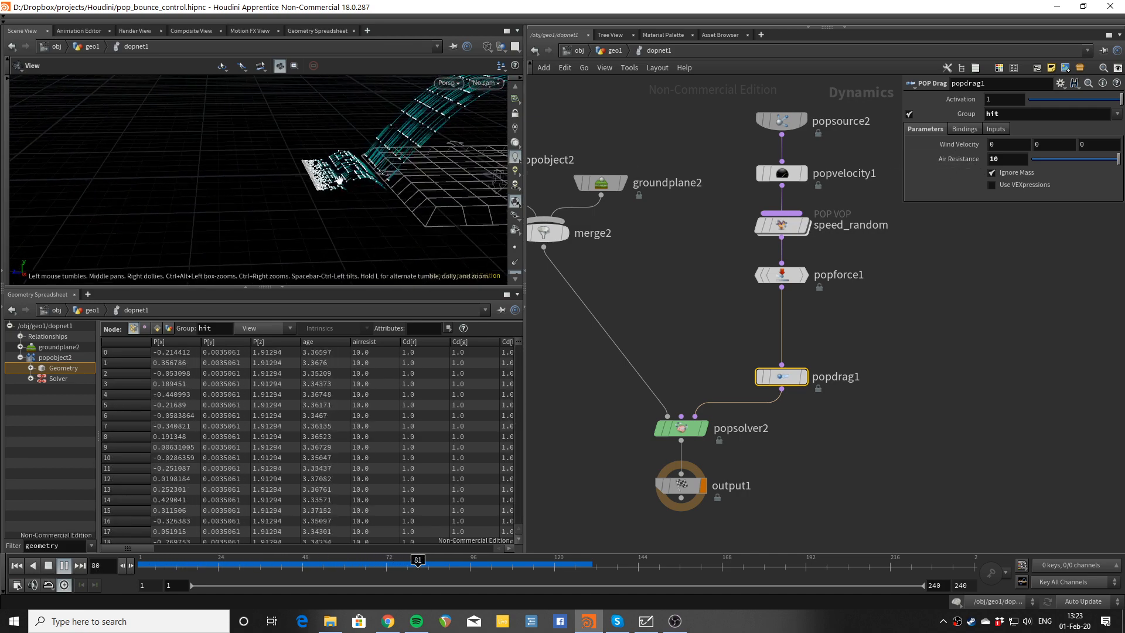
Step: Return the air resistance of popdrag1 to 2 and replay the particle simulation
{"action": "left_click", "coordinate": [1010, 158]}
{"action": "key", "text": "BackSpace"}
{"action": "key", "text": "BackSpace"}
{"action": "type", "text": "2"}
{"action": "key", "text": "Return"}
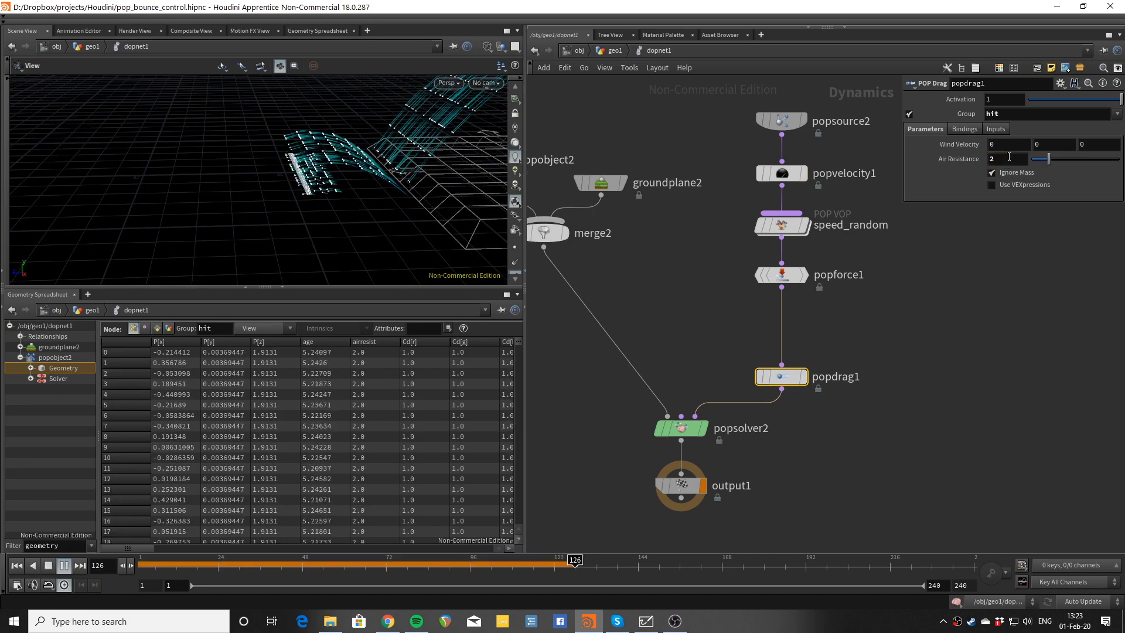
{"action": "left_click_drag", "start_coordinate": [313, 207], "coordinate": [335, 218]}
{"action": "key", "text": "ctrl+Up"}
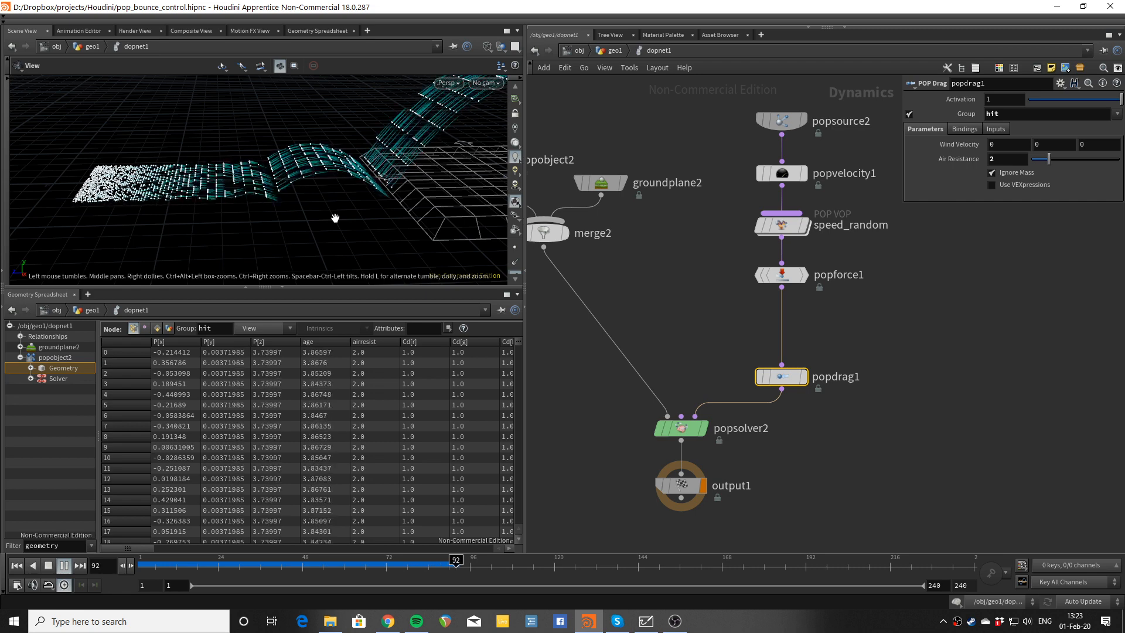
{"action": "key", "text": "Up"}
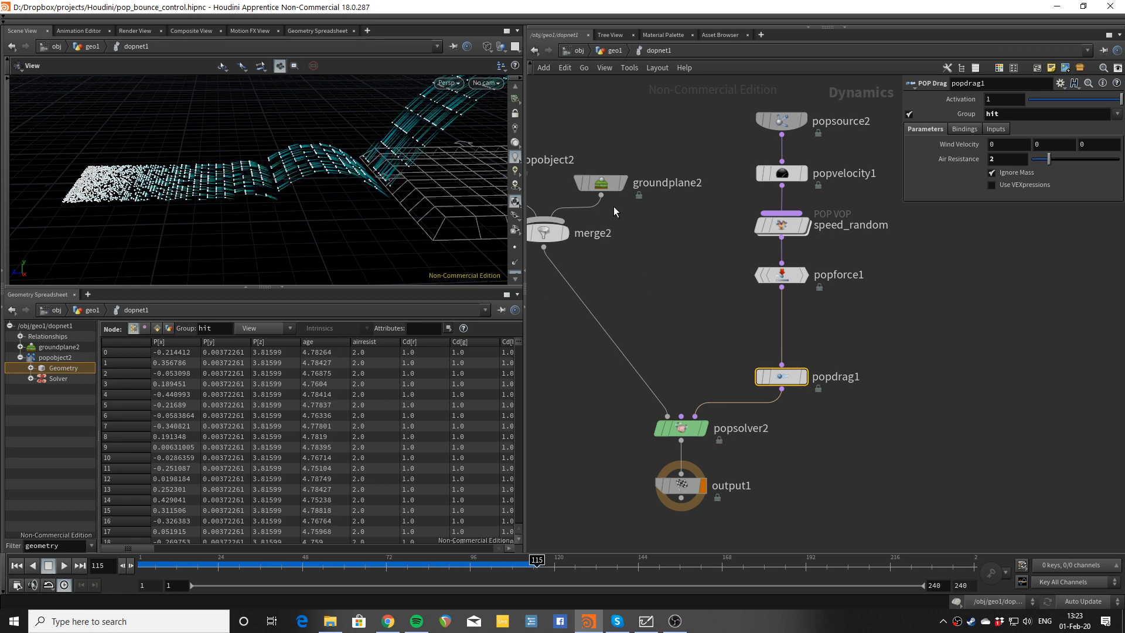
Step: Set the physical Bounce of groundplane2 to 1 and replay the simulation to check the particles' rebound
{"action": "left_click", "coordinate": [601, 184]}
{"action": "type", "text": "1"}
{"action": "key", "text": "Return"}
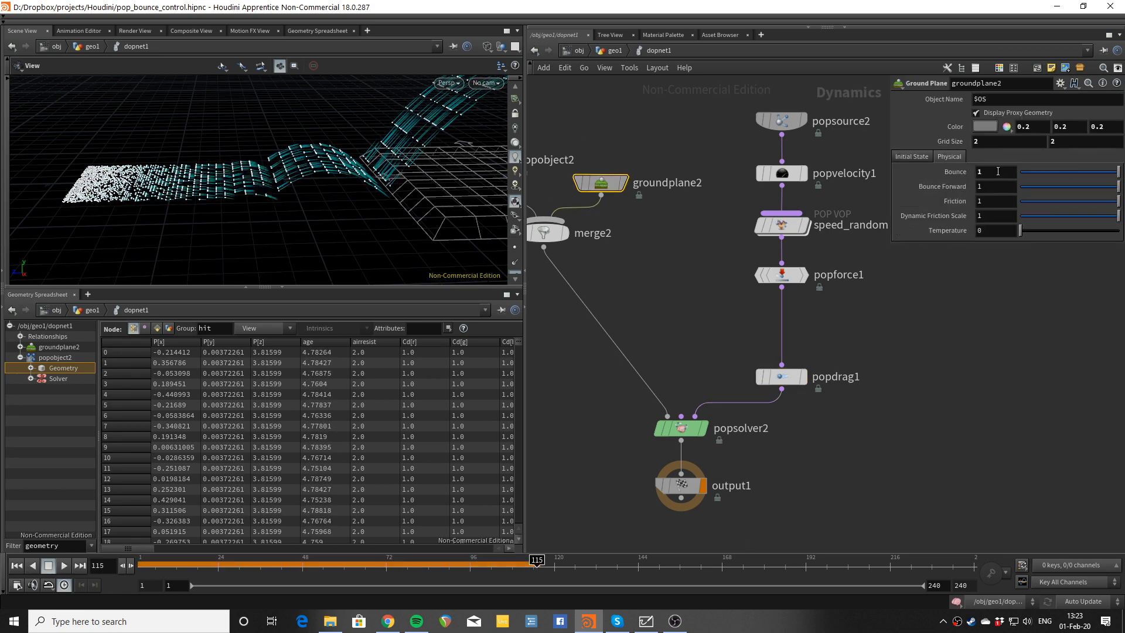
{"action": "key", "text": "ctrl+Up"}
{"action": "scroll", "coordinate": [269, 176], "scroll_direction": "down", "scroll_amount": 5}
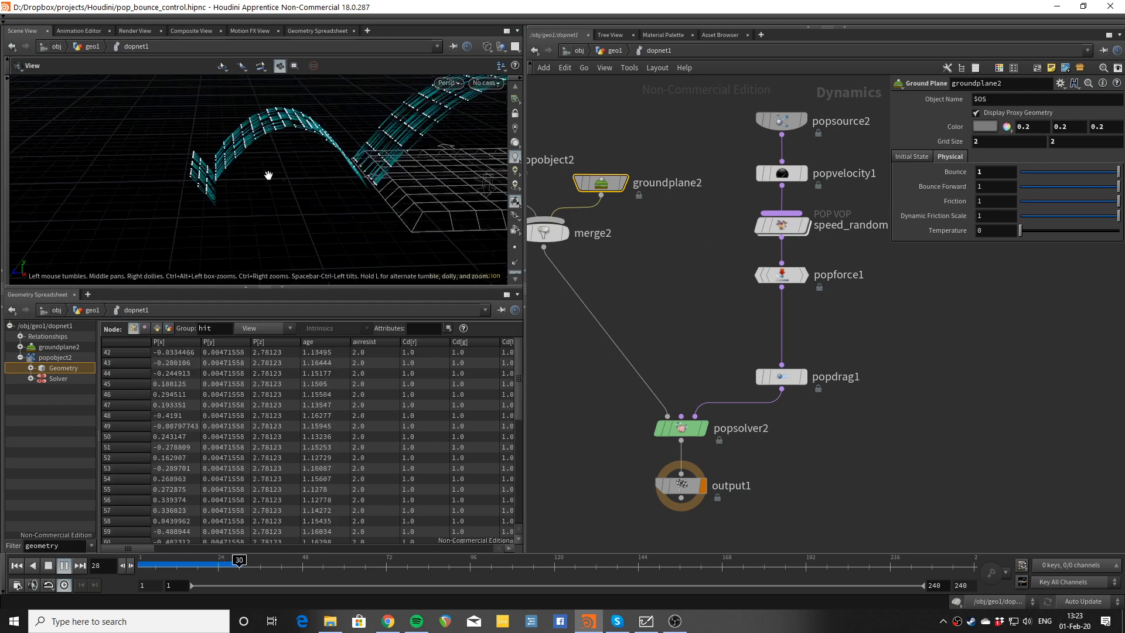
{"action": "left_click_drag", "start_coordinate": [244, 193], "coordinate": [279, 170]}
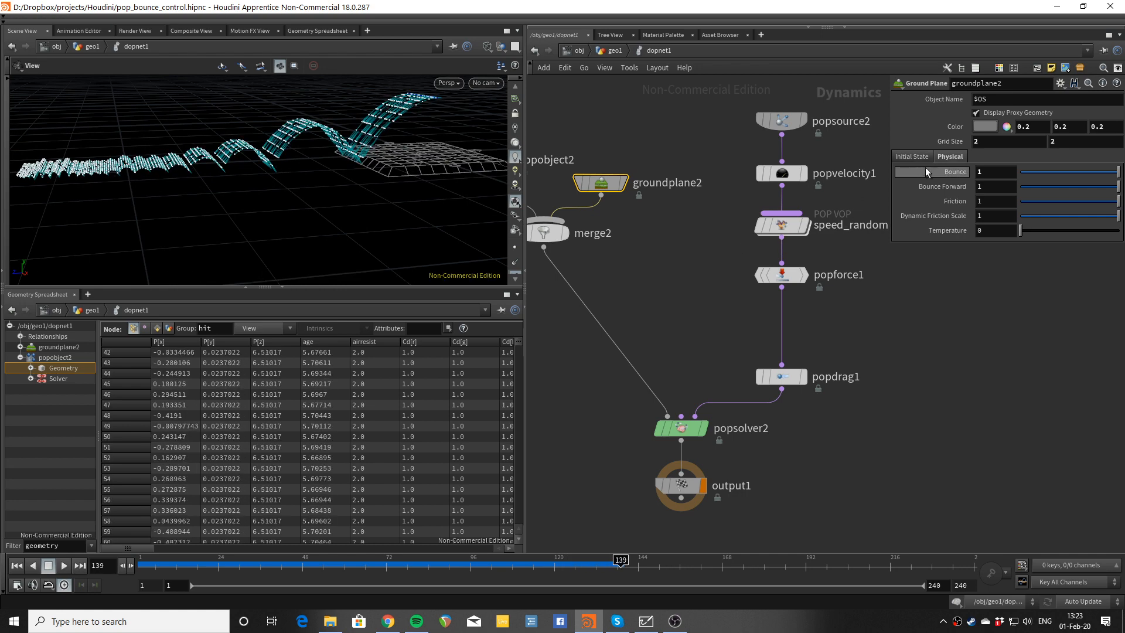
Step: Select popdrag1 and replay the simulation, examining the far end of the bouncing particle trail up close
{"action": "middle_click_drag", "start_coordinate": [644, 217], "coordinate": [685, 223]}
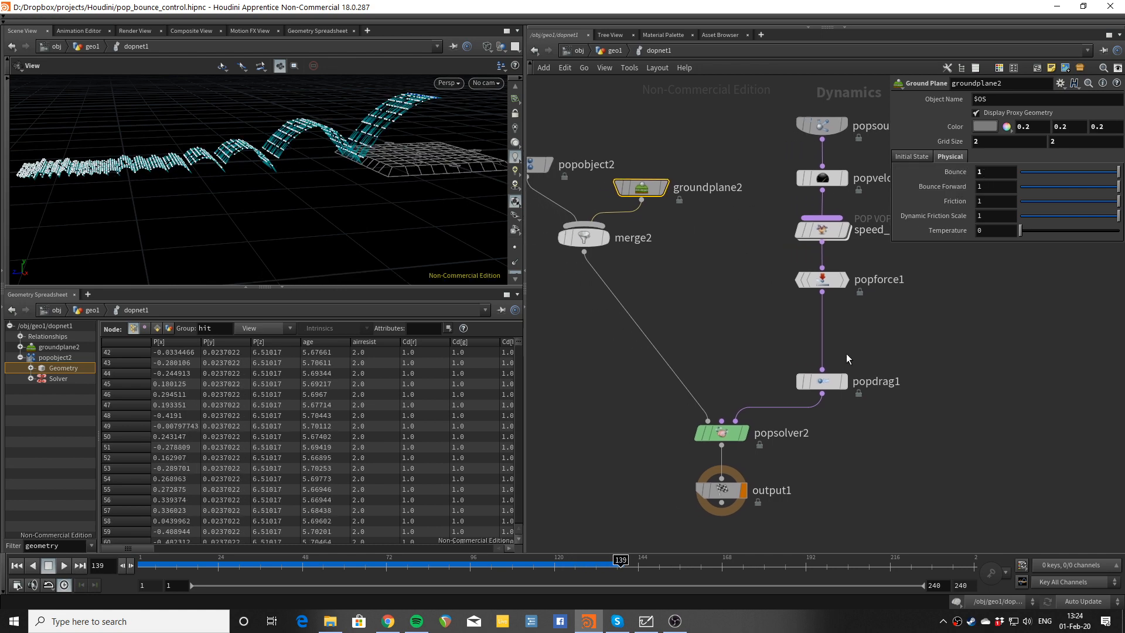
{"action": "left_click", "coordinate": [823, 382]}
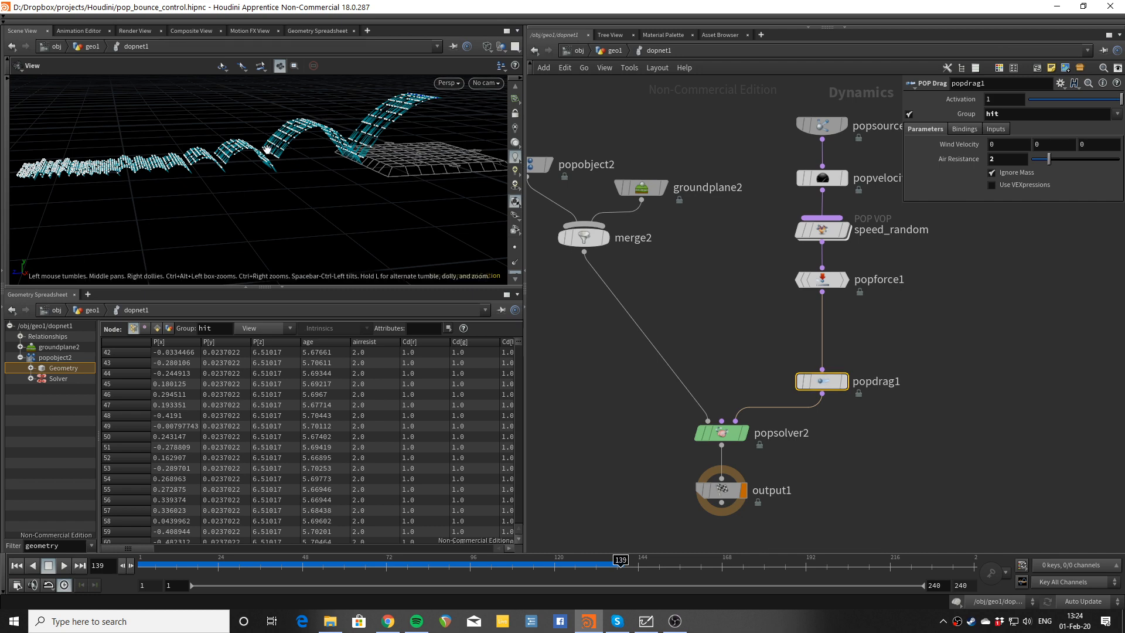
{"action": "left_click_drag", "start_coordinate": [281, 176], "coordinate": [459, 170]}
{"action": "middle_click_drag", "start_coordinate": [458, 170], "coordinate": [259, 156]}
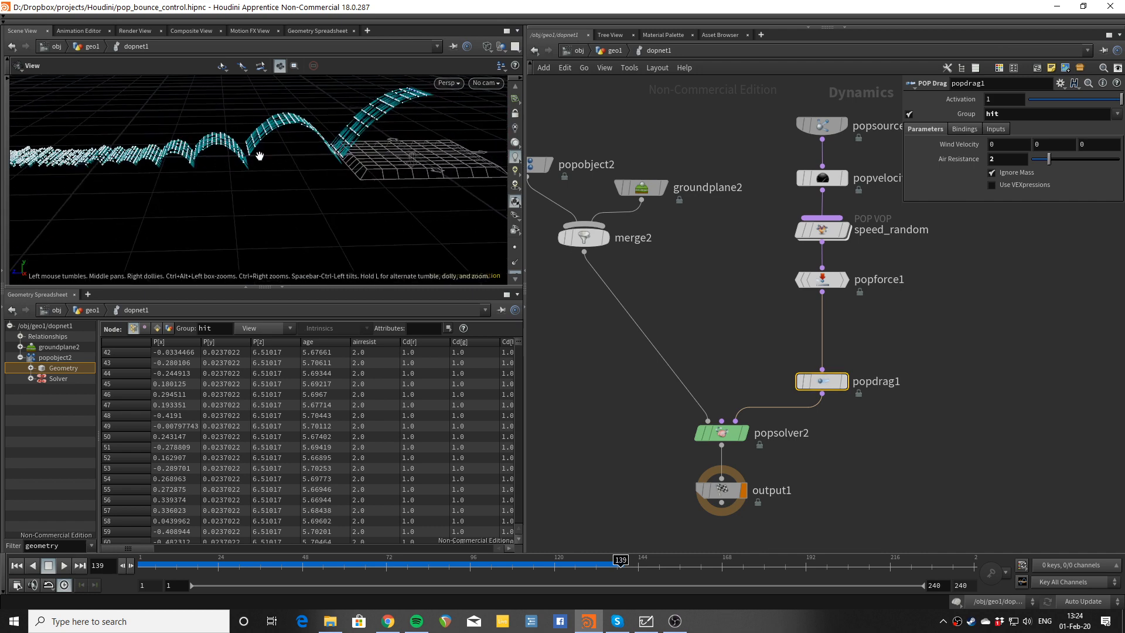
{"action": "right_click_drag", "start_coordinate": [258, 156], "coordinate": [292, 181]}
{"action": "middle_click_drag", "start_coordinate": [269, 184], "coordinate": [299, 175]}
{"action": "right_click_drag", "start_coordinate": [299, 175], "coordinate": [308, 176]}
{"action": "middle_click_drag", "start_coordinate": [284, 185], "coordinate": [348, 188]}
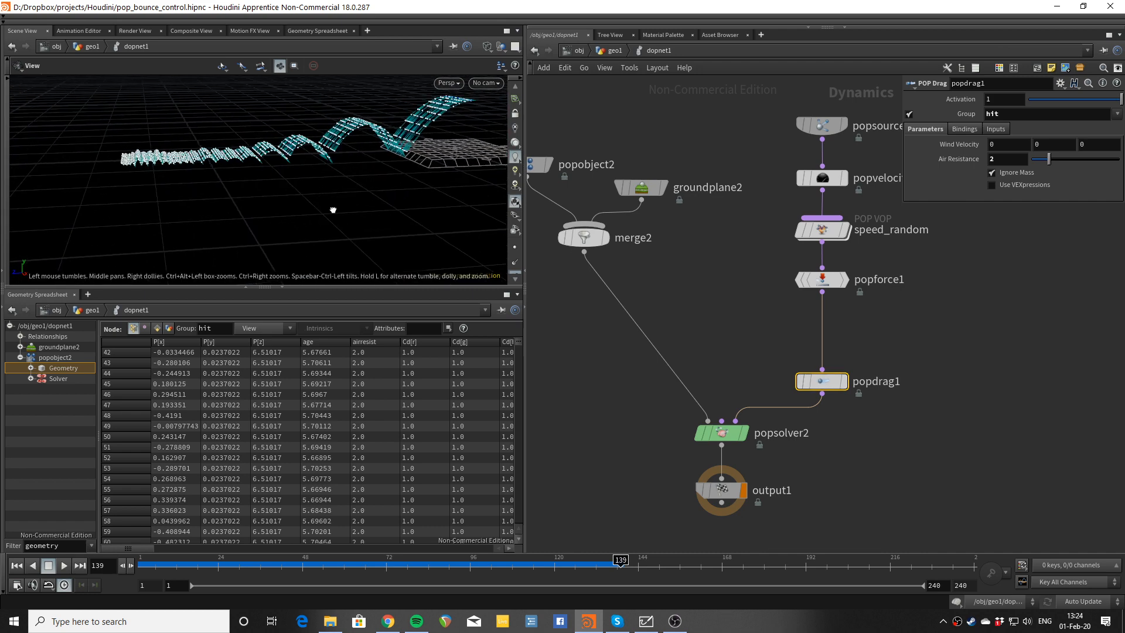
{"action": "left_click_drag", "start_coordinate": [333, 210], "coordinate": [158, 178]}
{"action": "key", "text": "Up"}
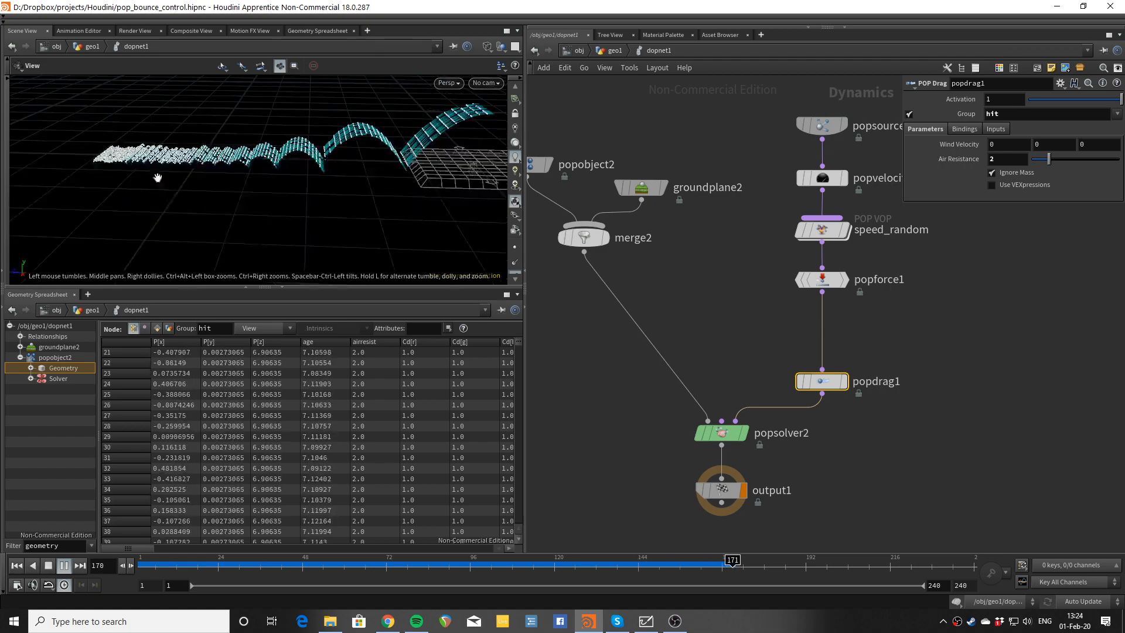
{"action": "right_click_drag", "start_coordinate": [158, 178], "coordinate": [118, 138]}
{"action": "left_click_drag", "start_coordinate": [117, 139], "coordinate": [314, 146]}
{"action": "right_click_drag", "start_coordinate": [314, 146], "coordinate": [217, 197]}
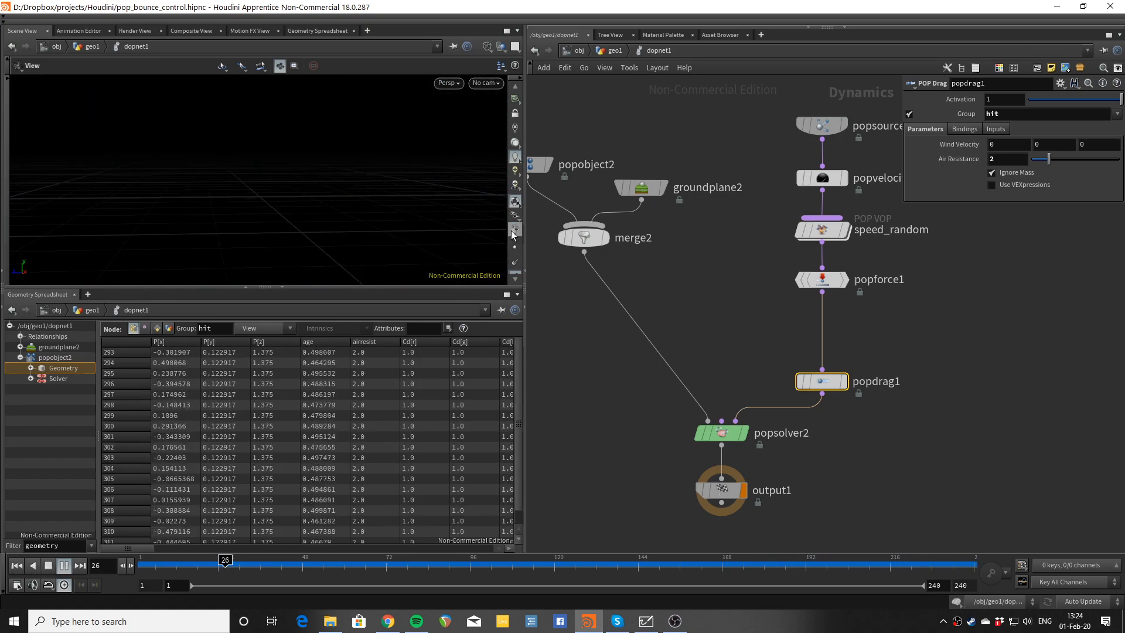
{"action": "right_click_drag", "start_coordinate": [352, 226], "coordinate": [390, 204]}
{"action": "middle_click_drag", "start_coordinate": [390, 203], "coordinate": [180, 219]}
{"action": "key", "text": "Up"}
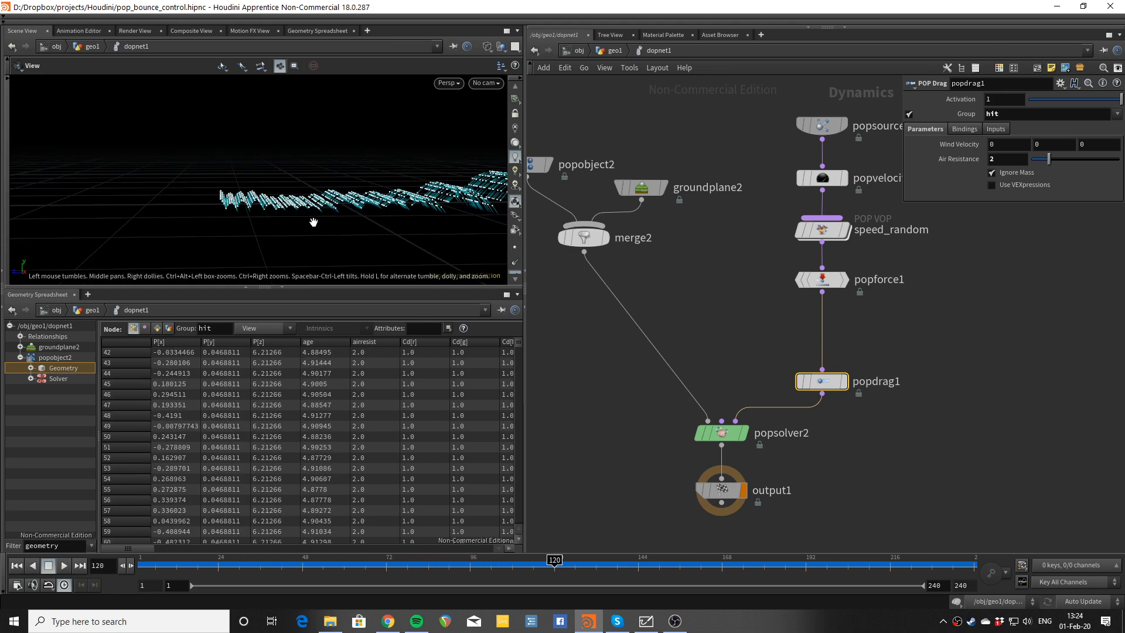
{"action": "key", "text": "ctrl+Up"}
{"action": "right_click_drag", "start_coordinate": [314, 222], "coordinate": [299, 230]}
{"action": "left_click_drag", "start_coordinate": [299, 229], "coordinate": [315, 243]}
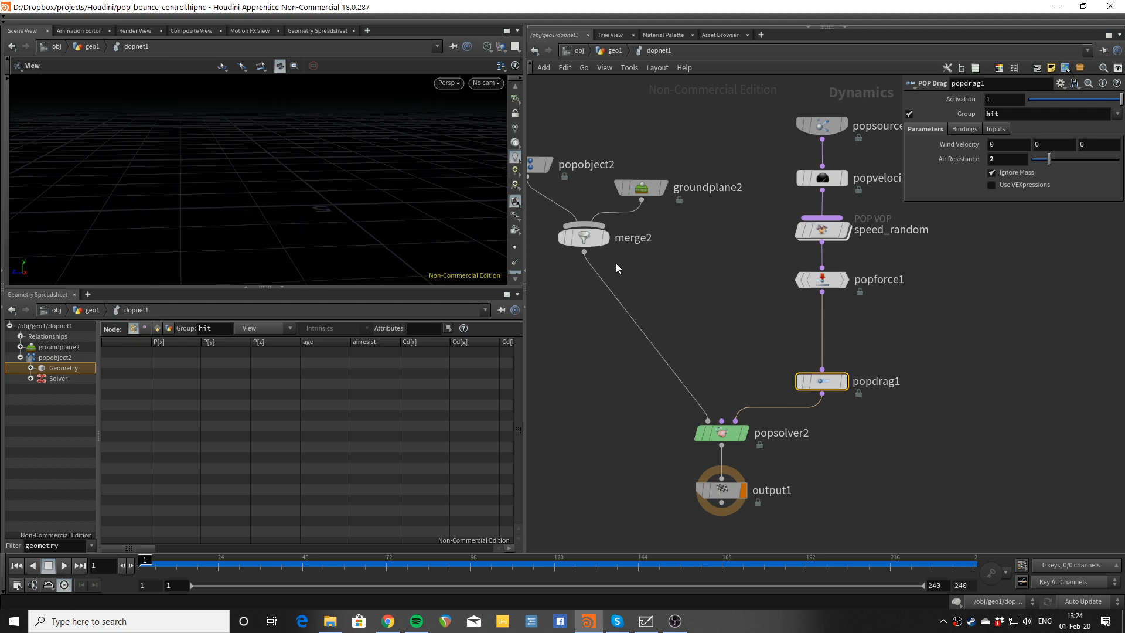
{"action": "scroll", "coordinate": [656, 284], "scroll_direction": "down", "scroll_amount": 3}
{"action": "scroll", "coordinate": [666, 295], "scroll_direction": "up", "scroll_amount": 3}
{"action": "mouse_move", "coordinate": [681, 293]}
{"action": "middle_mouse_down"}
{"action": "mouse_move", "coordinate": [665, 294]}
{"action": "mouse_move", "coordinate": [682, 301]}
{"action": "middle_mouse_up"}
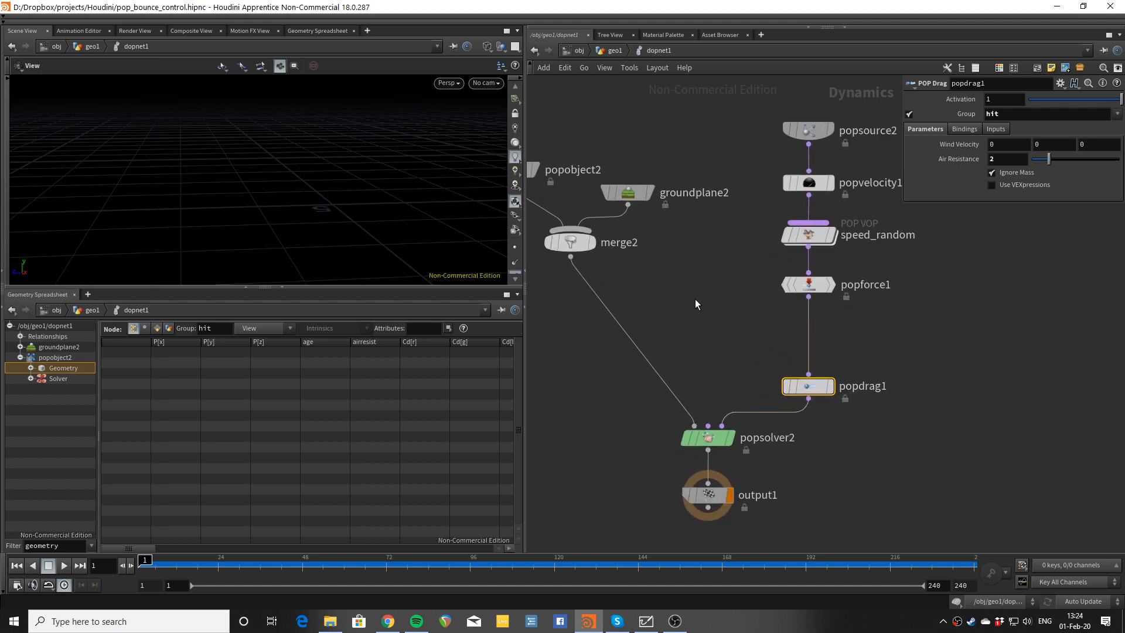
{"action": "left_click", "coordinate": [733, 278]}
{"action": "key", "text": "Tab"}
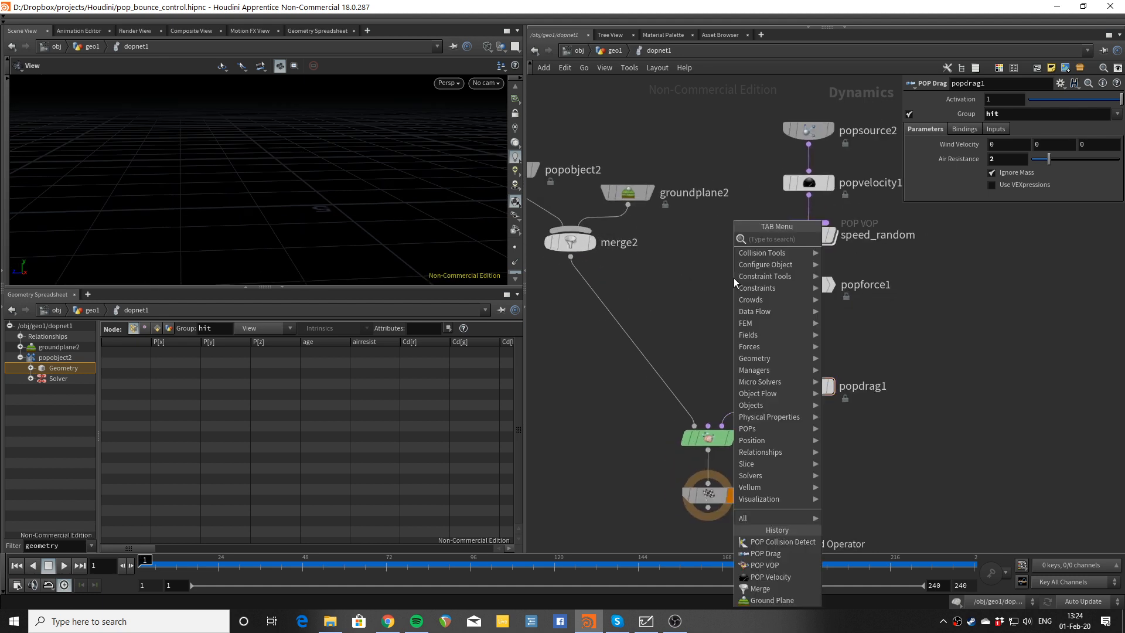
{"action": "type", "text": "boun"}
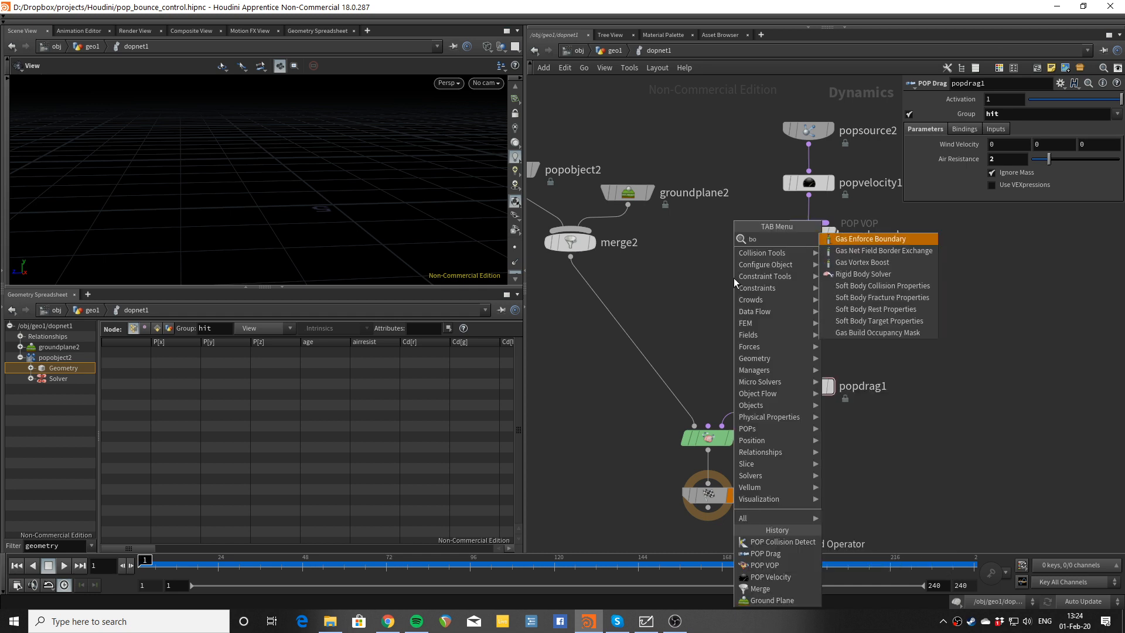
{"action": "key", "text": "BackSpace"}
{"action": "key", "text": "BackSpace"}
{"action": "key", "text": "BackSpace"}
{"action": "key", "text": "BackSpace"}
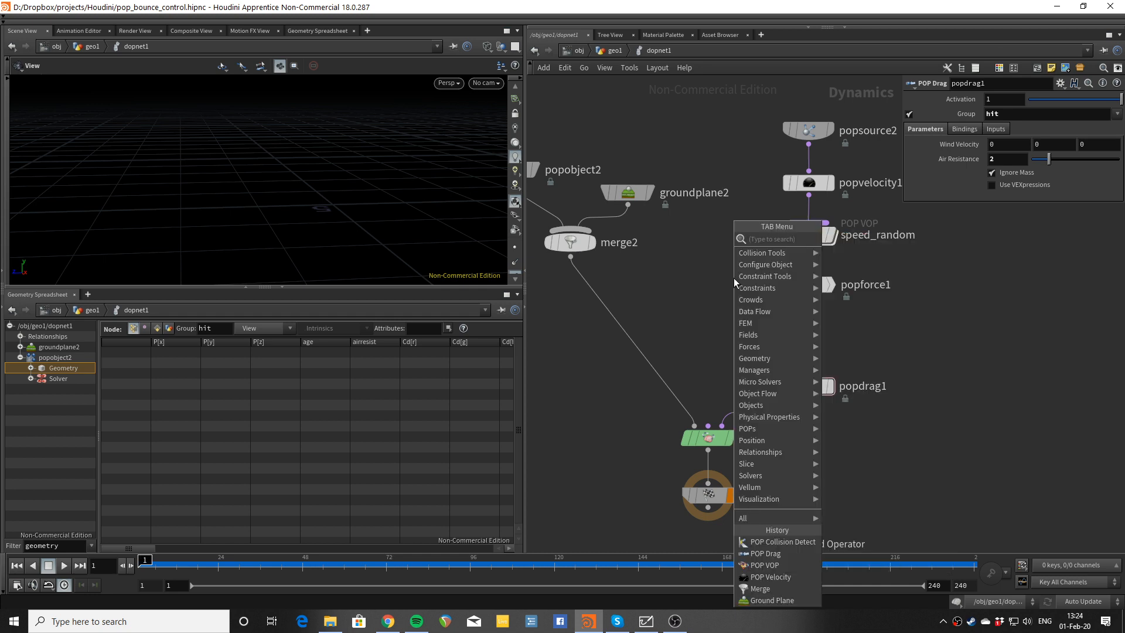
{"action": "key", "text": "Escape"}
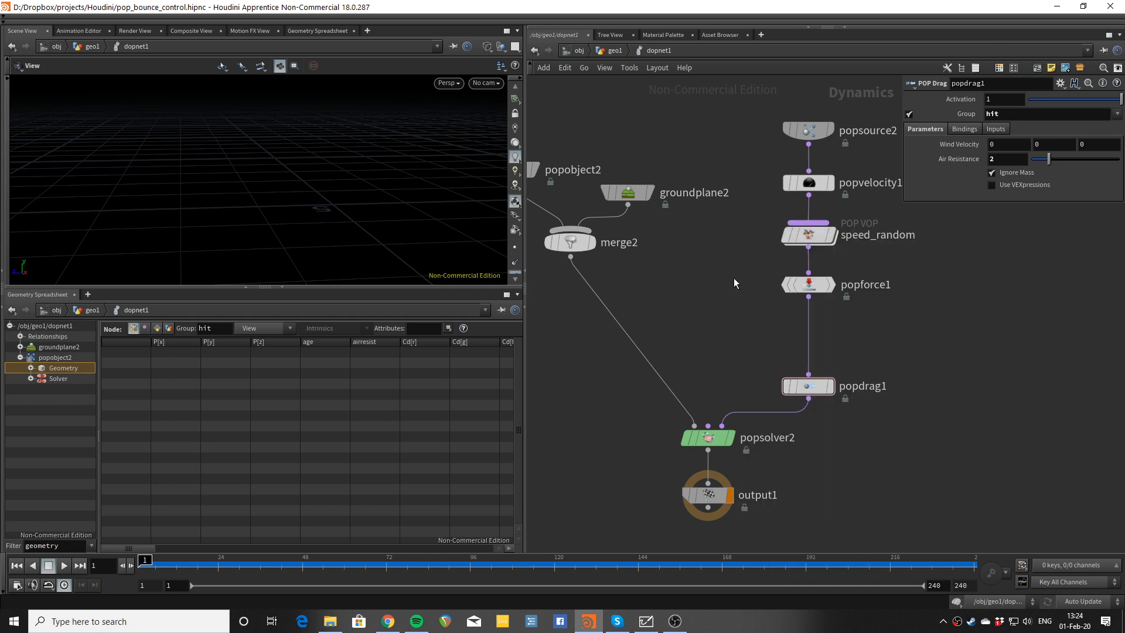
Step: Insert a POP Property node between popsource2 and popvelocity1 with its Bounce property enabled at 1
{"action": "key", "text": "Tab"}
{"action": "type", "text": "pop"}
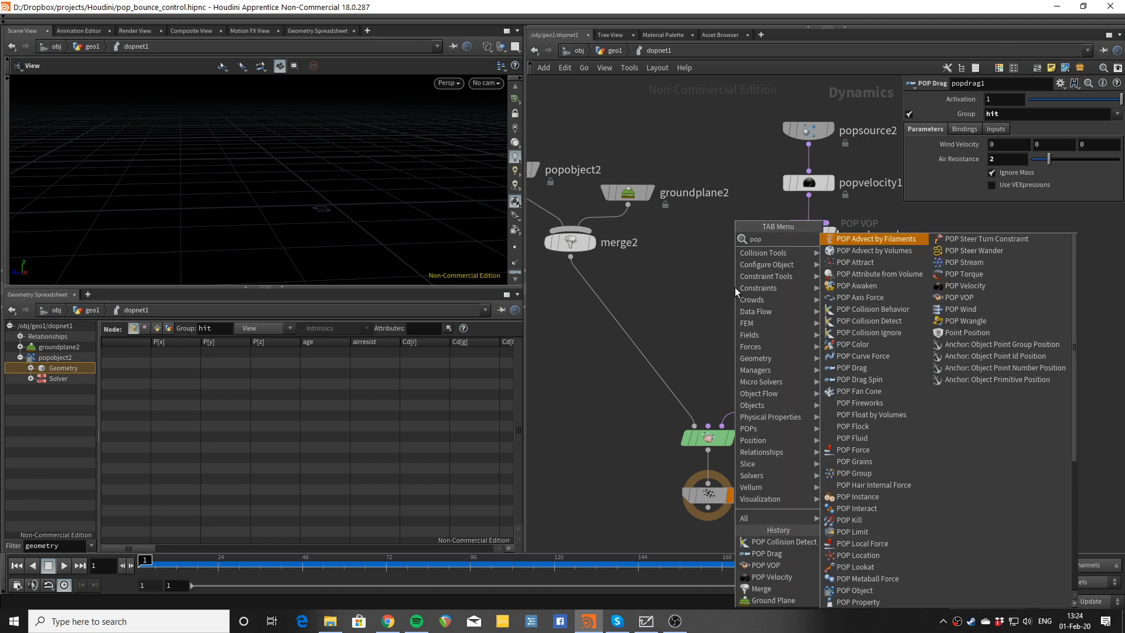
{"action": "type", "text": " force"}
{"action": "key", "text": "Return"}
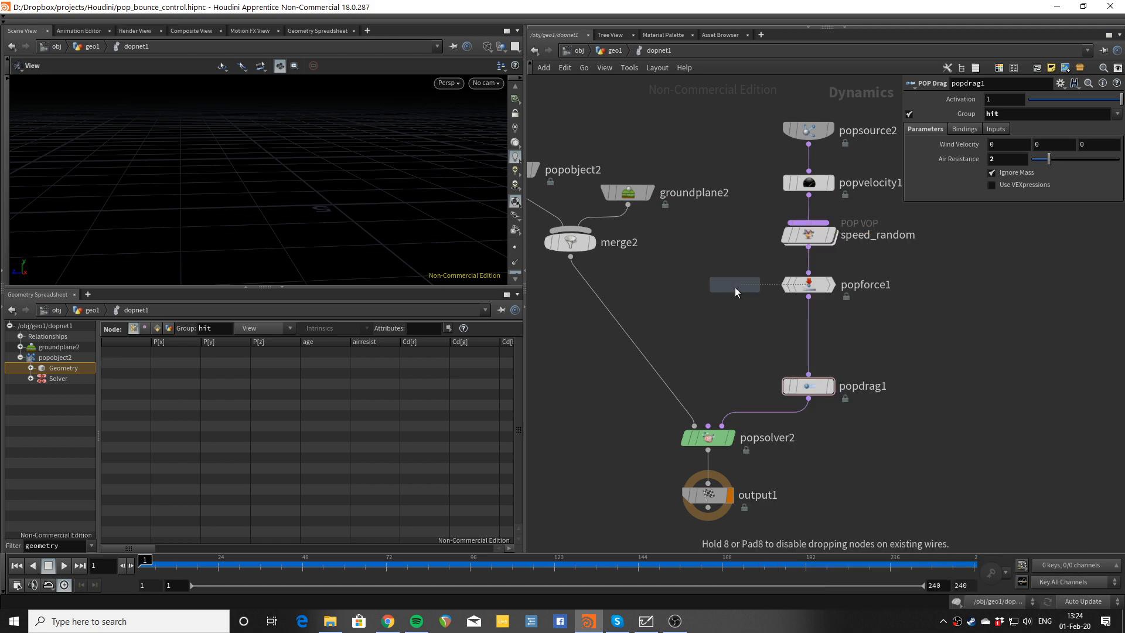
{"action": "left_click", "coordinate": [733, 290]}
{"action": "left_click_drag", "start_coordinate": [733, 290], "coordinate": [815, 182]}
{"action": "middle_click_drag", "start_coordinate": [888, 249], "coordinate": [718, 262]}
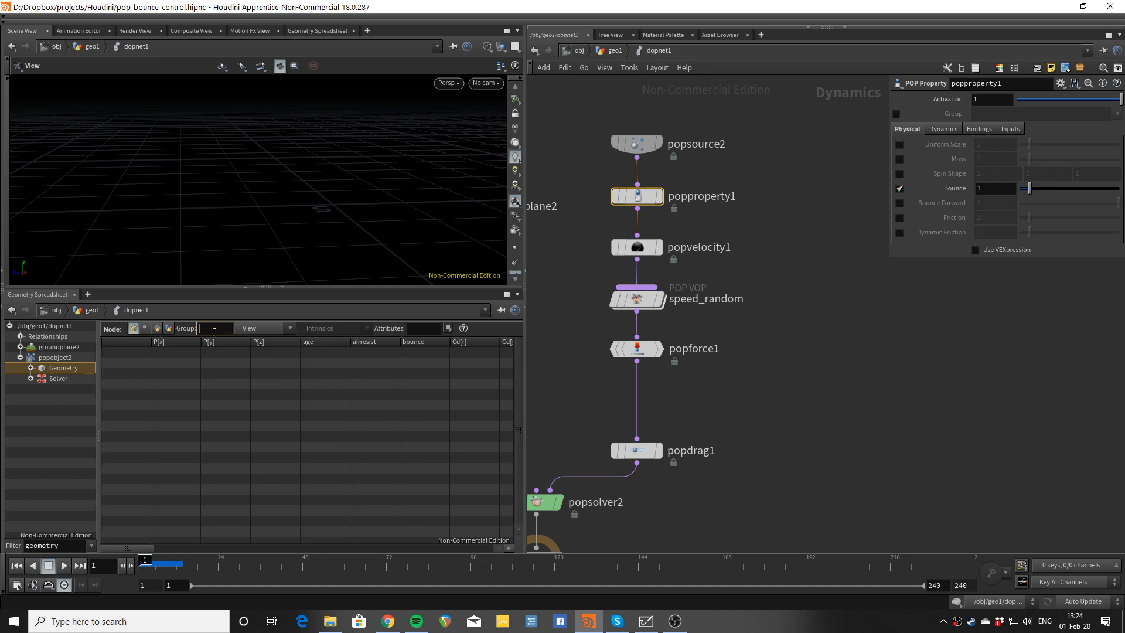
Step: Limit the Geometry Spreadsheet to the bounce attribute without a group filter and replay the simulation with the particles framed
{"action": "left_click", "coordinate": [418, 328]}
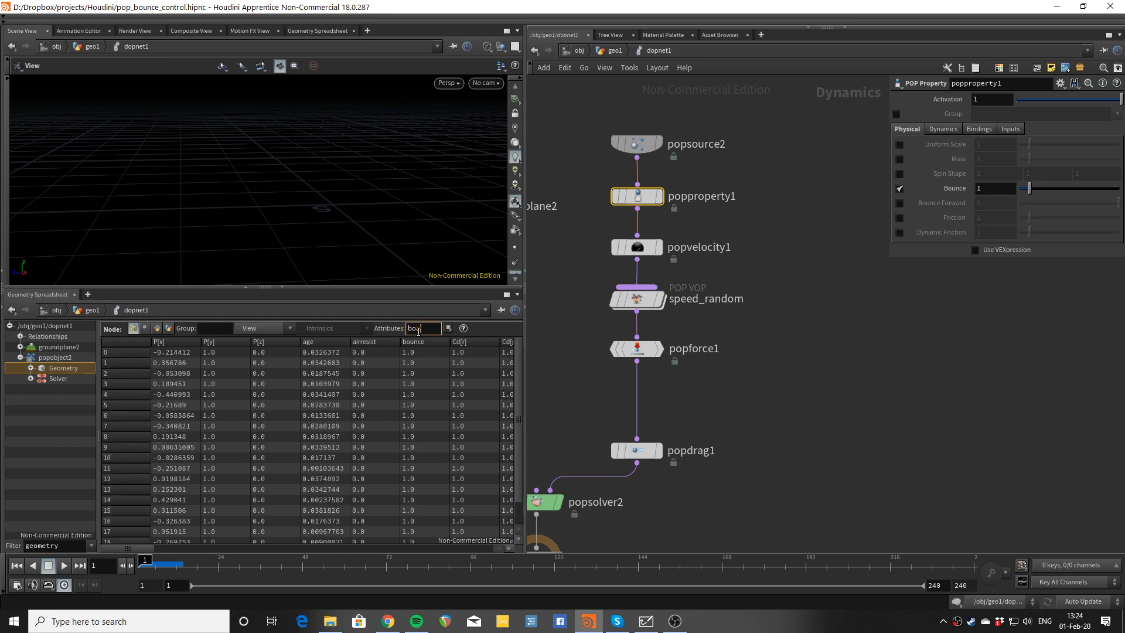
{"action": "type", "text": "bounce"}
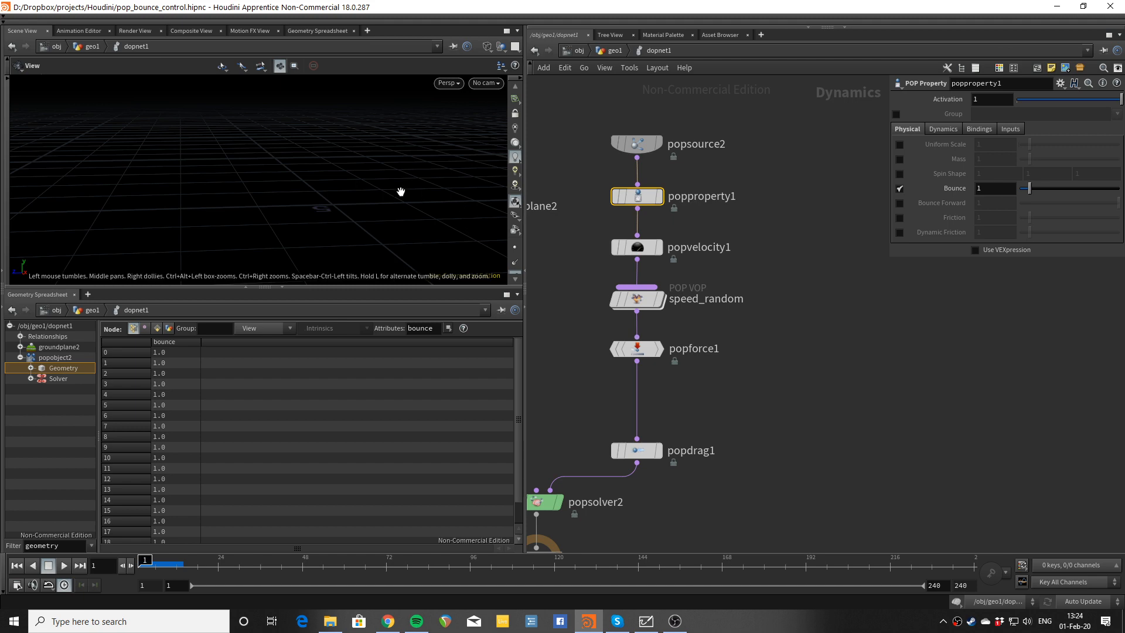
{"action": "type", "text": "f"}
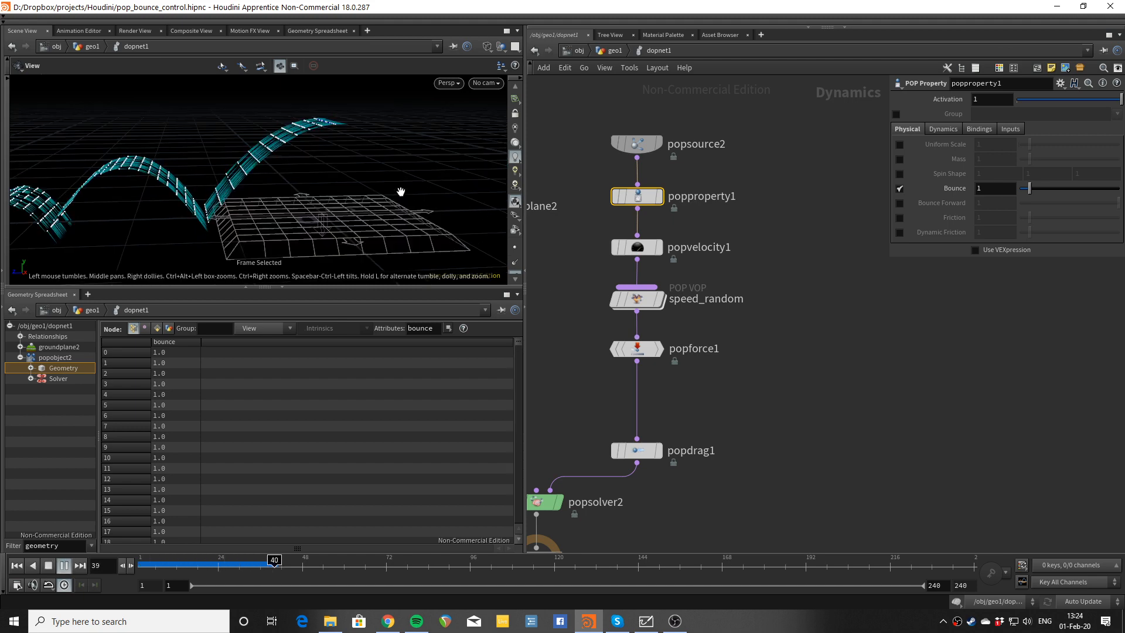
{"action": "type", "text": "f"}
{"action": "right_click_drag", "start_coordinate": [278, 194], "coordinate": [235, 206]}
{"action": "middle_click_drag", "start_coordinate": [235, 206], "coordinate": [333, 204]}
{"action": "key", "text": "ctrl+Up"}
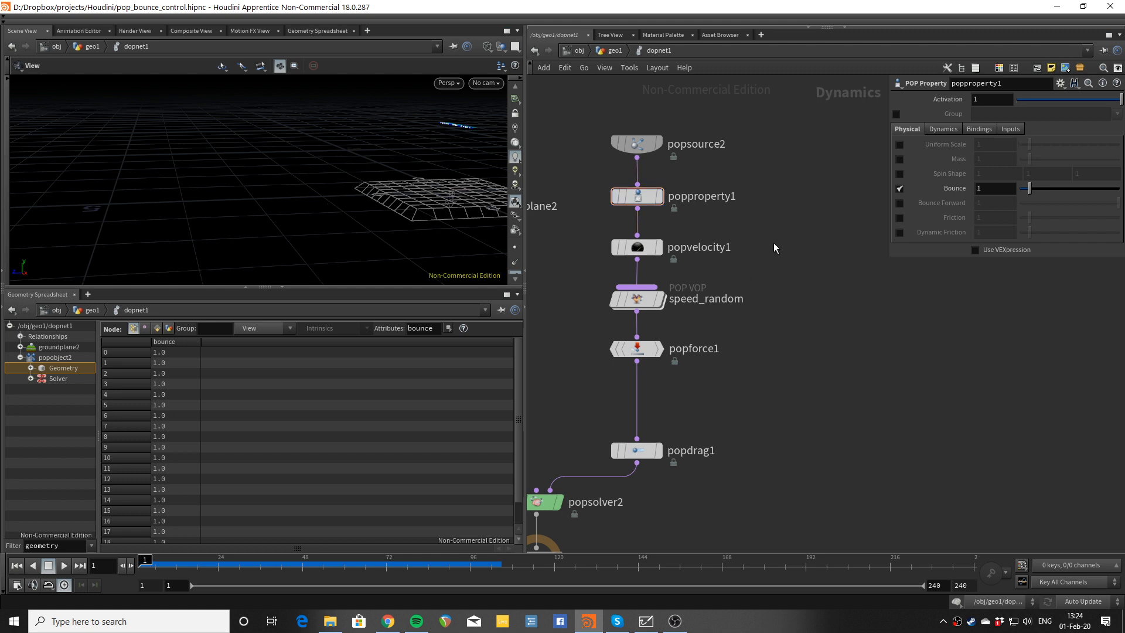
Step: Shift popvelocity1, speed_random and popforce1 down to leave a gap beneath popproperty1, and replay the simulation
{"action": "left_click_drag", "start_coordinate": [773, 243], "coordinate": [629, 367]}
{"action": "left_click_drag", "start_coordinate": [638, 247], "coordinate": [638, 284]}
{"action": "left_click", "coordinate": [713, 258]}
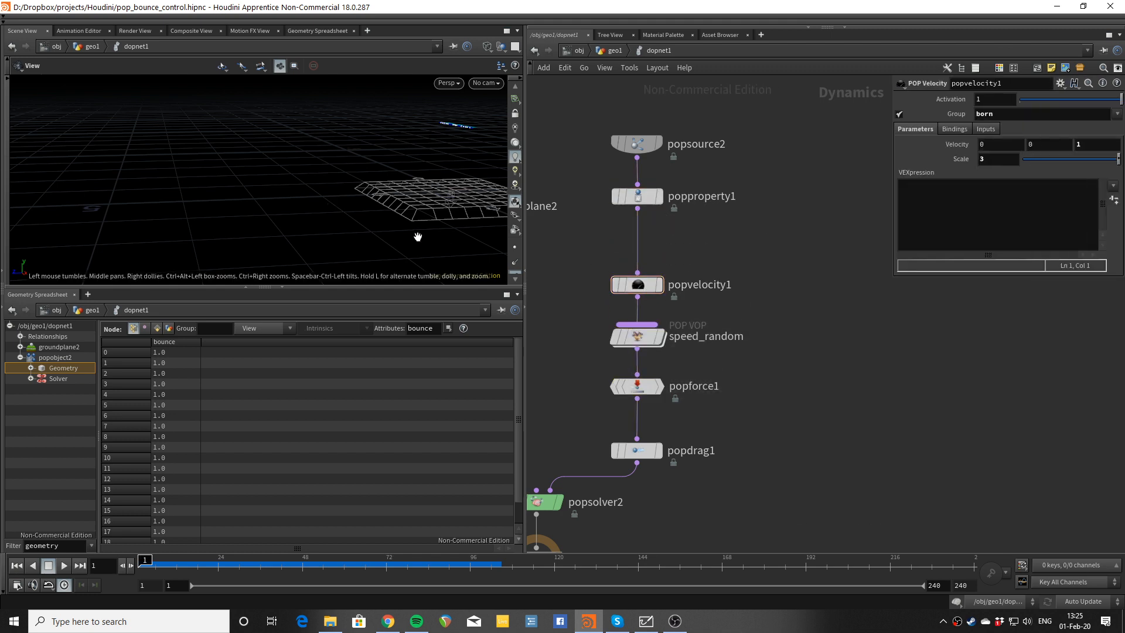
{"action": "key", "text": "Up"}
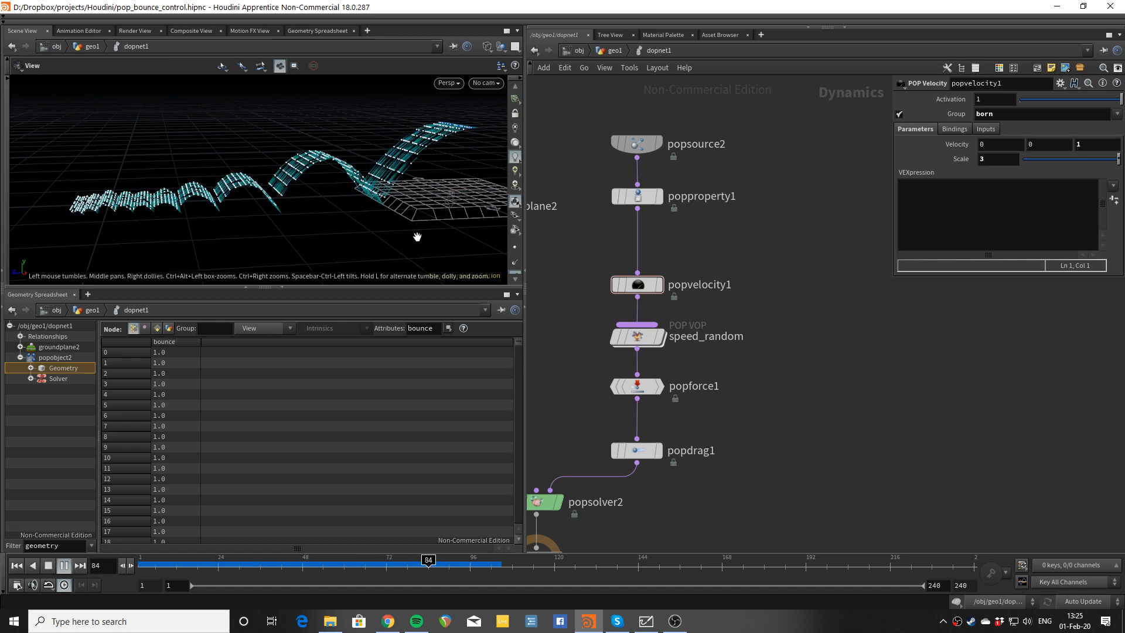
{"action": "key", "text": "ctrl+Up"}
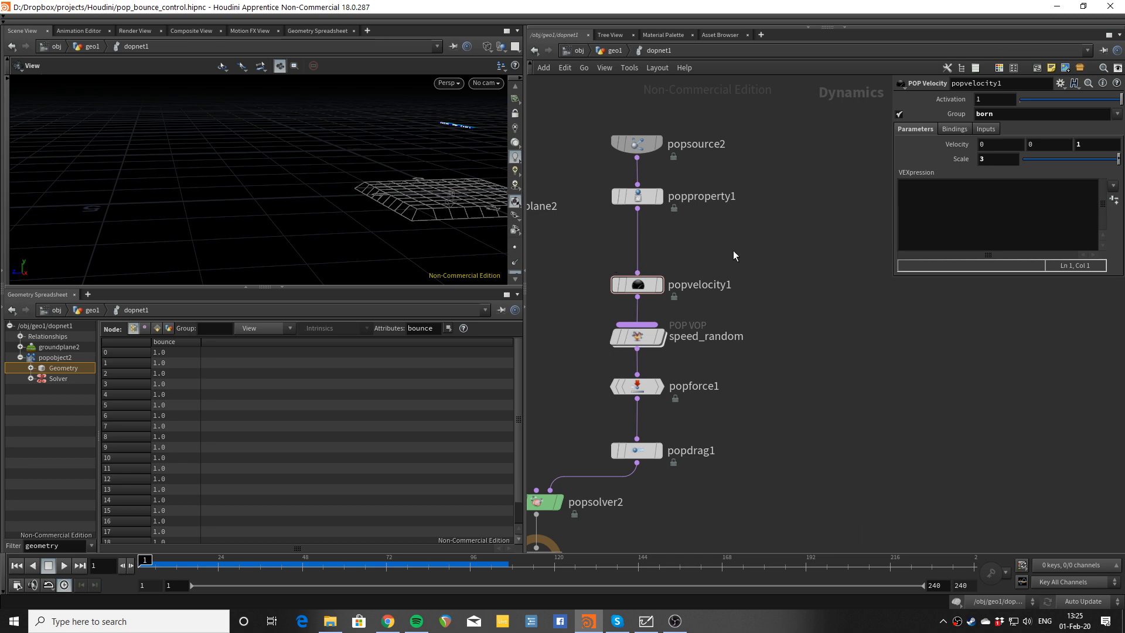
Step: Insert a POP VOP node between popforce1 and popdrag1 and enter its network
{"action": "key", "text": "Tab"}
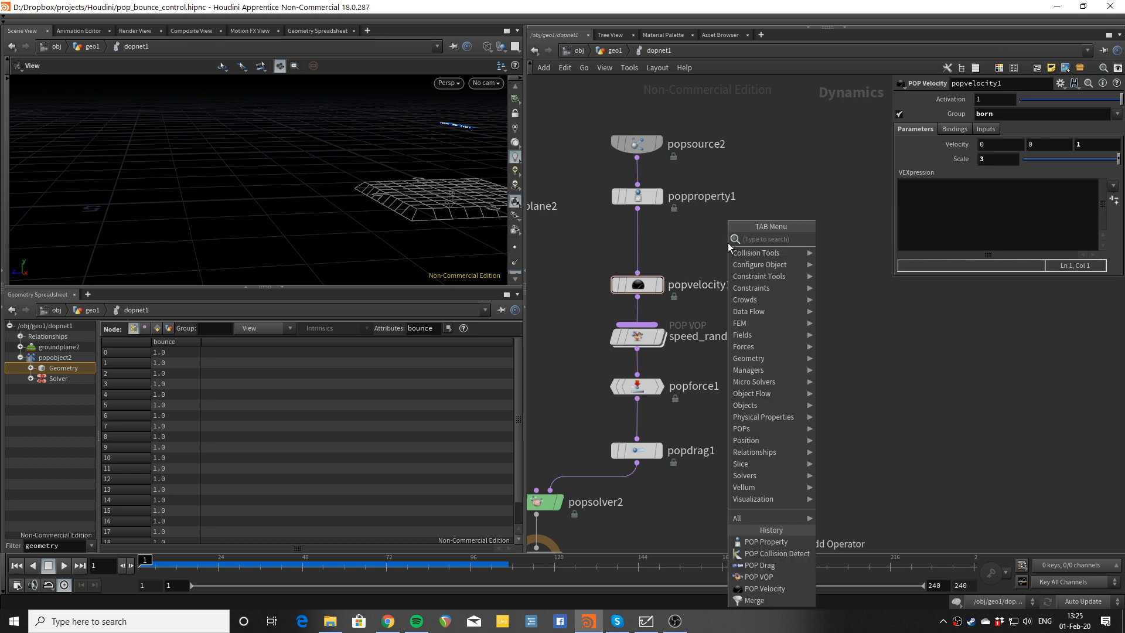
{"action": "type", "text": "pop vop"}
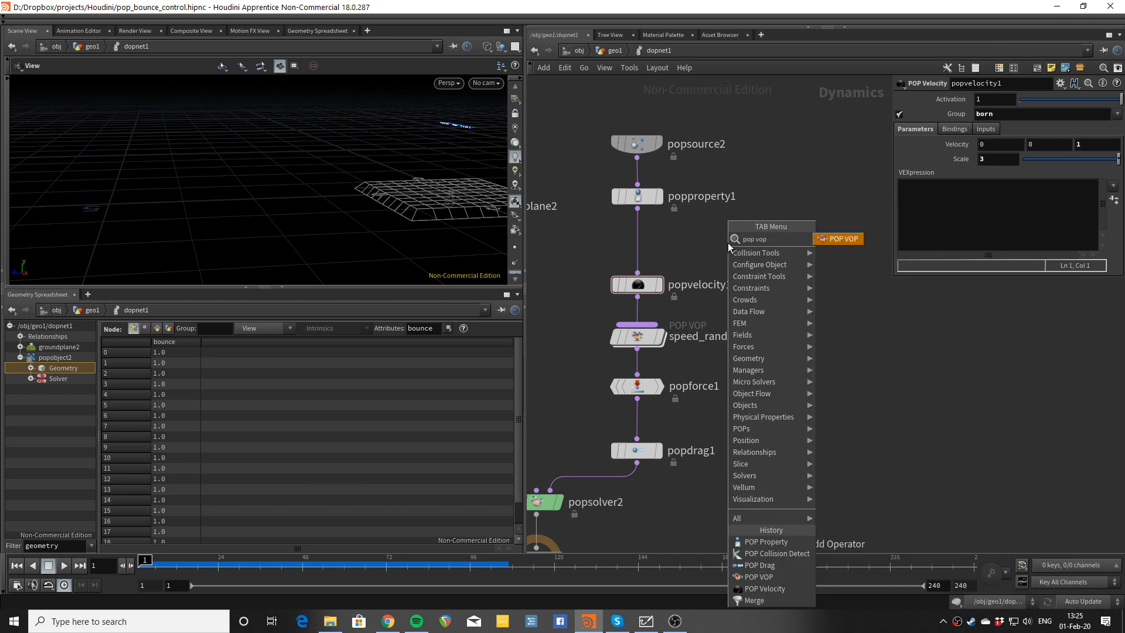
{"action": "key", "text": "Return"}
{"action": "left_click", "coordinate": [639, 423]}
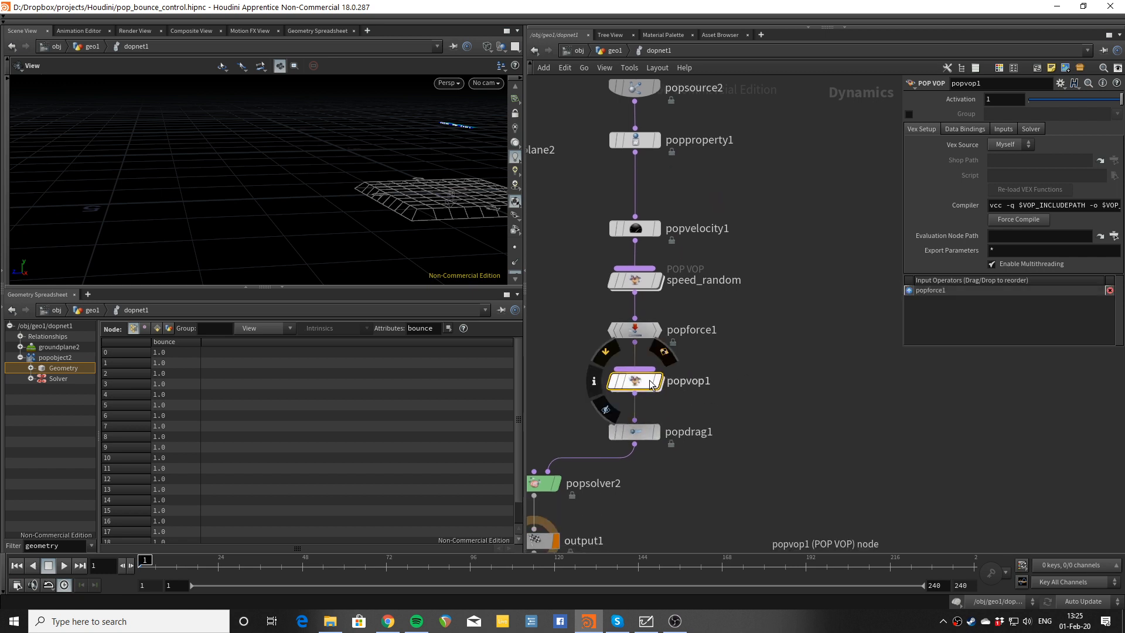
{"action": "double_click", "coordinate": [649, 383]}
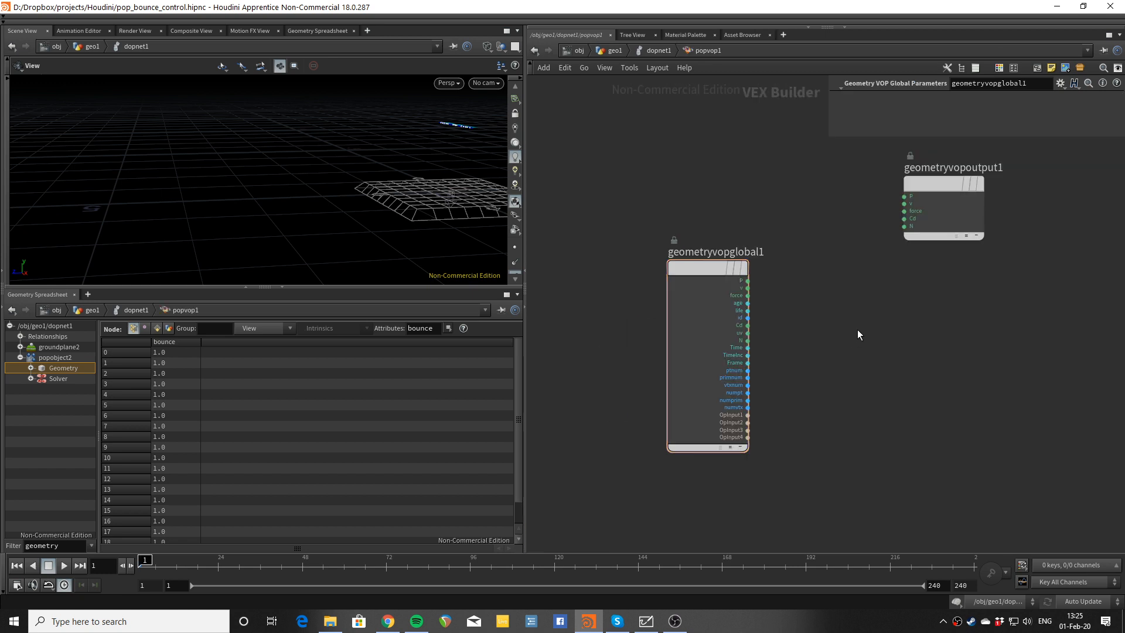
{"action": "middle_click_drag", "start_coordinate": [856, 332], "coordinate": [715, 332]}
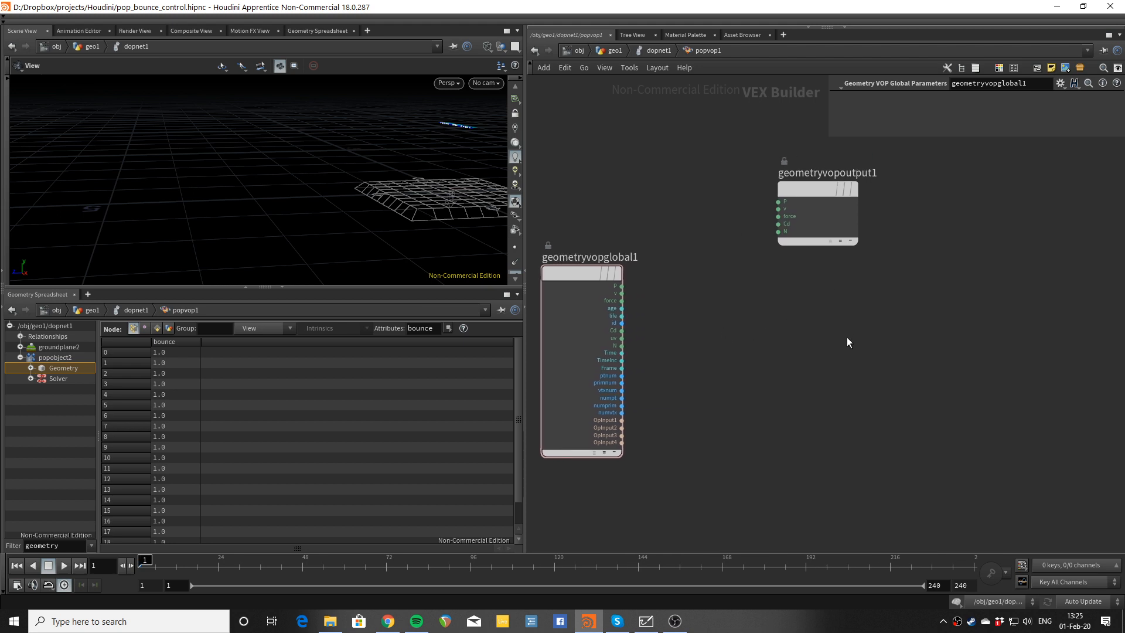
Step: Add a Bind Export node below geometryvopoutput1 and name its parameter bounce
{"action": "key", "text": "Tab"}
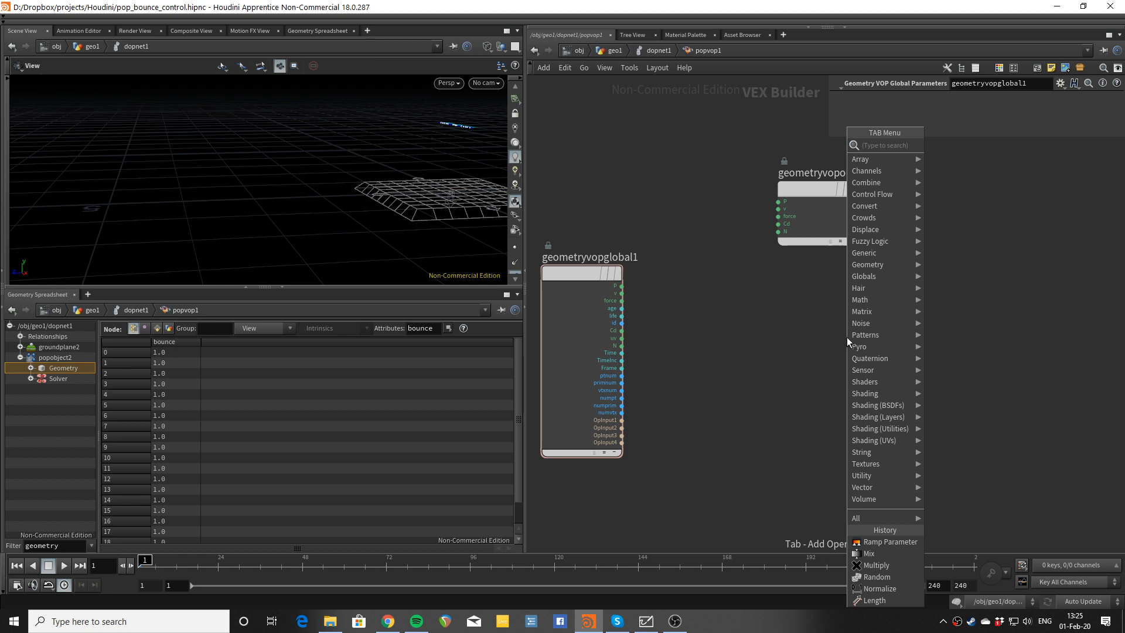
{"action": "type", "text": "bin"}
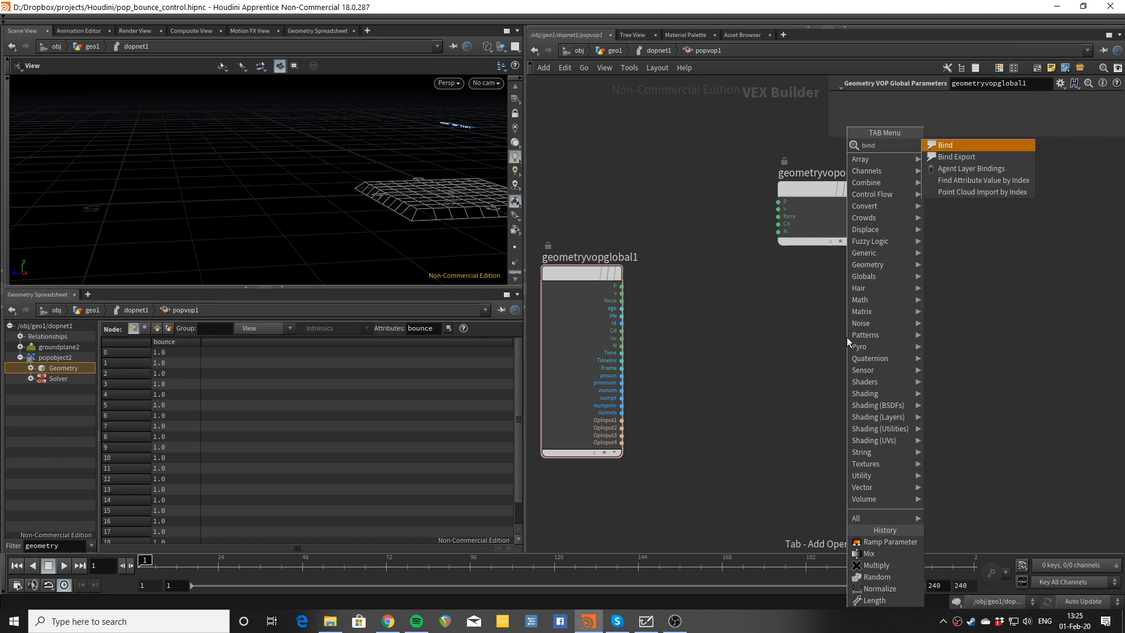
{"action": "type", "text": "d"}
{"action": "key", "text": "Return"}
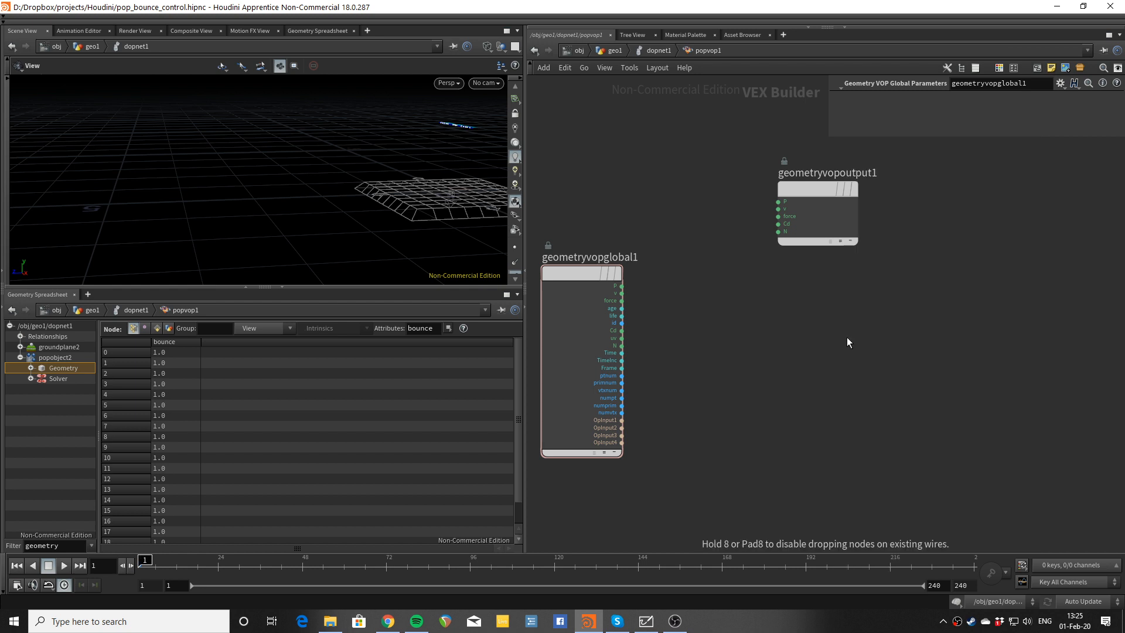
{"action": "left_click", "coordinate": [847, 337]}
{"action": "double_click", "coordinate": [997, 99]}
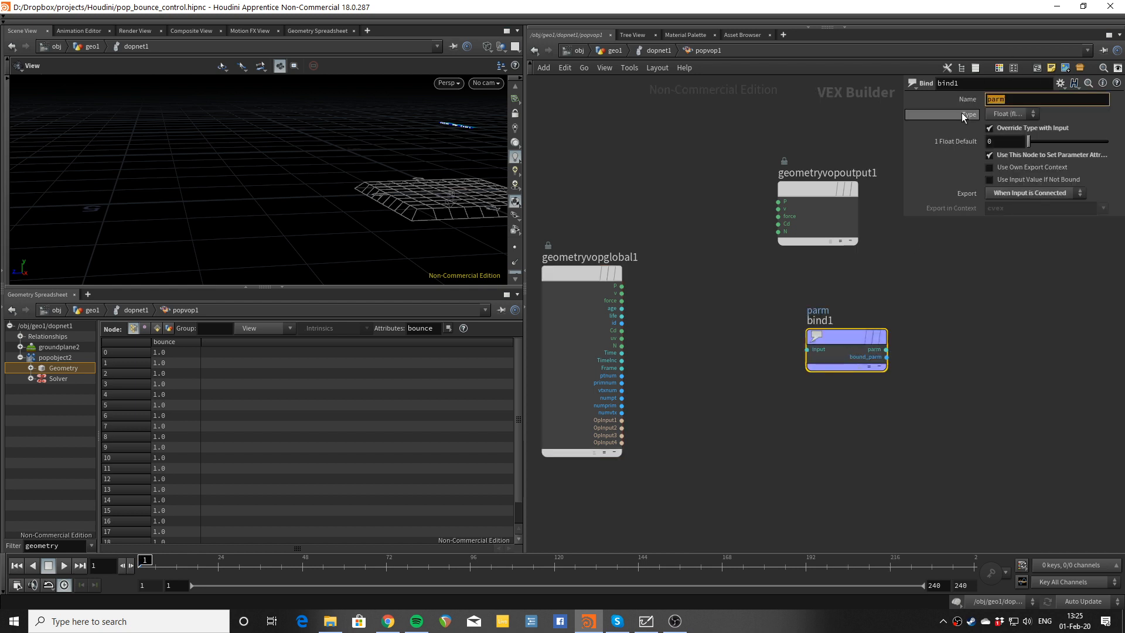
{"action": "type", "text": "bounce"}
{"action": "key", "text": "Return"}
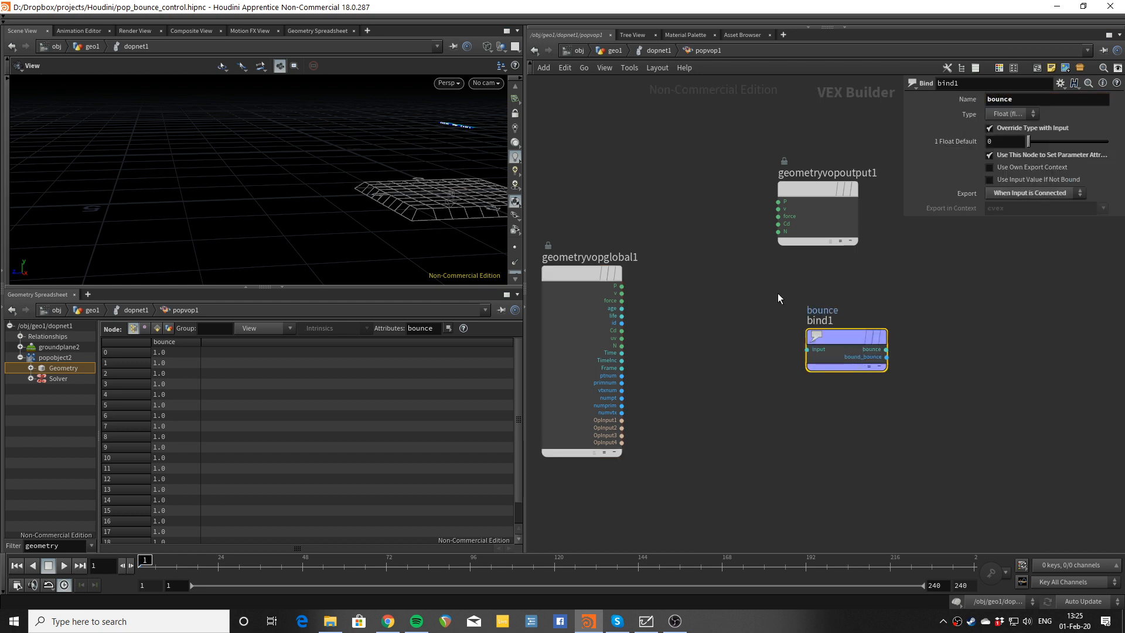
Step: Duplicate the bounce bind node and place the copy beside the lower end of geometryvopglobal1
{"action": "middle_click_drag", "start_coordinate": [755, 309], "coordinate": [740, 263]}
{"action": "key", "text": "Tab"}
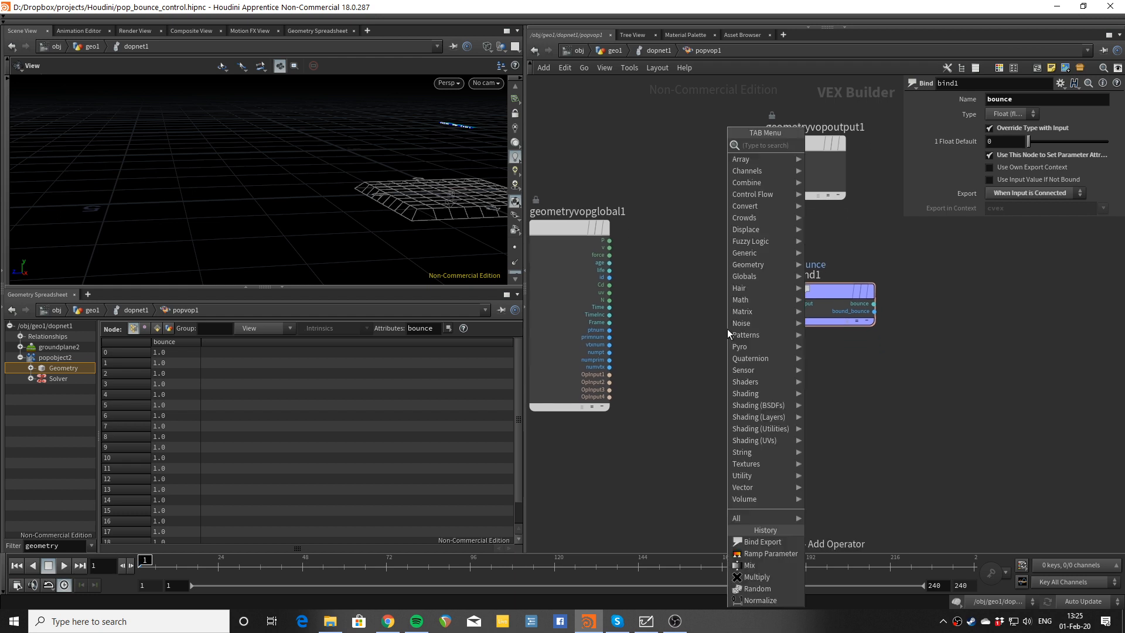
{"action": "key", "text": "Escape"}
{"action": "left_click", "coordinate": [825, 294]}
{"action": "key", "text": "ctrl+c"}
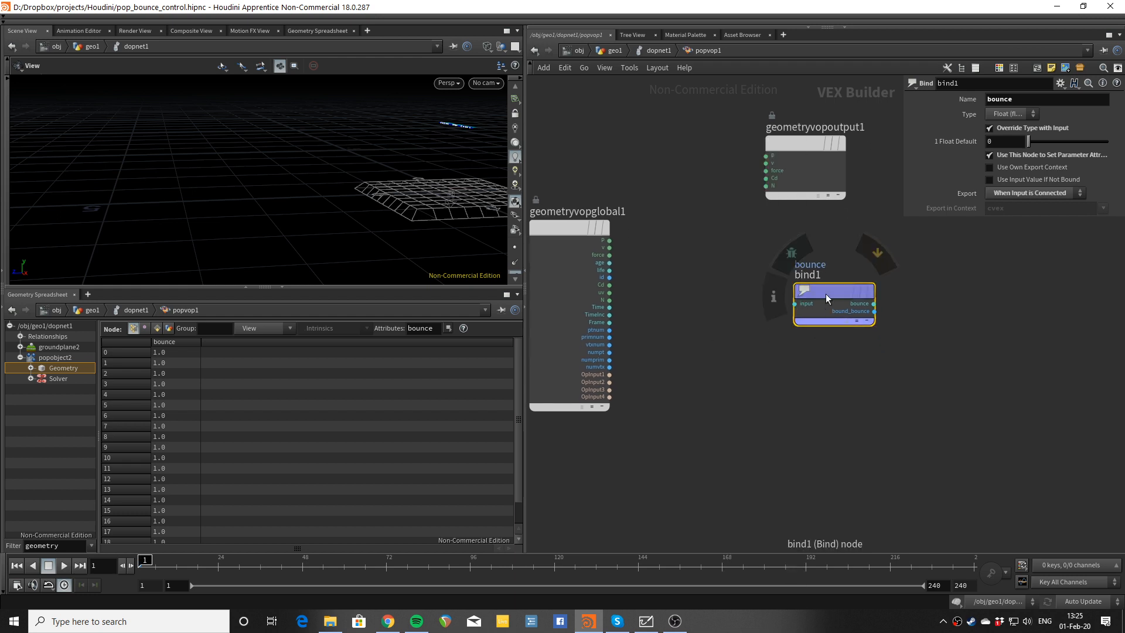
{"action": "key", "text": "ctrl+v"}
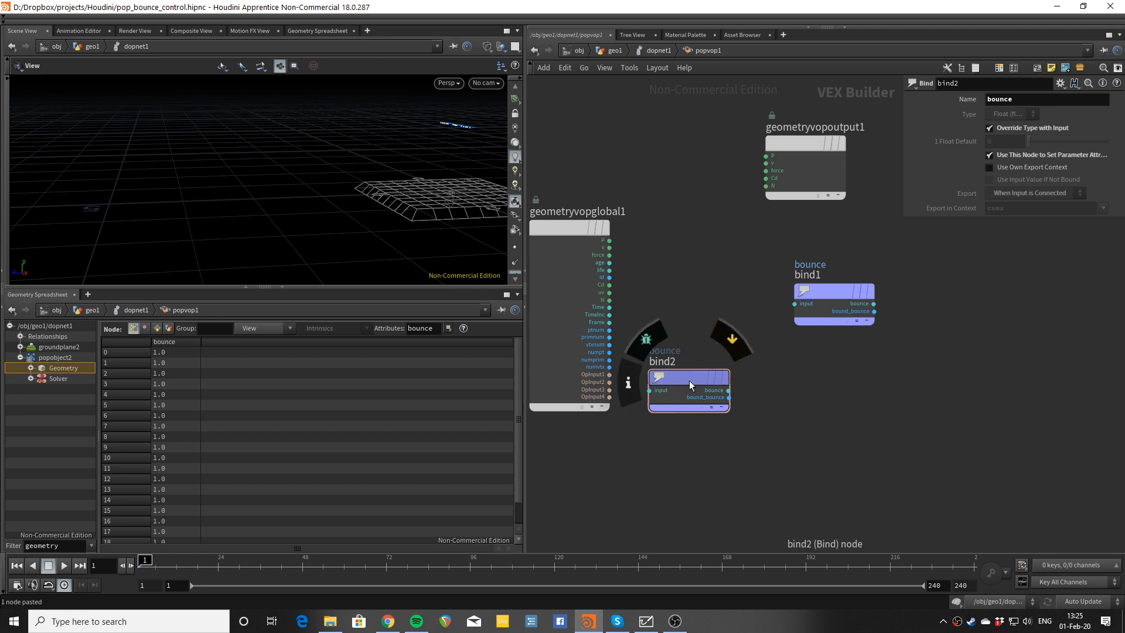
{"action": "left_click_drag", "start_coordinate": [689, 391], "coordinate": [675, 406]}
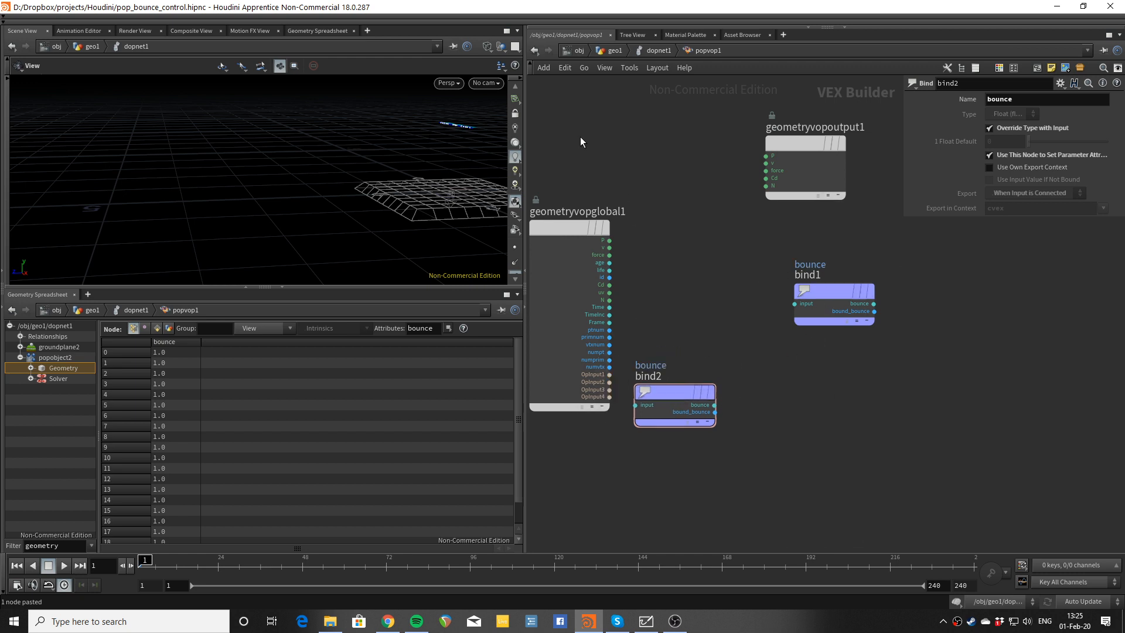
Step: Delete geometryvopglobal1 and geometryvopoutput1, and line up bind2 level with bind1 on its input side
{"action": "left_click_drag", "start_coordinate": [580, 142], "coordinate": [771, 262]}
{"action": "key", "text": "Delete"}
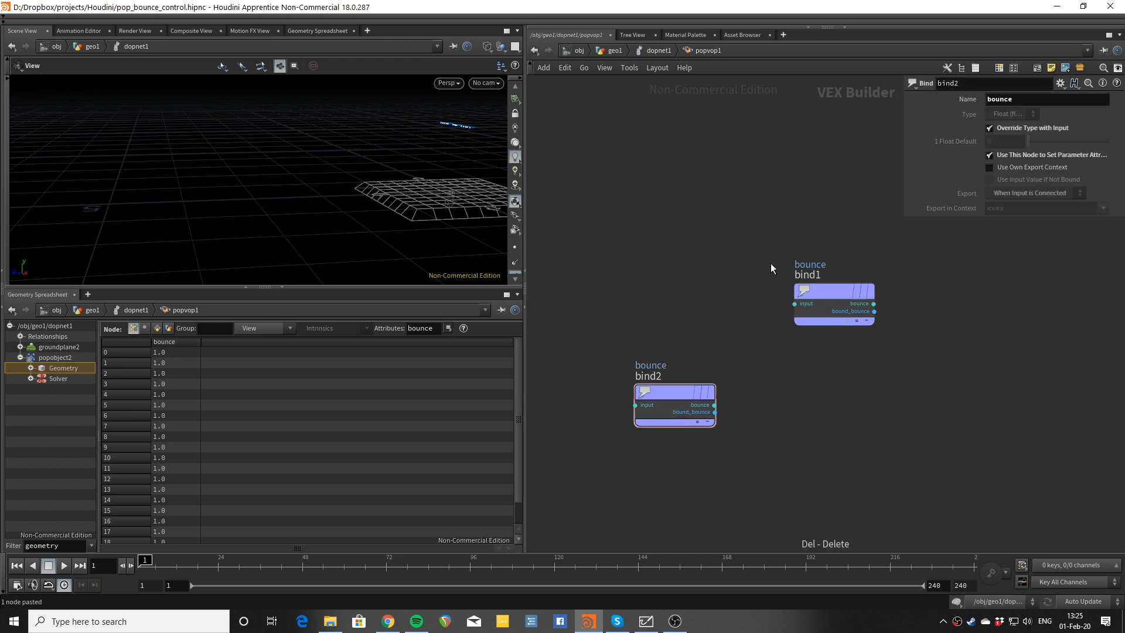
{"action": "left_click_drag", "start_coordinate": [668, 404], "coordinate": [586, 305]}
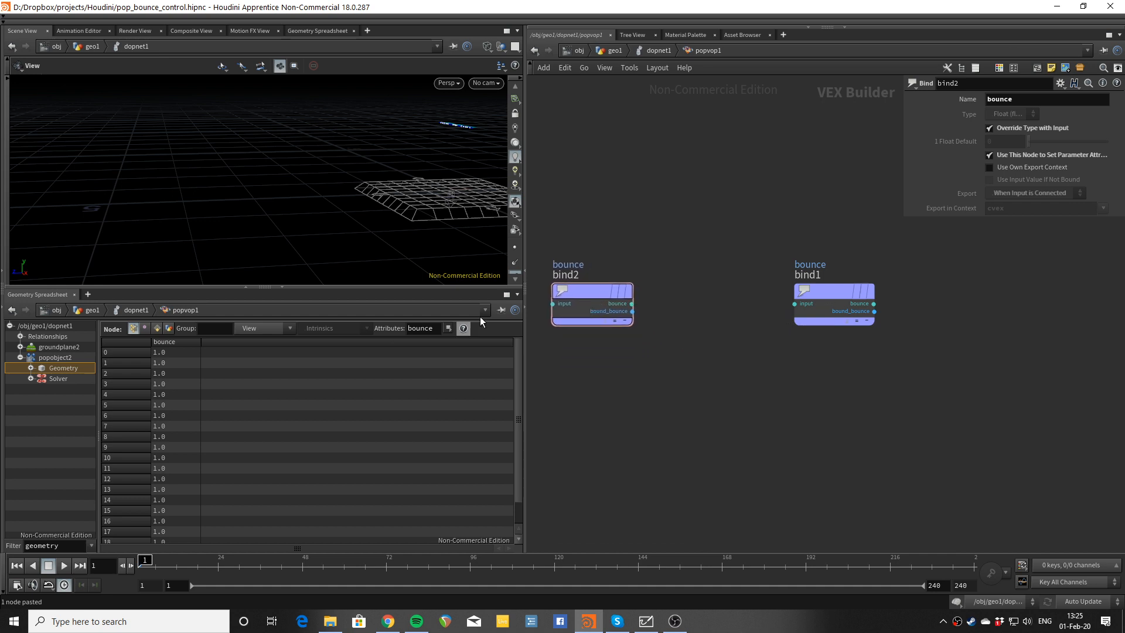
Step: Limit the Geometry Spreadsheet to the hittotal attribute and play the simulation to frame 89
{"action": "double_click", "coordinate": [441, 327]}
{"action": "type", "text": "hittotal"}
{"action": "key", "text": "Return"}
{"action": "key", "text": "Up"}
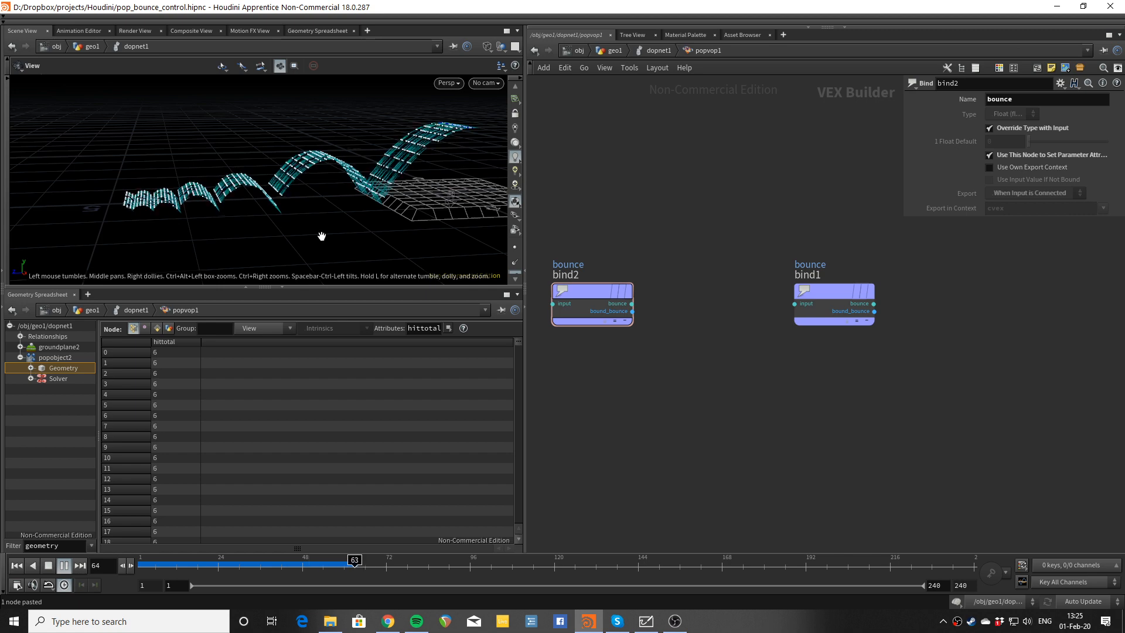
{"action": "key", "text": "Up"}
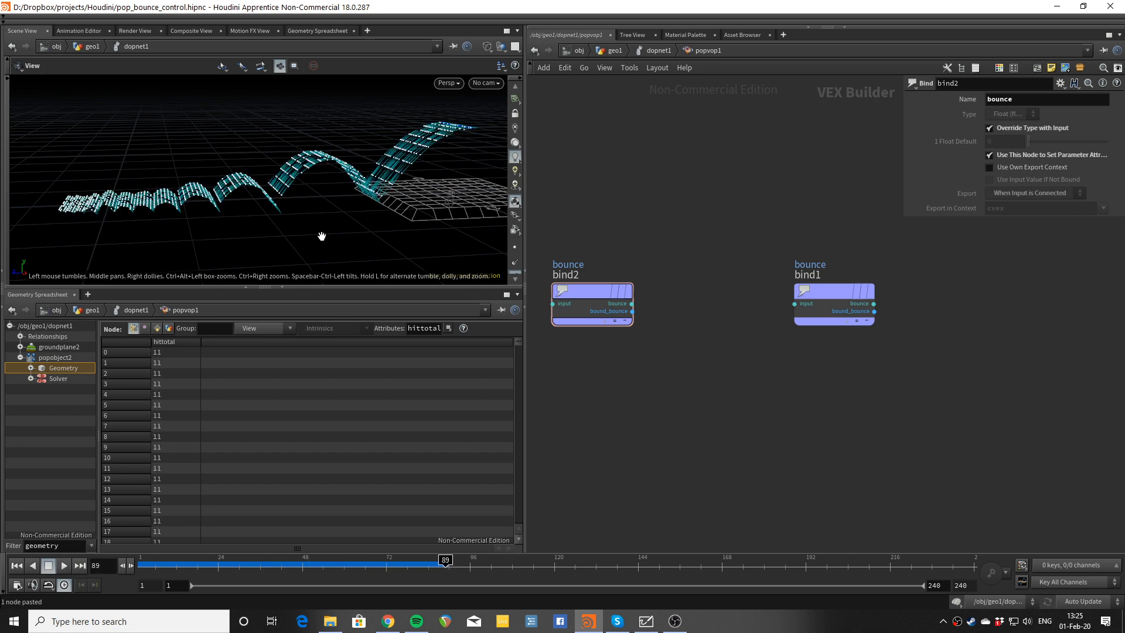
Step: Return to the dopnet1 level and check popsolver2's collision behavior options for hit attributes and hit total
{"action": "left_click", "coordinate": [658, 52]}
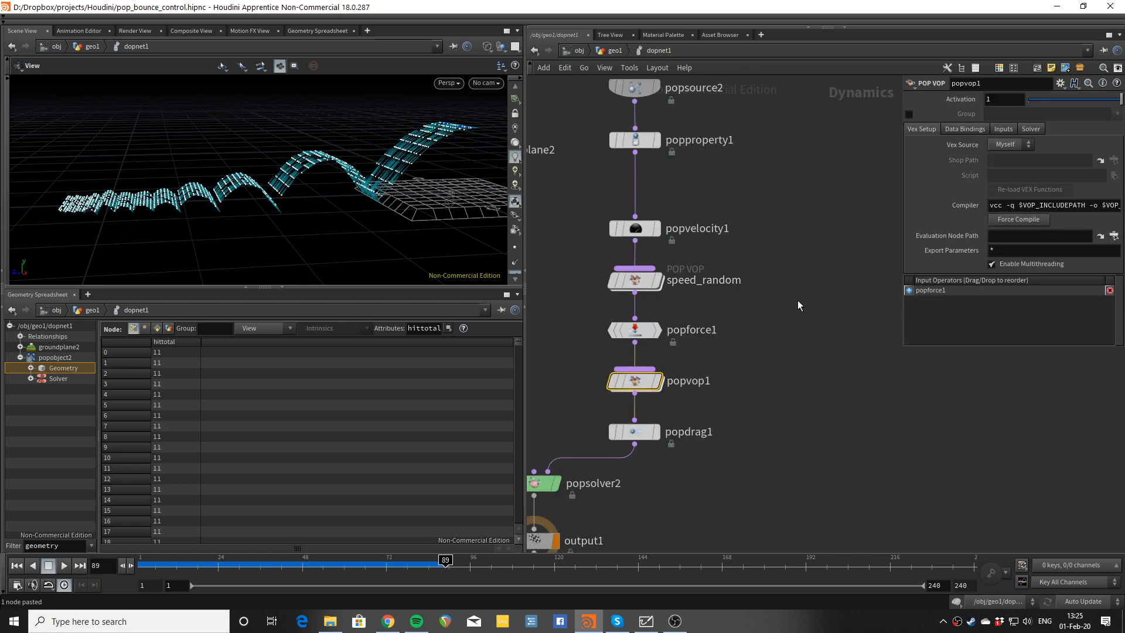
{"action": "left_click", "coordinate": [679, 409]}
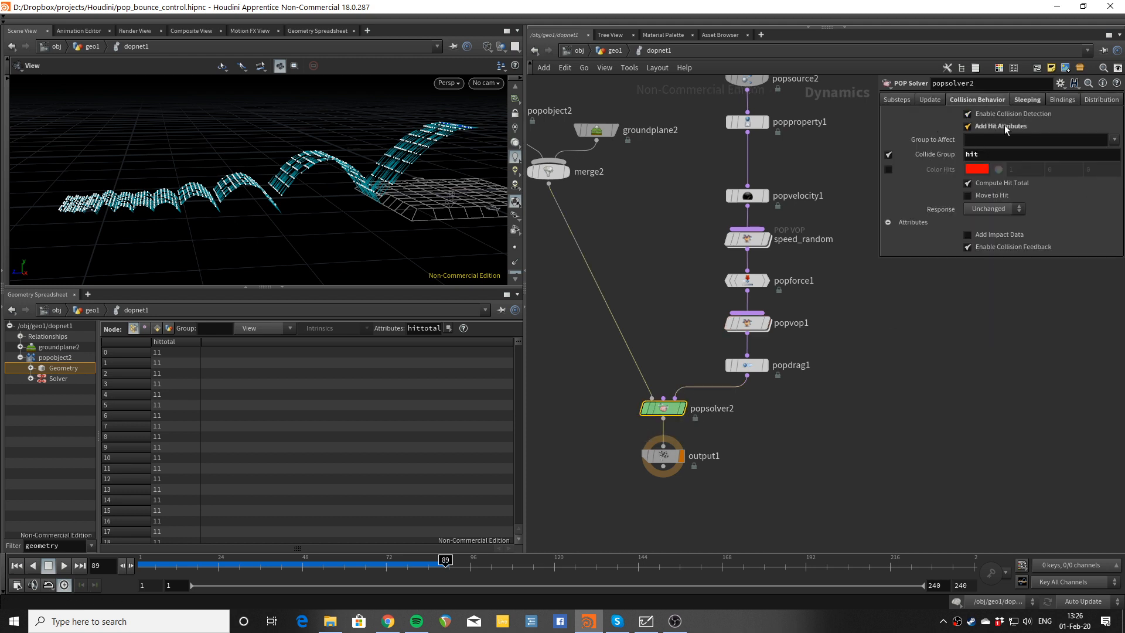
{"action": "mouse_move", "coordinate": [1004, 129]}
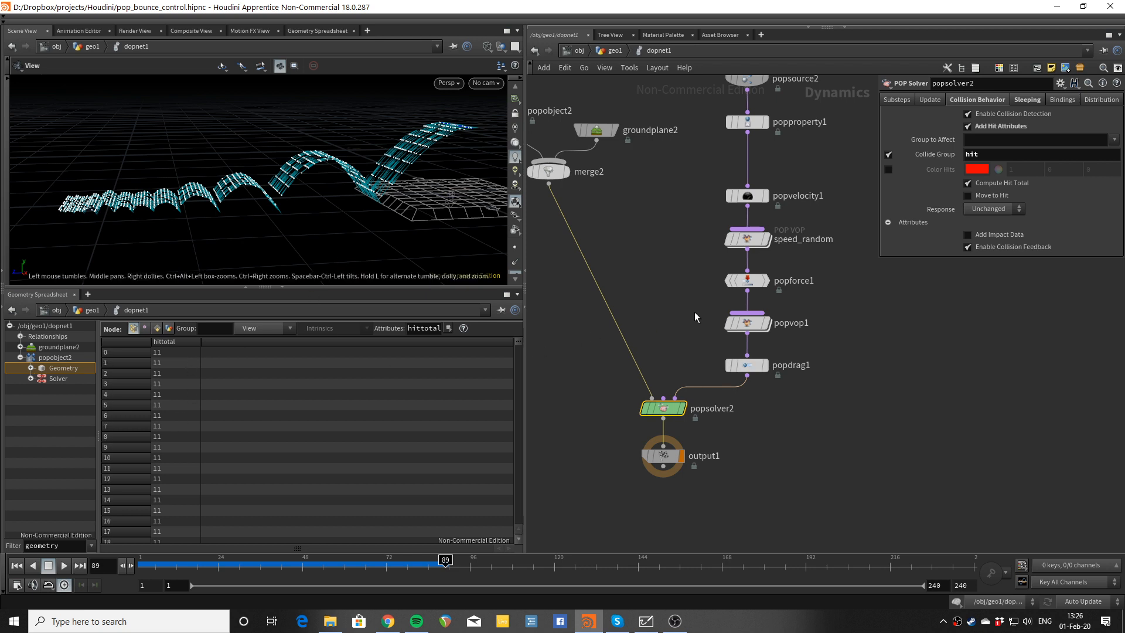
{"action": "left_click", "coordinate": [679, 222]}
{"action": "middle_click_drag", "start_coordinate": [680, 219], "coordinate": [585, 324]}
{"action": "middle_click_drag", "start_coordinate": [725, 298], "coordinate": [738, 255]}
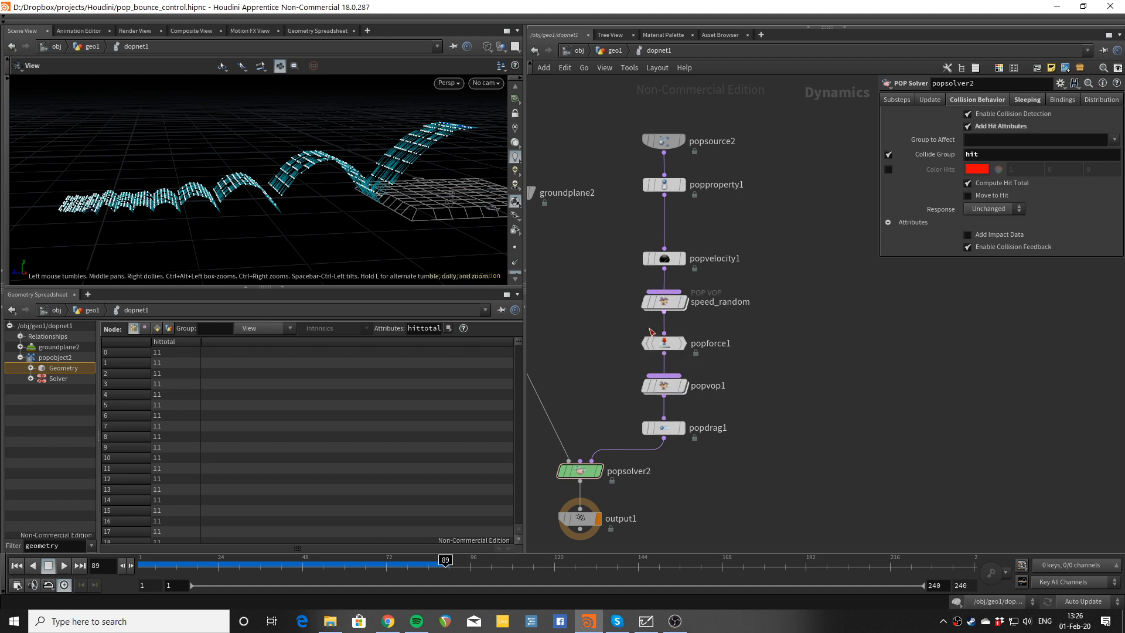
Step: Inside popvop1, add a Bind node above bind2 and name its parameter hittotal
{"action": "double_click", "coordinate": [664, 385]}
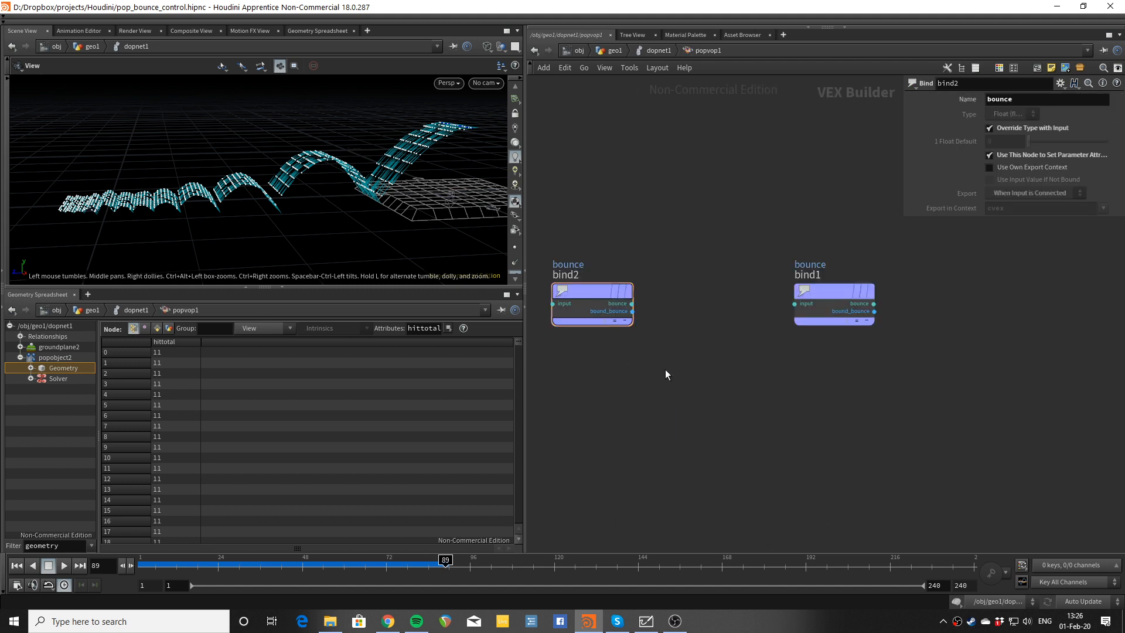
{"action": "key", "text": "Tab"}
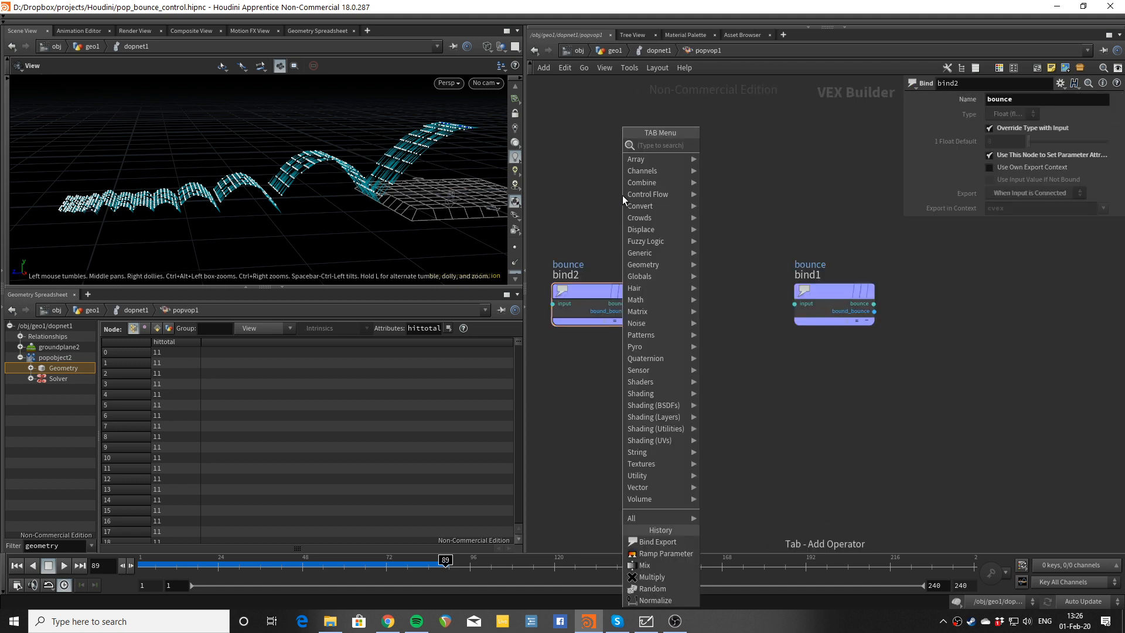
{"action": "type", "text": "bind"}
{"action": "key", "text": "Return"}
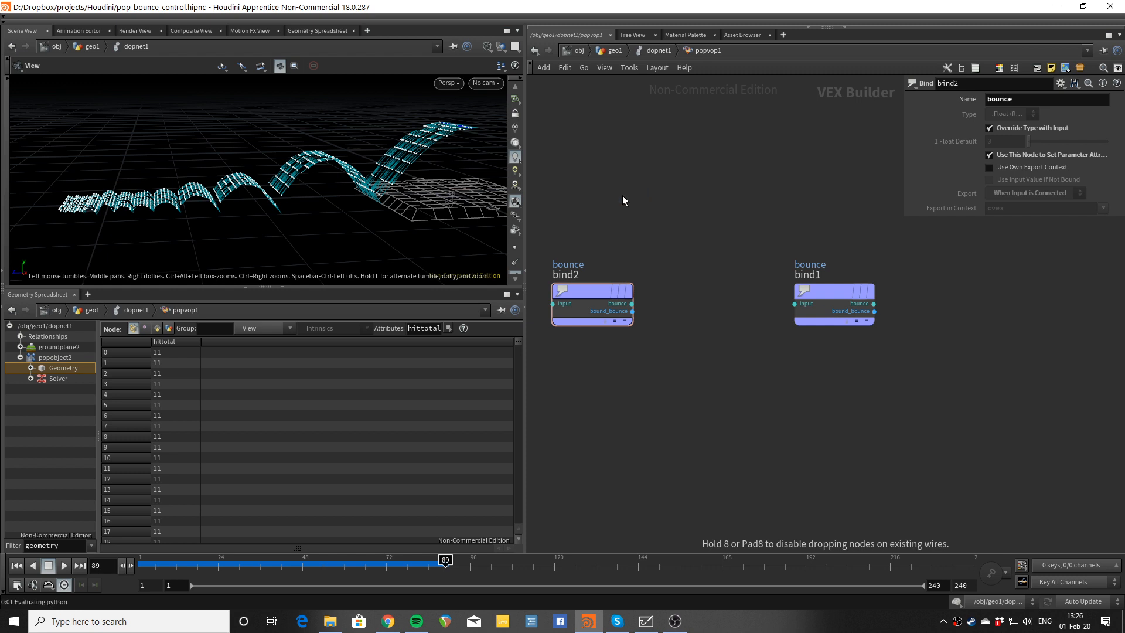
{"action": "left_click", "coordinate": [622, 195]}
{"action": "left_click_drag", "start_coordinate": [1007, 100], "coordinate": [944, 104]}
{"action": "type", "text": "hitto"}
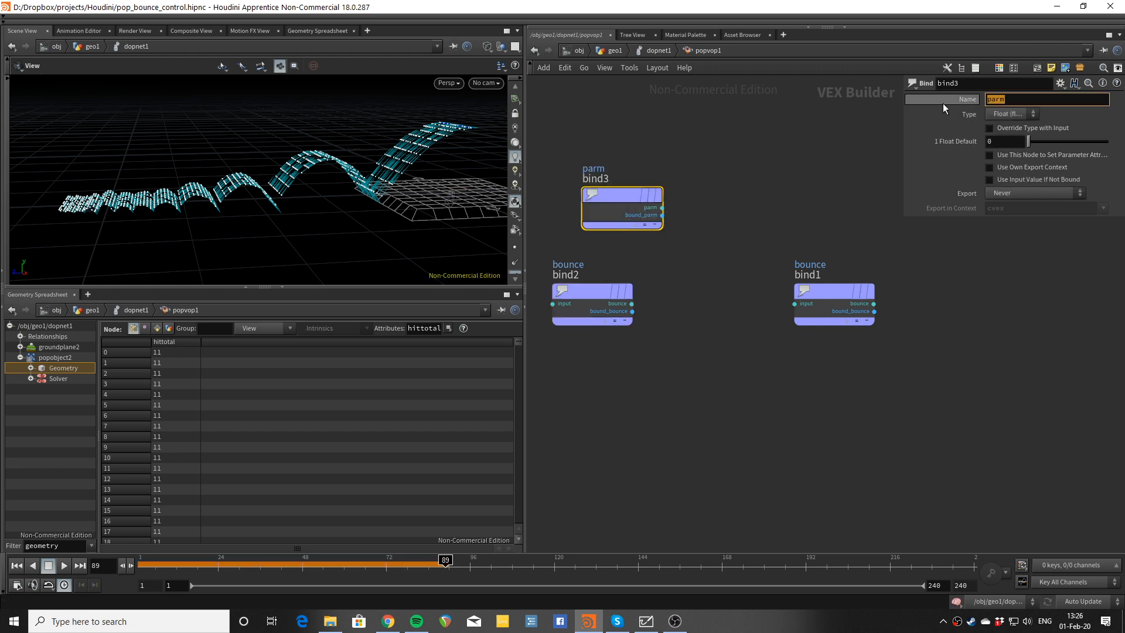
{"action": "type", "text": "tal"}
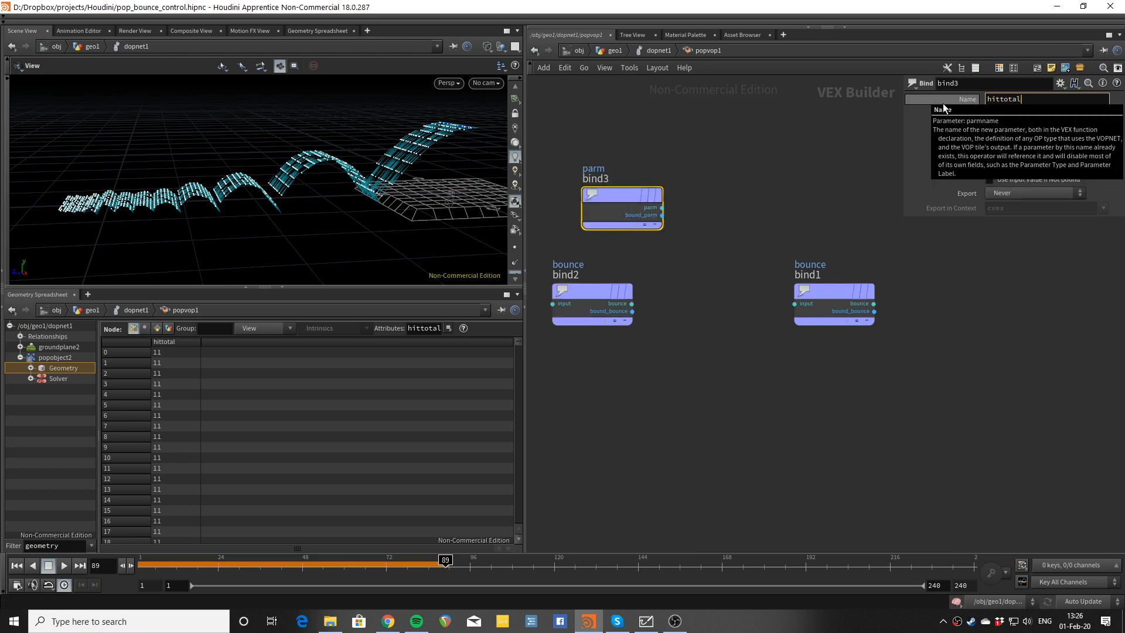
{"action": "key", "text": "Return"}
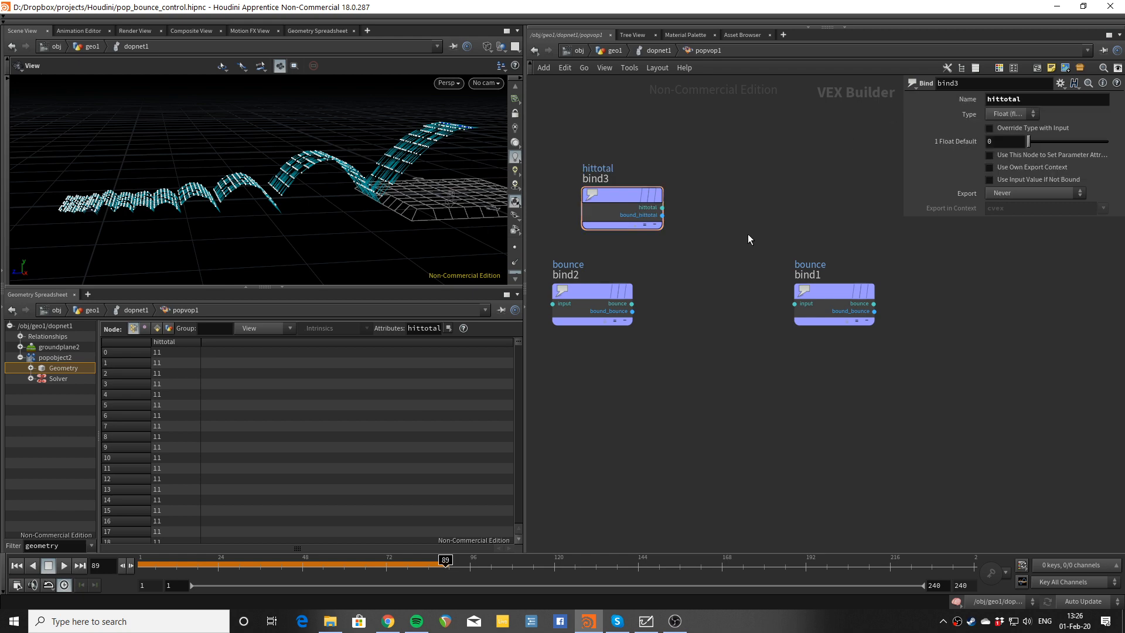
Step: Replay the simulation from the start to frame 50, watching hittotal while viewing the trail from another angle
{"action": "left_click_drag", "start_coordinate": [293, 208], "coordinate": [335, 214]}
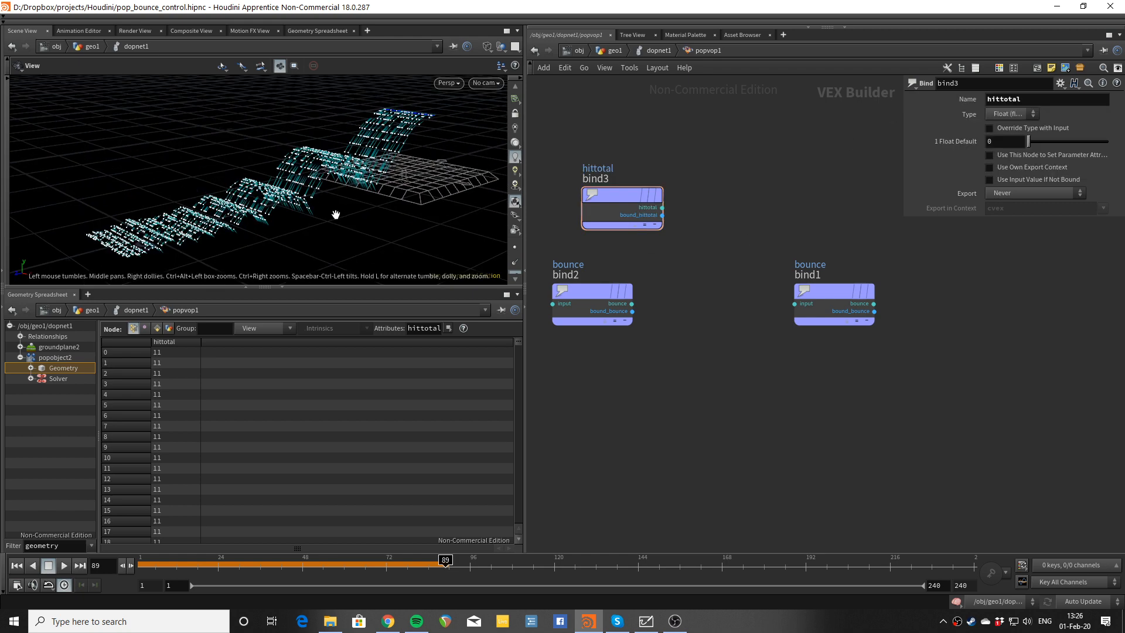
{"action": "key", "text": "ctrl+Up"}
{"action": "key", "text": "Up"}
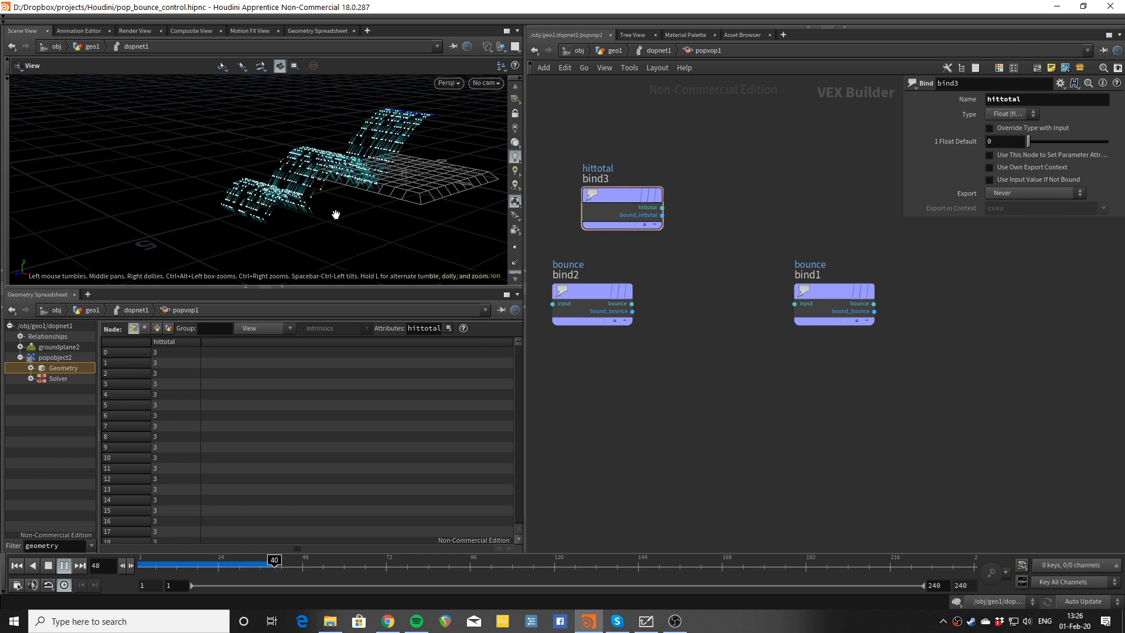
{"action": "key", "text": "Up"}
{"action": "left_click_drag", "start_coordinate": [405, 214], "coordinate": [293, 223]}
Step: Move bind1 farther away from the other nodes and align bind2 directly beneath the hittotal bind
{"action": "middle_click_drag", "start_coordinate": [756, 259], "coordinate": [731, 252]}
{"action": "left_click_drag", "start_coordinate": [816, 291], "coordinate": [870, 291]}
{"action": "left_click_drag", "start_coordinate": [555, 290], "coordinate": [585, 292]}
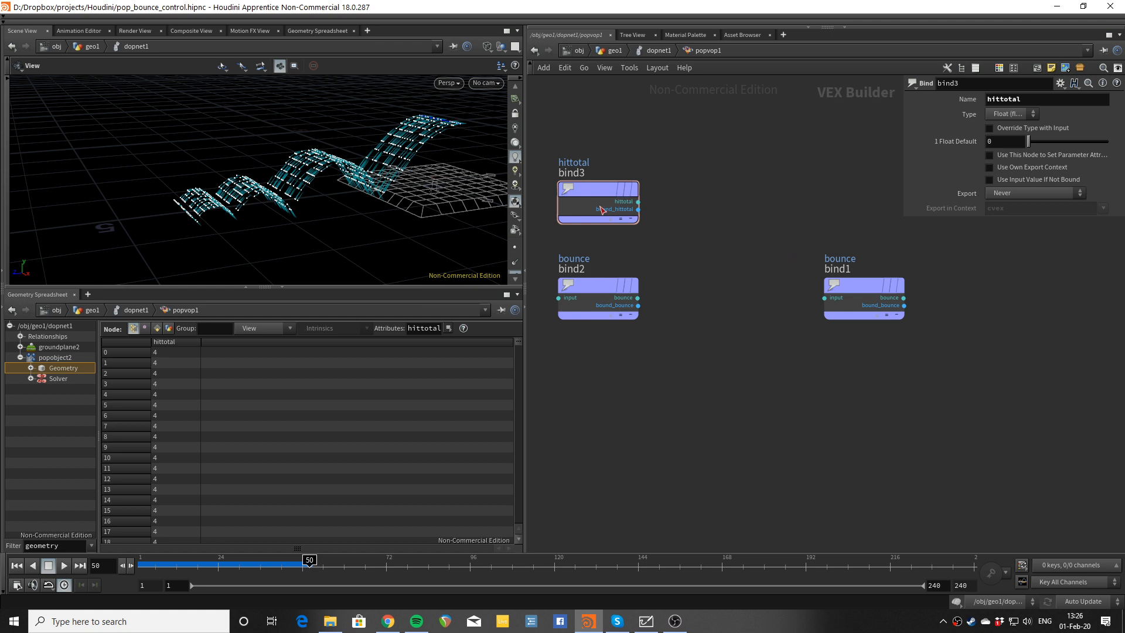
{"action": "scroll", "coordinate": [625, 202], "scroll_direction": "up", "scroll_amount": 3}
{"action": "middle_click_drag", "start_coordinate": [712, 228], "coordinate": [721, 230]}
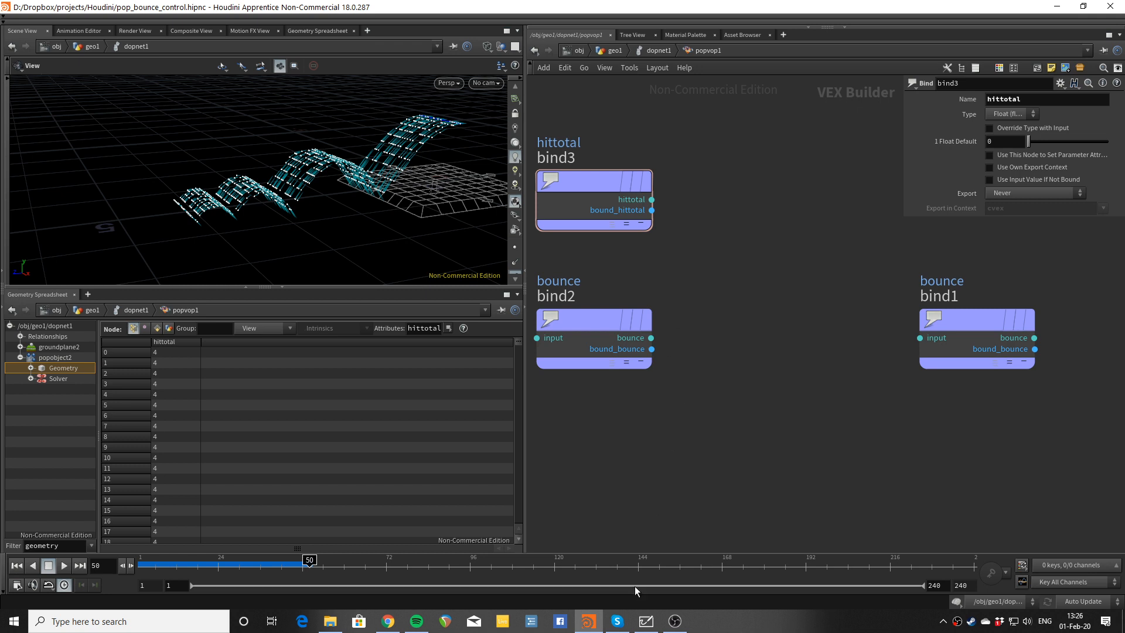
Step: Switch to Microsoft Whiteboard and examine the hand-drawn X and Y axis sketch
{"action": "left_click", "coordinate": [646, 622]}
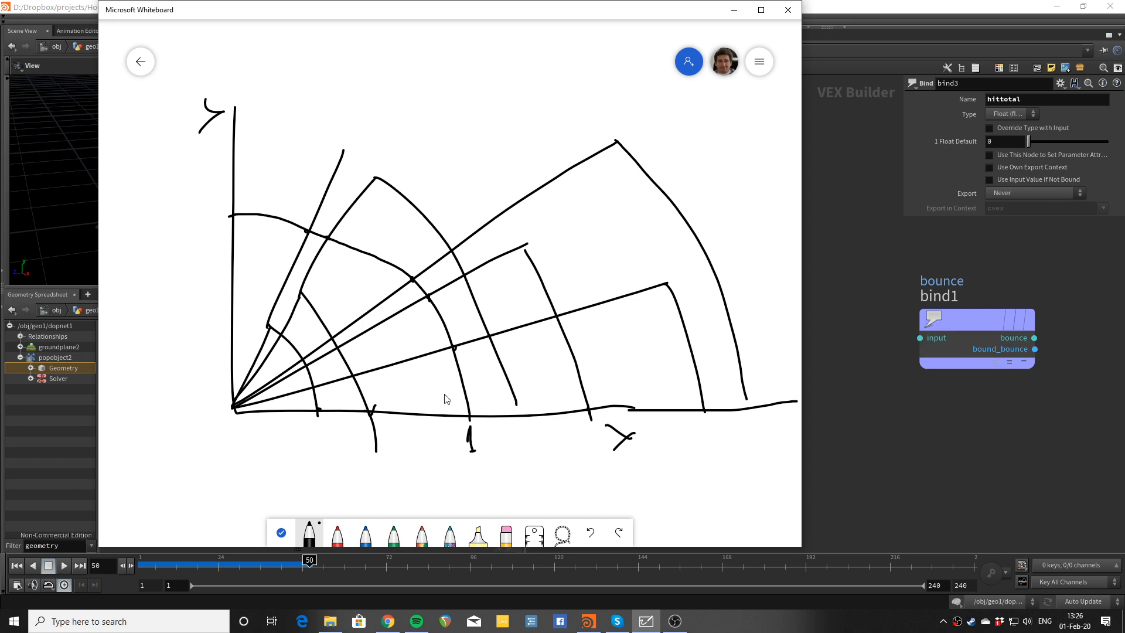
{"action": "left_click", "coordinate": [733, 12]}
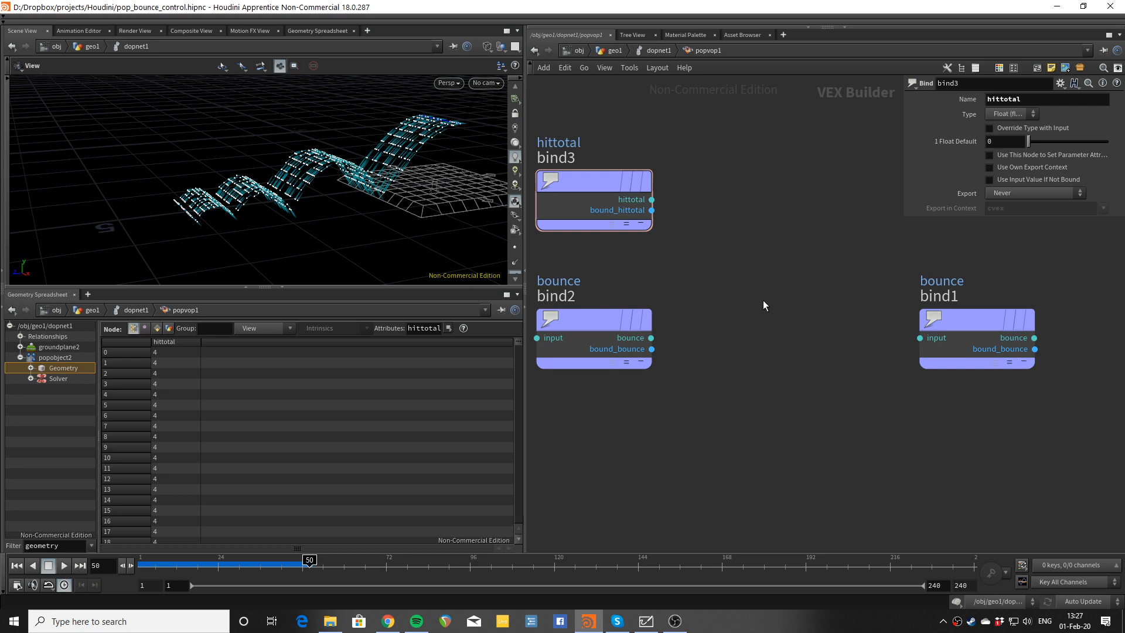
{"action": "key", "text": "alt+Tab"}
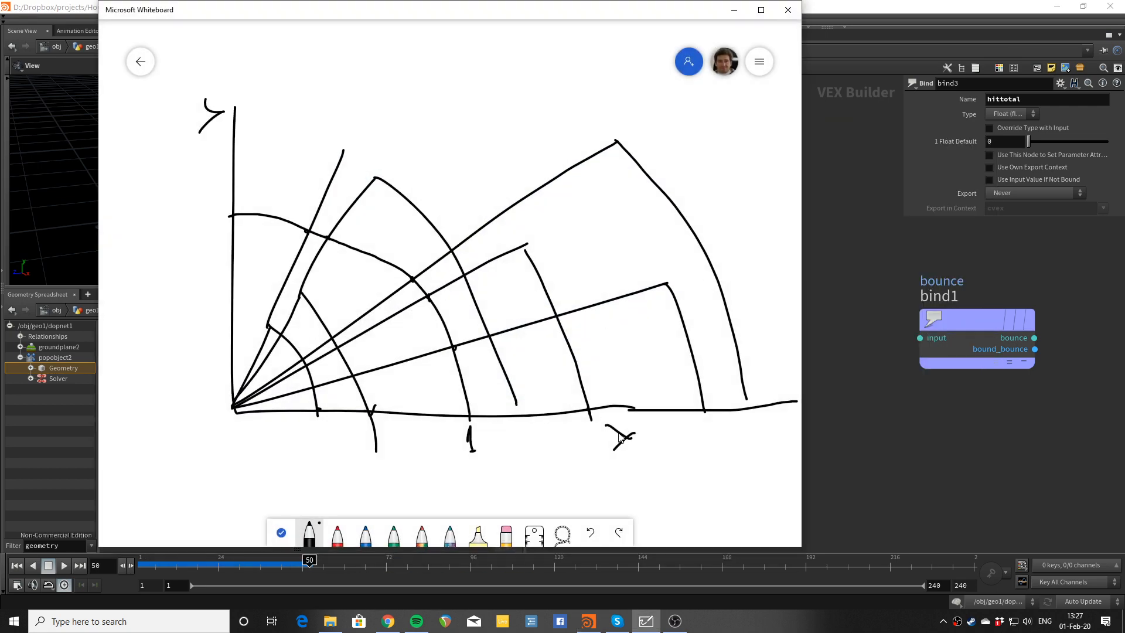
Step: Create a blank whiteboard and draw one long horizontal number line across it in black pen
{"action": "left_click", "coordinate": [143, 64]}
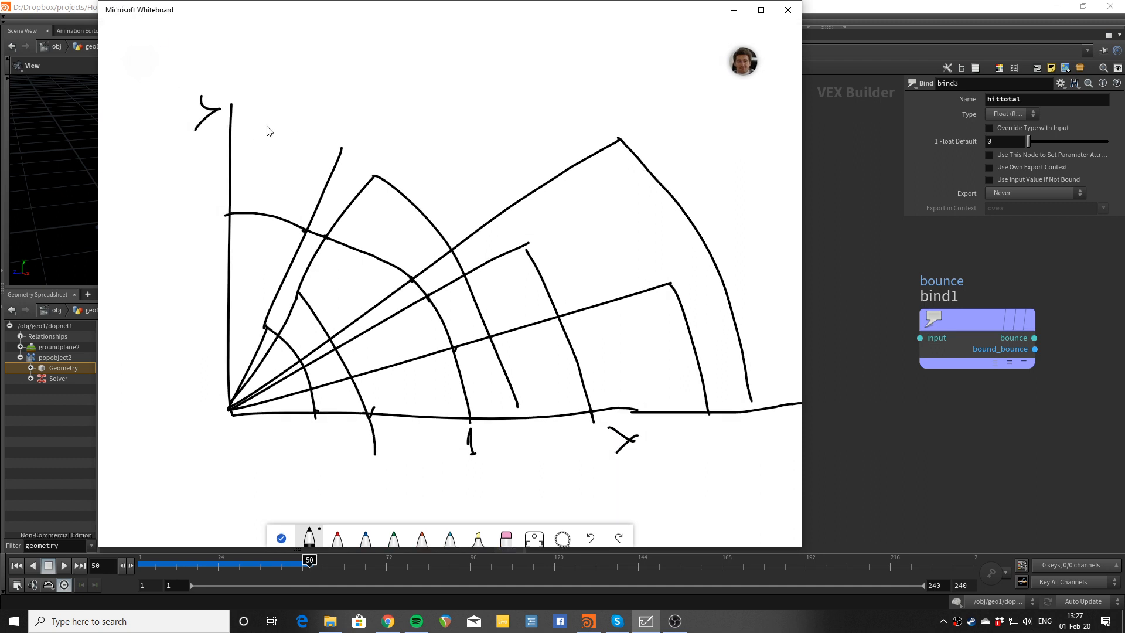
{"action": "left_click", "coordinate": [268, 228]}
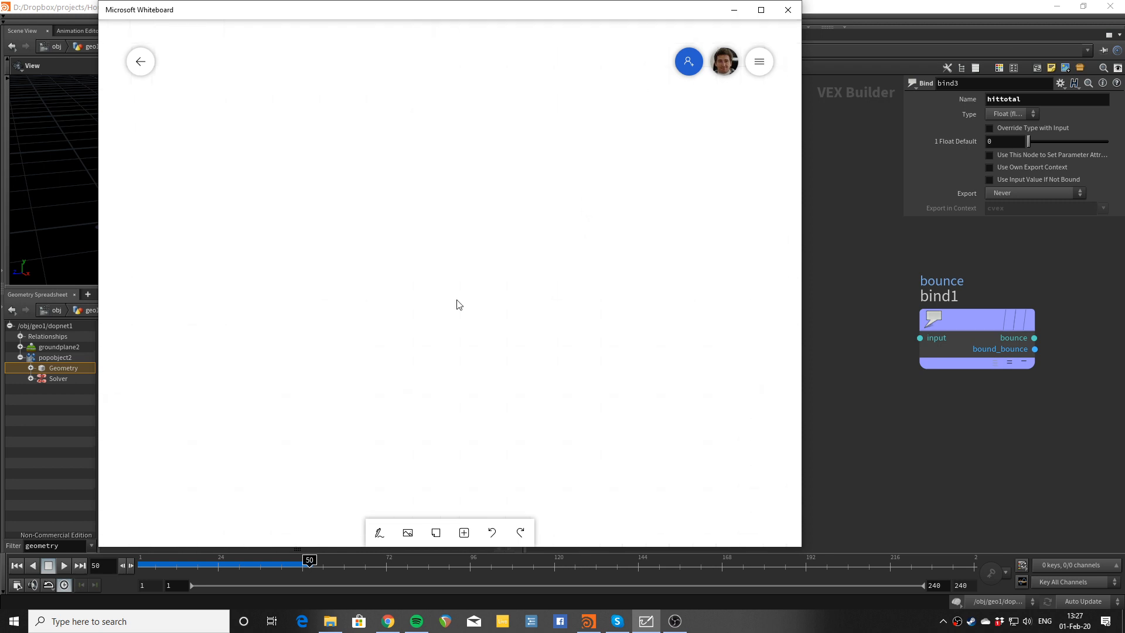
{"action": "left_click", "coordinate": [379, 532]}
{"action": "left_click_drag", "start_coordinate": [145, 288], "coordinate": [748, 327]}
{"action": "key", "text": "ctrl+z"}
{"action": "left_click_drag", "start_coordinate": [144, 309], "coordinate": [738, 329]}
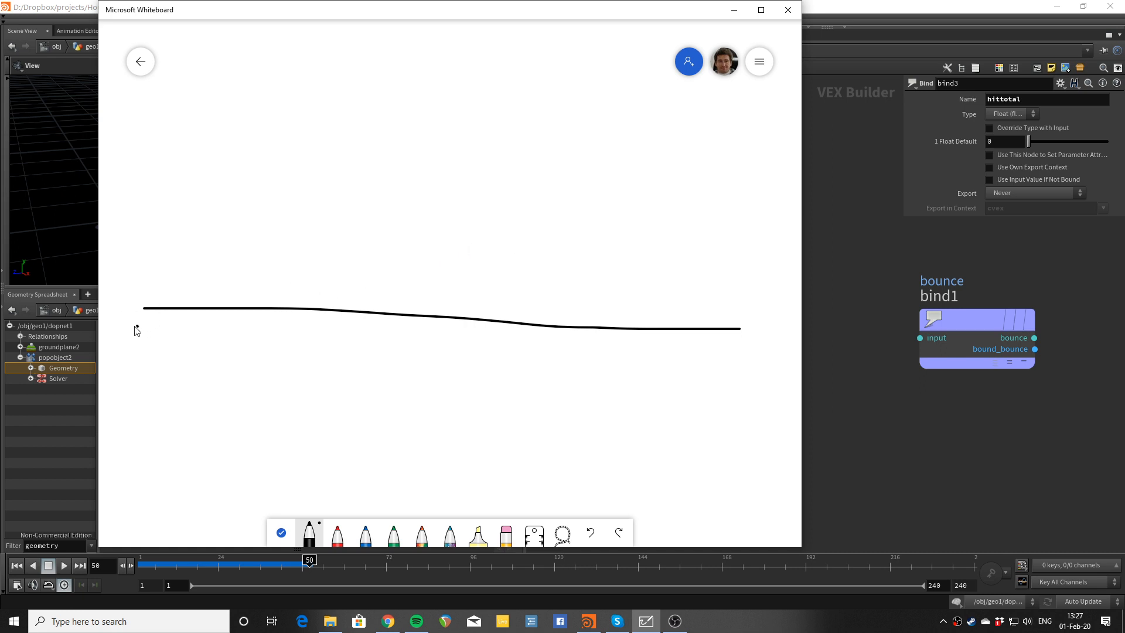
Step: Label the line's ends 0 and X, add tick marks along it, and write 15 under the last tick
{"action": "left_click_drag", "start_coordinate": [136, 326], "coordinate": [142, 325]}
{"action": "mouse_move", "coordinate": [750, 346]}
{"action": "left_mouse_down"}
{"action": "mouse_move", "coordinate": [765, 360]}
{"action": "mouse_move", "coordinate": [746, 365]}
{"action": "left_mouse_up"}
{"action": "left_click_drag", "start_coordinate": [285, 306], "coordinate": [285, 316]}
{"action": "left_click_drag", "start_coordinate": [365, 306], "coordinate": [367, 319]}
{"action": "left_click_drag", "start_coordinate": [497, 313], "coordinate": [494, 331]}
{"action": "left_click_drag", "start_coordinate": [602, 318], "coordinate": [602, 339]}
{"action": "mouse_move", "coordinate": [659, 316]}
{"action": "left_mouse_down"}
{"action": "mouse_move", "coordinate": [666, 341]}
{"action": "mouse_move", "coordinate": [645, 362]}
{"action": "mouse_move", "coordinate": [650, 348]}
{"action": "left_mouse_up"}
{"action": "mouse_move", "coordinate": [682, 351]}
{"action": "left_mouse_down"}
{"action": "mouse_move", "coordinate": [676, 370]}
{"action": "mouse_move", "coordinate": [696, 350]}
{"action": "left_mouse_up"}
Step: Label the remaining ticks .5, 1, 2, 7 and 10 along the number line
{"action": "mouse_move", "coordinate": [208, 337]}
{"action": "left_mouse_down"}
{"action": "mouse_move", "coordinate": [255, 360]}
{"action": "mouse_move", "coordinate": [213, 338]}
{"action": "mouse_move", "coordinate": [221, 344]}
{"action": "mouse_move", "coordinate": [230, 328]}
{"action": "mouse_move", "coordinate": [296, 346]}
{"action": "mouse_move", "coordinate": [298, 360]}
{"action": "left_mouse_up"}
{"action": "key", "text": "ctrl+z"}
{"action": "key", "text": "ctrl+z"}
{"action": "left_click", "coordinate": [201, 351]}
{"action": "left_click", "coordinate": [363, 346]}
{"action": "left_click_drag", "start_coordinate": [363, 345], "coordinate": [388, 364]}
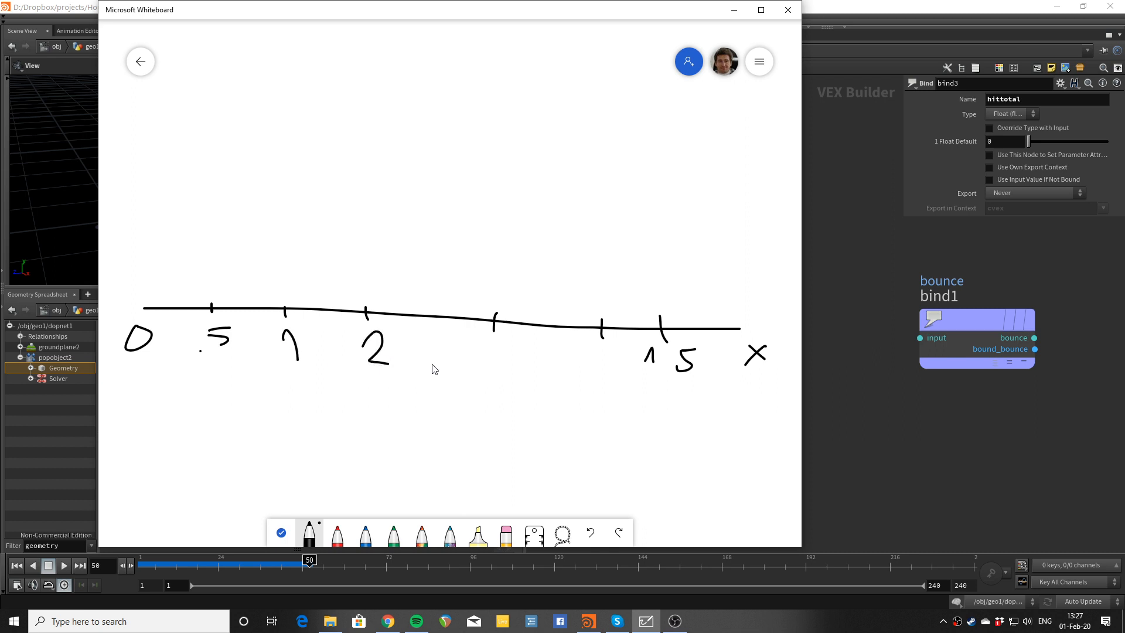
{"action": "mouse_move", "coordinate": [483, 346]}
{"action": "left_mouse_down"}
{"action": "mouse_move", "coordinate": [495, 368]}
{"action": "mouse_move", "coordinate": [504, 358]}
{"action": "left_mouse_up"}
{"action": "mouse_move", "coordinate": [589, 352]}
{"action": "left_mouse_down"}
{"action": "mouse_move", "coordinate": [595, 368]}
{"action": "mouse_move", "coordinate": [616, 370]}
{"action": "left_mouse_up"}
{"action": "left_click_drag", "start_coordinate": [664, 335], "coordinate": [667, 341]}
Step: Bracket the ranges 0 to 15 and 0 to 1, draw arcs mapping 15, 10, 7 and 2 into the smaller range, and return to Houdini
{"action": "mouse_move", "coordinate": [143, 305]}
{"action": "left_mouse_down"}
{"action": "mouse_move", "coordinate": [156, 261]}
{"action": "mouse_move", "coordinate": [615, 264]}
{"action": "mouse_move", "coordinate": [662, 316]}
{"action": "left_mouse_up"}
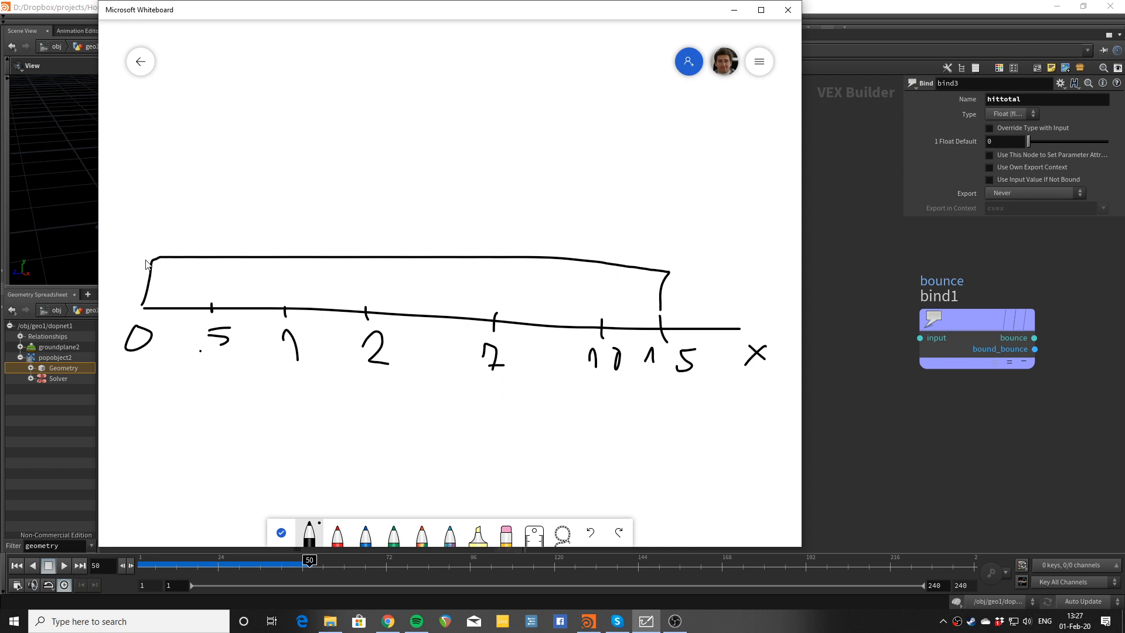
{"action": "mouse_move", "coordinate": [147, 247]}
{"action": "left_mouse_down"}
{"action": "mouse_move", "coordinate": [147, 220]}
{"action": "mouse_move", "coordinate": [263, 223]}
{"action": "mouse_move", "coordinate": [283, 237]}
{"action": "left_mouse_up"}
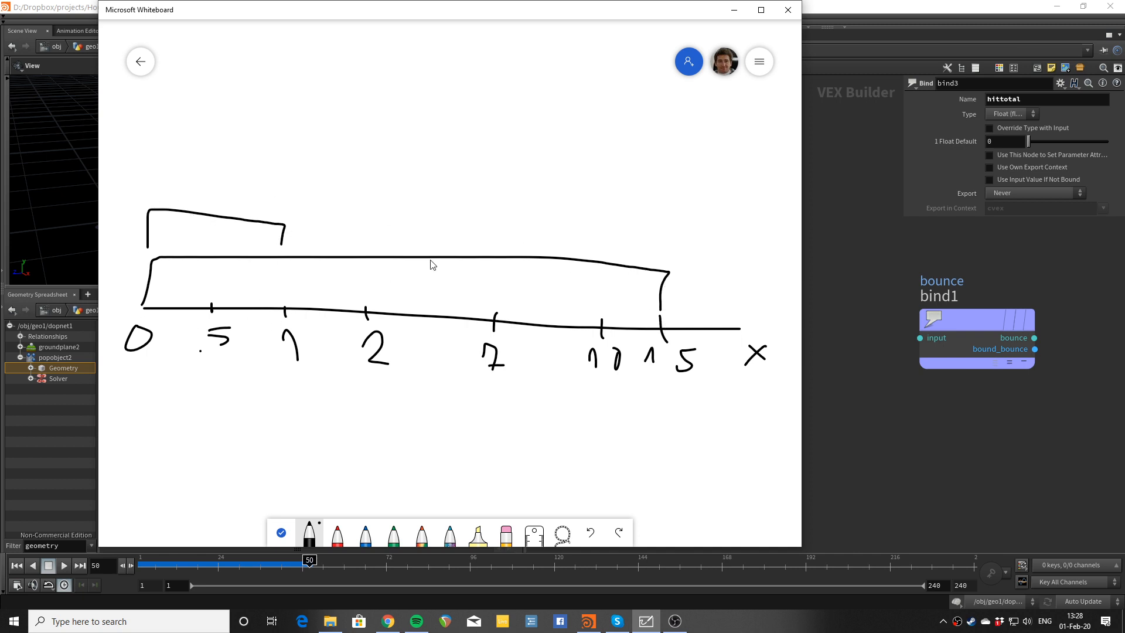
{"action": "mouse_move", "coordinate": [665, 271]}
{"action": "left_mouse_down"}
{"action": "mouse_move", "coordinate": [517, 183]}
{"action": "mouse_move", "coordinate": [286, 223]}
{"action": "left_mouse_up"}
{"action": "mouse_move", "coordinate": [606, 262]}
{"action": "left_mouse_down"}
{"action": "mouse_move", "coordinate": [578, 238]}
{"action": "mouse_move", "coordinate": [306, 181]}
{"action": "mouse_move", "coordinate": [258, 215]}
{"action": "left_mouse_up"}
{"action": "mouse_move", "coordinate": [461, 213]}
{"action": "left_mouse_down"}
{"action": "mouse_move", "coordinate": [234, 193]}
{"action": "mouse_move", "coordinate": [219, 214]}
{"action": "left_mouse_up"}
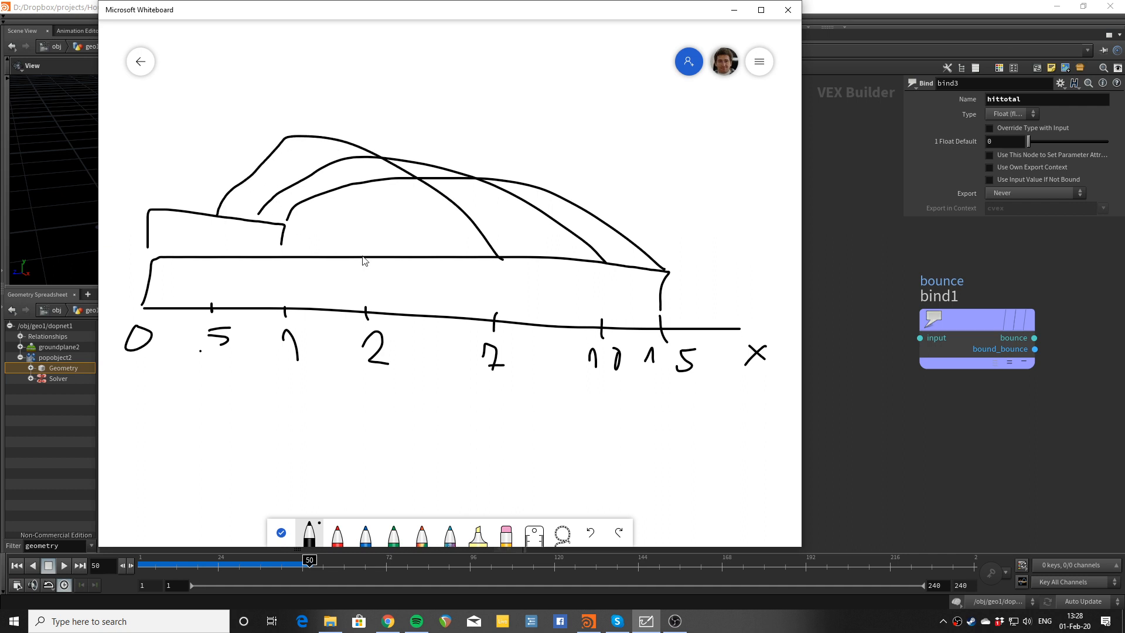
{"action": "mouse_move", "coordinate": [367, 258]}
{"action": "left_mouse_down"}
{"action": "mouse_move", "coordinate": [268, 158]}
{"action": "mouse_move", "coordinate": [182, 192]}
{"action": "left_mouse_up"}
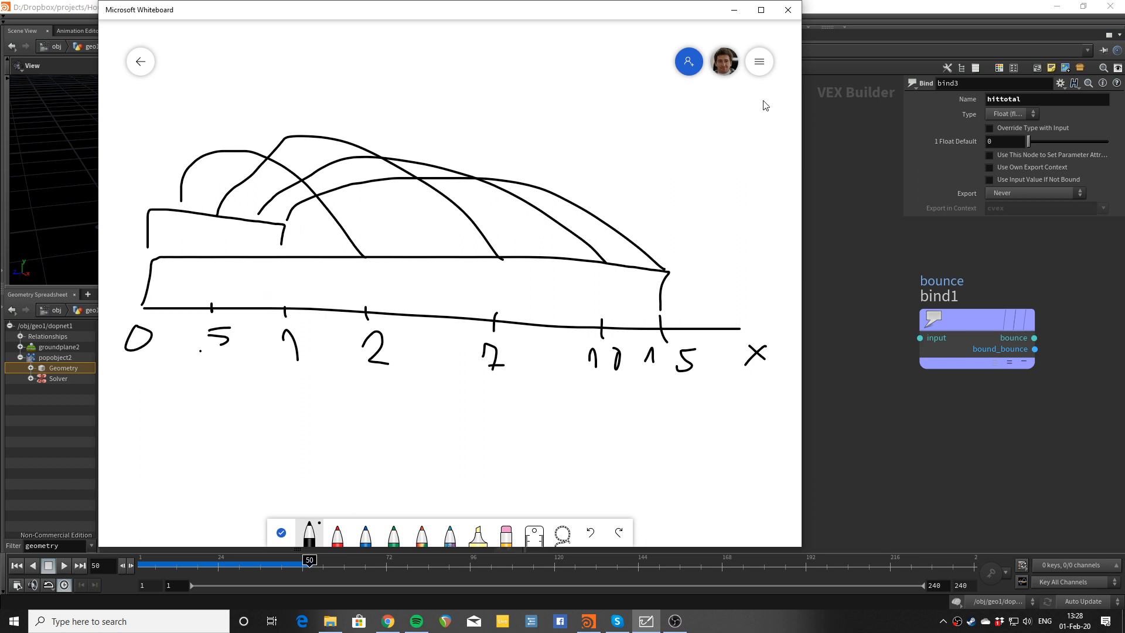
{"action": "left_click", "coordinate": [791, 17]}
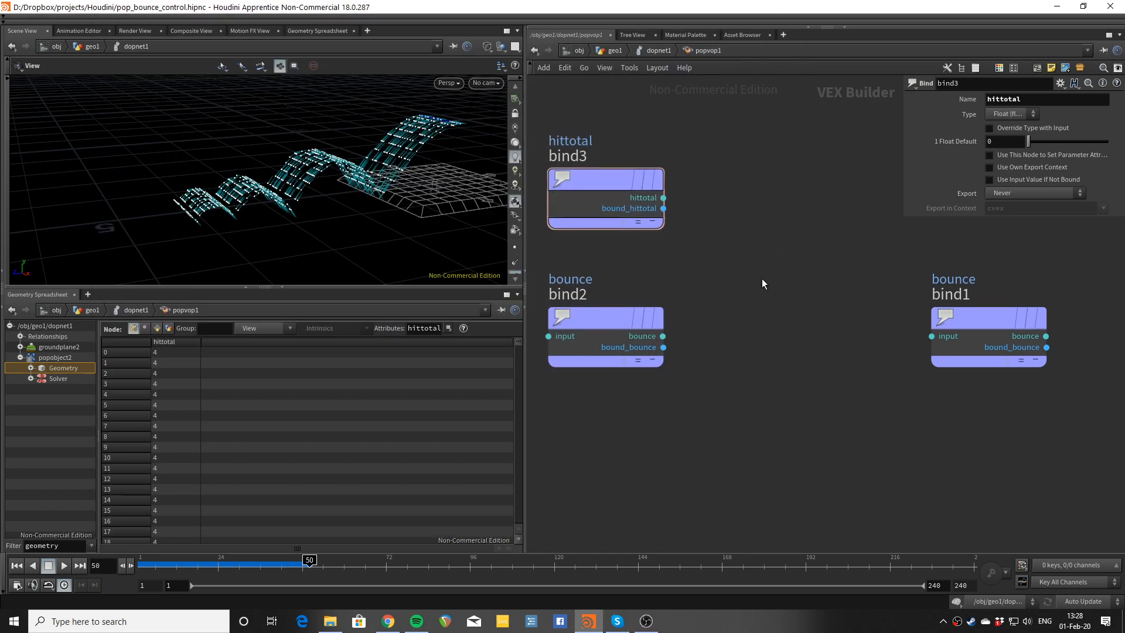
Step: Add a Fit Range node beside the hittotal bind, wire hittotal into its val input, and move the bind higher
{"action": "key", "text": "Tab"}
{"action": "type", "text": "bind"}
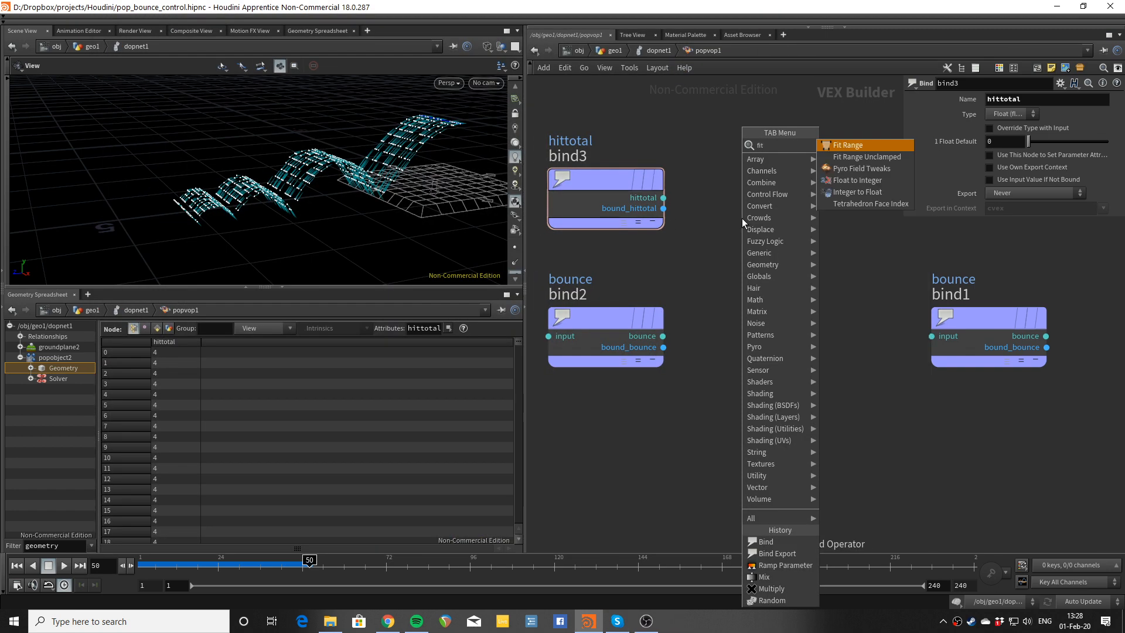
{"action": "key", "text": "Return"}
{"action": "left_click", "coordinate": [807, 212]}
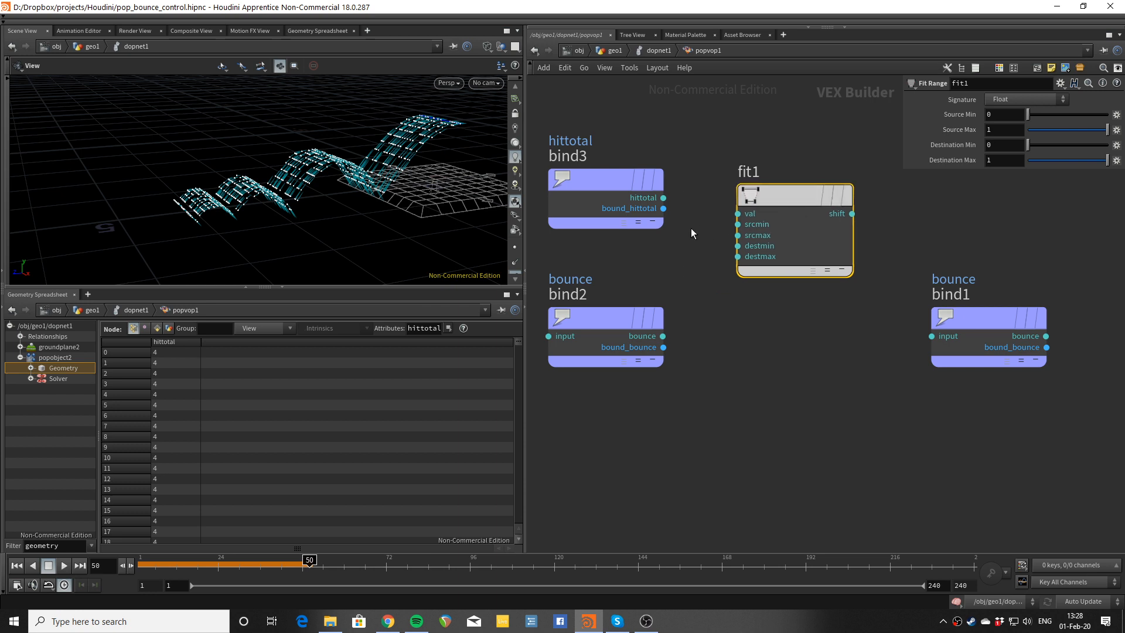
{"action": "left_click_drag", "start_coordinate": [664, 197], "coordinate": [754, 196]}
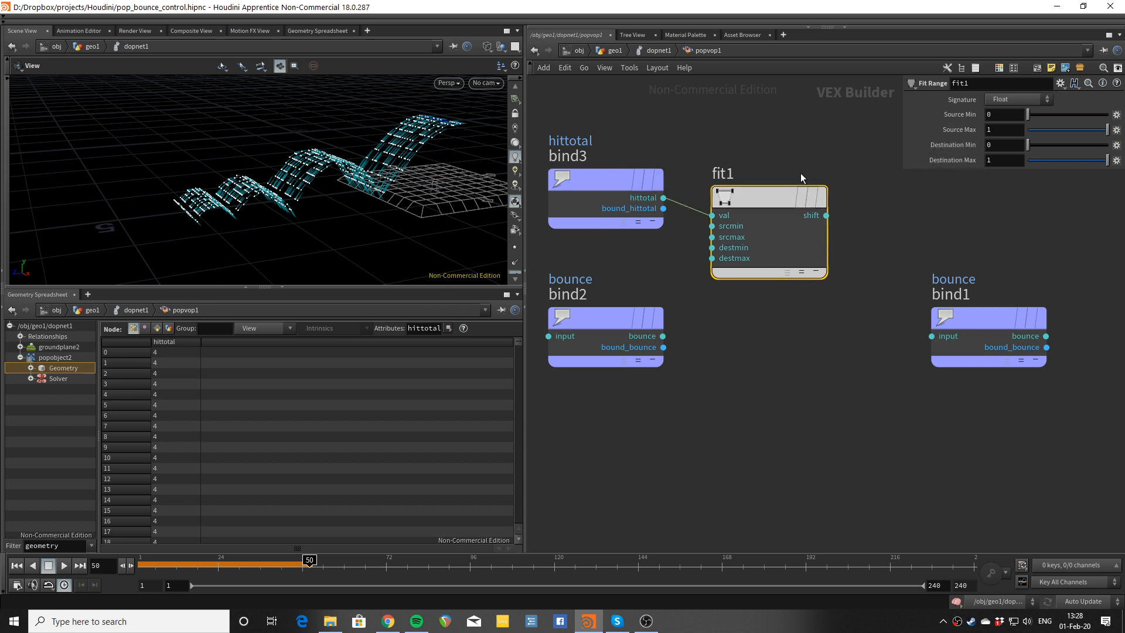
{"action": "left_click", "coordinate": [737, 132]}
{"action": "middle_click_drag", "start_coordinate": [687, 153], "coordinate": [765, 149]}
{"action": "left_click_drag", "start_coordinate": [675, 170], "coordinate": [674, 128]}
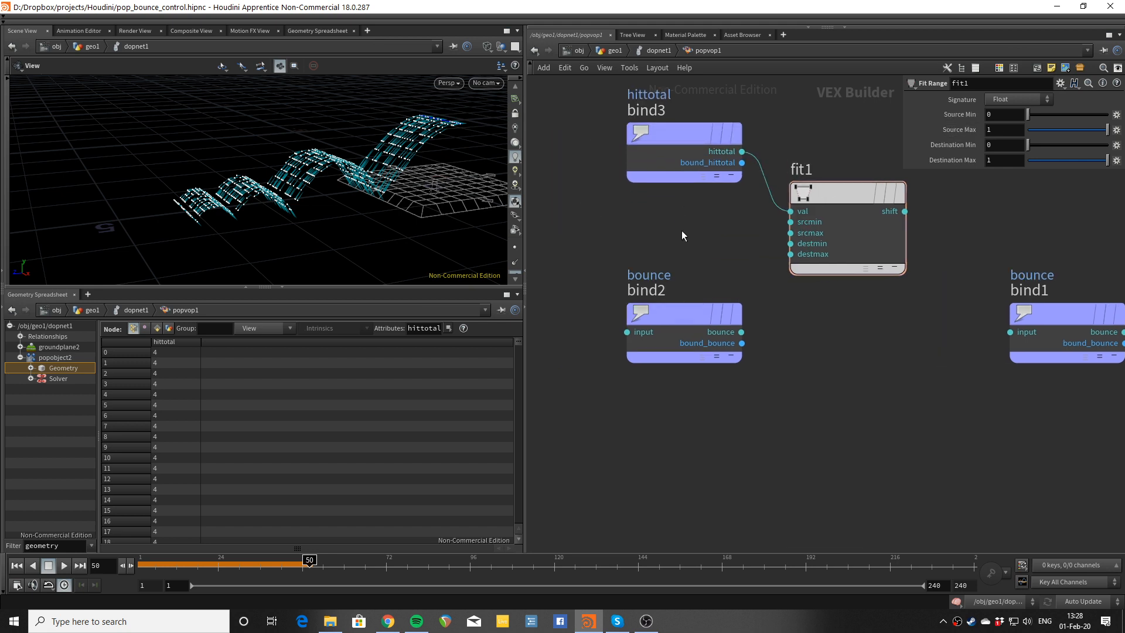
Step: Promote fit1's srcmax input to a parameter and label it "max hits"
{"action": "right_click", "coordinate": [792, 233]}
{"action": "left_click", "coordinate": [817, 243]}
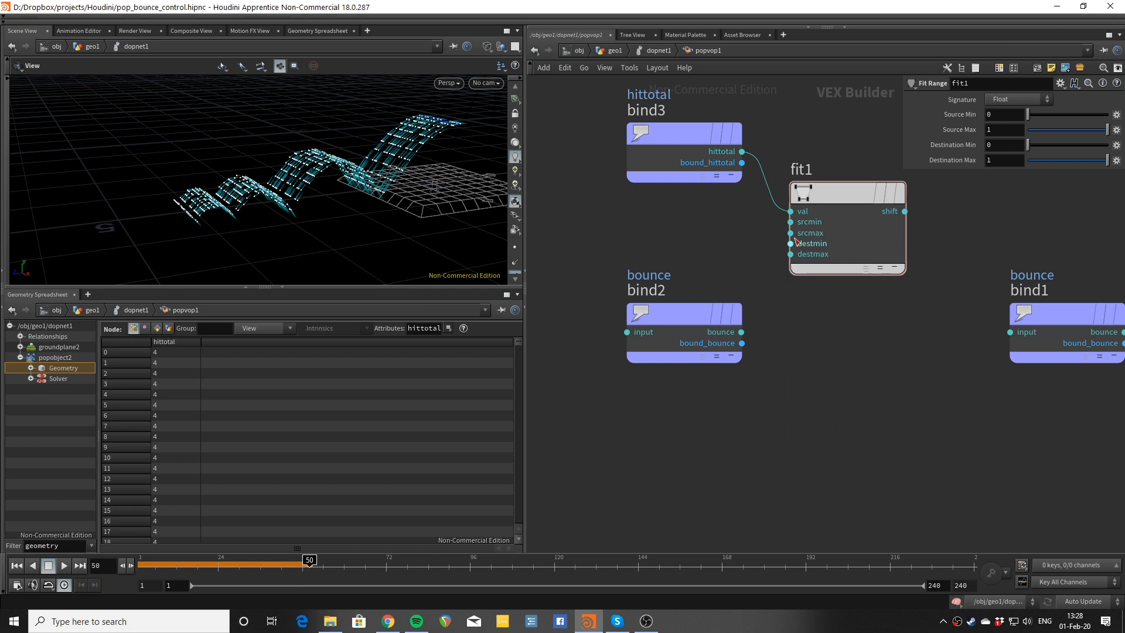
{"action": "left_click", "coordinate": [779, 232]}
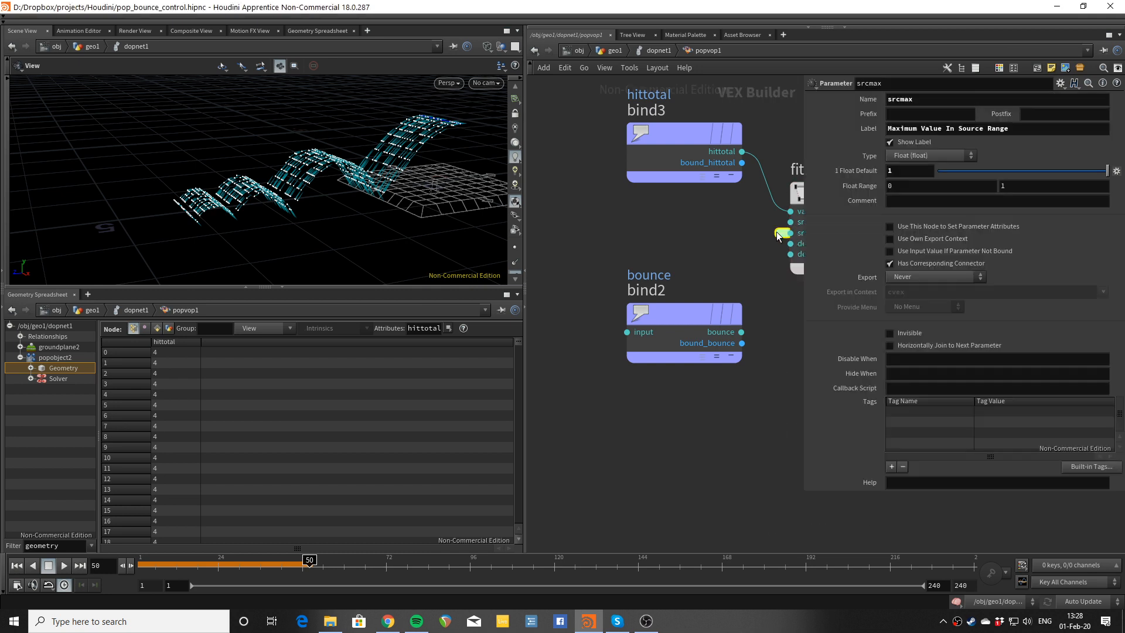
{"action": "triple_click", "coordinate": [989, 134]}
{"action": "type", "text": "max h"}
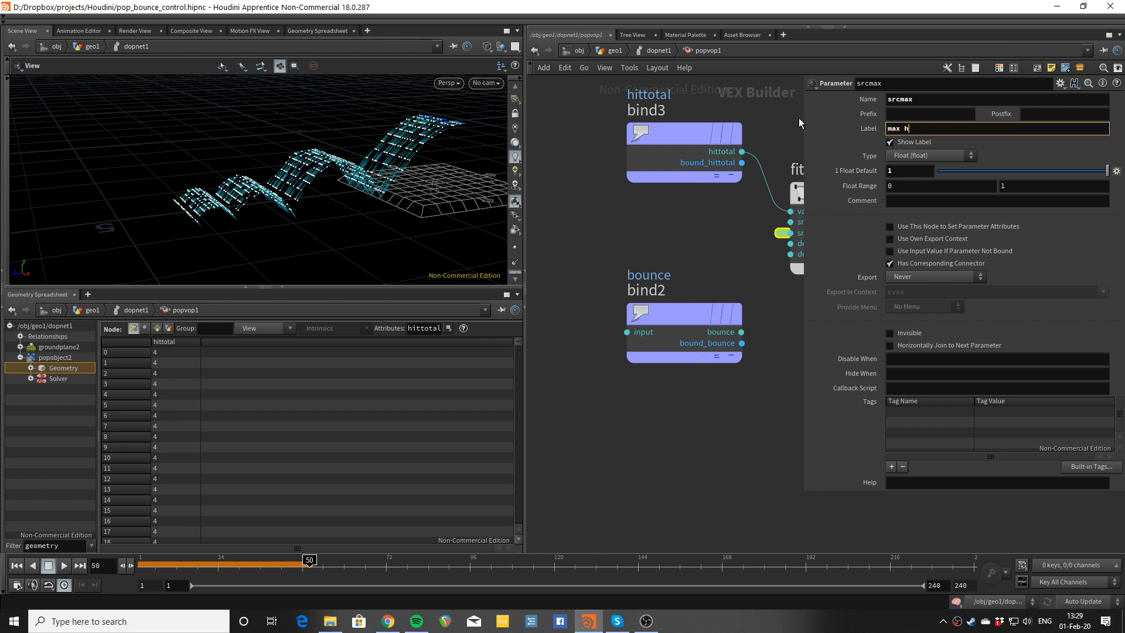
{"action": "type", "text": "its"}
{"action": "key", "text": "Return"}
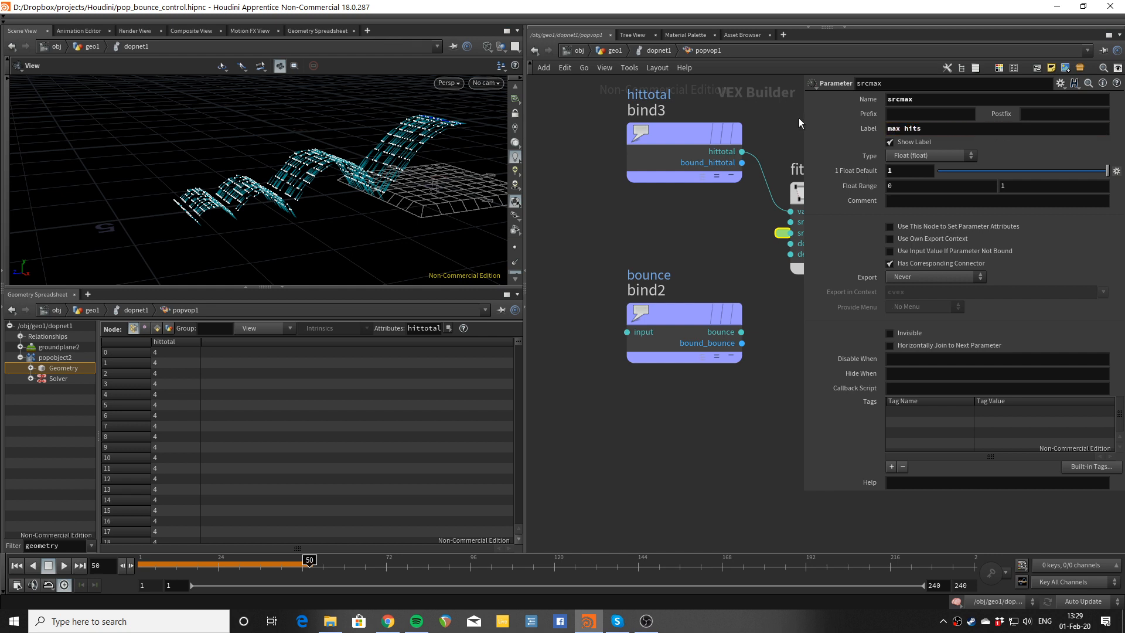
Step: Set the max hits parameter's float range maximum to 100 and its default to 4, and hide the node parameters
{"action": "left_click", "coordinate": [1015, 185]}
{"action": "key", "text": "Return"}
{"action": "left_click", "coordinate": [911, 172]}
{"action": "type", "text": "4"}
{"action": "key", "text": "Return"}
{"action": "middle_click_drag", "start_coordinate": [732, 231], "coordinate": [558, 263]}
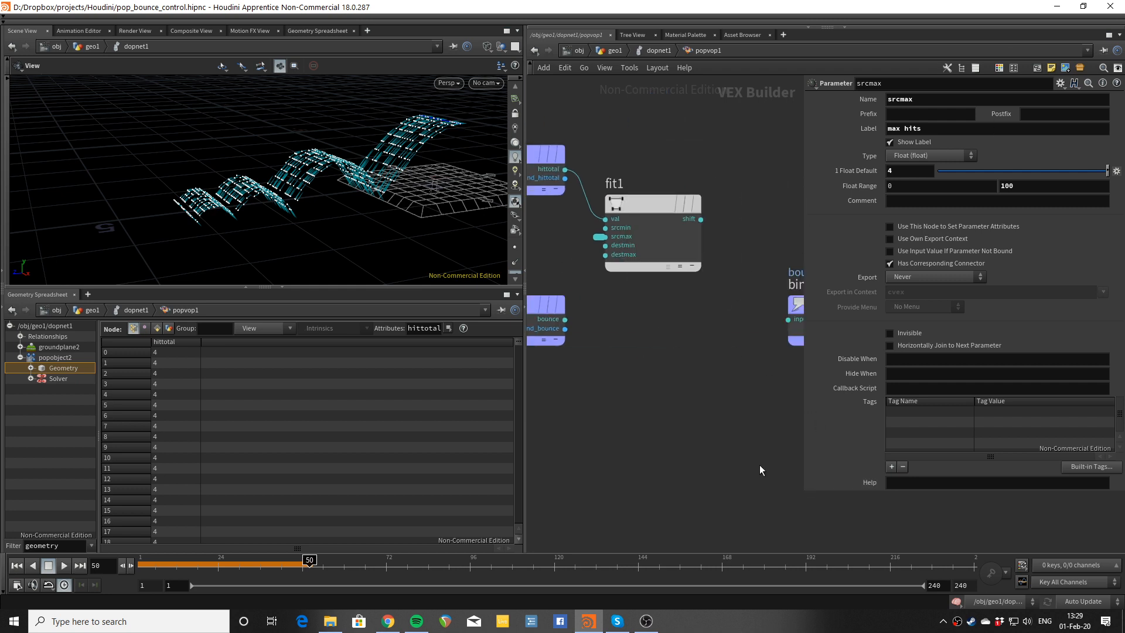
{"action": "key", "text": "p"}
{"action": "middle_click_drag", "start_coordinate": [639, 384], "coordinate": [751, 385]}
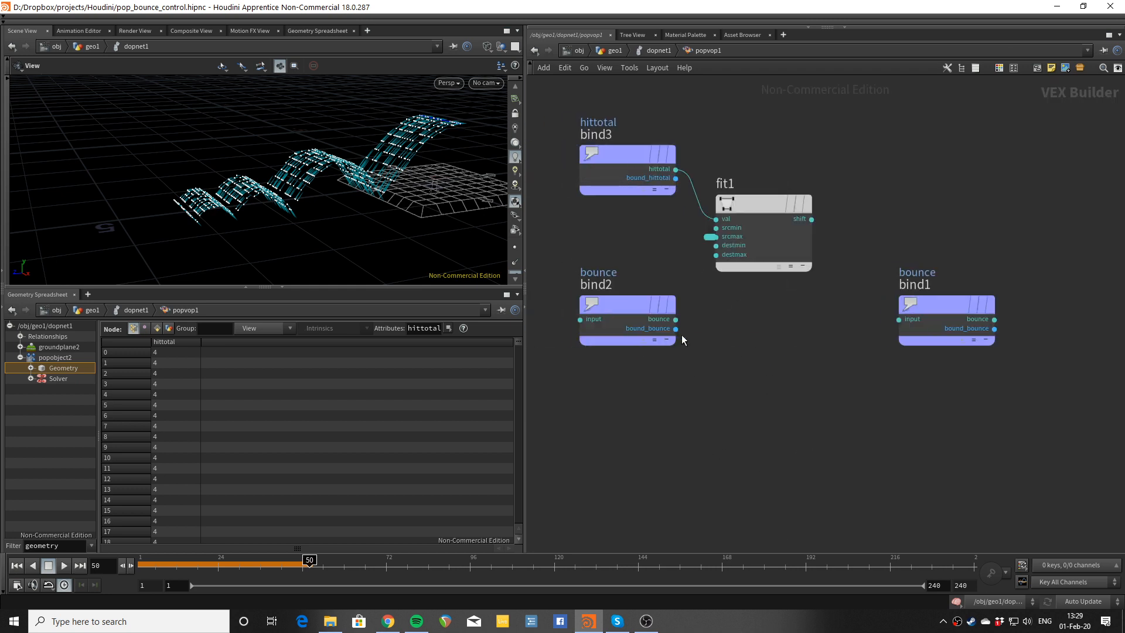
Step: Space out the VOP nodes: lower bind2, align fit1 with the hittotal bind, and move bind1 farther away
{"action": "left_click_drag", "start_coordinate": [606, 302], "coordinate": [590, 374]}
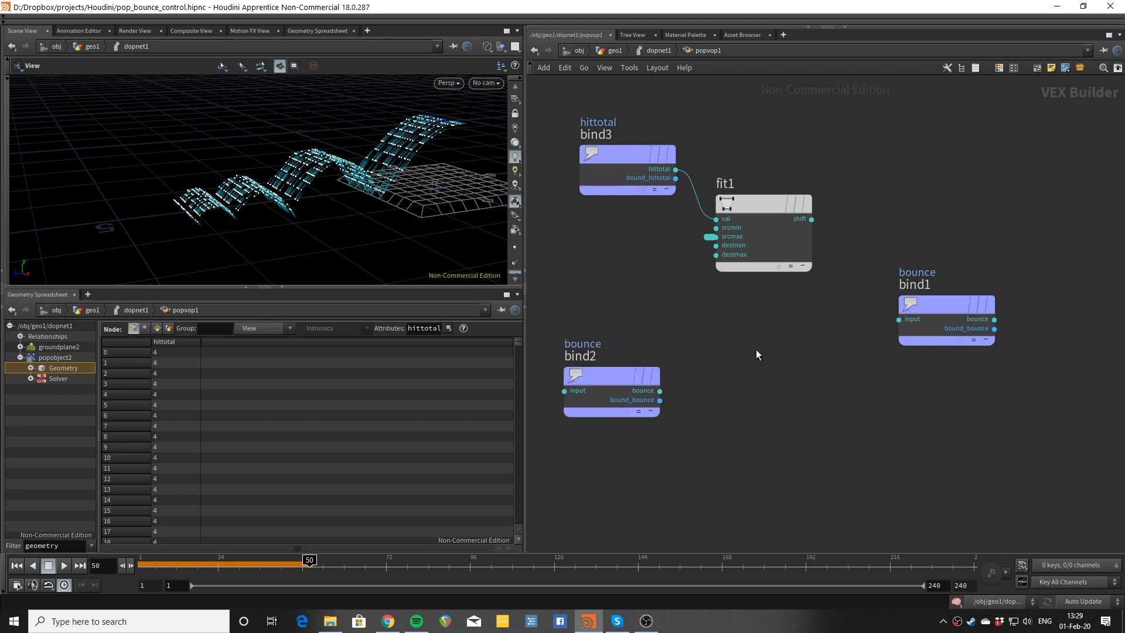
{"action": "left_click_drag", "start_coordinate": [754, 199], "coordinate": [747, 161]}
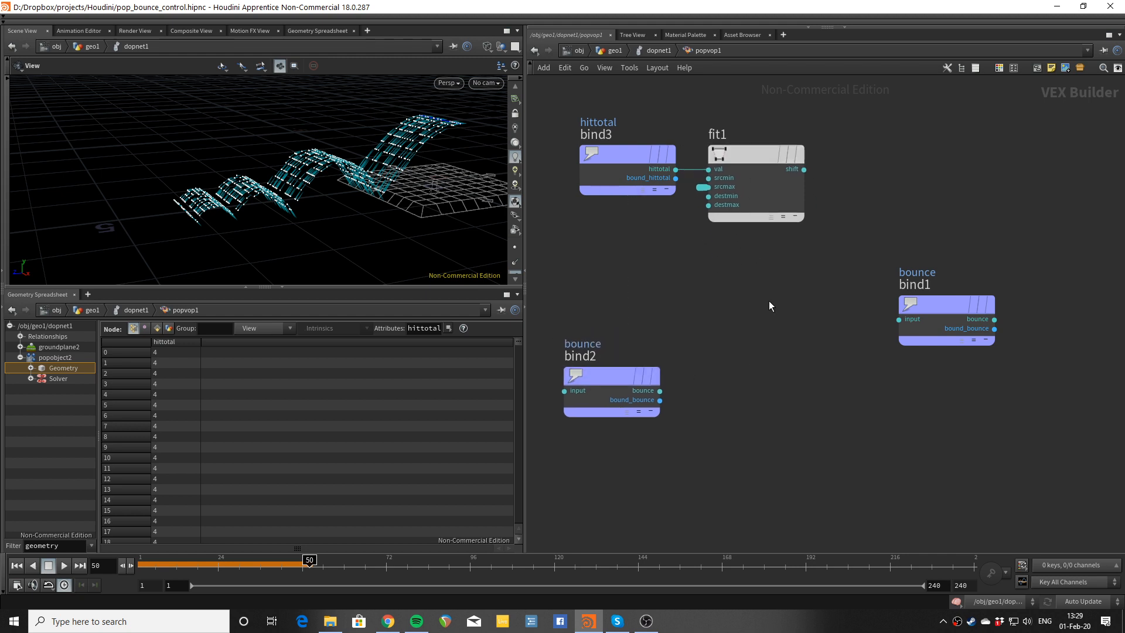
{"action": "left_click_drag", "start_coordinate": [914, 302], "coordinate": [1027, 324]}
{"action": "middle_click_drag", "start_coordinate": [876, 283], "coordinate": [849, 251]}
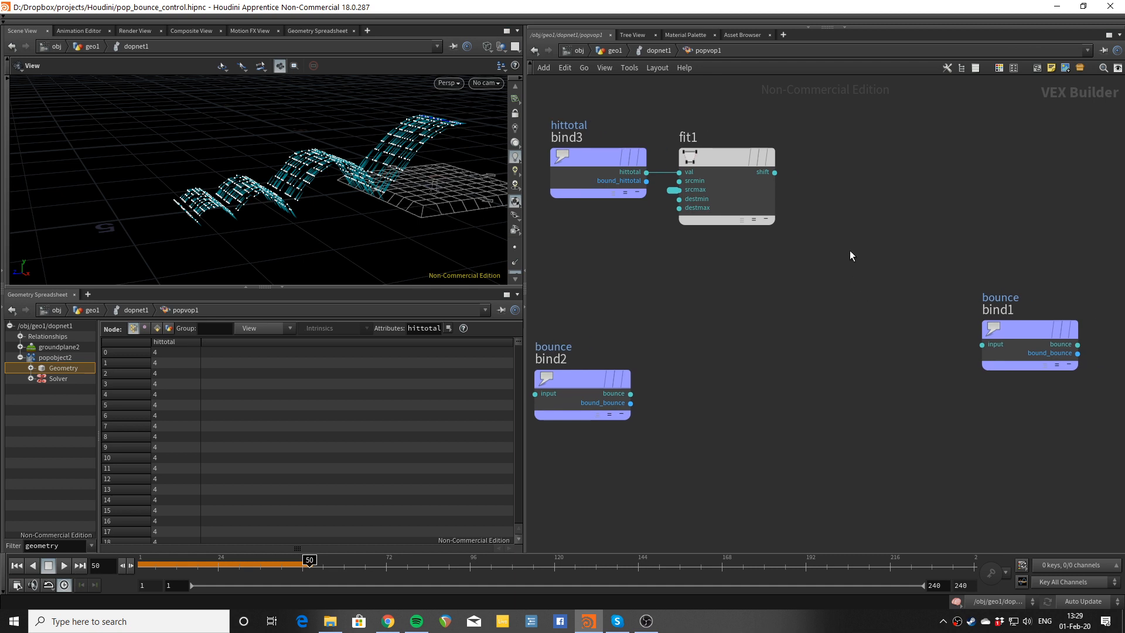
Step: Add a Multiply node taking bind2's bounce and fit1's shift, and wire its product into bind1's input
{"action": "key", "text": "Tab"}
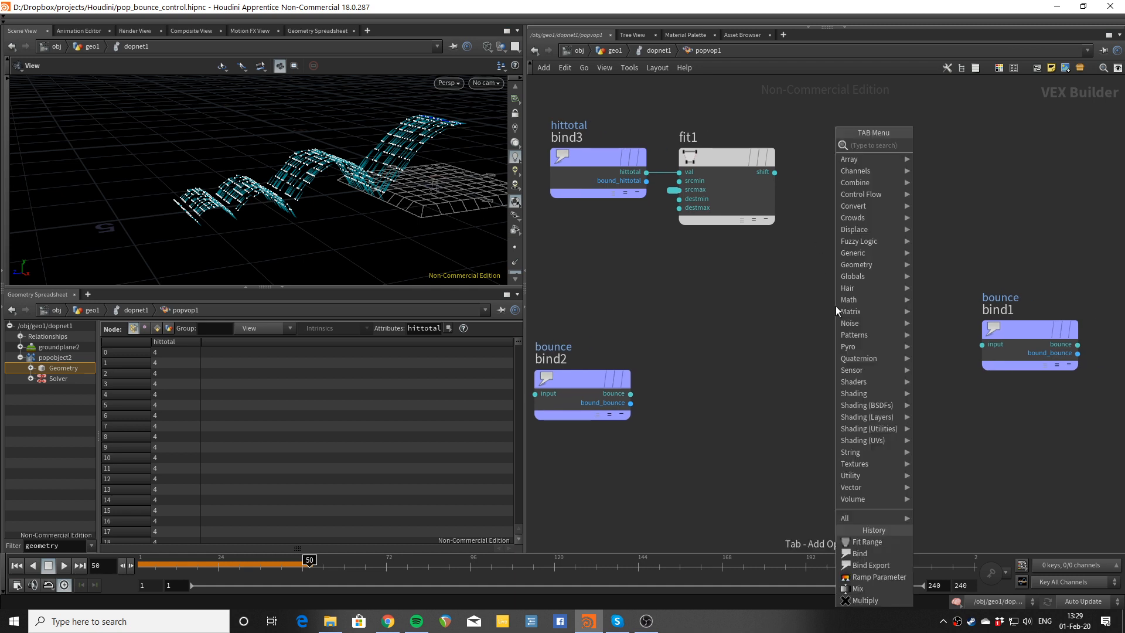
{"action": "type", "text": "mult"}
{"action": "key", "text": "Return"}
{"action": "left_click", "coordinate": [852, 322]}
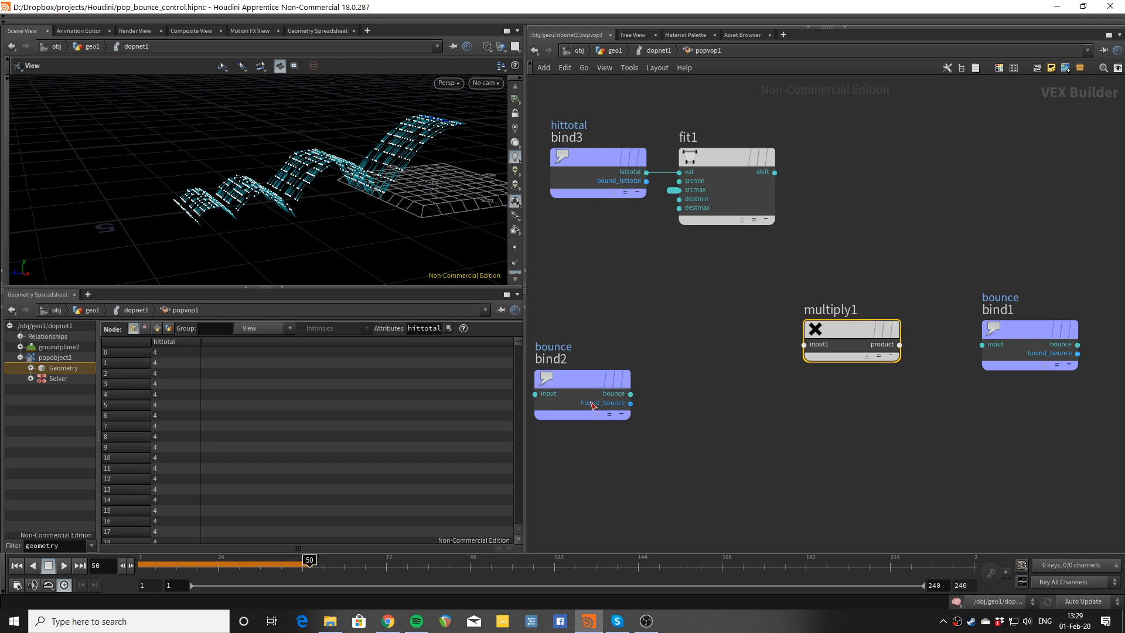
{"action": "left_click_drag", "start_coordinate": [631, 394], "coordinate": [804, 344]}
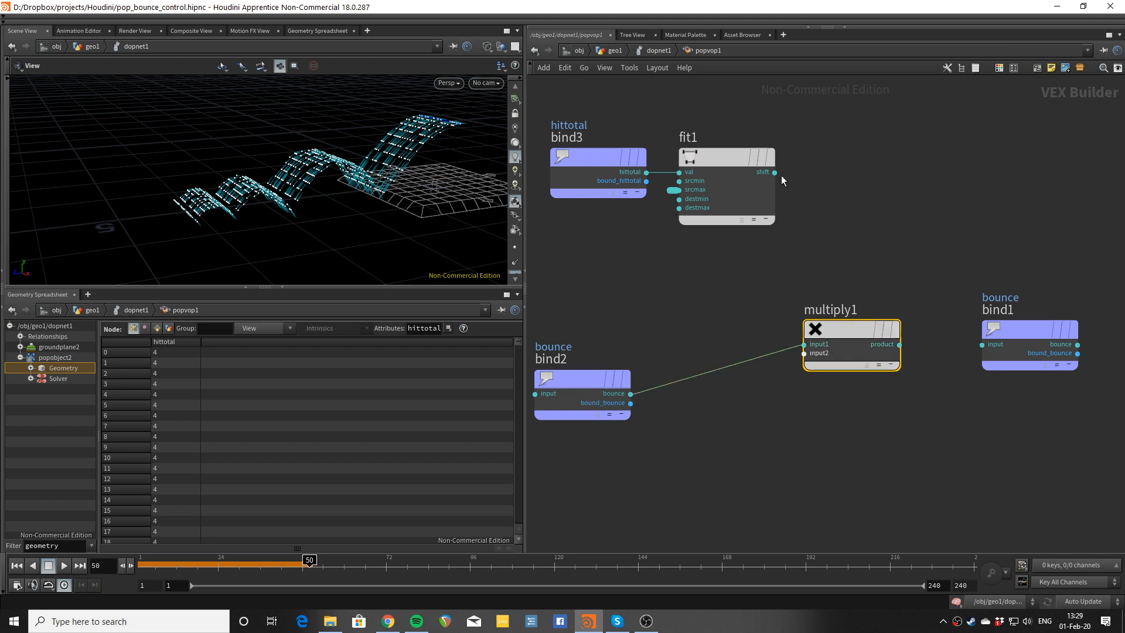
{"action": "left_click_drag", "start_coordinate": [775, 173], "coordinate": [804, 352]}
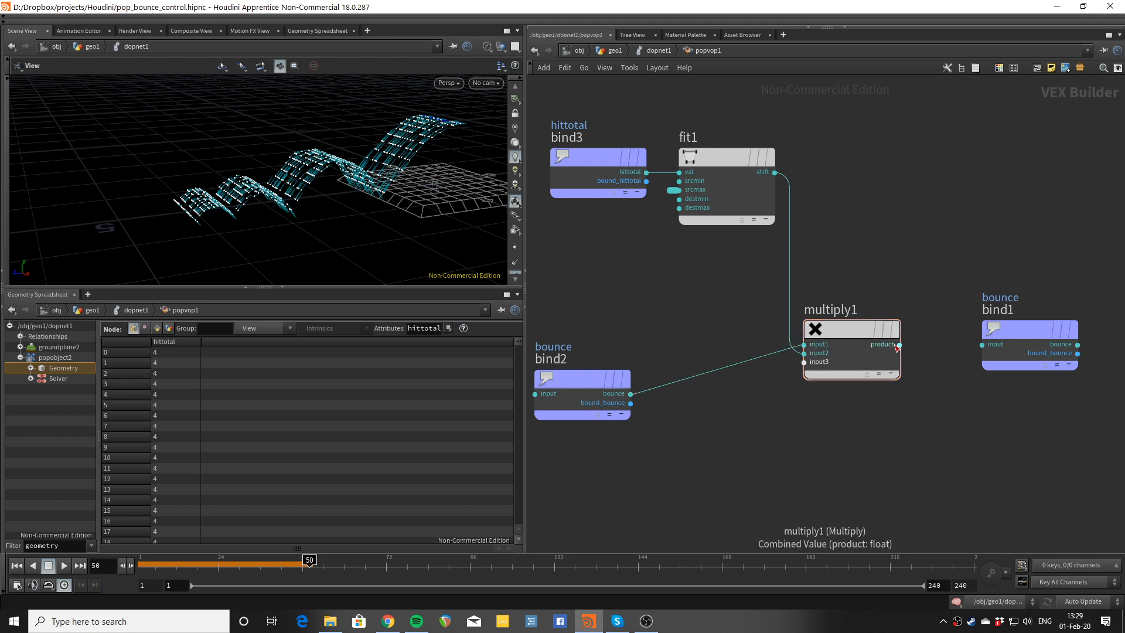
{"action": "left_click_drag", "start_coordinate": [898, 346], "coordinate": [982, 346]}
{"action": "middle_click_drag", "start_coordinate": [865, 245], "coordinate": [903, 242]}
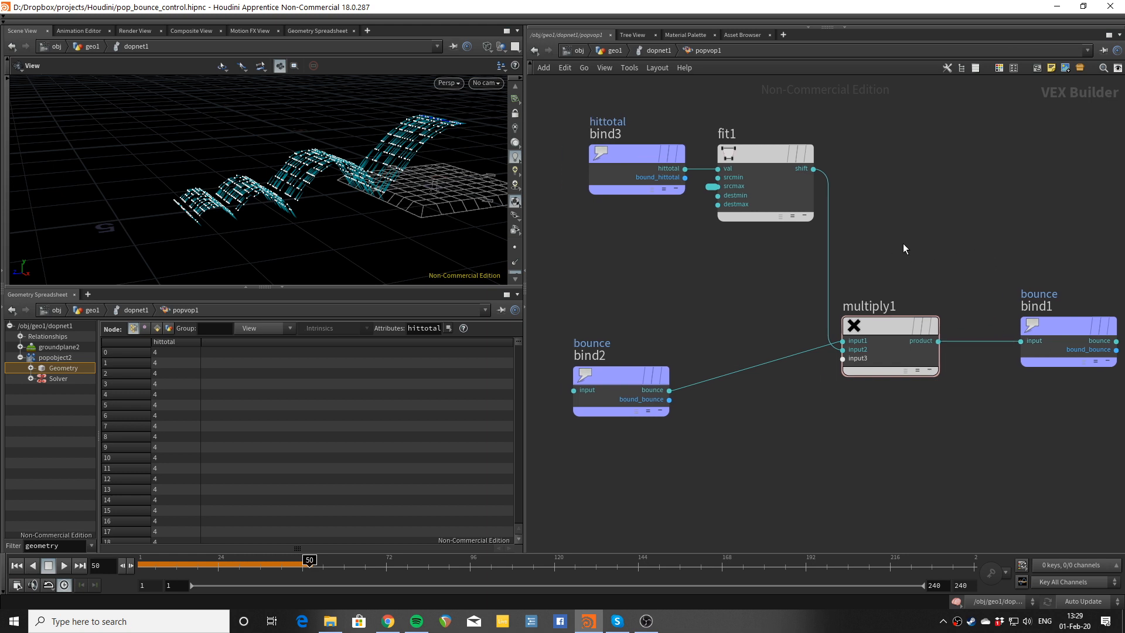
Step: Show the node parameters and replay the simulation from the start to frame 31, watching hittotal
{"action": "key", "text": "p"}
{"action": "middle_click_drag", "start_coordinate": [726, 309], "coordinate": [614, 321]}
{"action": "key", "text": "ctrl+Up"}
{"action": "key", "text": "Up"}
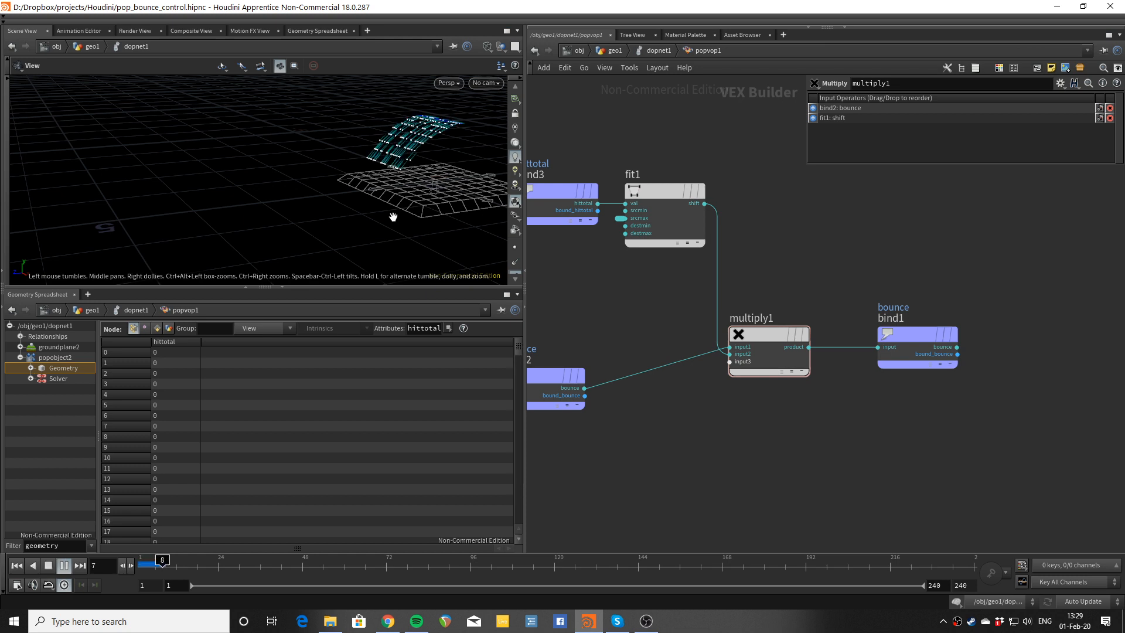
{"action": "key", "text": "Up"}
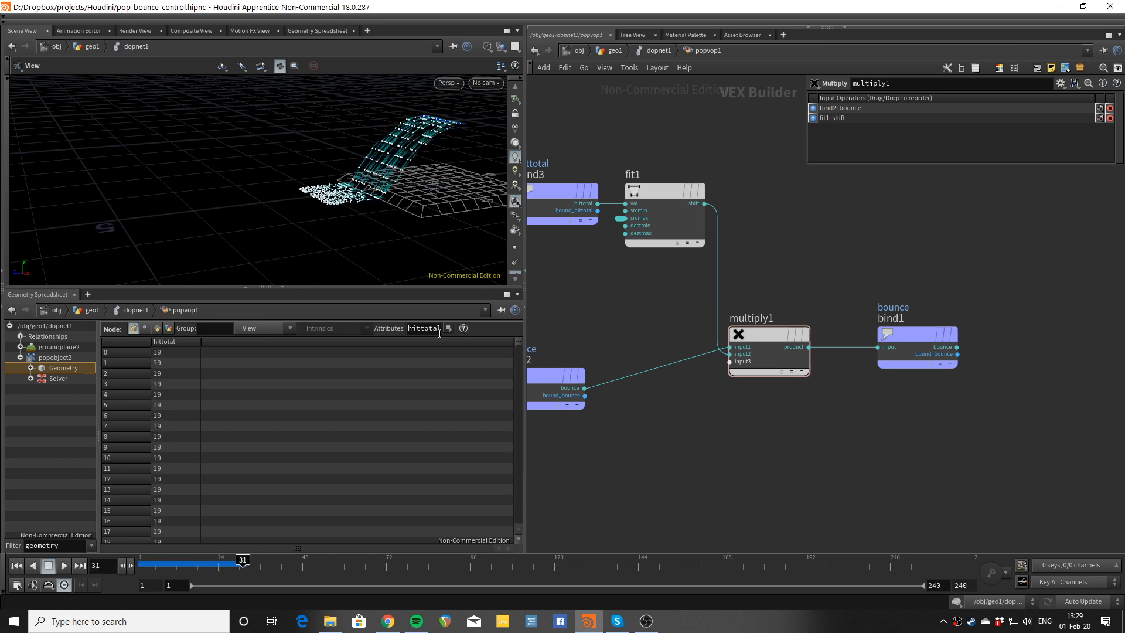
Step: Add bounce to the Geometry Spreadsheet's attribute filter alongside hittotal and rewind the simulation to frame 1
{"action": "type", "text": "bounce"}
{"action": "key", "text": "Return"}
{"action": "key", "text": "ctrl+Up"}
{"action": "key", "text": "Up"}
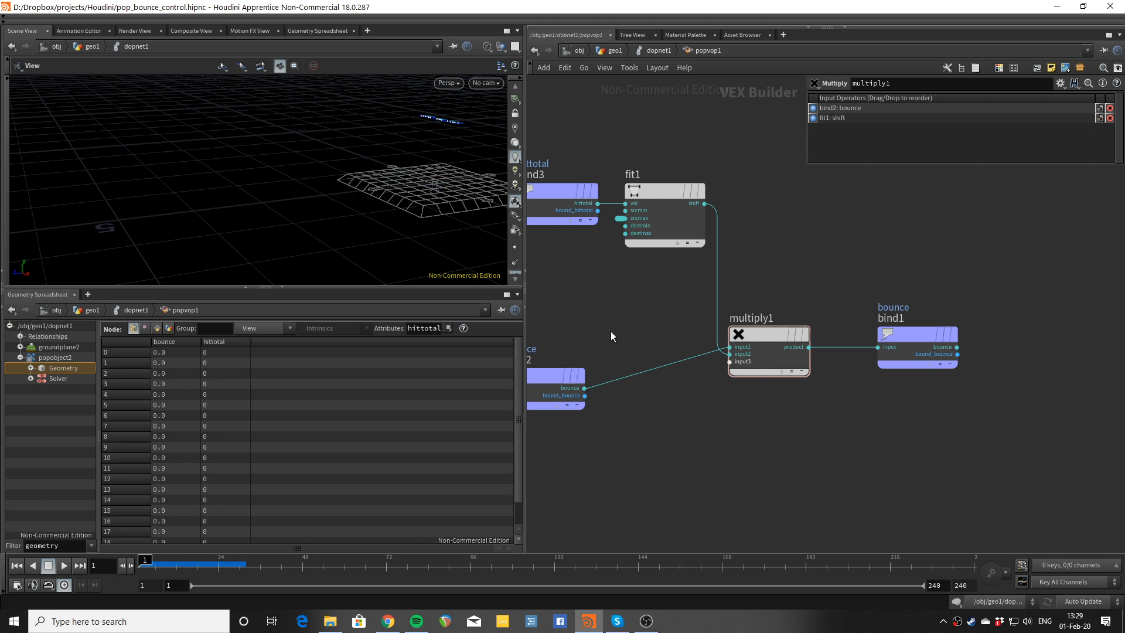
Step: Replay the simulation up to frame 22, comparing bounce with hittotal, and inspect the particle trail from a low side angle
{"action": "key", "text": "ctrl+Up"}
{"action": "key", "text": "Up"}
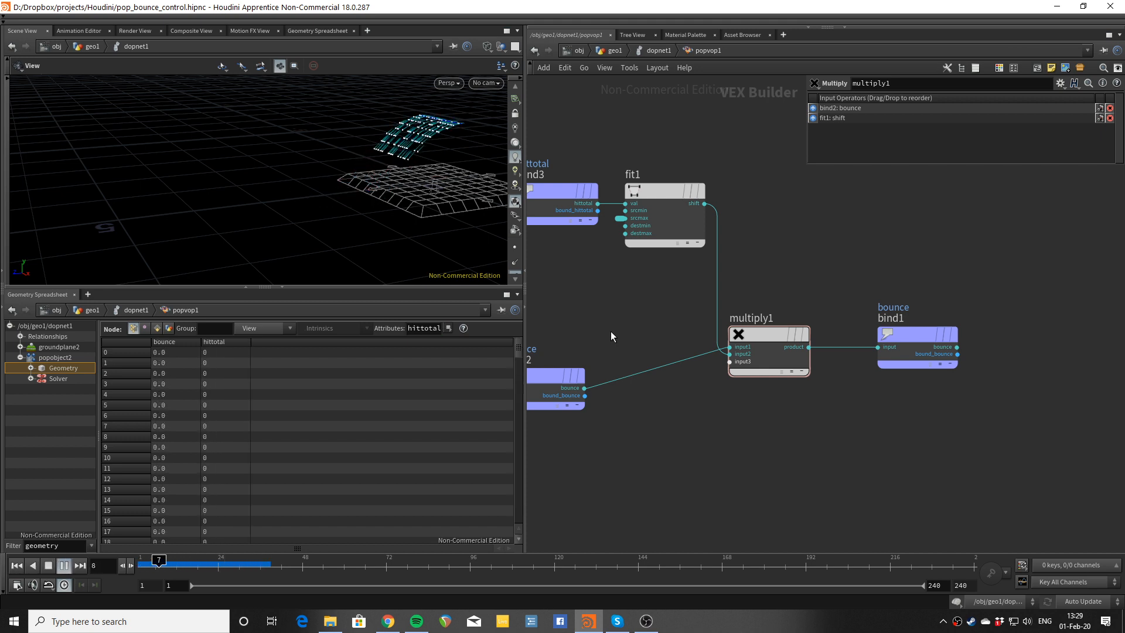
{"action": "key", "text": "Right"}
{"action": "key", "text": "Right"}
{"action": "key", "text": "Right"}
{"action": "key", "text": "Right"}
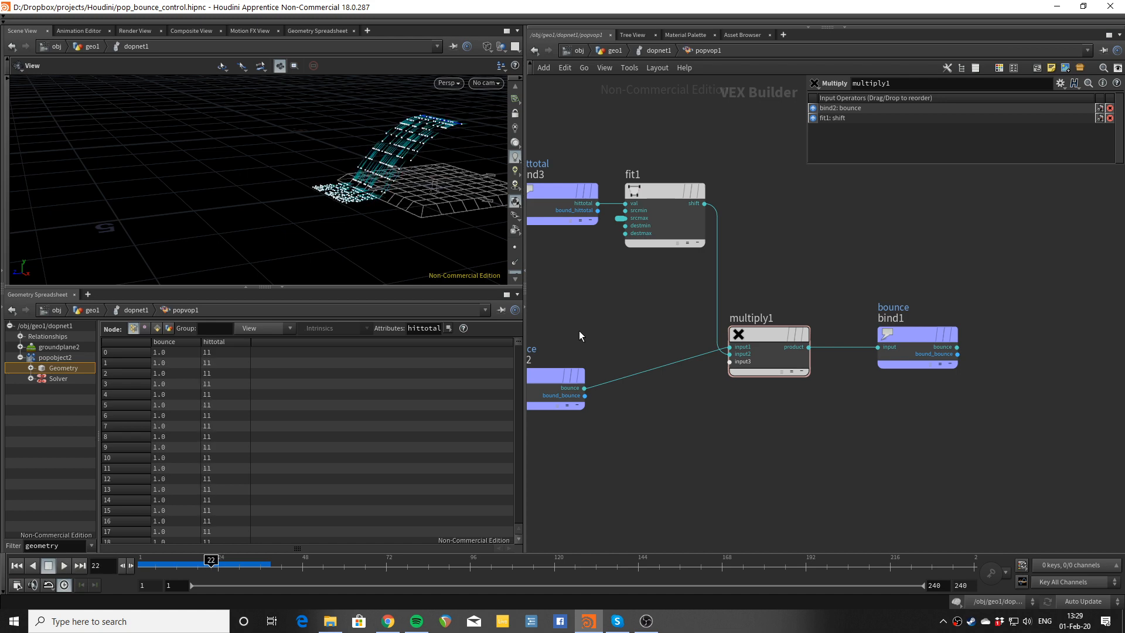
{"action": "mouse_move", "coordinate": [407, 246]}
{"action": "left_mouse_down"}
{"action": "mouse_move", "coordinate": [380, 220]}
{"action": "mouse_move", "coordinate": [424, 234]}
{"action": "left_mouse_up"}
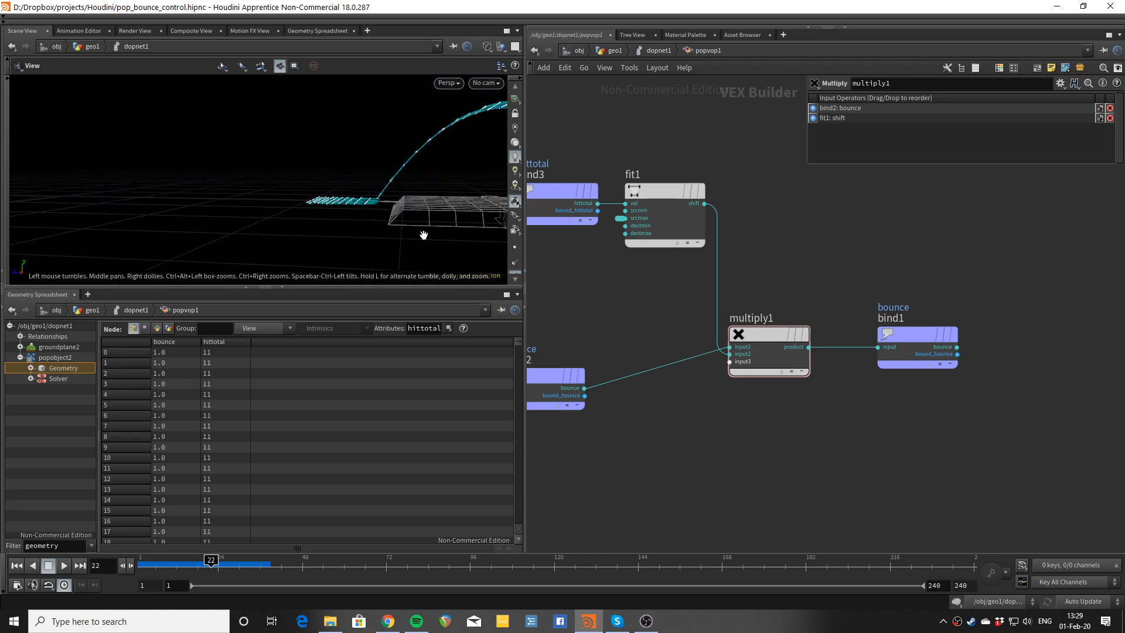
Step: Move the hittotal bind and fit1 together farther away from multiply1, leaving space between them
{"action": "middle_click_drag", "start_coordinate": [594, 309], "coordinate": [638, 315]}
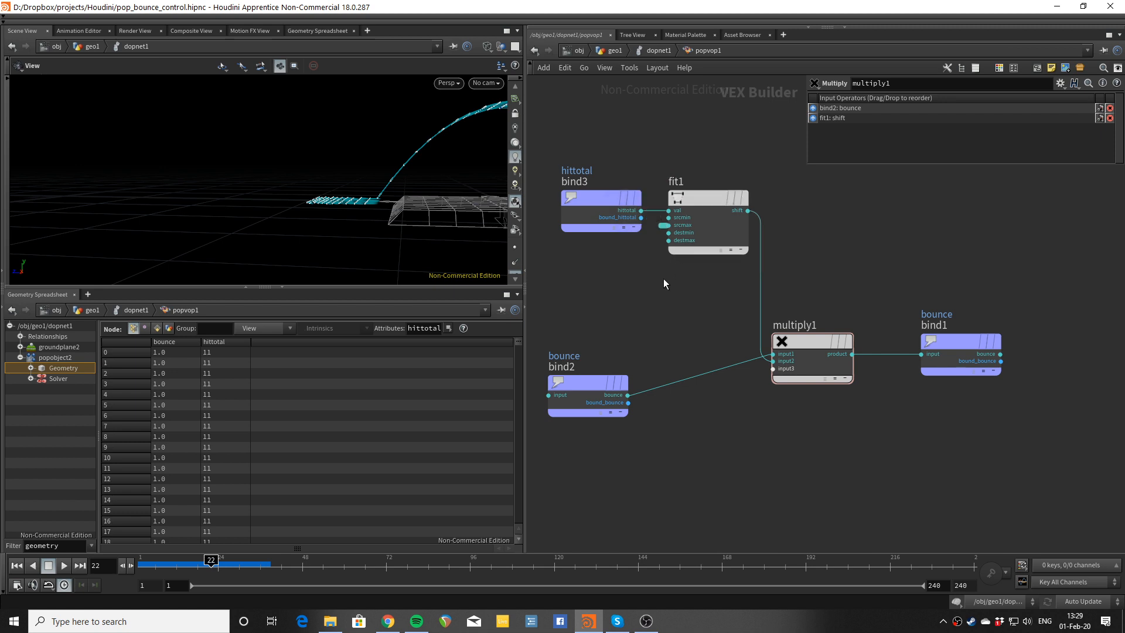
{"action": "middle_click_drag", "start_coordinate": [663, 279], "coordinate": [761, 286]}
{"action": "left_click_drag", "start_coordinate": [635, 186], "coordinate": [793, 264]}
{"action": "left_click_drag", "start_coordinate": [786, 204], "coordinate": [688, 200]}
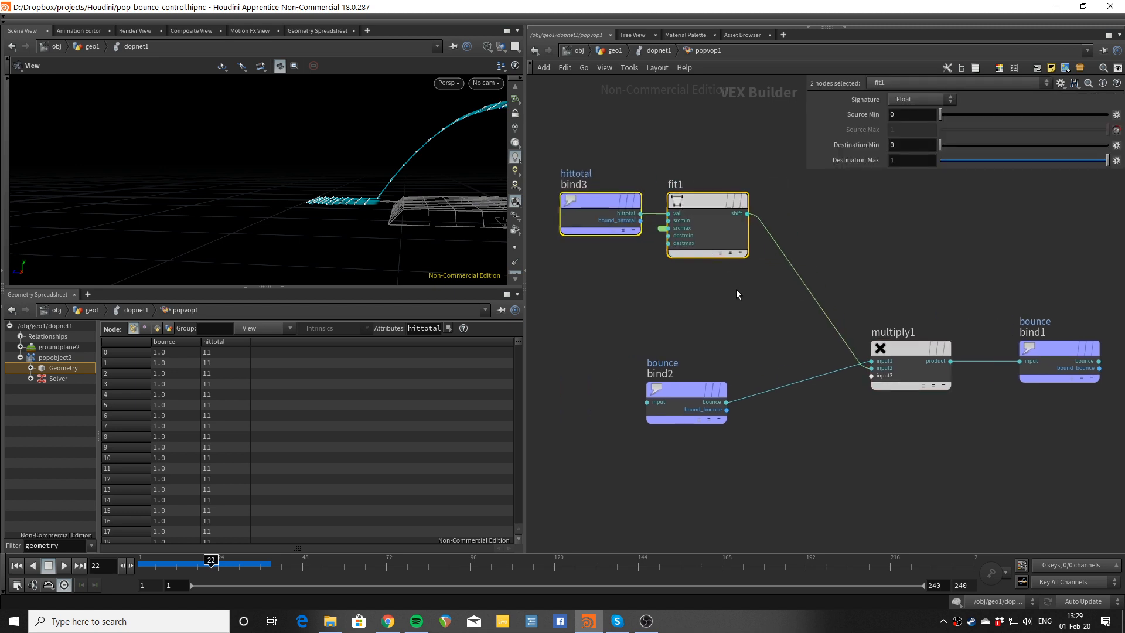
Step: Insert a Ramp Parameter node on the wire between fit1 and multiply1
{"action": "left_click", "coordinate": [779, 217]}
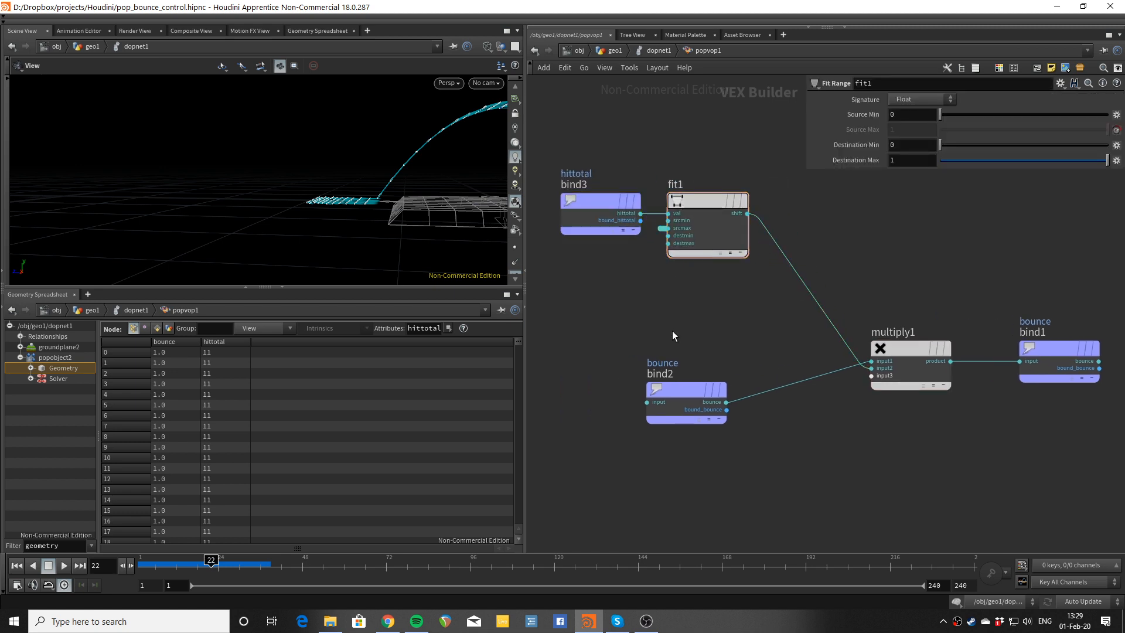
{"action": "left_click", "coordinate": [705, 207]}
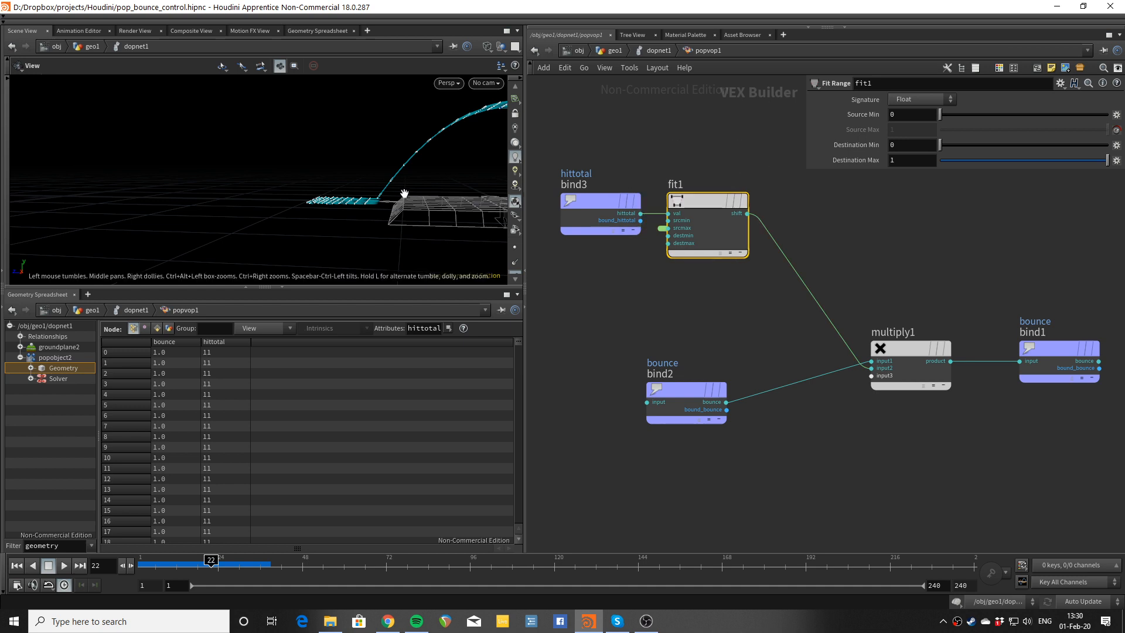
{"action": "left_click_drag", "start_coordinate": [352, 197], "coordinate": [479, 195]}
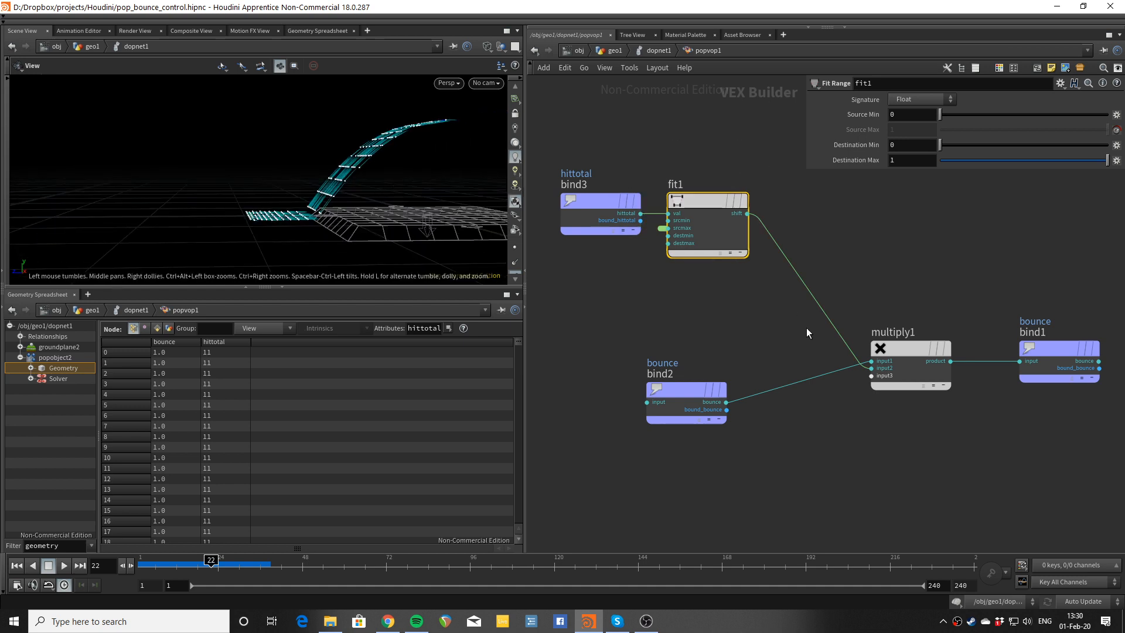
{"action": "key", "text": "Tab"}
{"action": "type", "text": "ram"}
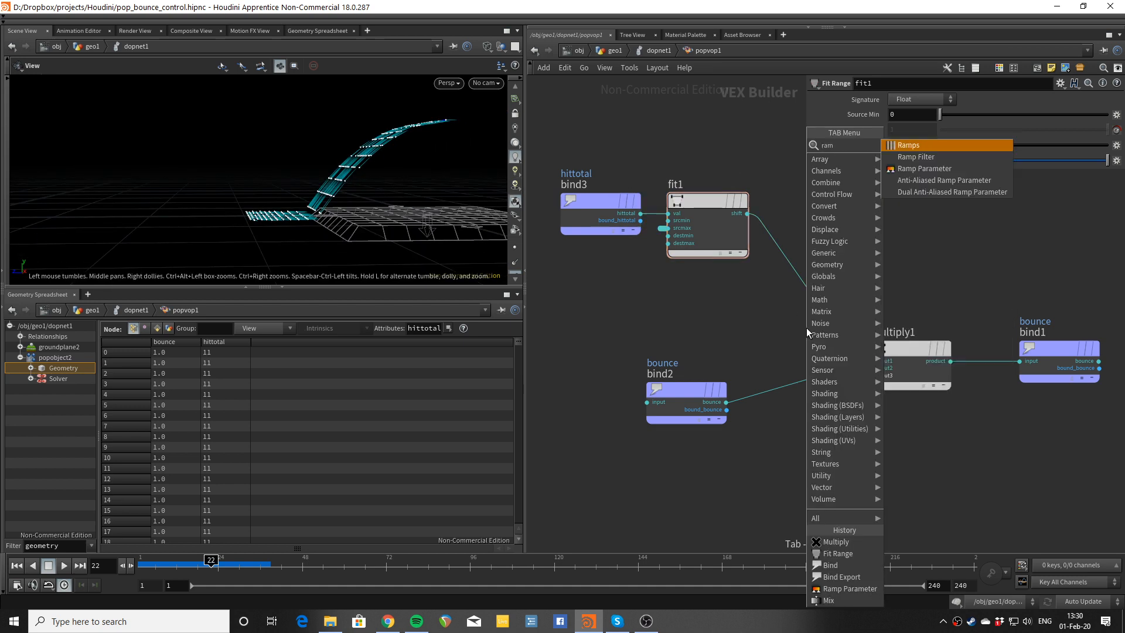
{"action": "key", "text": "Down"}
{"action": "key", "text": "Down"}
{"action": "key", "text": "Return"}
{"action": "left_click", "coordinate": [806, 329]}
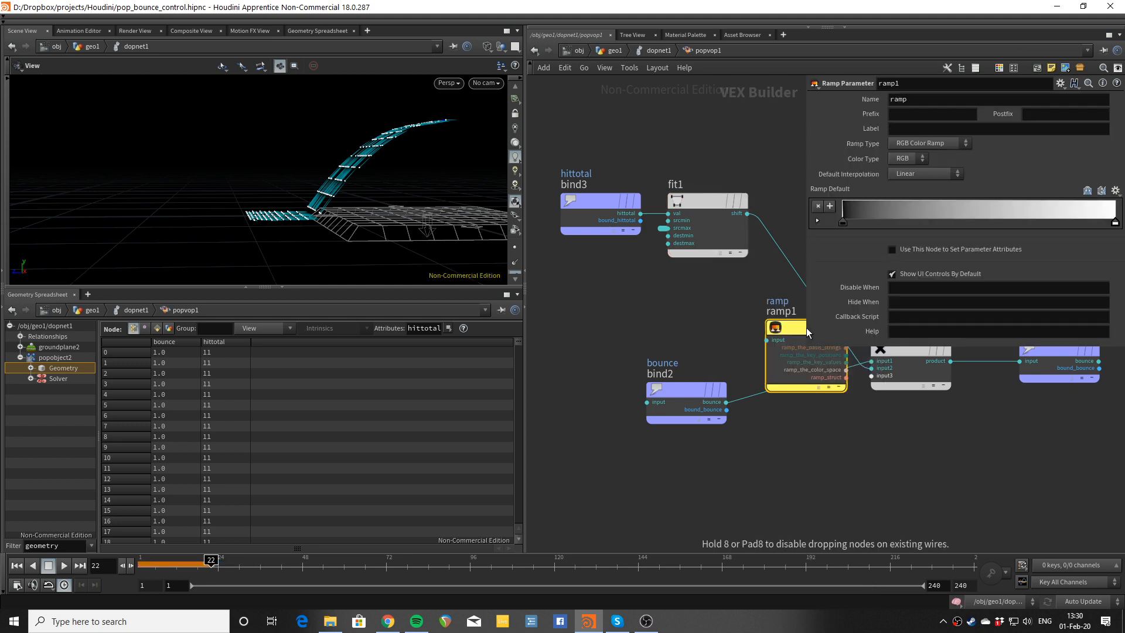
{"action": "left_click_drag", "start_coordinate": [788, 328], "coordinate": [784, 252]}
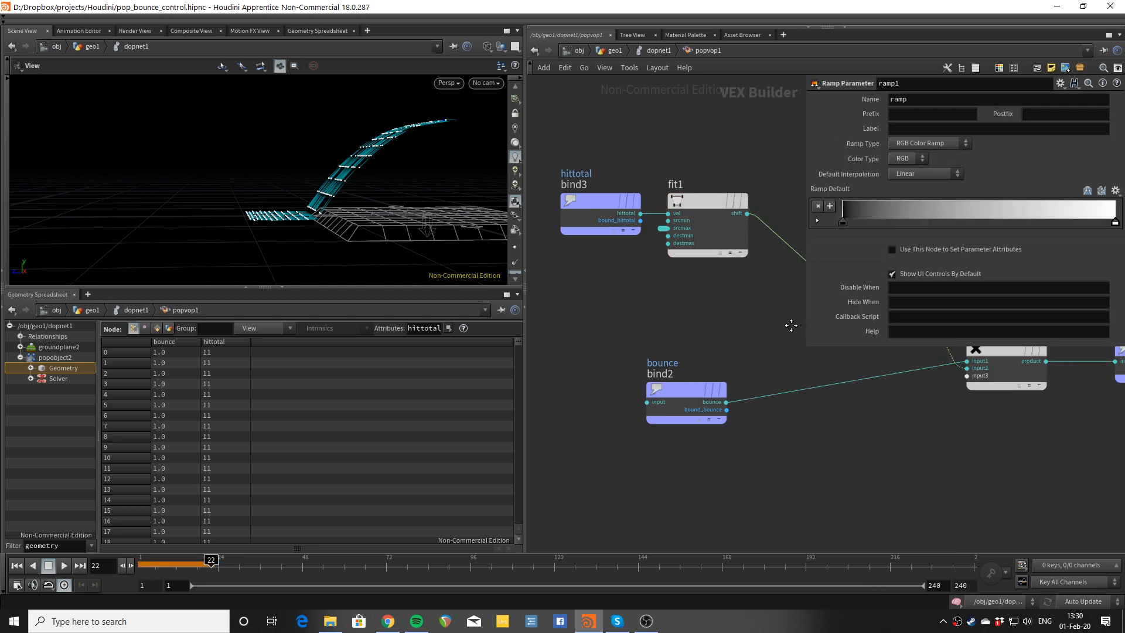
{"action": "scroll", "coordinate": [586, 359], "scroll_direction": "down", "scroll_amount": 1}
{"action": "middle_click_drag", "start_coordinate": [791, 326], "coordinate": [665, 347]}
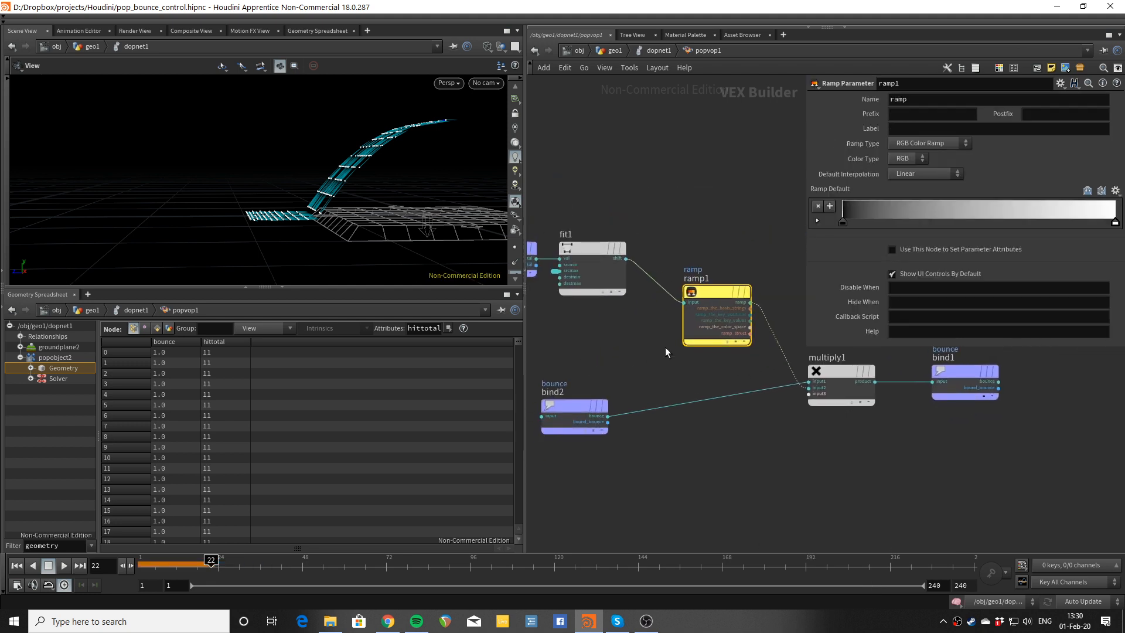
Step: Set ramp1's type to Spline Ramp (float) and its label to "bounce over number of hits"
{"action": "left_click", "coordinate": [918, 143]}
{"action": "left_click", "coordinate": [913, 162]}
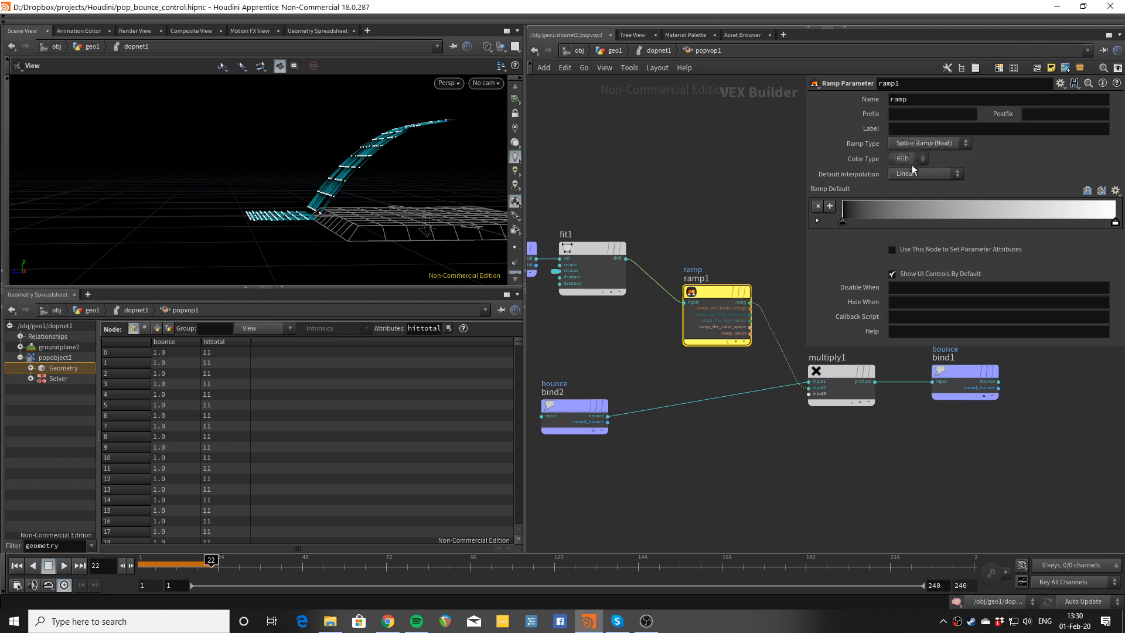
{"action": "left_click", "coordinate": [898, 129]}
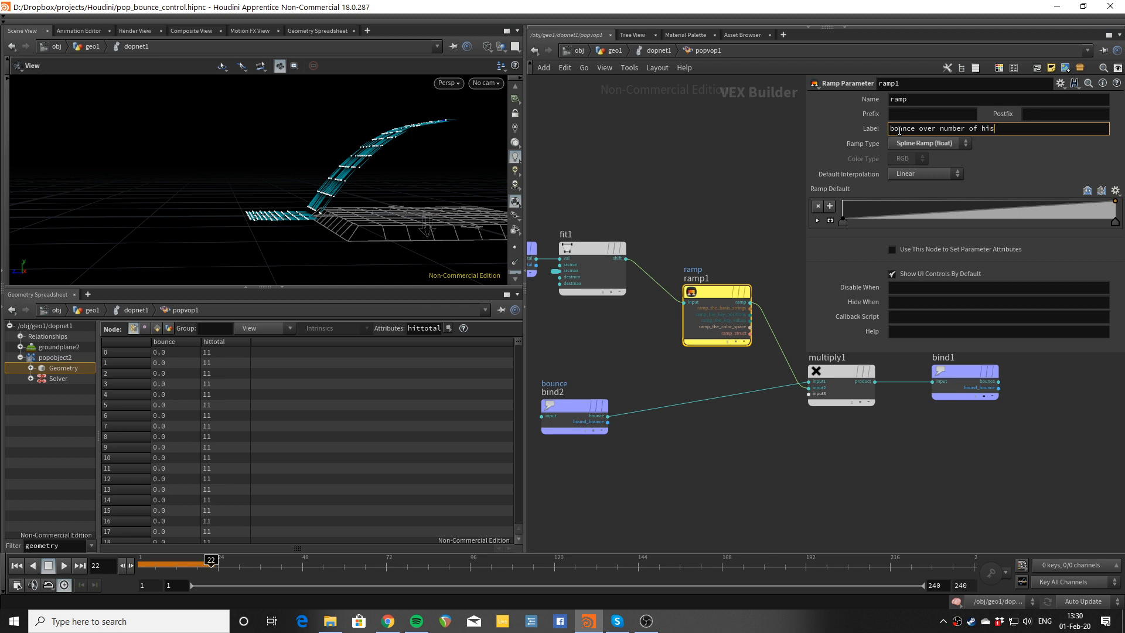
{"action": "key", "text": "Return"}
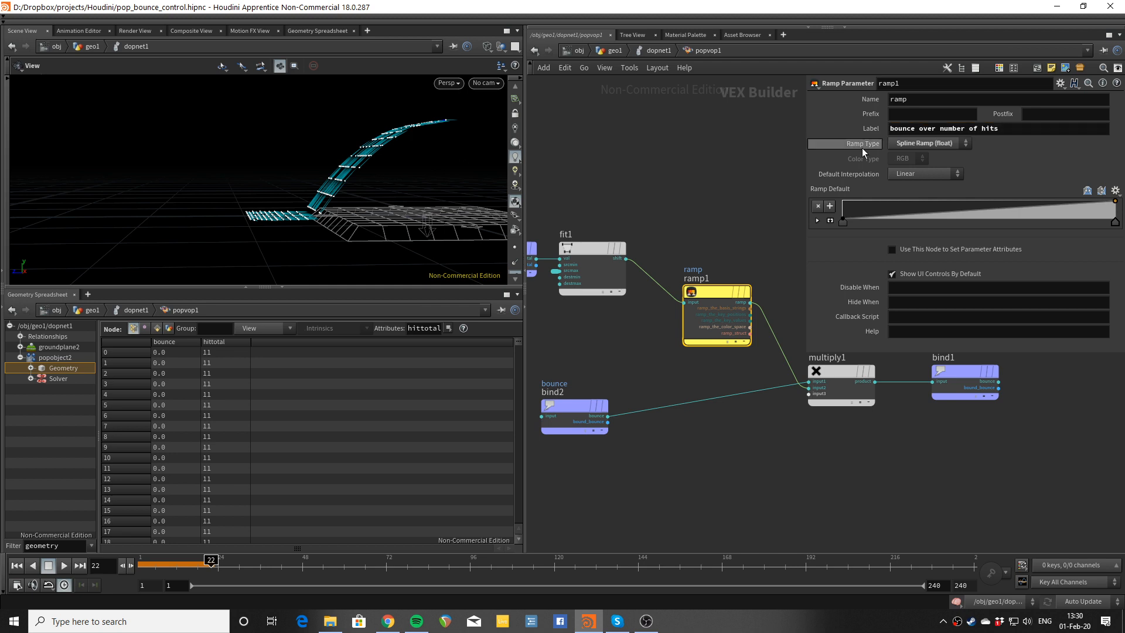
Step: Leave the popvop1 network and return to dopnet1
{"action": "scroll", "coordinate": [685, 197], "scroll_direction": "down", "scroll_amount": 2}
{"action": "middle_click_drag", "start_coordinate": [686, 196], "coordinate": [656, 202]}
{"action": "scroll", "coordinate": [623, 387], "scroll_direction": "up", "scroll_amount": 4}
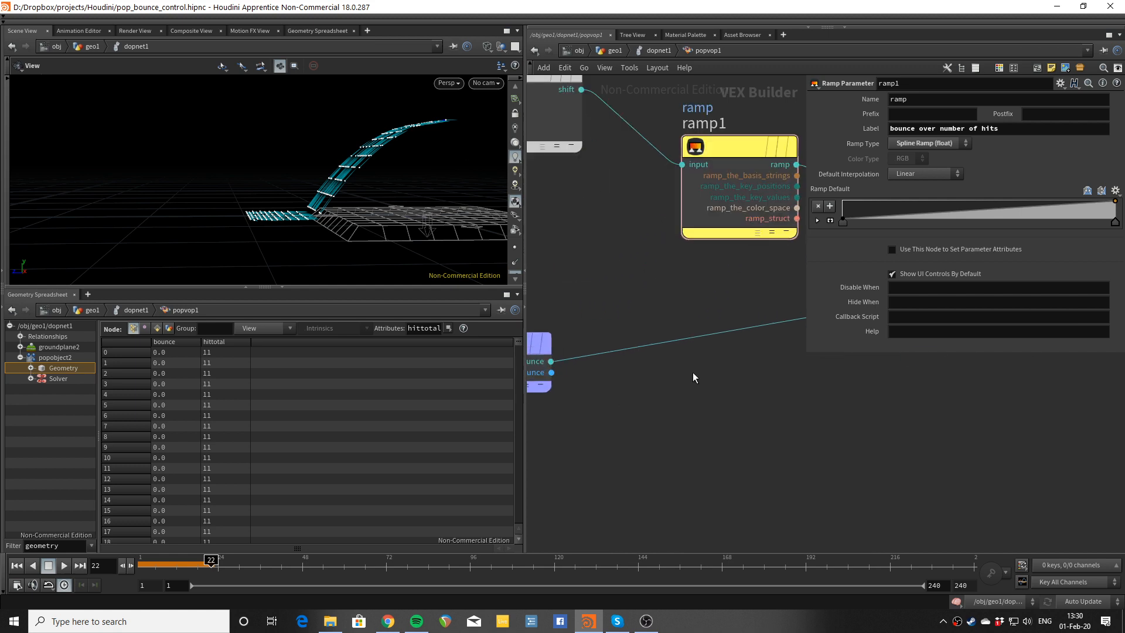
{"action": "scroll", "coordinate": [691, 373], "scroll_direction": "down", "scroll_amount": 3}
{"action": "left_click", "coordinate": [657, 51]}
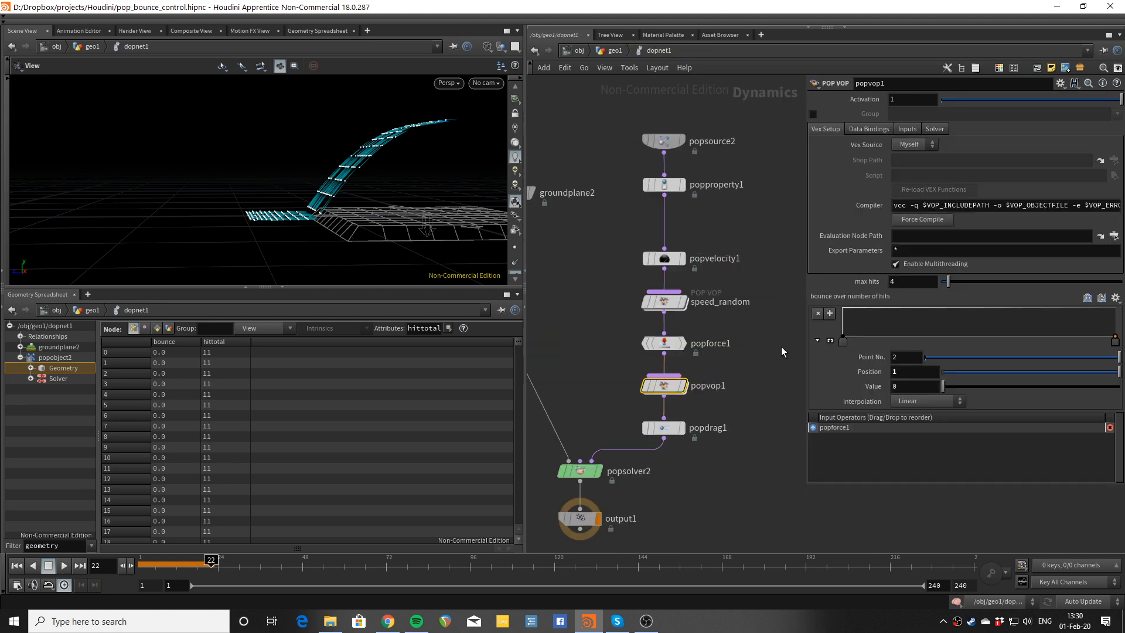
{"action": "left_click_drag", "start_coordinate": [1114, 341], "coordinate": [1107, 345]}
{"action": "right_click", "coordinate": [1109, 346]}
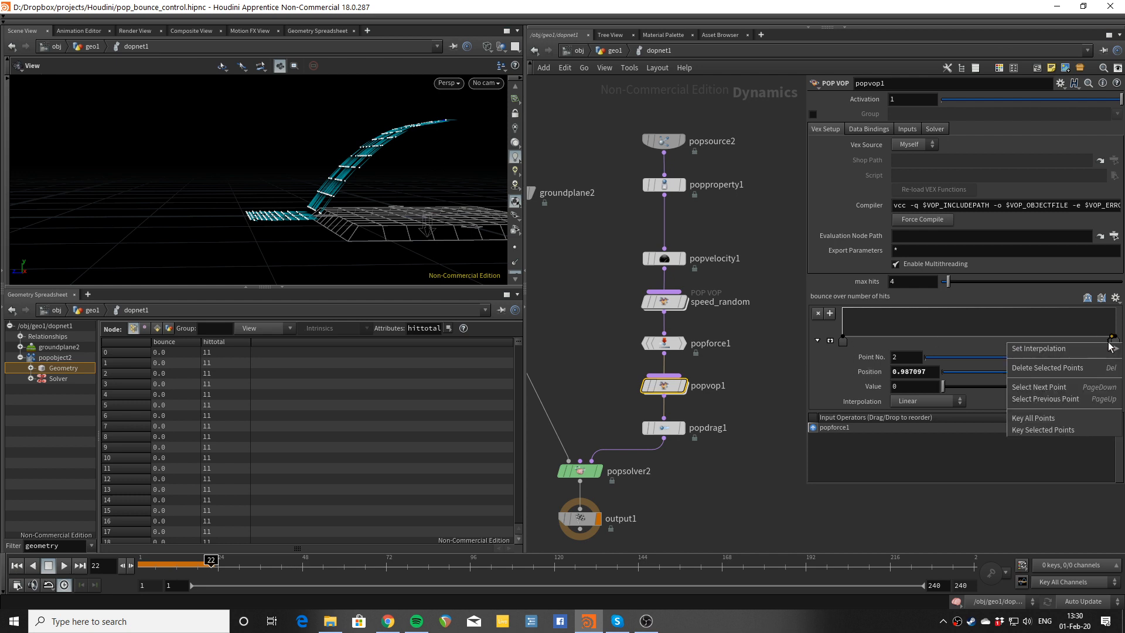
{"action": "left_click", "coordinate": [1063, 368]}
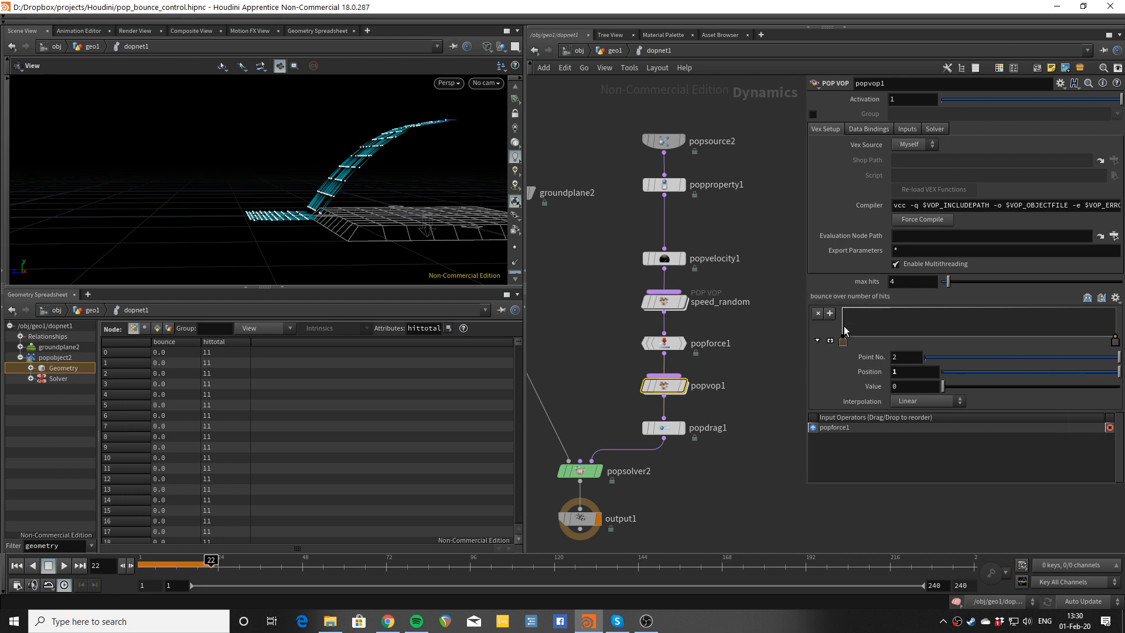
Step: Set the value of the first point in popvop1's bounce over number of hits ramp to 1
{"action": "left_click", "coordinate": [842, 342]}
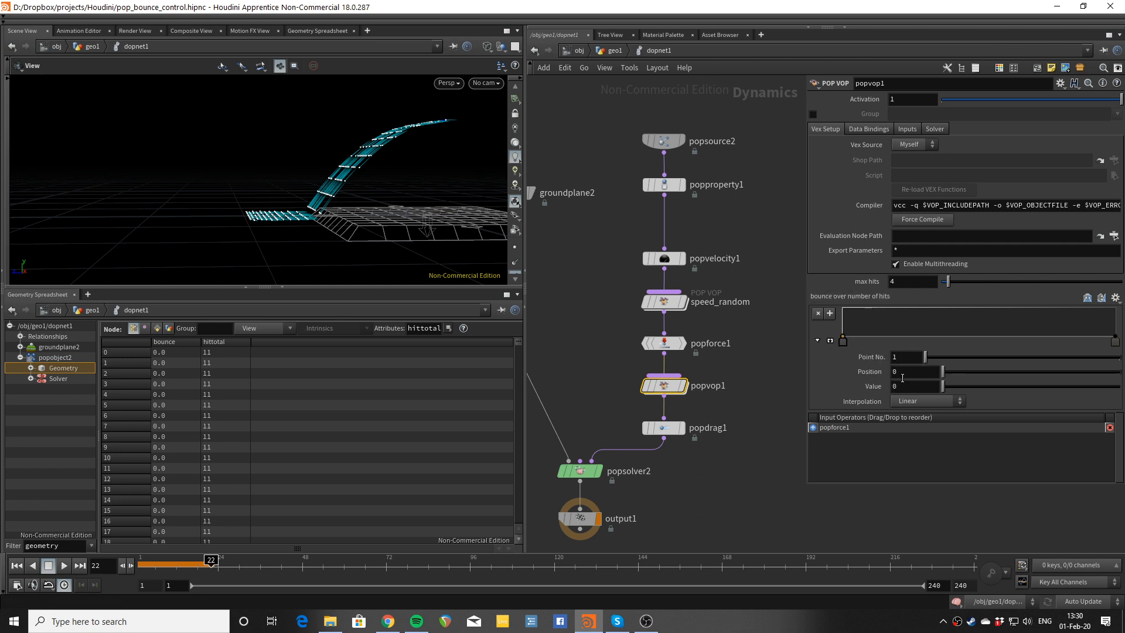
{"action": "left_click_drag", "start_coordinate": [913, 385], "coordinate": [877, 381]}
{"action": "type", "text": "1"}
{"action": "key", "text": "Return"}
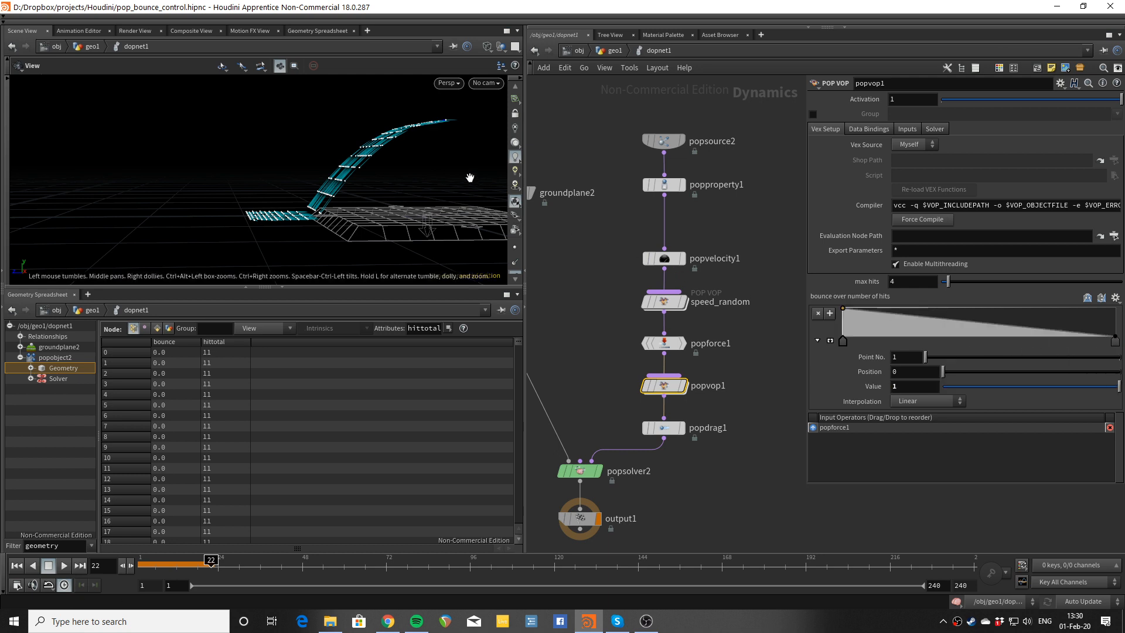
Step: Replay the simulation from the start to frame 141 and inspect the particle trail from a level side angle
{"action": "key", "text": "ctrl+Up"}
{"action": "key", "text": "Up"}
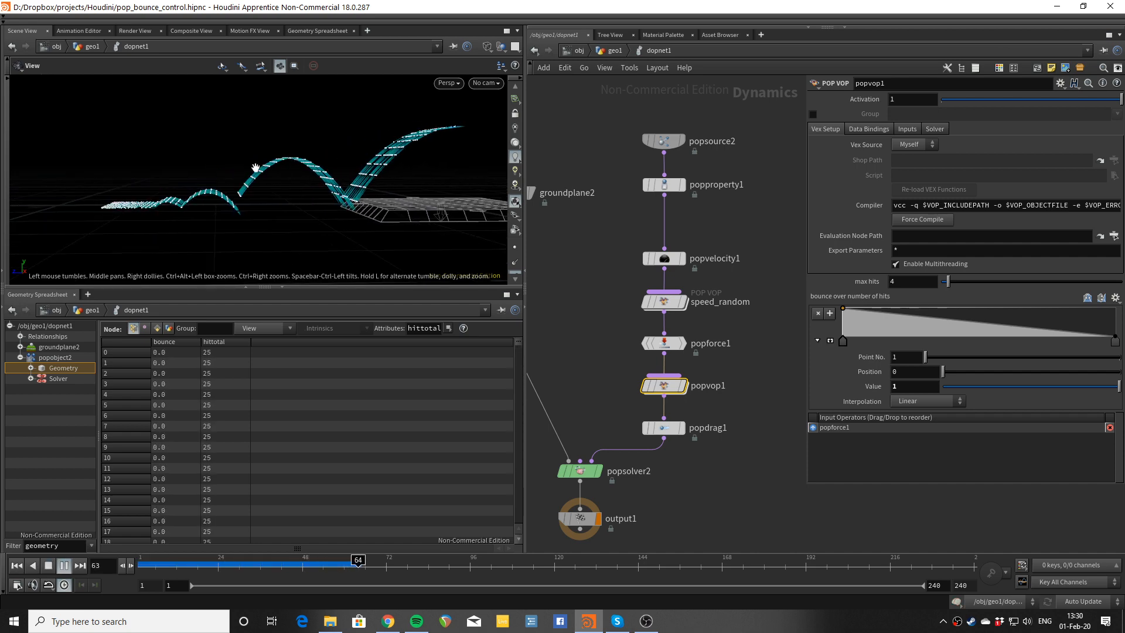
{"action": "left_click_drag", "start_coordinate": [252, 169], "coordinate": [188, 209]}
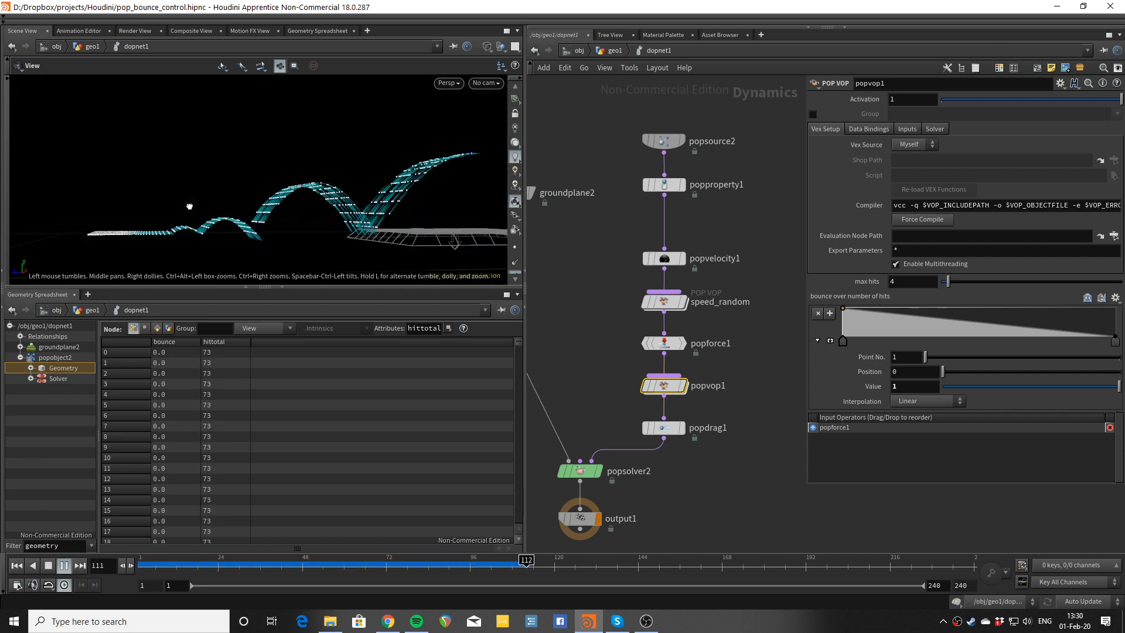
{"action": "key", "text": "Up"}
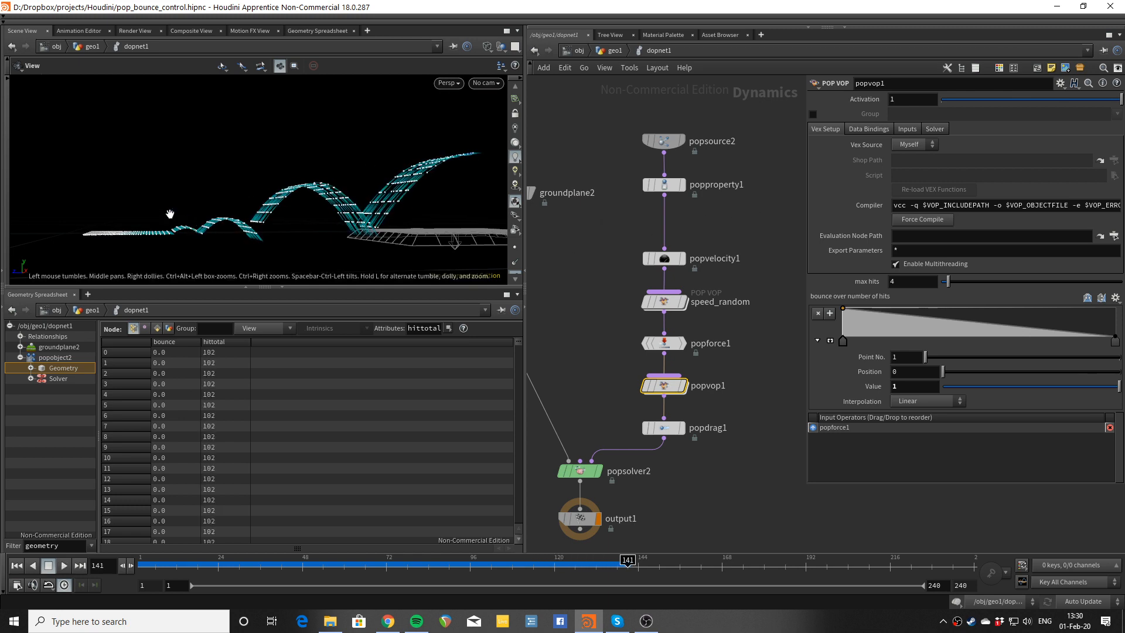
{"action": "left_click_drag", "start_coordinate": [169, 215], "coordinate": [173, 229]}
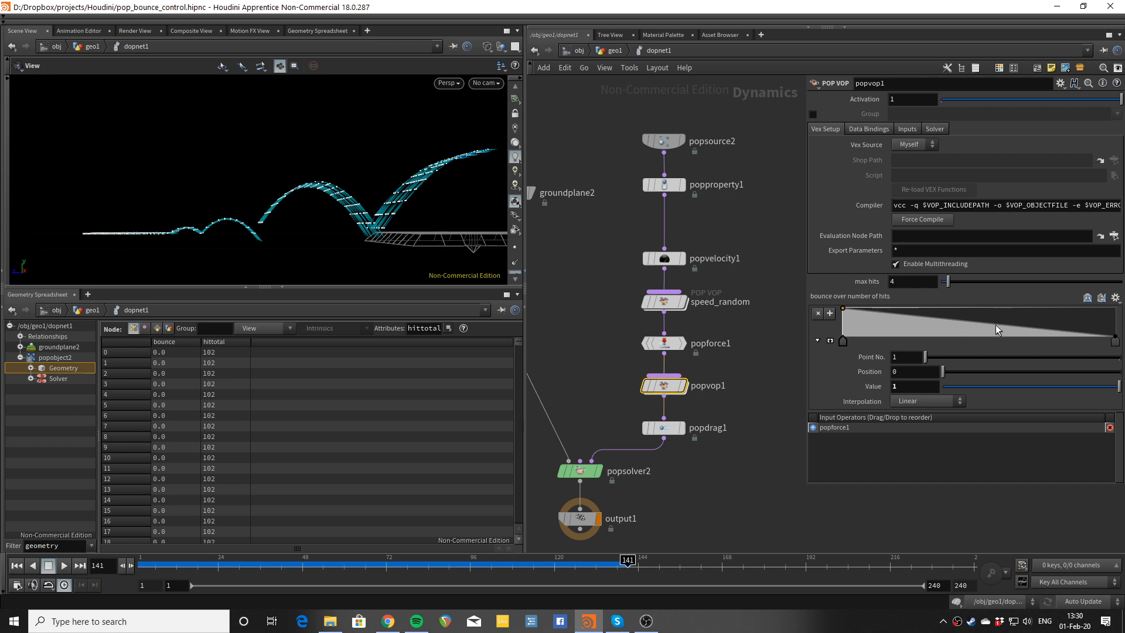
Step: Add a bounce ramp point at position about 0.86, value about 0.94, and replay the simulation from the start twice, stopping at frame 62
{"action": "left_click_drag", "start_coordinate": [996, 324], "coordinate": [1077, 311]}
{"action": "key", "text": "ctrl+Up"}
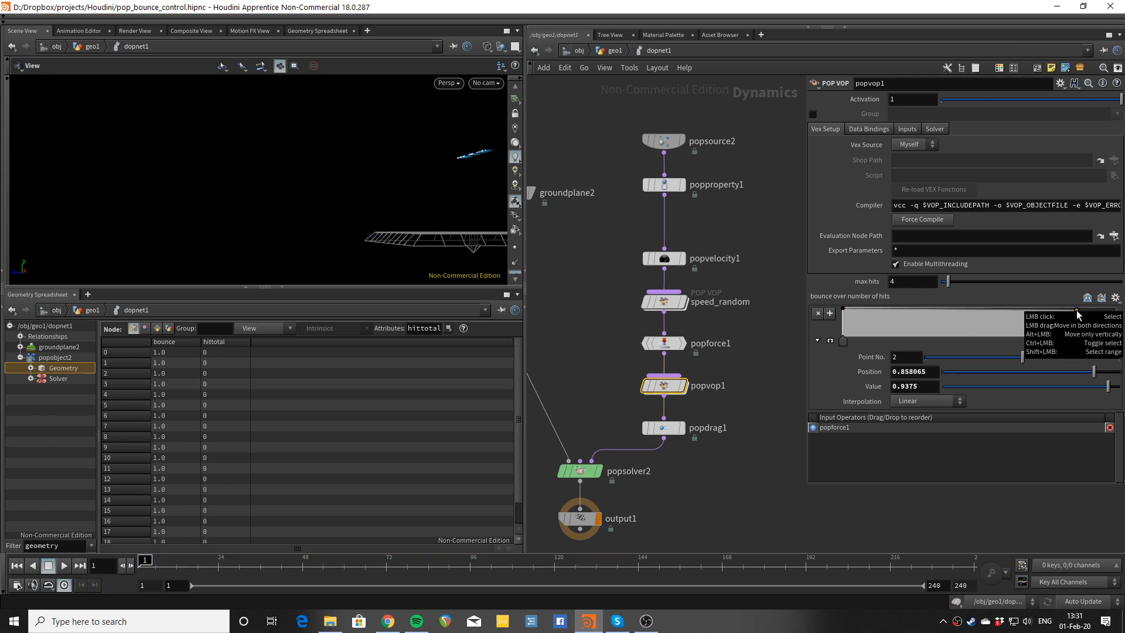
{"action": "key", "text": "Up"}
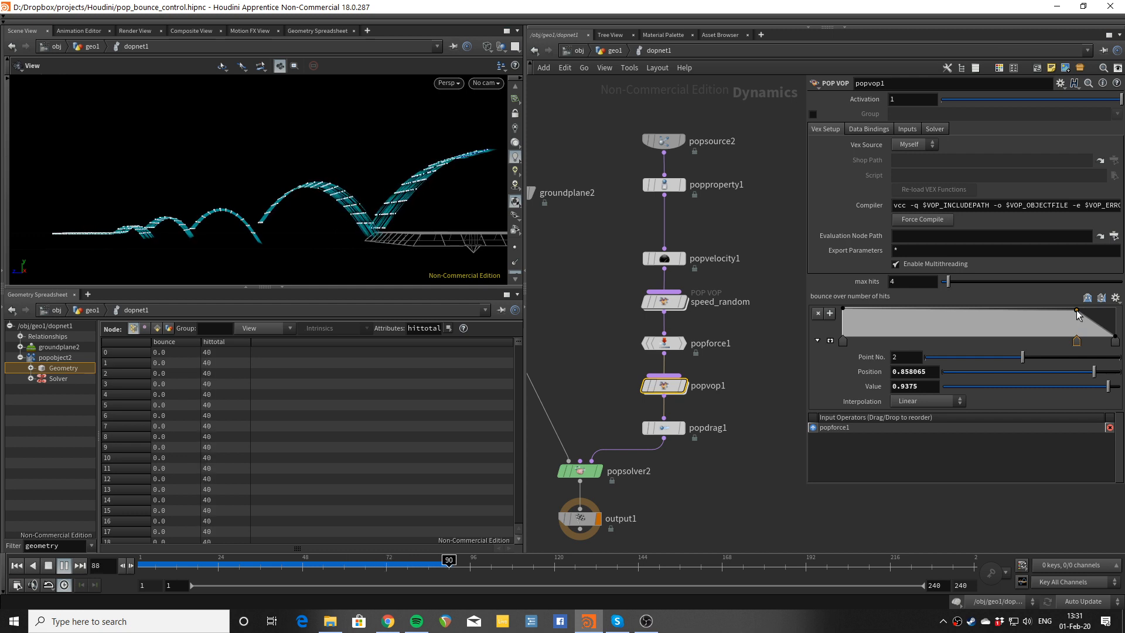
{"action": "key", "text": "Up"}
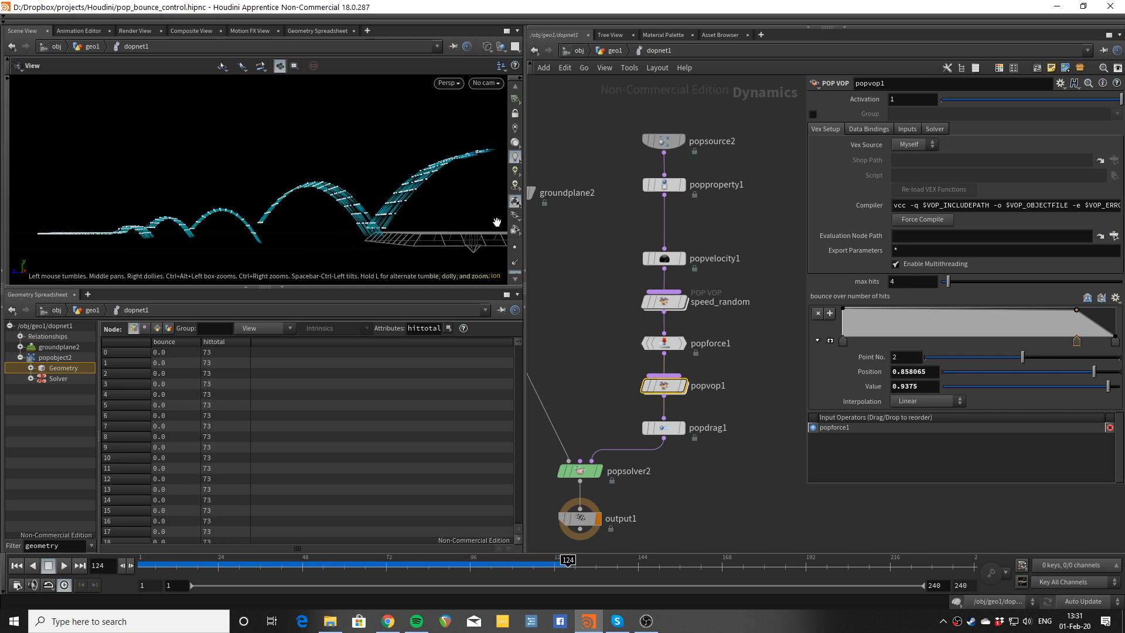
{"action": "key", "text": "ctrl+Up"}
{"action": "key", "text": "Up"}
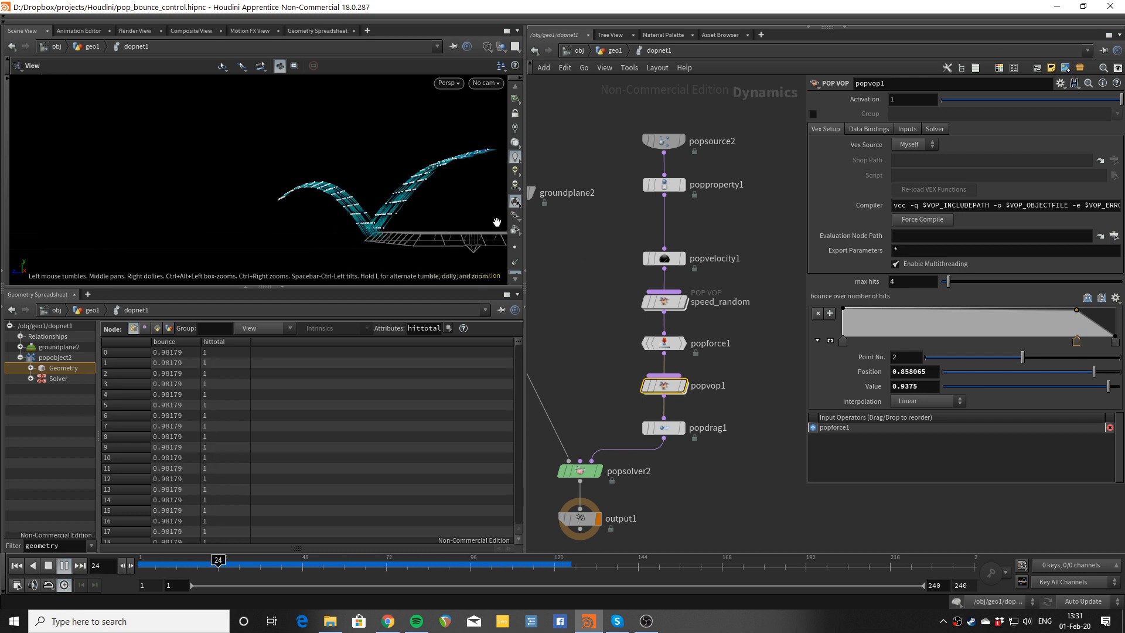
{"action": "key", "text": "Up"}
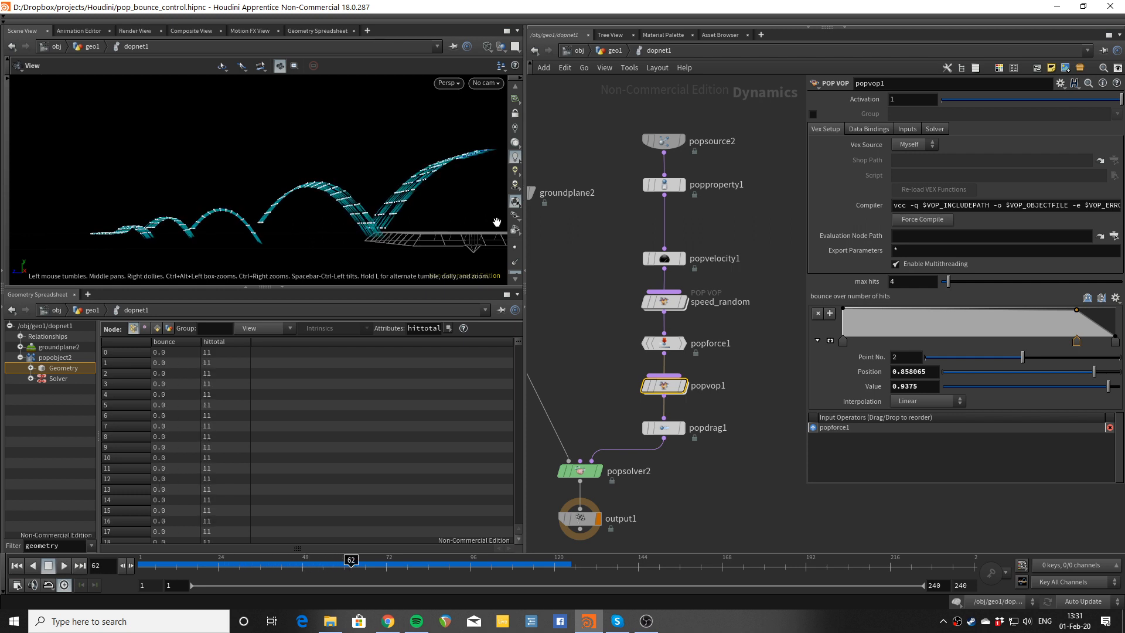
Step: Move the middle bounce ramp point to position about 0.06, value about 0.17, and replay the simulation from the start to frame 16
{"action": "left_click_drag", "start_coordinate": [1076, 311], "coordinate": [859, 331]}
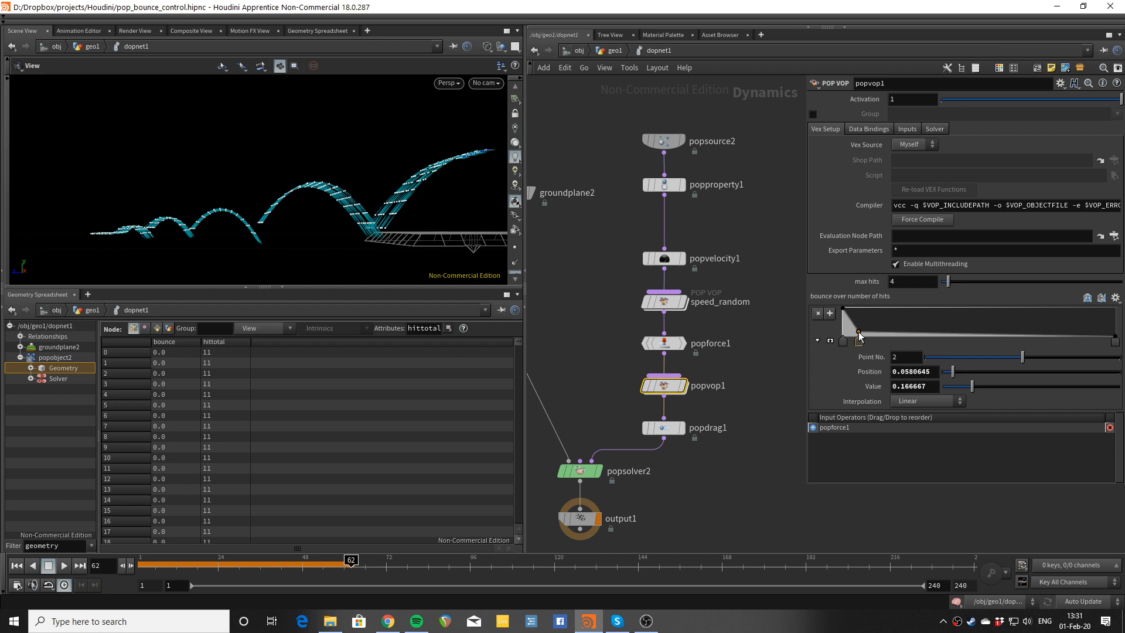
{"action": "key", "text": "ctrl+Up"}
{"action": "key", "text": "Up"}
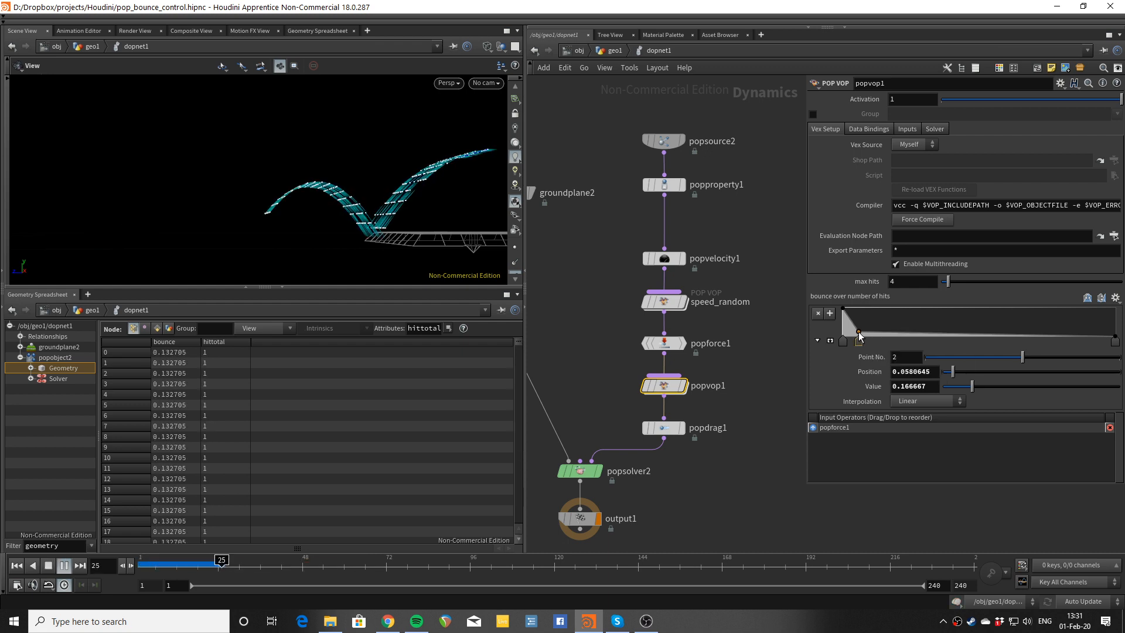
{"action": "key", "text": "ctrl+Up"}
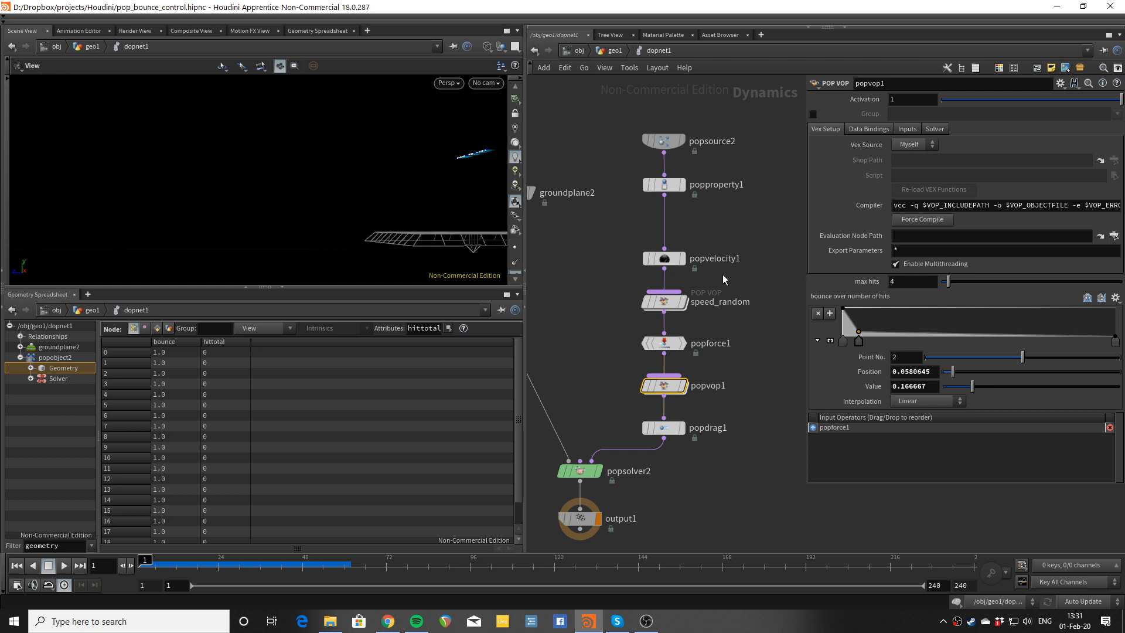
{"action": "key", "text": "Up"}
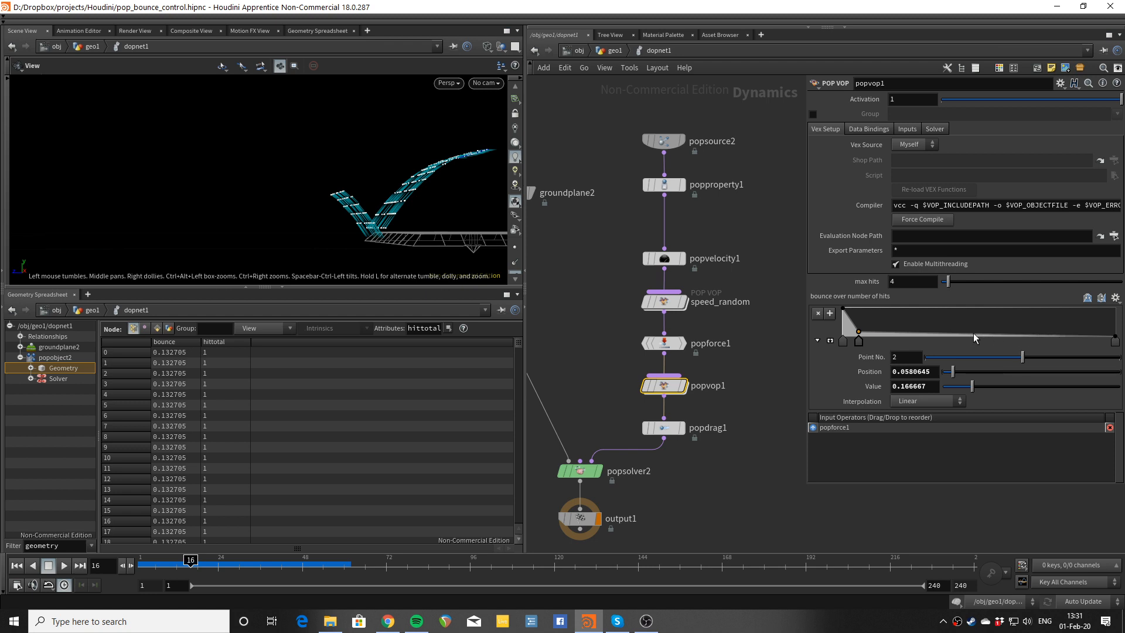
Step: Shift the middle bounce ramp point to position about 0.31 and play the simulation to frame 46
{"action": "left_click_drag", "start_coordinate": [894, 343], "coordinate": [929, 342]}
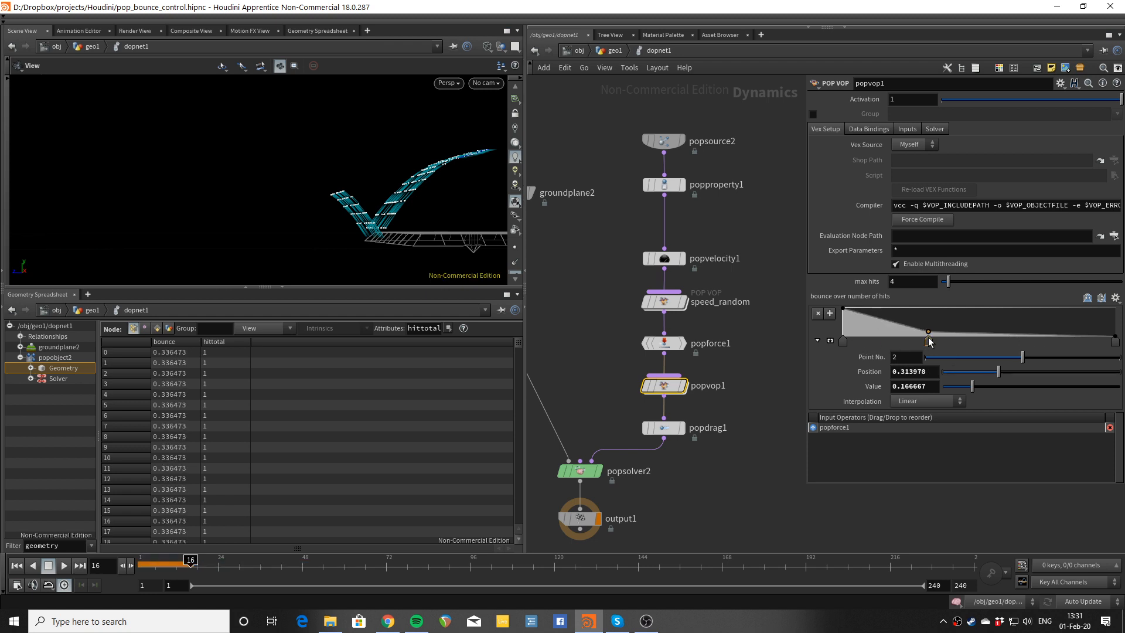
{"action": "key", "text": "Up"}
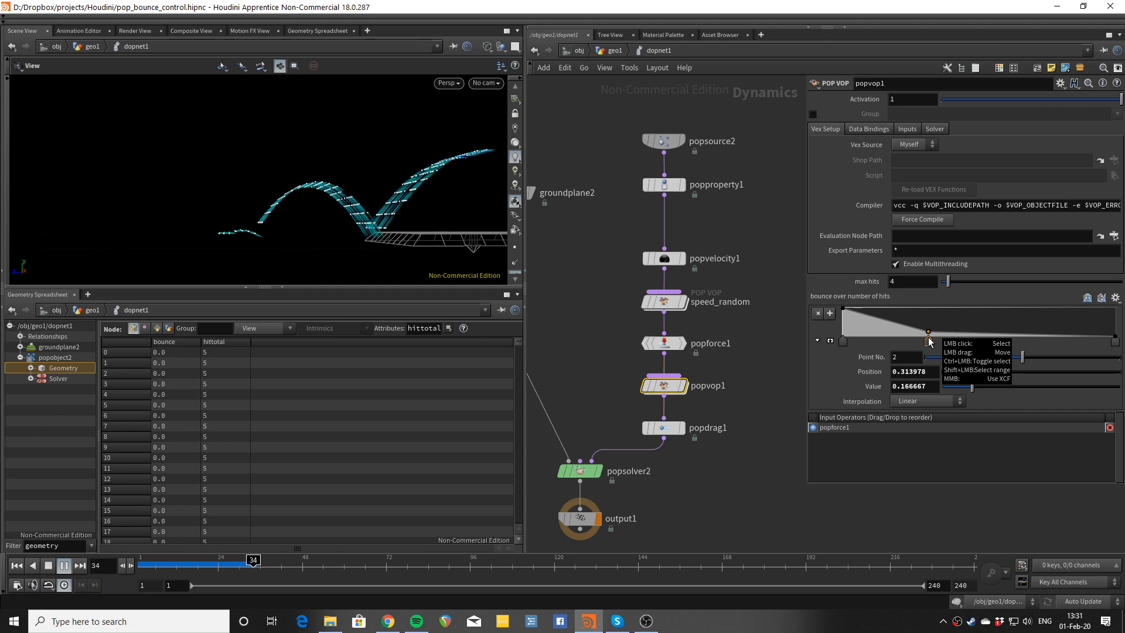
{"action": "key", "text": "Up"}
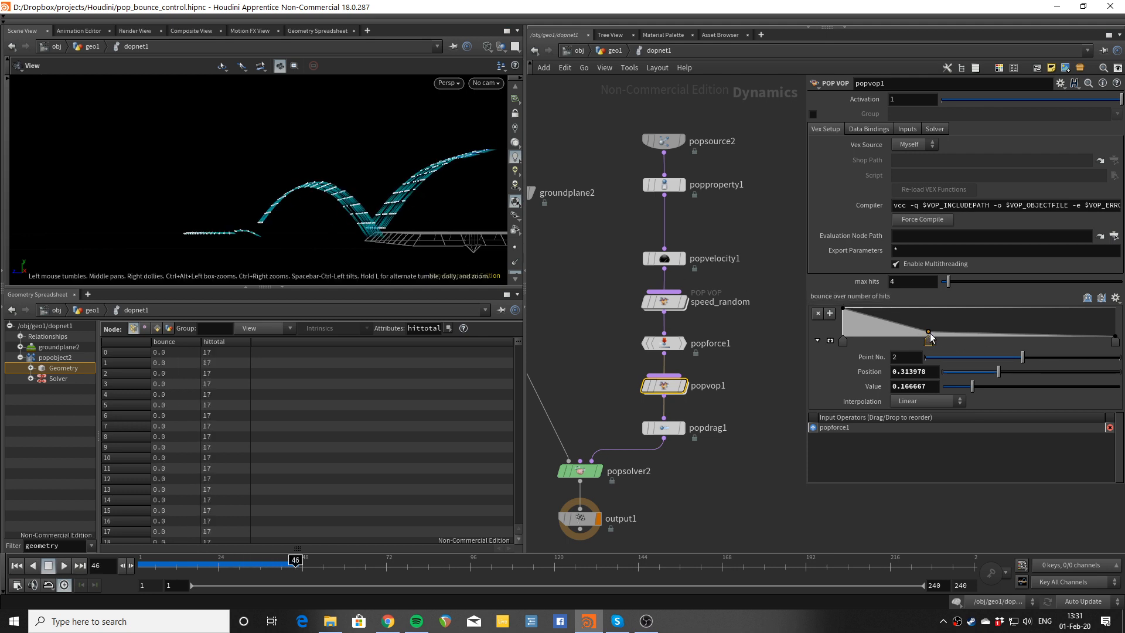
Step: Shift the middle bounce ramp point to position about 0.10 and replay the simulation from the start, comparing bounce with hittotal
{"action": "left_click_drag", "start_coordinate": [930, 333], "coordinate": [871, 332]}
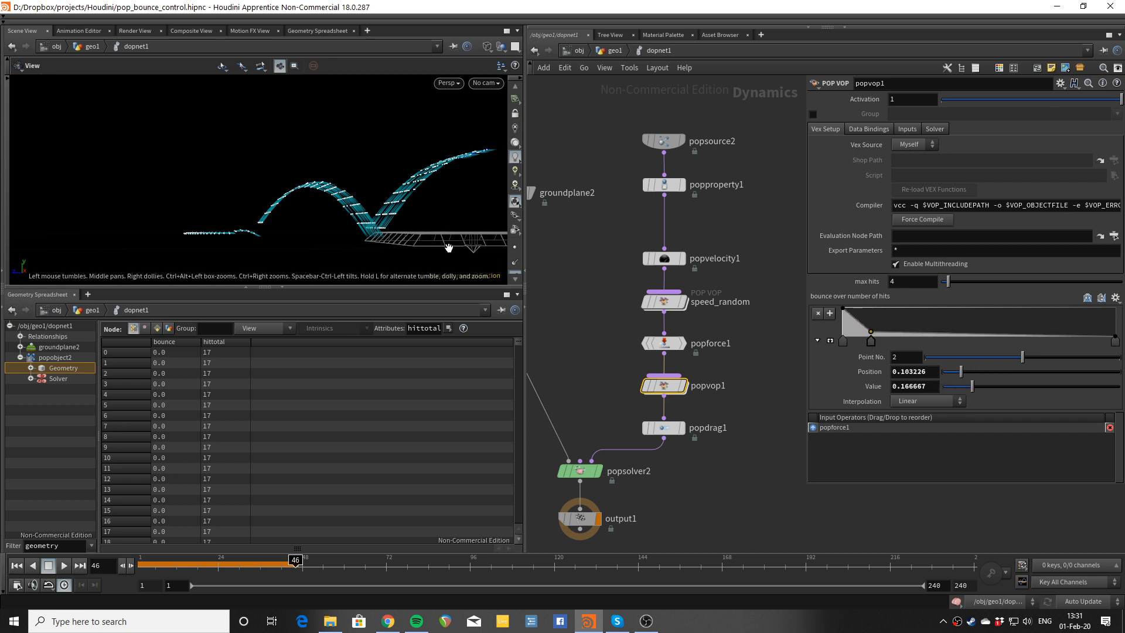
{"action": "key", "text": "ctrl+Up"}
{"action": "key", "text": "Up"}
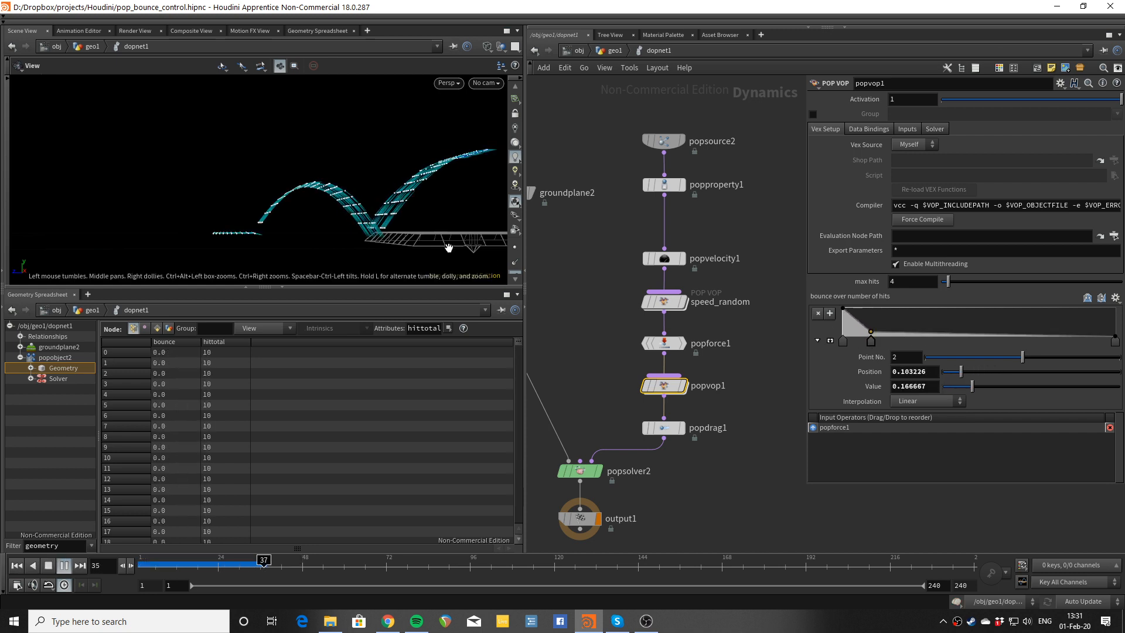
{"action": "key", "text": "ctrl+Up"}
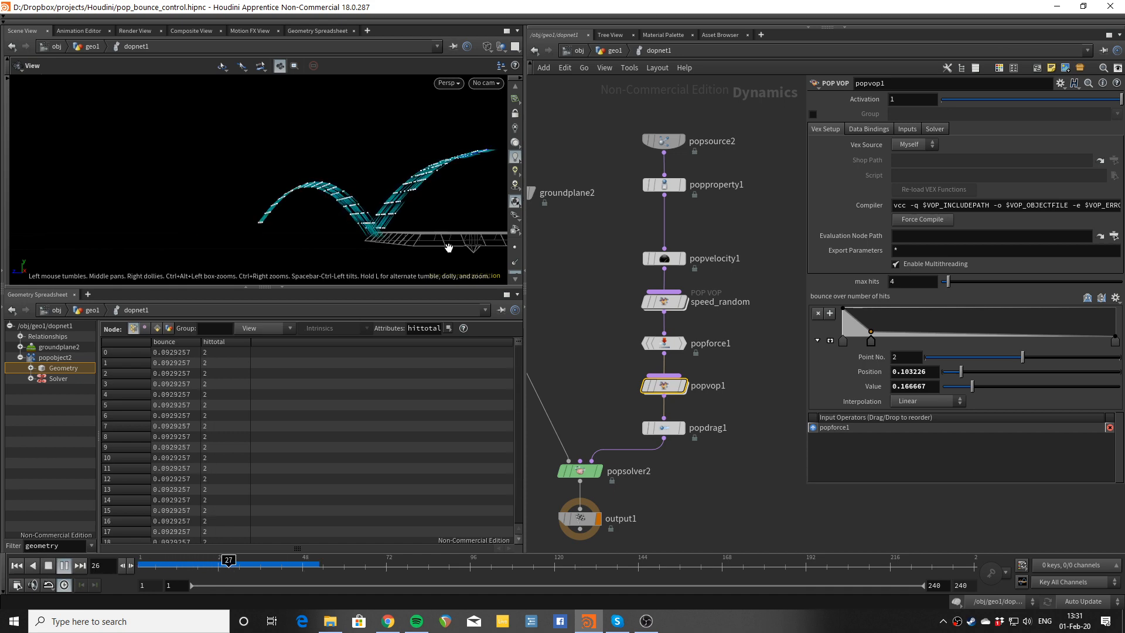
Step: Replay the simulation from the start to frame 40 and inspect the particle bounces
{"action": "left_click_drag", "start_coordinate": [452, 246], "coordinate": [348, 218]}
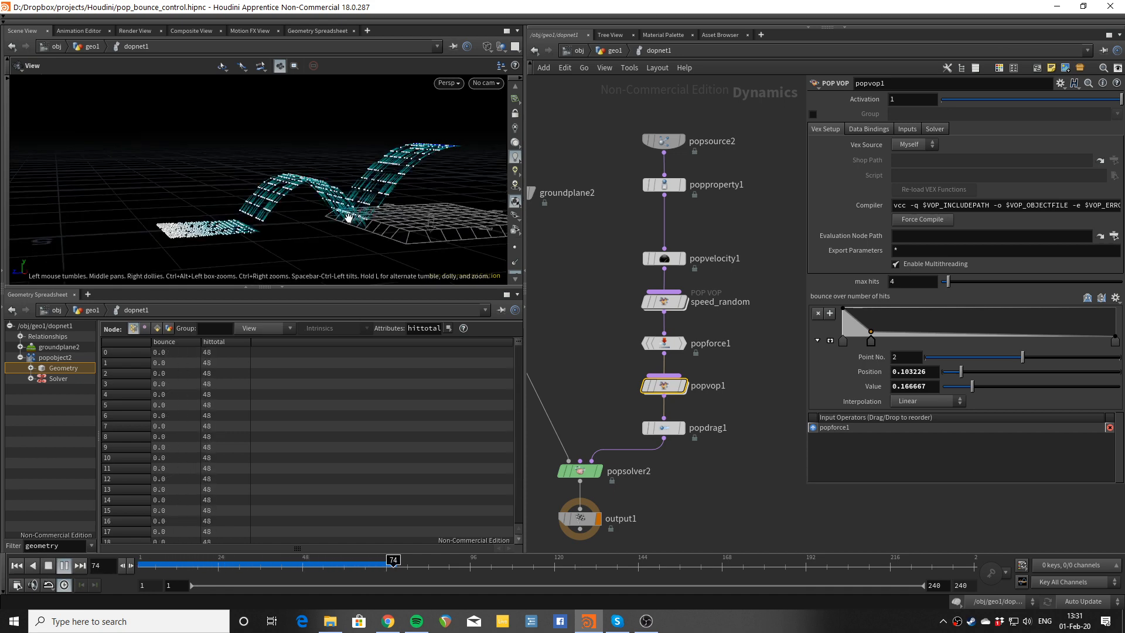
{"action": "key", "text": "ctrl+Up"}
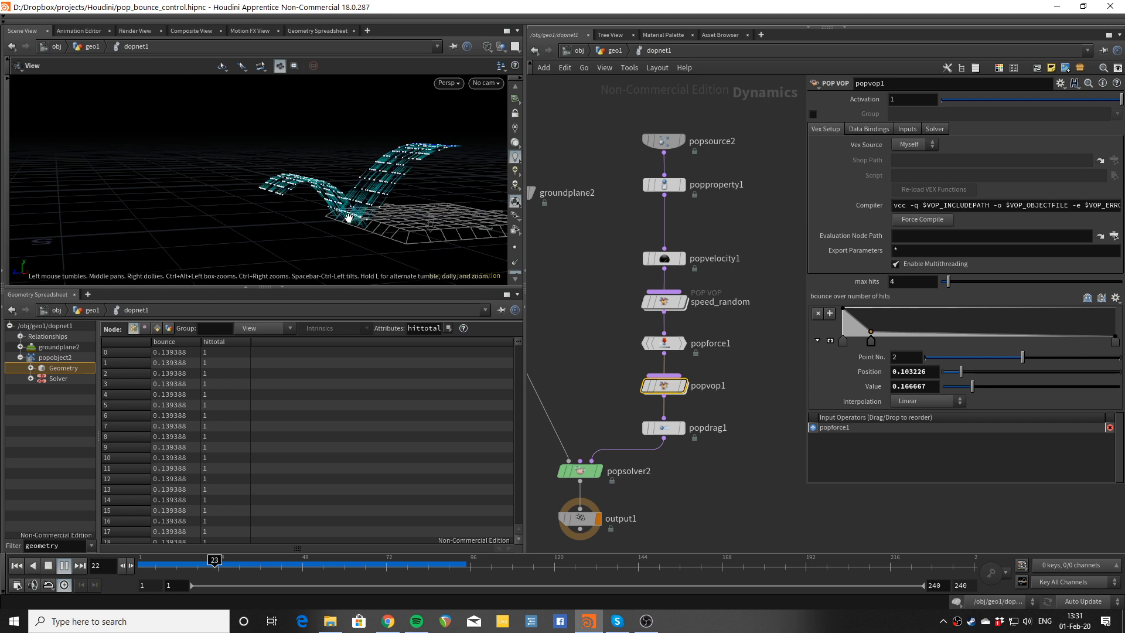
{"action": "key", "text": "Up"}
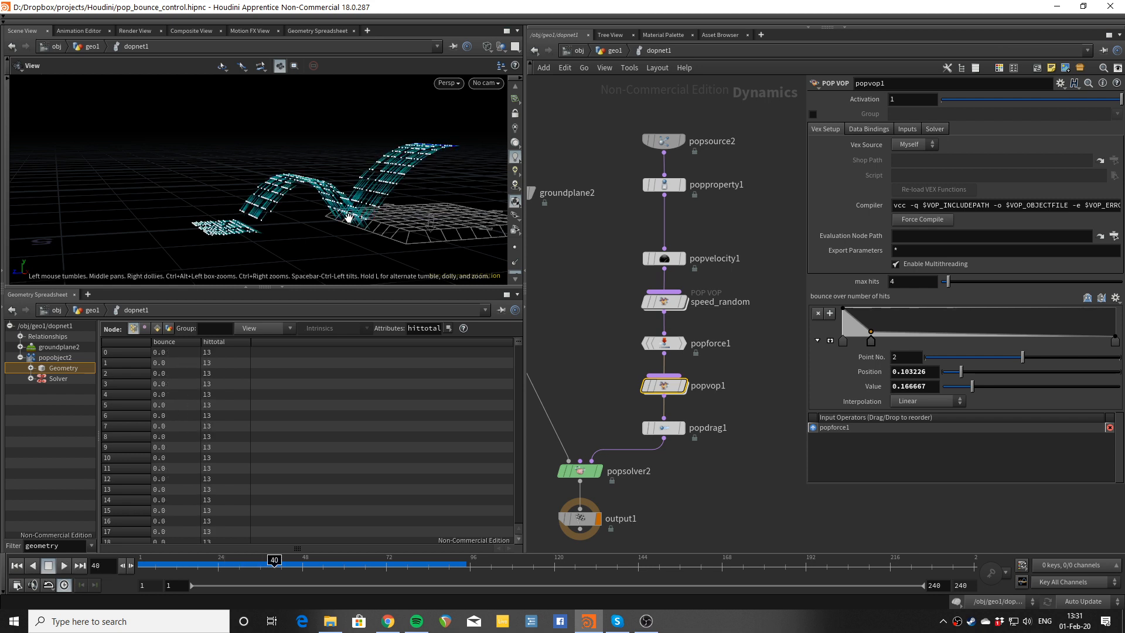
Step: Set the air resistance of popdrag1 to 6 and replay the simulation from the start to frame 50
{"action": "left_click", "coordinate": [667, 431]}
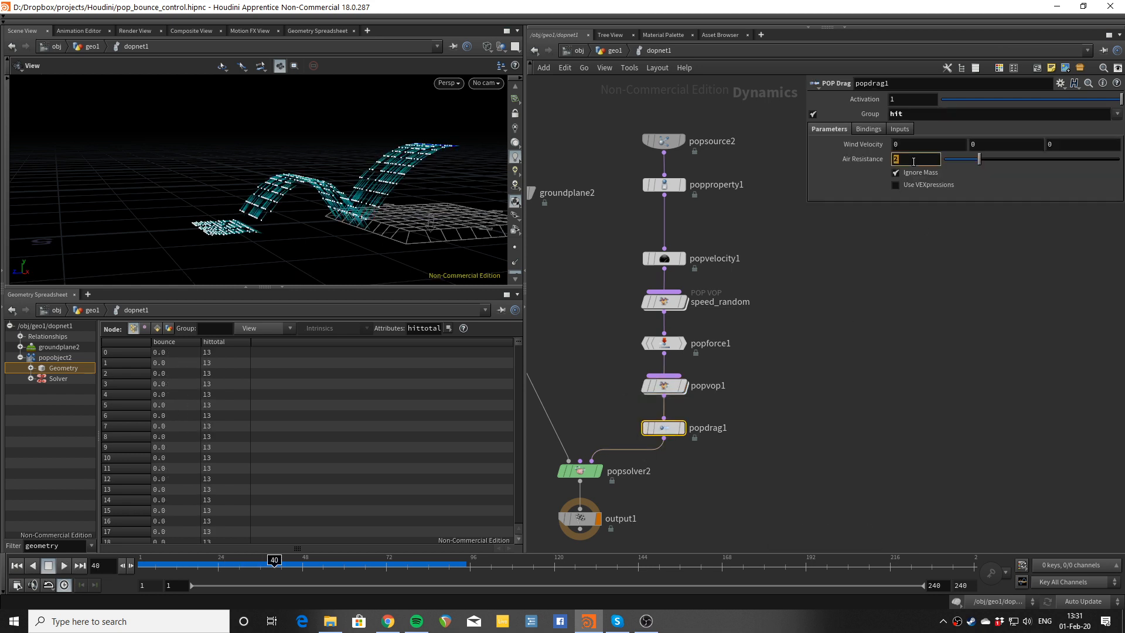
{"action": "key", "text": "Return"}
{"action": "key", "text": "ctrl+Up"}
{"action": "key", "text": "Up"}
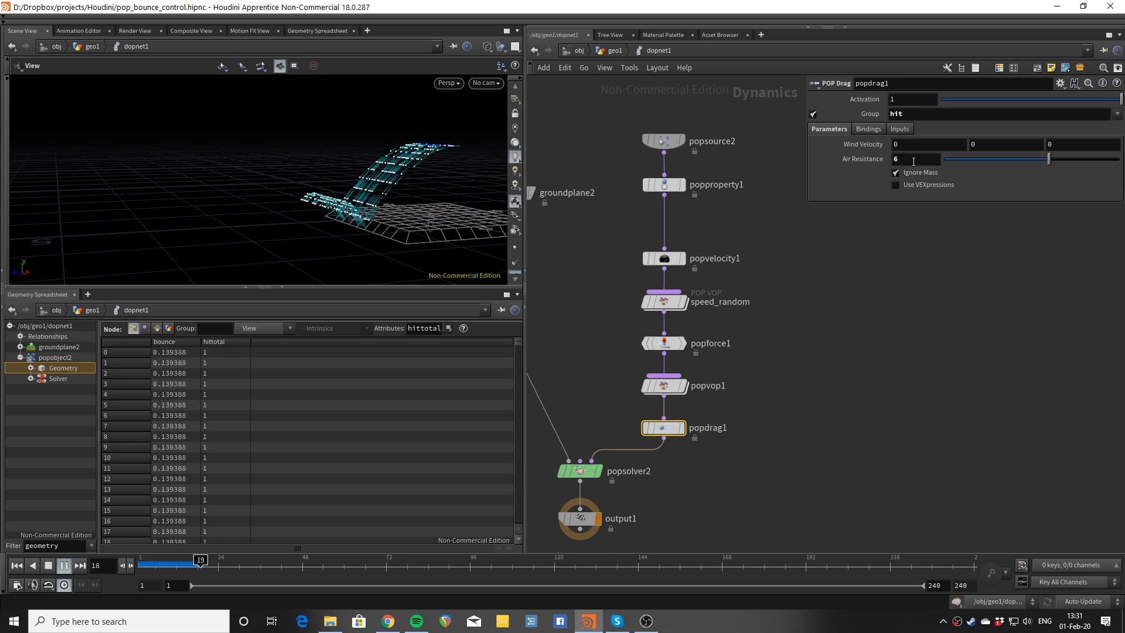
{"action": "key", "text": "Up"}
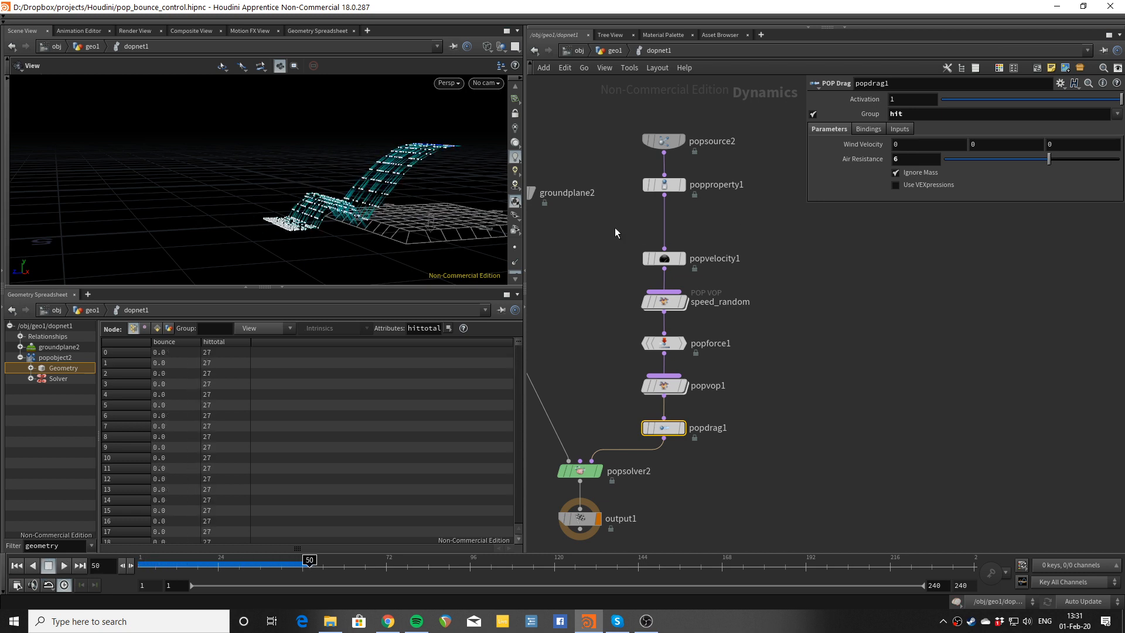
{"action": "left_click_drag", "start_coordinate": [423, 216], "coordinate": [389, 194]}
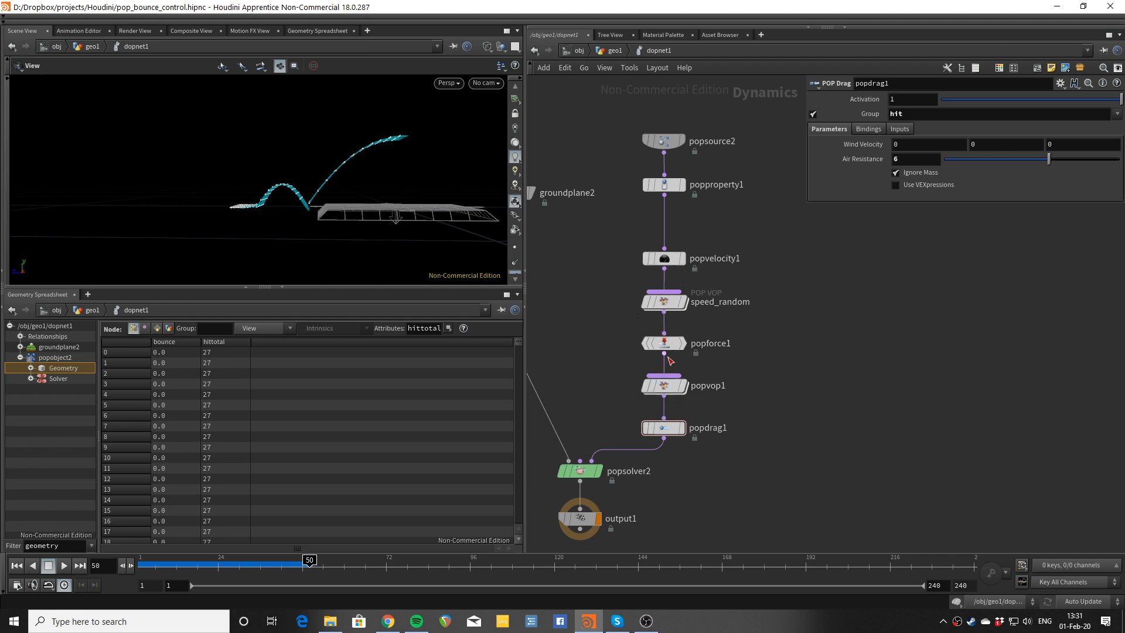
Step: Show the parameters of popvop1 and replay the simulation to frame 34 to check the bounce falloff
{"action": "left_click", "coordinate": [664, 386]}
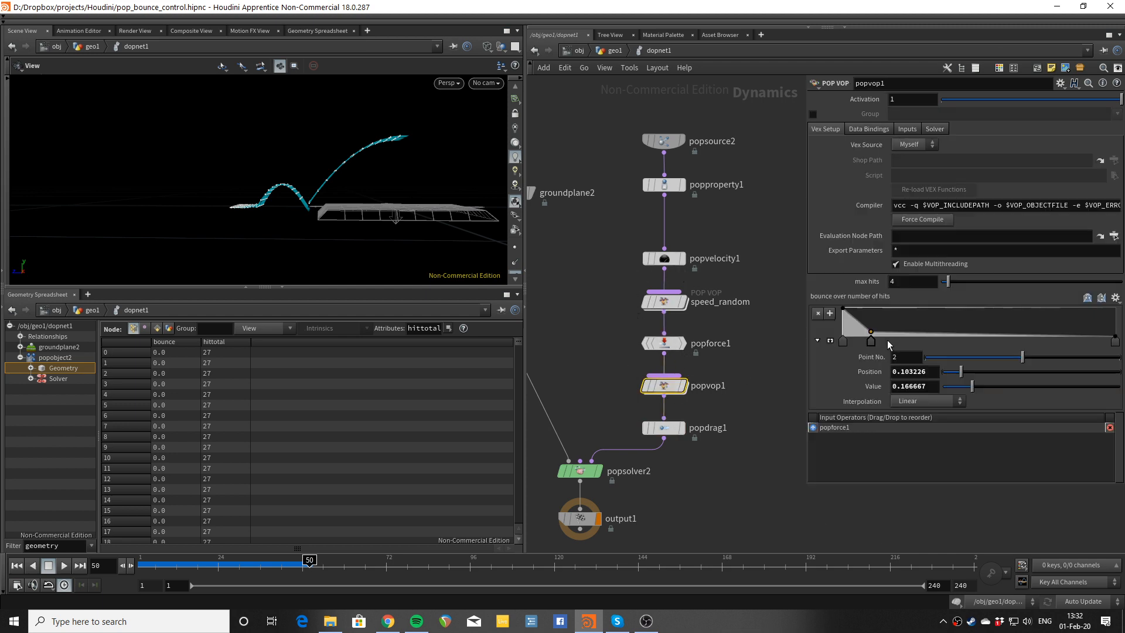
{"action": "key", "text": "Up"}
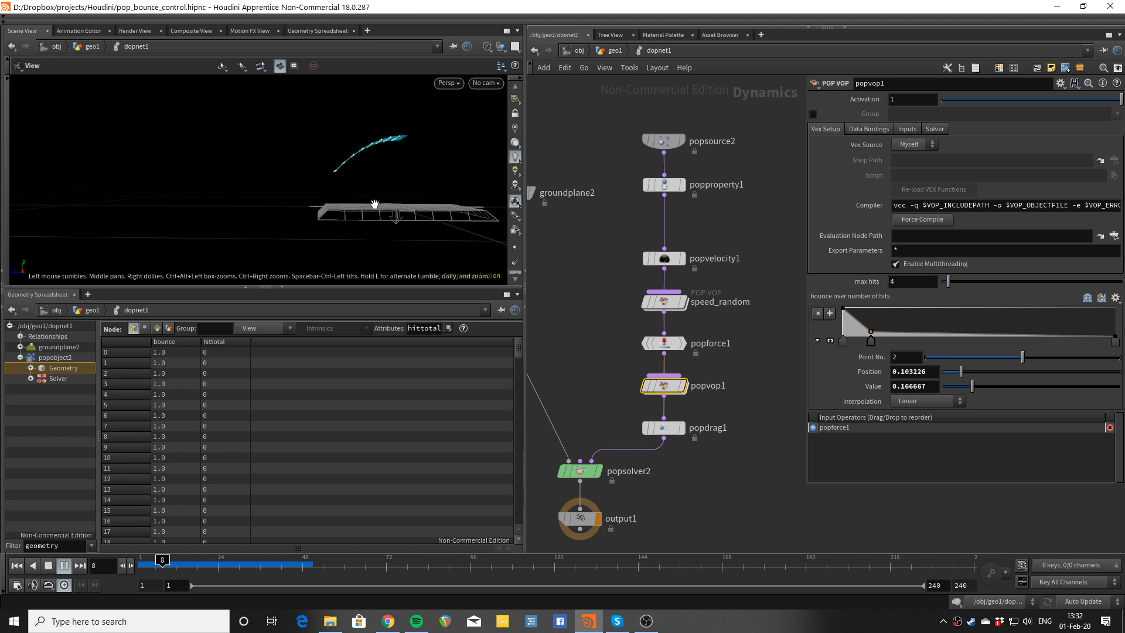
{"action": "key", "text": "Up"}
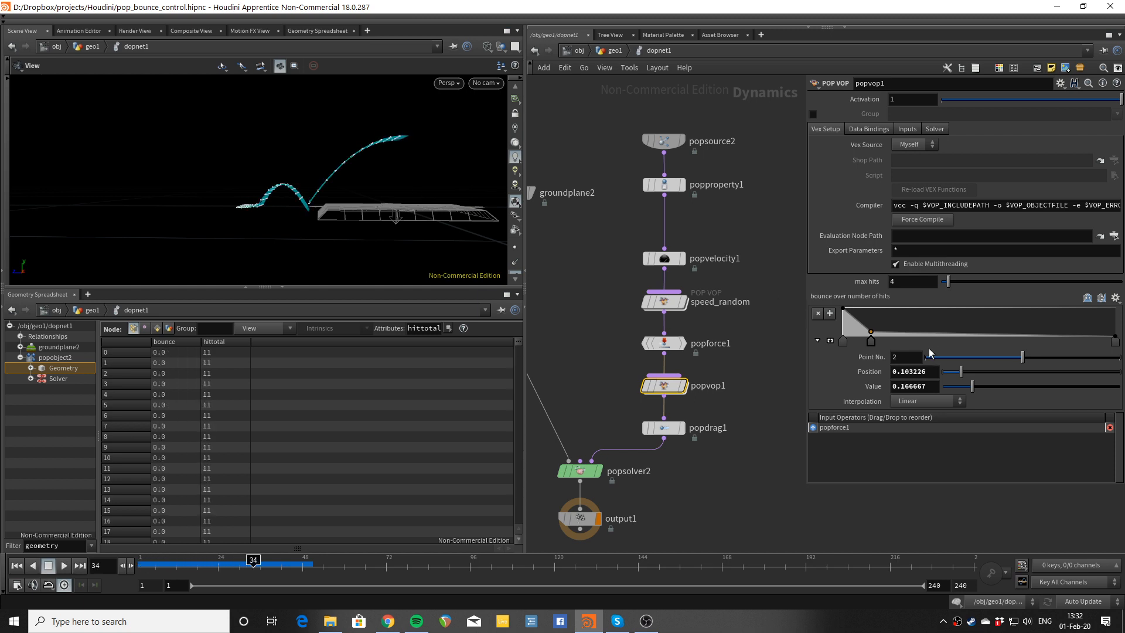
Step: Move the middle bounce ramp point to position about 0.79, value about 0.83, and replay the simulation from the start
{"action": "left_click_drag", "start_coordinate": [871, 332], "coordinate": [1058, 313]}
{"action": "key", "text": "Up"}
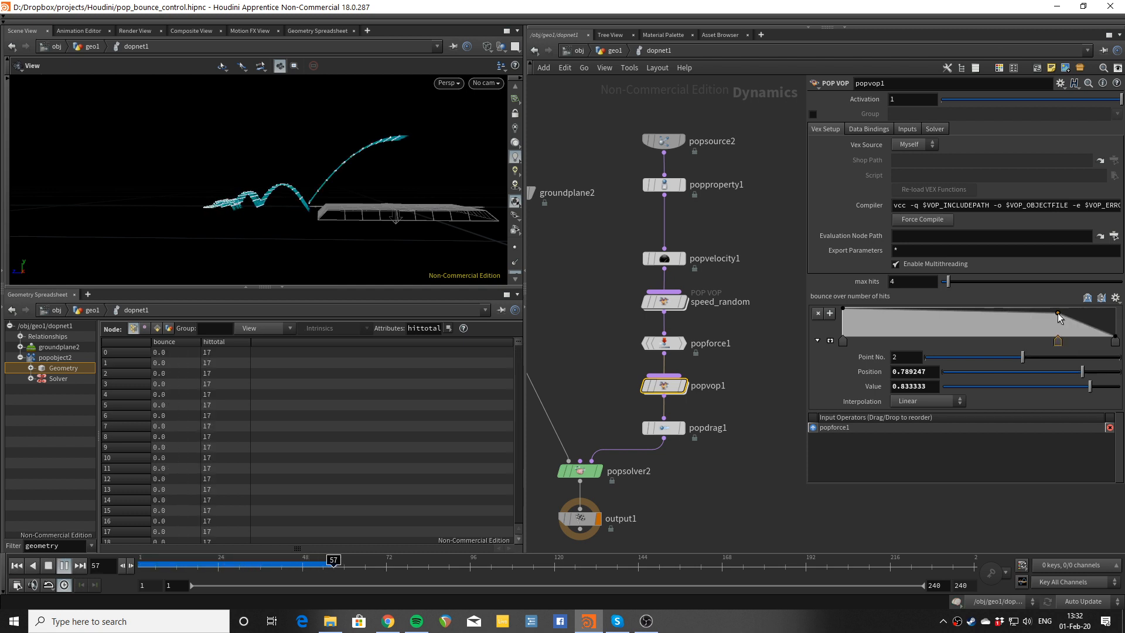
{"action": "scroll", "coordinate": [275, 217], "scroll_direction": "up", "scroll_amount": 3}
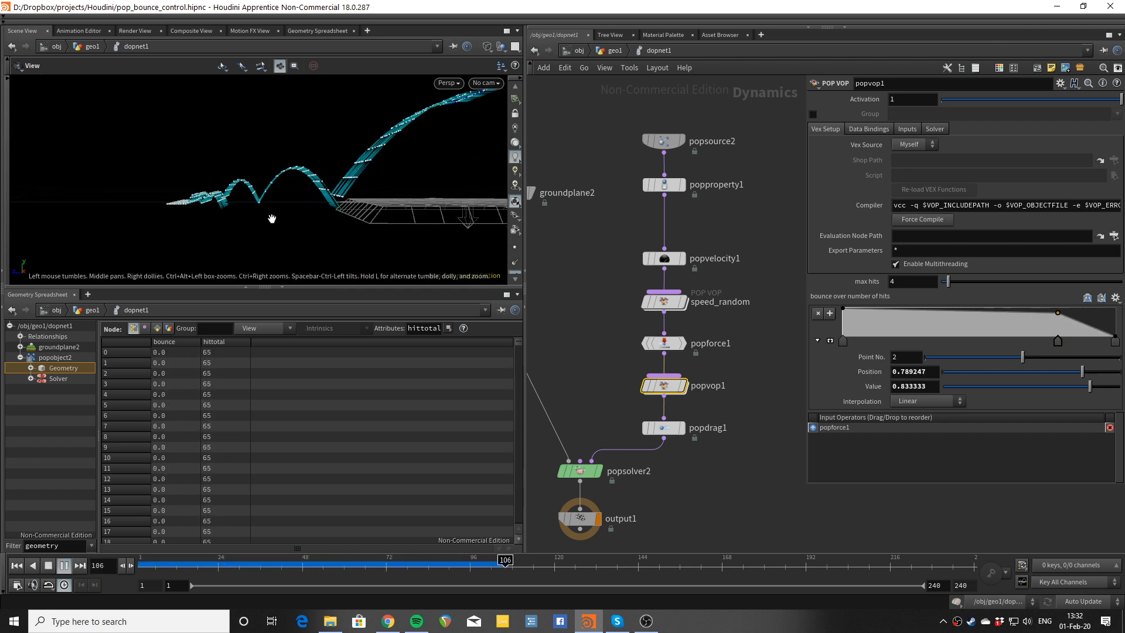
{"action": "key", "text": "ctrl+Up"}
{"action": "key", "text": "Up"}
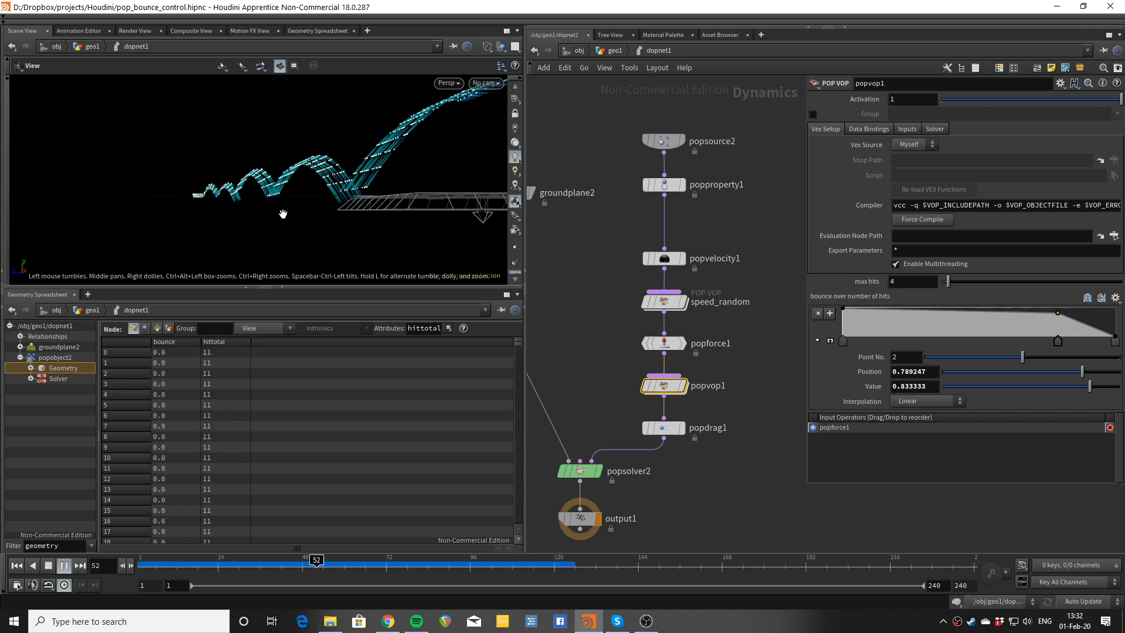
Step: Set max hits on popvop1 to 12 and replay the simulation from the start to frame 83
{"action": "key", "text": "Up"}
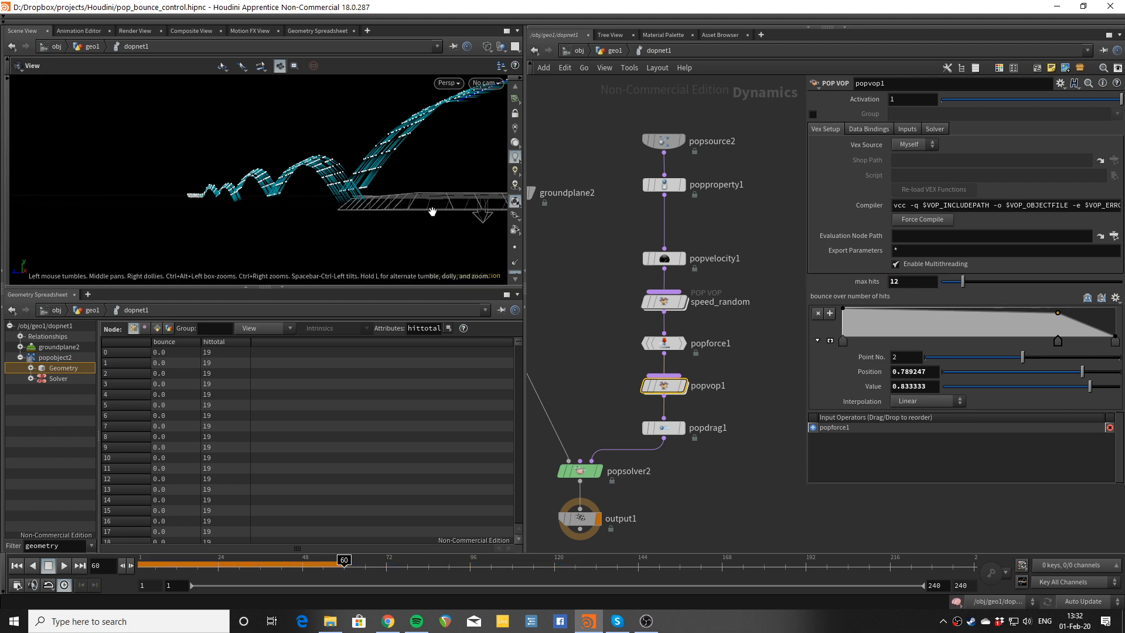
{"action": "key", "text": "ctrl+Up"}
{"action": "key", "text": "Up"}
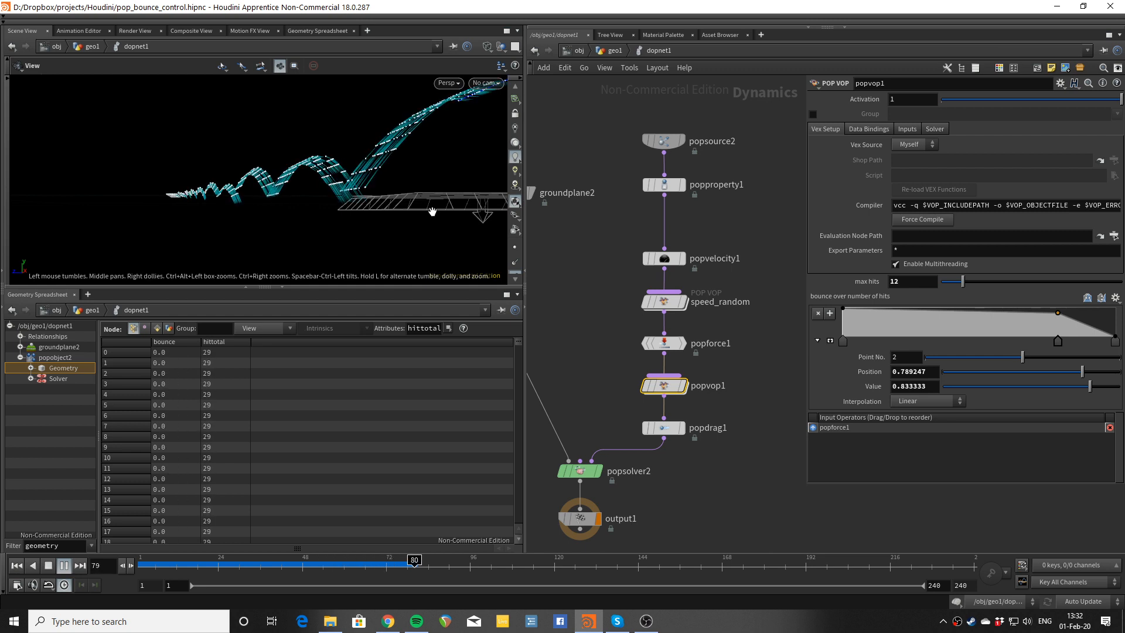
{"action": "key", "text": "Up"}
{"action": "left_click_drag", "start_coordinate": [219, 251], "coordinate": [218, 244]}
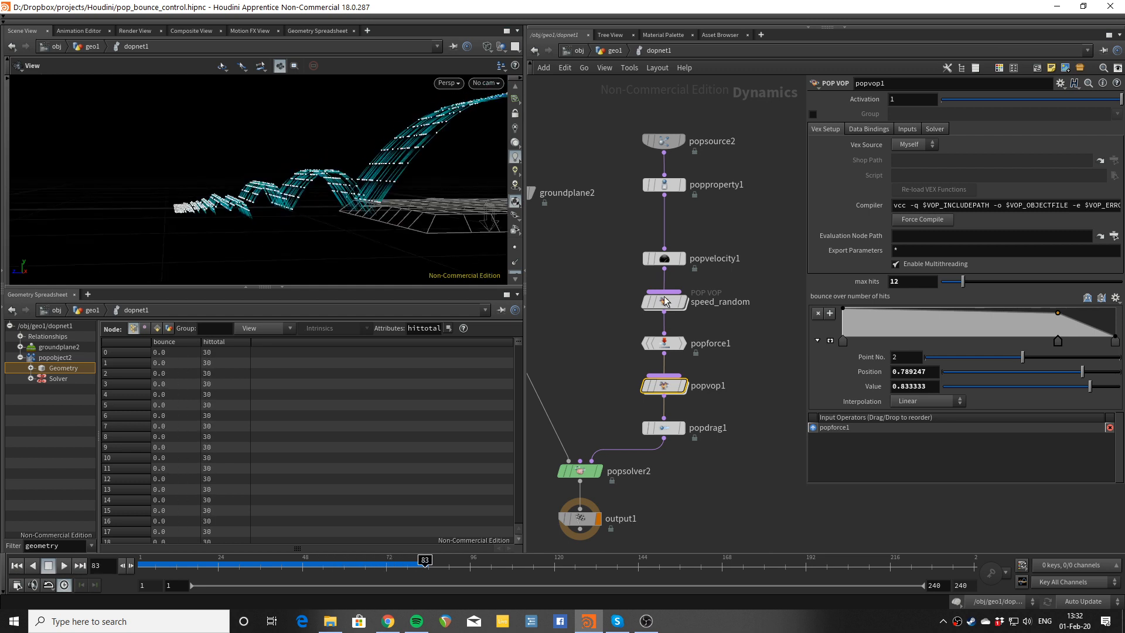
Step: Set the air resistance of popdrag1 to 2 and replay the simulation from the start to frame 82
{"action": "left_click", "coordinate": [674, 429]}
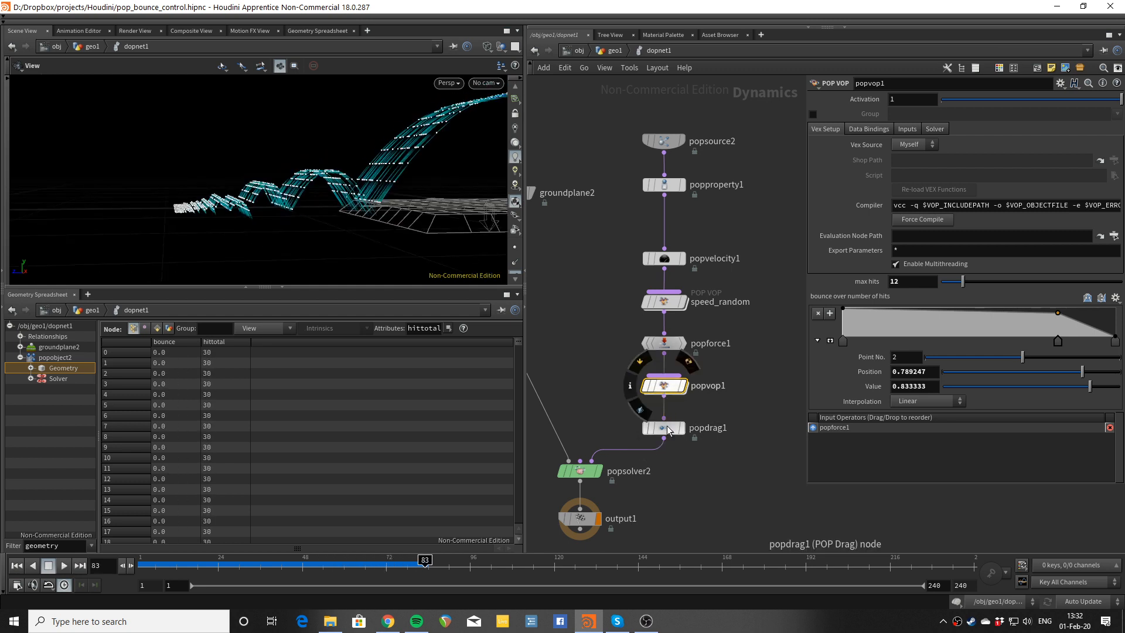
{"action": "type", "text": "2"}
{"action": "key", "text": "Return"}
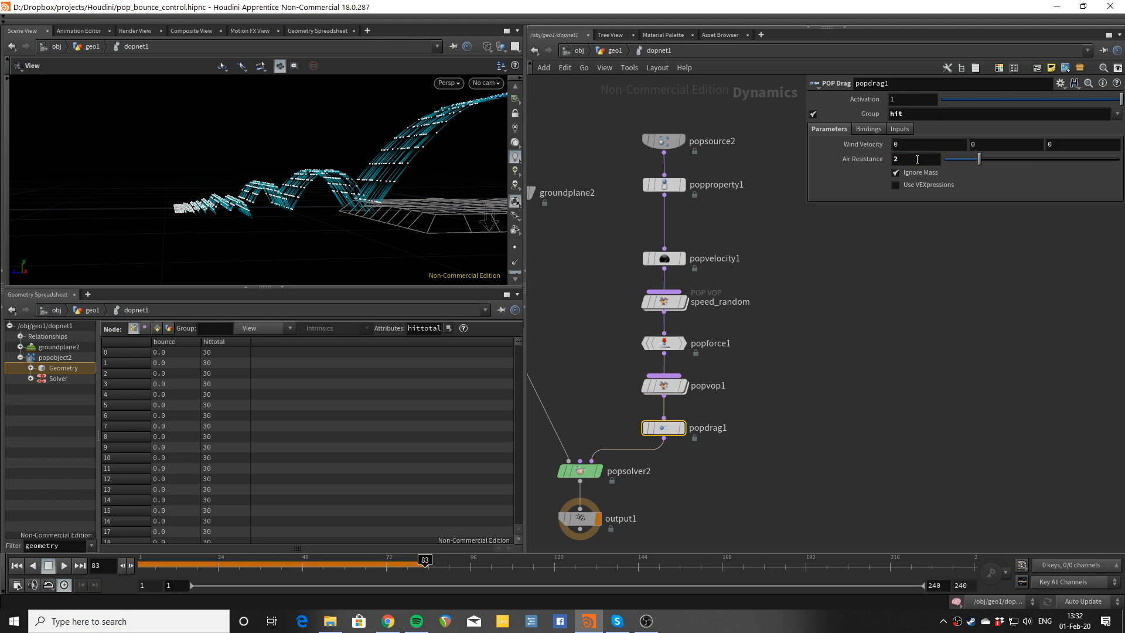
{"action": "key", "text": "ctrl+Up"}
{"action": "key", "text": "Up"}
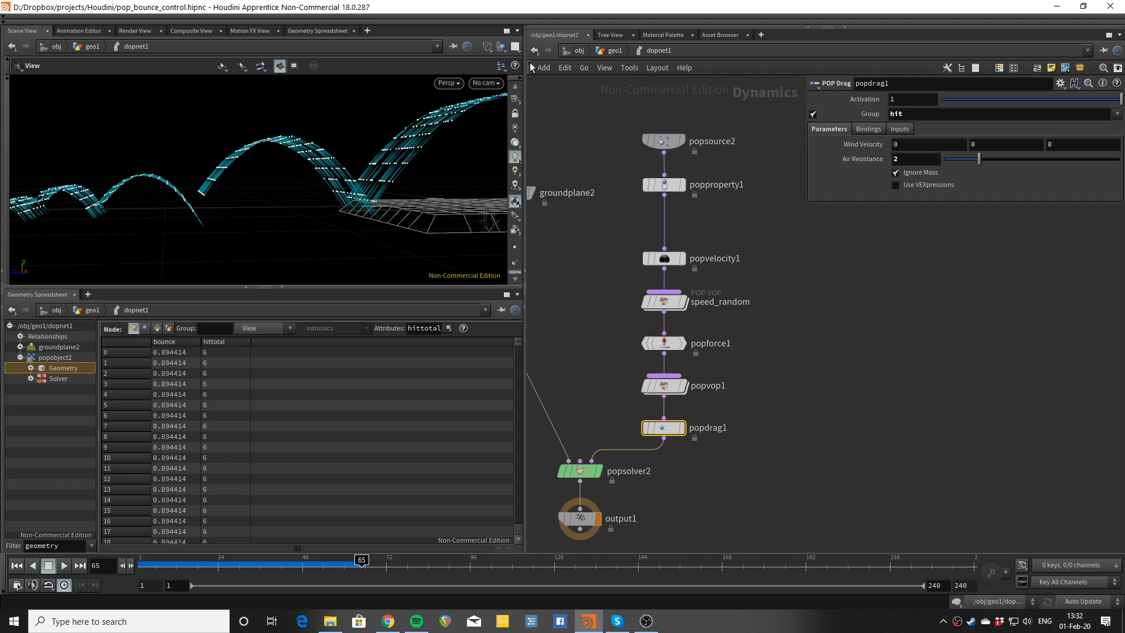
{"action": "scroll", "coordinate": [334, 211], "scroll_direction": "down", "scroll_amount": 5}
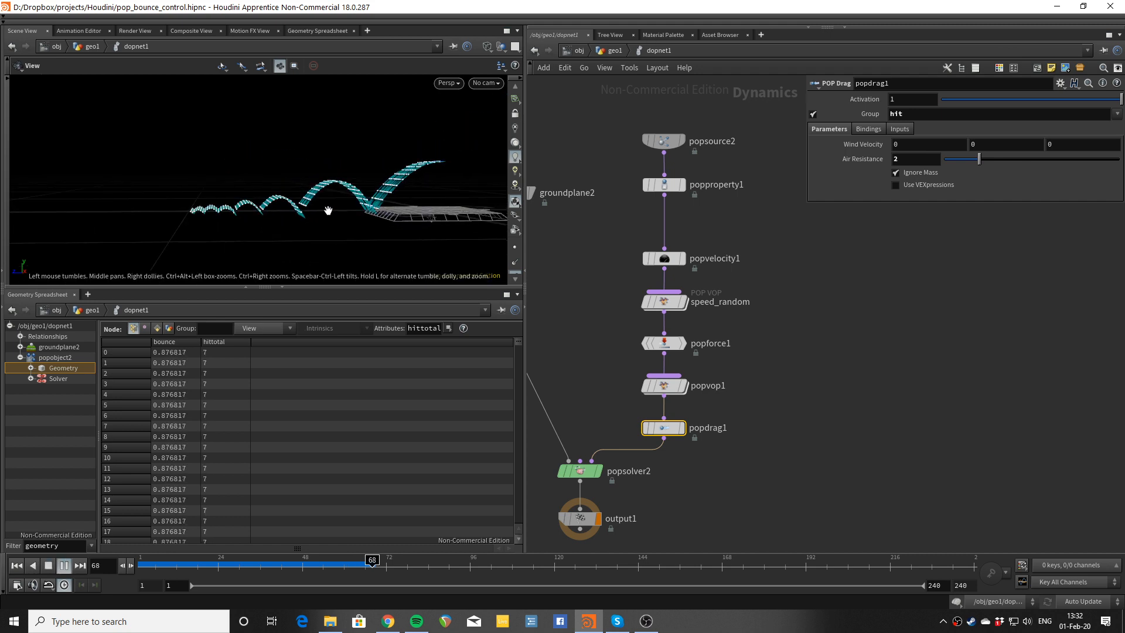
{"action": "key", "text": "Up"}
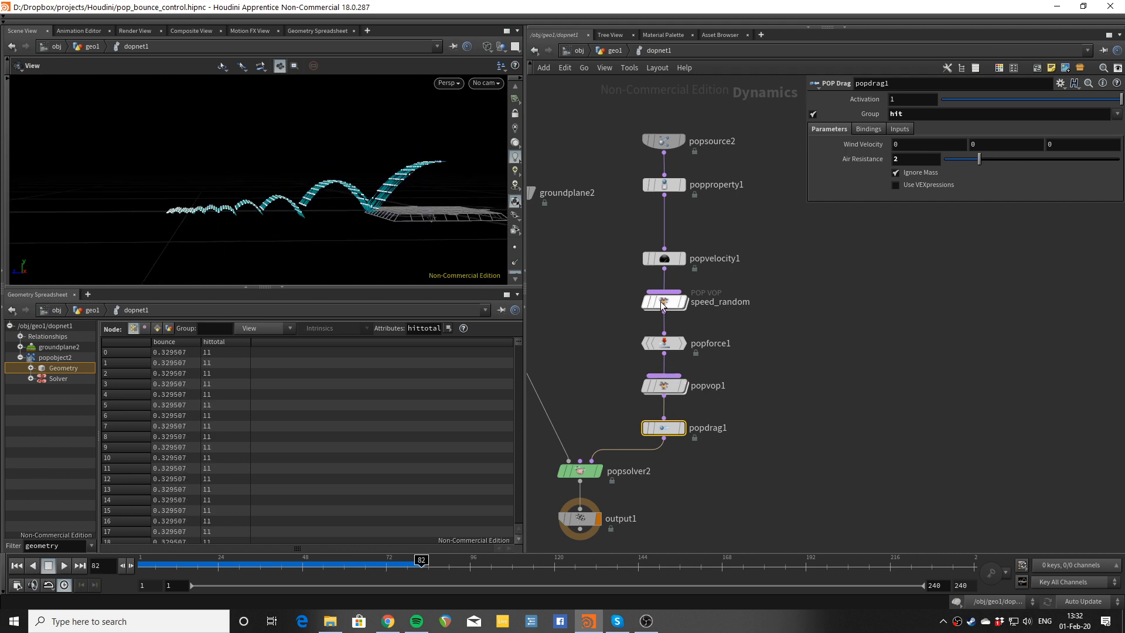
Step: Rename popvop1 to bounce_by_hit_number and replay the simulation from the start to frame 30
{"action": "left_click", "coordinate": [673, 391]}
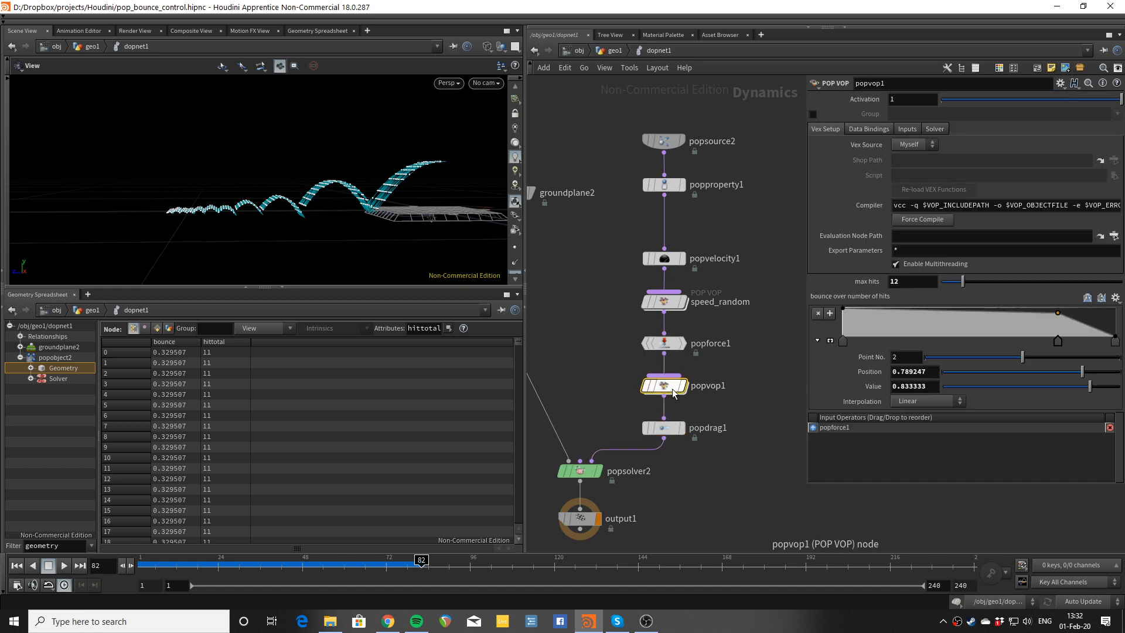
{"action": "double_click", "coordinate": [700, 387]}
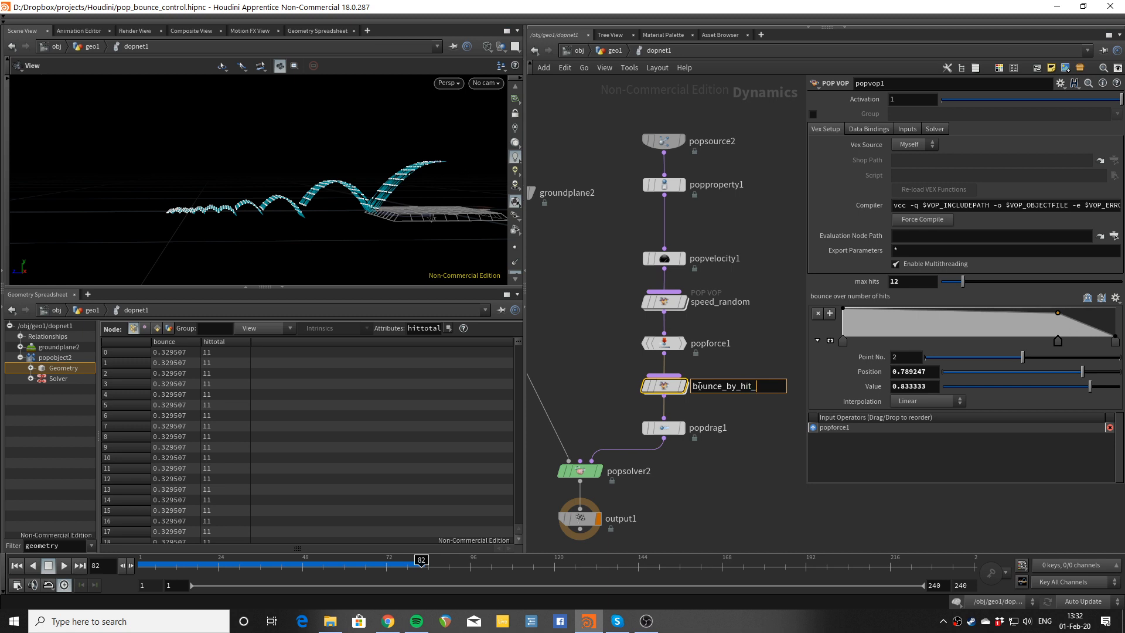
{"action": "type", "text": "bounce_by_hit_number"}
{"action": "key", "text": "Return"}
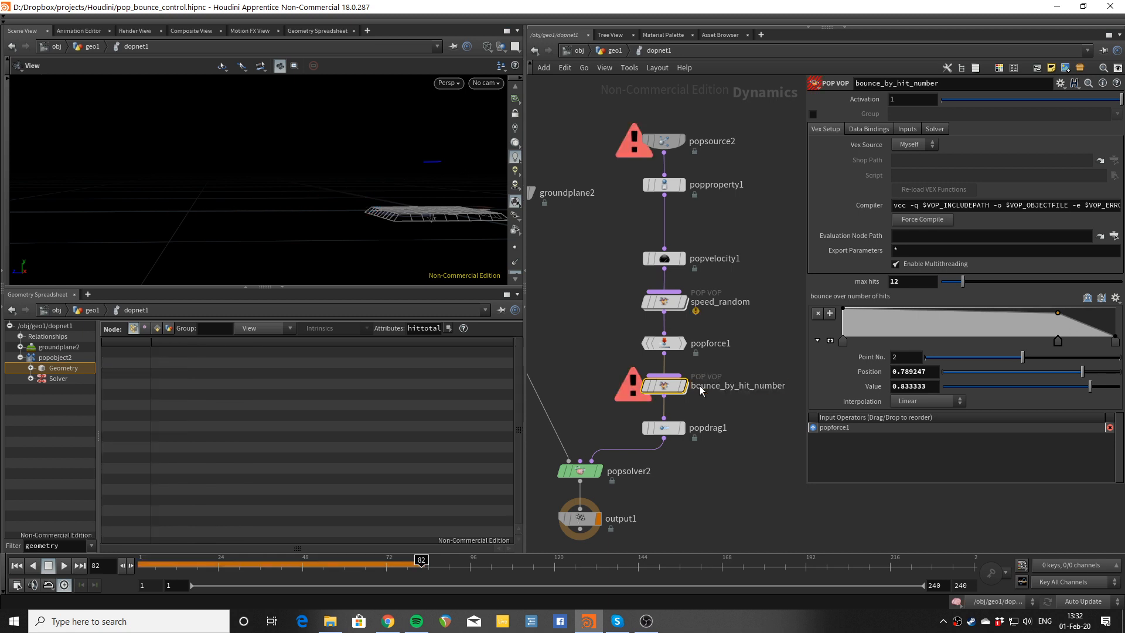
{"action": "key", "text": "ctrl+Up"}
{"action": "key", "text": "Up"}
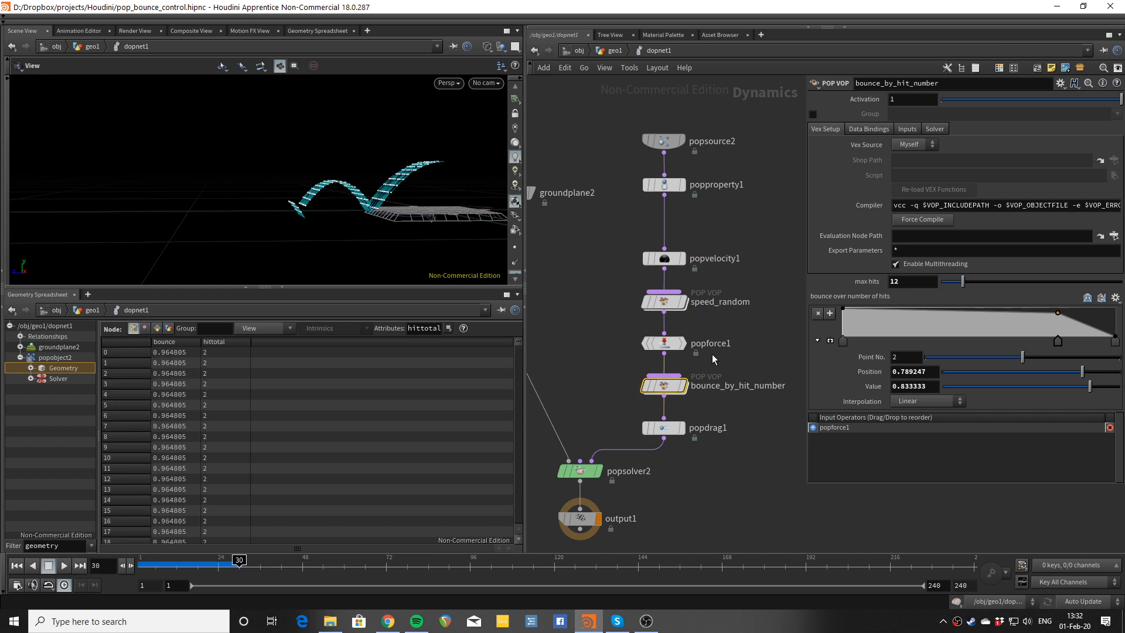
Step: Rename the popforce1 node to gravity1
{"action": "left_click", "coordinate": [668, 348]}
{"action": "double_click", "coordinate": [699, 344]}
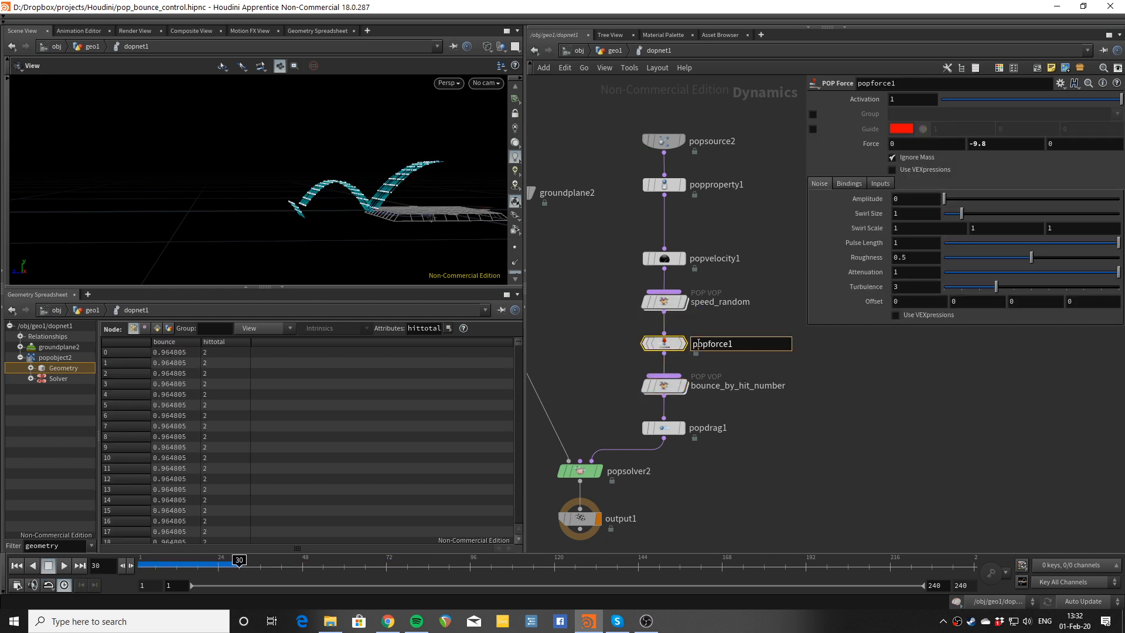
{"action": "type", "text": "gravity1"}
{"action": "key", "text": "Return"}
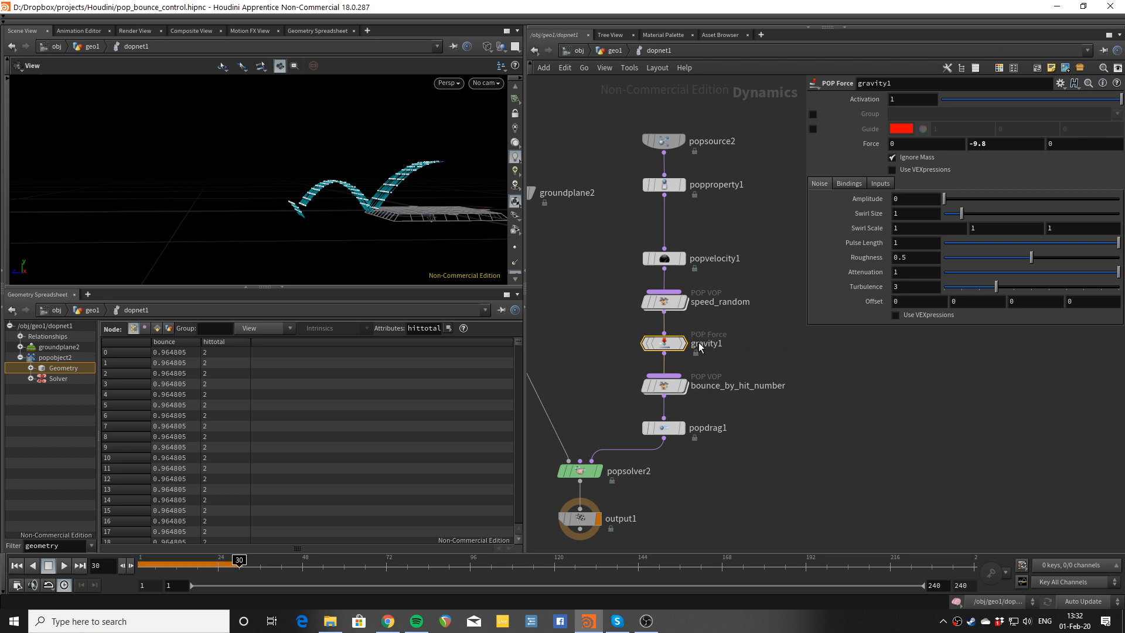
Step: Rename the popvelocity1 node to initial_vel
{"action": "left_click", "coordinate": [744, 231]}
{"action": "double_click", "coordinate": [714, 259]}
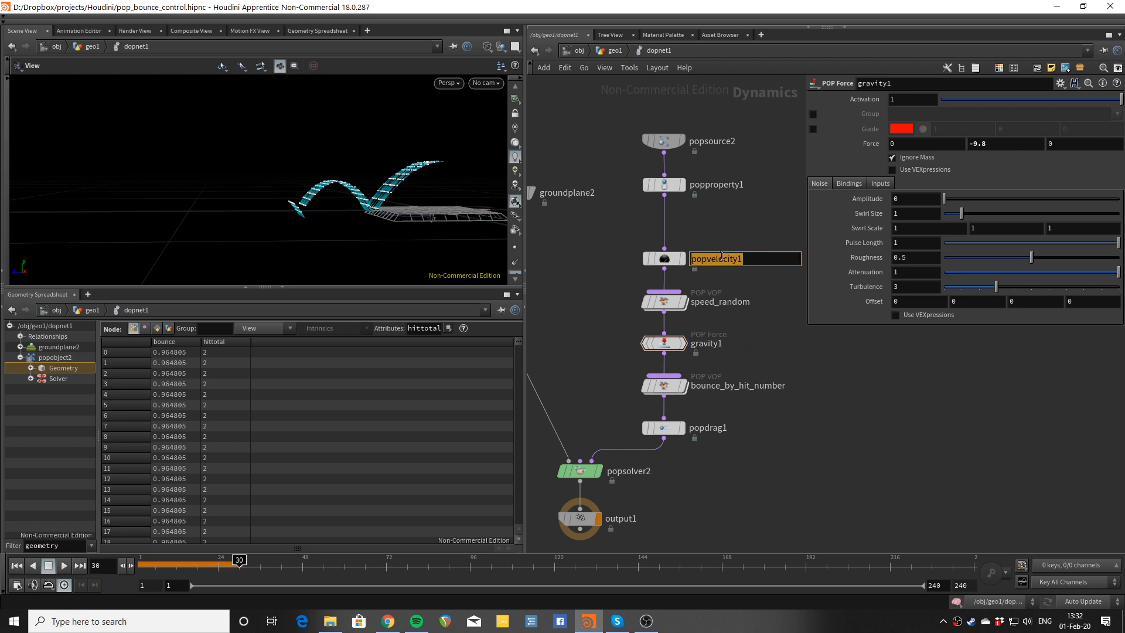
{"action": "type", "text": "int"}
{"action": "type", "text": "ial_vel"}
{"action": "key", "text": "Return"}
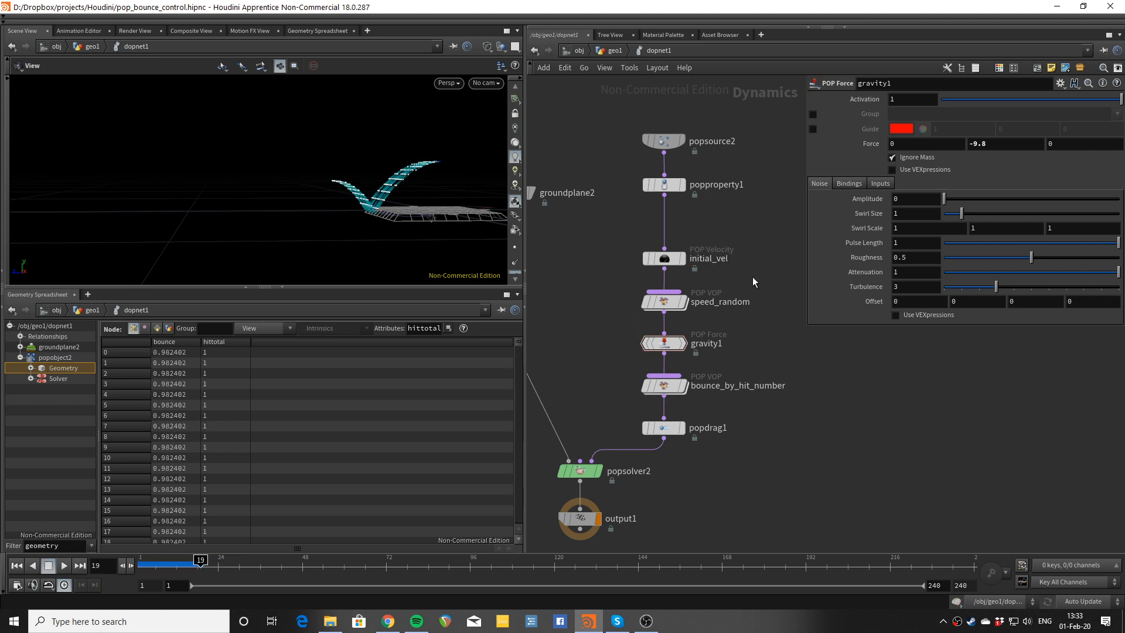
Step: Move popproperty1 onto the connection between gravity1 and bounce_by_hit_number and rename it initial_bounce
{"action": "left_click_drag", "start_coordinate": [664, 185], "coordinate": [661, 367]}
{"action": "double_click", "coordinate": [694, 382]}
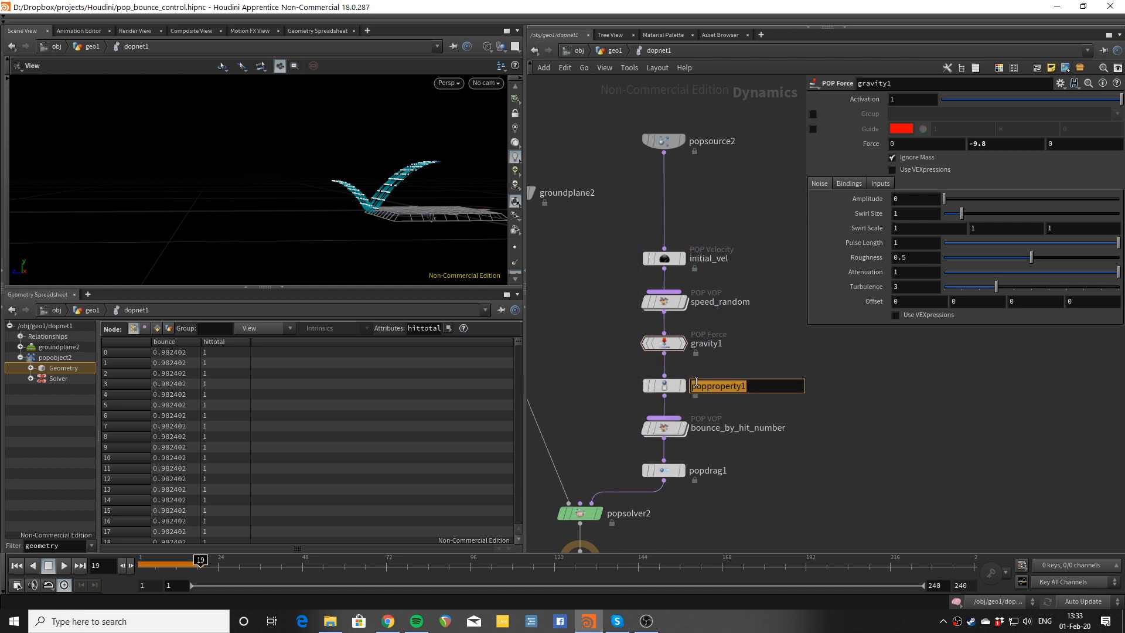
{"action": "type", "text": "initial_bounce"}
{"action": "key", "text": "Return"}
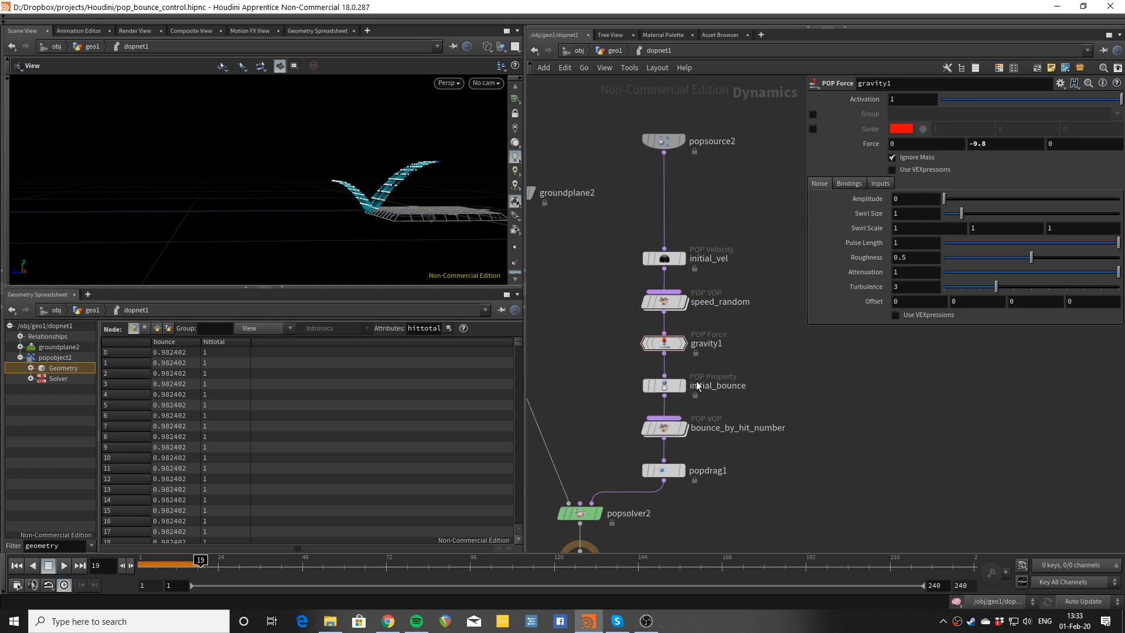
Step: Play the reordered simulation from the start to frame 83, then replay it to inspect the particle bounces from another angle
{"action": "key", "text": "ctrl+Up"}
{"action": "key", "text": "Up"}
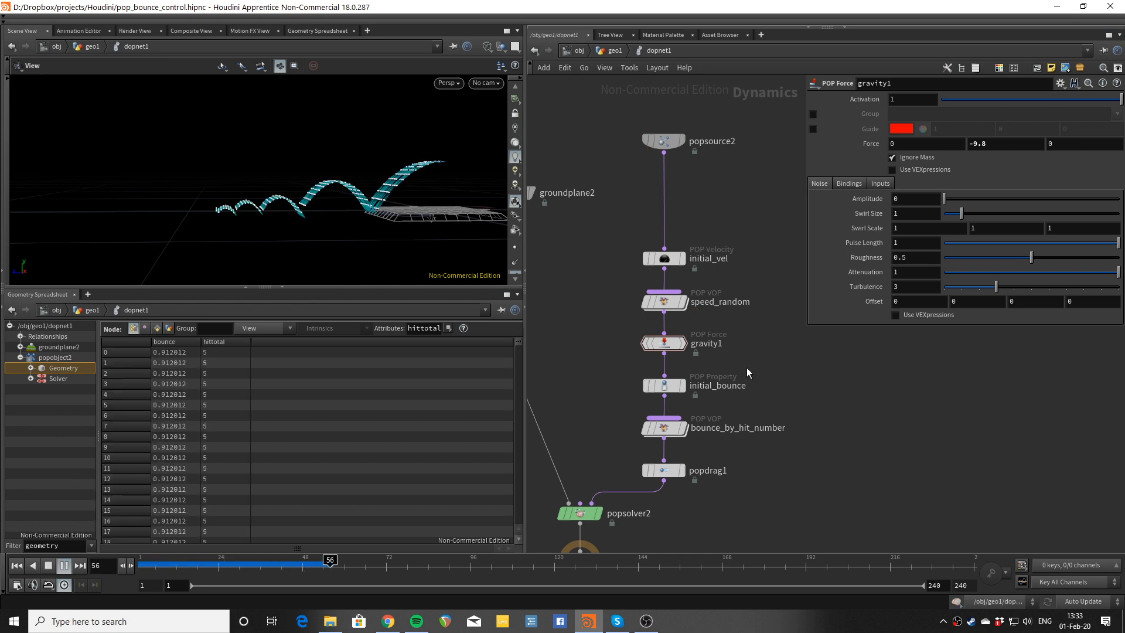
{"action": "key", "text": "Up"}
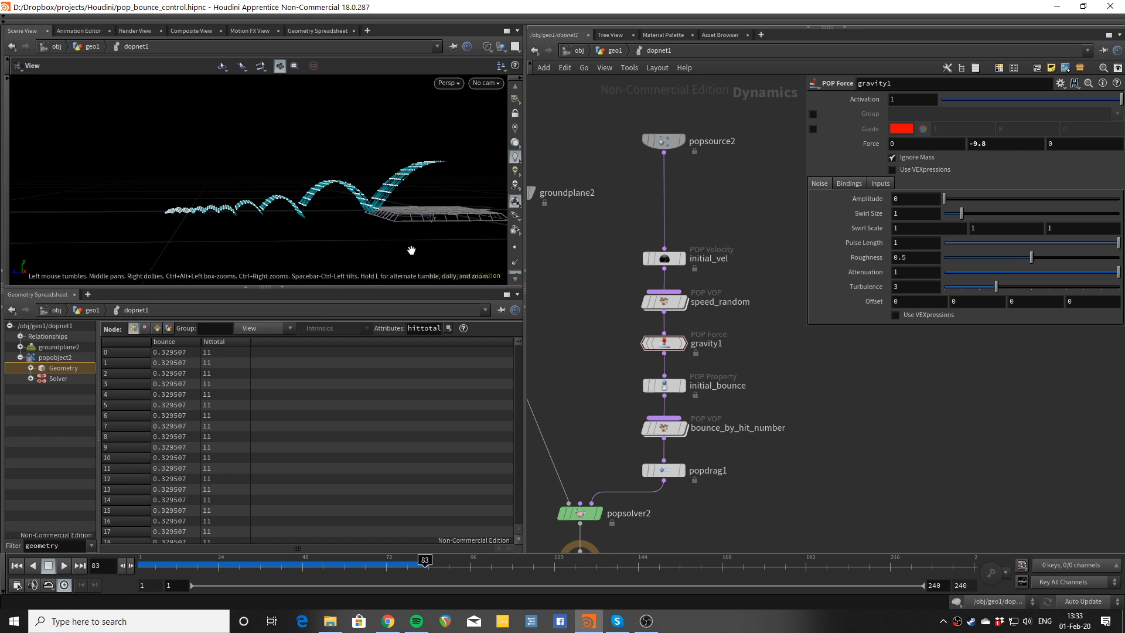
{"action": "left_click_drag", "start_coordinate": [410, 246], "coordinate": [368, 201]}
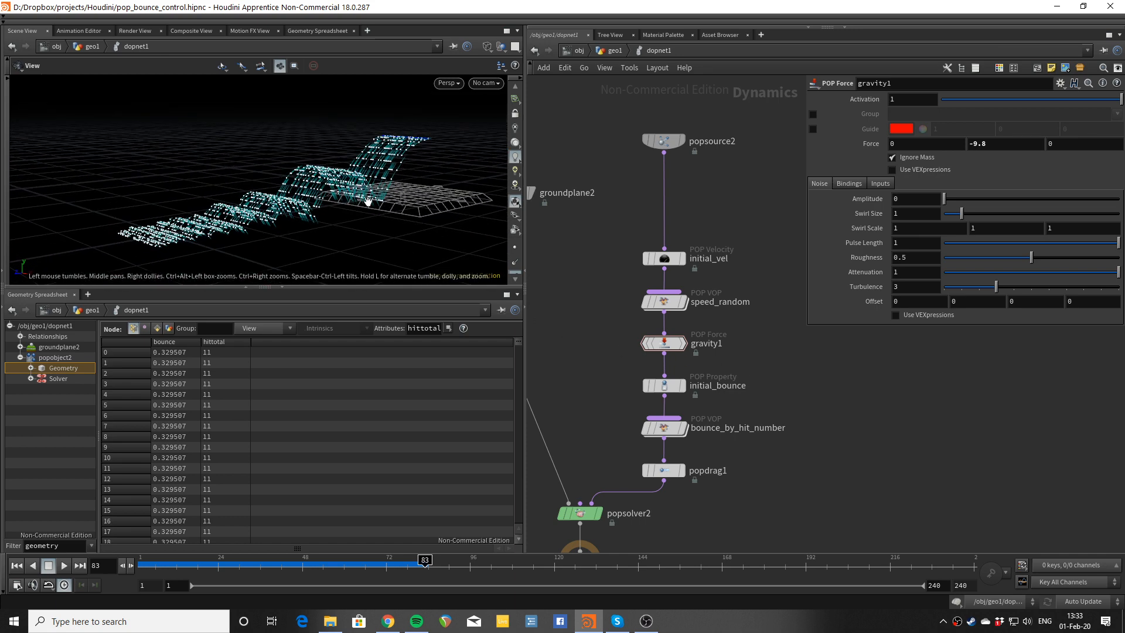
{"action": "key", "text": "ctrl+Up"}
{"action": "key", "text": "Up"}
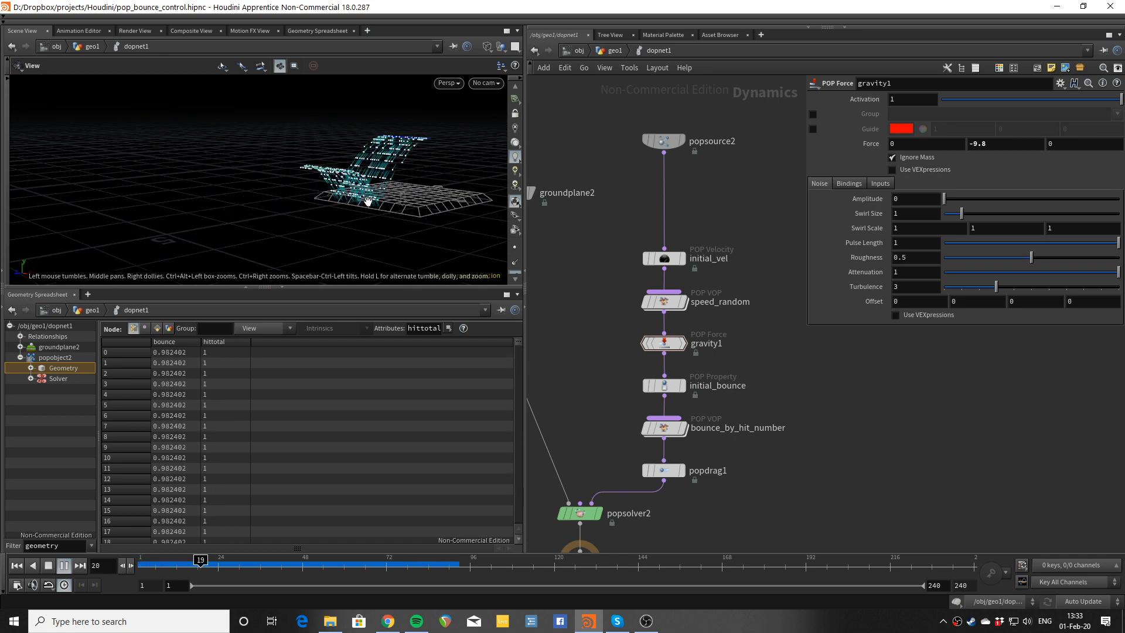
Step: Play the particle simulation and inspect the bounces from the side of the ground plane
{"action": "key", "text": "Up"}
{"action": "left_click_drag", "start_coordinate": [368, 202], "coordinate": [323, 193]}
{"action": "key", "text": "Up"}
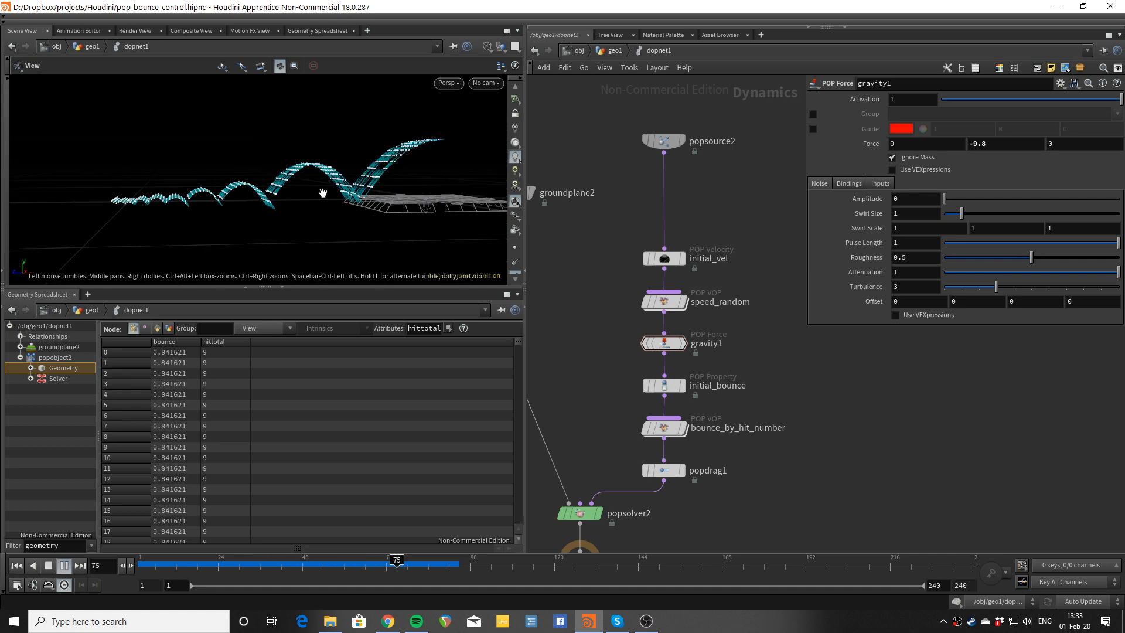
Step: Make room above popdrag1 by moving the upstream nodes up, and insert a POP VOP node after bounce_by_hit_number
{"action": "middle_click_drag", "start_coordinate": [779, 407], "coordinate": [764, 344]}
{"action": "left_click_drag", "start_coordinate": [734, 138], "coordinate": [651, 245]}
{"action": "left_click", "coordinate": [705, 337]}
{"action": "key", "text": "Tab"}
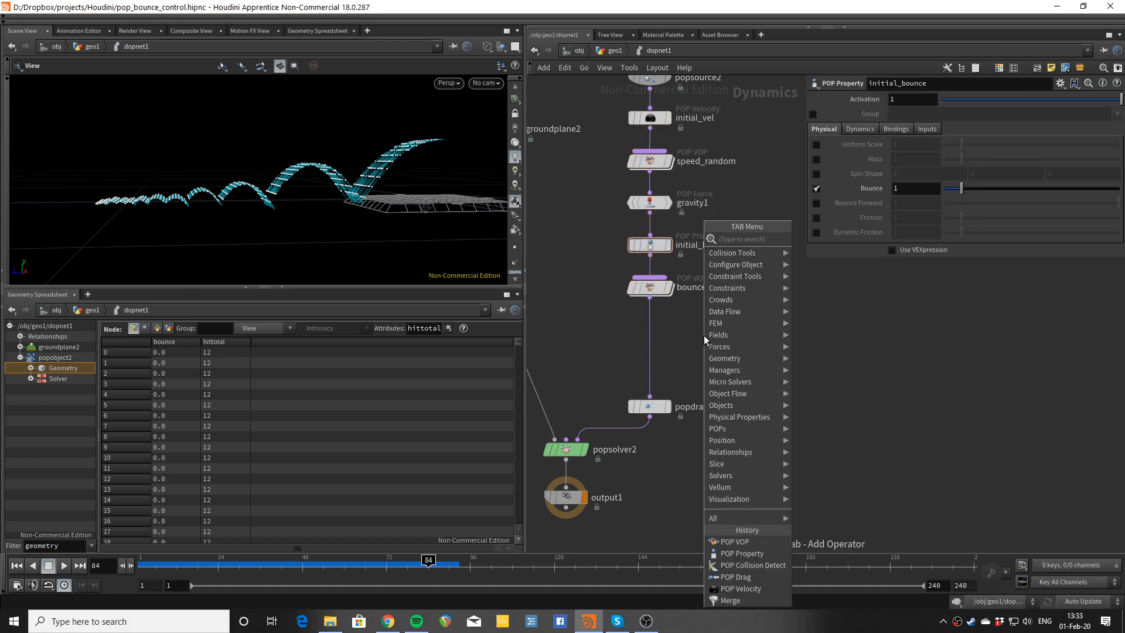
{"action": "type", "text": "pop"}
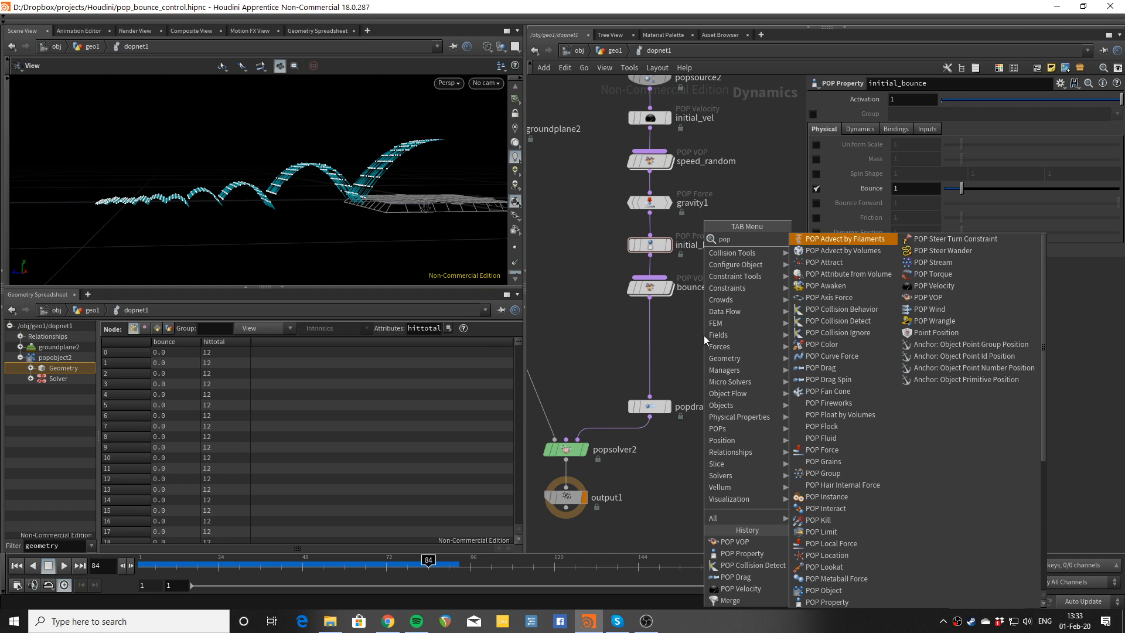
{"action": "type", "text": " vop"}
{"action": "key", "text": "Return"}
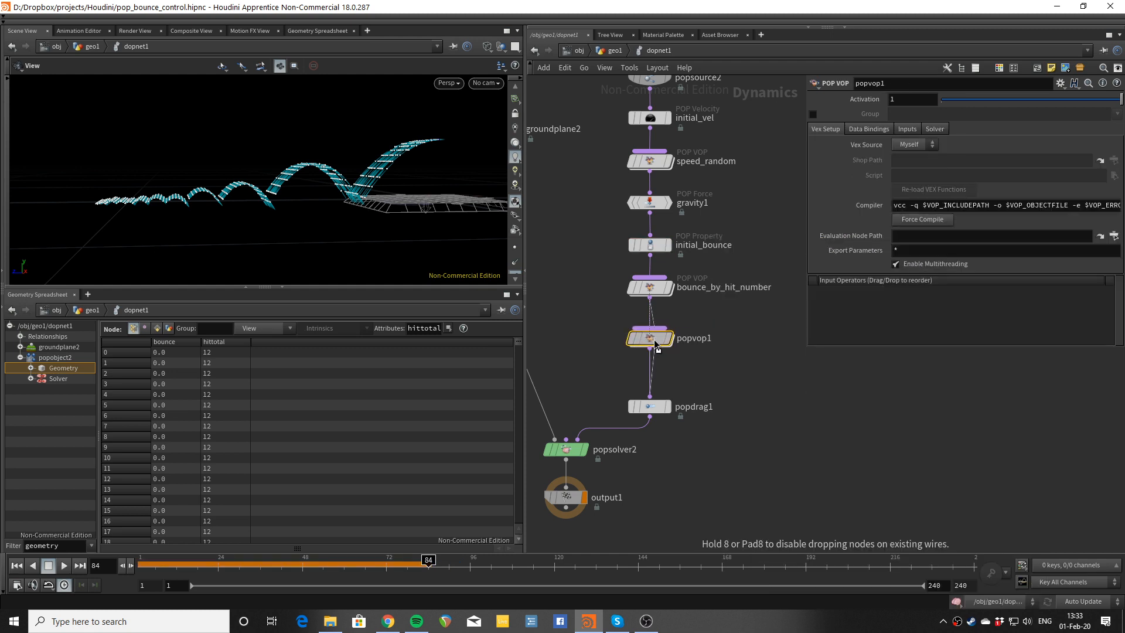
{"action": "left_click", "coordinate": [655, 342]}
Step: Open the popvop1 network, space out its two nodes and connect the v output of geometryvopglobal1 to v on geometryvopoutput1
{"action": "double_click", "coordinate": [654, 340]}
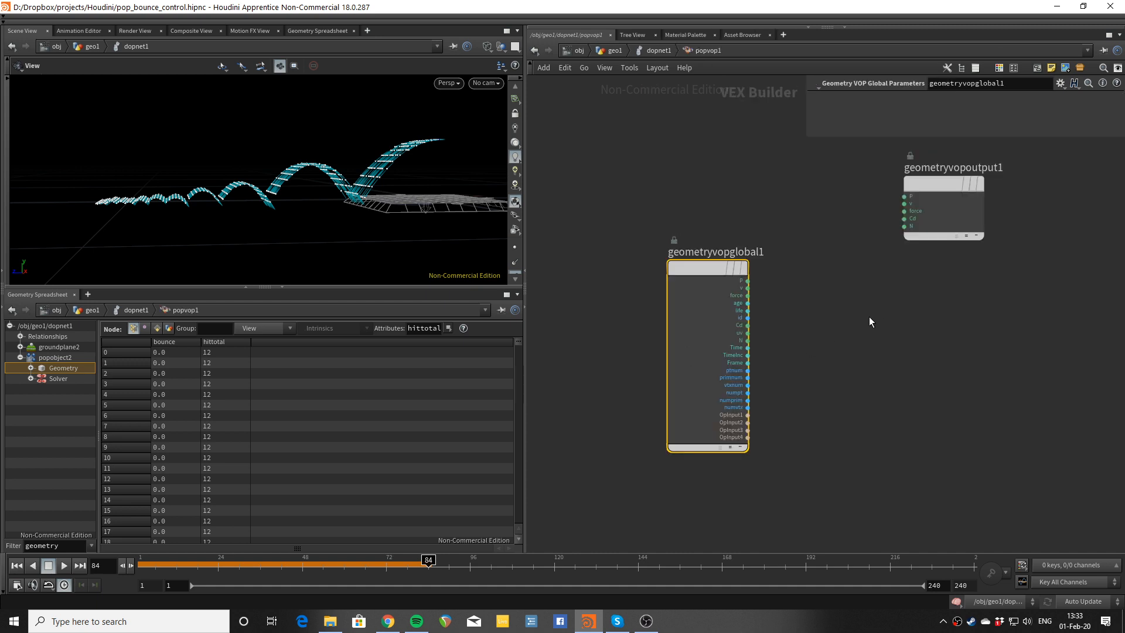
{"action": "left_click_drag", "start_coordinate": [844, 205], "coordinate": [966, 290]}
{"action": "left_click", "coordinate": [644, 309]}
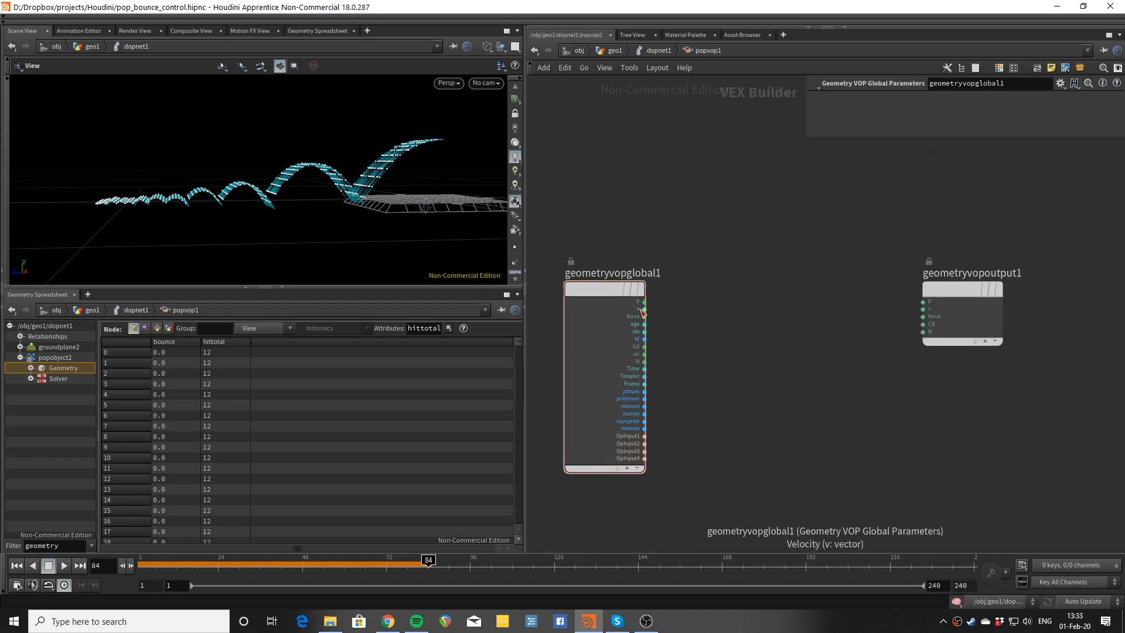
{"action": "left_click", "coordinate": [923, 308]}
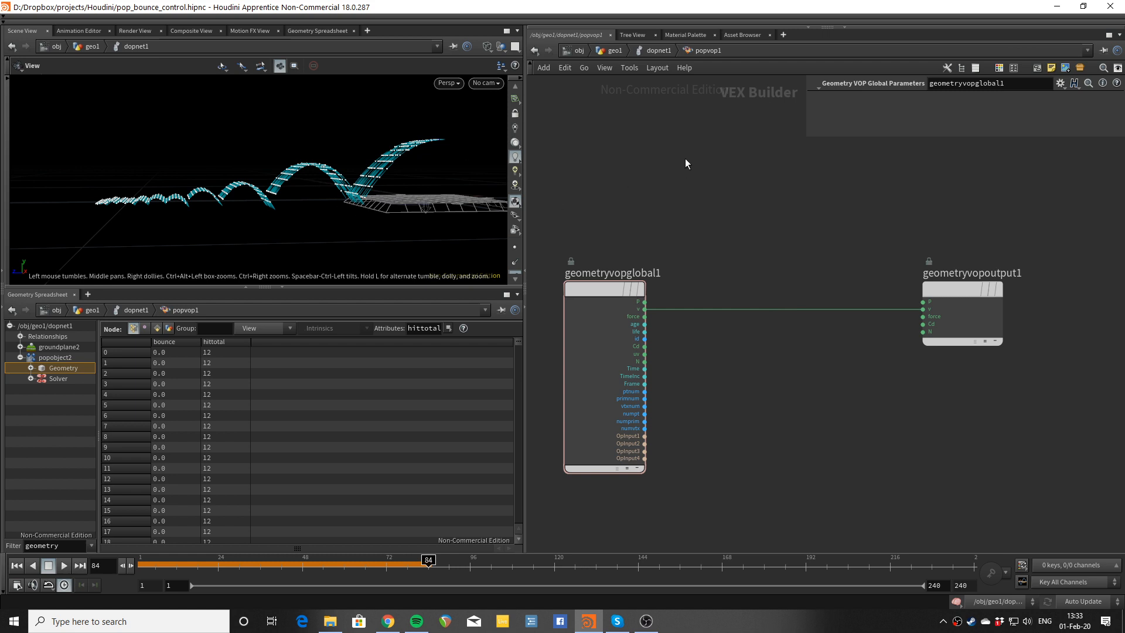
Step: Return to dopnet1, restrict popvop1 to the group hit, and reopen its network
{"action": "left_click", "coordinate": [652, 55]}
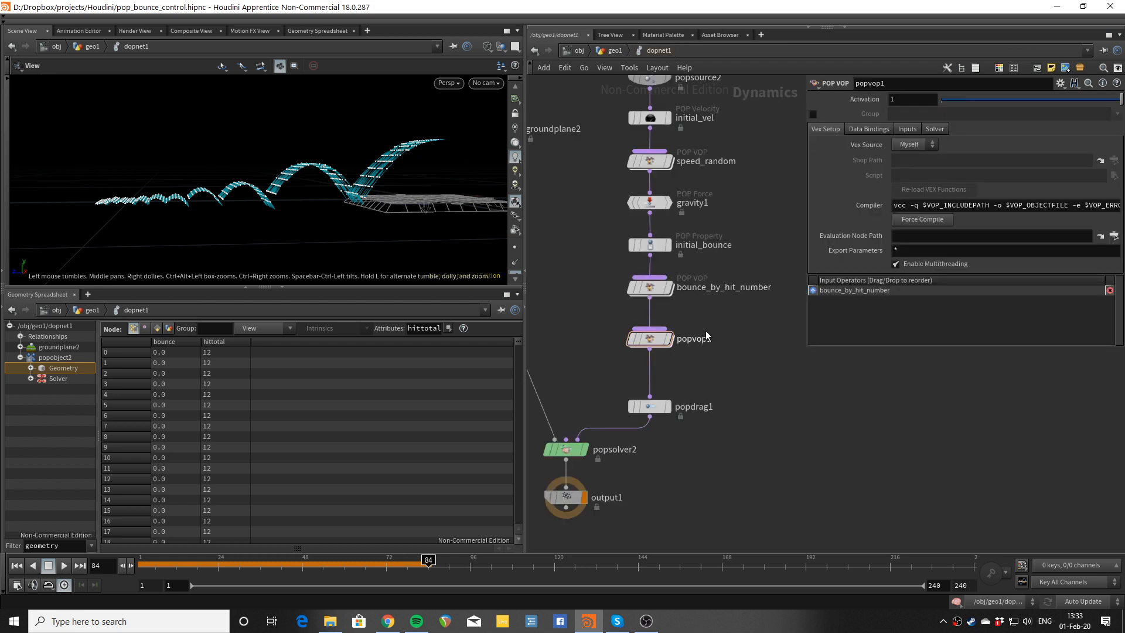
{"action": "left_click", "coordinate": [640, 339]}
{"action": "left_click", "coordinate": [813, 114]}
{"action": "left_click", "coordinate": [908, 115]}
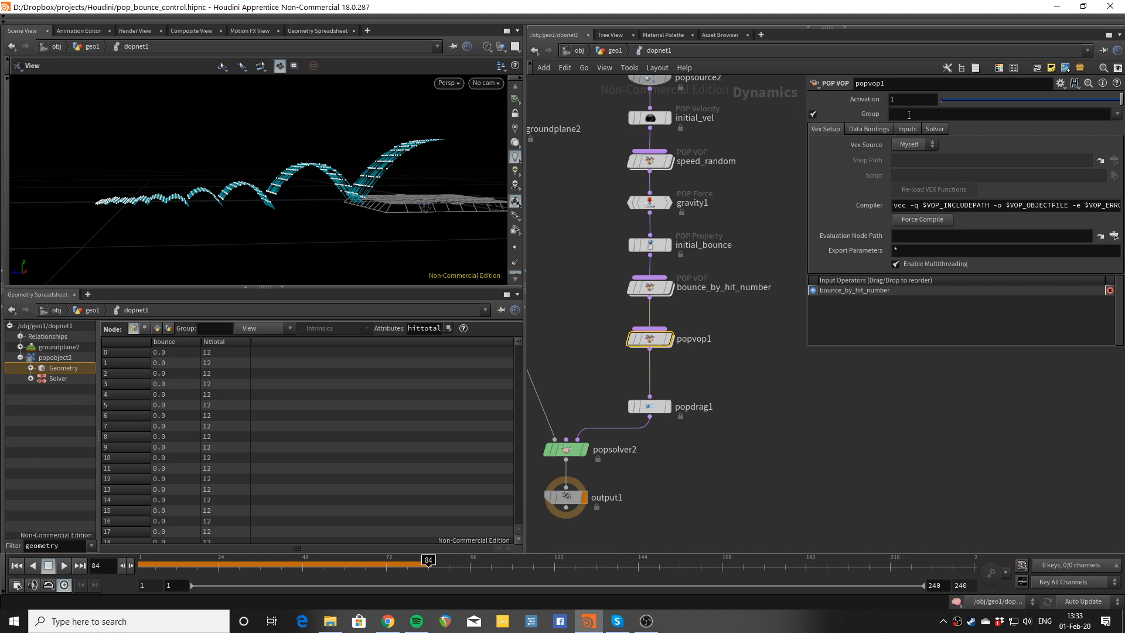
{"action": "type", "text": "hit"}
{"action": "key", "text": "Return"}
{"action": "double_click", "coordinate": [649, 340]}
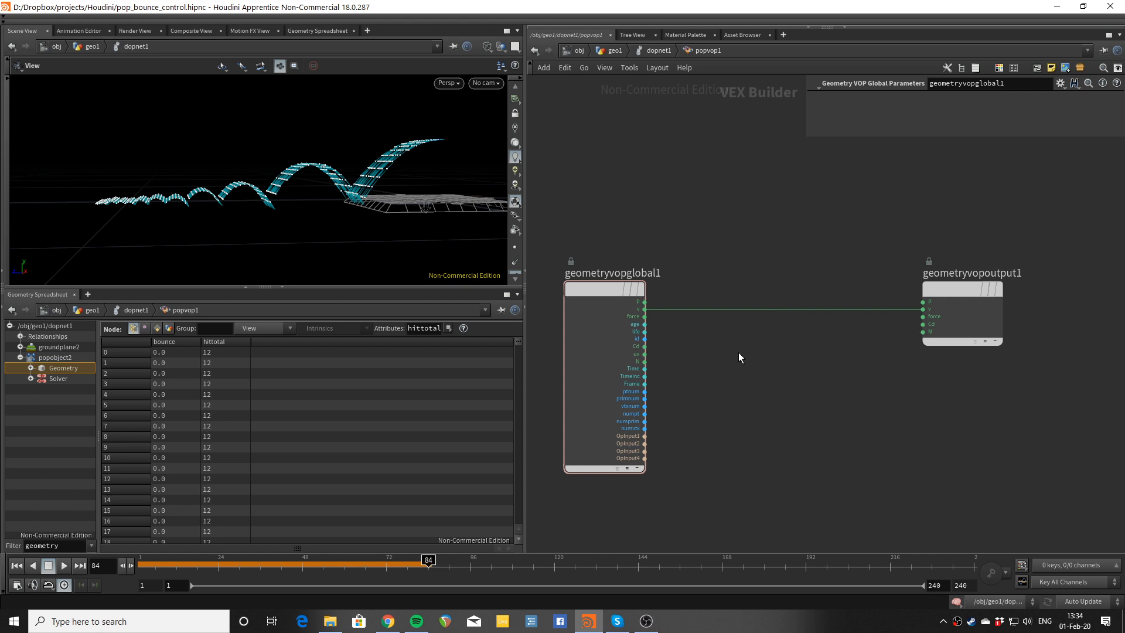
Step: Replay the simulation from the start to frame 115
{"action": "key", "text": "ctrl+Up"}
{"action": "key", "text": "Up"}
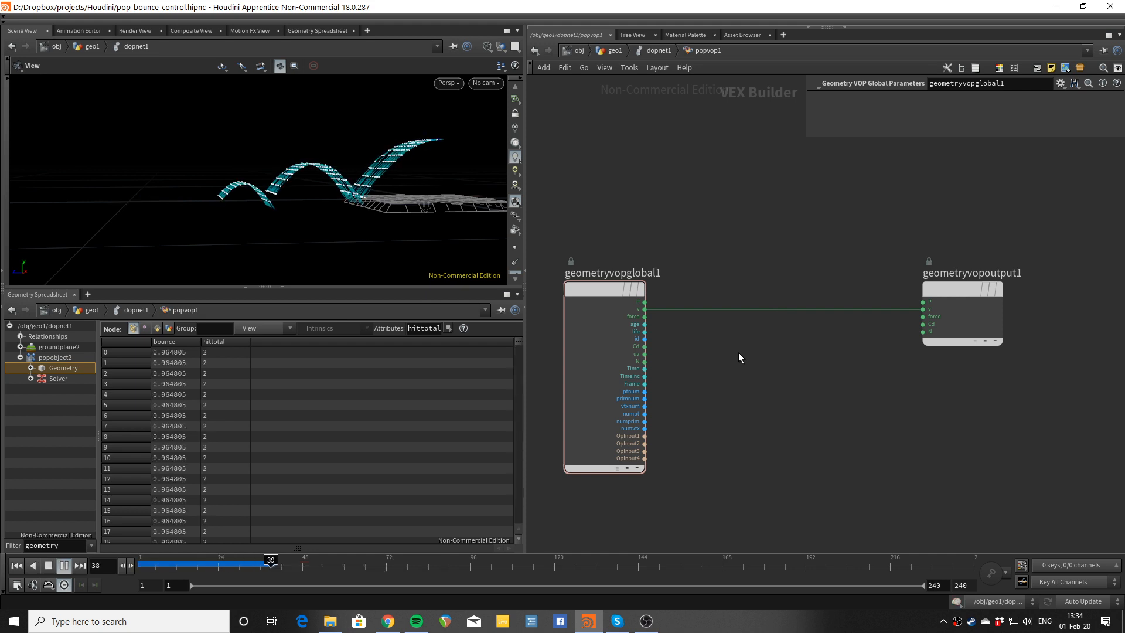
{"action": "key", "text": "Up"}
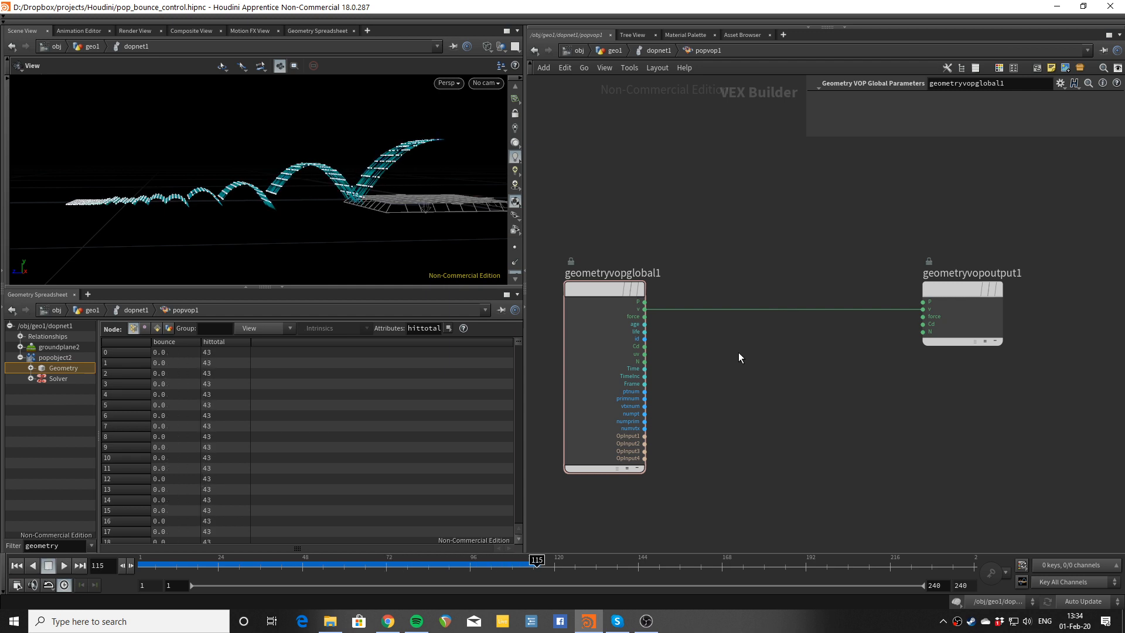
Step: Insert a Normalize node on the v connection and move it above geometryvopglobal1's output line
{"action": "key", "text": "Tab"}
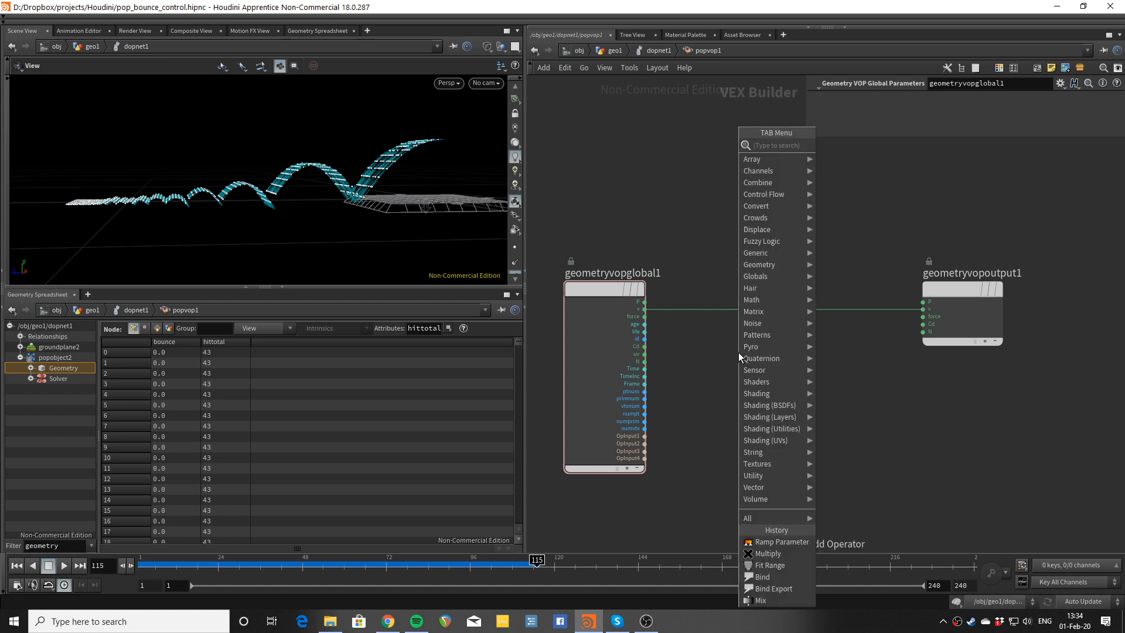
{"action": "key", "text": "Escape"}
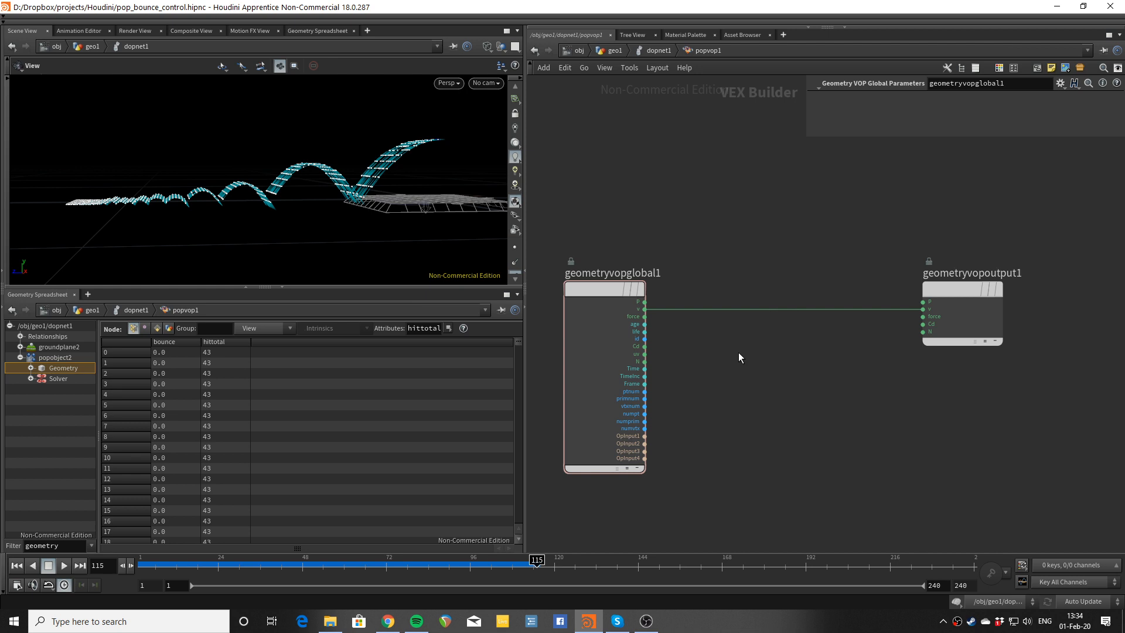
{"action": "key", "text": "Tab"}
{"action": "type", "text": "normalize"}
{"action": "key", "text": "Return"}
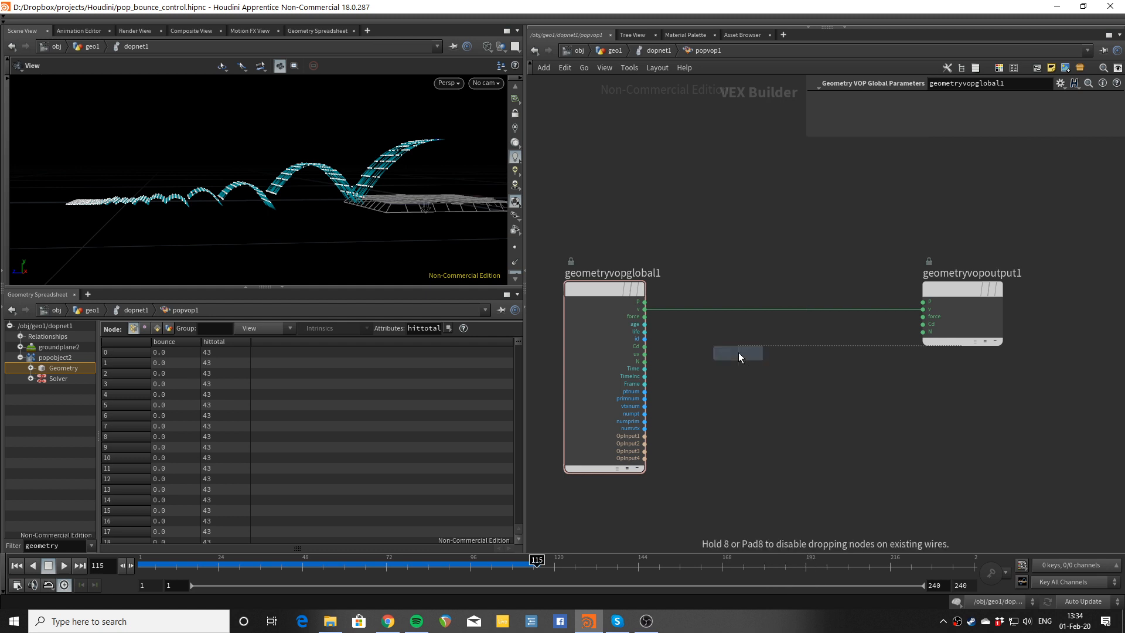
{"action": "left_click", "coordinate": [723, 316]}
{"action": "left_click_drag", "start_coordinate": [723, 315], "coordinate": [740, 233]}
Step: Add a Length node below normalize1 and feed it the v output of geometryvopglobal1
{"action": "key", "text": "Tab"}
{"action": "type", "text": "length"}
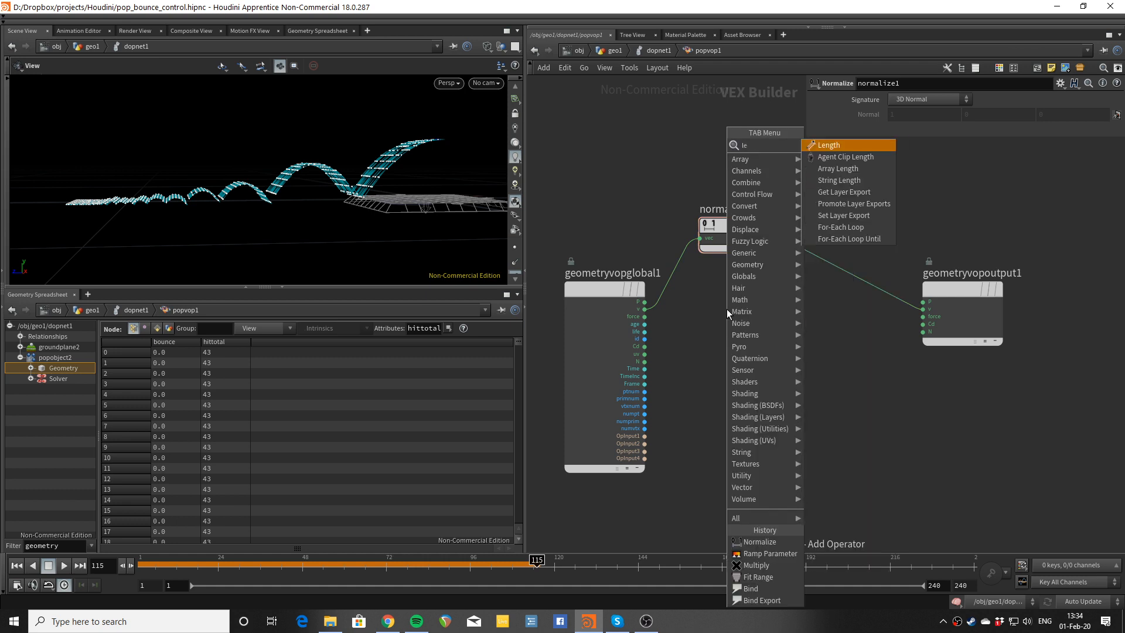
{"action": "key", "text": "Return"}
{"action": "left_click", "coordinate": [727, 314]}
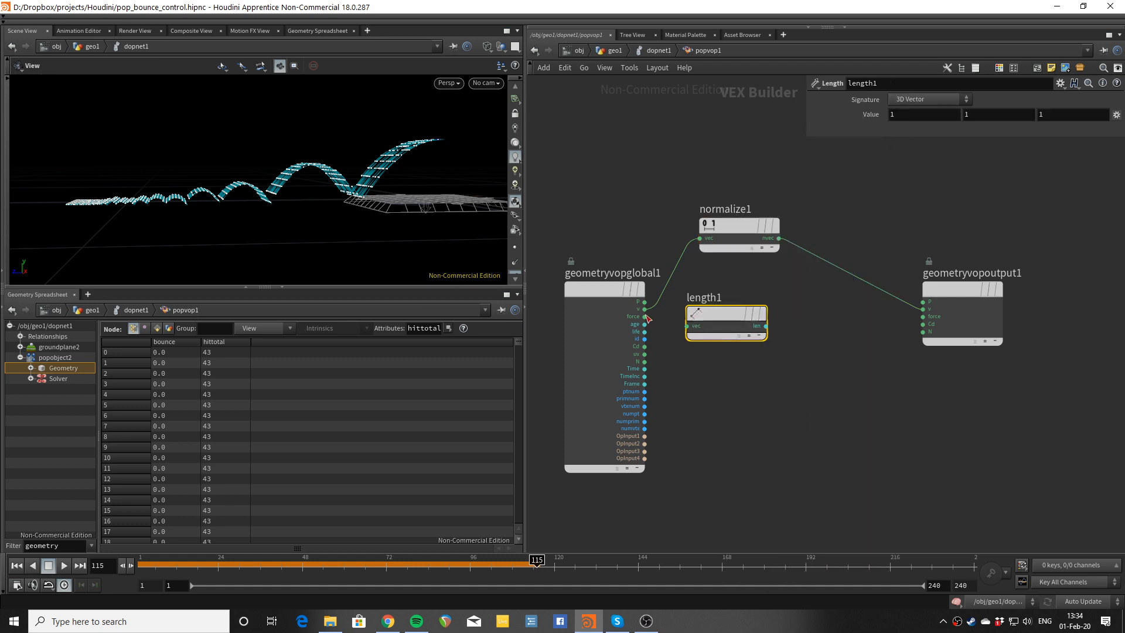
{"action": "left_click_drag", "start_coordinate": [657, 311], "coordinate": [686, 326]}
{"action": "left_click_drag", "start_coordinate": [719, 313], "coordinate": [711, 319]}
Step: Insert a Multiply node between normalize1 and geometryvopoutput1, and connect length1's len output to its input2
{"action": "key", "text": "Tab"}
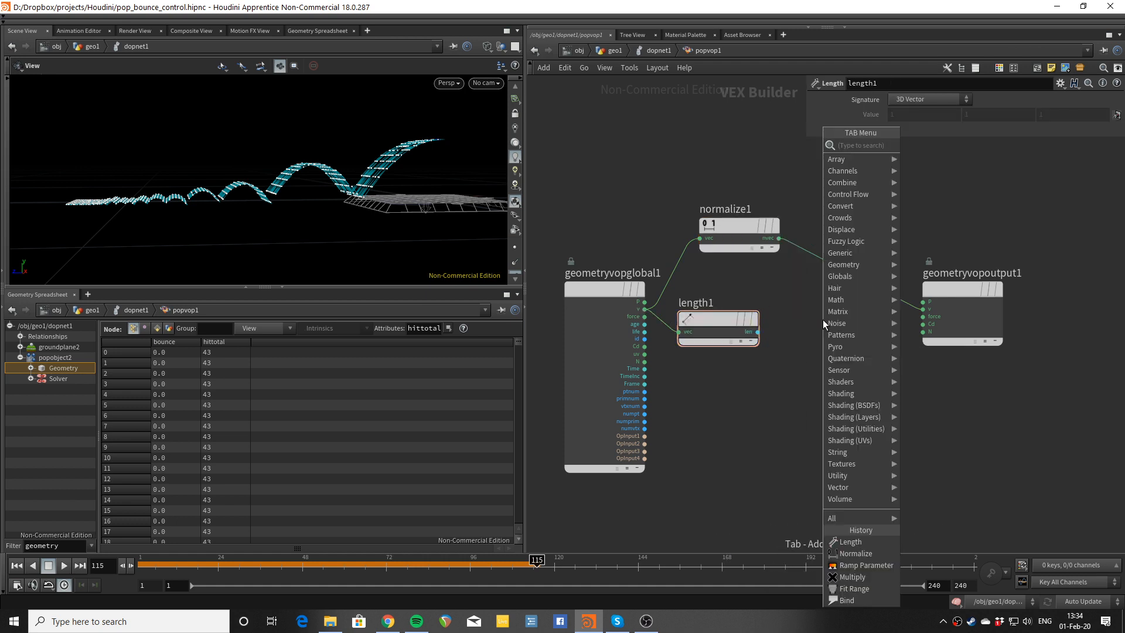
{"action": "type", "text": "mult"}
{"action": "key", "text": "Return"}
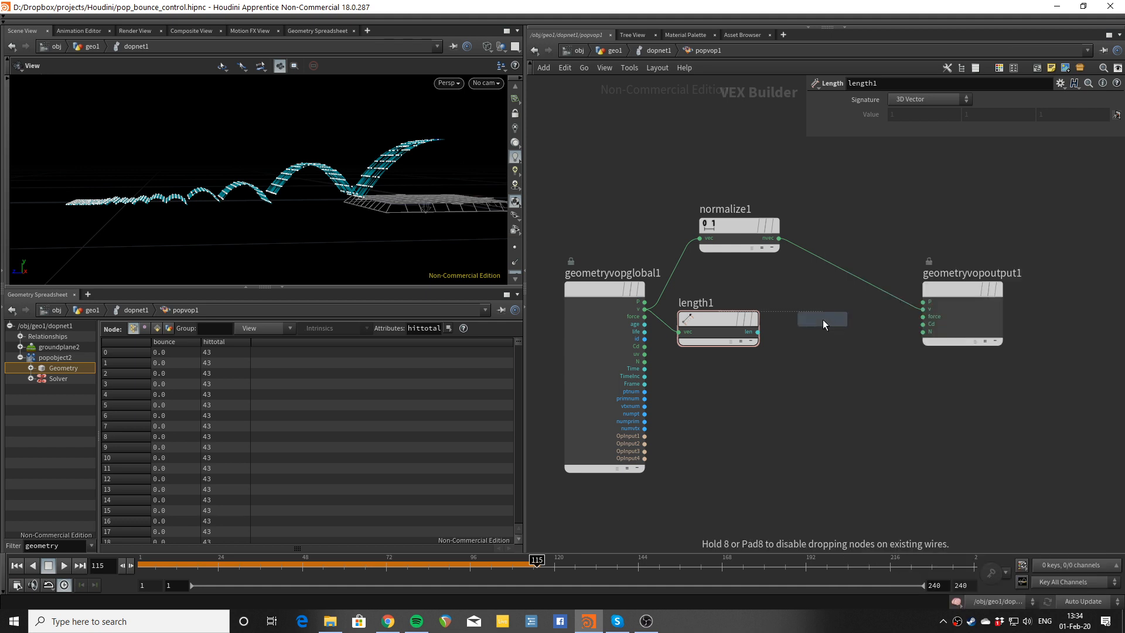
{"action": "left_click", "coordinate": [845, 278]}
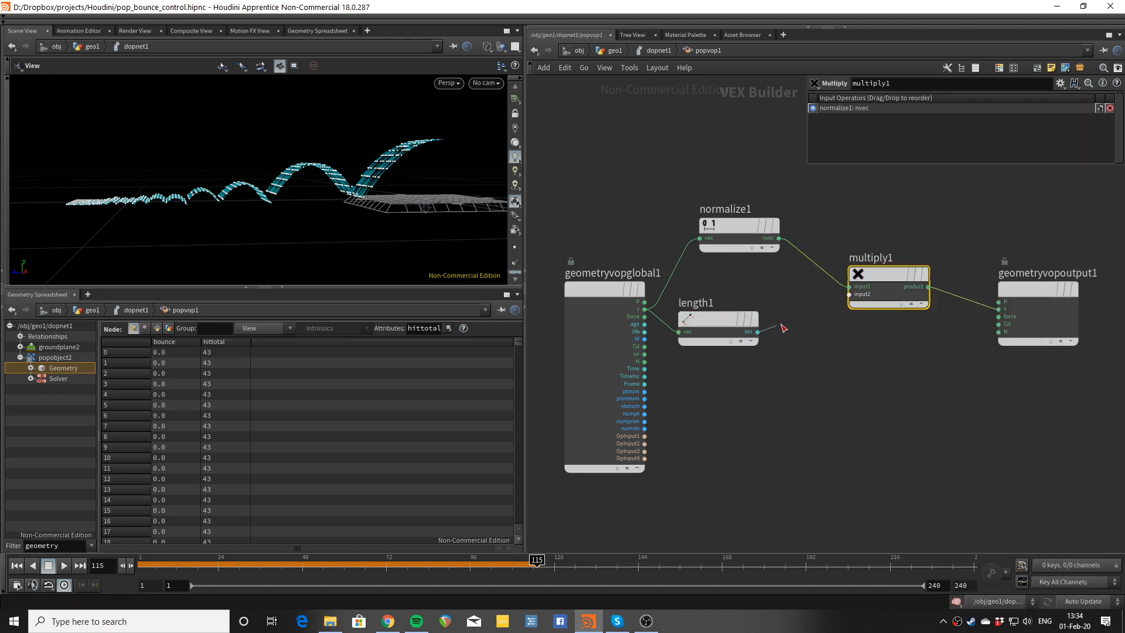
{"action": "left_click_drag", "start_coordinate": [781, 326], "coordinate": [849, 294]}
Step: Spread out the nodes in popvop1, moving normalize1 well above length1 to leave space before multiply1
{"action": "middle_click_drag", "start_coordinate": [871, 357], "coordinate": [863, 361]}
{"action": "left_click_drag", "start_coordinate": [888, 278], "coordinate": [916, 280]}
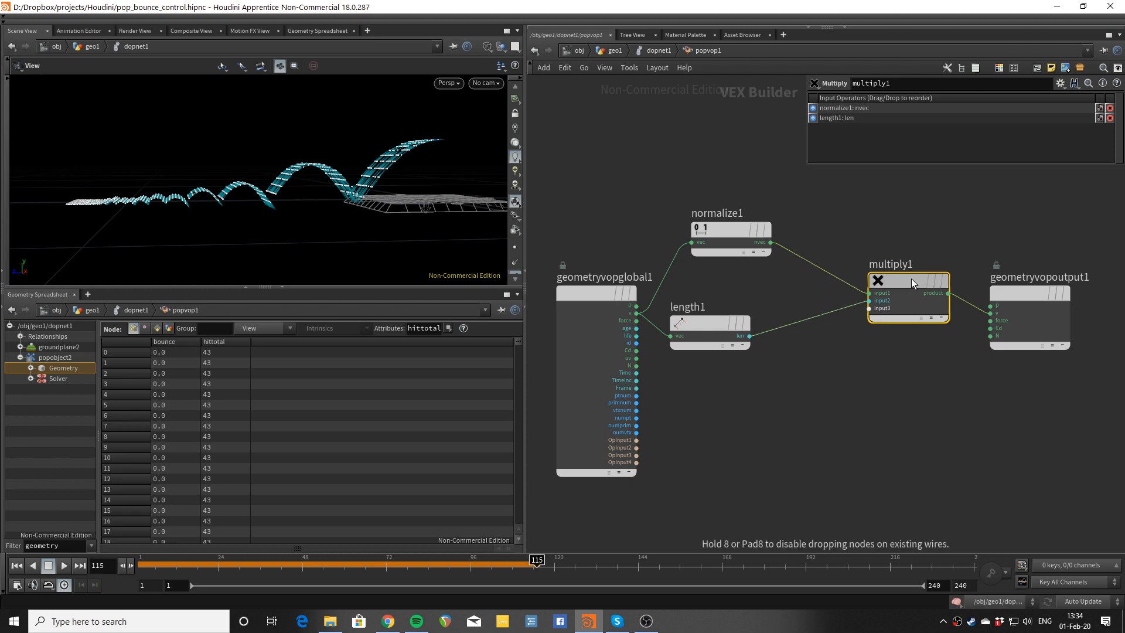
{"action": "left_click_drag", "start_coordinate": [1027, 296], "coordinate": [1035, 279]}
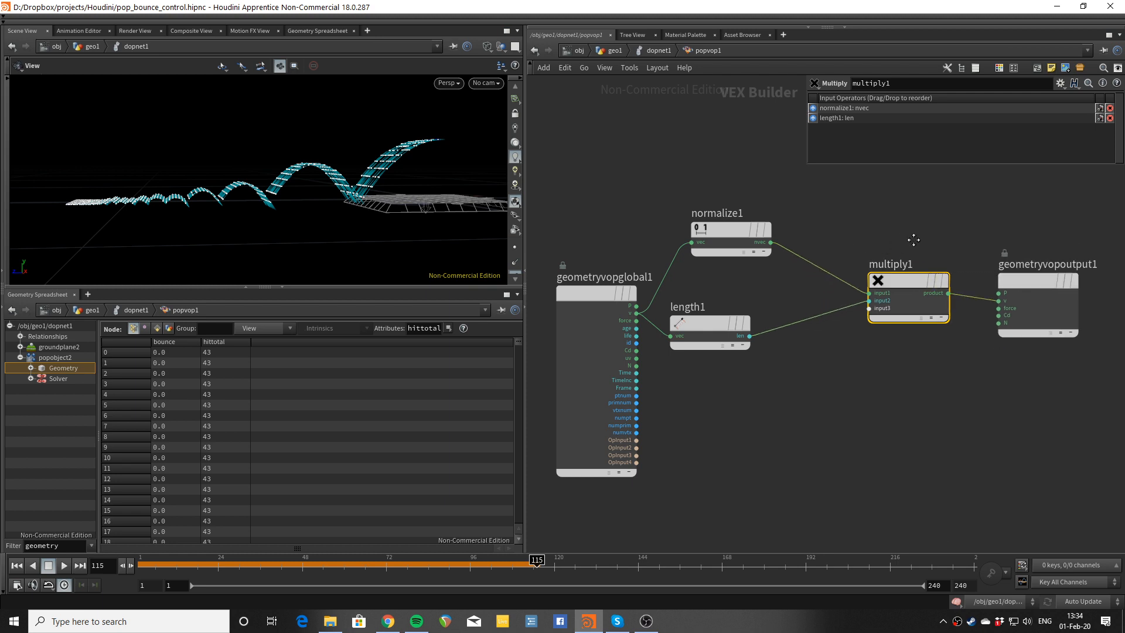
{"action": "middle_click_drag", "start_coordinate": [699, 286], "coordinate": [748, 286]}
{"action": "left_click_drag", "start_coordinate": [649, 294], "coordinate": [592, 298]}
{"action": "left_click_drag", "start_coordinate": [765, 231], "coordinate": [701, 233]}
{"action": "left_click_drag", "start_coordinate": [756, 329], "coordinate": [713, 335]}
{"action": "middle_click_drag", "start_coordinate": [765, 283], "coordinate": [798, 316]}
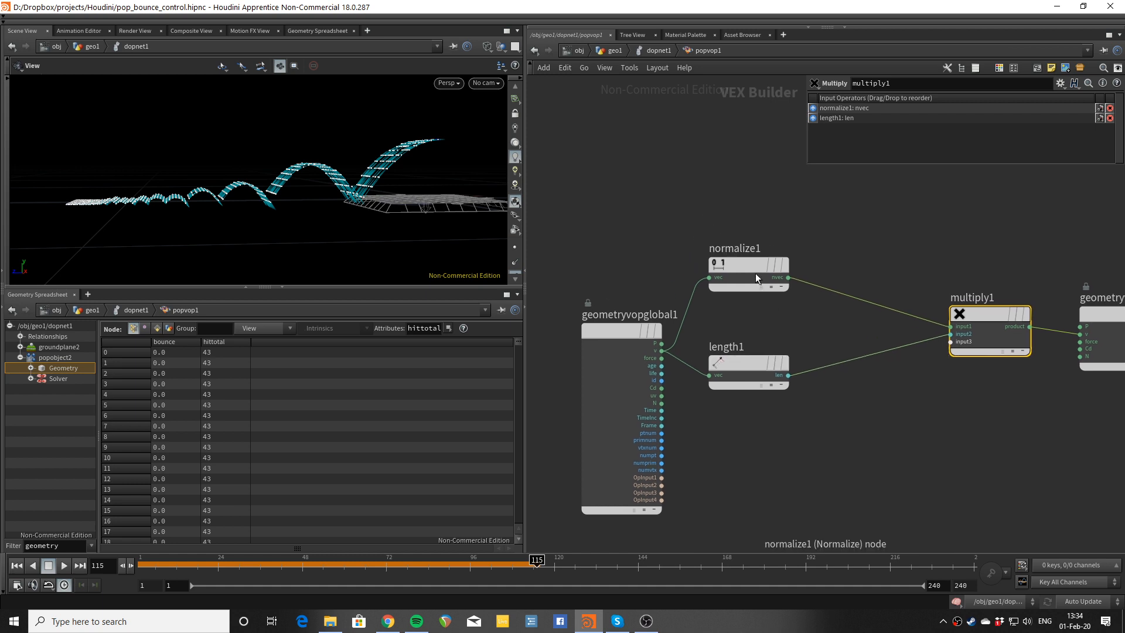
{"action": "left_click_drag", "start_coordinate": [754, 269], "coordinate": [754, 180]}
{"action": "middle_click_drag", "start_coordinate": [781, 232], "coordinate": [762, 263]}
{"action": "left_click_drag", "start_coordinate": [736, 207], "coordinate": [729, 172]}
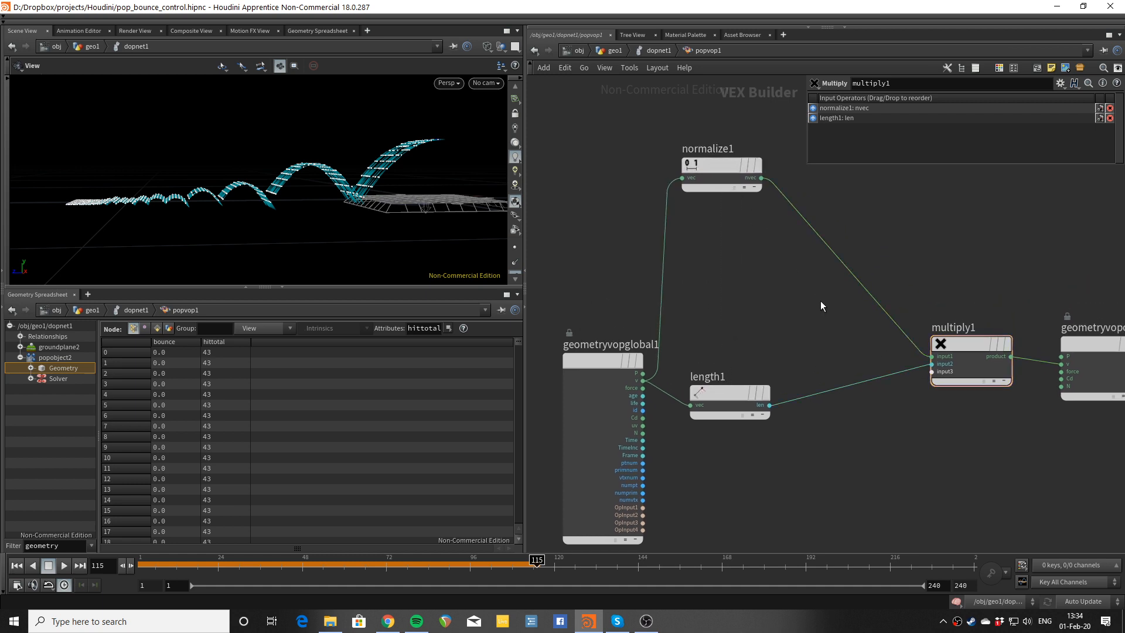
{"action": "middle_click_drag", "start_coordinate": [833, 290], "coordinate": [797, 312]}
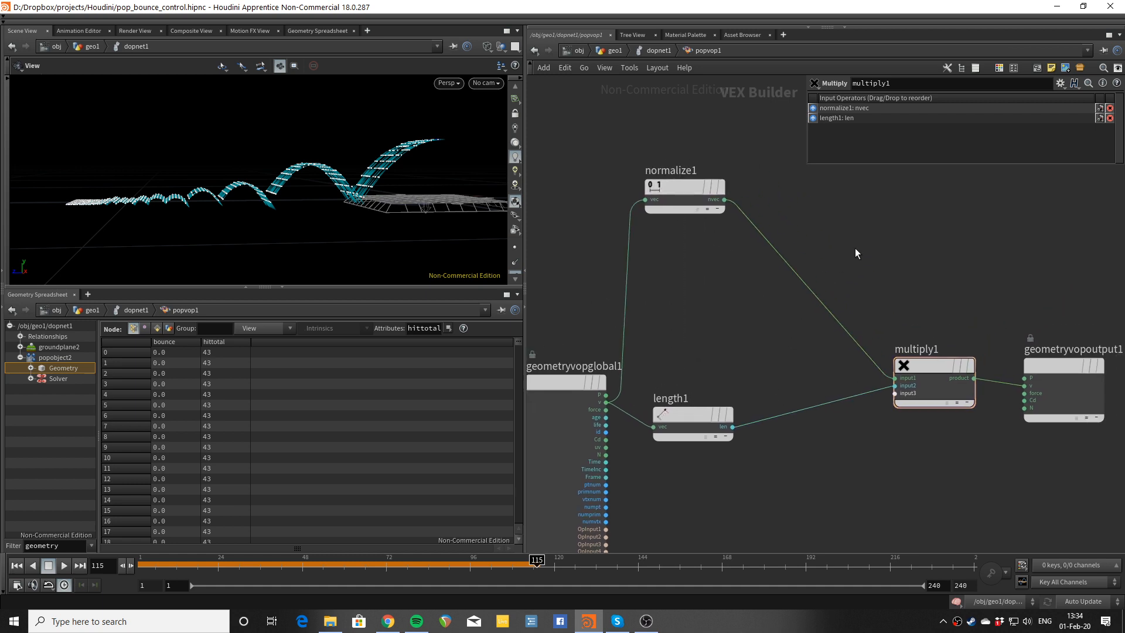
Step: Add a Random node below normalize1 and connect the P output of geometryvopglobal1 to its pos input
{"action": "key", "text": "Tab"}
{"action": "type", "text": "ran"}
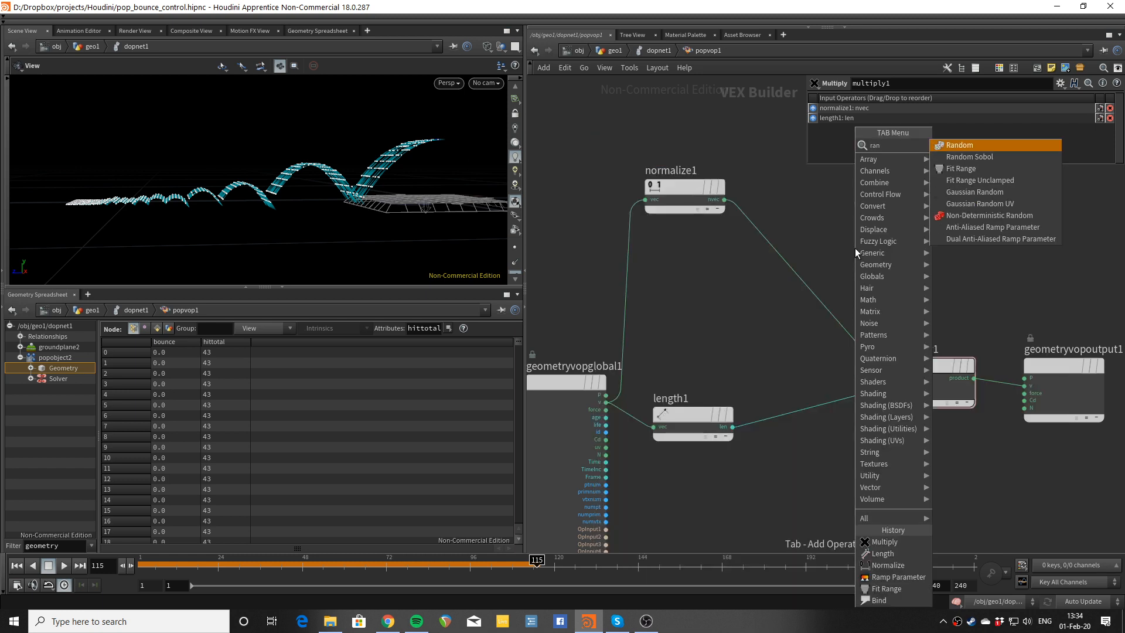
{"action": "key", "text": "Return"}
{"action": "left_click", "coordinate": [855, 249]}
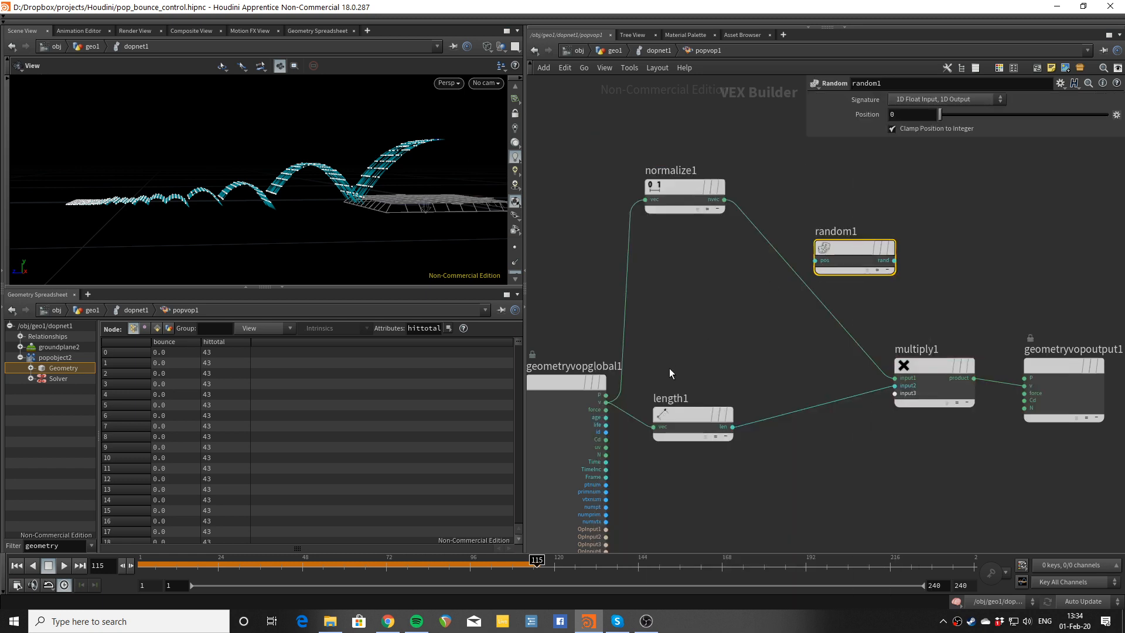
{"action": "scroll", "coordinate": [672, 364], "scroll_direction": "up", "scroll_amount": 2}
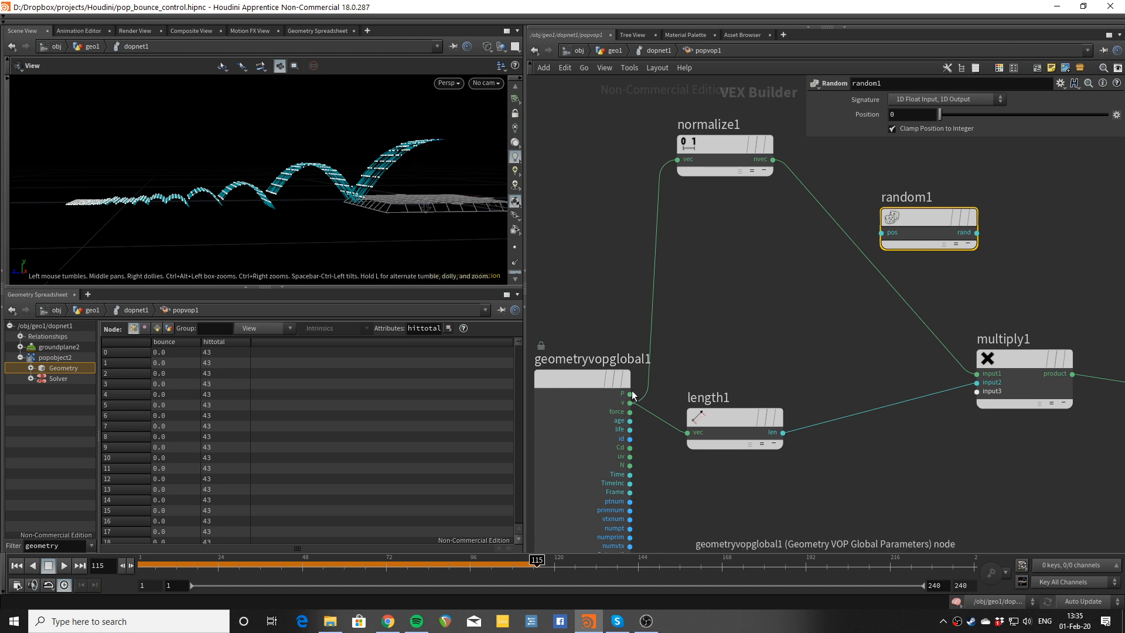
{"action": "mouse_move", "coordinate": [632, 390]}
{"action": "left_mouse_down"}
{"action": "mouse_move", "coordinate": [725, 324]}
{"action": "mouse_move", "coordinate": [573, 393]}
{"action": "mouse_move", "coordinate": [913, 224]}
{"action": "mouse_move", "coordinate": [699, 250]}
{"action": "left_mouse_up"}
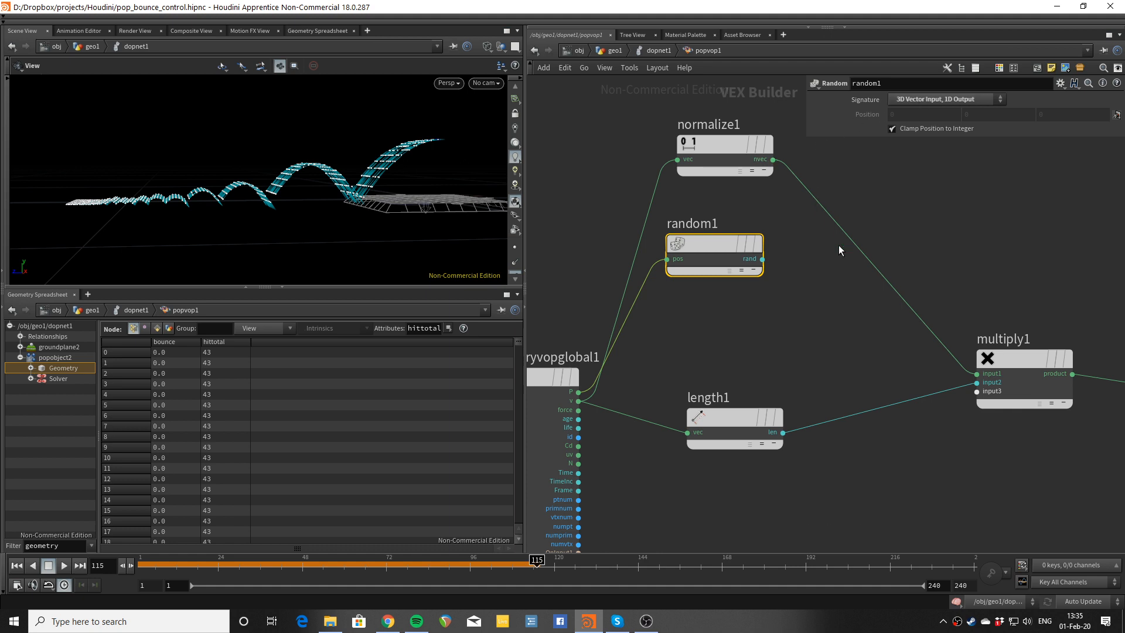
Step: Set the signature of random1 to 3D Vector Input, 3D Vector
{"action": "left_click", "coordinate": [937, 100]}
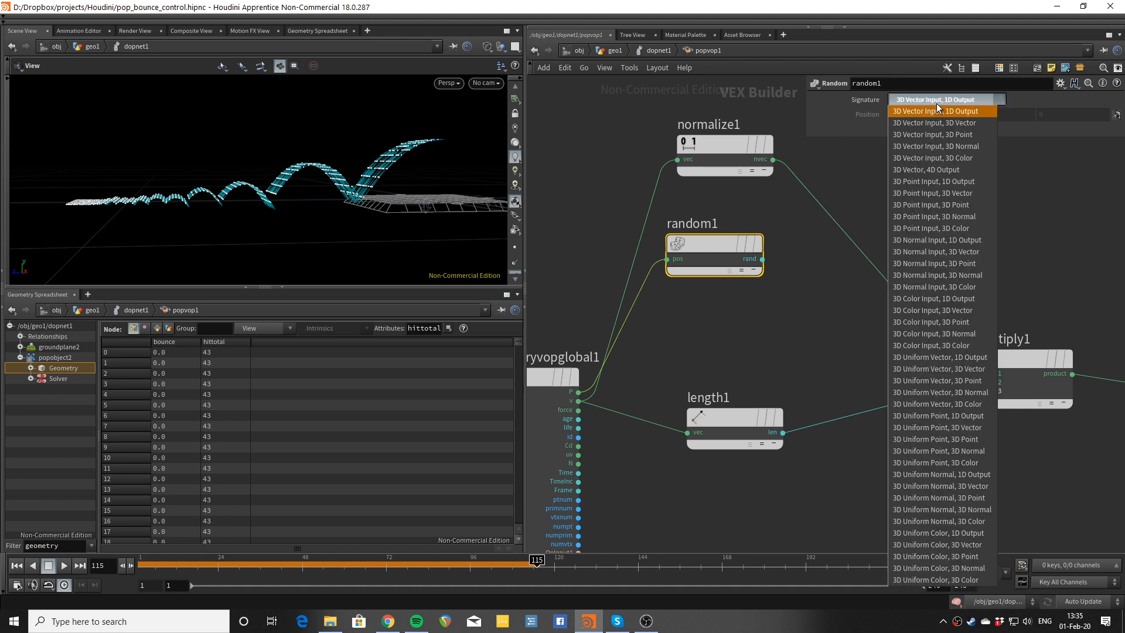
{"action": "left_click", "coordinate": [964, 122]}
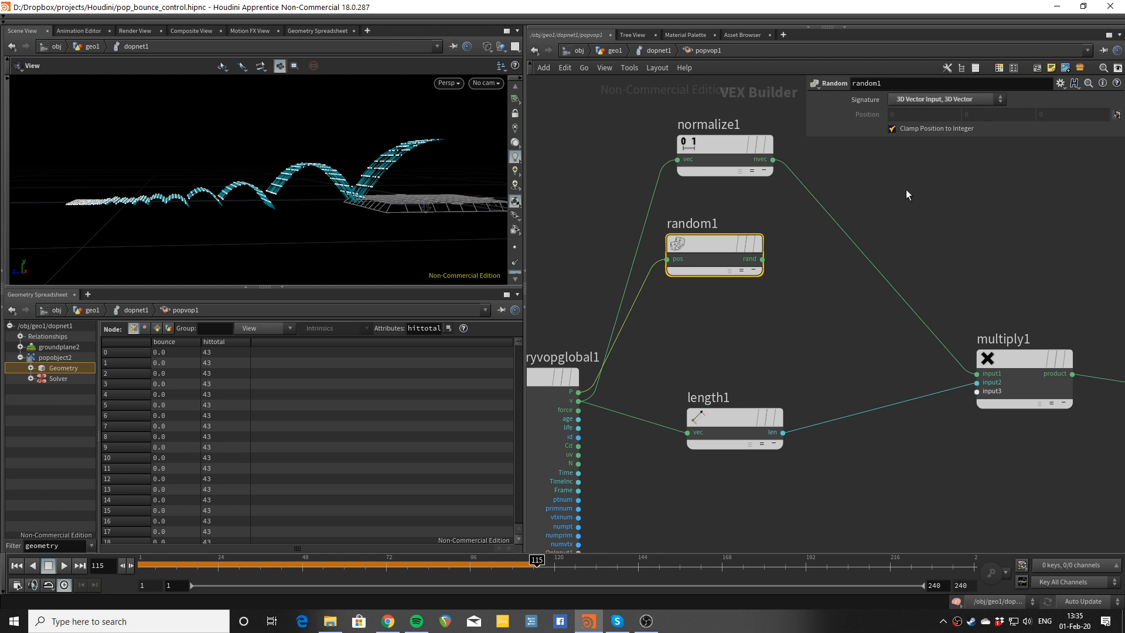
{"action": "left_click", "coordinate": [802, 283]}
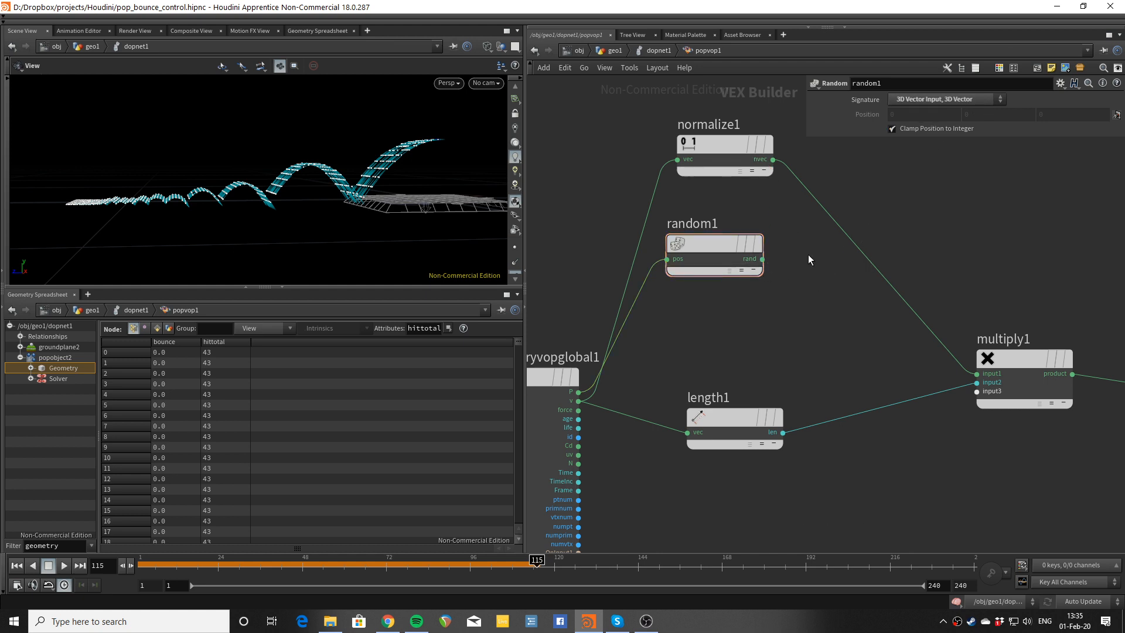
Step: Add a Mix node between the normalize1 and random1 outputs and multiply1
{"action": "key", "text": "Tab"}
{"action": "type", "text": "blend"}
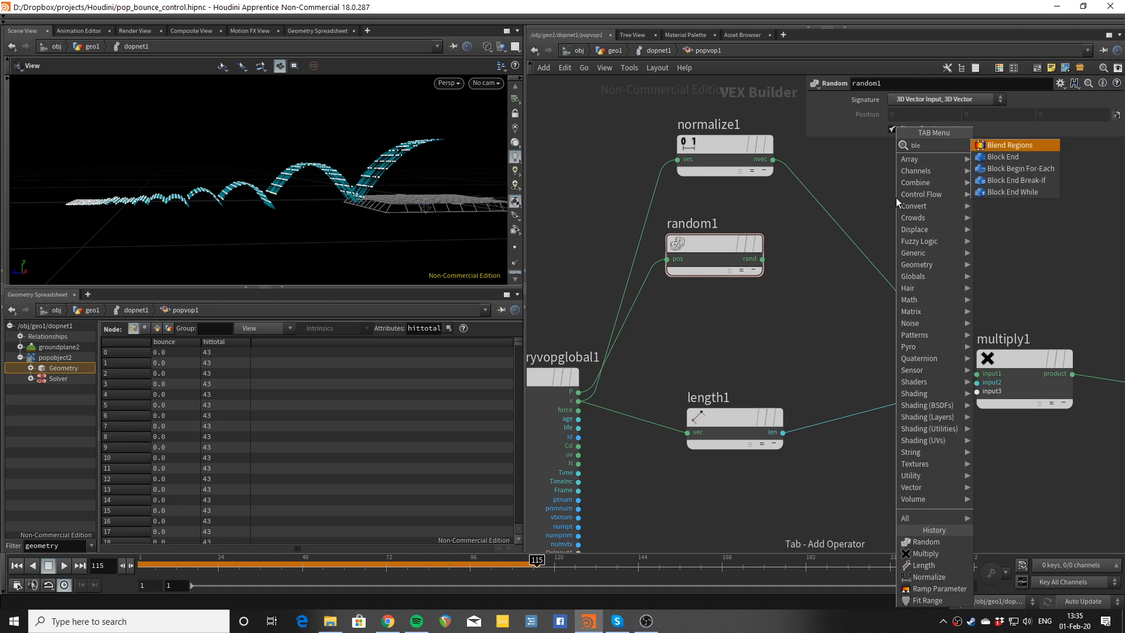
{"action": "key", "text": "BackSpace"}
{"action": "key", "text": "BackSpace"}
{"action": "key", "text": "BackSpace"}
{"action": "key", "text": "BackSpace"}
{"action": "key", "text": "BackSpace"}
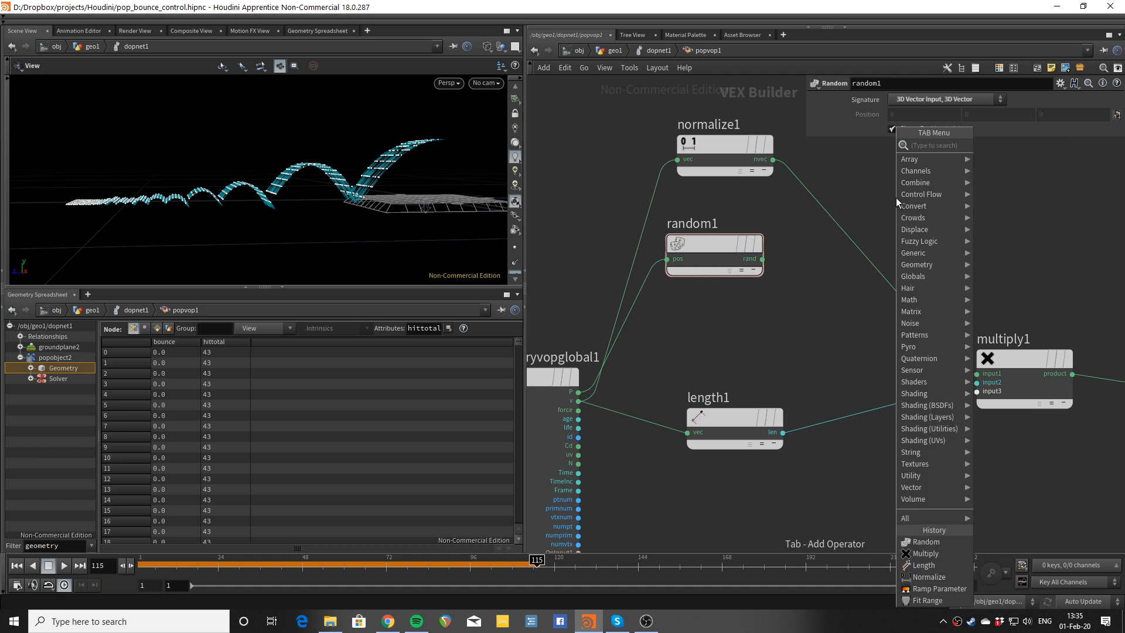
{"action": "type", "text": "mix"}
{"action": "key", "text": "Return"}
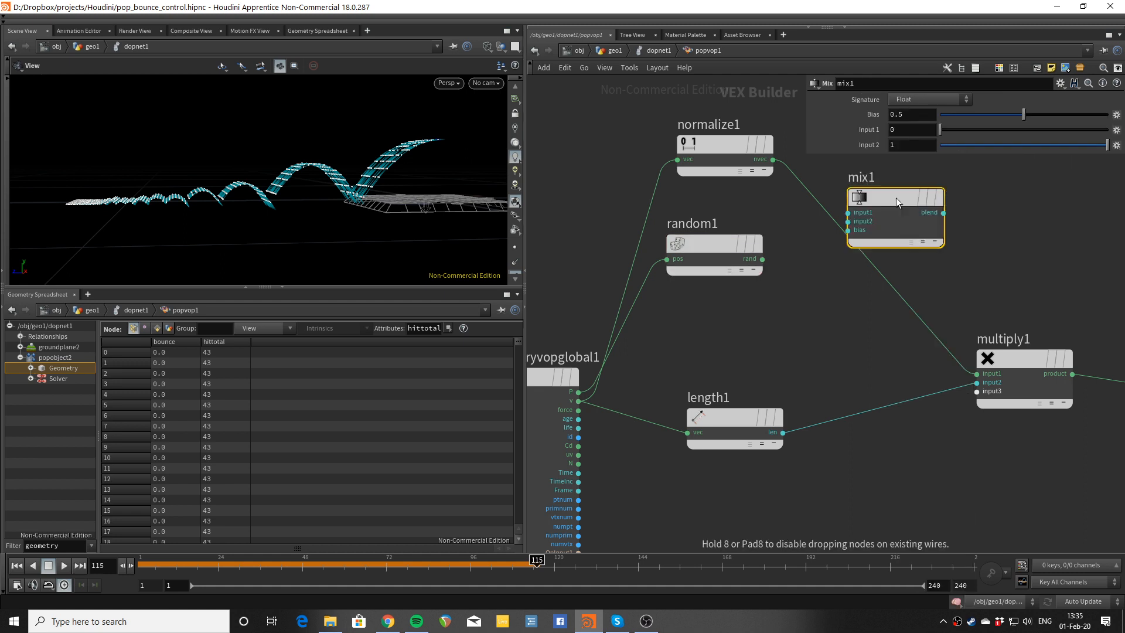
Step: Insert mix1 on the wire from normalize1 to multiply1 and connect the random1 output to its input2
{"action": "left_click", "coordinate": [890, 218]}
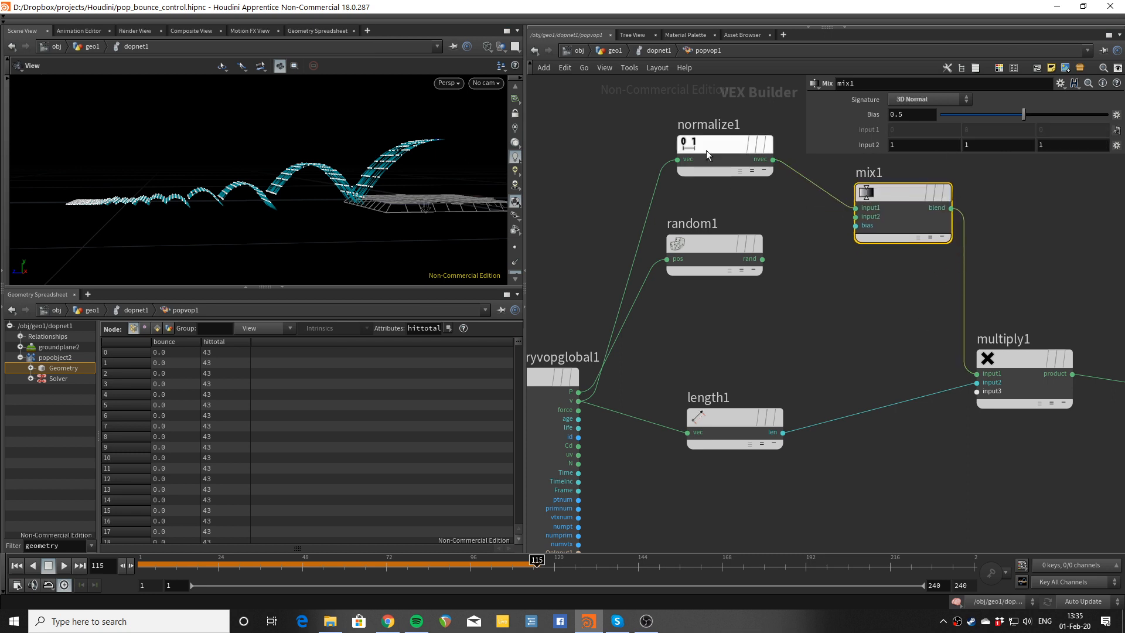
{"action": "left_click_drag", "start_coordinate": [762, 259], "coordinate": [856, 216]}
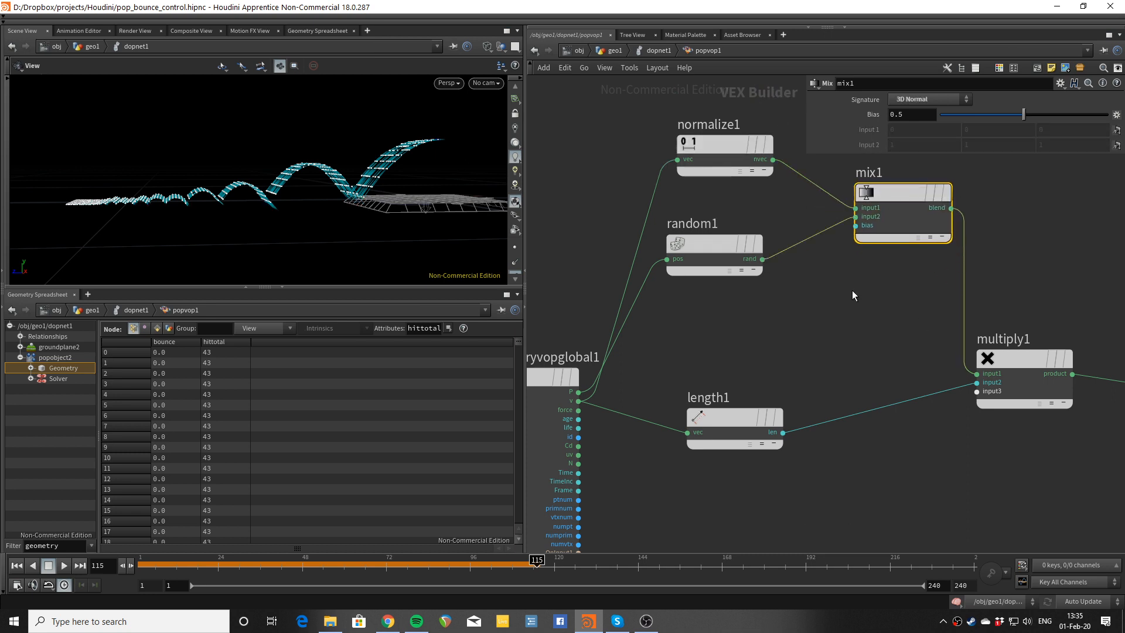
{"action": "middle_click_drag", "start_coordinate": [852, 290], "coordinate": [950, 303]}
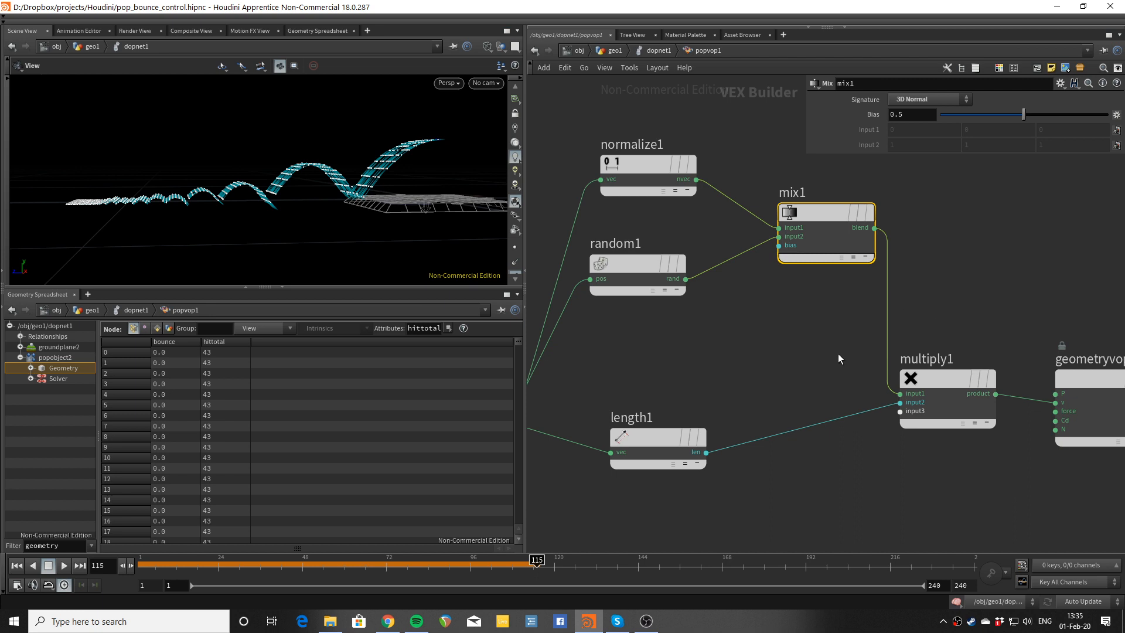
{"action": "middle_click_drag", "start_coordinate": [814, 350], "coordinate": [837, 311]}
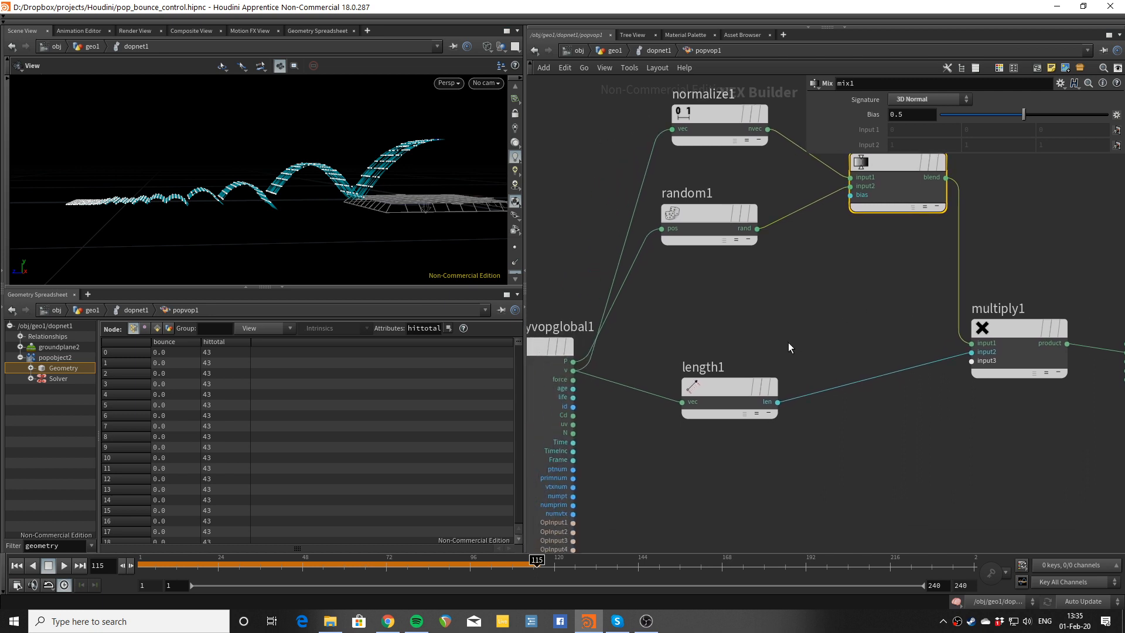
{"action": "middle_click_drag", "start_coordinate": [789, 342], "coordinate": [773, 344]}
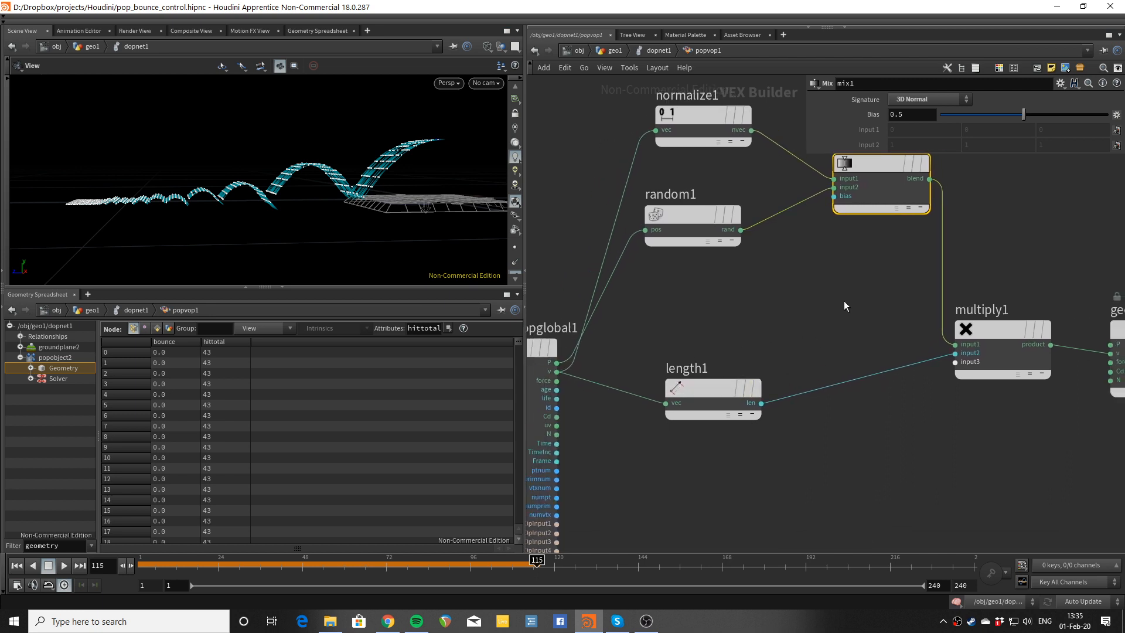
{"action": "middle_click_drag", "start_coordinate": [844, 305], "coordinate": [866, 333]}
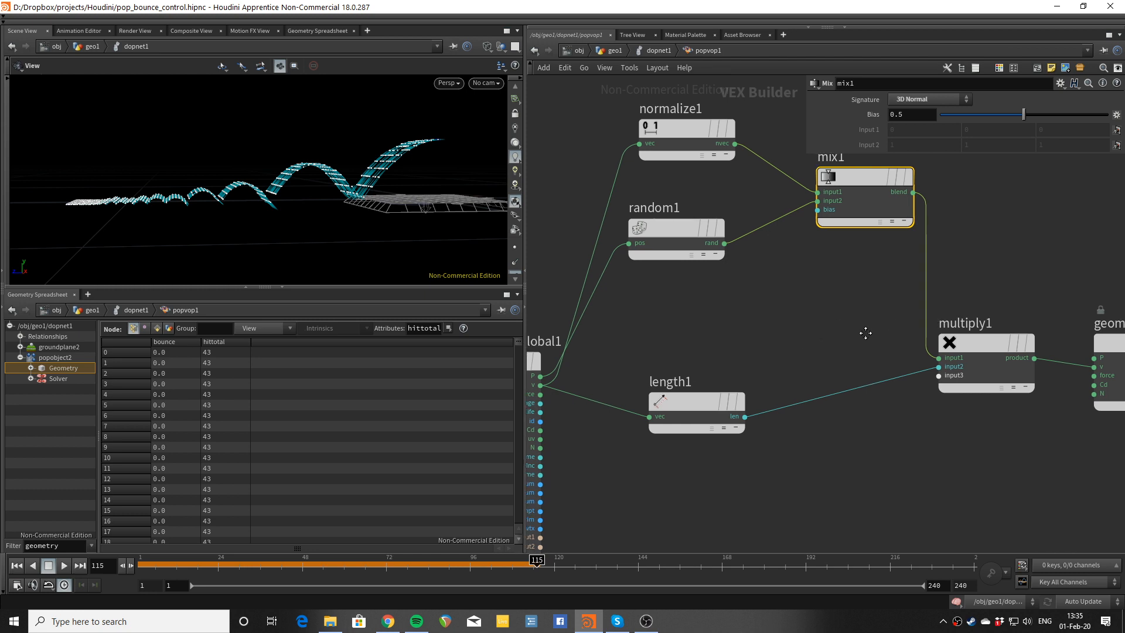
Step: Play the simulation and examine how the mixed velocity direction affects the bouncing particles from above
{"action": "key", "text": "Up"}
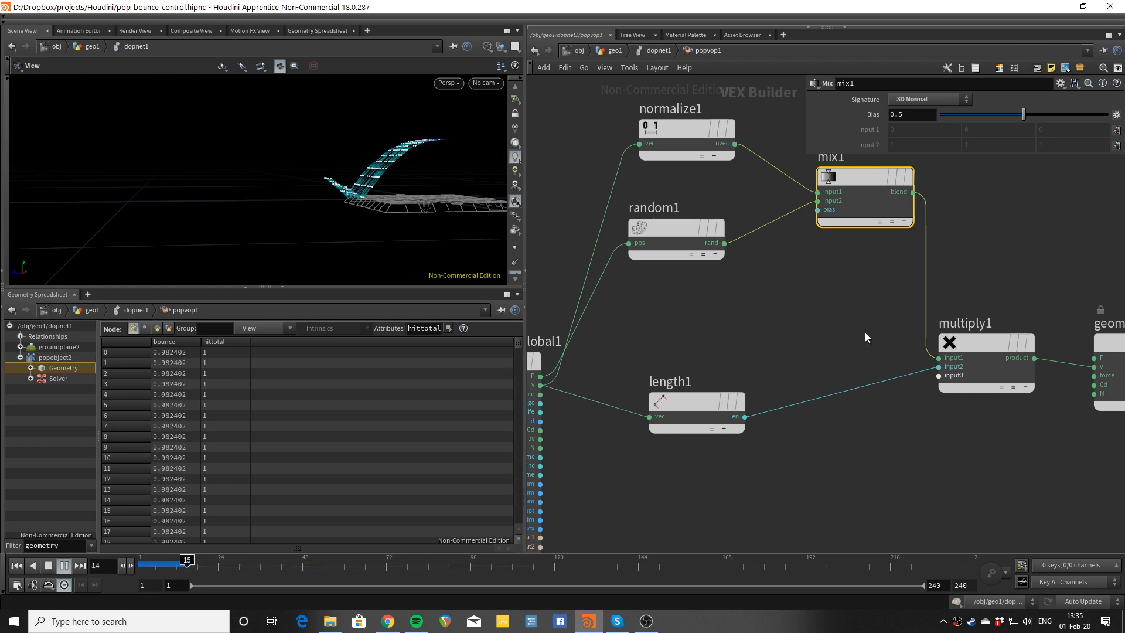
{"action": "key", "text": "Up"}
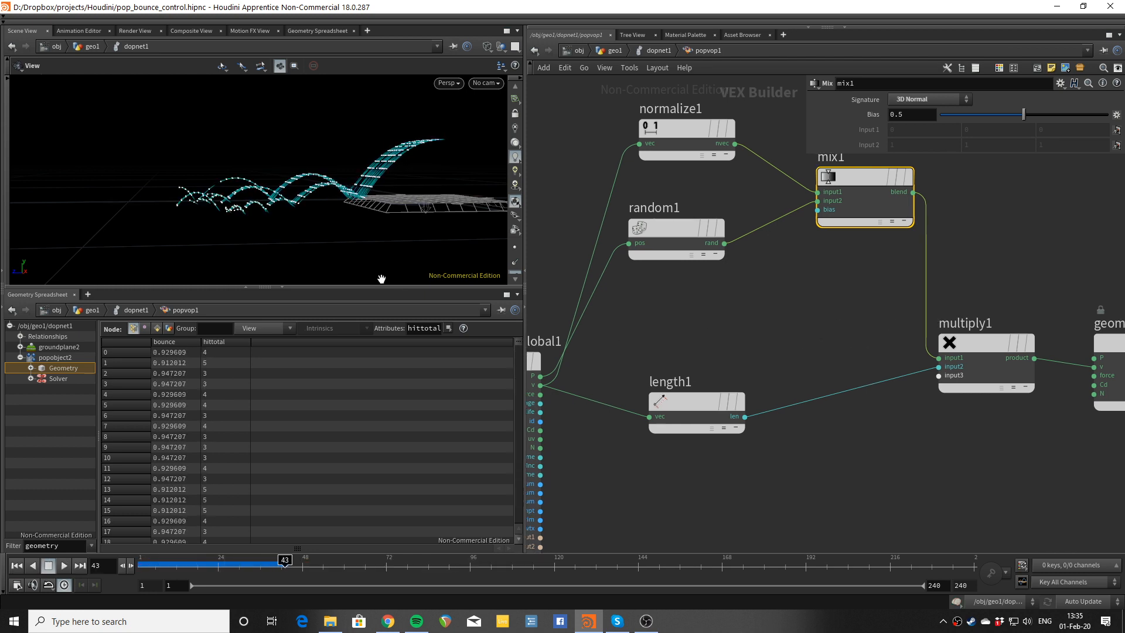
{"action": "left_click_drag", "start_coordinate": [381, 279], "coordinate": [329, 235]}
Step: Turn off Clamp Position to Integer on random1 and replay the simulation from the first frame
{"action": "left_click", "coordinate": [673, 234]}
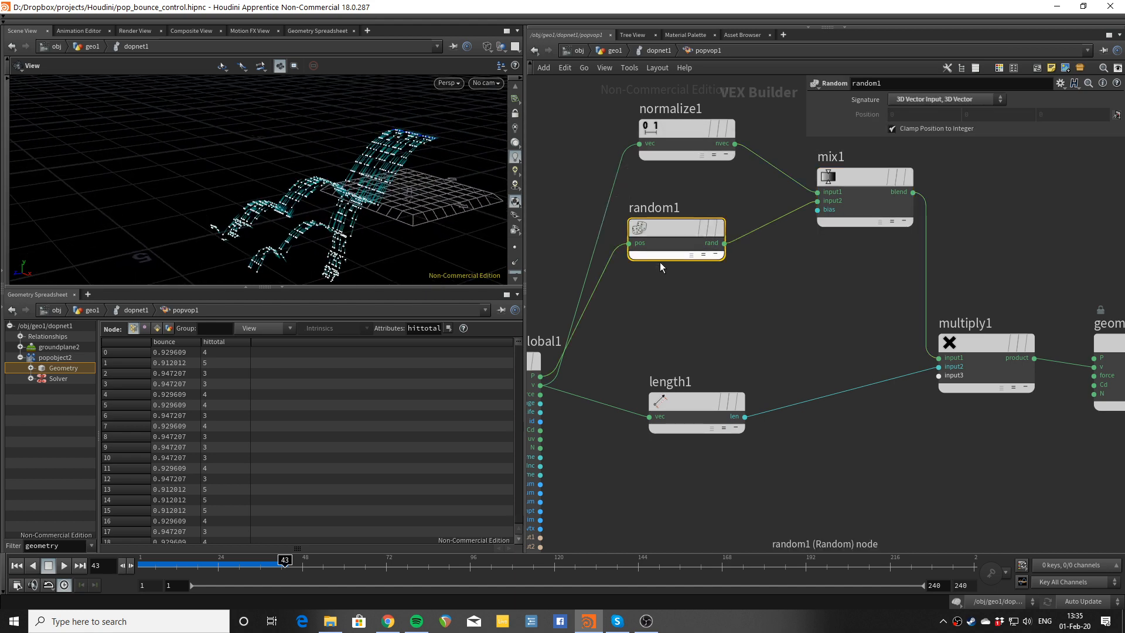
{"action": "left_click", "coordinate": [919, 130]}
{"action": "key", "text": "ctrl+Up"}
{"action": "key", "text": "Up"}
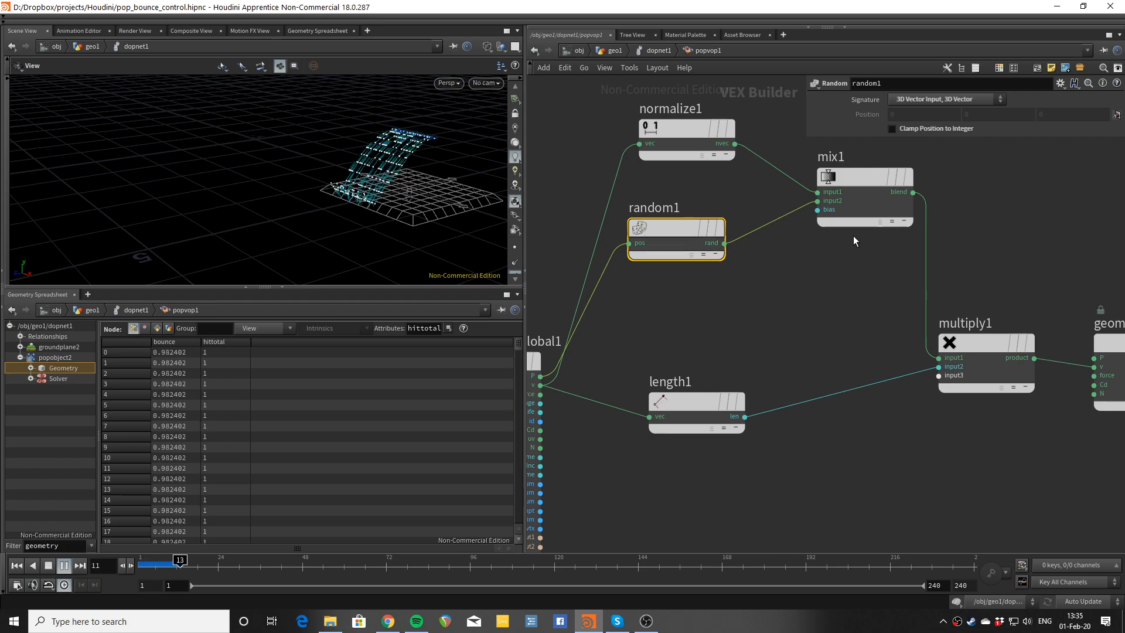
{"action": "left_click_drag", "start_coordinate": [417, 226], "coordinate": [366, 200]}
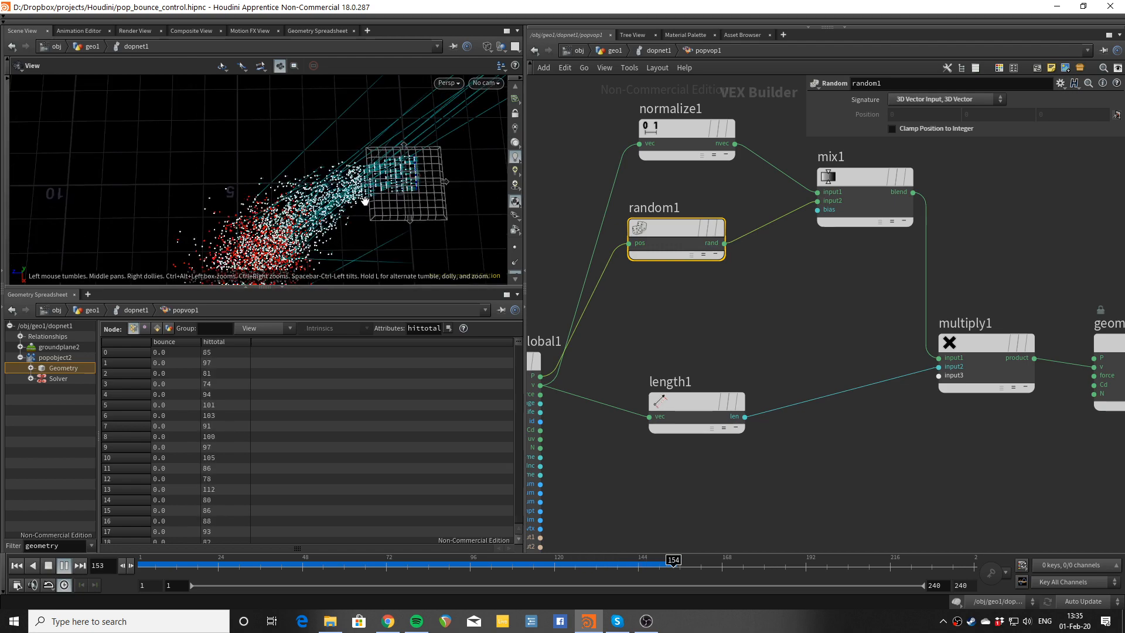
{"action": "key", "text": "ctrl+Up"}
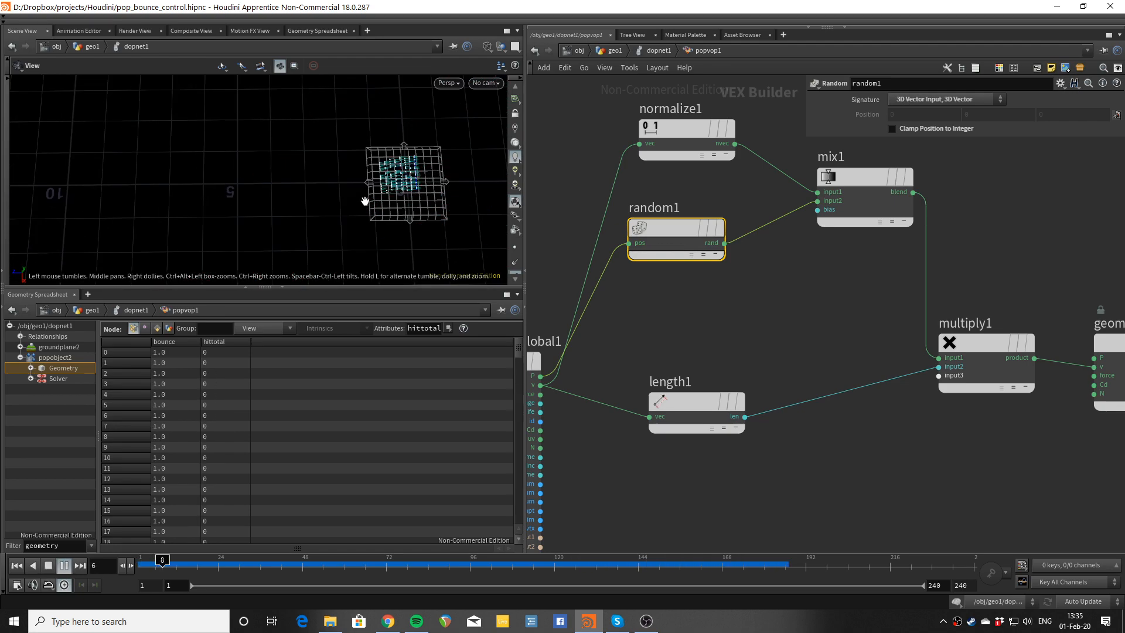
{"action": "key", "text": "Up"}
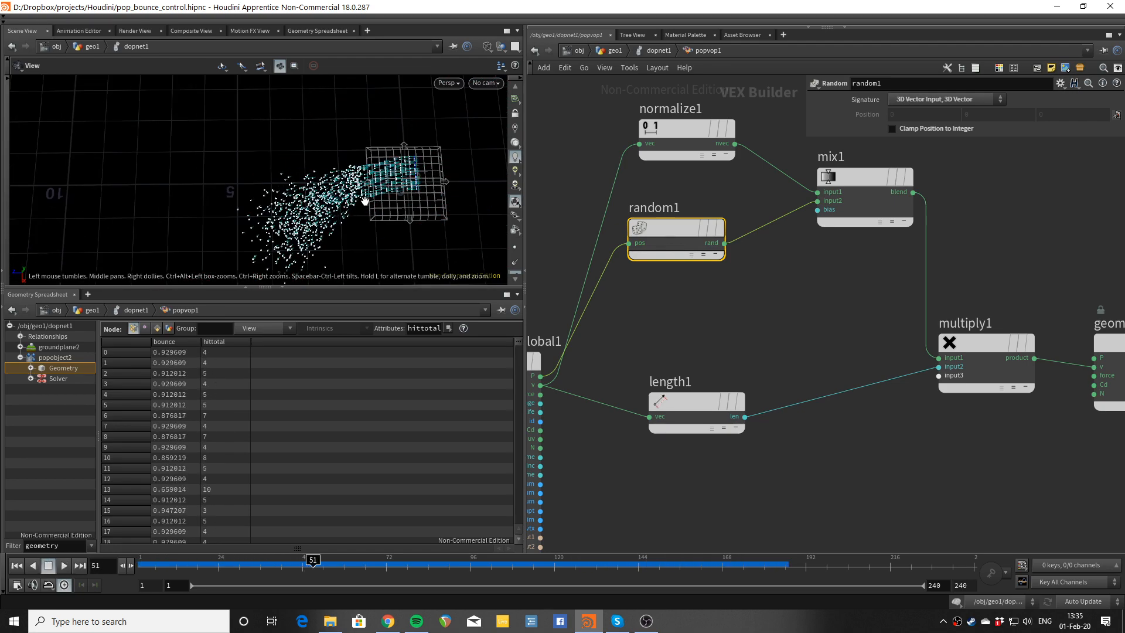
{"action": "left_click", "coordinate": [679, 236]}
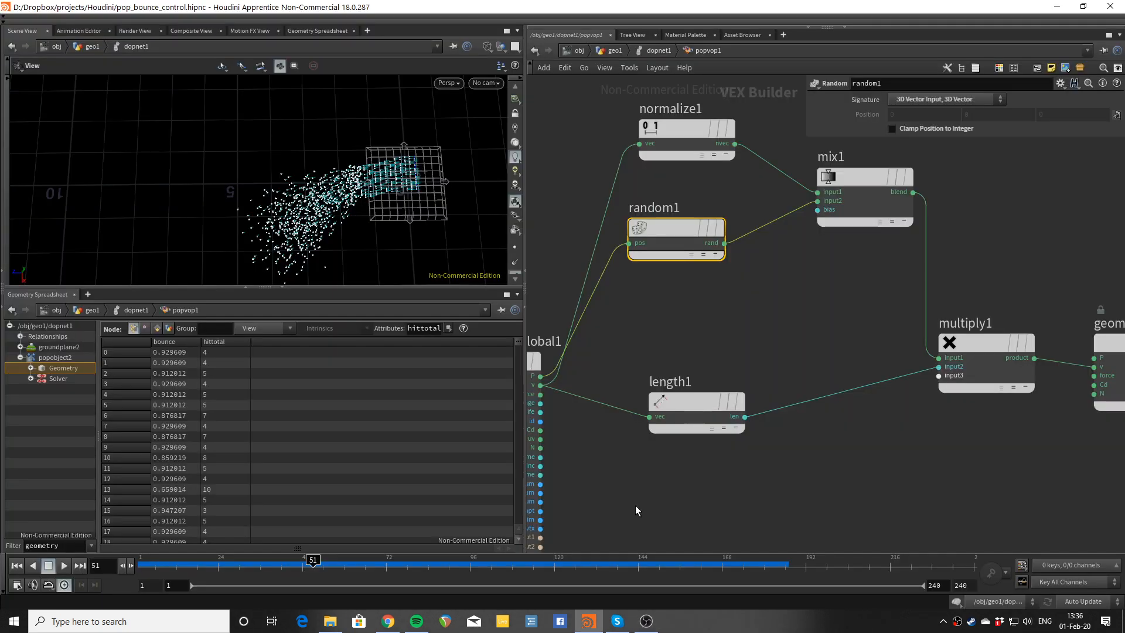
Step: Switch to Microsoft Whiteboard and draw a vertical and a horizontal axis crossing near the middle of the canvas
{"action": "key", "text": "super+w"}
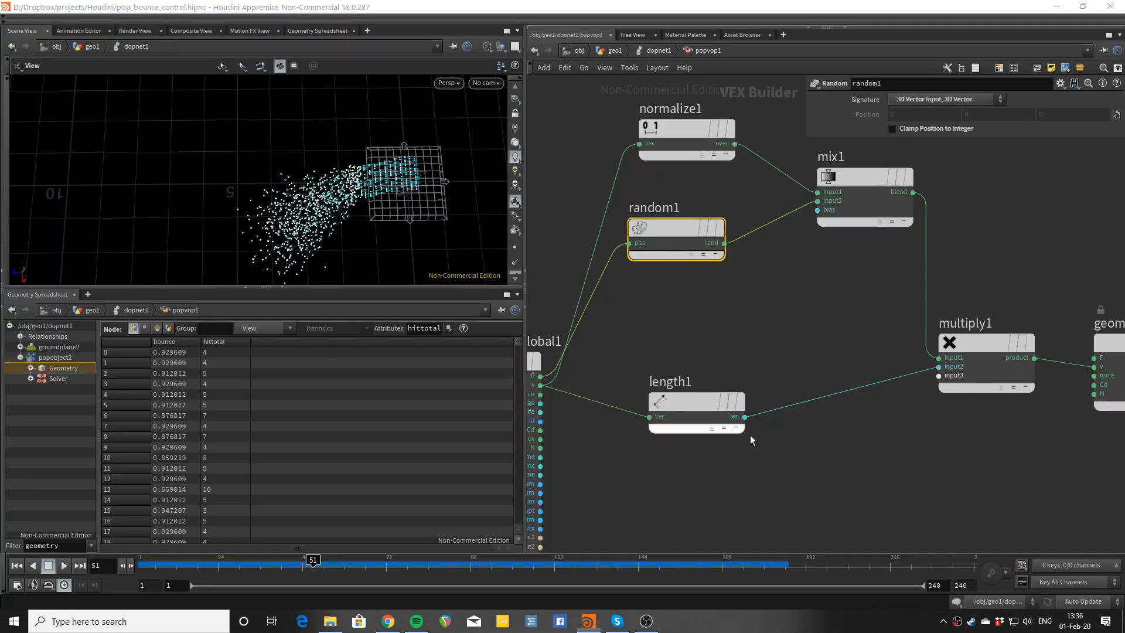
{"action": "key", "text": "Return"}
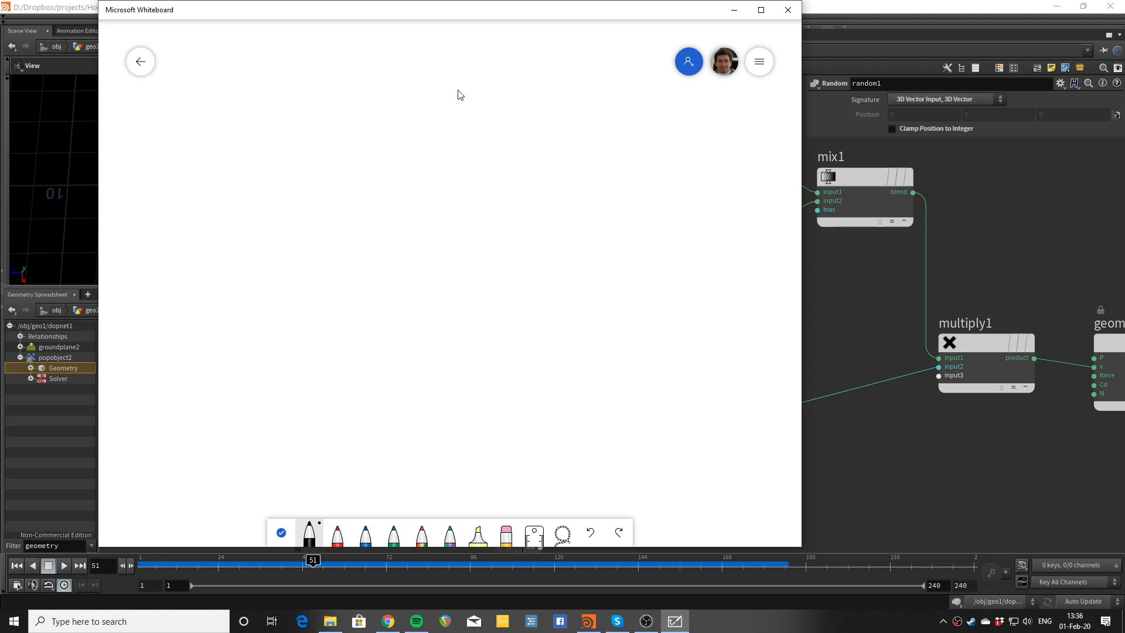
{"action": "left_click_drag", "start_coordinate": [458, 81], "coordinate": [478, 405]}
{"action": "left_click_drag", "start_coordinate": [270, 242], "coordinate": [720, 237]}
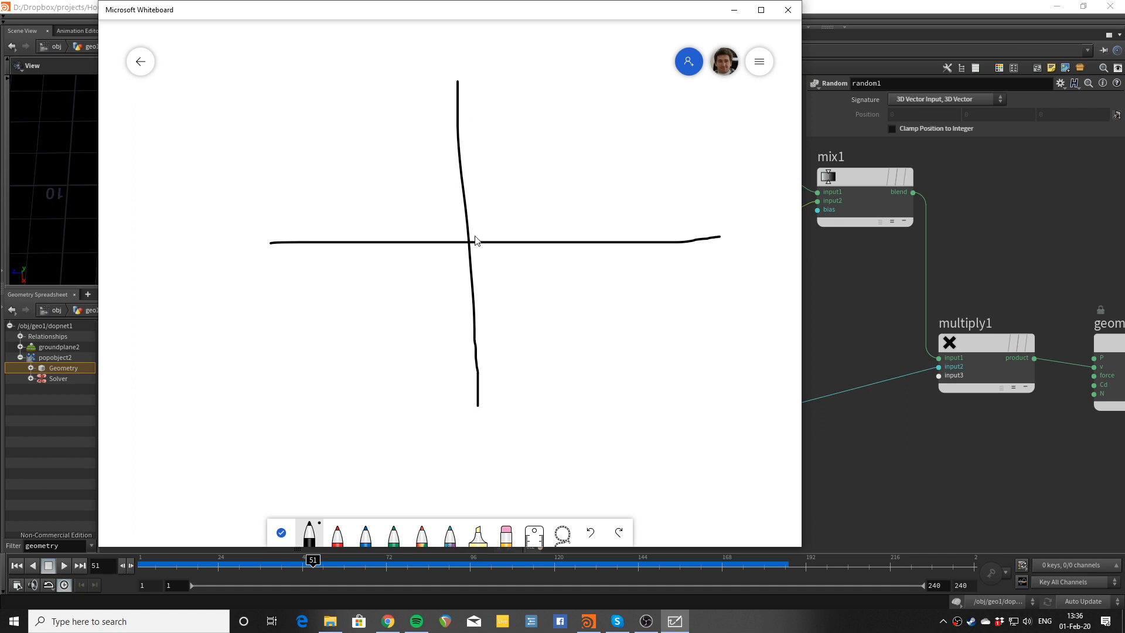
{"action": "mouse_move", "coordinate": [474, 238]}
{"action": "left_mouse_down"}
{"action": "mouse_move", "coordinate": [660, 237]}
{"action": "mouse_move", "coordinate": [510, 213]}
{"action": "mouse_move", "coordinate": [594, 165]}
{"action": "mouse_move", "coordinate": [486, 176]}
{"action": "left_mouse_up"}
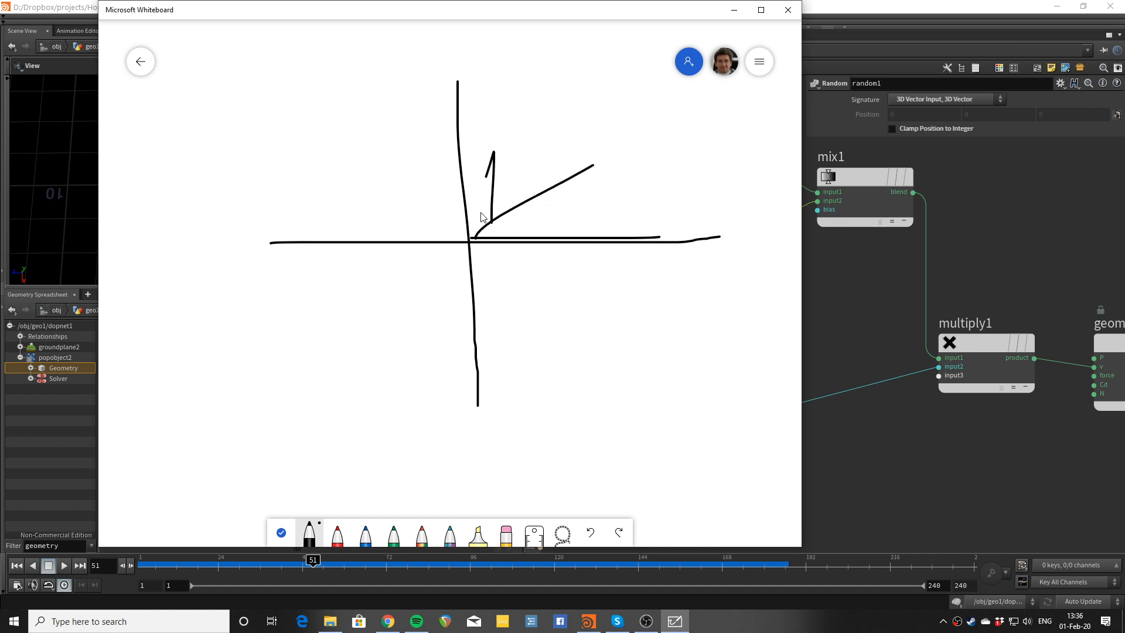
{"action": "key", "text": "ctrl+z"}
{"action": "left_click_drag", "start_coordinate": [470, 239], "coordinate": [505, 113]}
{"action": "key", "text": "ctrl+z"}
{"action": "key", "text": "ctrl+z"}
{"action": "key", "text": "ctrl+z"}
Step: Draw direction lines radiating from the origin, one in each of the four quadrants
{"action": "left_click_drag", "start_coordinate": [470, 238], "coordinate": [513, 137]}
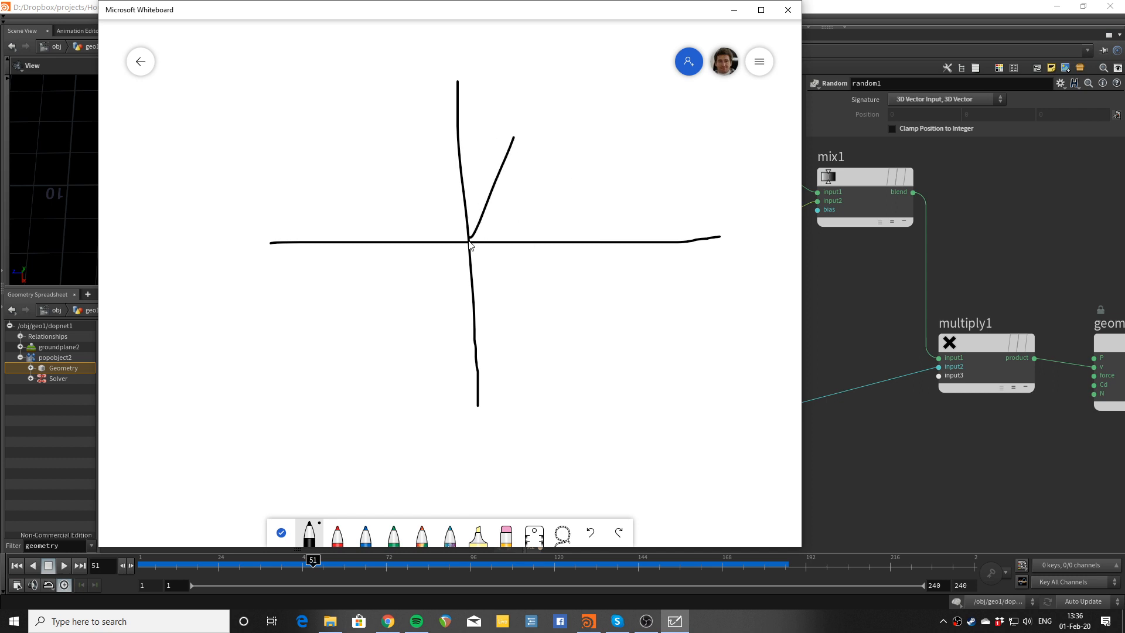
{"action": "mouse_move", "coordinate": [468, 241]}
{"action": "left_mouse_down"}
{"action": "mouse_move", "coordinate": [384, 173]}
{"action": "mouse_move", "coordinate": [354, 306]}
{"action": "left_mouse_up"}
{"action": "left_click_drag", "start_coordinate": [470, 246], "coordinate": [506, 269]}
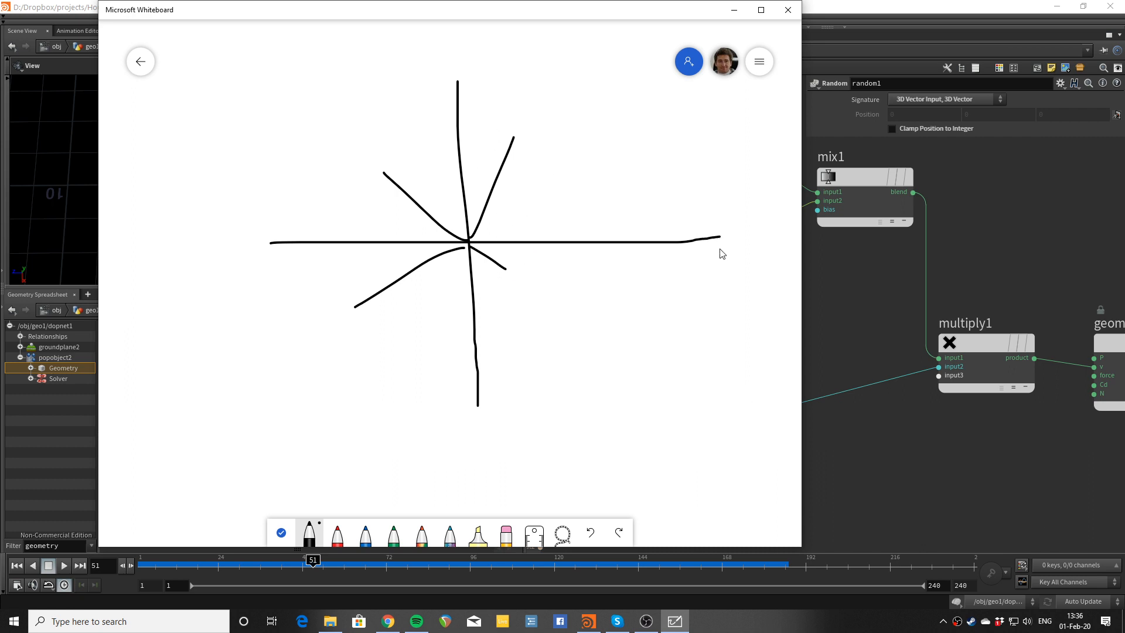
{"action": "left_click_drag", "start_coordinate": [719, 250], "coordinate": [732, 240]}
{"action": "left_click_drag", "start_coordinate": [738, 235], "coordinate": [719, 248]}
{"action": "left_click_drag", "start_coordinate": [419, 67], "coordinate": [429, 99]}
{"action": "left_click_drag", "start_coordinate": [467, 67], "coordinate": [464, 100]}
{"action": "key", "text": "ctrl+z"}
{"action": "key", "text": "ctrl+z"}
{"action": "key", "text": "ctrl+z"}
{"action": "key", "text": "ctrl+z"}
{"action": "key", "text": "ctrl+z"}
{"action": "key", "text": "ctrl+z"}
{"action": "mouse_move", "coordinate": [715, 230]}
{"action": "left_mouse_down"}
{"action": "mouse_move", "coordinate": [737, 262]}
{"action": "mouse_move", "coordinate": [713, 252]}
{"action": "mouse_move", "coordinate": [732, 256]}
{"action": "mouse_move", "coordinate": [716, 263]}
{"action": "left_mouse_up"}
{"action": "key", "text": "ctrl+z"}
{"action": "key", "text": "ctrl+z"}
Step: Label the axes x and y and mark their ends with 1 and -1
{"action": "mouse_move", "coordinate": [404, 72]}
{"action": "left_mouse_down"}
{"action": "mouse_move", "coordinate": [434, 92]}
{"action": "mouse_move", "coordinate": [426, 108]}
{"action": "left_mouse_up"}
{"action": "mouse_move", "coordinate": [732, 232]}
{"action": "left_mouse_down"}
{"action": "mouse_move", "coordinate": [733, 217]}
{"action": "mouse_move", "coordinate": [733, 241]}
{"action": "left_mouse_up"}
{"action": "left_click_drag", "start_coordinate": [473, 75], "coordinate": [473, 87]}
{"action": "left_click_drag", "start_coordinate": [260, 226], "coordinate": [277, 225]}
{"action": "left_click_drag", "start_coordinate": [442, 404], "coordinate": [458, 418]}
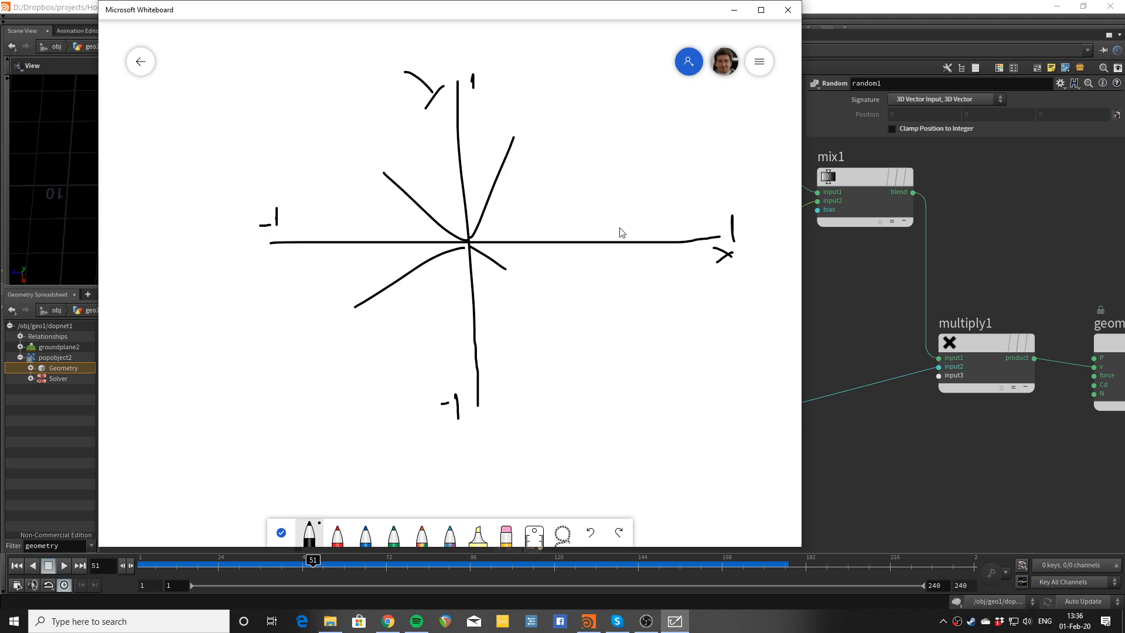
Step: Scatter dots in the quadrant where both x and y are positive to illustrate the 0 to 1 random vectors
{"action": "left_click", "coordinate": [480, 168]}
{"action": "left_click", "coordinate": [515, 177]}
{"action": "left_click", "coordinate": [525, 203]}
{"action": "left_click", "coordinate": [519, 222]}
{"action": "left_click", "coordinate": [506, 193]}
{"action": "left_click", "coordinate": [531, 188]}
{"action": "left_click", "coordinate": [539, 170]}
{"action": "left_click", "coordinate": [546, 169]}
{"action": "left_click", "coordinate": [534, 205]}
{"action": "left_click", "coordinate": [547, 209]}
{"action": "left_click", "coordinate": [548, 217]}
{"action": "left_click", "coordinate": [531, 224]}
{"action": "left_click", "coordinate": [558, 196]}
{"action": "left_click", "coordinate": [525, 166]}
{"action": "left_click", "coordinate": [529, 154]}
{"action": "left_click", "coordinate": [494, 150]}
{"action": "left_click", "coordinate": [477, 175]}
Step: Switch back to Houdini and insert a Fit Range node on the wire from random1 to mix1's input2
{"action": "left_click", "coordinate": [738, 18]}
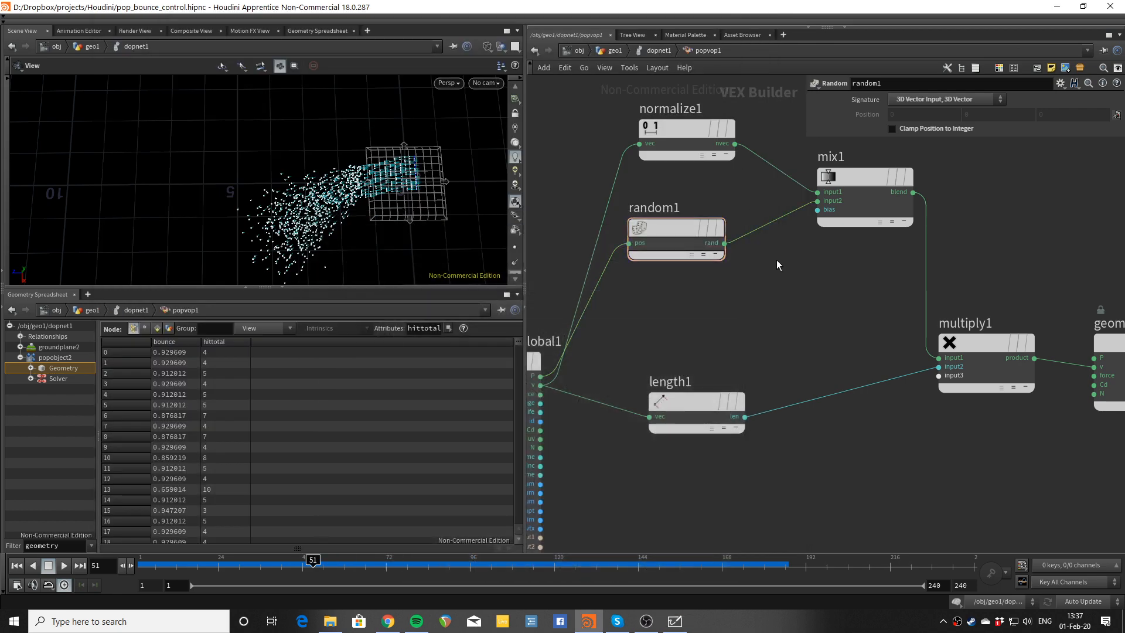
{"action": "key", "text": "Tab"}
{"action": "type", "text": "fit"}
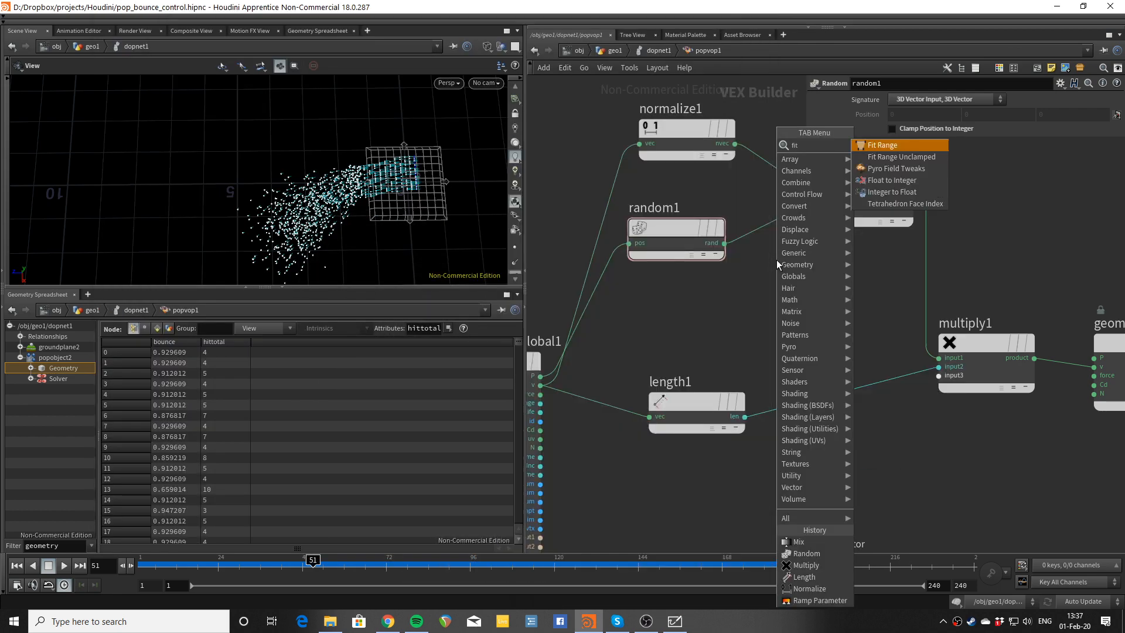
{"action": "key", "text": "Return"}
{"action": "left_click", "coordinate": [776, 259]}
{"action": "left_click_drag", "start_coordinate": [777, 260], "coordinate": [778, 230]}
{"action": "middle_click_drag", "start_coordinate": [824, 327], "coordinate": [641, 362]}
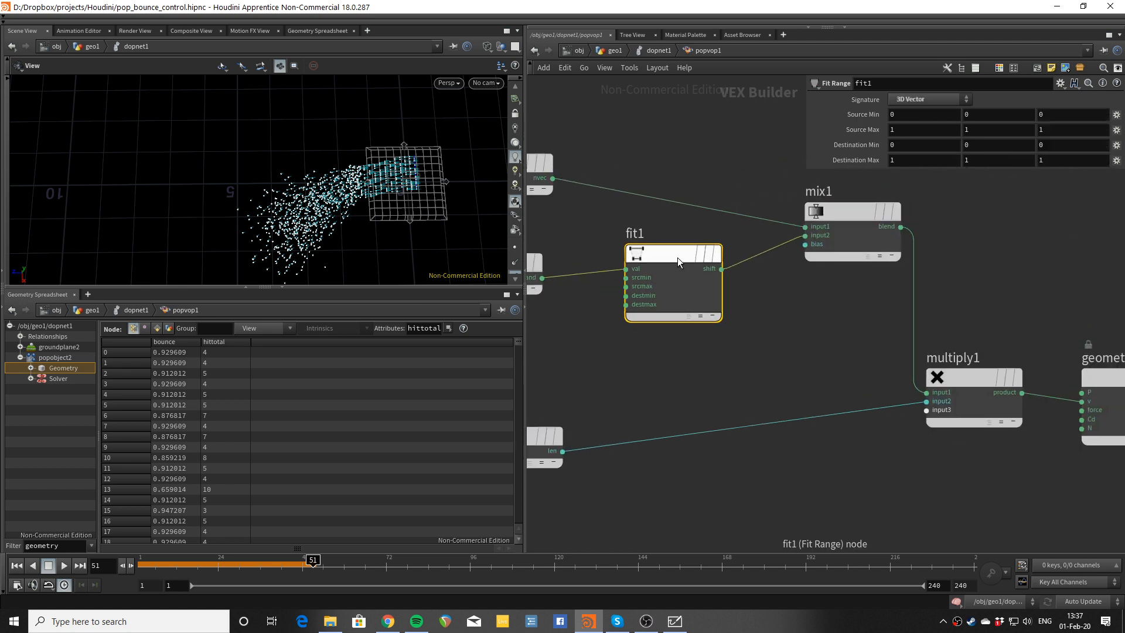
Step: Set the Destination Min of fit1 to -1, -1, -1
{"action": "left_click", "coordinate": [914, 116]}
{"action": "left_click", "coordinate": [968, 117]}
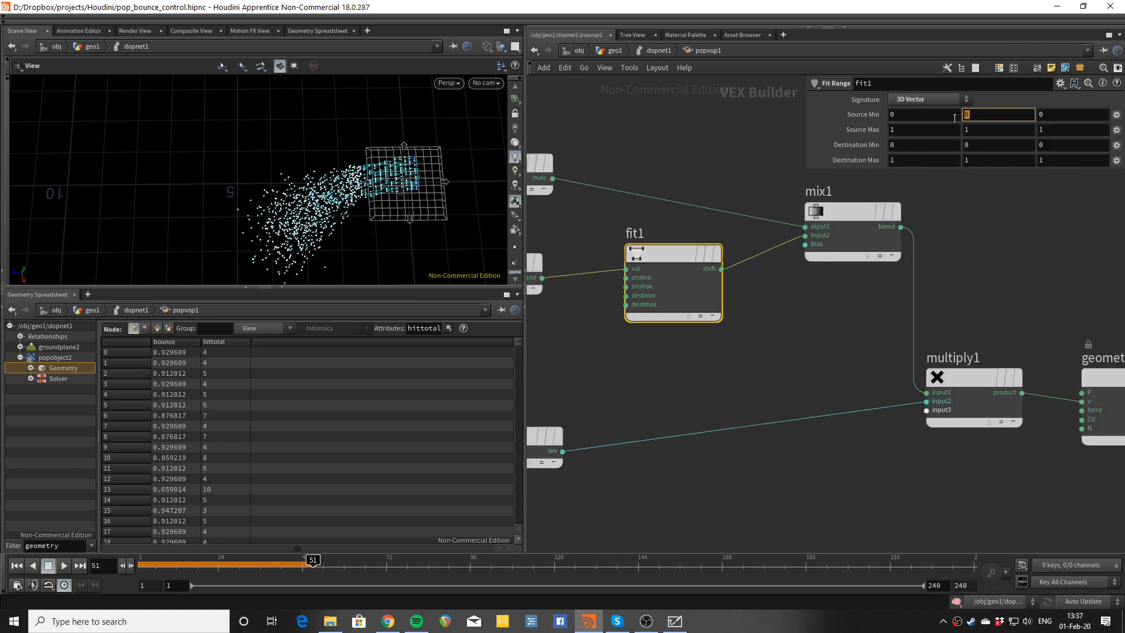
{"action": "left_click", "coordinate": [919, 150]}
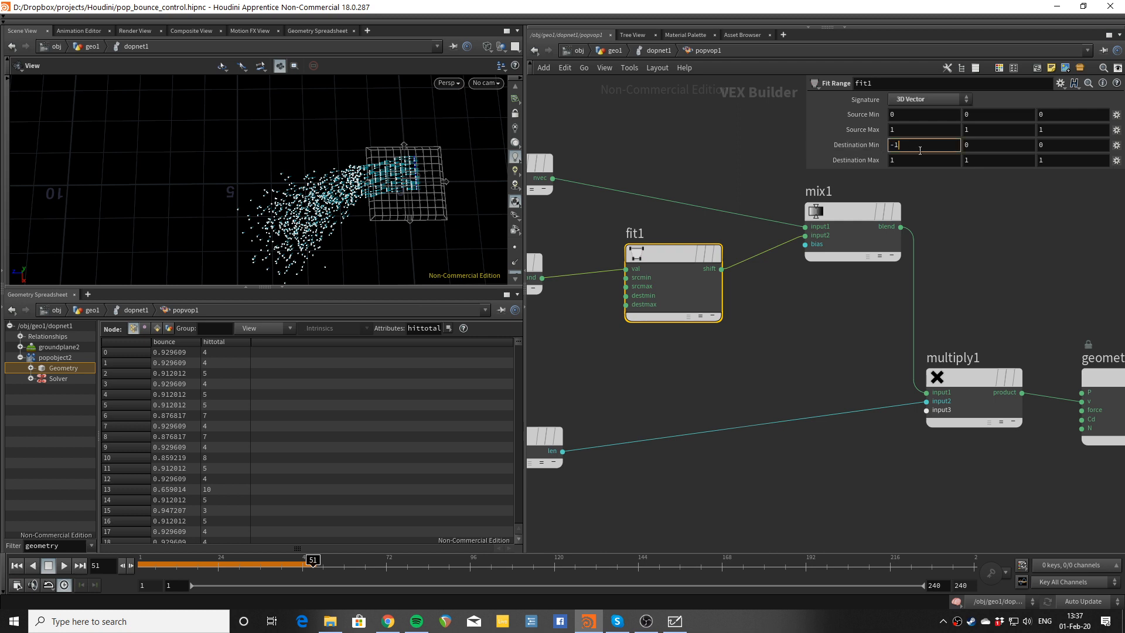
{"action": "type", "text": "-1"}
{"action": "key", "text": "Tab"}
{"action": "type", "text": "-1"}
{"action": "key", "text": "Tab"}
{"action": "type", "text": "-1"}
{"action": "key", "text": "Return"}
Step: Switch to Microsoft Whiteboard and scatter dots across the three remaining quadrants of the axis sketch
{"action": "key", "text": "alt+Tab"}
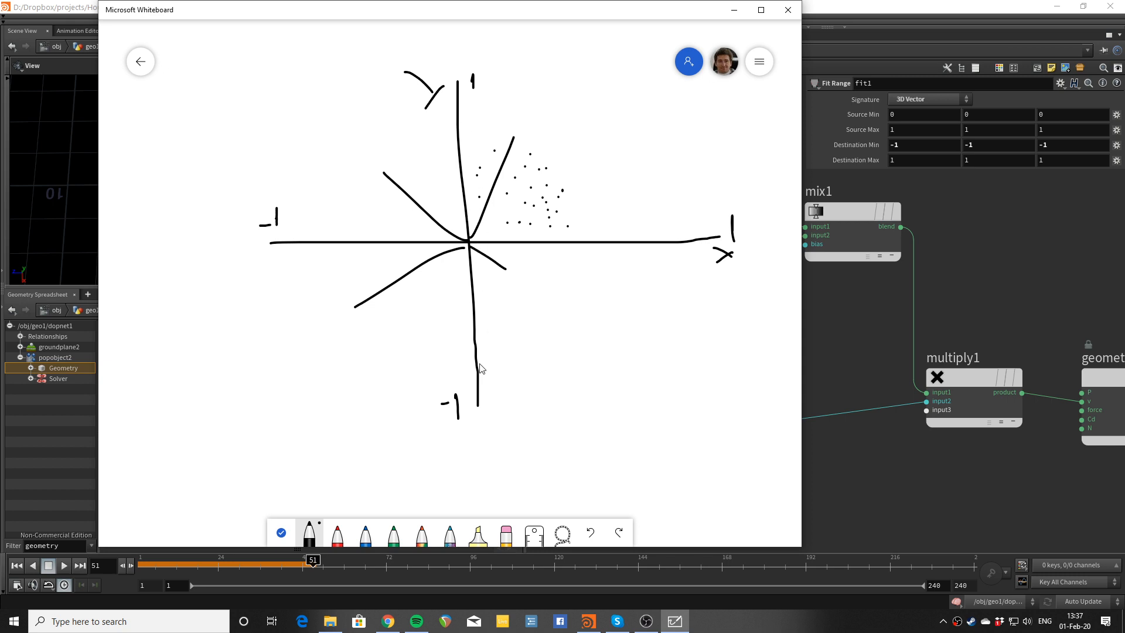
{"action": "left_click", "coordinate": [440, 160]}
{"action": "left_click", "coordinate": [421, 167]}
{"action": "left_click", "coordinate": [390, 191]}
{"action": "left_click", "coordinate": [393, 231]}
{"action": "left_click", "coordinate": [434, 219]}
{"action": "left_click", "coordinate": [435, 246]}
{"action": "left_click", "coordinate": [435, 289]}
{"action": "left_click", "coordinate": [519, 293]}
{"action": "left_click", "coordinate": [522, 264]}
{"action": "left_click", "coordinate": [494, 258]}
{"action": "left_click", "coordinate": [485, 279]}
{"action": "left_click", "coordinate": [515, 253]}
Step: Switch back to Houdini, replay the simulation from the first frame and examine the particle spread from several angles
{"action": "left_click", "coordinate": [733, 10]}
{"action": "key", "text": "ctrl+Up"}
{"action": "key", "text": "Up"}
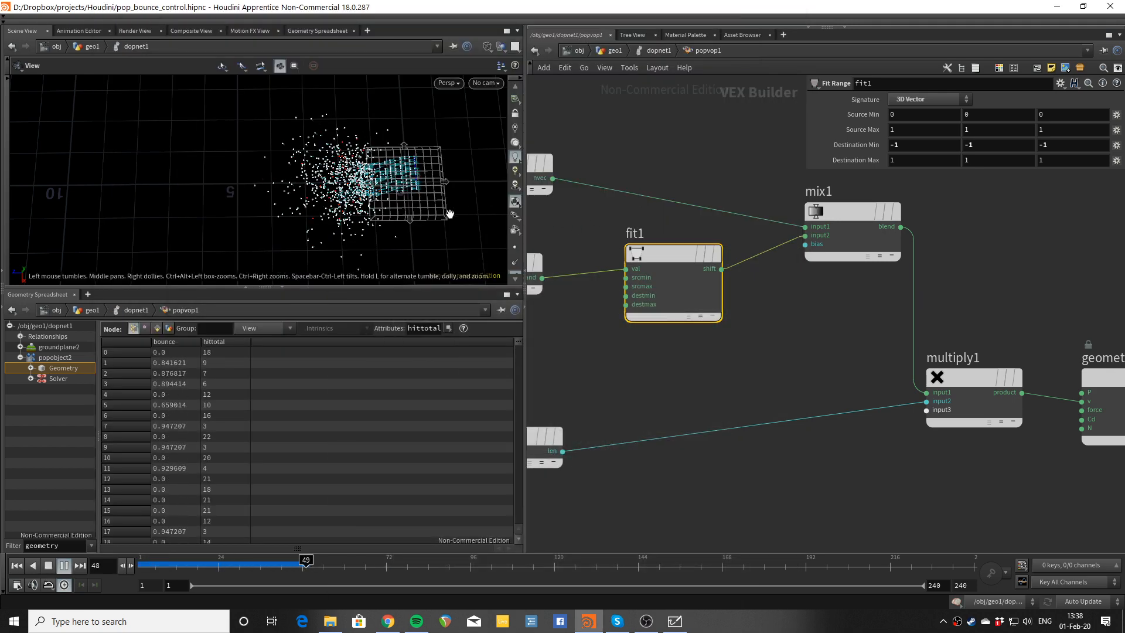
{"action": "left_click_drag", "start_coordinate": [386, 225], "coordinate": [362, 208]}
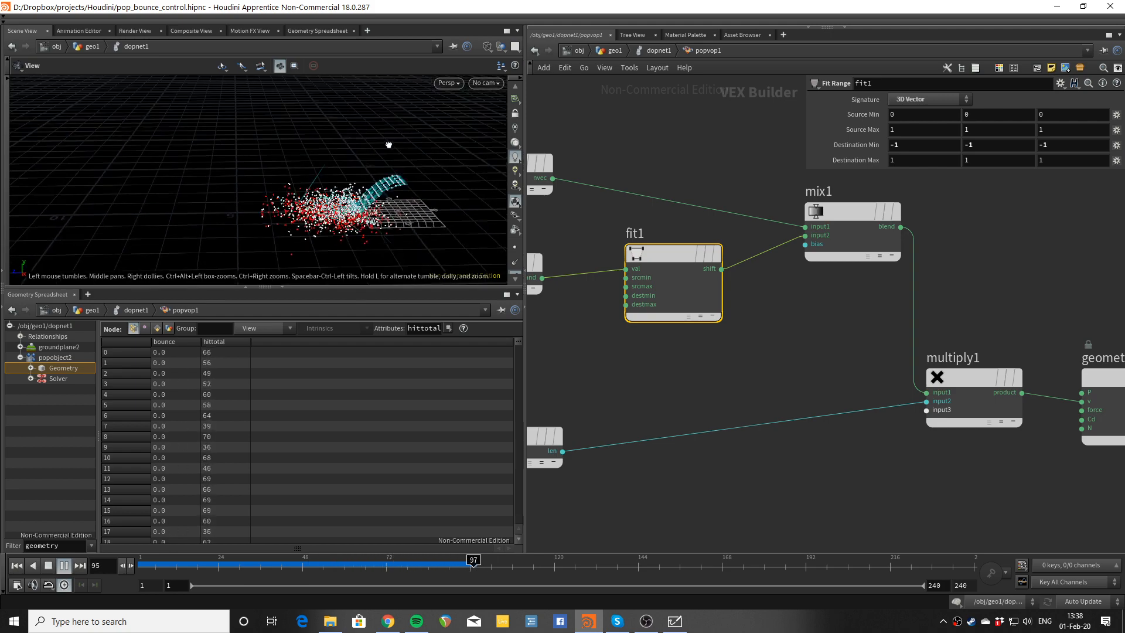
{"action": "scroll", "coordinate": [362, 208], "scroll_direction": "up", "scroll_amount": 3}
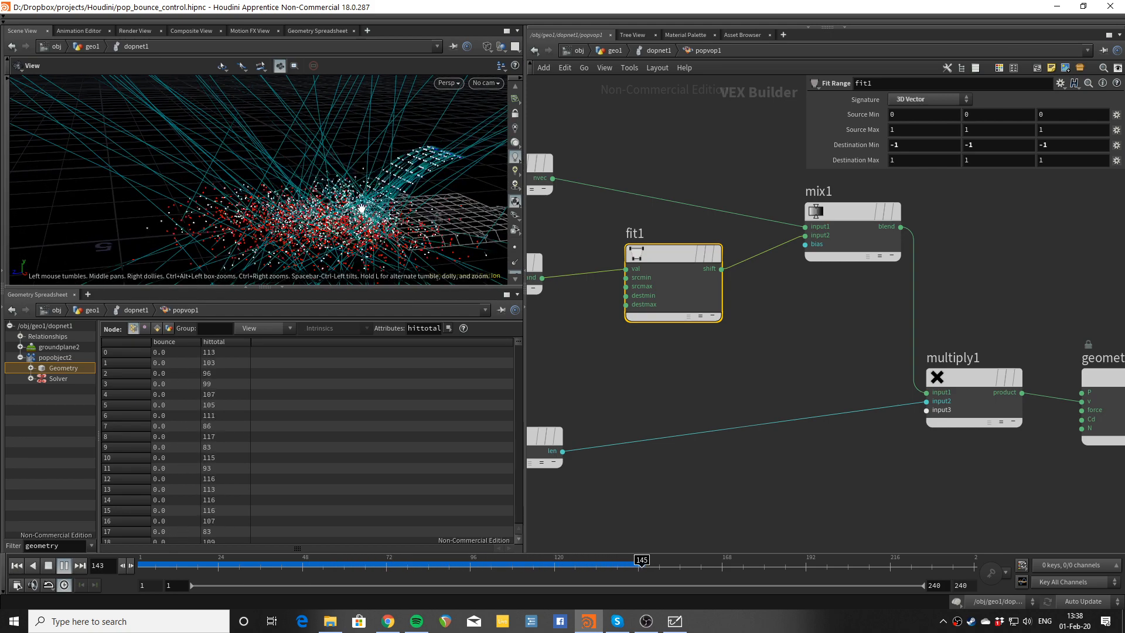
{"action": "key", "text": "Up"}
{"action": "key", "text": "ctrl+Up"}
{"action": "key", "text": "Up"}
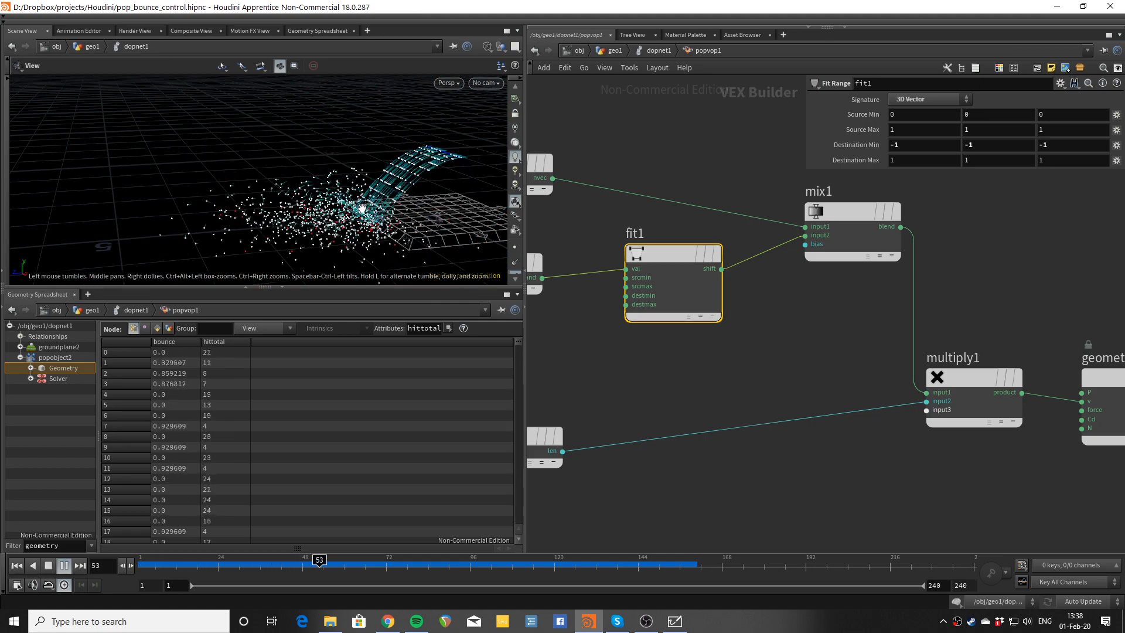
{"action": "mouse_move", "coordinate": [413, 184]}
{"action": "left_mouse_down"}
{"action": "mouse_move", "coordinate": [383, 208]}
{"action": "mouse_move", "coordinate": [392, 187]}
{"action": "mouse_move", "coordinate": [399, 193]}
{"action": "left_mouse_up"}
{"action": "key", "text": "ctrl+Up"}
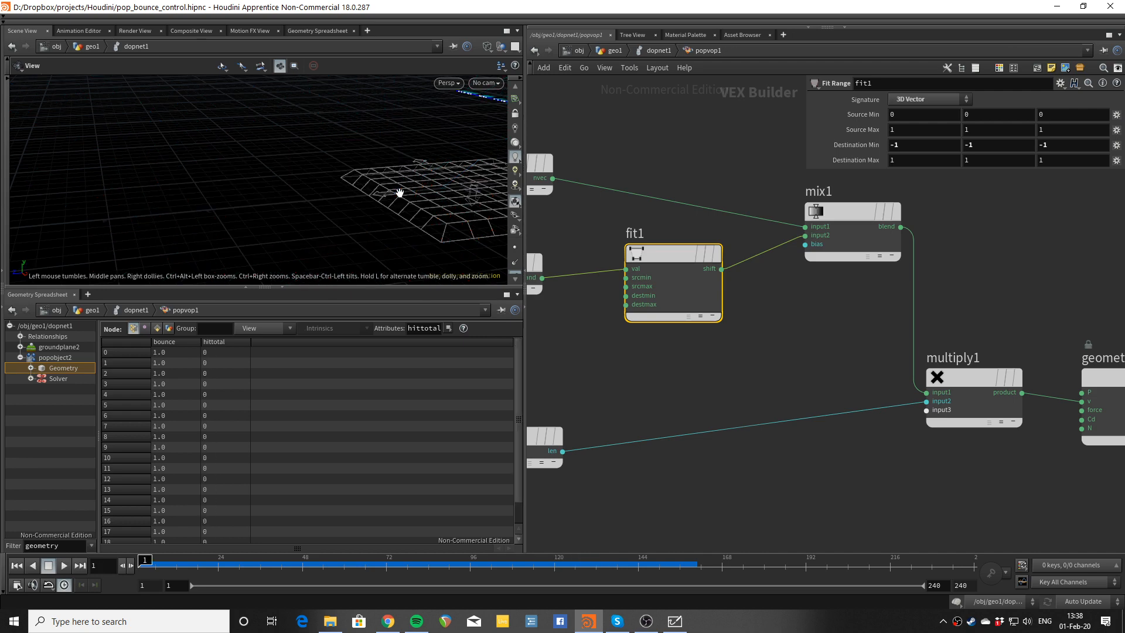
Step: Promote the bias input of mix1 to a parameter and set its label to "bounce direction random"
{"action": "middle_click", "coordinate": [805, 244]}
{"action": "left_click", "coordinate": [811, 256]}
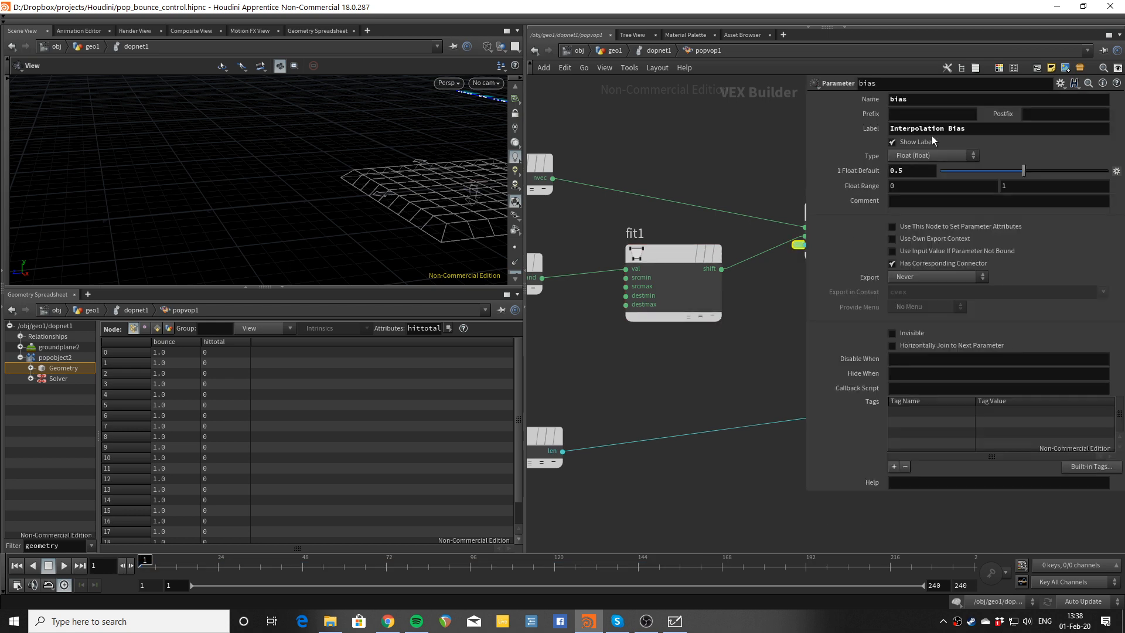
{"action": "triple_click", "coordinate": [973, 126]}
{"action": "type", "text": "direc"}
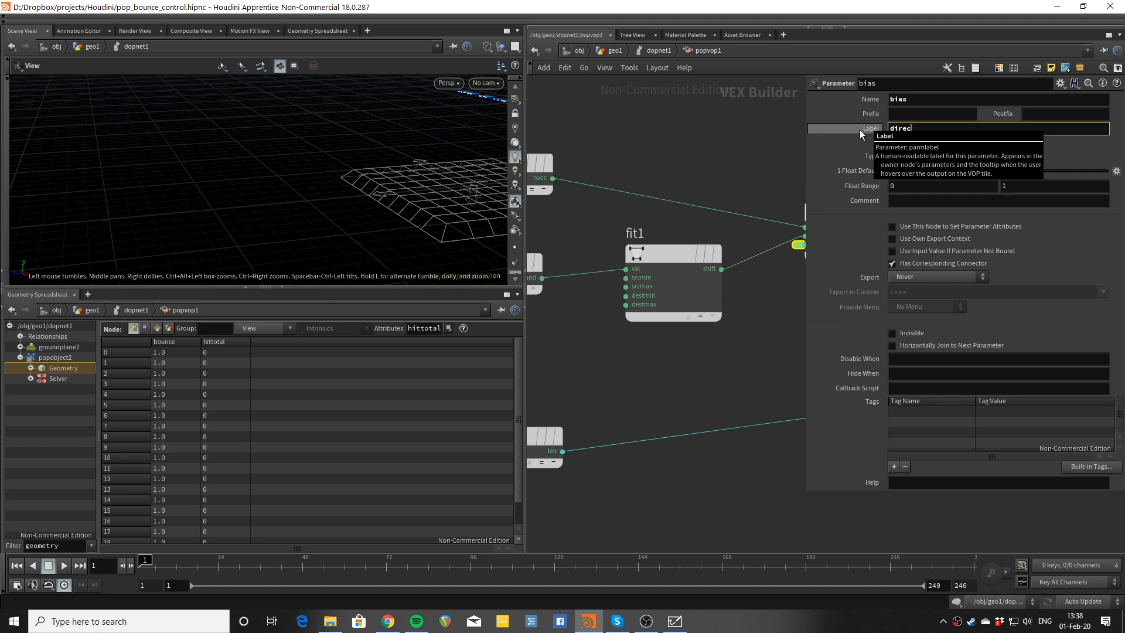
{"action": "key", "text": "BackSpace"}
{"action": "key", "text": "BackSpace"}
{"action": "key", "text": "BackSpace"}
{"action": "key", "text": "BackSpace"}
{"action": "key", "text": "BackSpace"}
{"action": "type", "text": "vel"}
{"action": "key", "text": "BackSpace"}
{"action": "key", "text": "BackSpace"}
{"action": "key", "text": "BackSpace"}
{"action": "type", "text": "bounce direction random"}
{"action": "key", "text": "Return"}
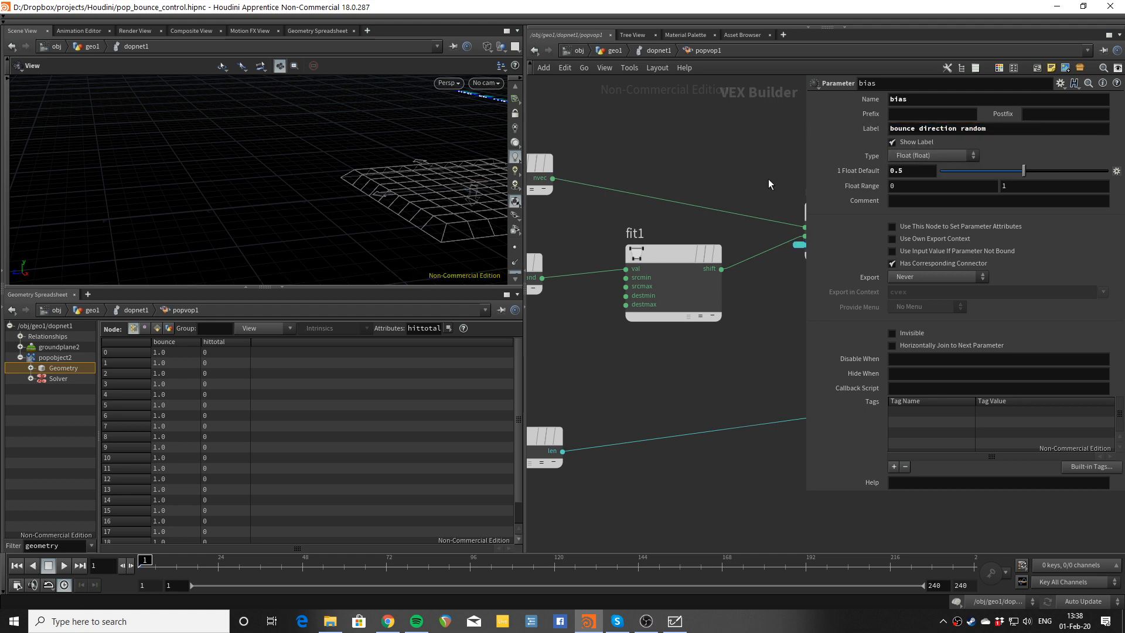
Step: Return to the dopnet1 network, set popvop1's bounce direction random to 0.179 during playback, and examine the particle spread from the side
{"action": "key", "text": "u"}
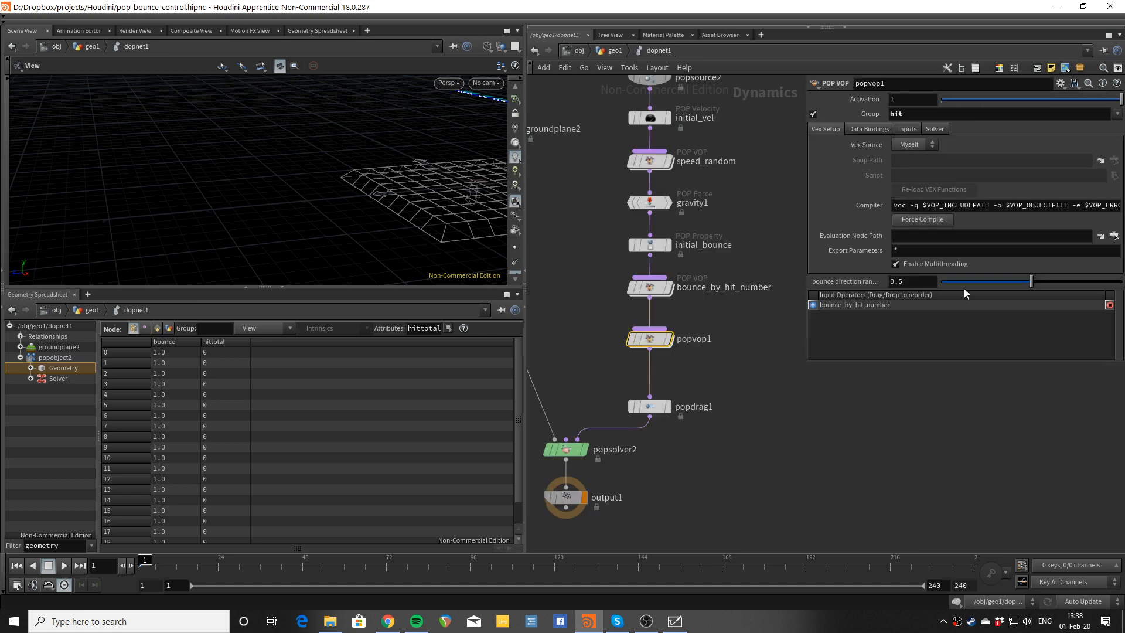
{"action": "key", "text": "Up"}
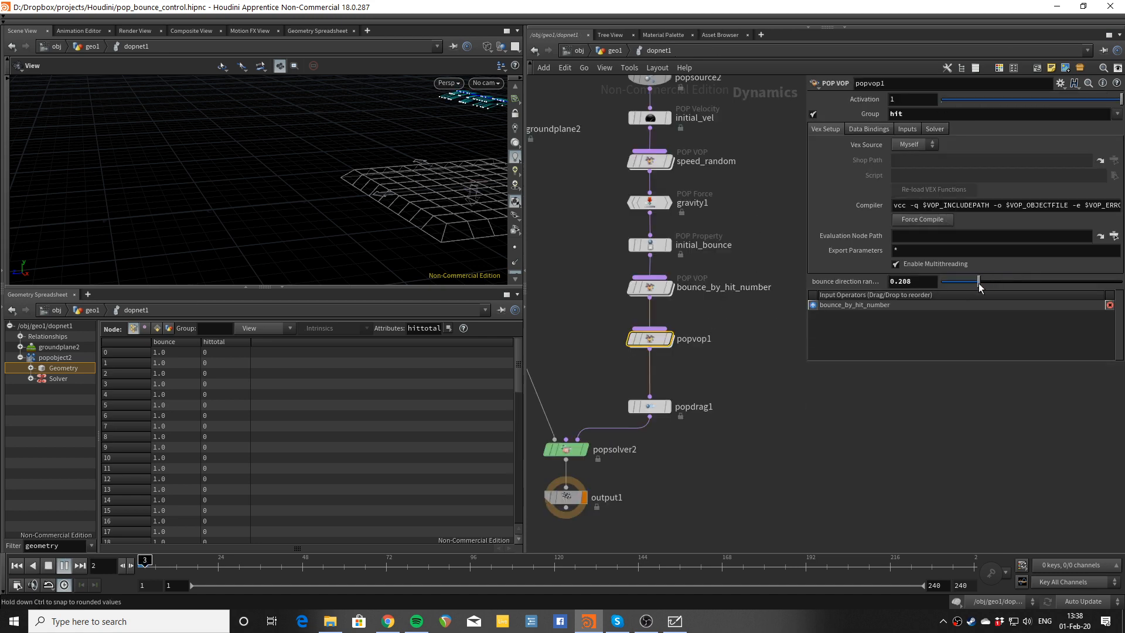
{"action": "mouse_move", "coordinate": [980, 287]}
{"action": "left_mouse_down"}
{"action": "mouse_move", "coordinate": [941, 296]}
{"action": "mouse_move", "coordinate": [973, 280]}
{"action": "left_mouse_up"}
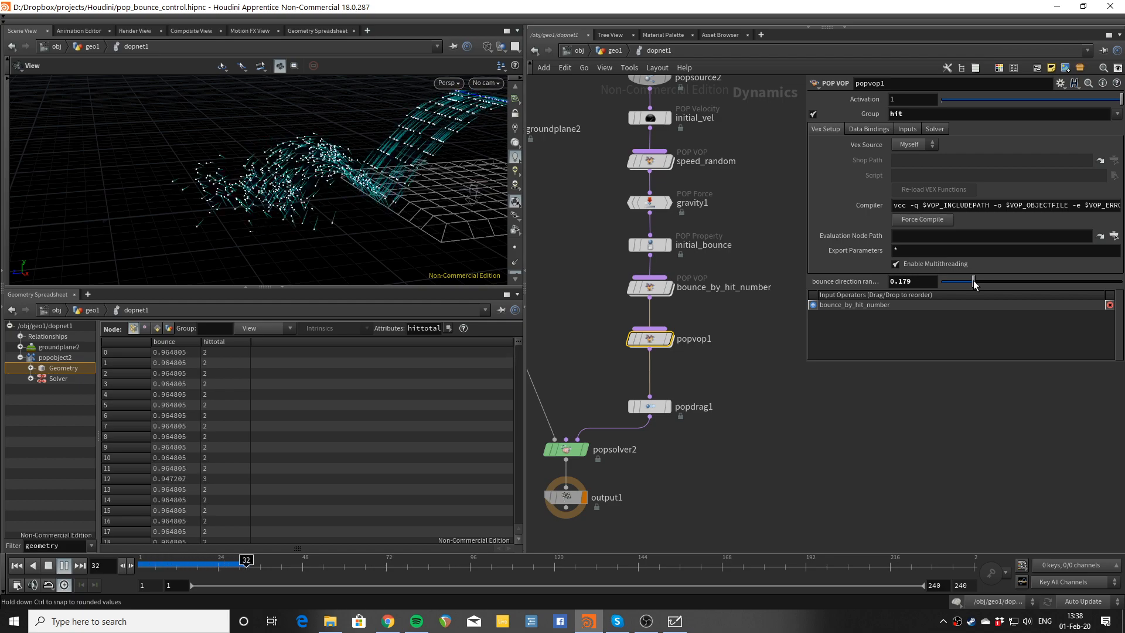
{"action": "left_click_drag", "start_coordinate": [296, 242], "coordinate": [150, 216]}
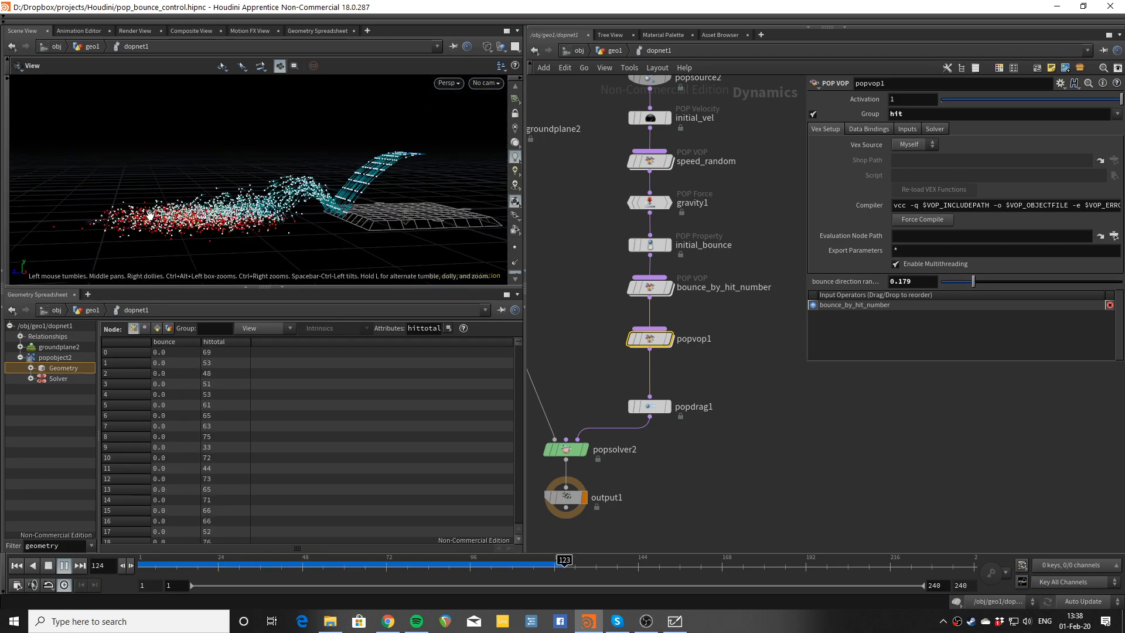
{"action": "key", "text": "Up"}
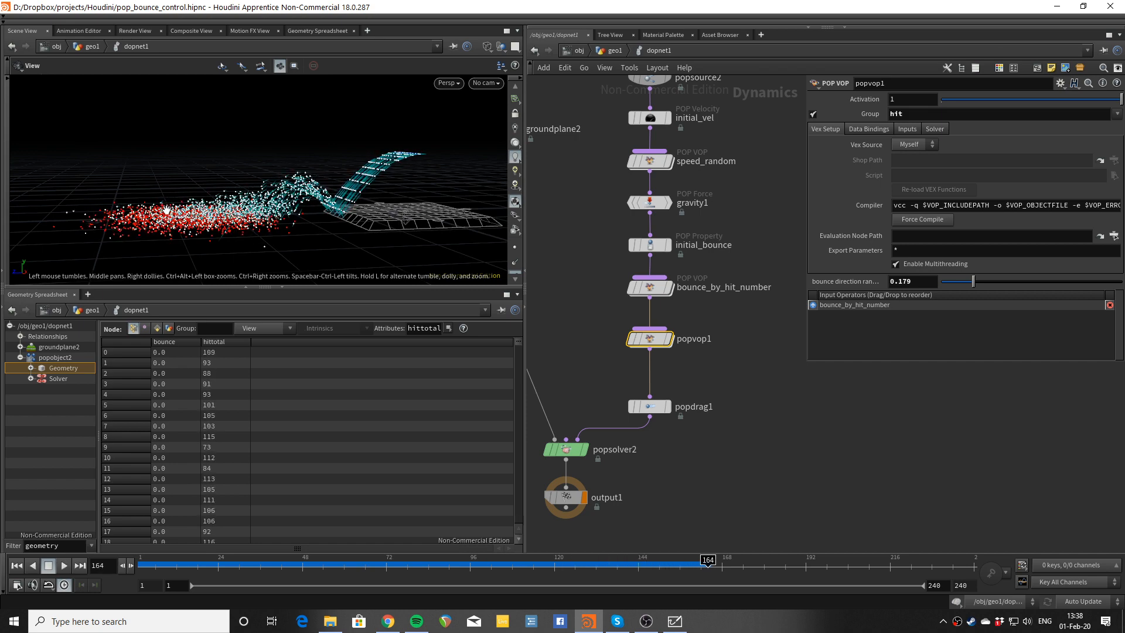
Step: Set max hits on the bounce_by_hit_number node to 4 and replay the simulation from the first frame
{"action": "left_click", "coordinate": [650, 287]}
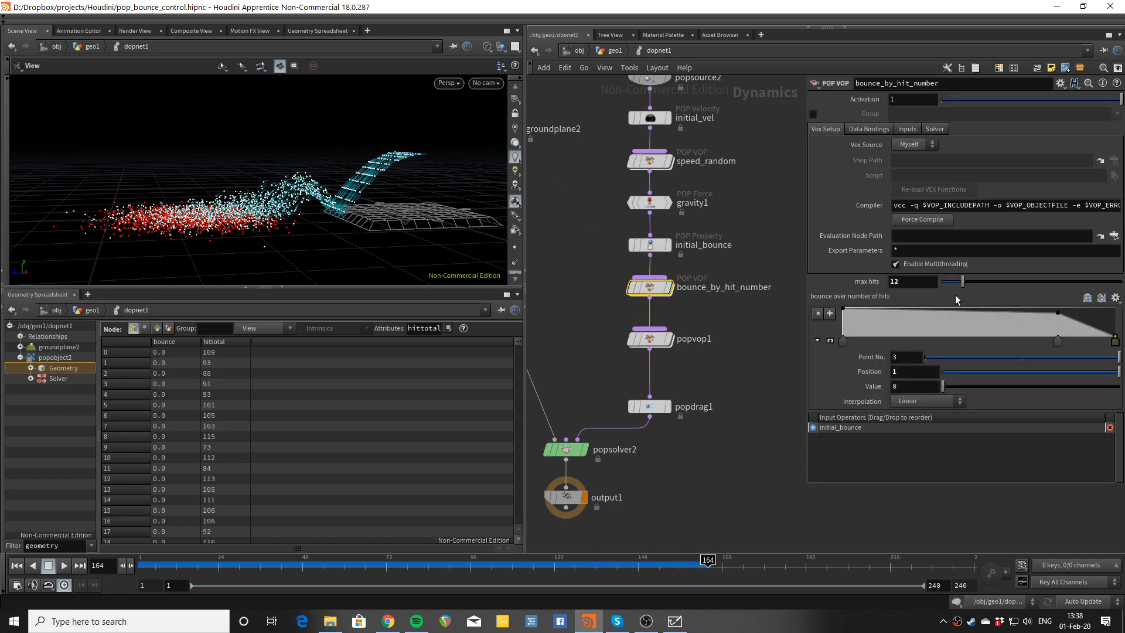
{"action": "left_click", "coordinate": [928, 284]}
{"action": "key", "text": "Return"}
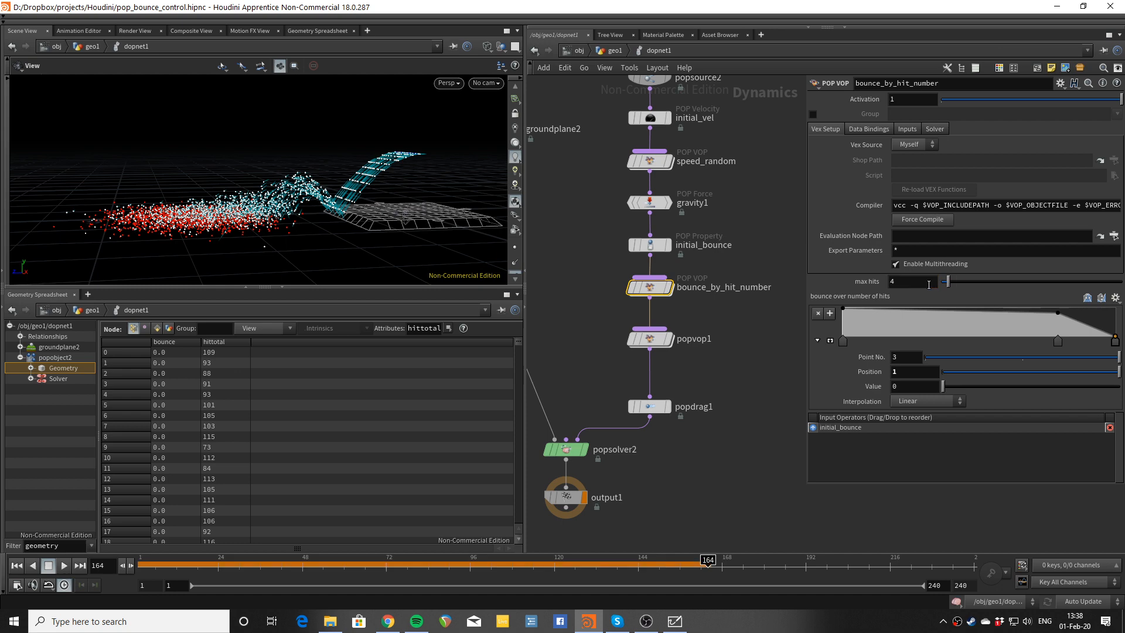
{"action": "key", "text": "ctrl+Up"}
{"action": "key", "text": "Up"}
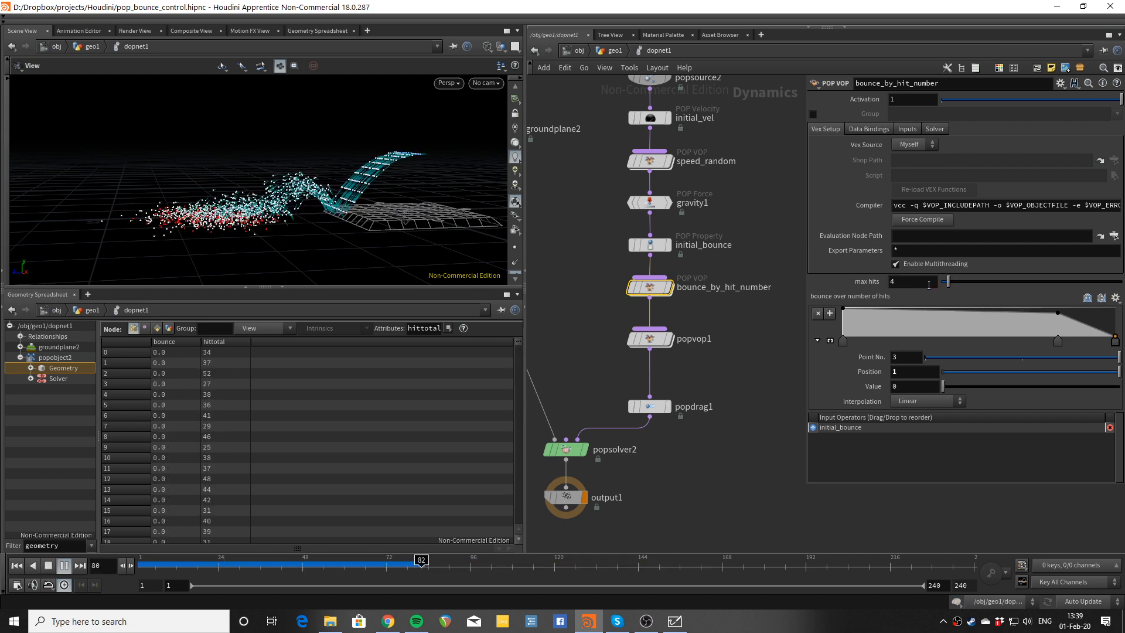
Step: Restart playback from the first frame and examine where the bouncing particles settle, viewing them from a higher angle
{"action": "key", "text": "Up"}
{"action": "key", "text": "ctrl+Up"}
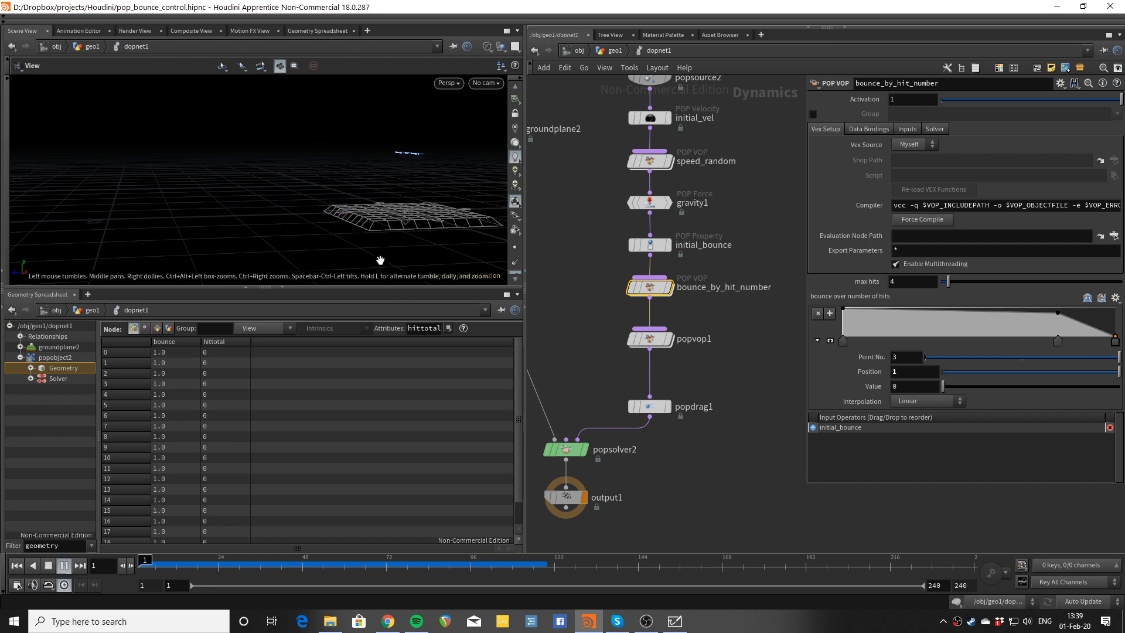
{"action": "key", "text": "Up"}
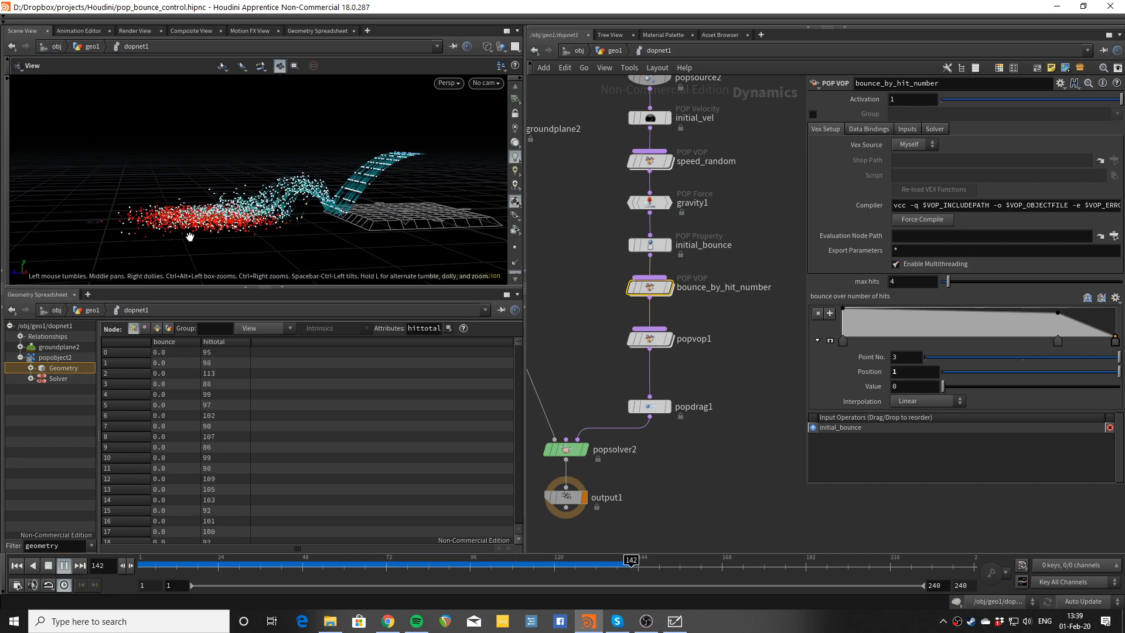
{"action": "left_click_drag", "start_coordinate": [189, 236], "coordinate": [259, 246]}
{"action": "key", "text": "Up"}
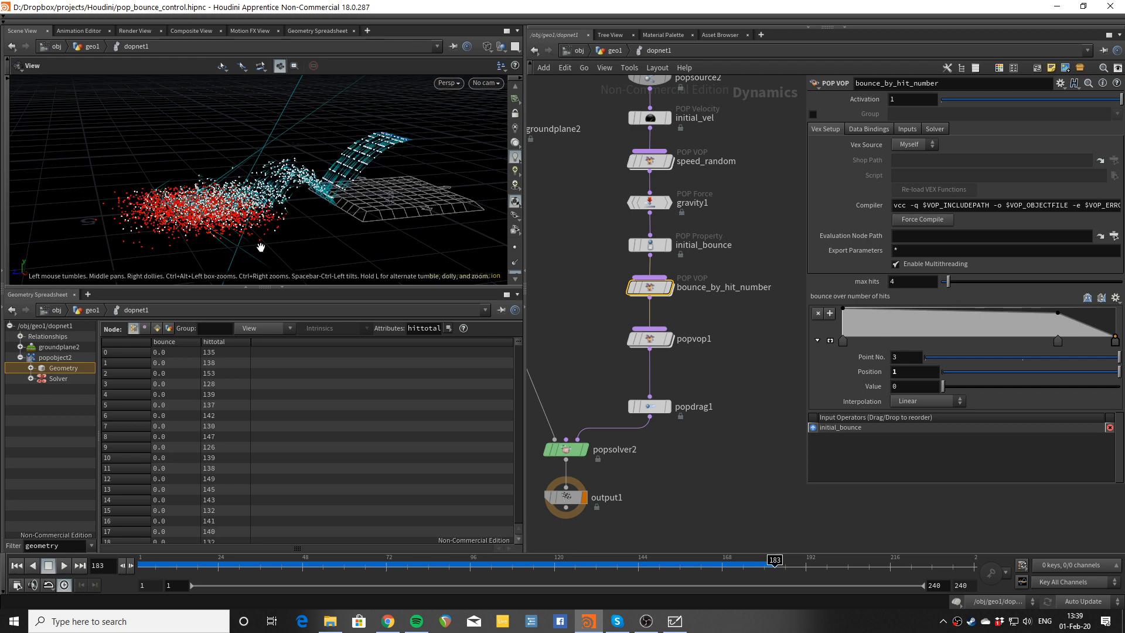
Step: Review popdrag1's parameters and popsolver2's Sleeping settings, replay the simulation to check the sleeping particles, and rewind to the first frame
{"action": "left_click", "coordinate": [649, 406]}
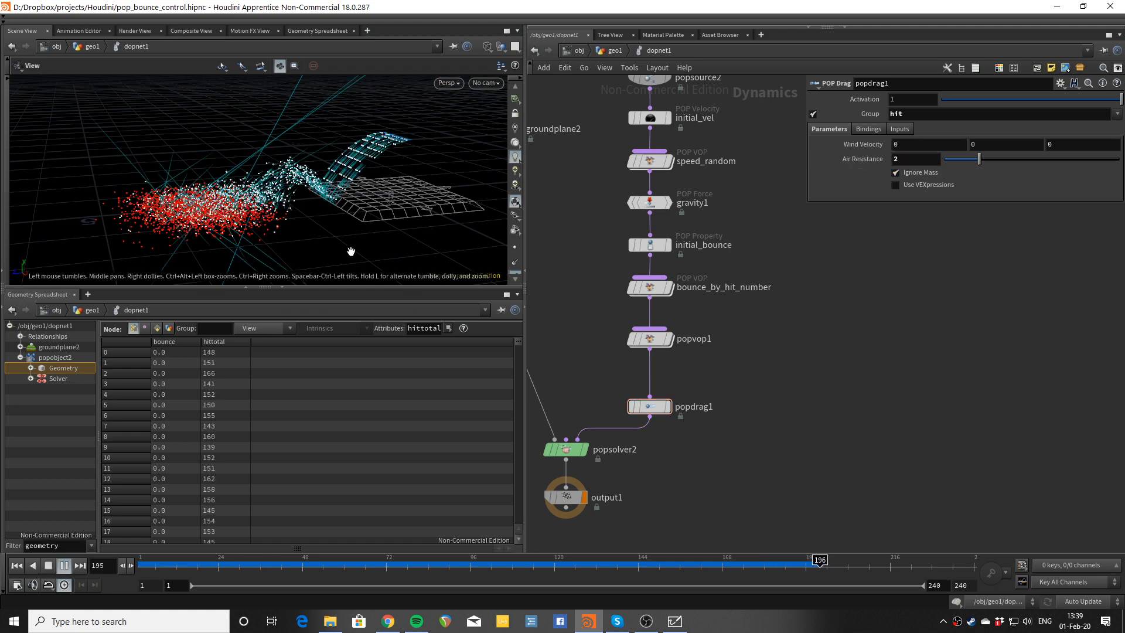
{"action": "key", "text": "ctrl+Up"}
{"action": "left_click", "coordinate": [565, 450]}
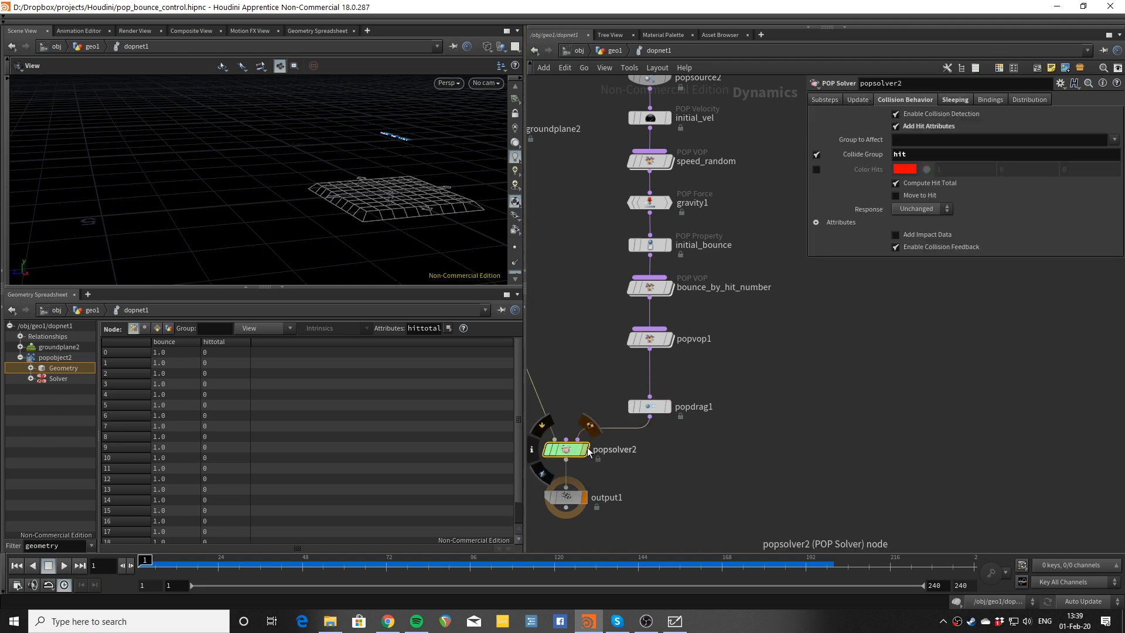
{"action": "left_click", "coordinate": [956, 100]}
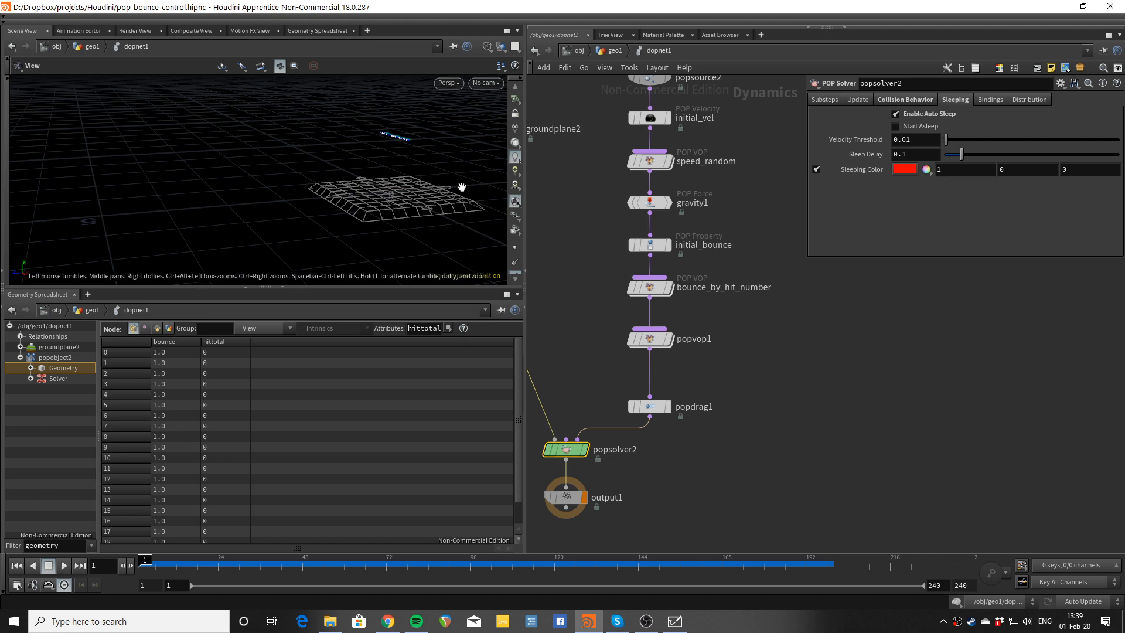
{"action": "key", "text": "Up"}
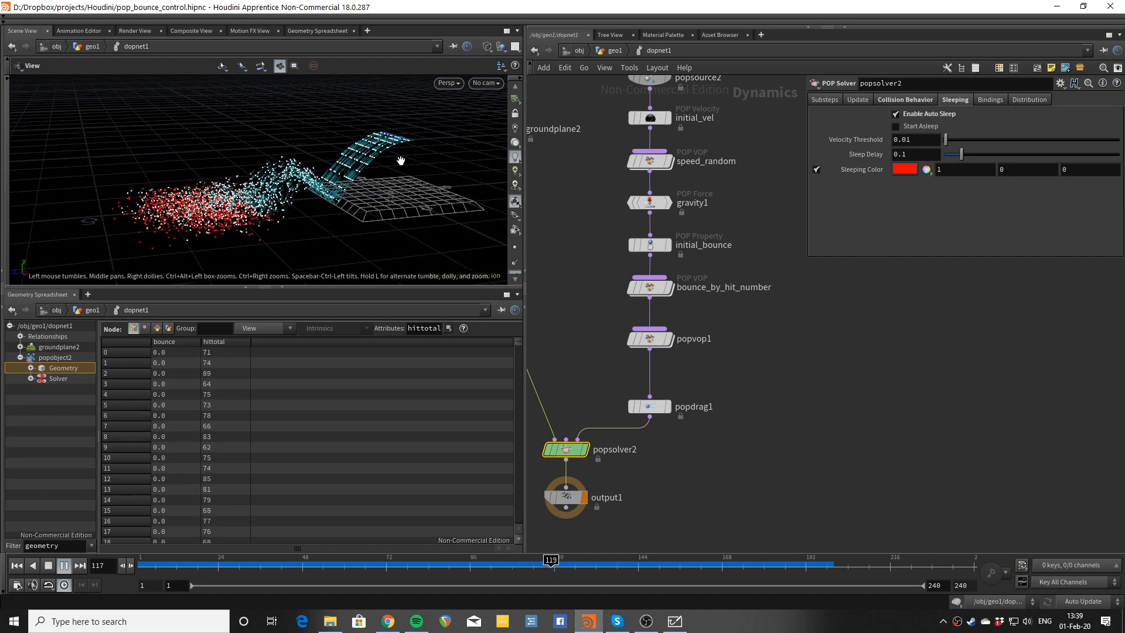
{"action": "key", "text": "Up"}
{"action": "key", "text": "ctrl+Up"}
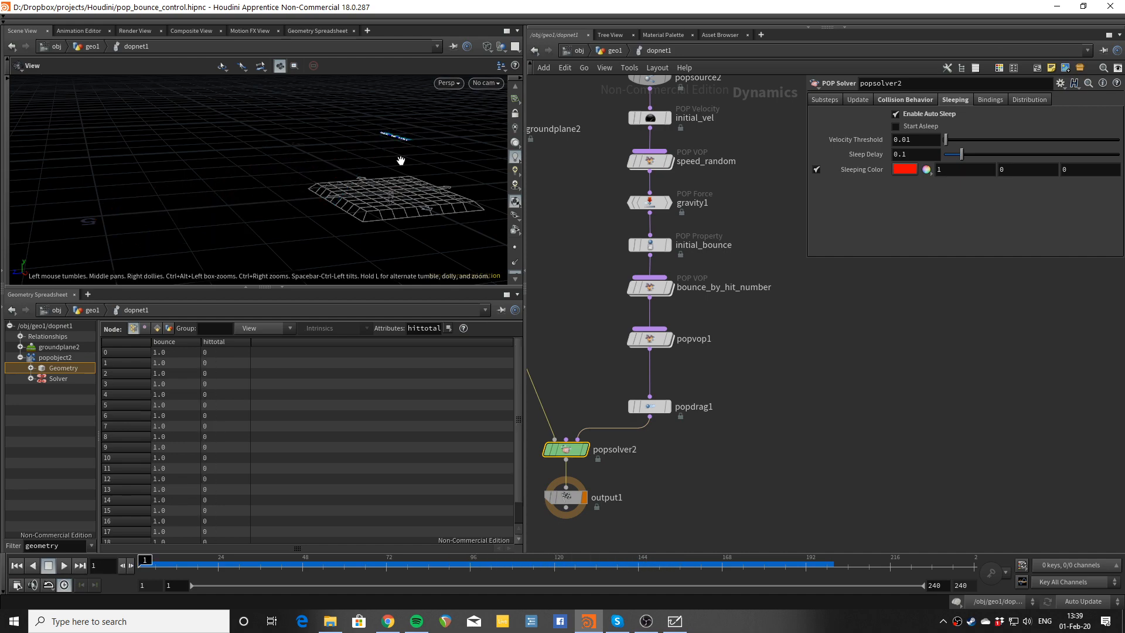
Step: Set the velocity Scale of the initial_vel node to 12
{"action": "left_click", "coordinate": [657, 338]}
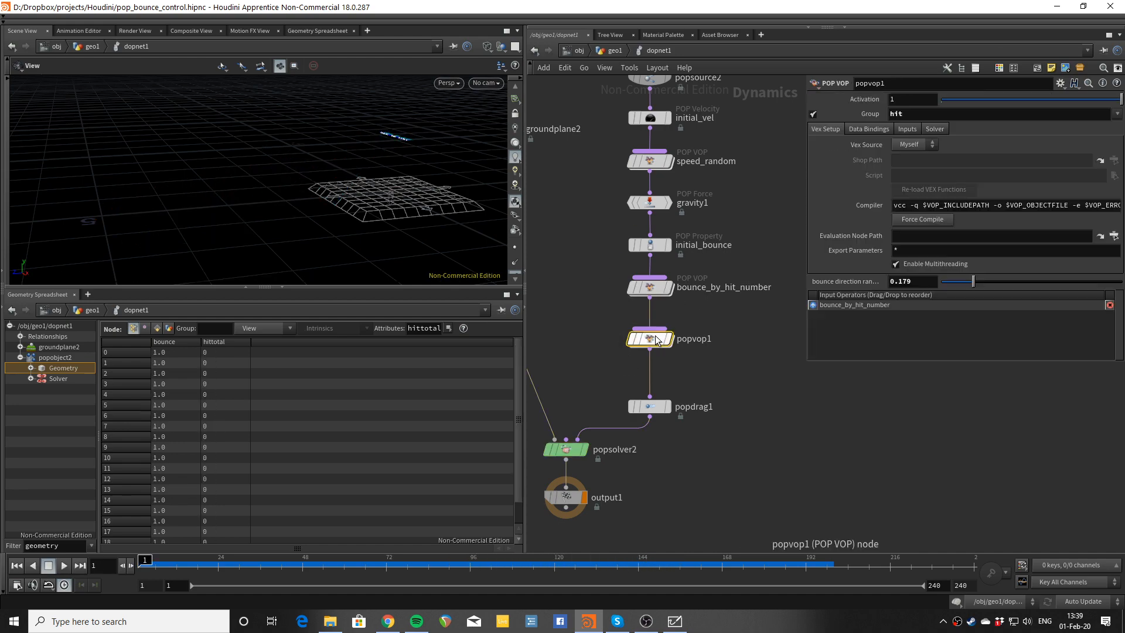
{"action": "left_click_drag", "start_coordinate": [410, 255], "coordinate": [354, 234]}
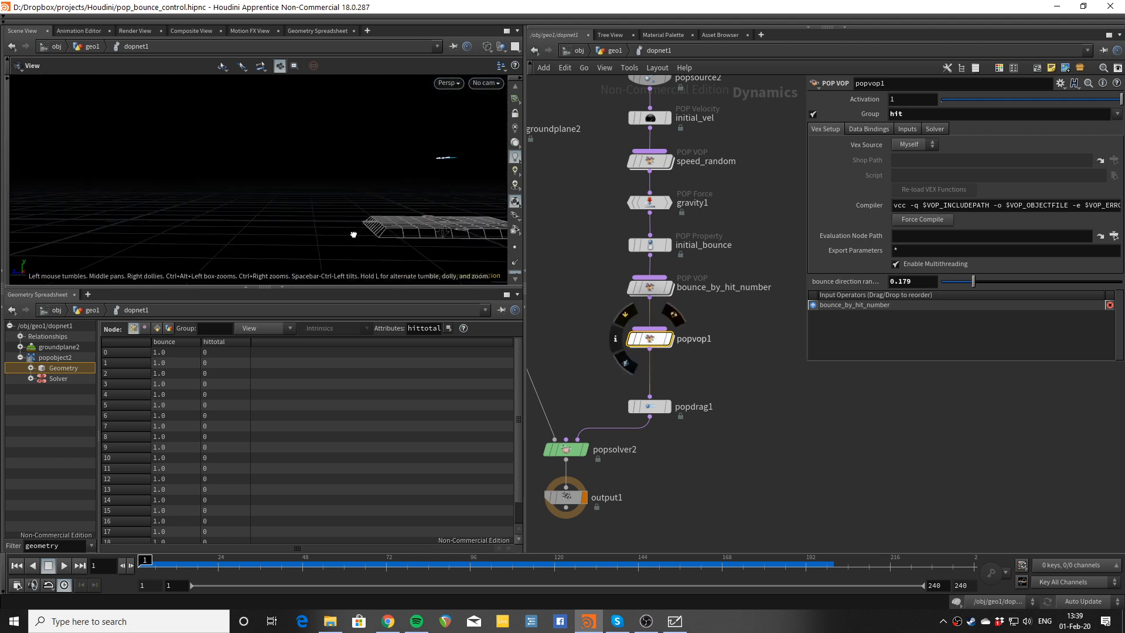
{"action": "middle_click_drag", "start_coordinate": [354, 234], "coordinate": [309, 233]}
{"action": "scroll", "coordinate": [749, 189], "scroll_direction": "down", "scroll_amount": 3}
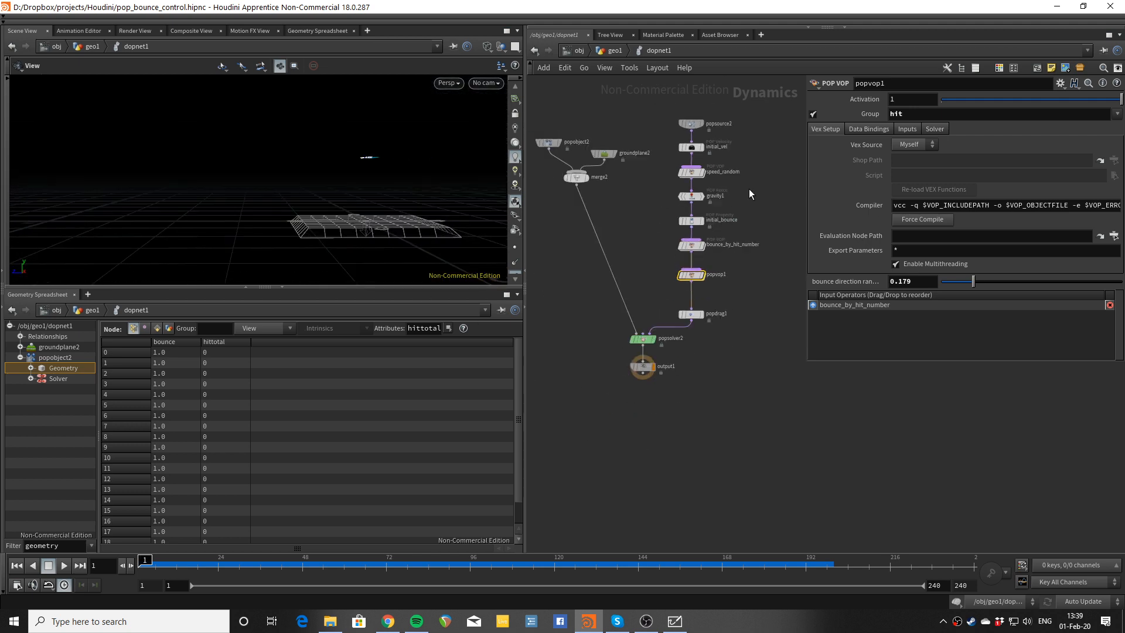
{"action": "scroll", "coordinate": [719, 244], "scroll_direction": "up", "scroll_amount": 4}
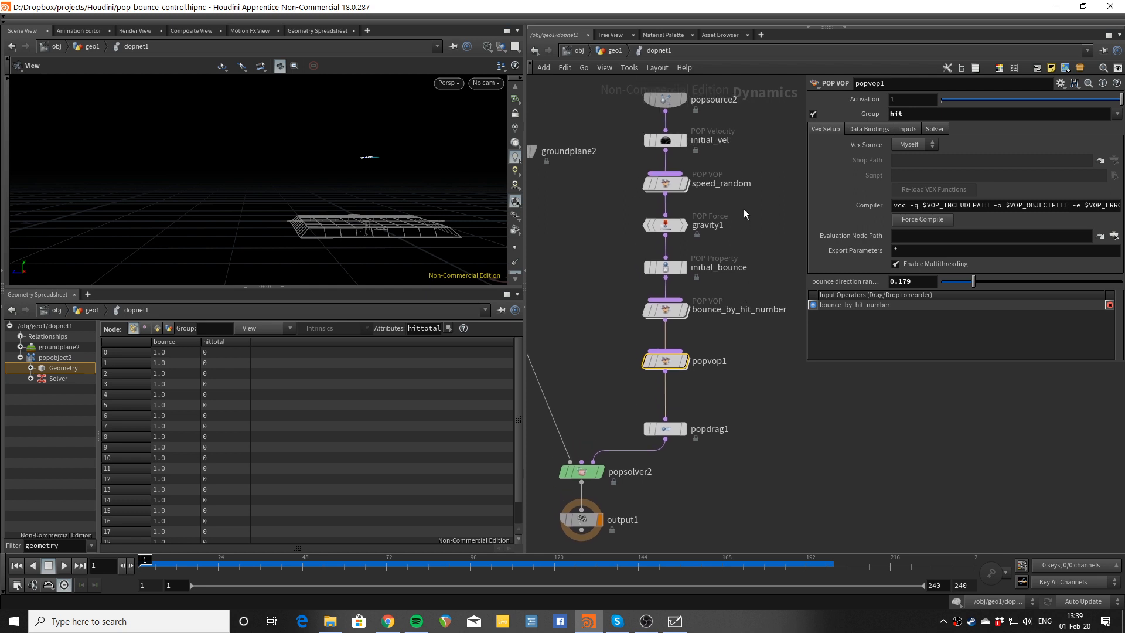
{"action": "left_click", "coordinate": [668, 153]}
{"action": "left_click", "coordinate": [661, 195]}
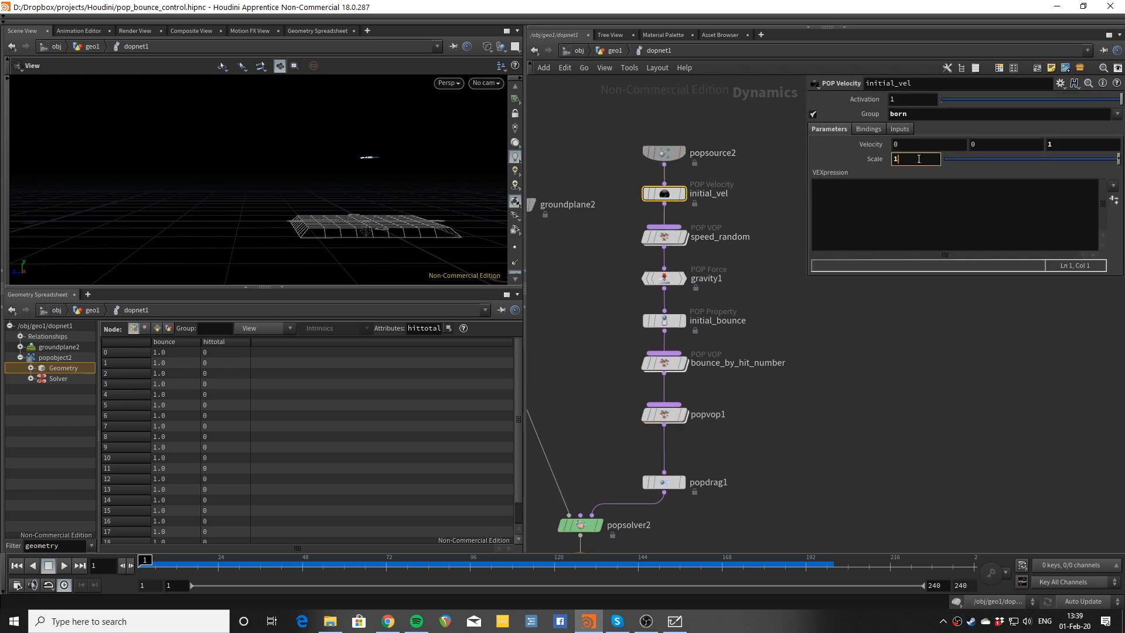
{"action": "key", "text": "Return"}
{"action": "scroll", "coordinate": [286, 151], "scroll_direction": "down", "scroll_amount": 2}
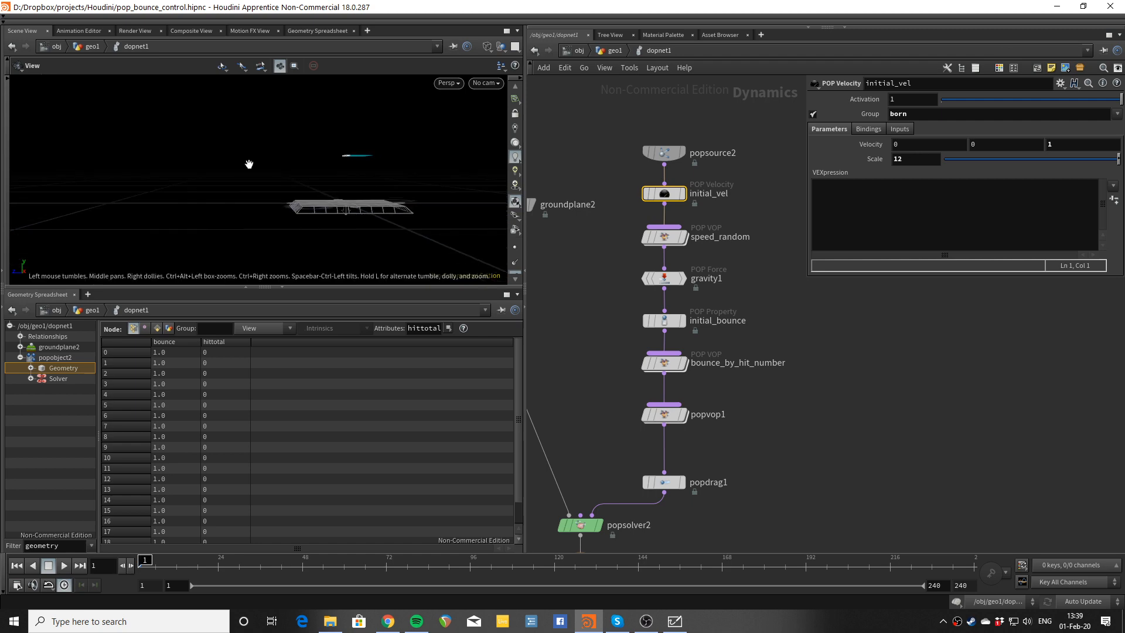
Step: Play the faster particle stream, replay it from the first frame and examine its spread from the side and from above
{"action": "key", "text": "Up"}
{"action": "scroll", "coordinate": [156, 199], "scroll_direction": "down", "scroll_amount": 1}
{"action": "middle_click_drag", "start_coordinate": [87, 221], "coordinate": [193, 226]}
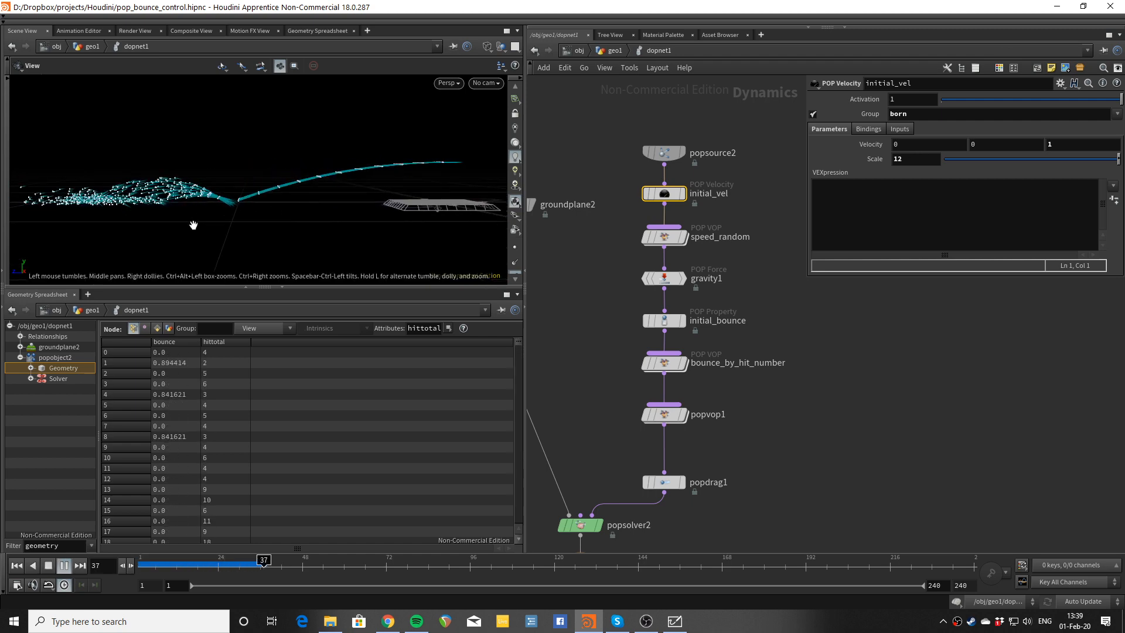
{"action": "left_click_drag", "start_coordinate": [193, 226], "coordinate": [178, 249]}
{"action": "key", "text": "ctrl+Up"}
{"action": "key", "text": "Up"}
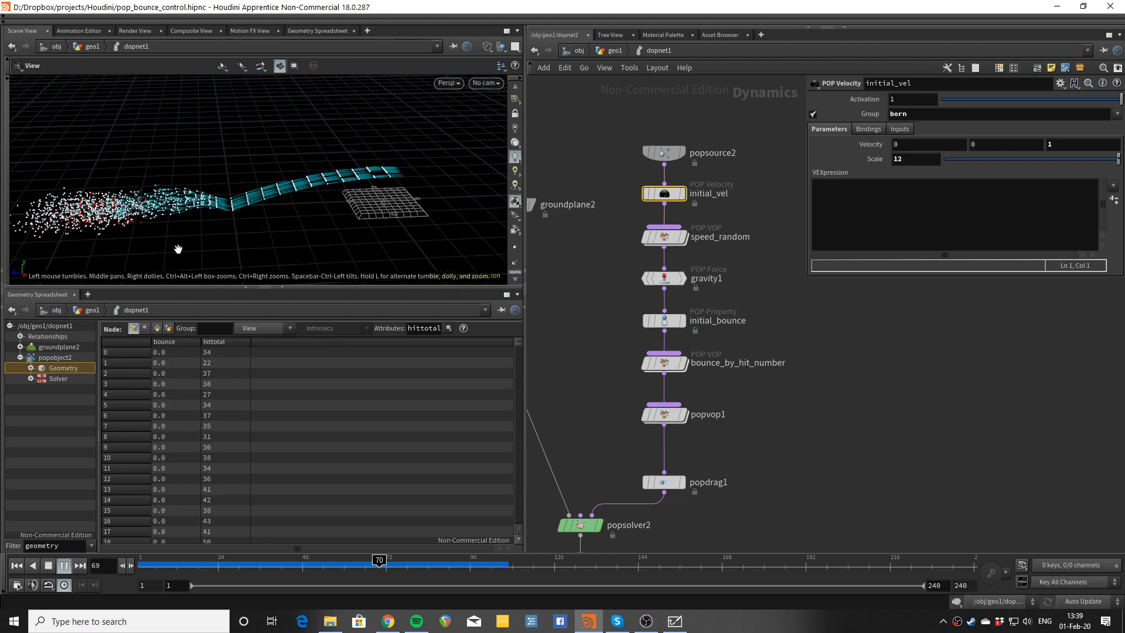
Step: Set the initial_vel Scale to 3 at the first frame, then play the simulation and examine the bounces up close from the side
{"action": "key", "text": "ctrl+Up"}
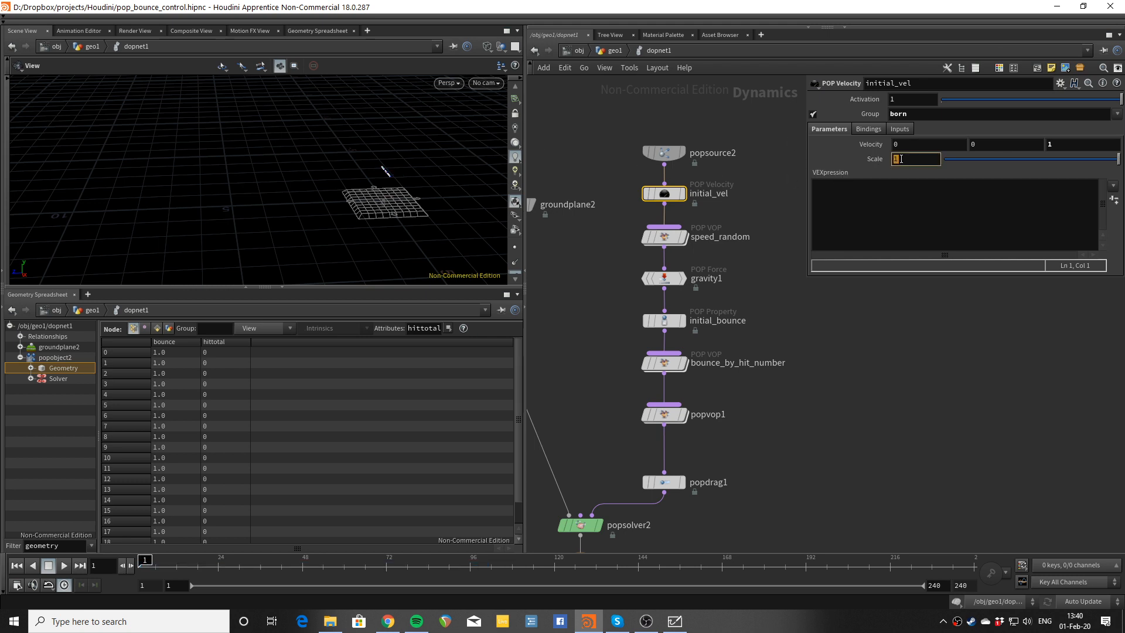
{"action": "type", "text": "3"}
{"action": "key", "text": "Up"}
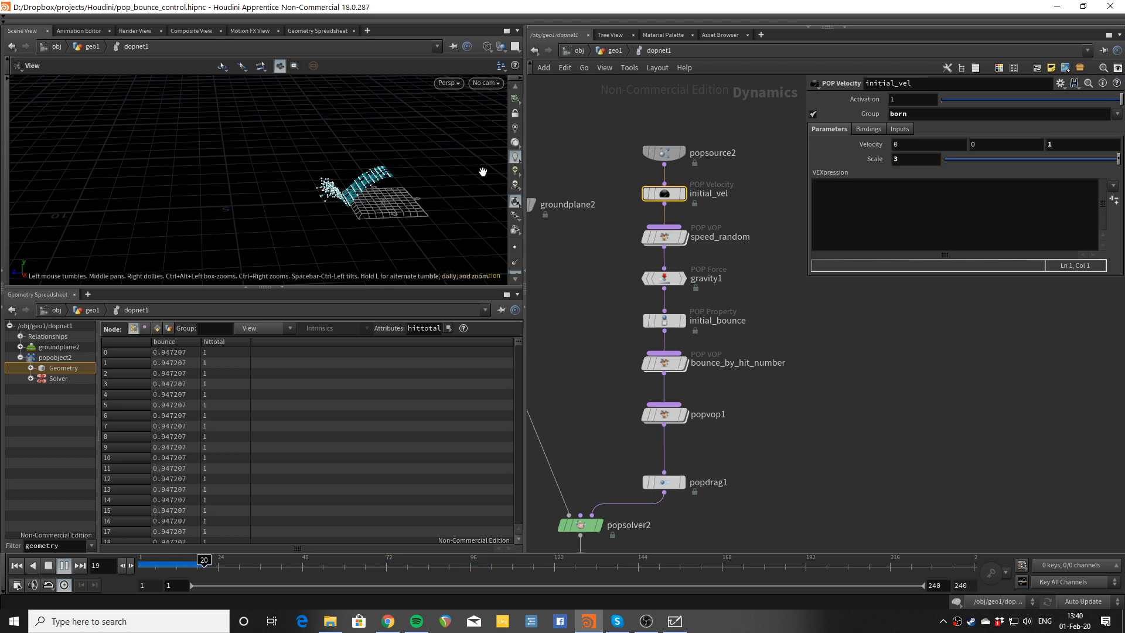
{"action": "scroll", "coordinate": [378, 204], "scroll_direction": "up", "scroll_amount": 4}
{"action": "left_click_drag", "start_coordinate": [301, 227], "coordinate": [254, 197]}
{"action": "scroll", "coordinate": [254, 203], "scroll_direction": "up", "scroll_amount": 4}
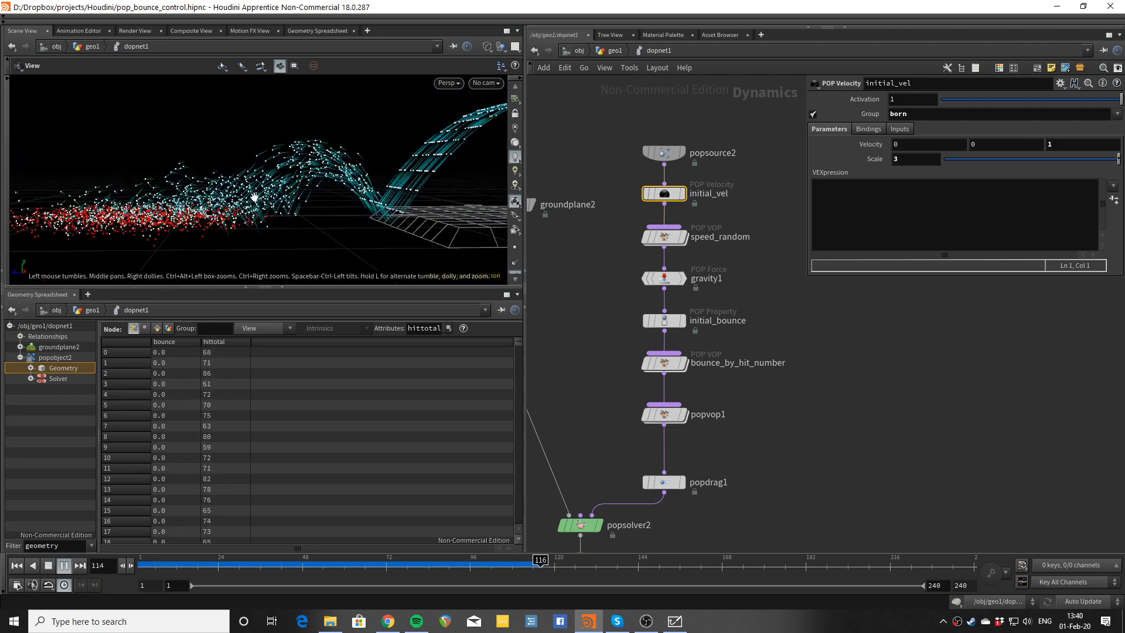
{"action": "key", "text": "Up"}
{"action": "scroll", "coordinate": [762, 387], "scroll_direction": "up", "scroll_amount": 2}
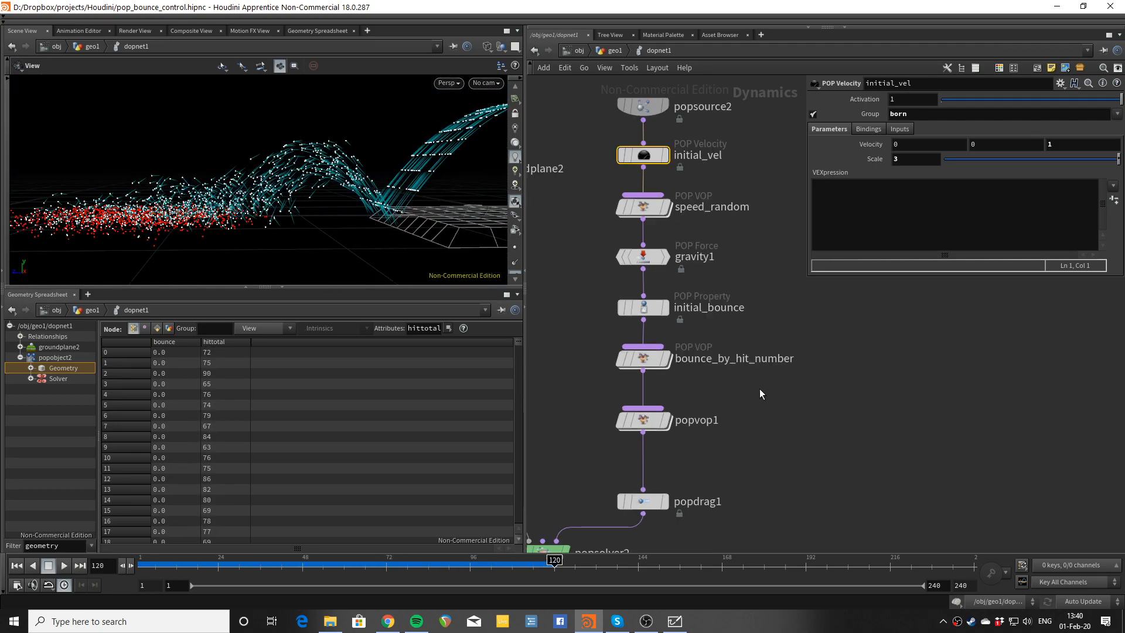
Step: Set popvop1's bounce direction random to 0 and replay the simulation from the first frame
{"action": "left_click", "coordinate": [659, 302]}
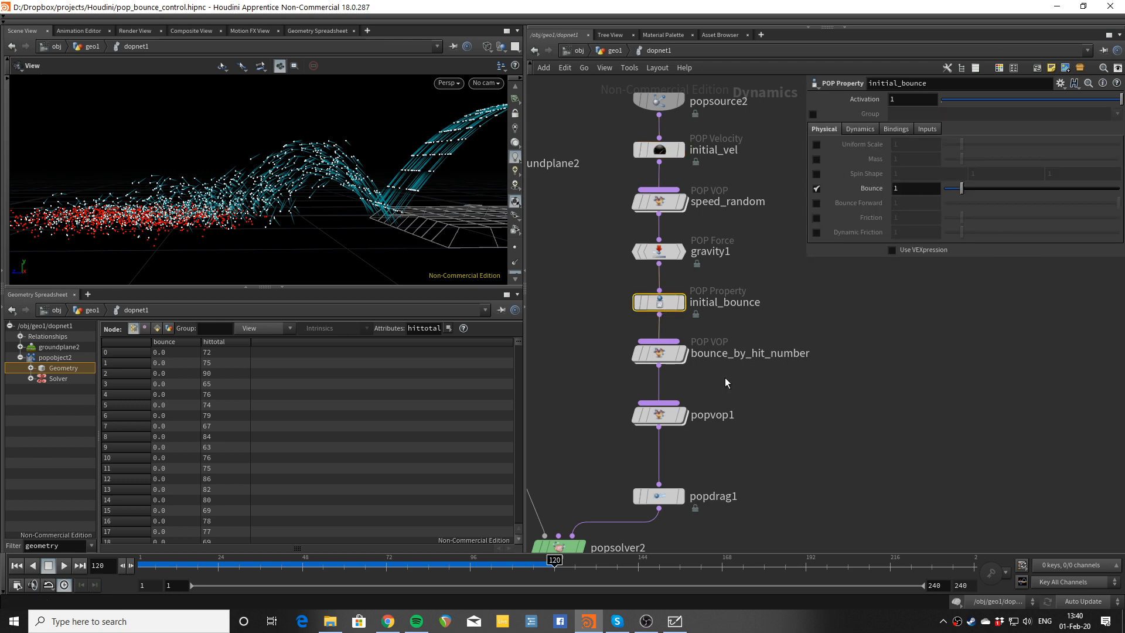
{"action": "left_click", "coordinate": [660, 414]}
{"action": "left_click_drag", "start_coordinate": [973, 281], "coordinate": [920, 287]}
{"action": "key", "text": "ctrl+Up"}
{"action": "key", "text": "Up"}
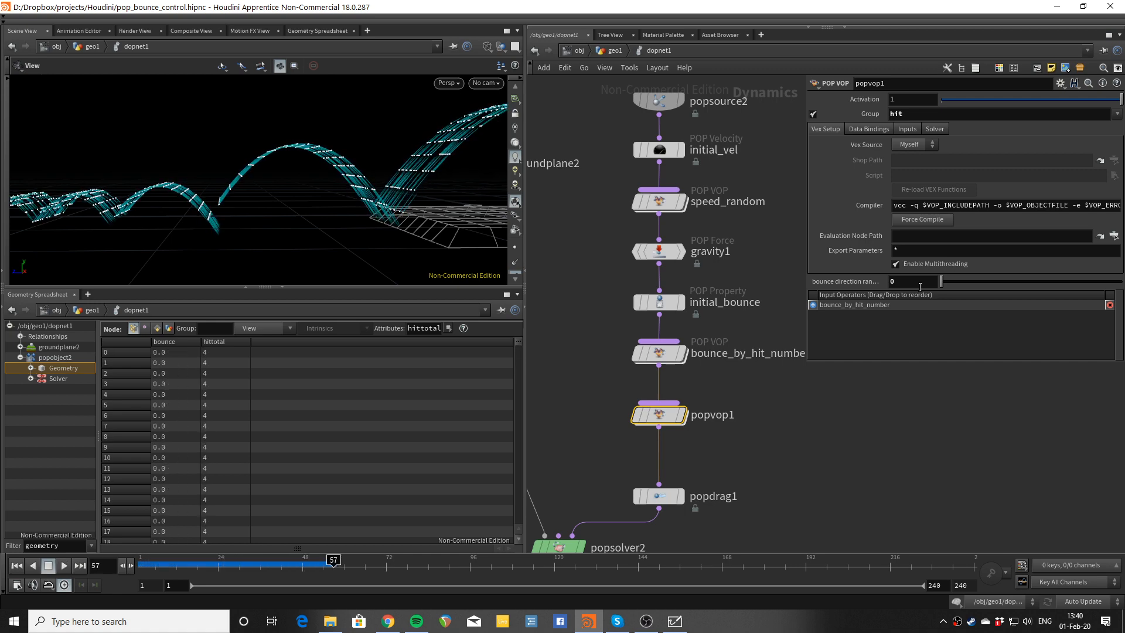
Step: Set popvop1's bounce direction random to 0.039, replay the simulation from the first frame and examine the bounces from another angle
{"action": "left_click", "coordinate": [659, 353]}
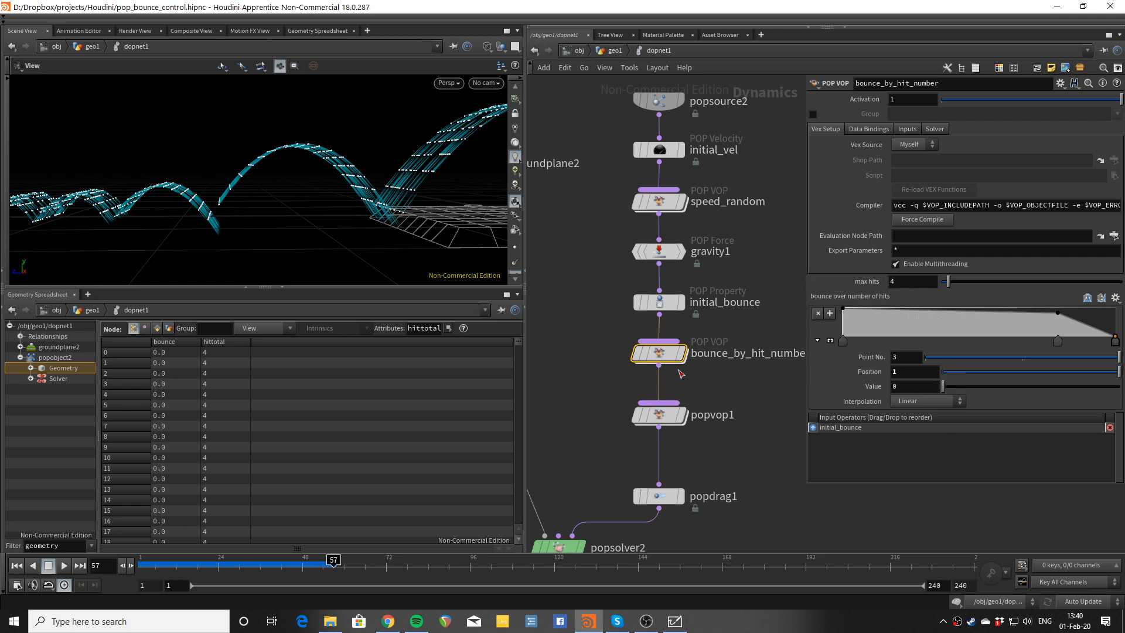
{"action": "left_click", "coordinate": [666, 416]}
{"action": "left_click_drag", "start_coordinate": [944, 281], "coordinate": [948, 282]}
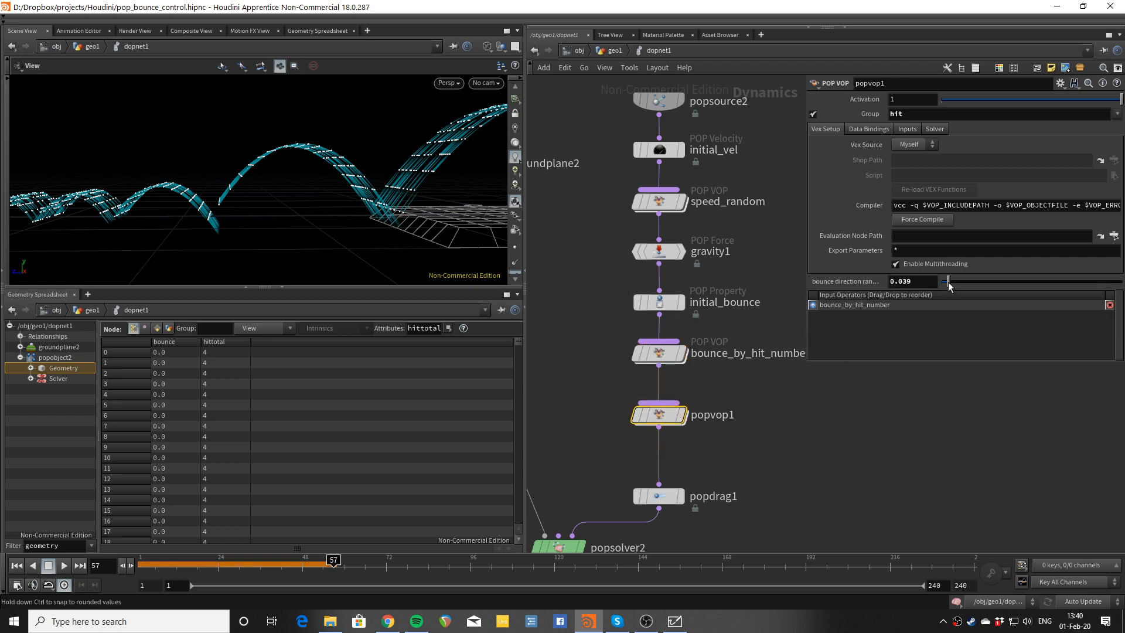
{"action": "key", "text": "ctrl+Up"}
{"action": "key", "text": "Up"}
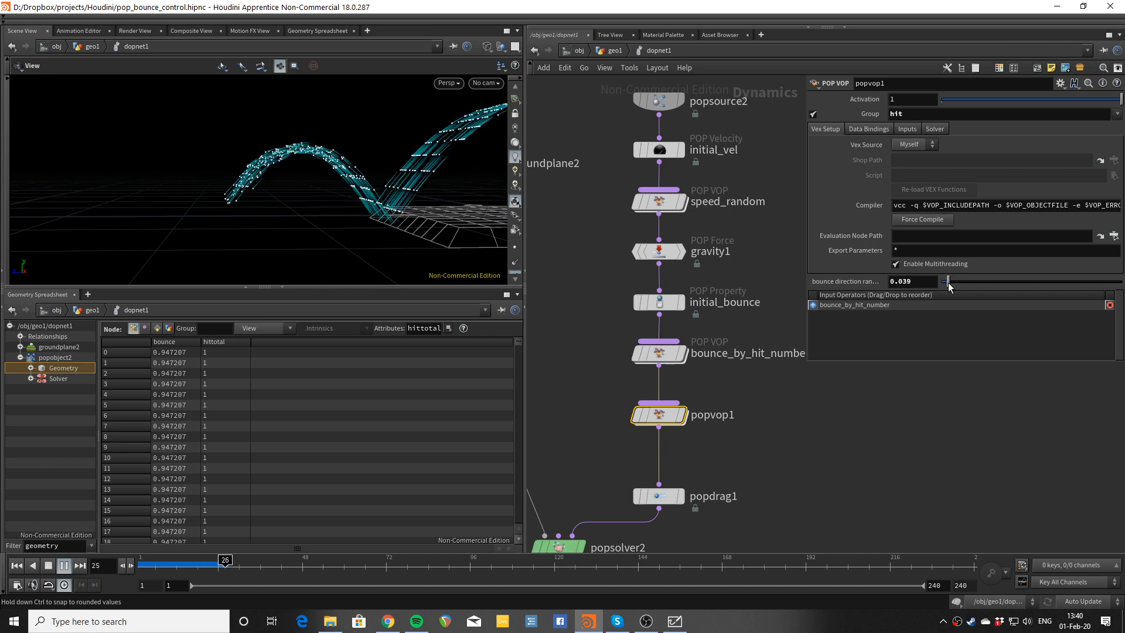
{"action": "key", "text": "Up"}
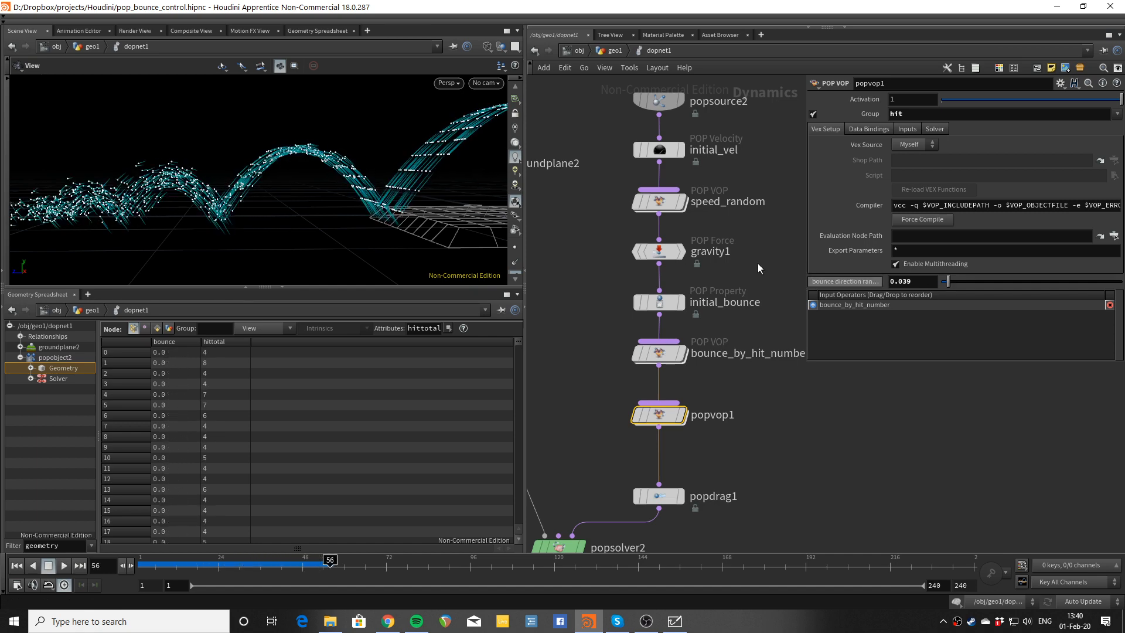
{"action": "left_click_drag", "start_coordinate": [462, 205], "coordinate": [448, 205]}
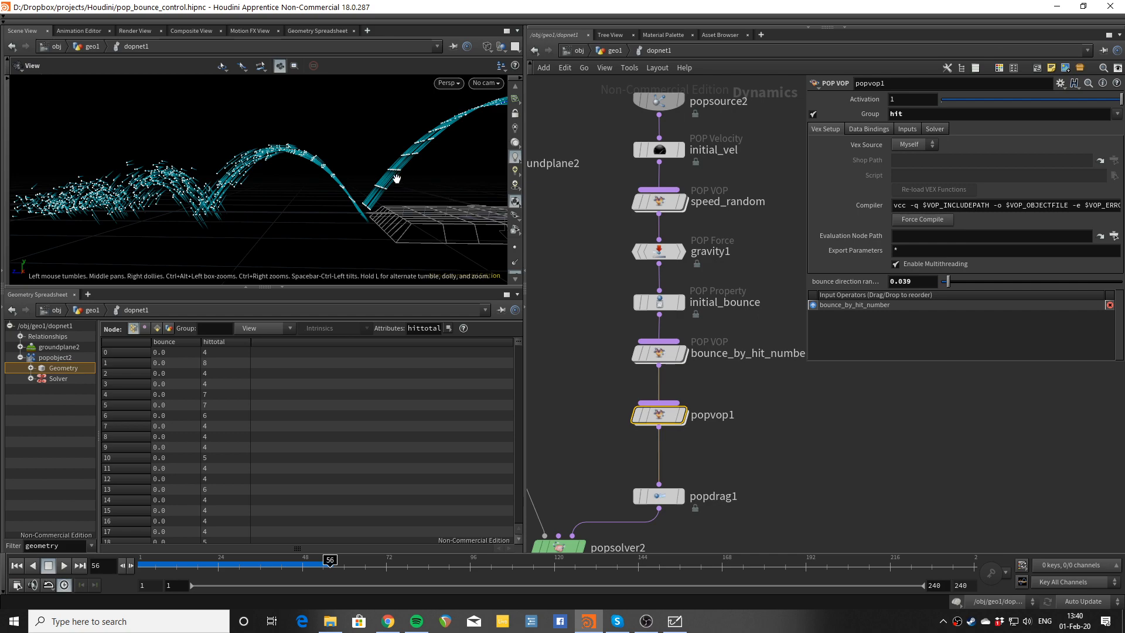
Step: Replay the simulation from the first frame and examine the particle spread from farther away and at a higher angle
{"action": "key", "text": "Up"}
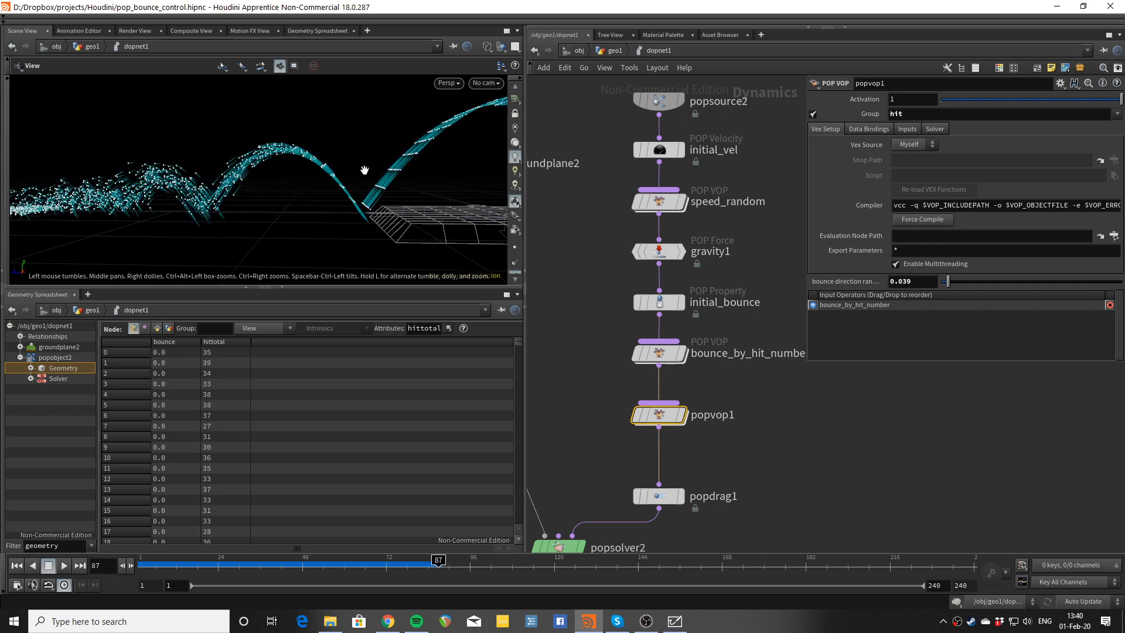
{"action": "scroll", "coordinate": [364, 170], "scroll_direction": "down", "scroll_amount": 5}
{"action": "left_click_drag", "start_coordinate": [364, 170], "coordinate": [289, 209]}
{"action": "key", "text": "Up"}
{"action": "key", "text": "ctrl+Up"}
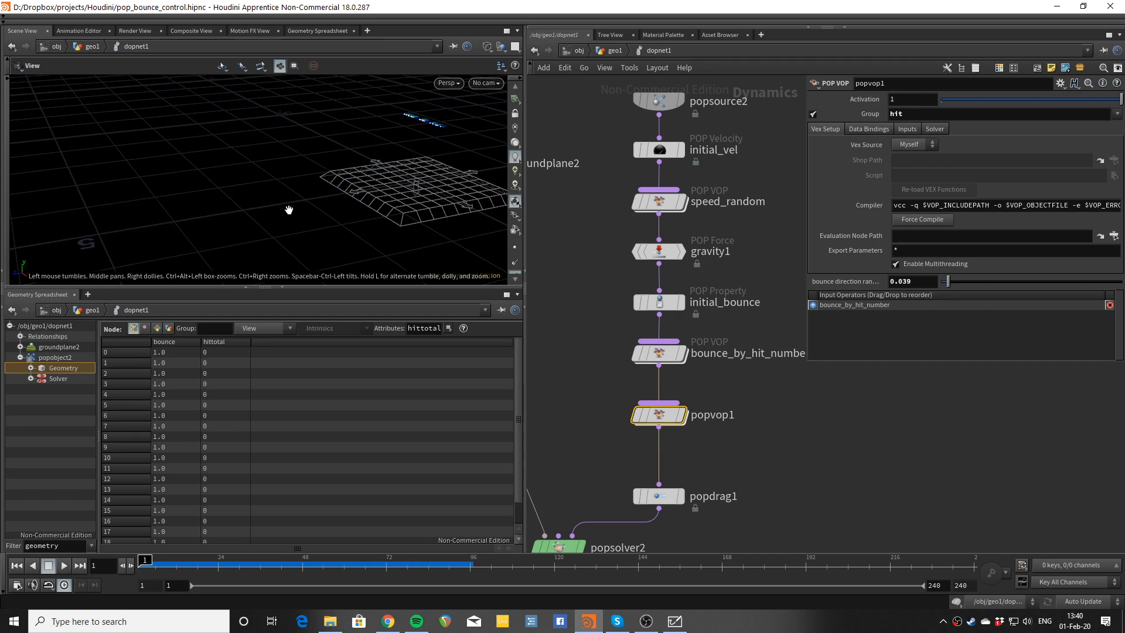
{"action": "key", "text": "Up"}
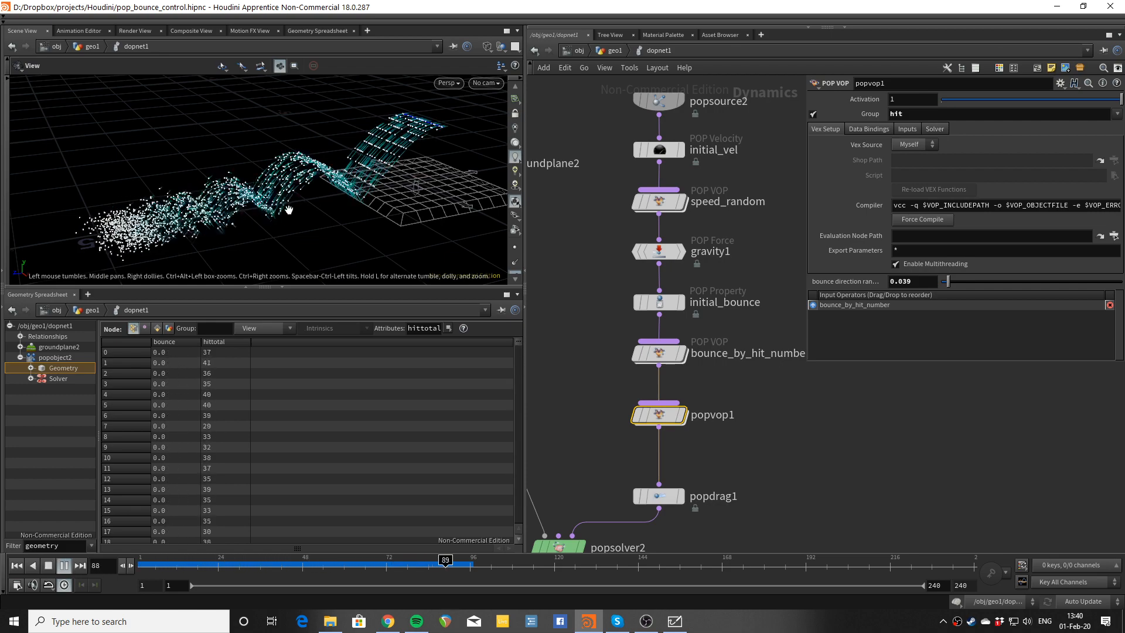
{"action": "key", "text": "Up"}
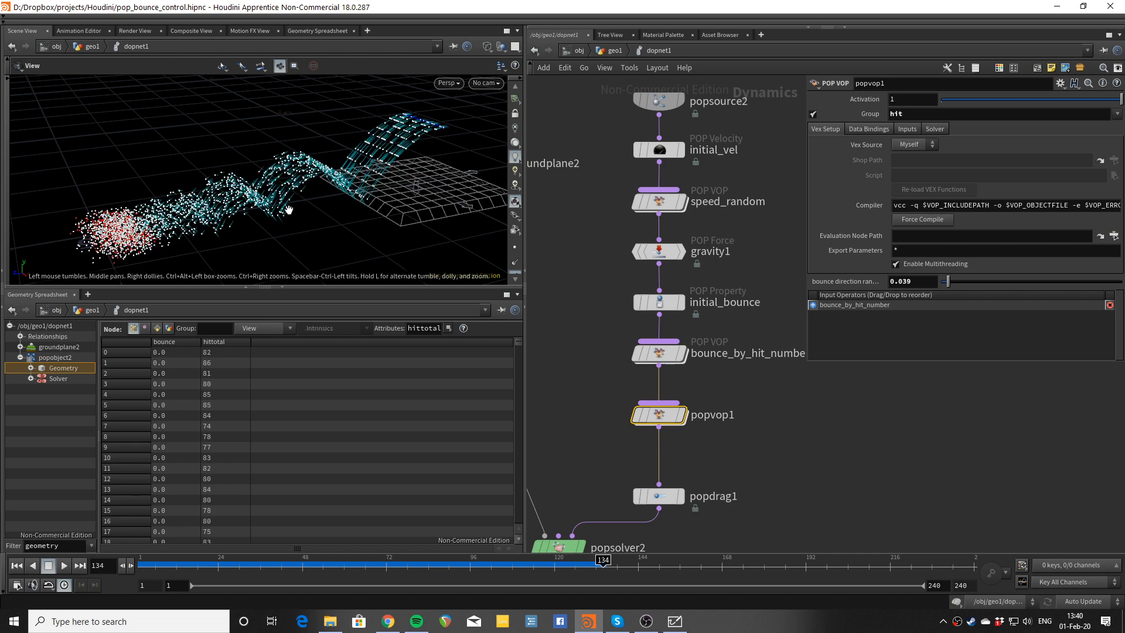
Step: Bypass the popdrag1 node, replay the simulation from the first frame and examine the particles from several angles
{"action": "left_click", "coordinate": [662, 497]}
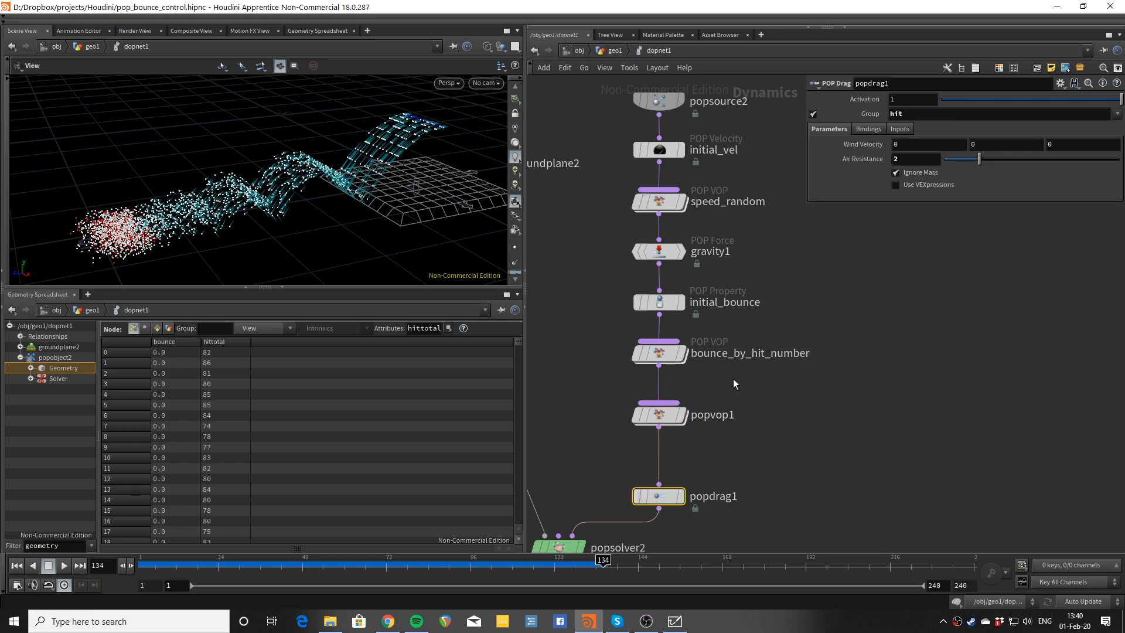
{"action": "key", "text": "b"}
{"action": "left_click_drag", "start_coordinate": [409, 226], "coordinate": [403, 225]}
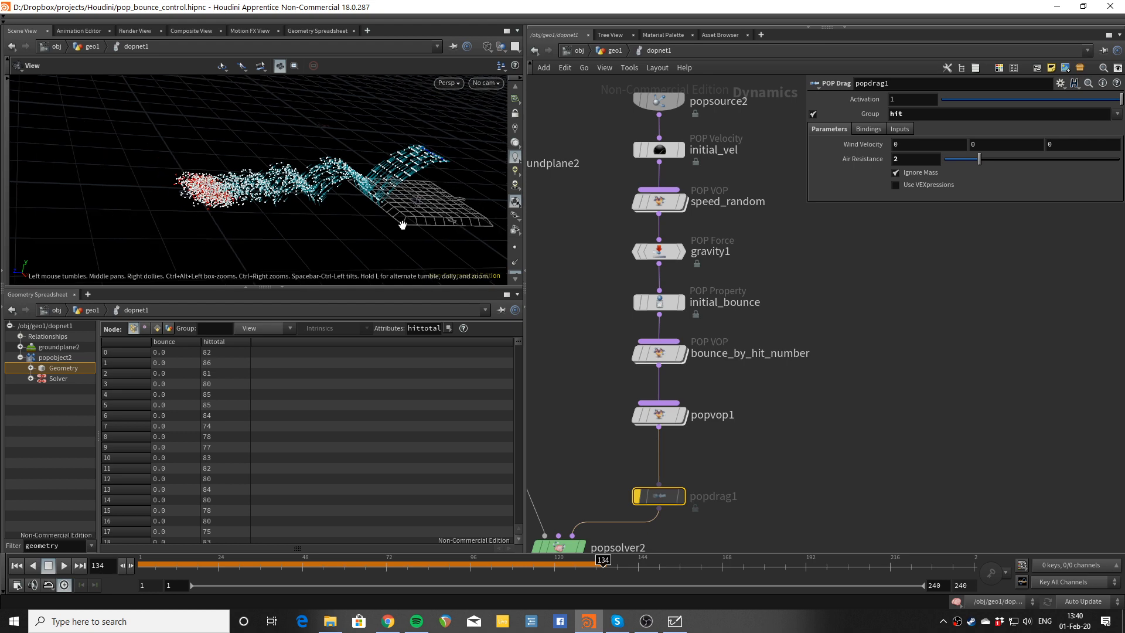
{"action": "key", "text": "g"}
{"action": "key", "text": "Up"}
{"action": "left_click_drag", "start_coordinate": [404, 221], "coordinate": [294, 213]}
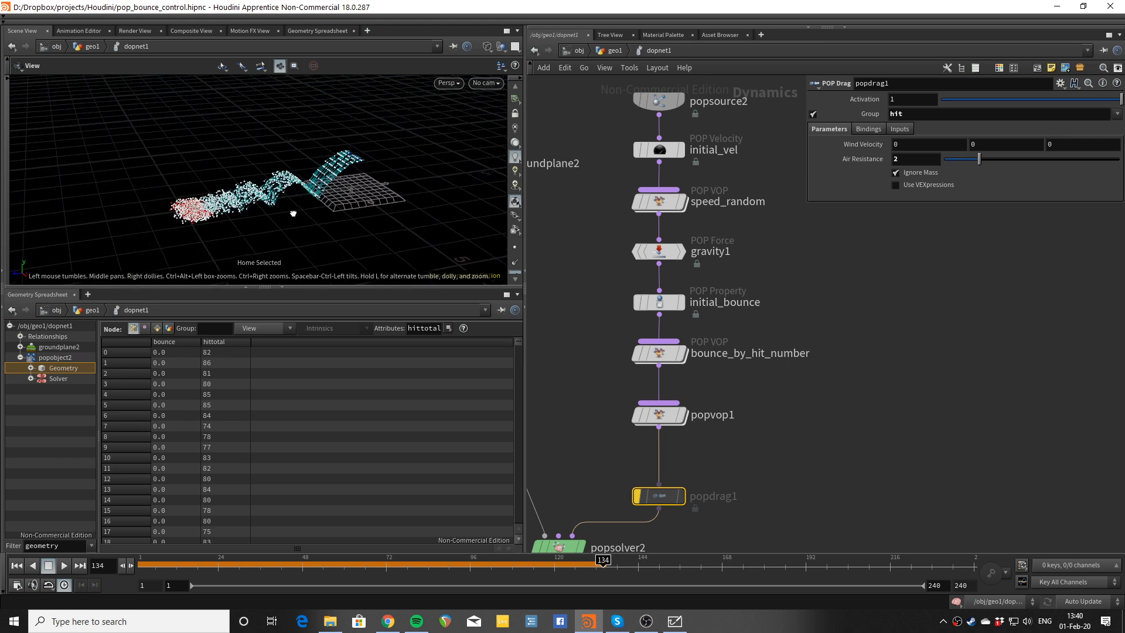
{"action": "key", "text": "ctrl+Up"}
{"action": "key", "text": "Up"}
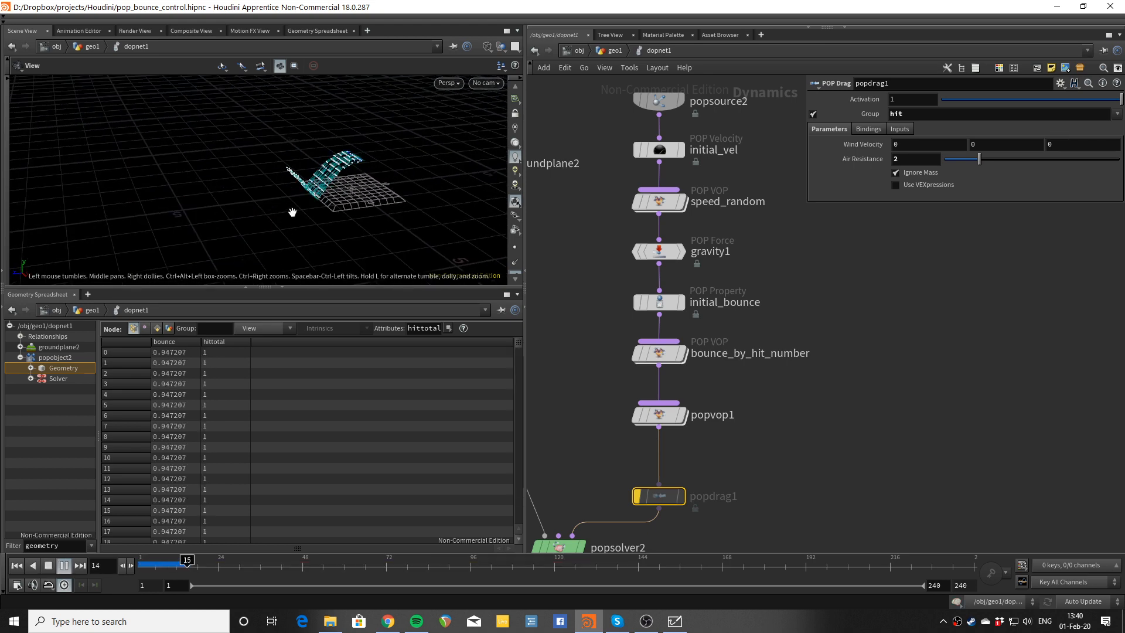
{"action": "scroll", "coordinate": [292, 212], "scroll_direction": "down", "scroll_amount": 1}
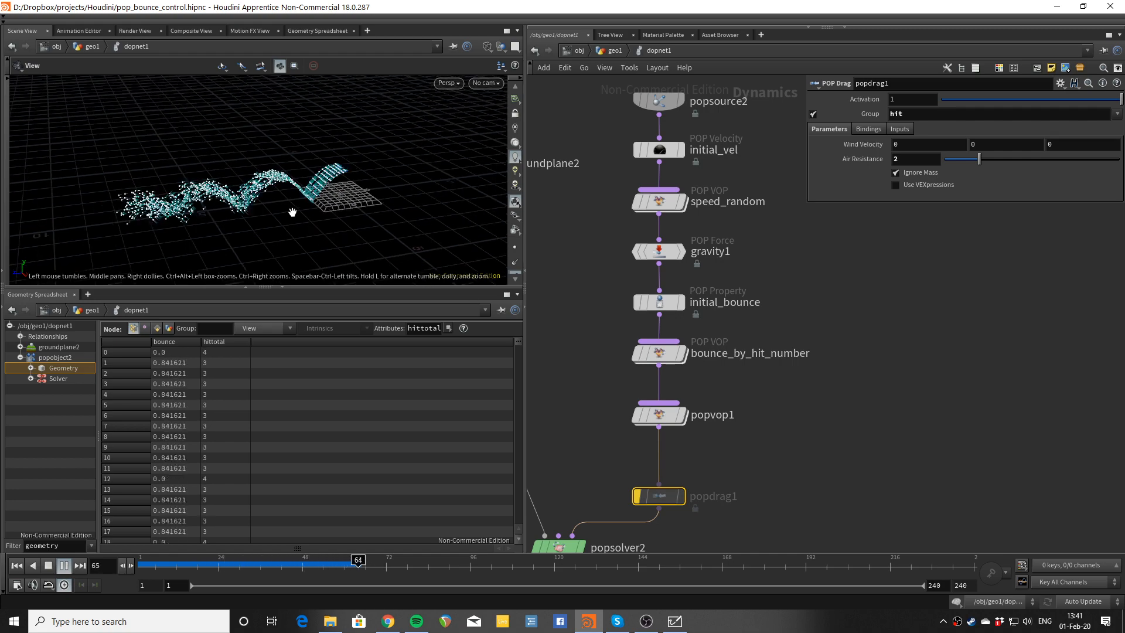
{"action": "left_click_drag", "start_coordinate": [301, 218], "coordinate": [322, 231]}
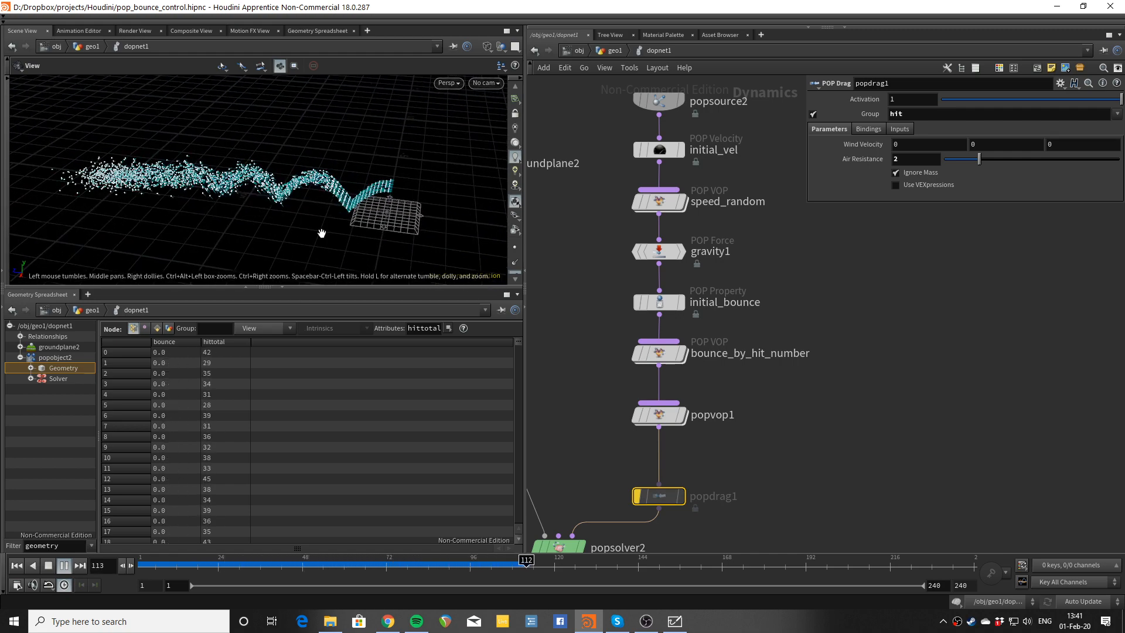
{"action": "key", "text": "ctrl+Up"}
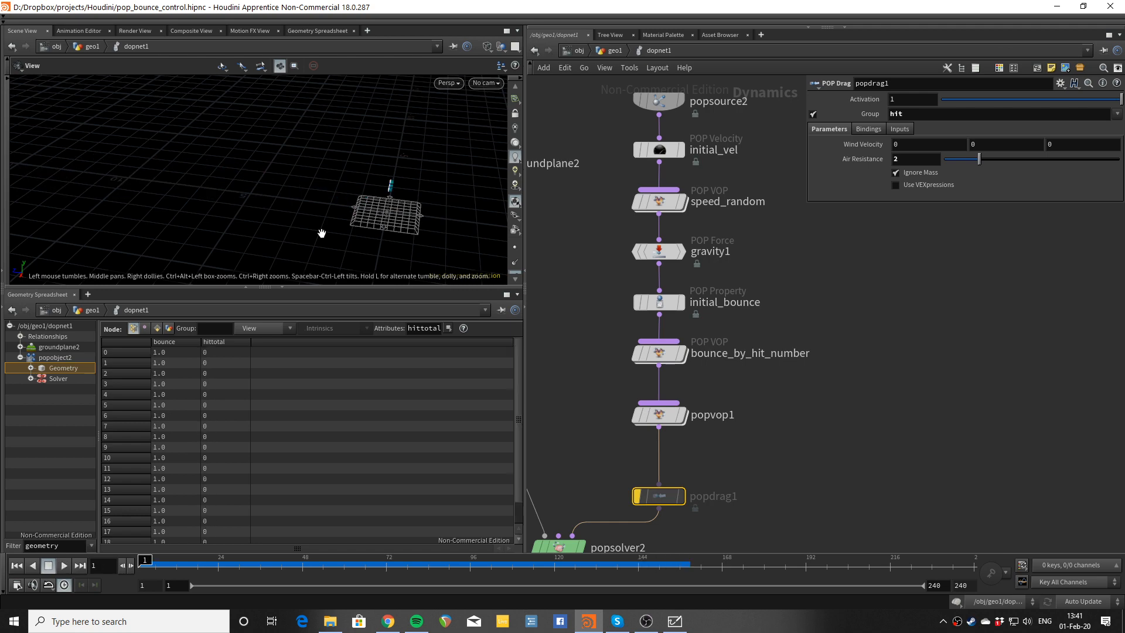
Step: Try a Friction of 0 on groundplane2, play the simulation and restore the default friction
{"action": "middle_click_drag", "start_coordinate": [590, 335], "coordinate": [707, 318]}
{"action": "left_click", "coordinate": [594, 147]}
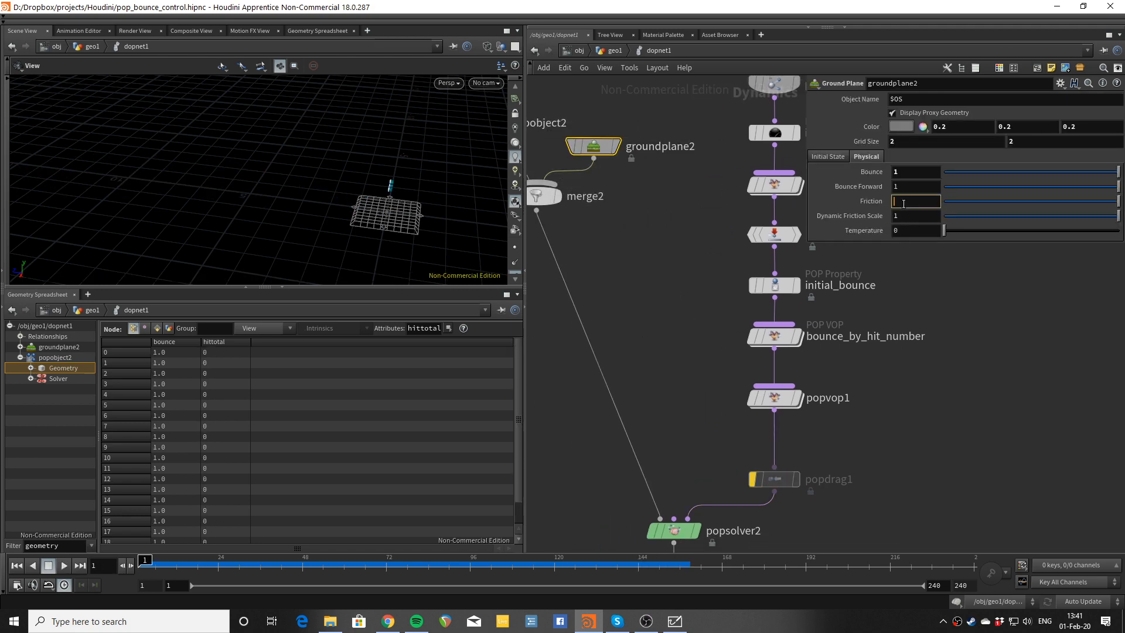
{"action": "left_click", "coordinate": [944, 202]}
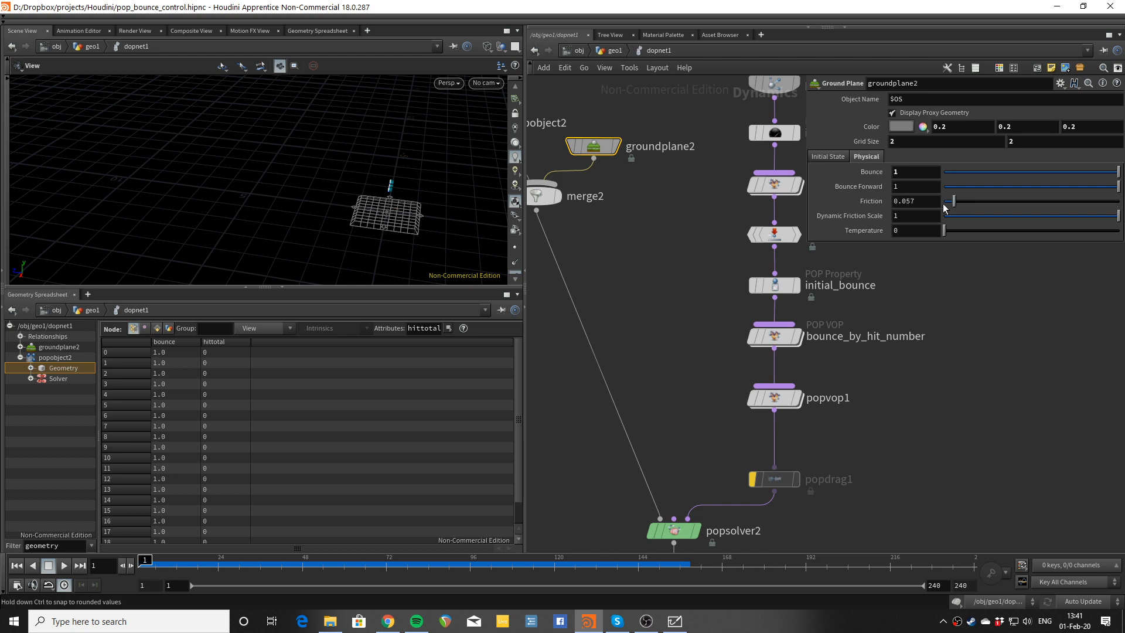
{"action": "key", "text": "Up"}
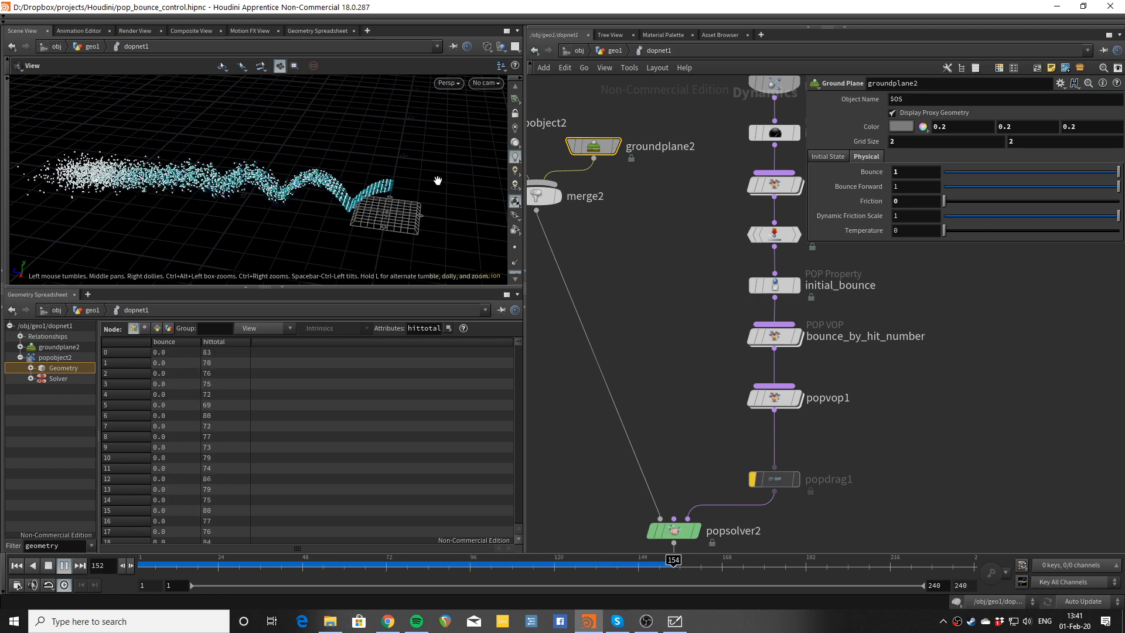
{"action": "key", "text": "ctrl+Up"}
{"action": "middle_click", "coordinate": [863, 201], "text": "ctrl"}
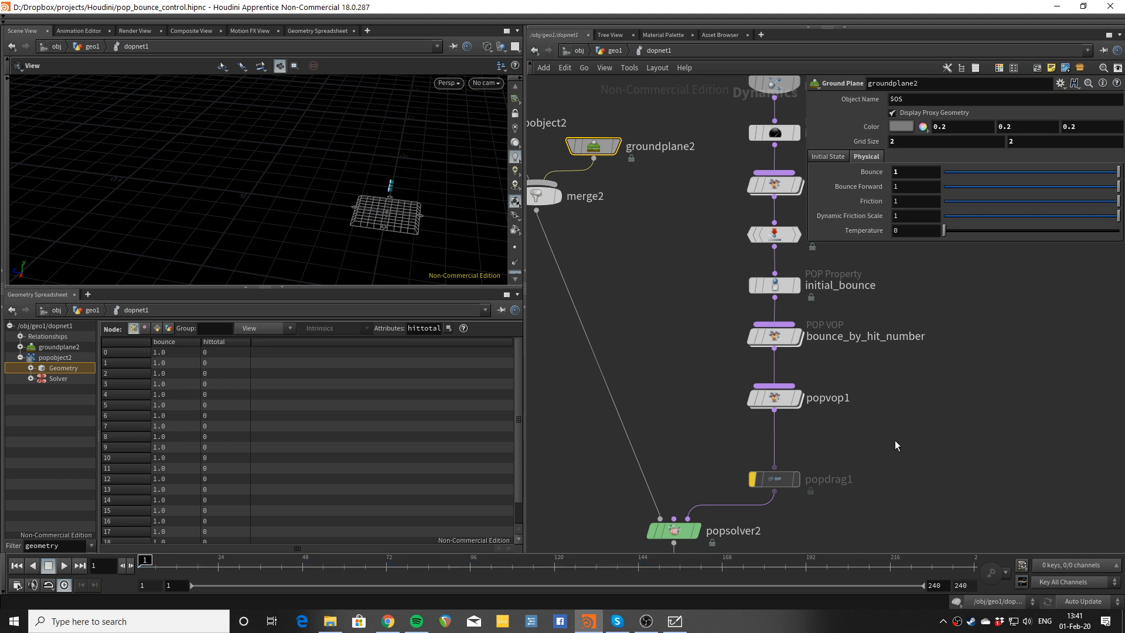
Step: Select popvop1, switch to Microsoft Whiteboard and outline the dots in the positive X and Y quadrant with a box
{"action": "middle_click_drag", "start_coordinate": [884, 445], "coordinate": [819, 436]}
{"action": "left_click", "coordinate": [721, 387]}
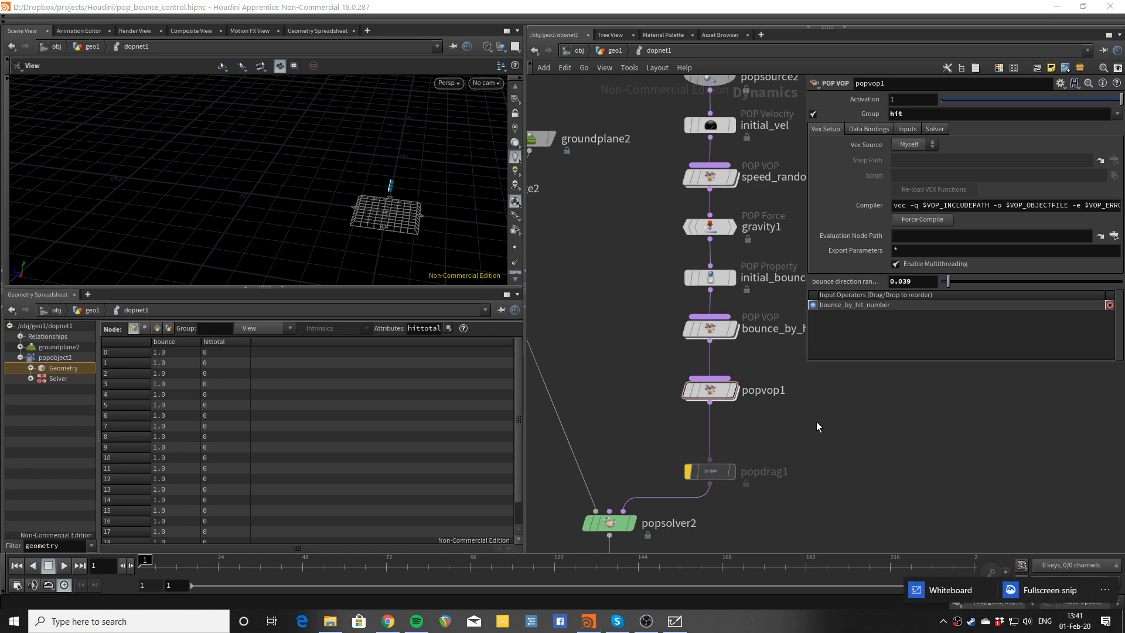
{"action": "left_click", "coordinate": [946, 591]}
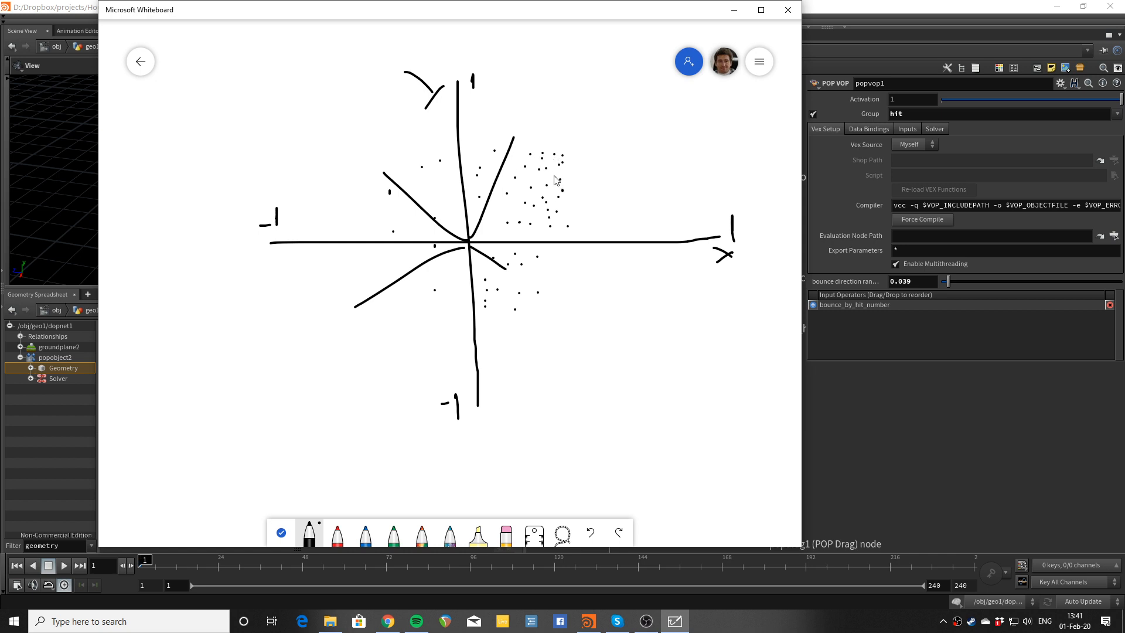
{"action": "mouse_move", "coordinate": [481, 151]}
{"action": "left_mouse_down"}
{"action": "mouse_move", "coordinate": [566, 153]}
{"action": "mouse_move", "coordinate": [574, 240]}
{"action": "left_mouse_up"}
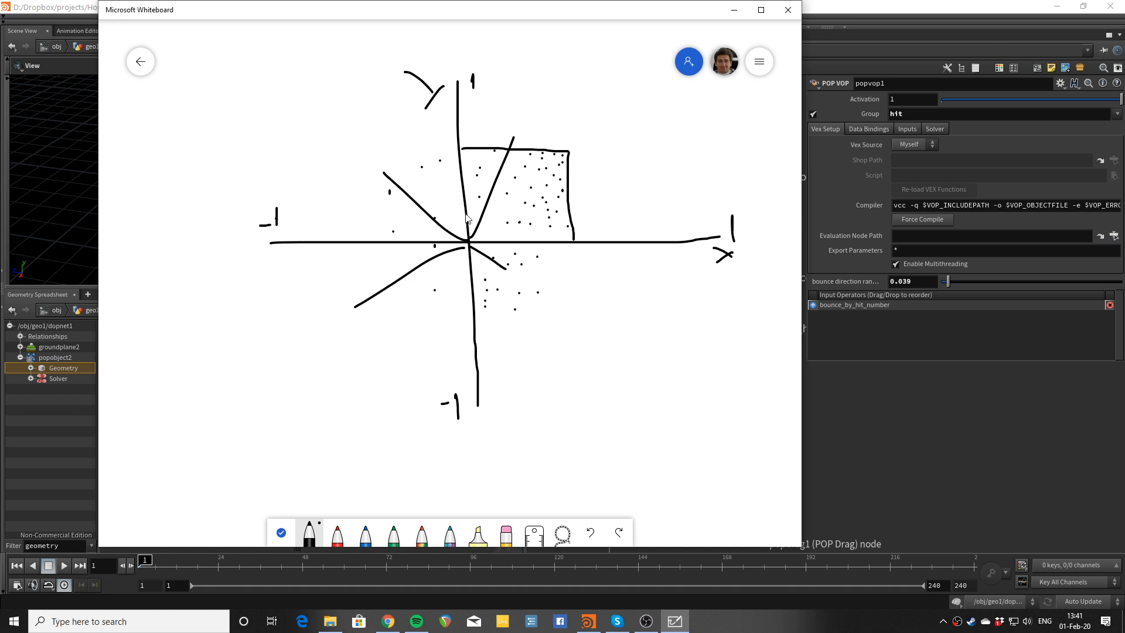
Step: Start a blank whiteboard and draw a vertical Y axis and a horizontal X axis, each marked at 1
{"action": "left_click", "coordinate": [136, 58]}
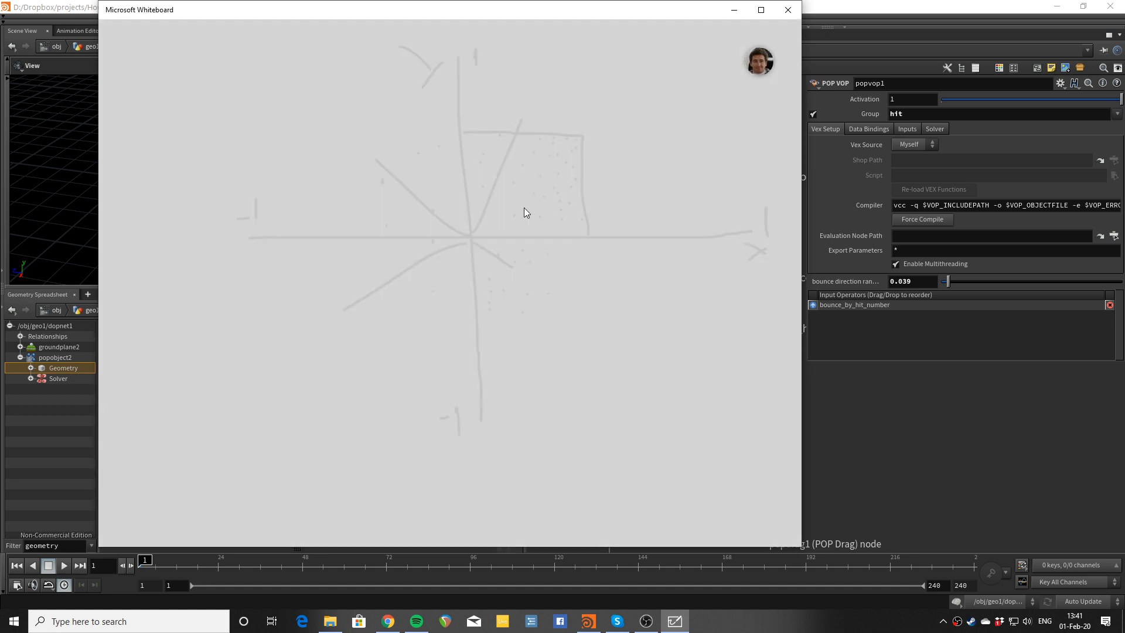
{"action": "left_click", "coordinate": [251, 167]}
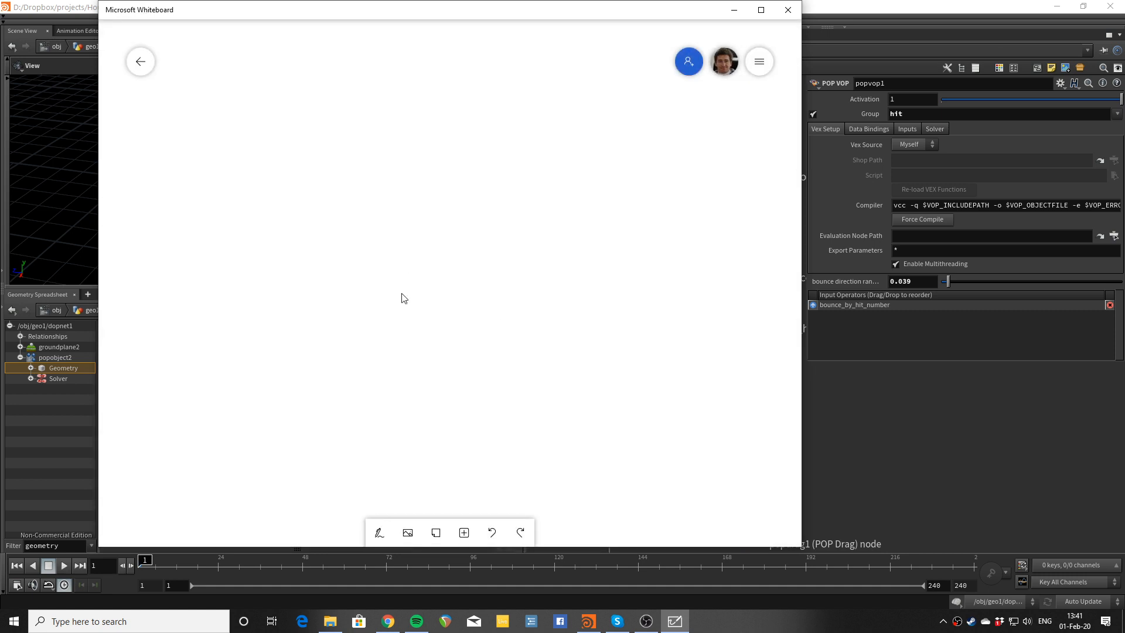
{"action": "left_click", "coordinate": [379, 532]}
{"action": "mouse_move", "coordinate": [240, 89]}
{"action": "left_mouse_down"}
{"action": "mouse_move", "coordinate": [270, 493]}
{"action": "mouse_move", "coordinate": [733, 494]}
{"action": "mouse_move", "coordinate": [697, 512]}
{"action": "mouse_move", "coordinate": [753, 527]}
{"action": "left_mouse_up"}
{"action": "left_click_drag", "start_coordinate": [760, 519], "coordinate": [734, 529]}
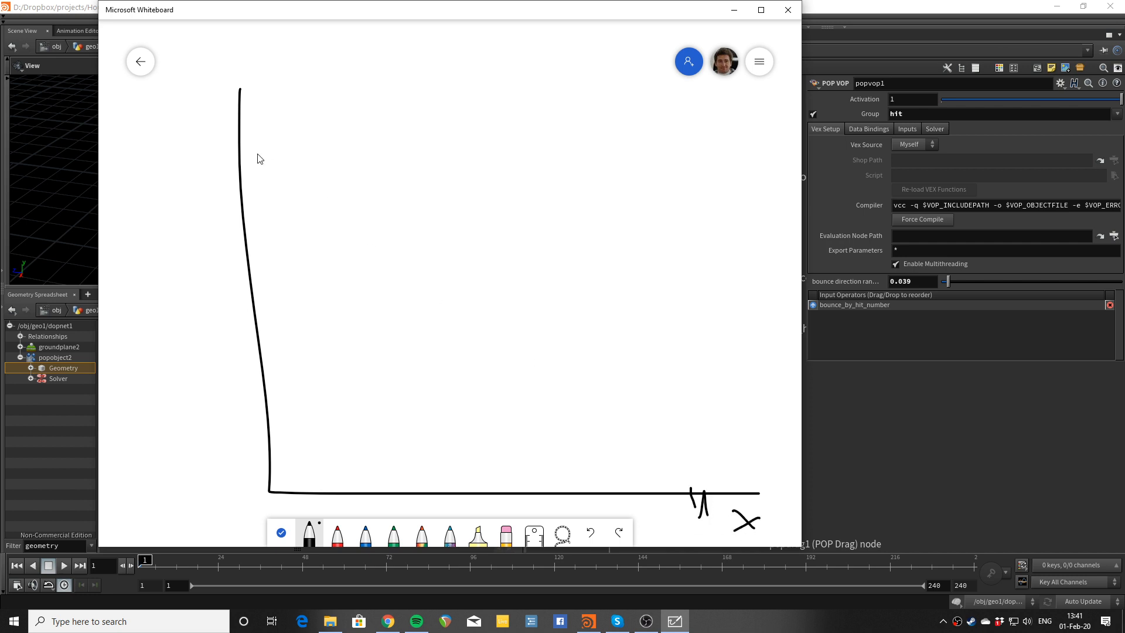
{"action": "left_click_drag", "start_coordinate": [228, 134], "coordinate": [250, 135]}
{"action": "left_click_drag", "start_coordinate": [198, 63], "coordinate": [208, 158]}
Step: Scatter ink dots across the area between the X and Y axes to illustrate random vector positions
{"action": "left_click", "coordinate": [254, 140]}
{"action": "left_click", "coordinate": [662, 134]}
{"action": "left_click", "coordinate": [601, 147]}
{"action": "left_click", "coordinate": [542, 141]}
{"action": "left_click", "coordinate": [612, 145]}
{"action": "left_click", "coordinate": [632, 227]}
{"action": "left_click", "coordinate": [635, 178]}
{"action": "left_click", "coordinate": [570, 168]}
{"action": "left_click", "coordinate": [550, 173]}
{"action": "left_click", "coordinate": [665, 239]}
{"action": "left_click", "coordinate": [673, 277]}
{"action": "left_click", "coordinate": [284, 458]}
{"action": "left_click", "coordinate": [556, 317]}
{"action": "left_click", "coordinate": [566, 390]}
{"action": "left_click", "coordinate": [559, 436]}
{"action": "left_click", "coordinate": [506, 419]}
{"action": "left_click", "coordinate": [510, 350]}
{"action": "left_click", "coordinate": [474, 262]}
{"action": "left_click", "coordinate": [376, 245]}
{"action": "left_click", "coordinate": [285, 224]}
{"action": "left_click", "coordinate": [276, 177]}
Step: Draw an arc joining the 1 marks on both axes and a diagonal radius line from the origin labelled 1
{"action": "mouse_move", "coordinate": [234, 137]}
{"action": "left_mouse_down"}
{"action": "mouse_move", "coordinate": [414, 164]}
{"action": "mouse_move", "coordinate": [574, 227]}
{"action": "mouse_move", "coordinate": [667, 362]}
{"action": "mouse_move", "coordinate": [722, 501]}
{"action": "left_mouse_up"}
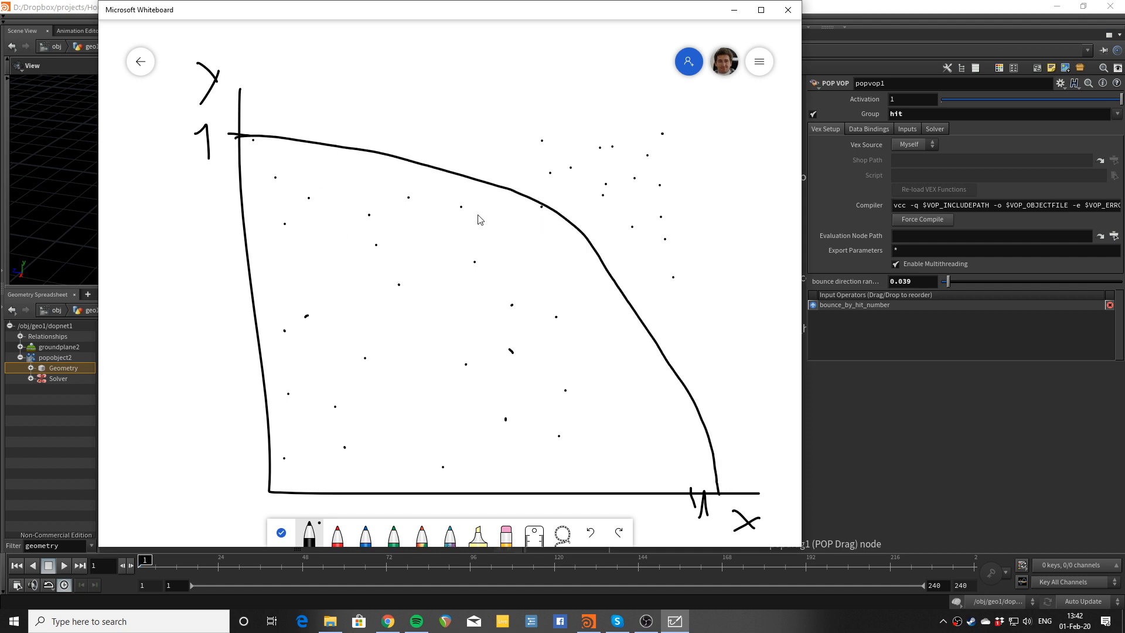
{"action": "left_click_drag", "start_coordinate": [272, 496], "coordinate": [562, 216]}
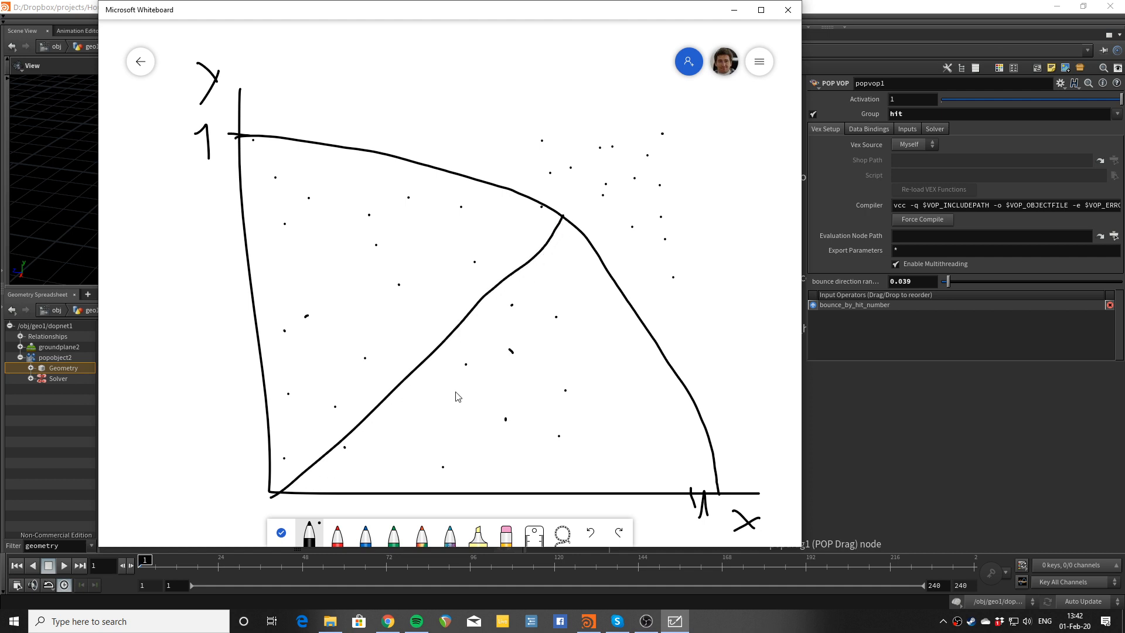
{"action": "left_click_drag", "start_coordinate": [444, 402], "coordinate": [458, 411]}
Step: Add dots beyond the arc and draw the square that encloses it between the two 1 marks
{"action": "left_click", "coordinate": [505, 172]}
{"action": "left_click", "coordinate": [506, 153]}
{"action": "left_click", "coordinate": [471, 156]}
{"action": "left_click", "coordinate": [418, 151]}
{"action": "left_click", "coordinate": [485, 153]}
{"action": "mouse_move", "coordinate": [233, 136]}
{"action": "left_mouse_down"}
{"action": "mouse_move", "coordinate": [710, 125]}
{"action": "mouse_move", "coordinate": [720, 502]}
{"action": "left_mouse_up"}
{"action": "left_click", "coordinate": [647, 156]}
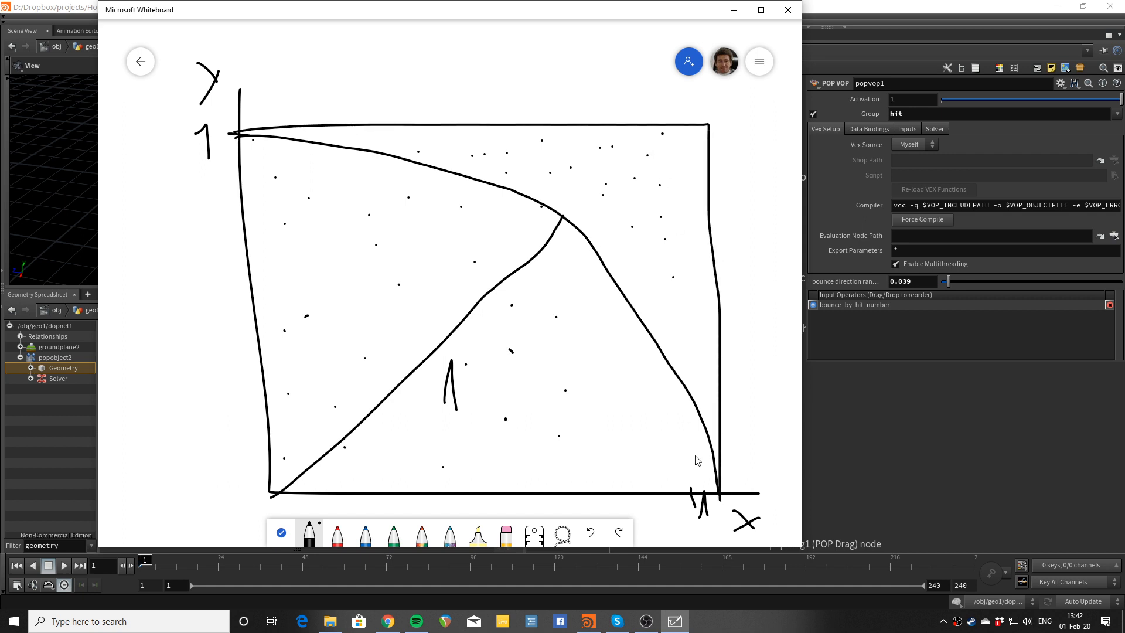
Step: Add more dots inside the arc, in the area between the radius line and the X axis
{"action": "left_click", "coordinate": [629, 369]}
{"action": "left_click", "coordinate": [591, 420]}
{"action": "left_click", "coordinate": [587, 455]}
{"action": "left_click", "coordinate": [677, 471]}
{"action": "left_click", "coordinate": [660, 427]}
{"action": "left_click", "coordinate": [600, 333]}
{"action": "left_click", "coordinate": [584, 278]}
{"action": "left_click", "coordinate": [573, 260]}
{"action": "left_click", "coordinate": [546, 275]}
Step: Switch back to Houdini and open the popvop1 network around the fit1 and mix1 nodes
{"action": "key", "text": "alt+Tab"}
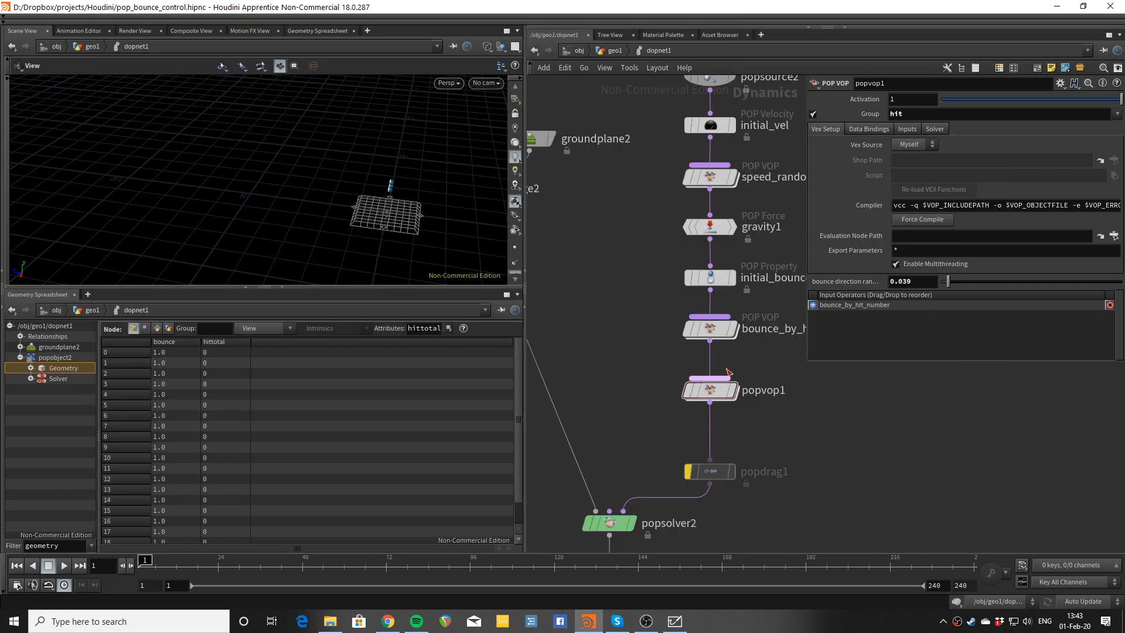
{"action": "double_click", "coordinate": [709, 386]}
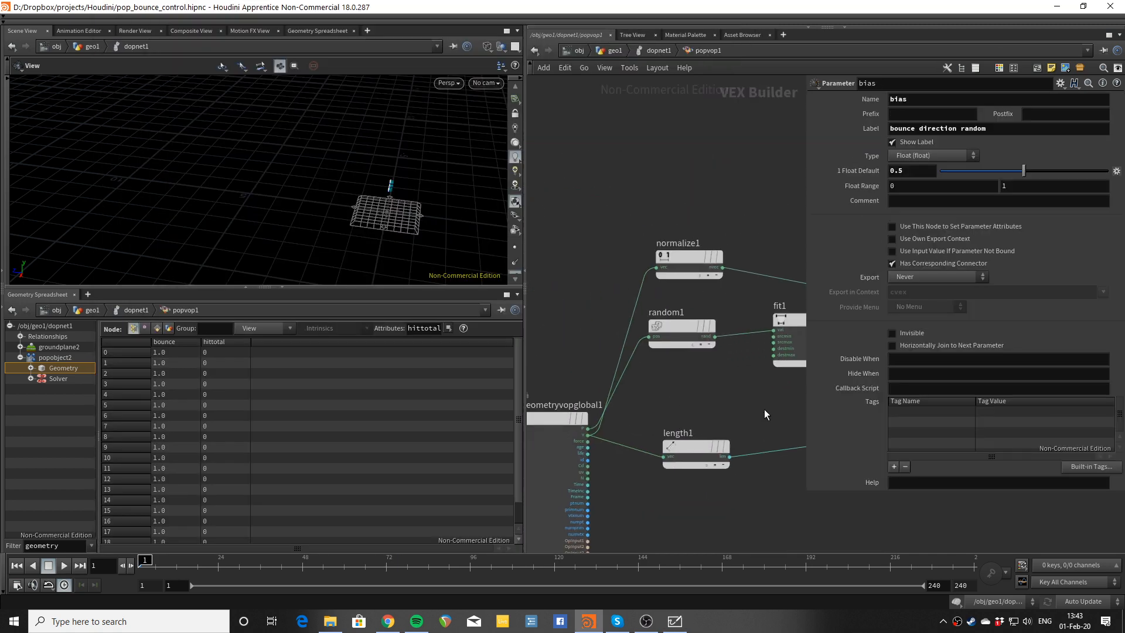
{"action": "scroll", "coordinate": [714, 293], "scroll_direction": "up", "scroll_amount": 2}
{"action": "middle_click_drag", "start_coordinate": [714, 293], "coordinate": [609, 296]}
{"action": "left_click_drag", "start_coordinate": [708, 321], "coordinate": [699, 326]}
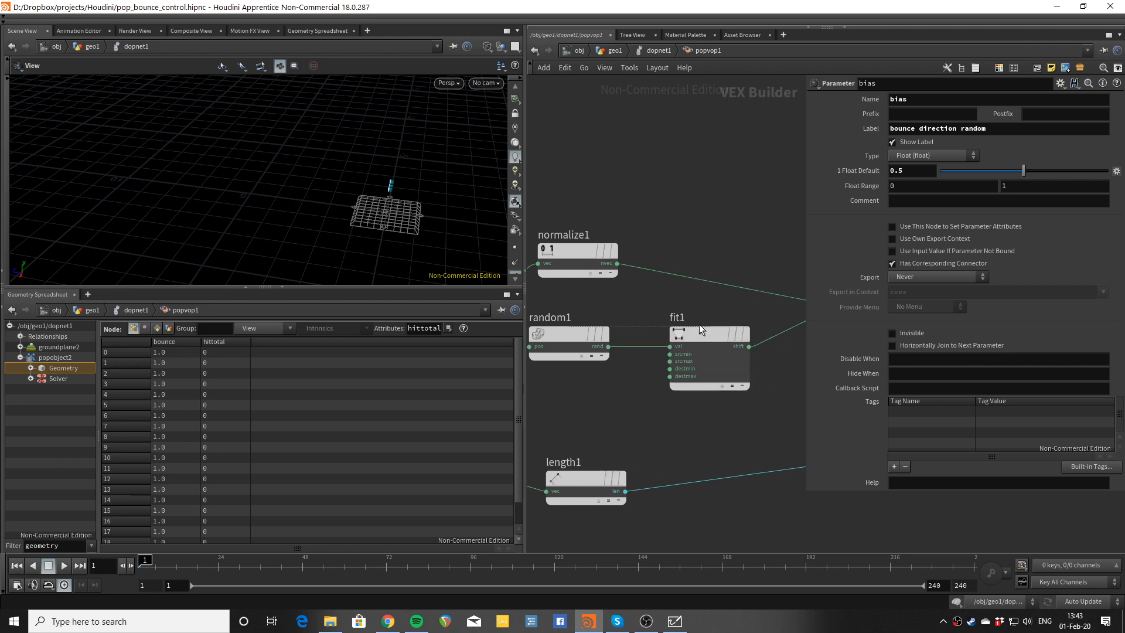
{"action": "middle_click_drag", "start_coordinate": [678, 330], "coordinate": [615, 322]}
Step: Add a Normalize node and insert it on the wire between fit1 and mix1's input2
{"action": "key", "text": "Tab"}
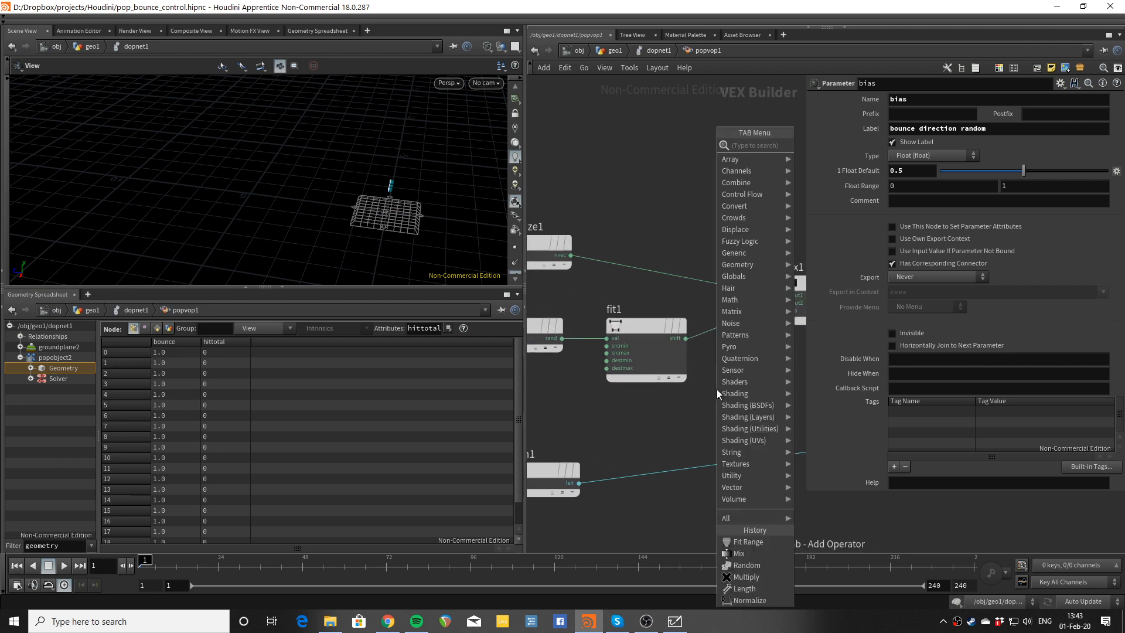
{"action": "type", "text": "nor"}
{"action": "key", "text": "Return"}
{"action": "left_click", "coordinate": [718, 390]}
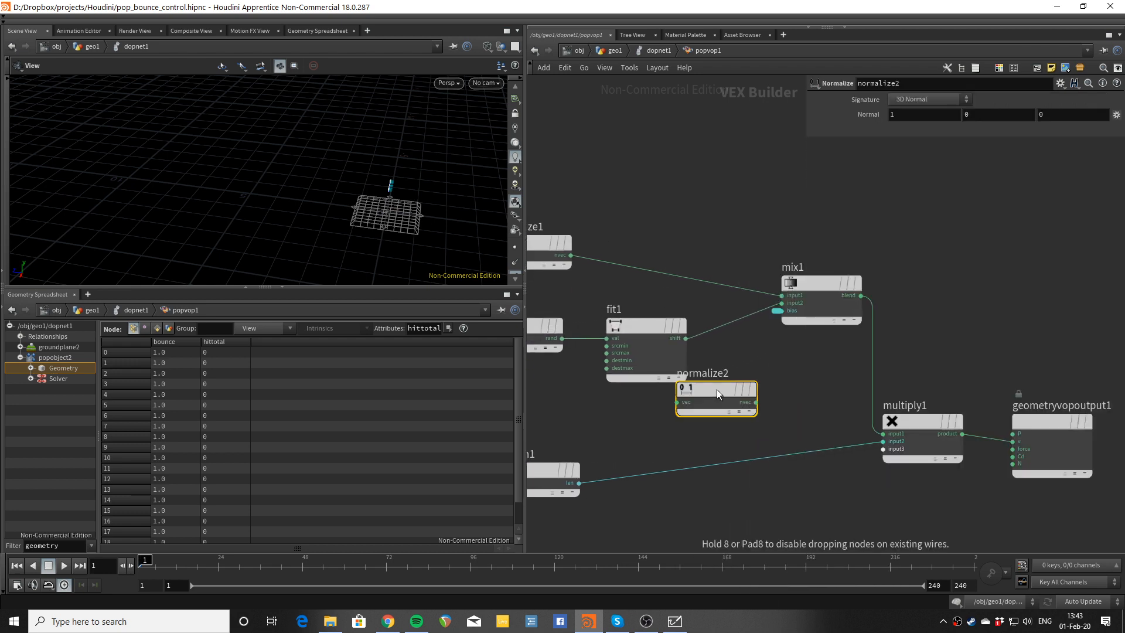
{"action": "left_click_drag", "start_coordinate": [721, 382], "coordinate": [735, 323]}
{"action": "scroll", "coordinate": [778, 414], "scroll_direction": "down", "scroll_amount": 4}
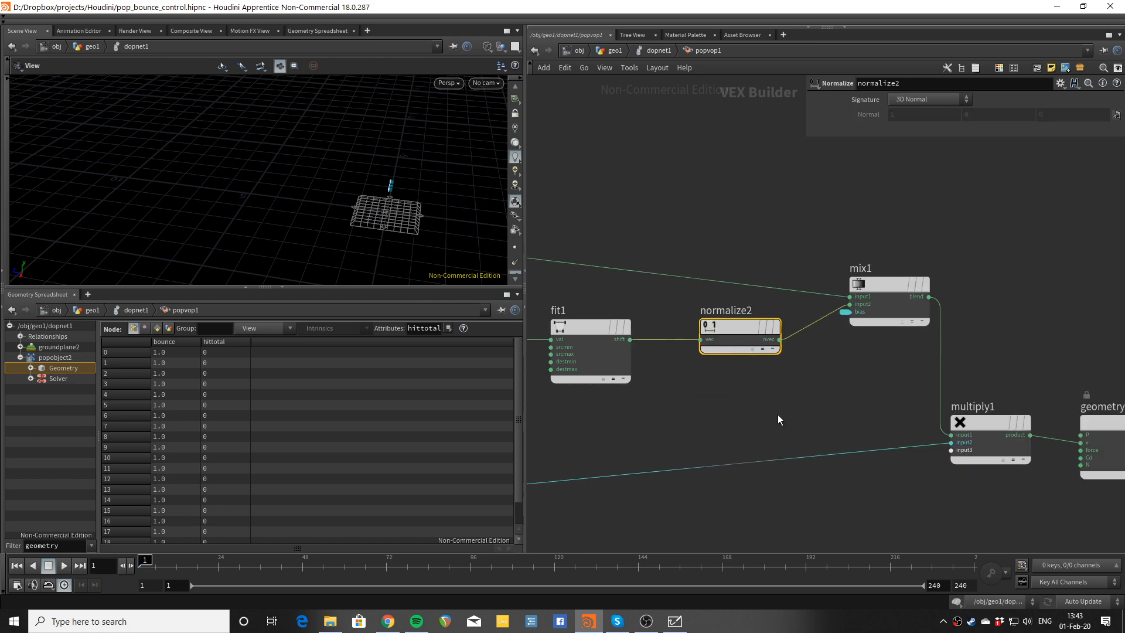
{"action": "middle_click_drag", "start_coordinate": [811, 395], "coordinate": [840, 375]}
Step: Play the simulation with the normalized random direction, replaying it from the first frame in a low side view
{"action": "key", "text": "Up"}
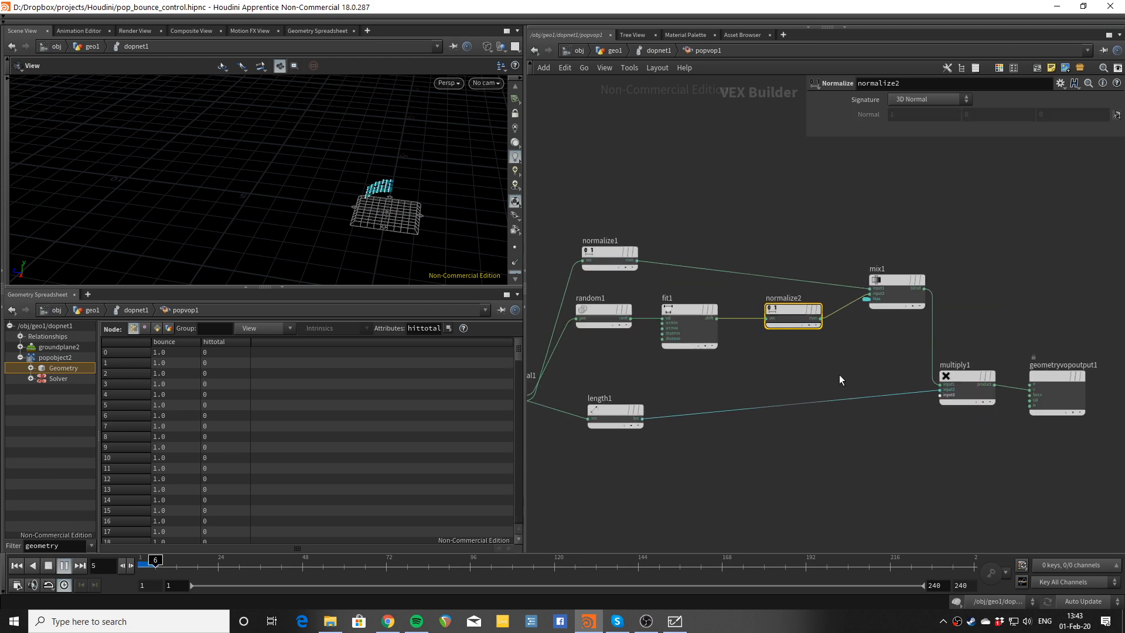
{"action": "left_click_drag", "start_coordinate": [265, 238], "coordinate": [309, 191]}
{"action": "key", "text": "ctrl+Up"}
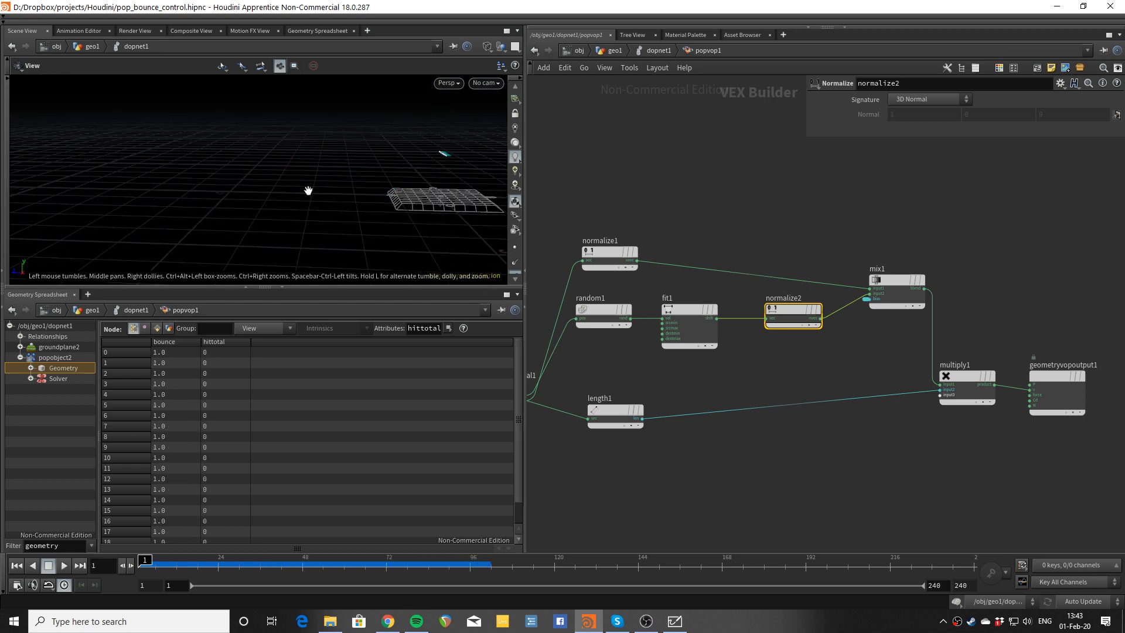
{"action": "key", "text": "Up"}
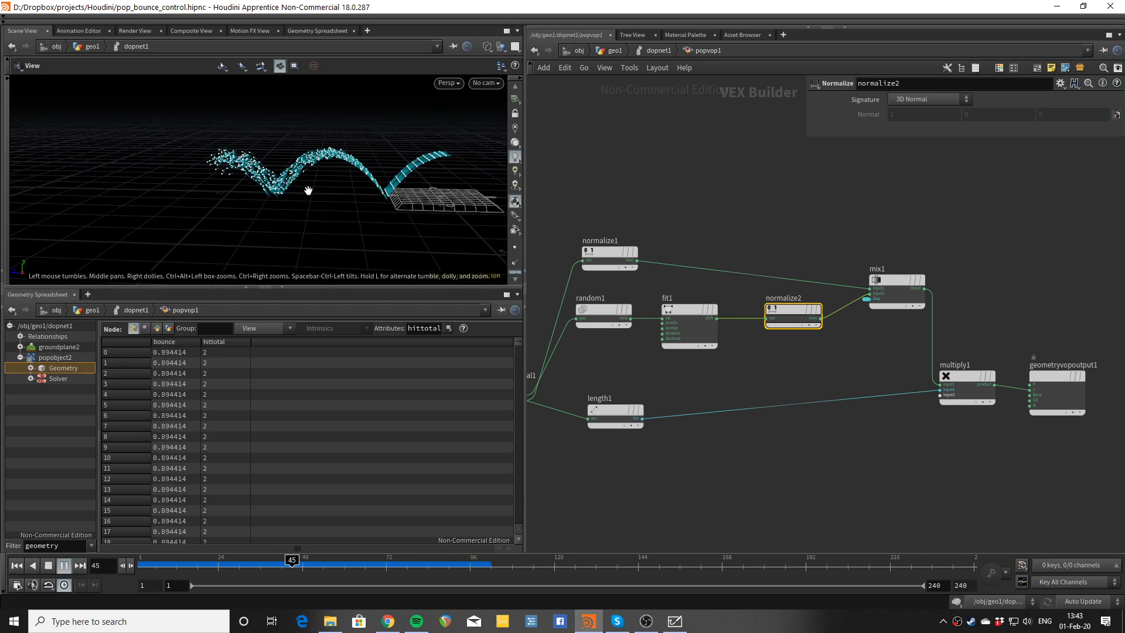
{"action": "key", "text": "Up"}
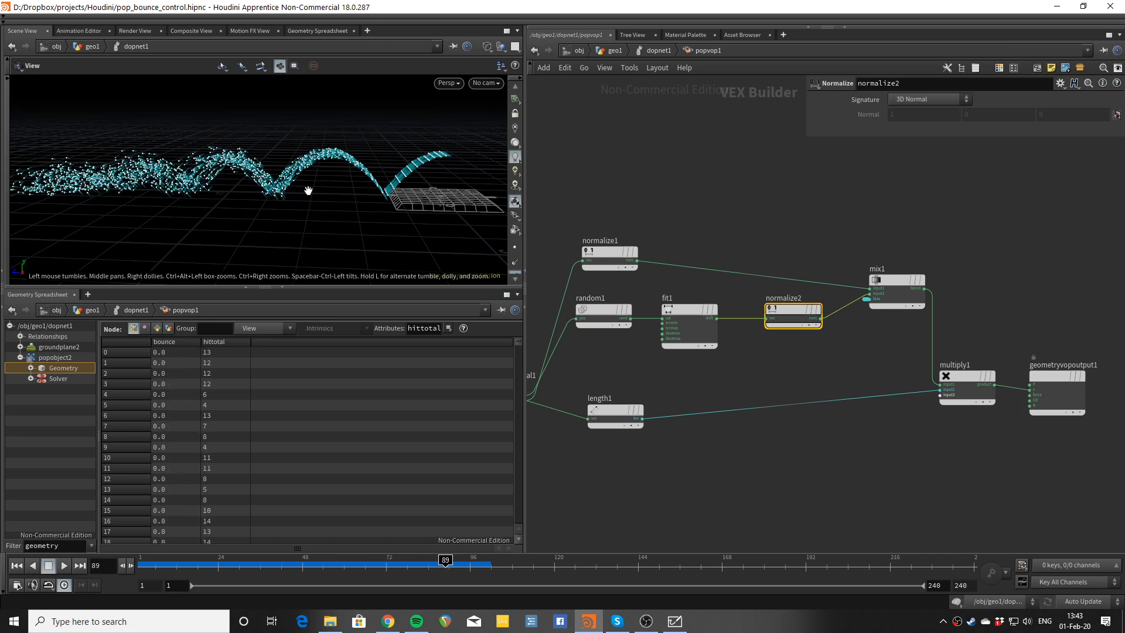
Step: Automatically lay out all the nodes in the popvop1 network
{"action": "left_click", "coordinate": [784, 392]}
{"action": "key", "text": "l"}
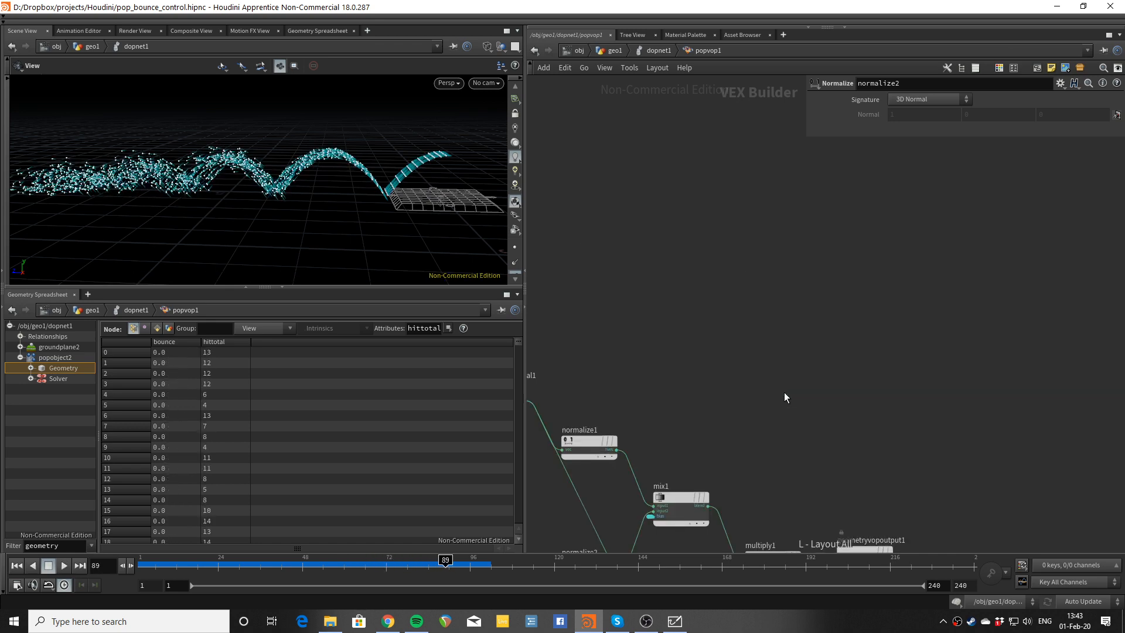
Step: Move the geometryvopglobal1 node beside random1 and route its wire to normalize1 through a new dot level with normalize1
{"action": "scroll", "coordinate": [781, 445], "scroll_direction": "down", "scroll_amount": 3}
{"action": "middle_click_drag", "start_coordinate": [782, 446], "coordinate": [824, 337]}
{"action": "middle_click_drag", "start_coordinate": [694, 305], "coordinate": [807, 265]}
{"action": "scroll", "coordinate": [806, 265], "scroll_direction": "up", "scroll_amount": 2}
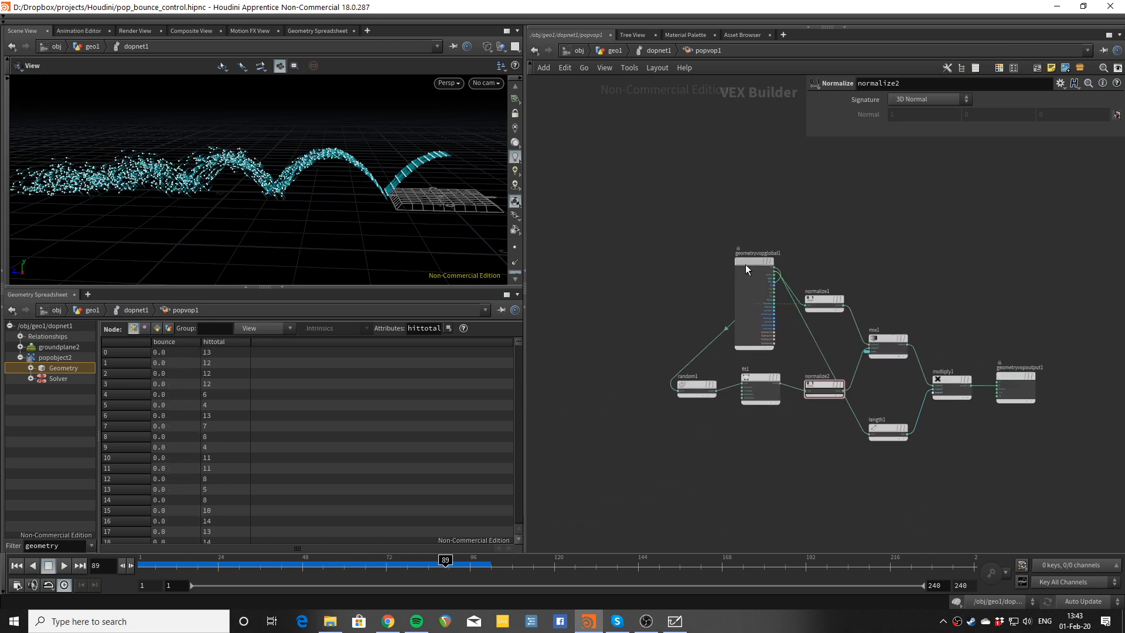
{"action": "left_click_drag", "start_coordinate": [745, 265], "coordinate": [614, 424]}
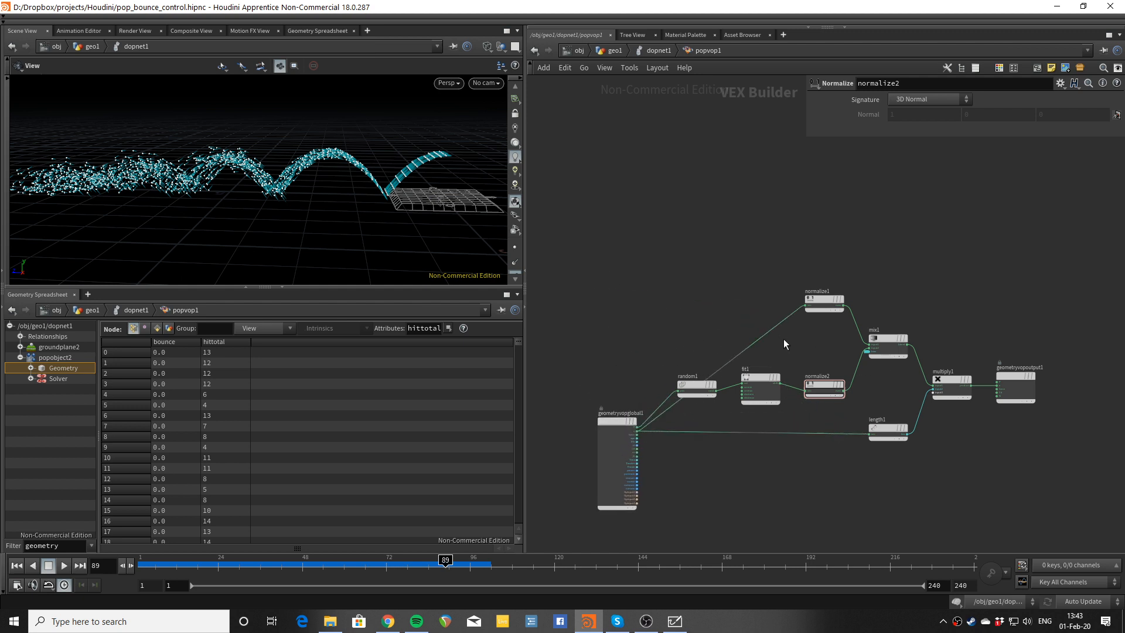
{"action": "left_click_drag", "start_coordinate": [755, 343], "coordinate": [651, 305], "text": "alt"}
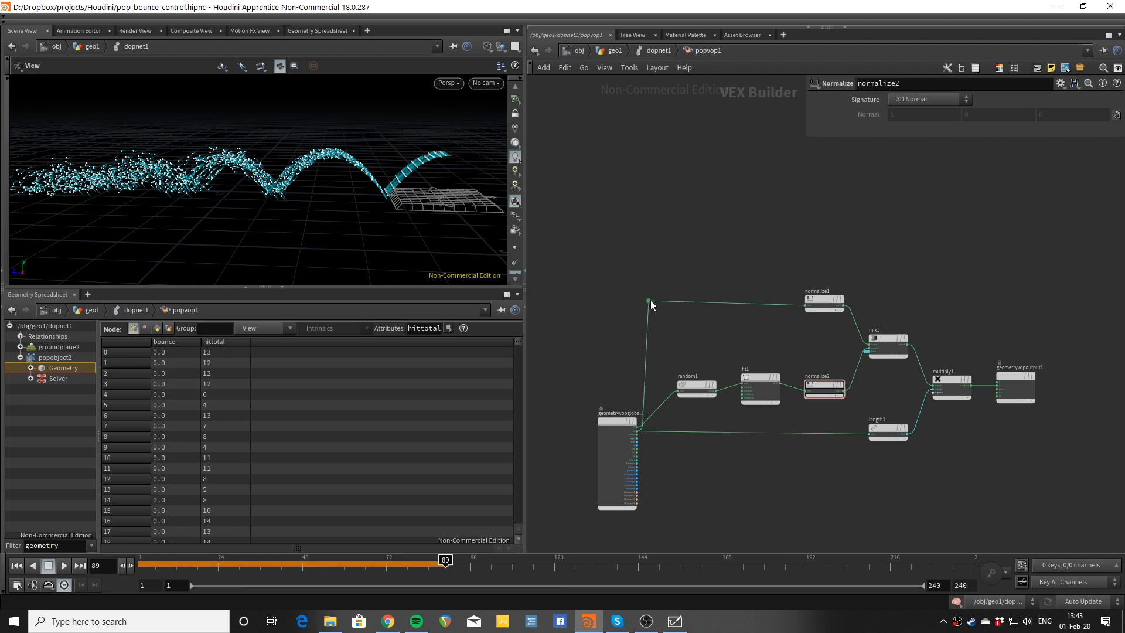
{"action": "scroll", "coordinate": [748, 330], "scroll_direction": "up", "scroll_amount": 1}
{"action": "middle_click_drag", "start_coordinate": [749, 332], "coordinate": [657, 300]}
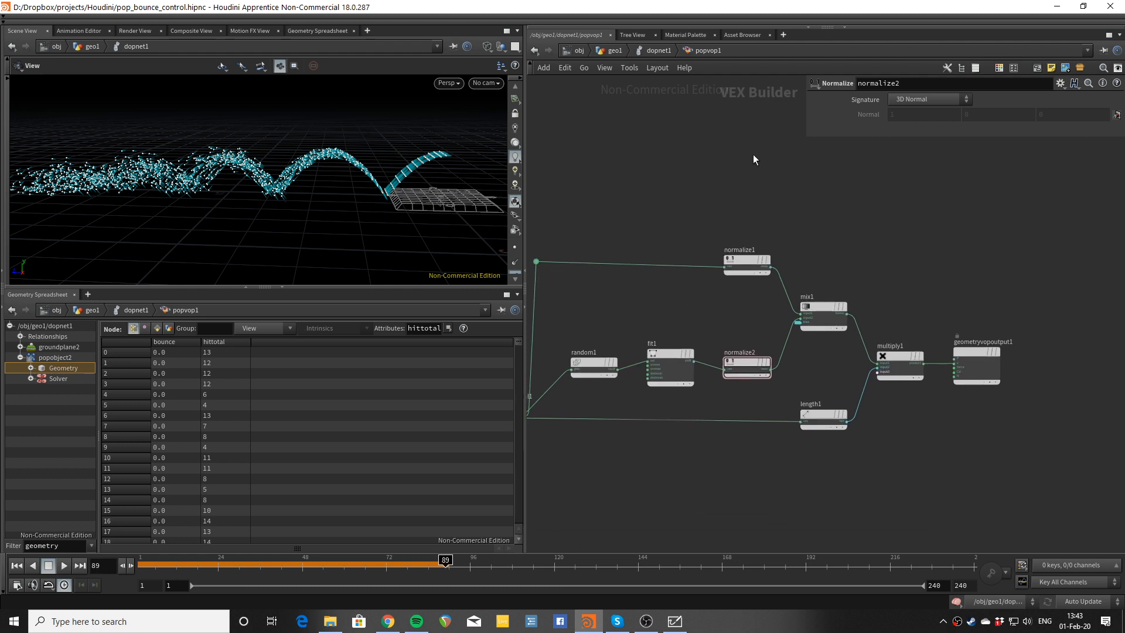
Step: Return to the dopnet1 network and rename the popvop1 node as random_hit_vel_direction
{"action": "left_click", "coordinate": [658, 50]}
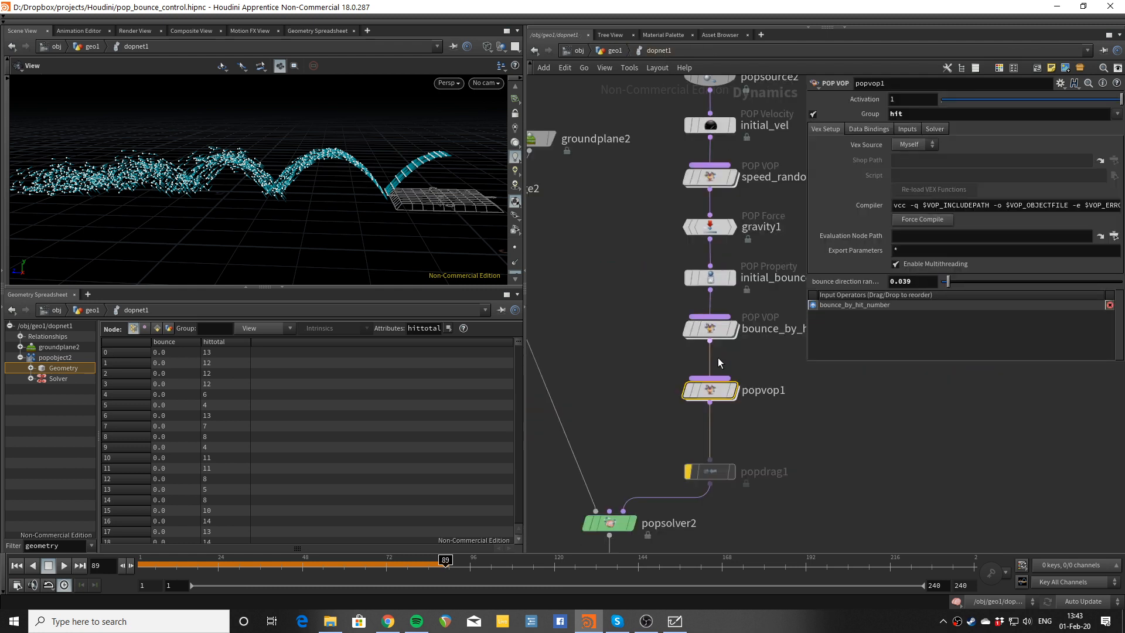
{"action": "double_click", "coordinate": [777, 389]}
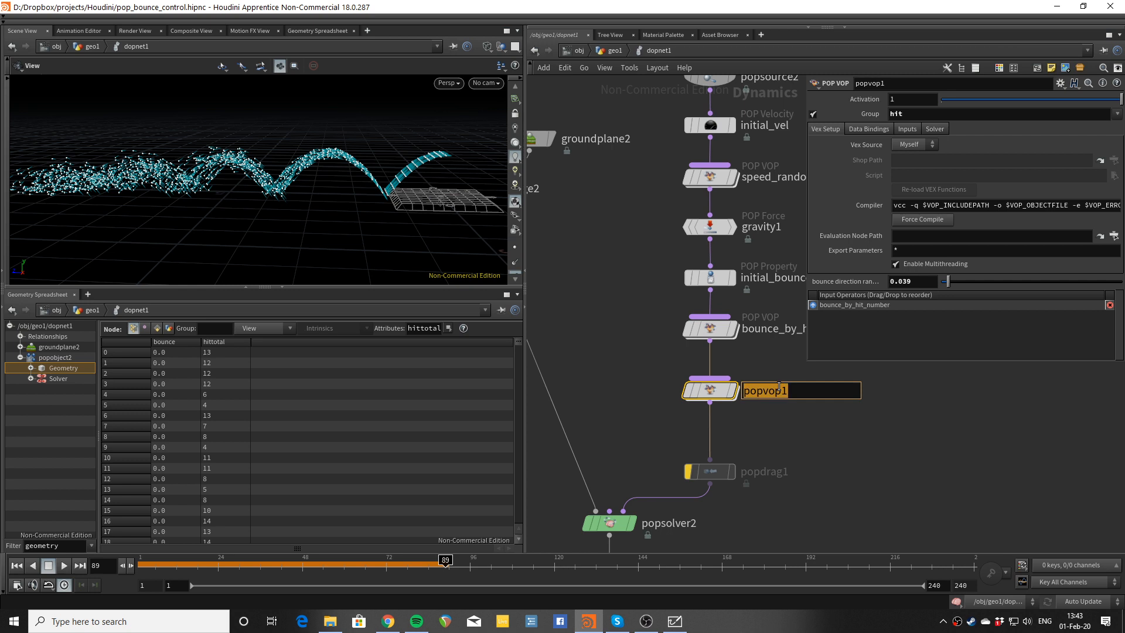
{"action": "type", "text": "random_hit_vel_direction"}
{"action": "key", "text": "Return"}
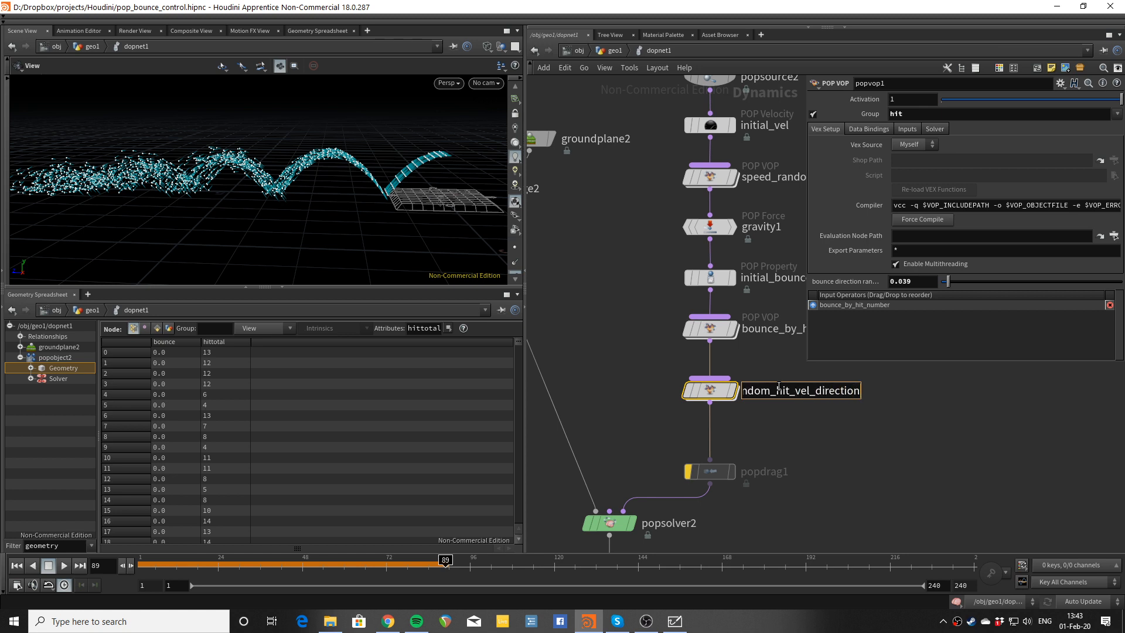
Step: Play the simulation, set the bounce direction randomness to 0.198, and replay it while viewing the particles from a higher angle
{"action": "key", "text": "Up"}
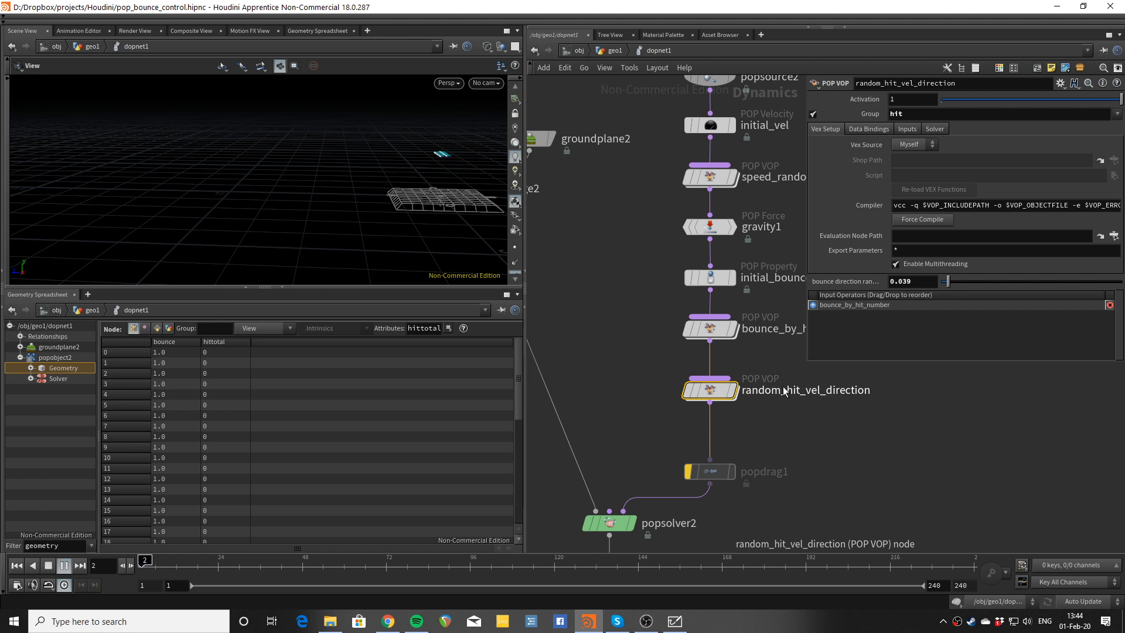
{"action": "key", "text": "Up"}
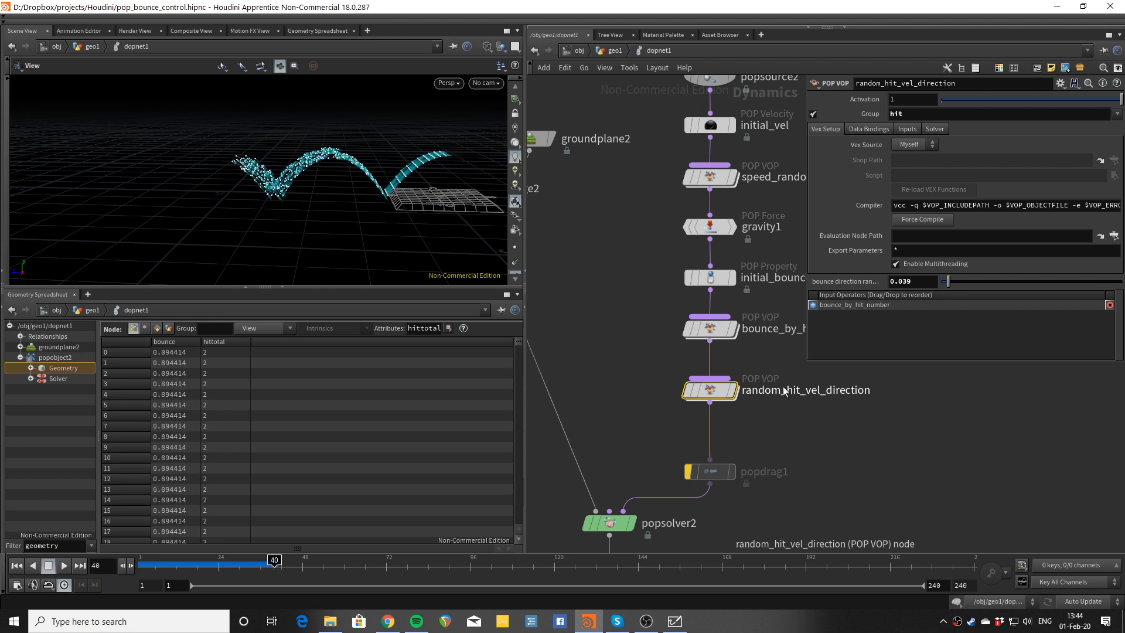
{"action": "left_click_drag", "start_coordinate": [954, 280], "coordinate": [976, 286]}
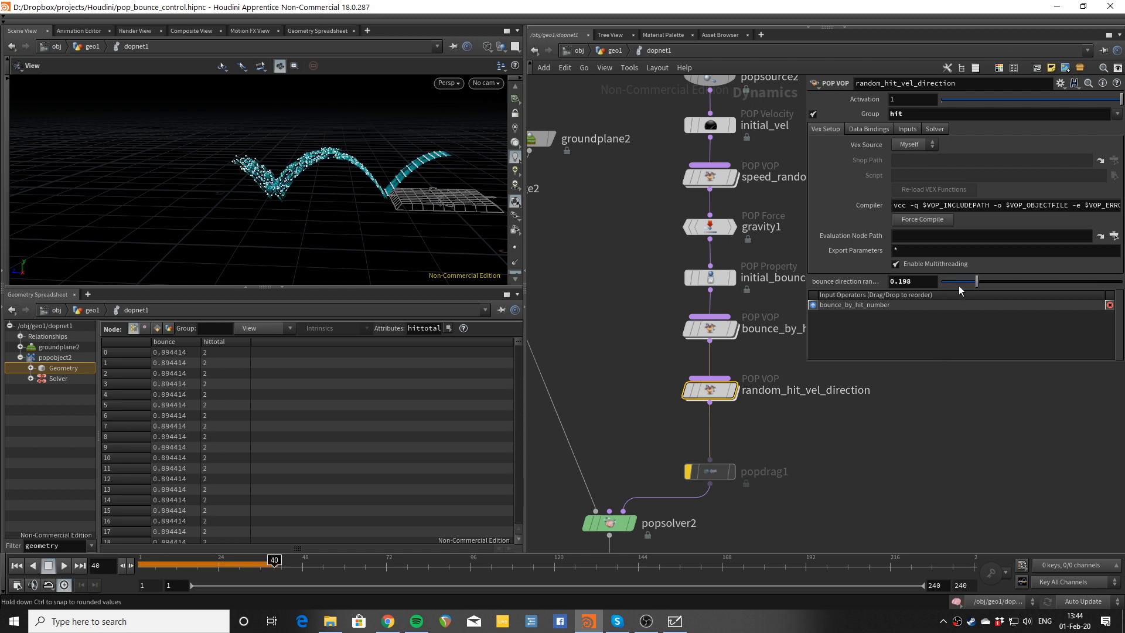
{"action": "key", "text": "Up"}
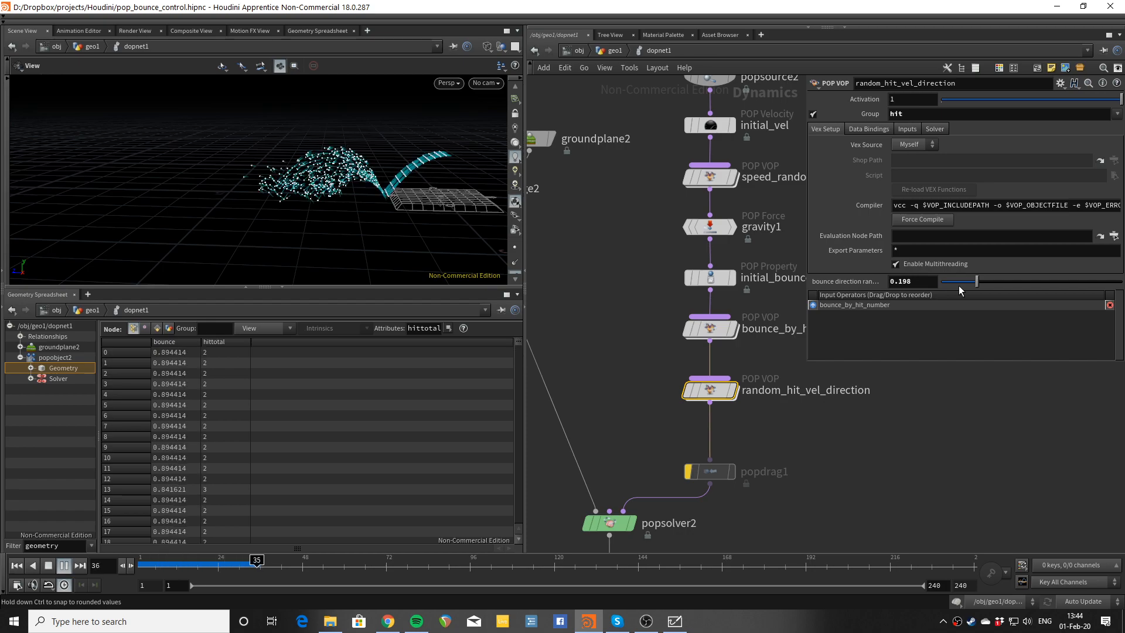
{"action": "mouse_move", "coordinate": [248, 223]}
{"action": "left_mouse_down"}
{"action": "mouse_move", "coordinate": [297, 222]}
{"action": "mouse_move", "coordinate": [269, 230]}
{"action": "left_mouse_up"}
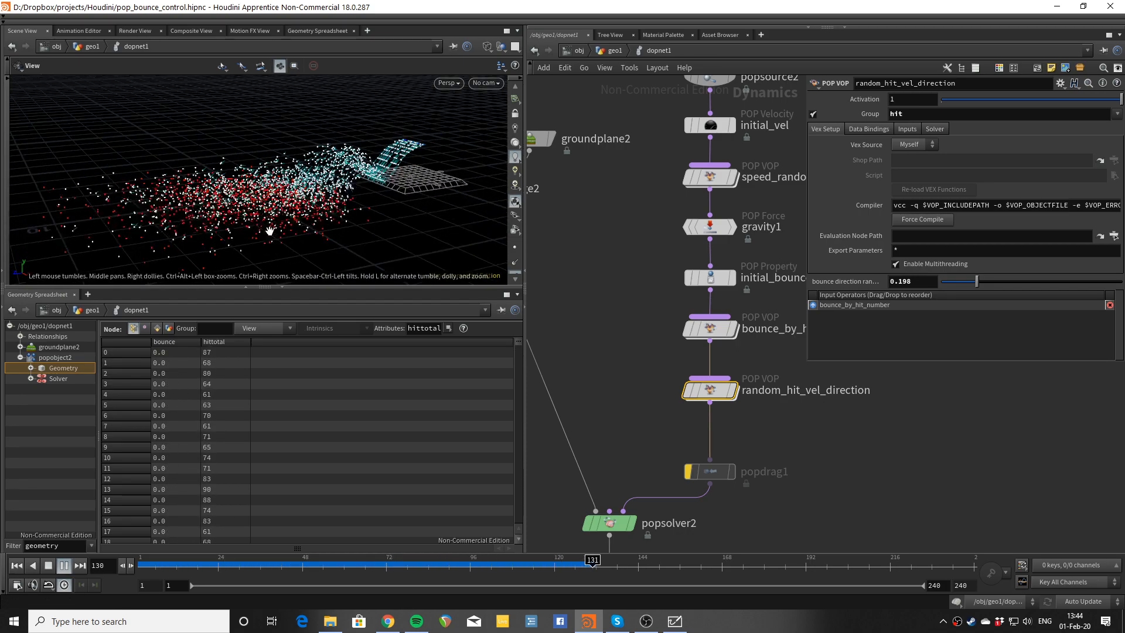
{"action": "key", "text": "Up"}
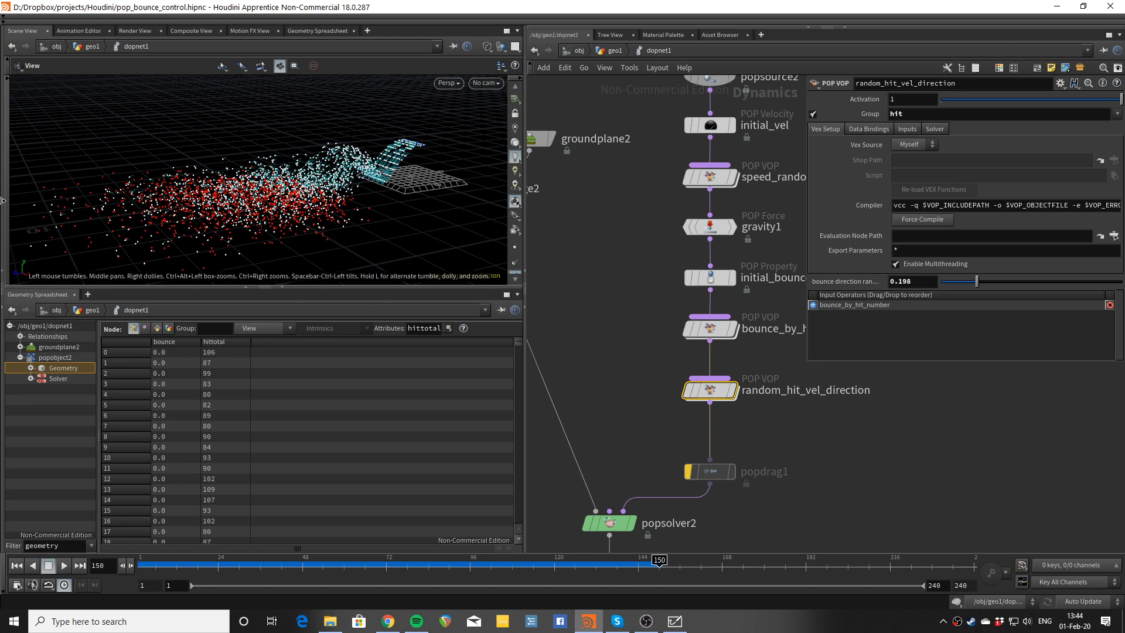
Step: Compare the POP node chain feeding popsolver1 with the chain feeding popsolver2
{"action": "scroll", "coordinate": [589, 261], "scroll_direction": "down", "scroll_amount": 3}
{"action": "middle_click_drag", "start_coordinate": [588, 267], "coordinate": [702, 266]}
{"action": "middle_click_drag", "start_coordinate": [599, 306], "coordinate": [832, 384]}
{"action": "scroll", "coordinate": [662, 251], "scroll_direction": "up", "scroll_amount": 1}
{"action": "middle_click_drag", "start_coordinate": [656, 249], "coordinate": [712, 461]}
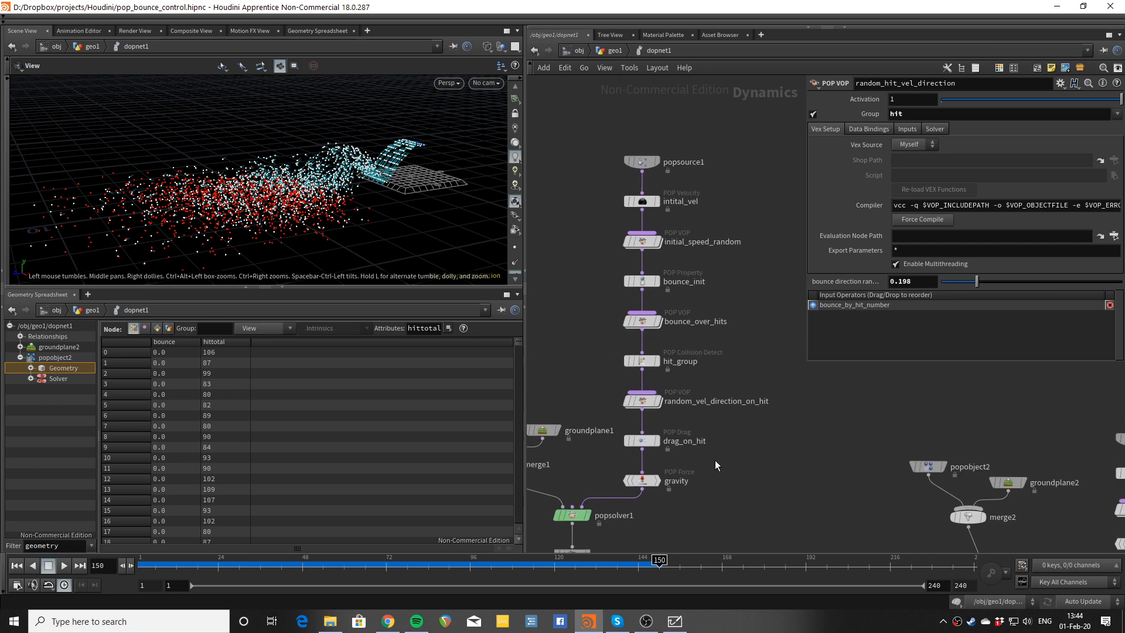
{"action": "scroll", "coordinate": [734, 462], "scroll_direction": "down", "scroll_amount": 3}
{"action": "middle_click_drag", "start_coordinate": [824, 483], "coordinate": [571, 329]}
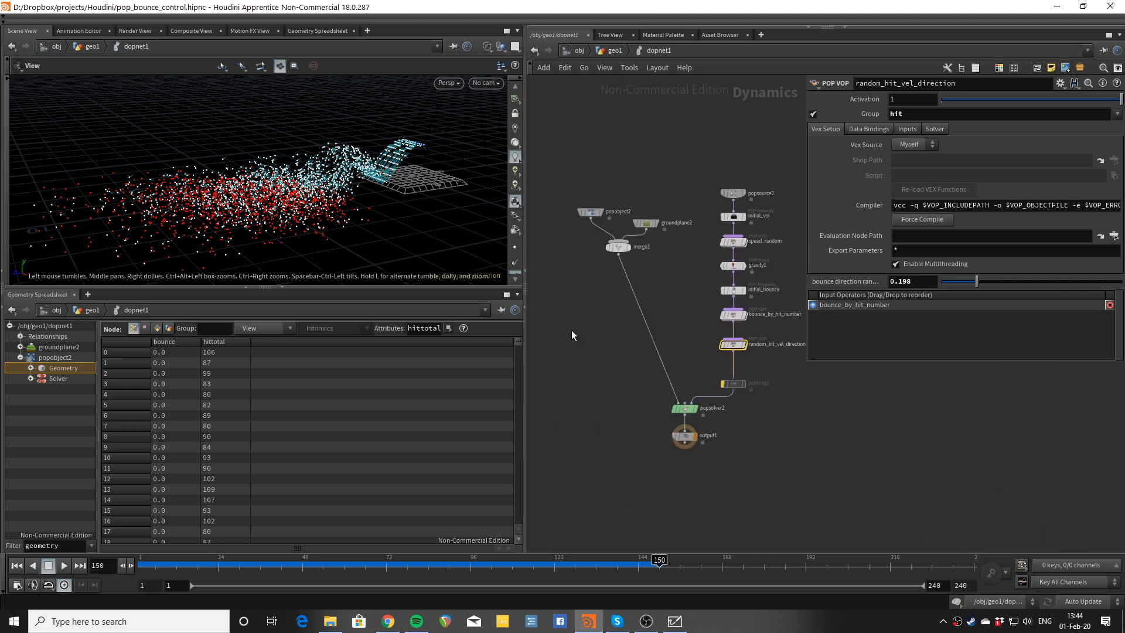
{"action": "scroll", "coordinate": [688, 294], "scroll_direction": "up", "scroll_amount": 2}
{"action": "middle_click_drag", "start_coordinate": [688, 293], "coordinate": [609, 311]}
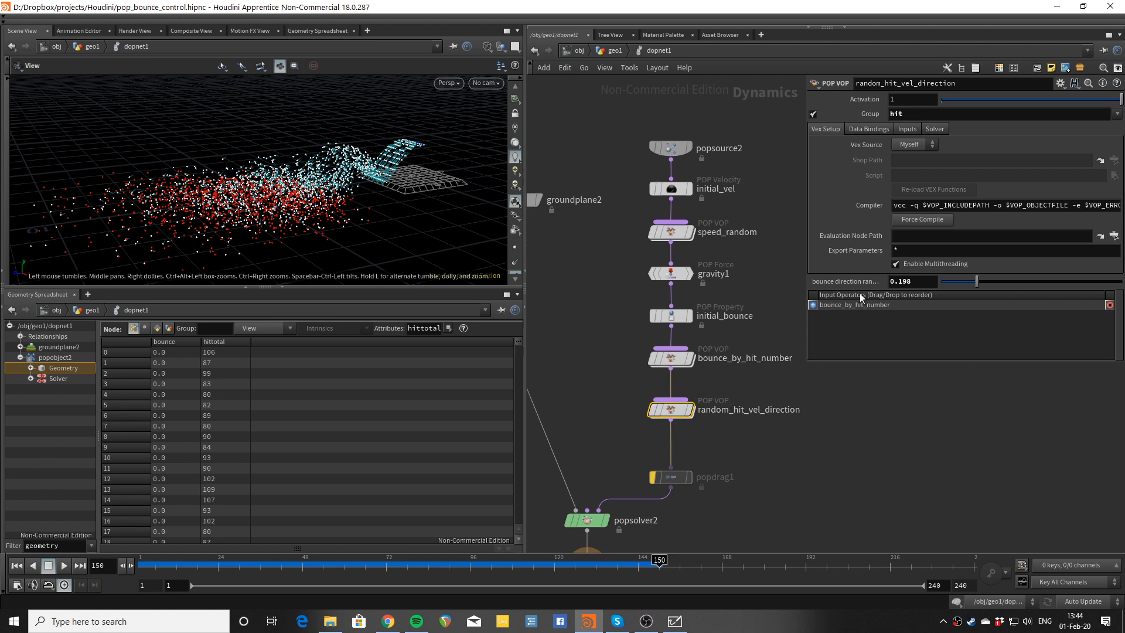
{"action": "scroll", "coordinate": [747, 258], "scroll_direction": "up", "scroll_amount": 3}
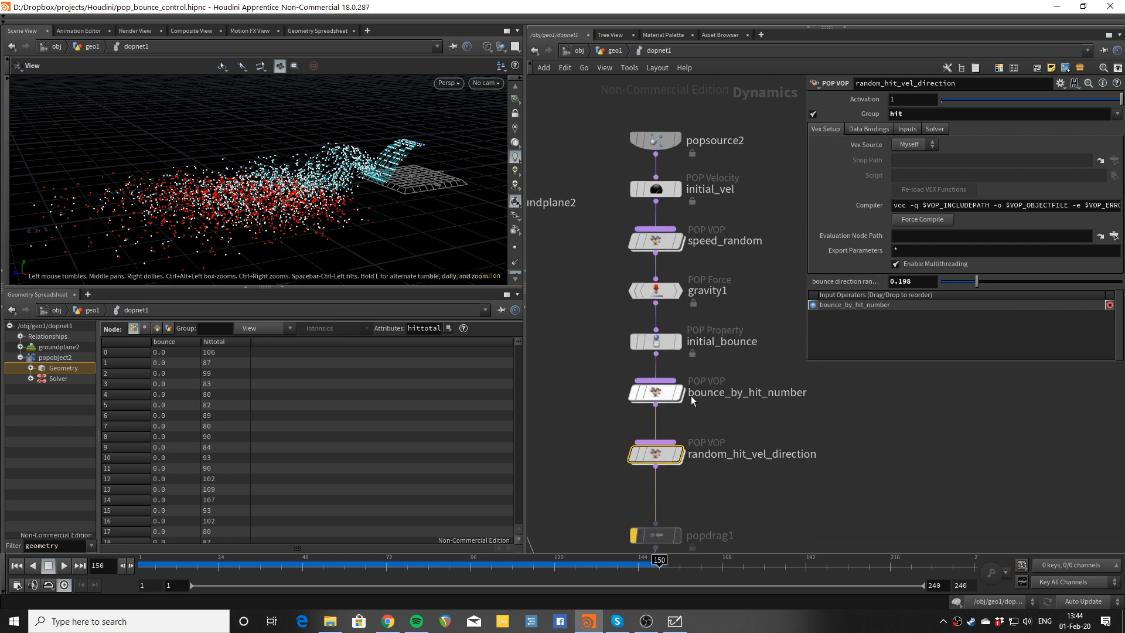
Step: Save the random_hit_vel_direction node's settings as a preset named "random hit vel direction" and check it in the preset list
{"action": "left_click", "coordinate": [1061, 84]}
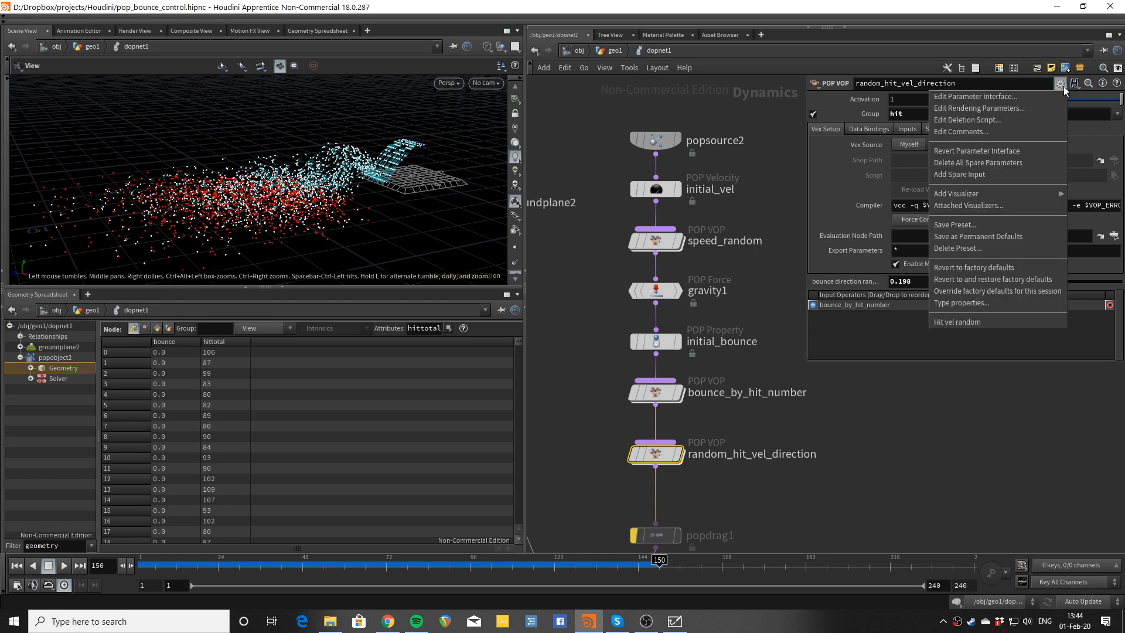
{"action": "left_click", "coordinate": [967, 224]}
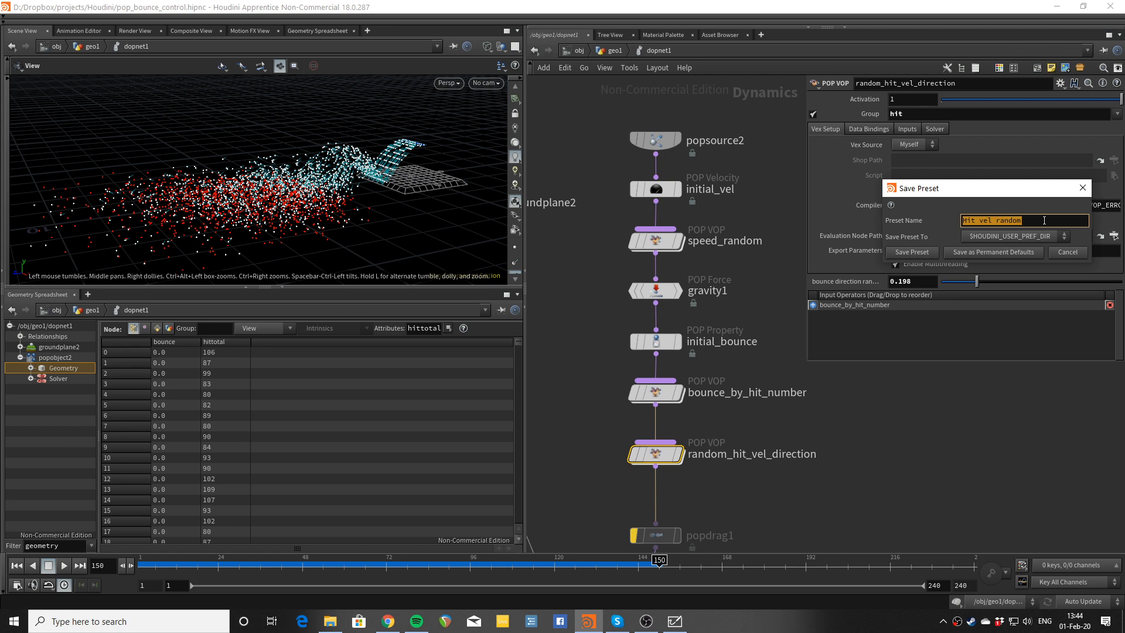
{"action": "type", "text": "random h"}
{"action": "left_click", "coordinate": [907, 252]}
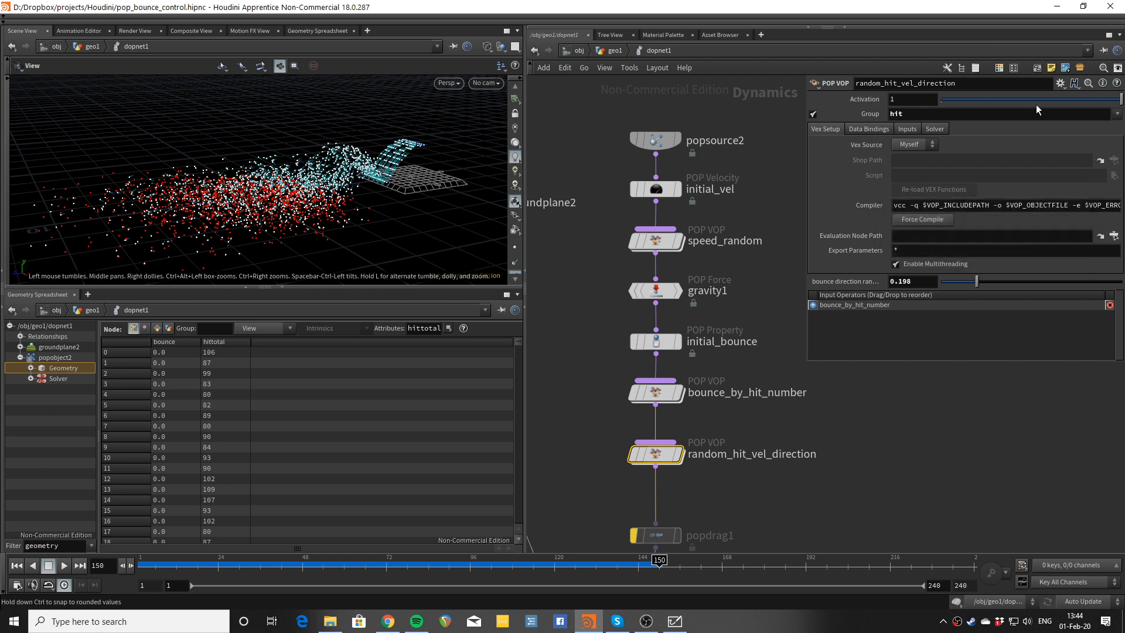
{"action": "left_click", "coordinate": [1061, 83]}
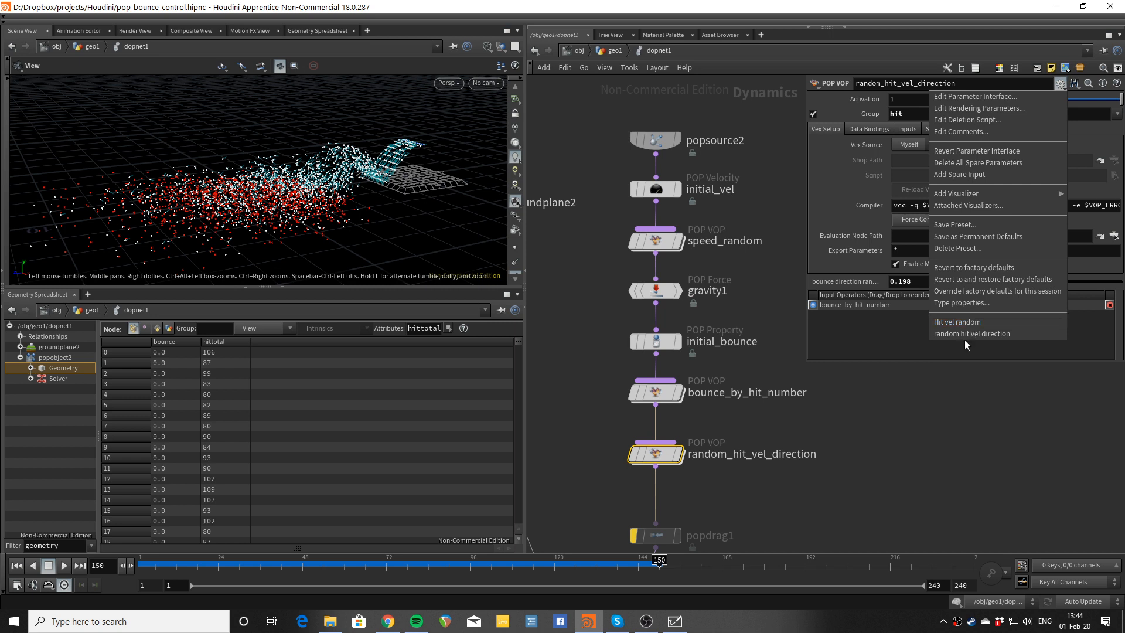
{"action": "left_click", "coordinate": [944, 446]}
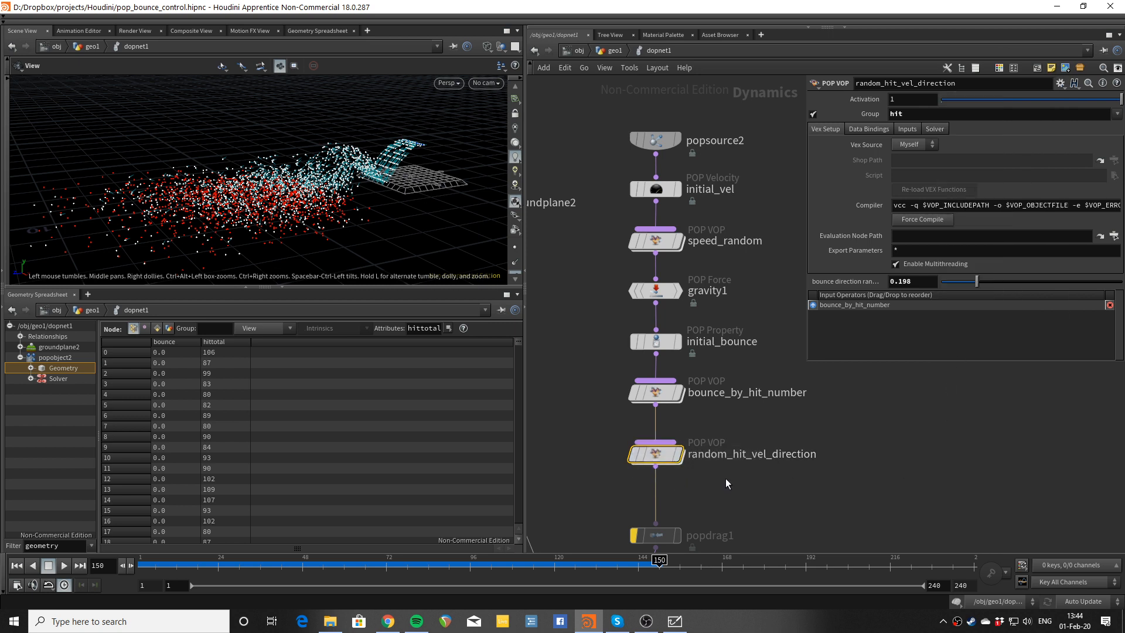
{"action": "key", "text": "Tab"}
{"action": "key", "text": "Escape"}
{"action": "scroll", "coordinate": [726, 427], "scroll_direction": "down", "scroll_amount": 3}
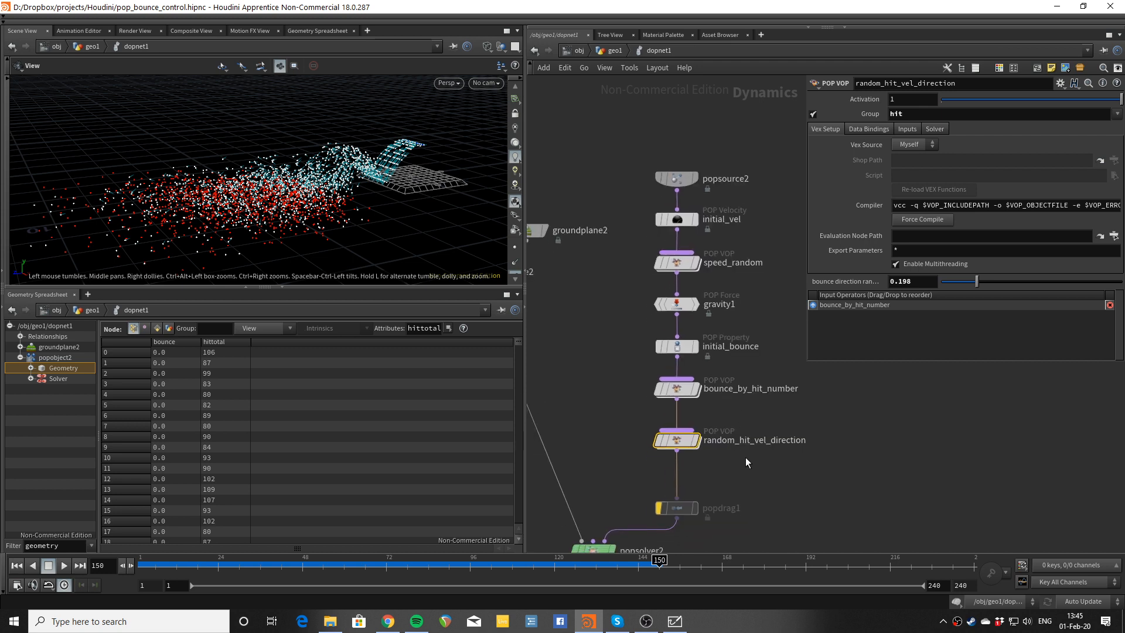
Step: Review the initial_bounce and initial_vel settings, then set speed_random's random amount to 0.354 and play the simulation
{"action": "left_click", "coordinate": [677, 342]}
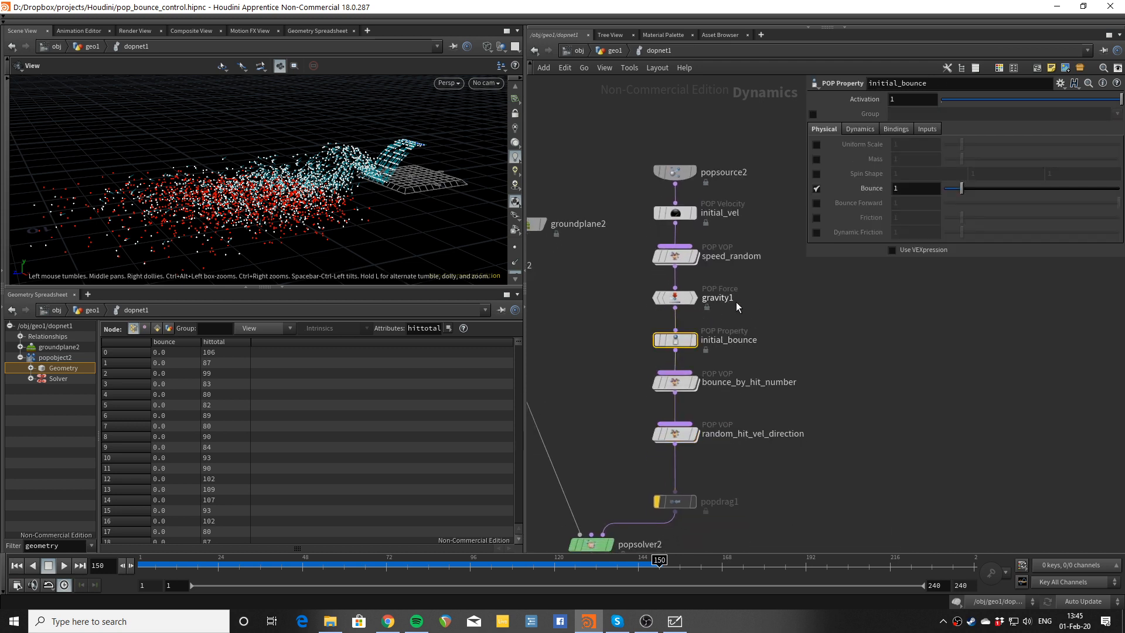
{"action": "middle_click_drag", "start_coordinate": [750, 300], "coordinate": [747, 270]}
{"action": "left_click", "coordinate": [672, 185]}
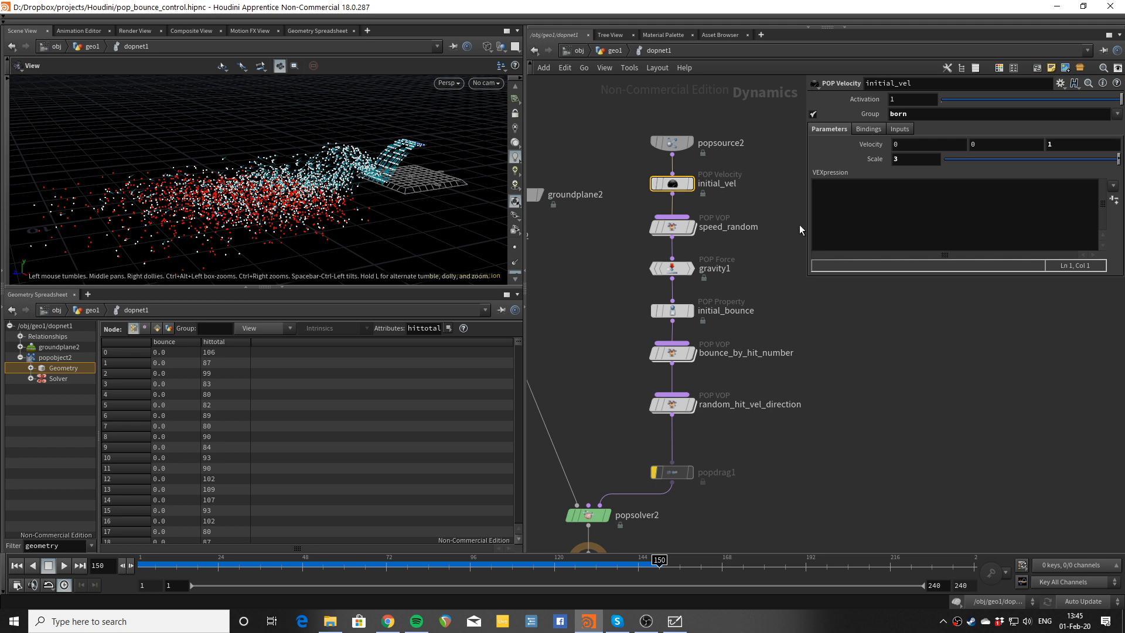
{"action": "left_click", "coordinate": [674, 229]}
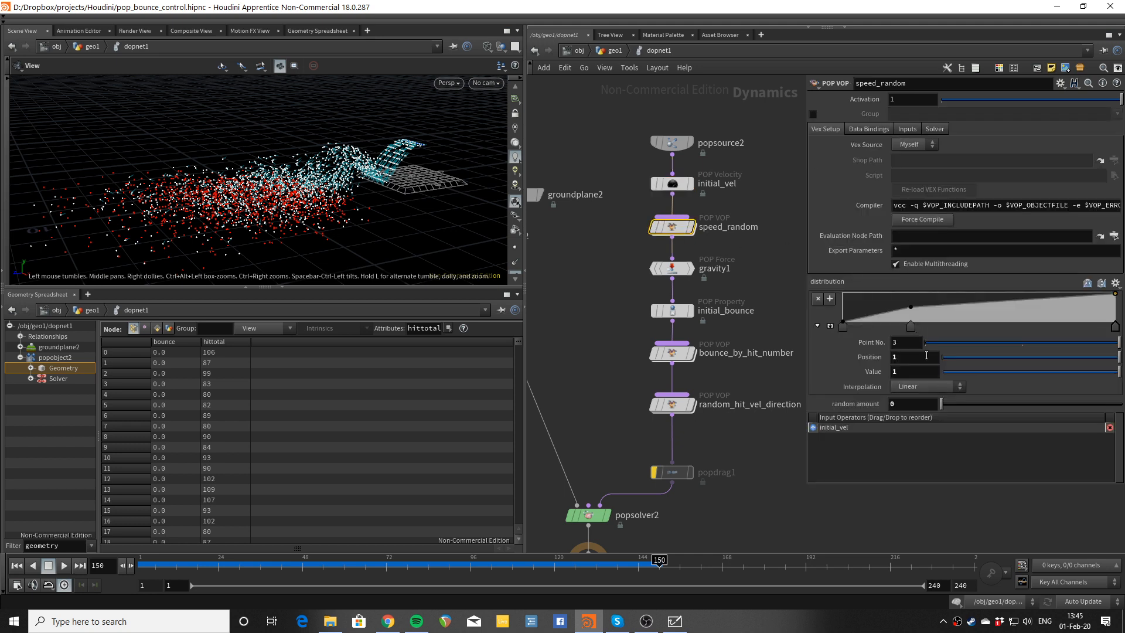
{"action": "left_click_drag", "start_coordinate": [942, 404], "coordinate": [1005, 404]}
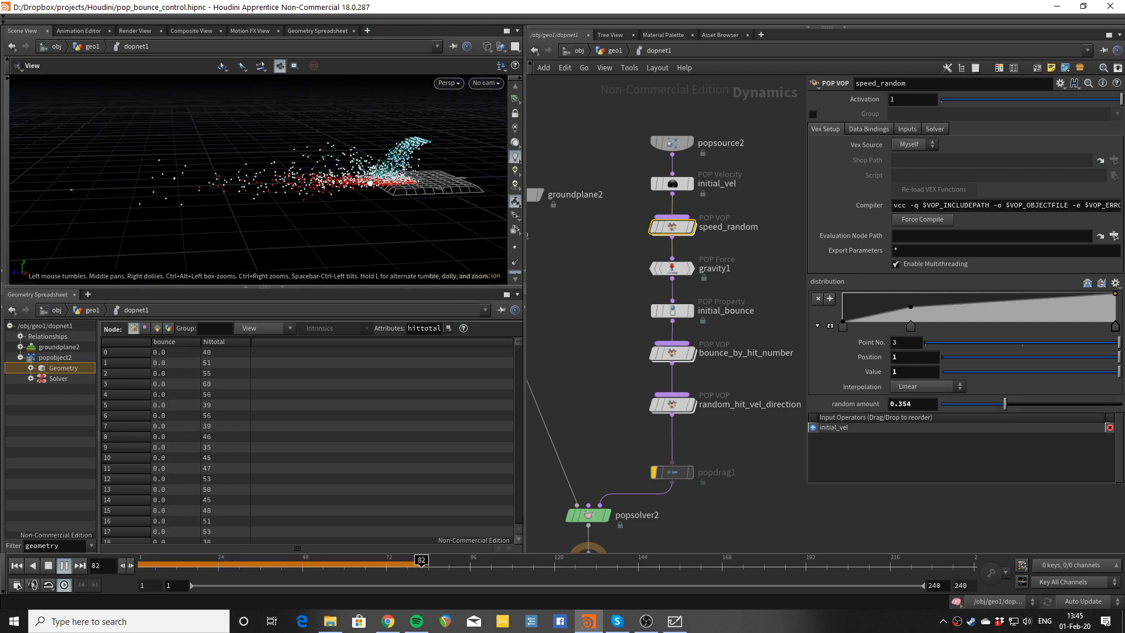
{"action": "key", "text": "Up"}
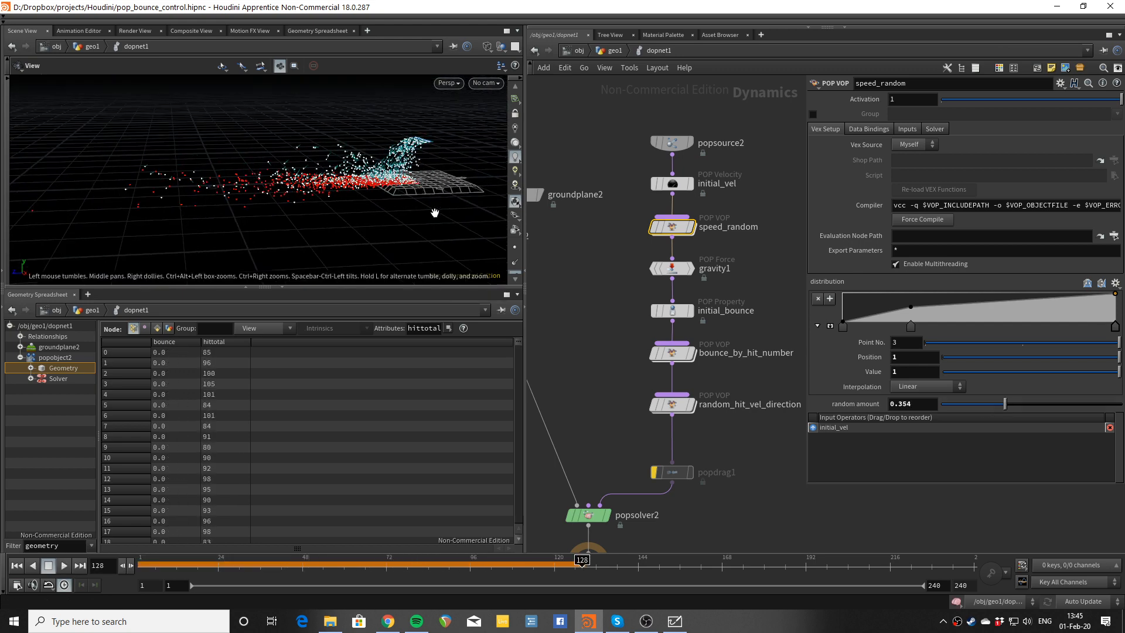
Step: Remove the bypass from the popdrag1 node and replay the simulation from the first frame
{"action": "middle_click_drag", "start_coordinate": [752, 324], "coordinate": [725, 330]}
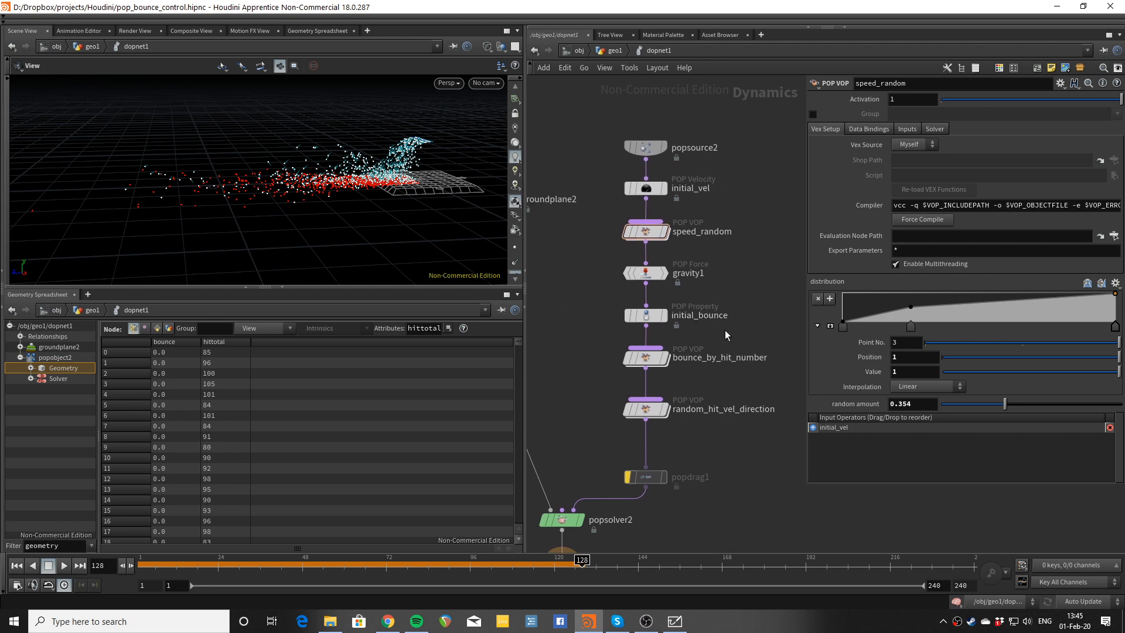
{"action": "left_click", "coordinate": [654, 360]}
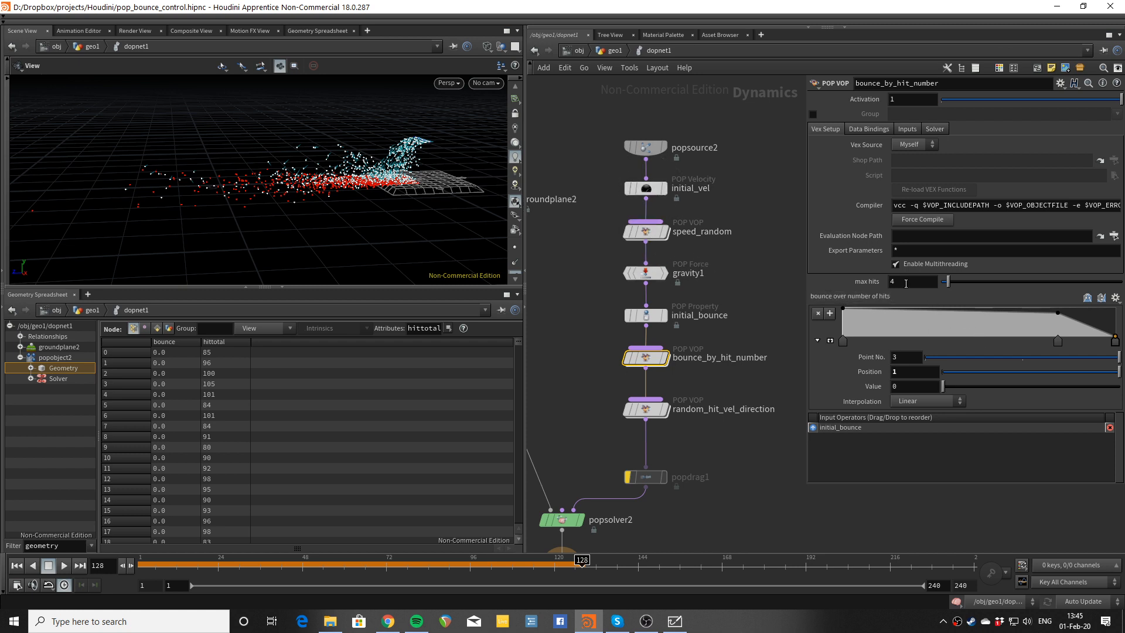
{"action": "left_click", "coordinate": [649, 478]}
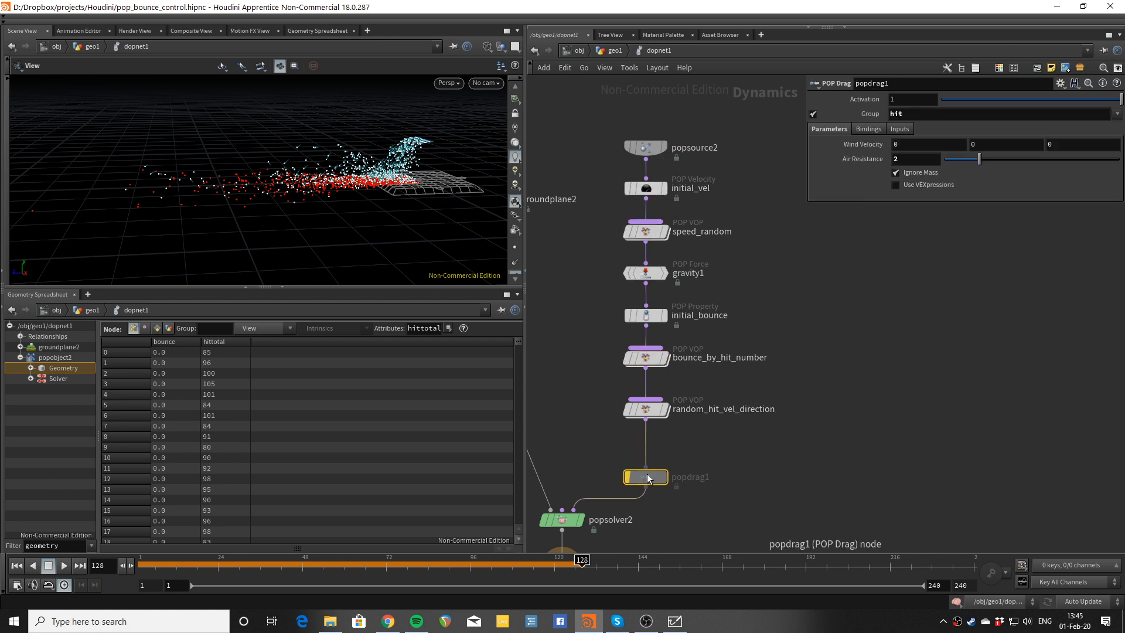
{"action": "key", "text": "b"}
{"action": "key", "text": "ctrl+Up"}
{"action": "key", "text": "Up"}
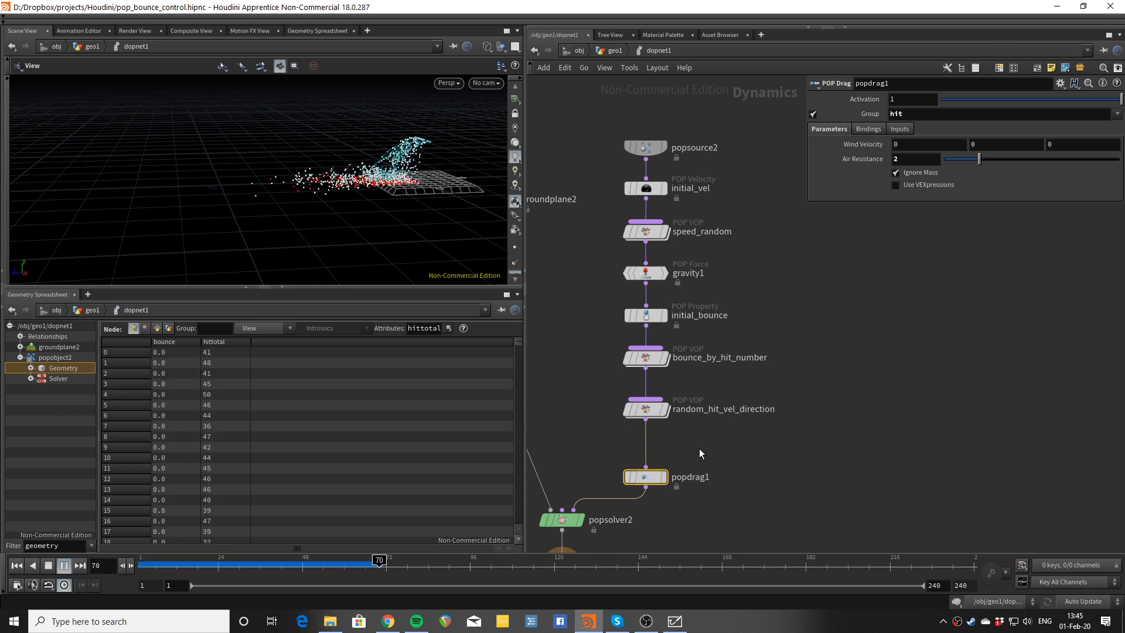
{"action": "key", "text": "Up"}
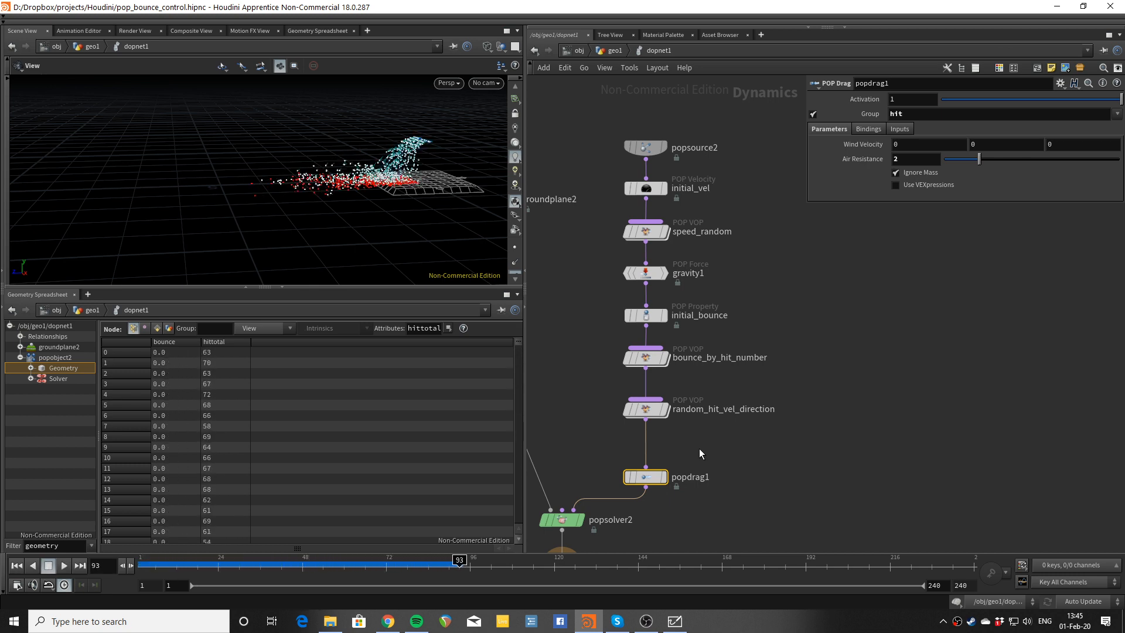
Step: Move the middle ramp point of bounce_by_hit_number to position 0.210753 and value 0.270833, then play the simulation
{"action": "left_click", "coordinate": [649, 358]}
{"action": "left_click_drag", "start_coordinate": [1057, 315], "coordinate": [905, 324]}
{"action": "key", "text": "Up"}
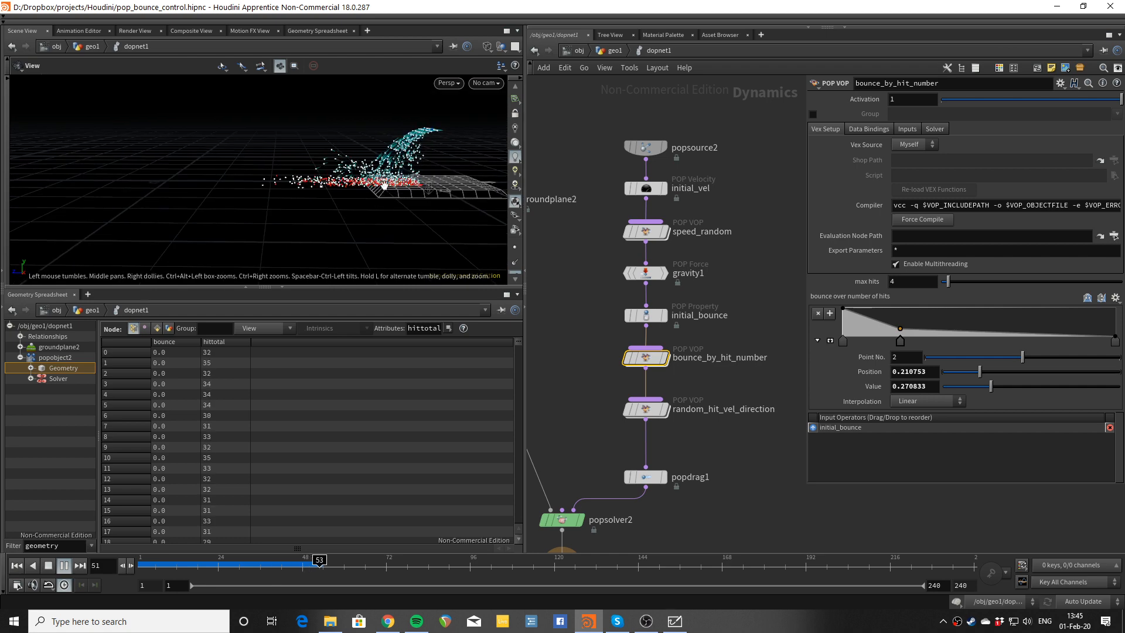
{"action": "left_click_drag", "start_coordinate": [378, 184], "coordinate": [391, 188]}
{"action": "key", "text": "Up"}
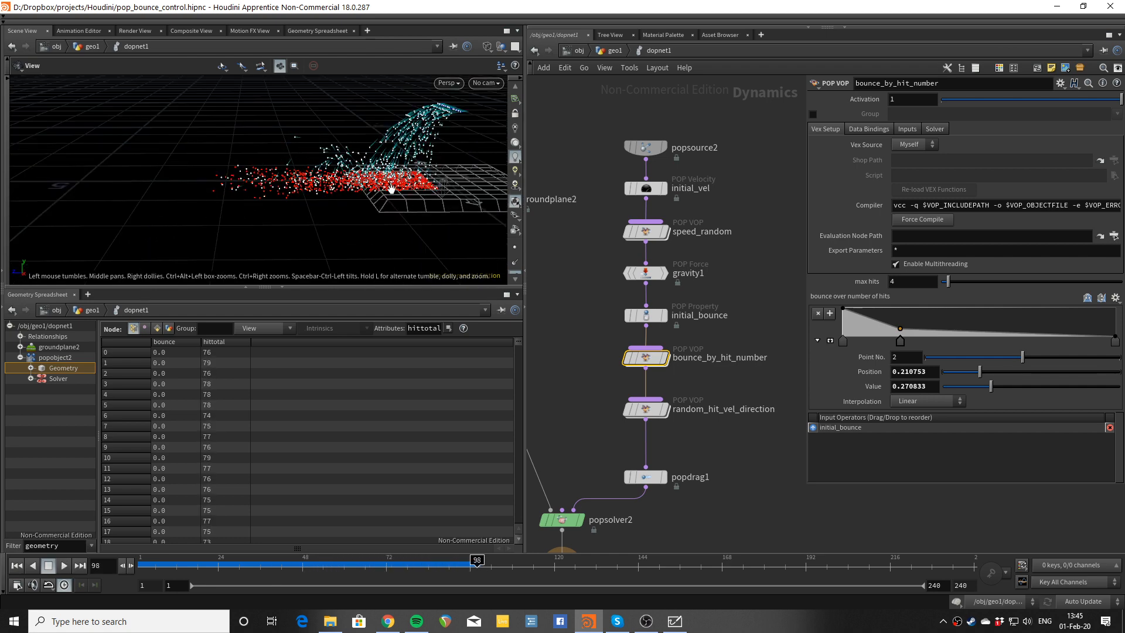
Step: Open the internal network of random_hit_vel_direction and play the particle simulation, viewing the bounces from a higher angle
{"action": "left_click", "coordinate": [657, 279]}
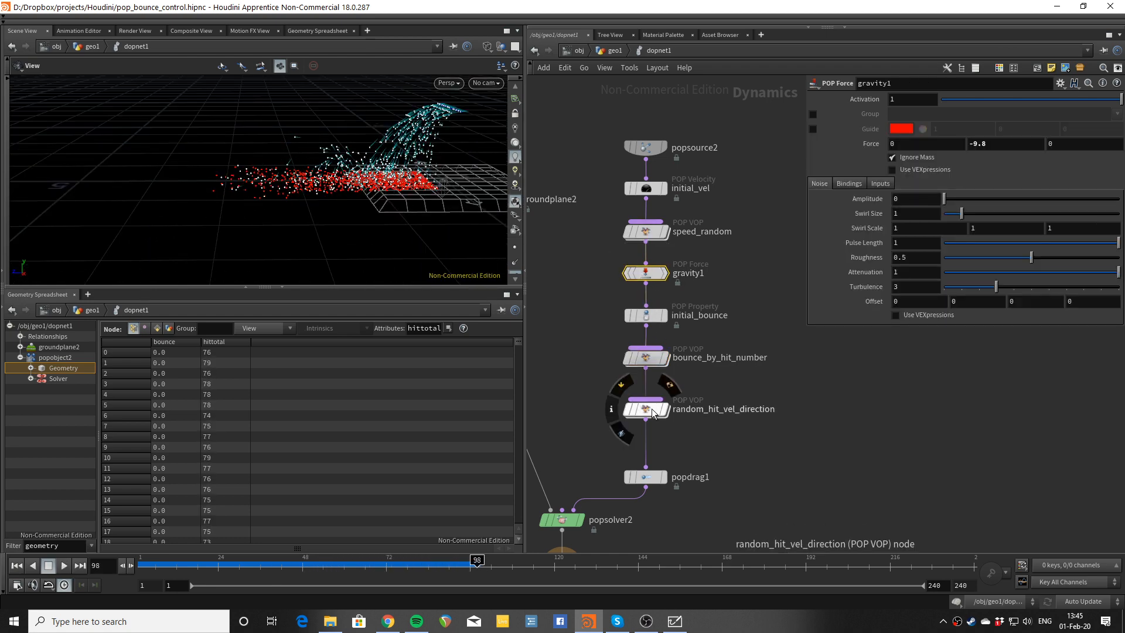
{"action": "left_click", "coordinate": [651, 410]}
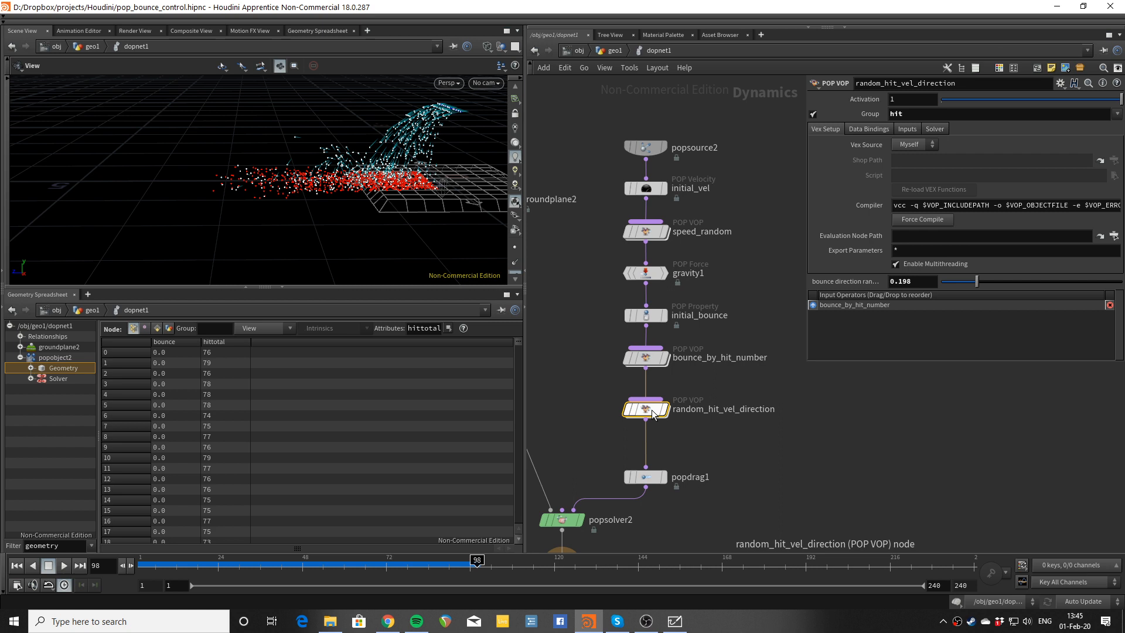
{"action": "double_click", "coordinate": [651, 410]}
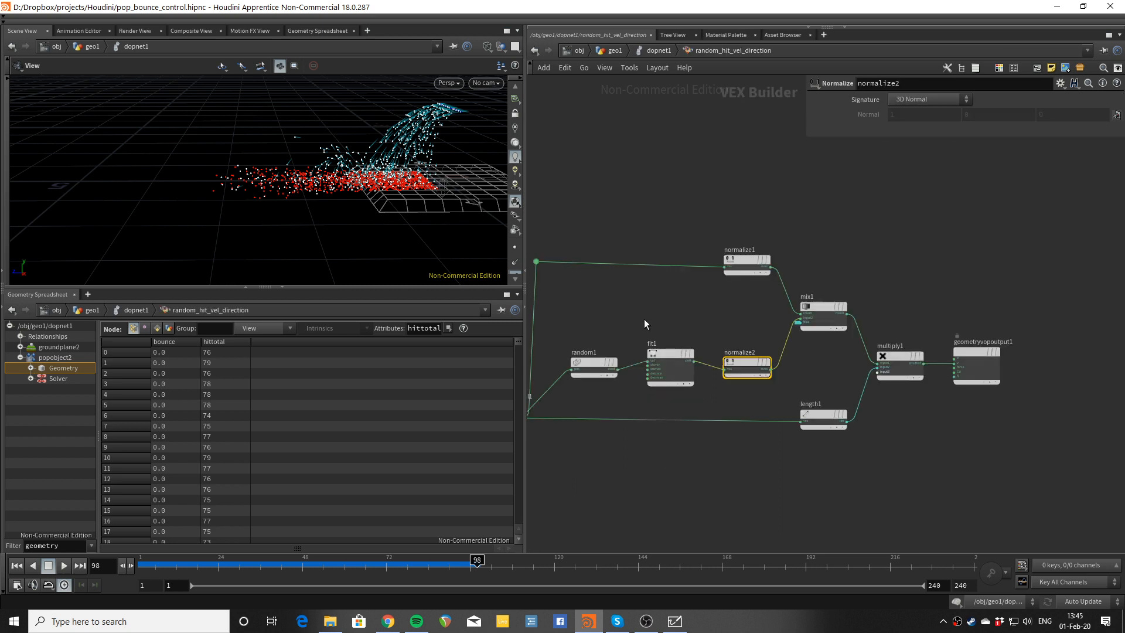
{"action": "middle_click_drag", "start_coordinate": [645, 319], "coordinate": [618, 315]}
{"action": "key", "text": "Up"}
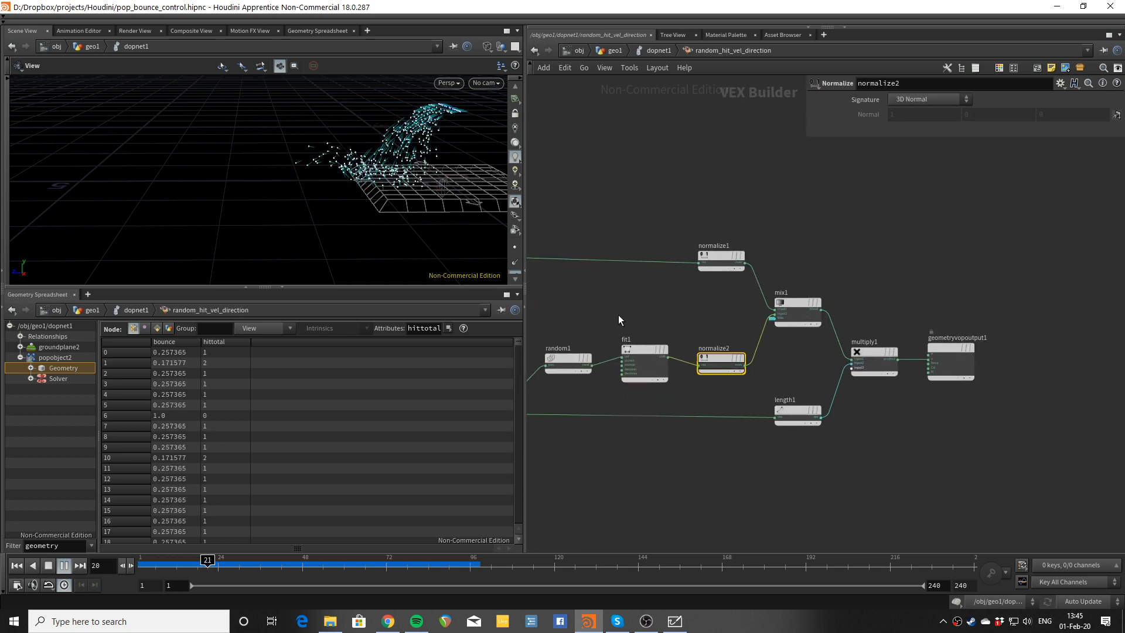
{"action": "left_click_drag", "start_coordinate": [378, 194], "coordinate": [450, 211]}
{"action": "key", "text": "Up"}
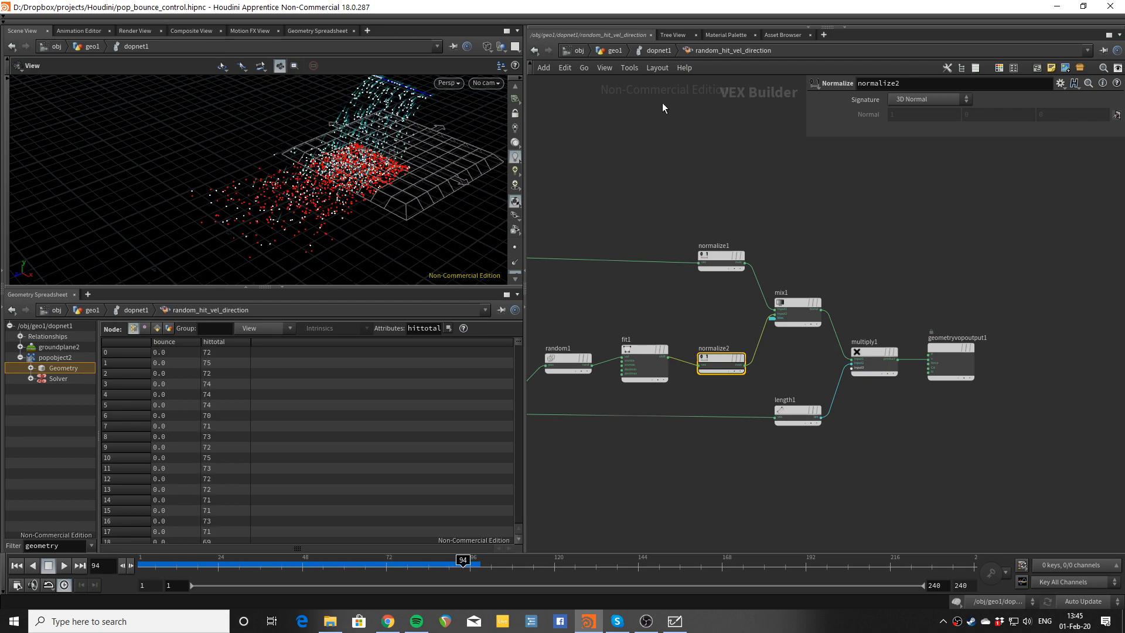
Step: Examine the VOP nodes that mix the random hit direction with the velocity, and return to the dopnet1 level
{"action": "left_click", "coordinate": [657, 68]}
{"action": "left_click", "coordinate": [619, 147]}
{"action": "middle_click_drag", "start_coordinate": [645, 182], "coordinate": [694, 172]}
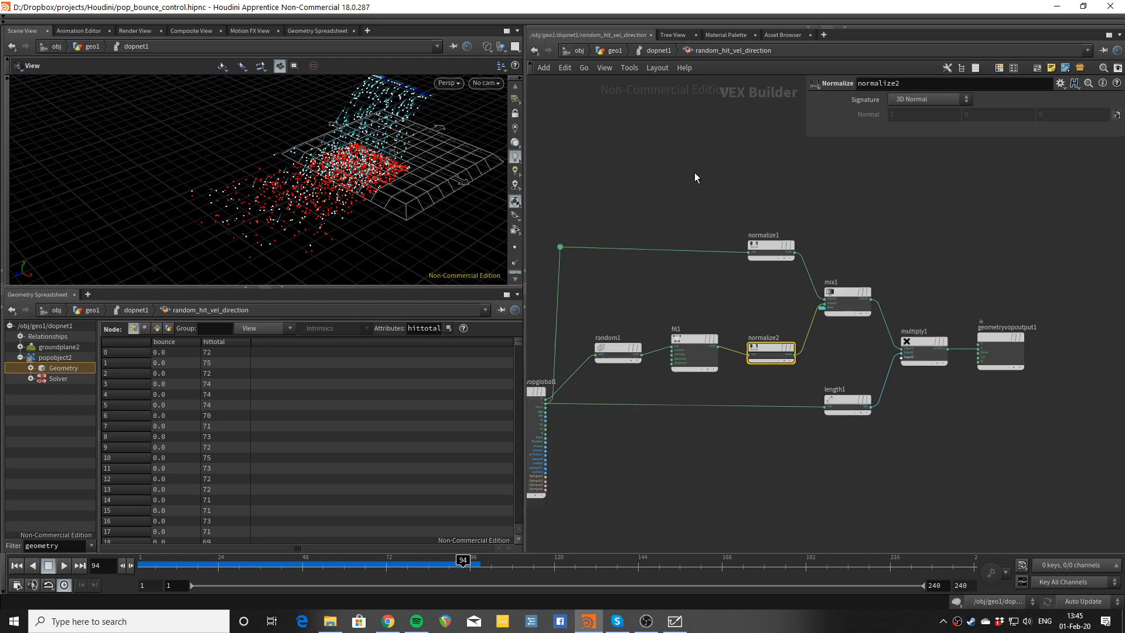
{"action": "scroll", "coordinate": [740, 319], "scroll_direction": "up", "scroll_amount": 1}
{"action": "left_click", "coordinate": [739, 318]}
{"action": "middle_click_drag", "start_coordinate": [717, 319], "coordinate": [757, 297]}
{"action": "key", "text": "u"}
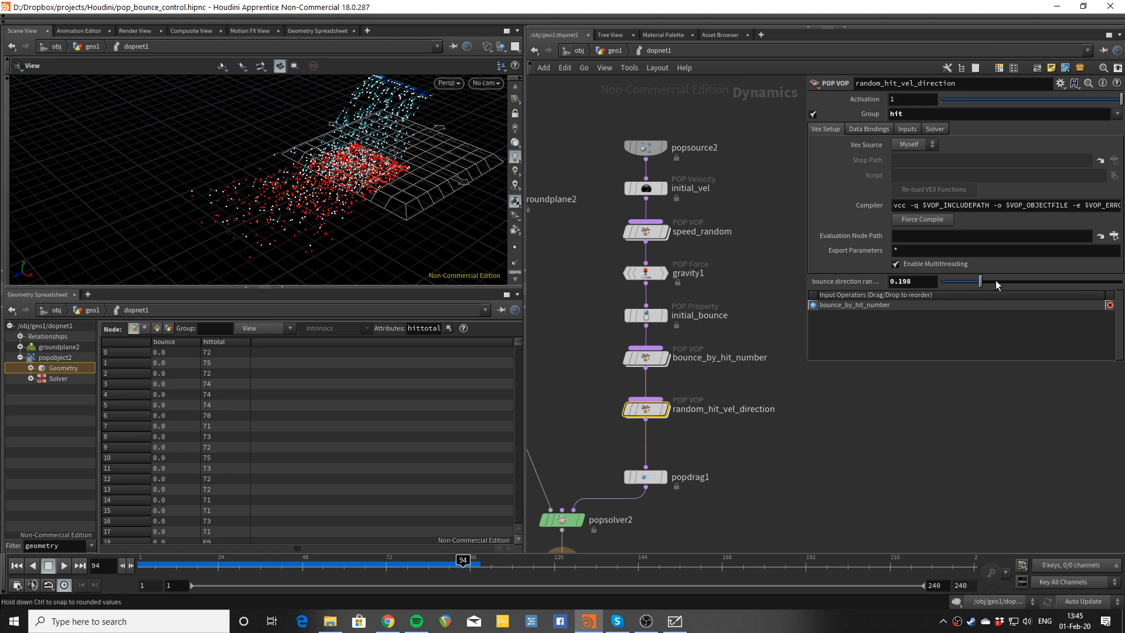
Step: Set random_hit_vel_direction's bounce direction random to 0.649 and replay the simulation from the first frame
{"action": "left_click_drag", "start_coordinate": [997, 281], "coordinate": [1058, 281]}
{"action": "key", "text": "ctrl+Up"}
{"action": "key", "text": "Up"}
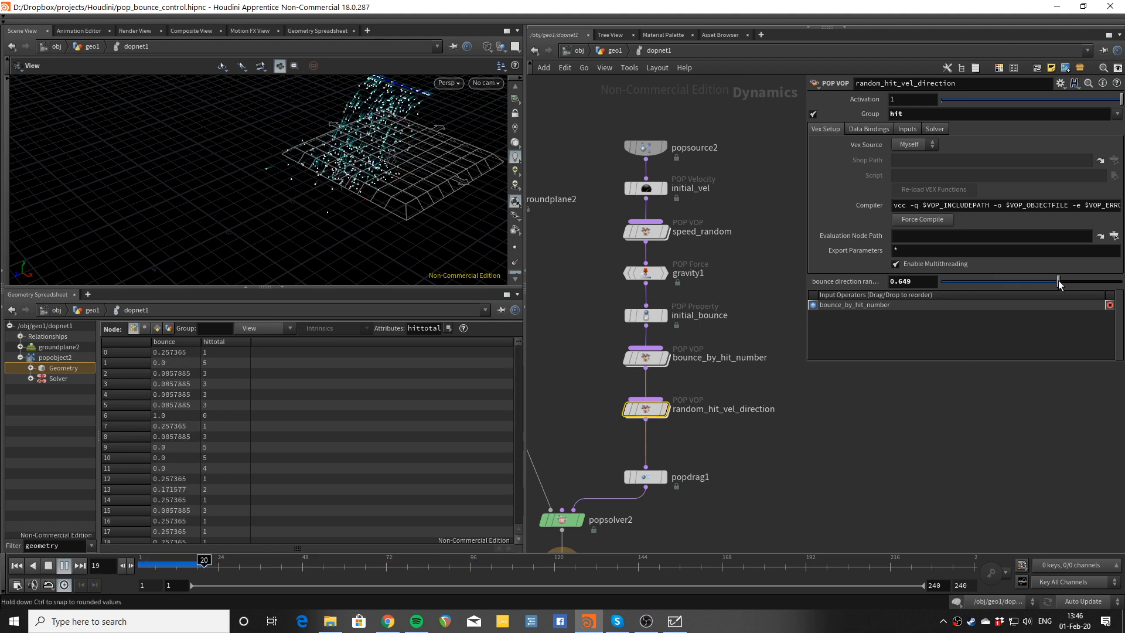
{"action": "key", "text": "Up"}
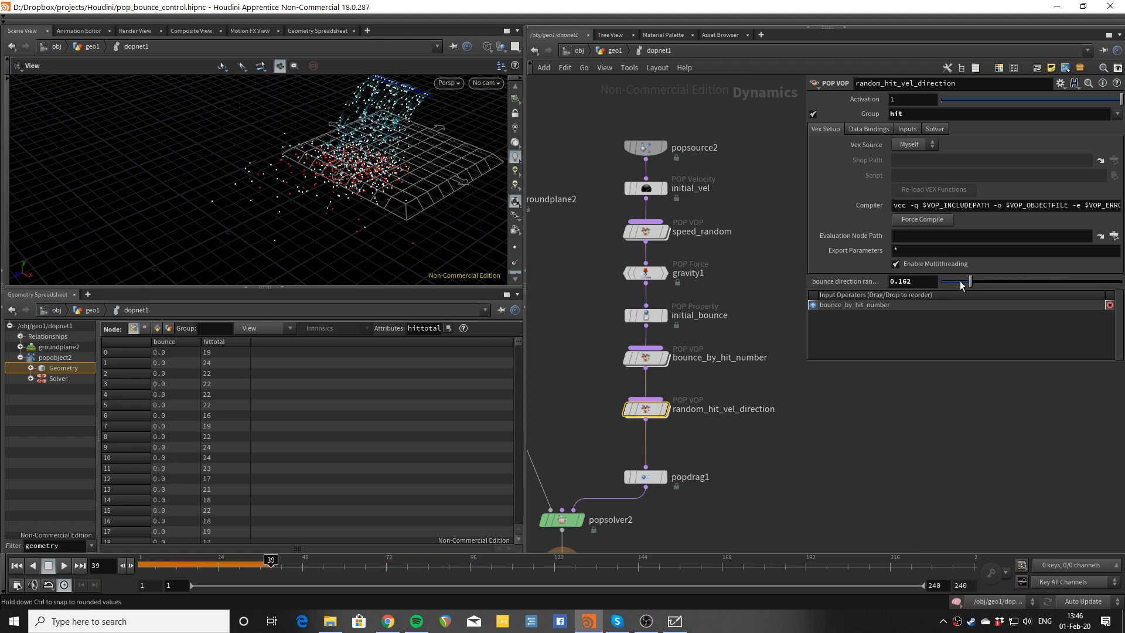
Step: Set random_hit_vel_direction's bounce direction random to 0.104 and replay the simulation from the first frame, checking the bounces from a low side angle
{"action": "key", "text": "ctrl+Up"}
{"action": "key", "text": "Up"}
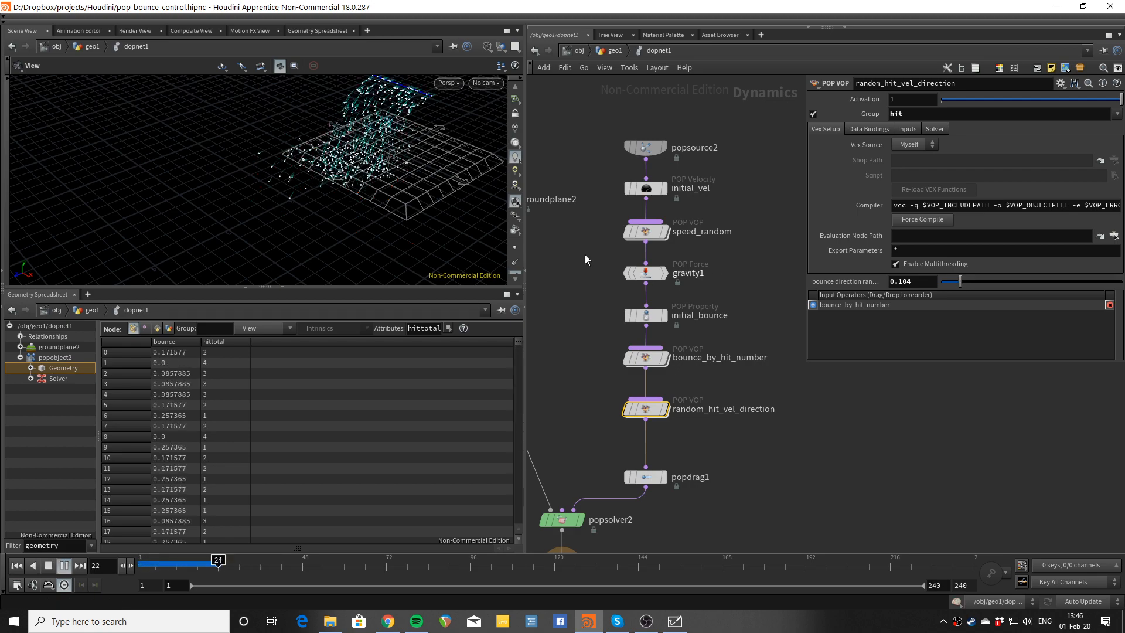
{"action": "left_click_drag", "start_coordinate": [335, 205], "coordinate": [291, 173]}
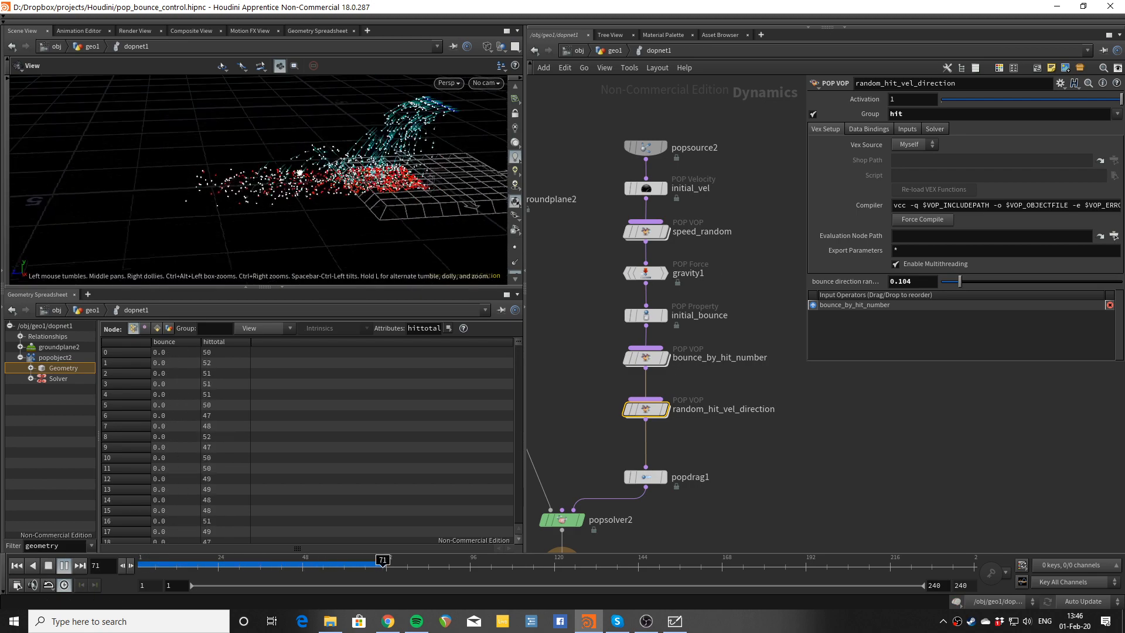
{"action": "key", "text": "Up"}
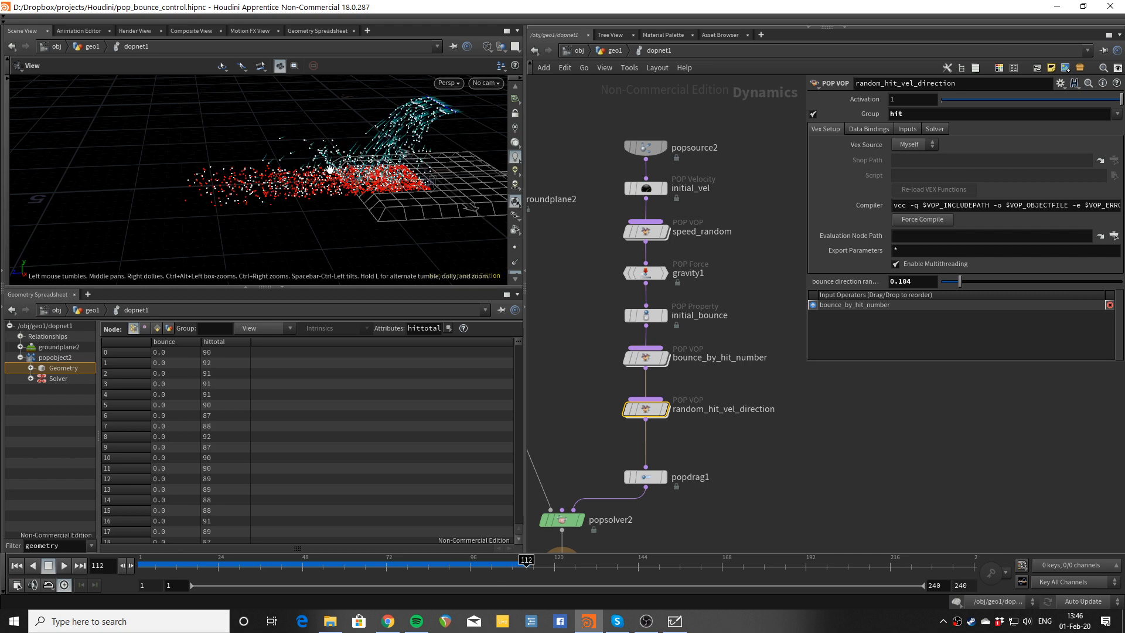
{"action": "key", "text": "h"}
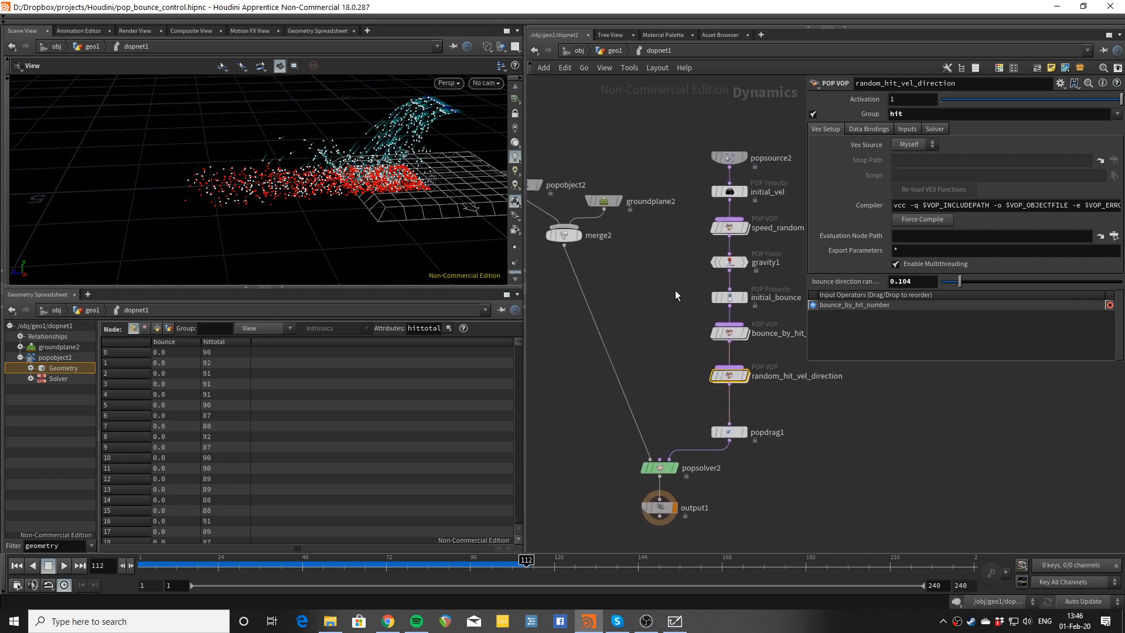